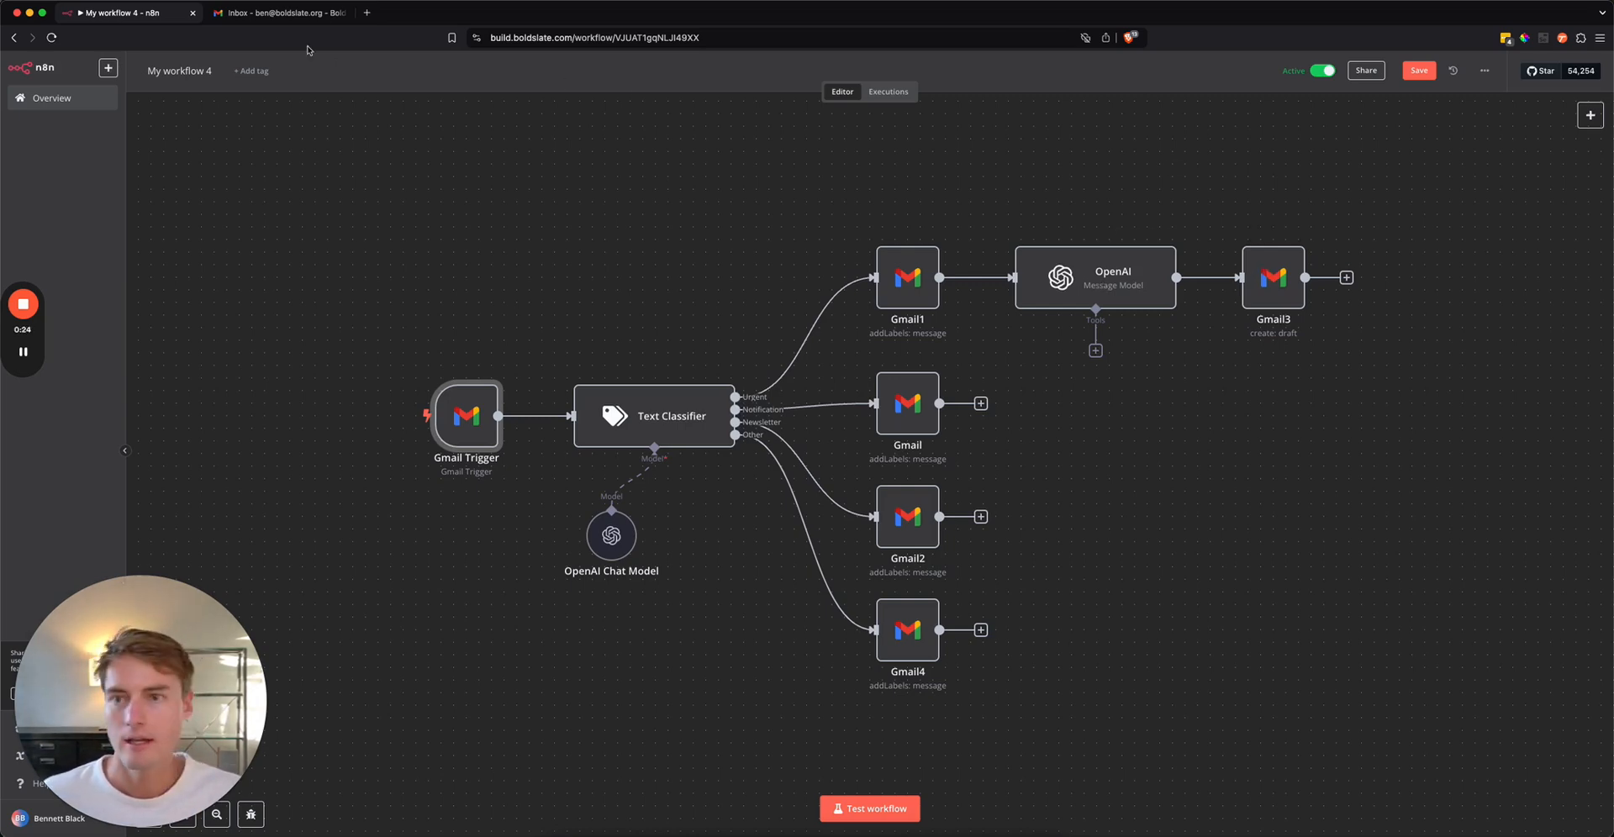
- Email your own address with subject 'Follow up', asking if you're still available
left_click(278, 13)
left_click(94, 113)
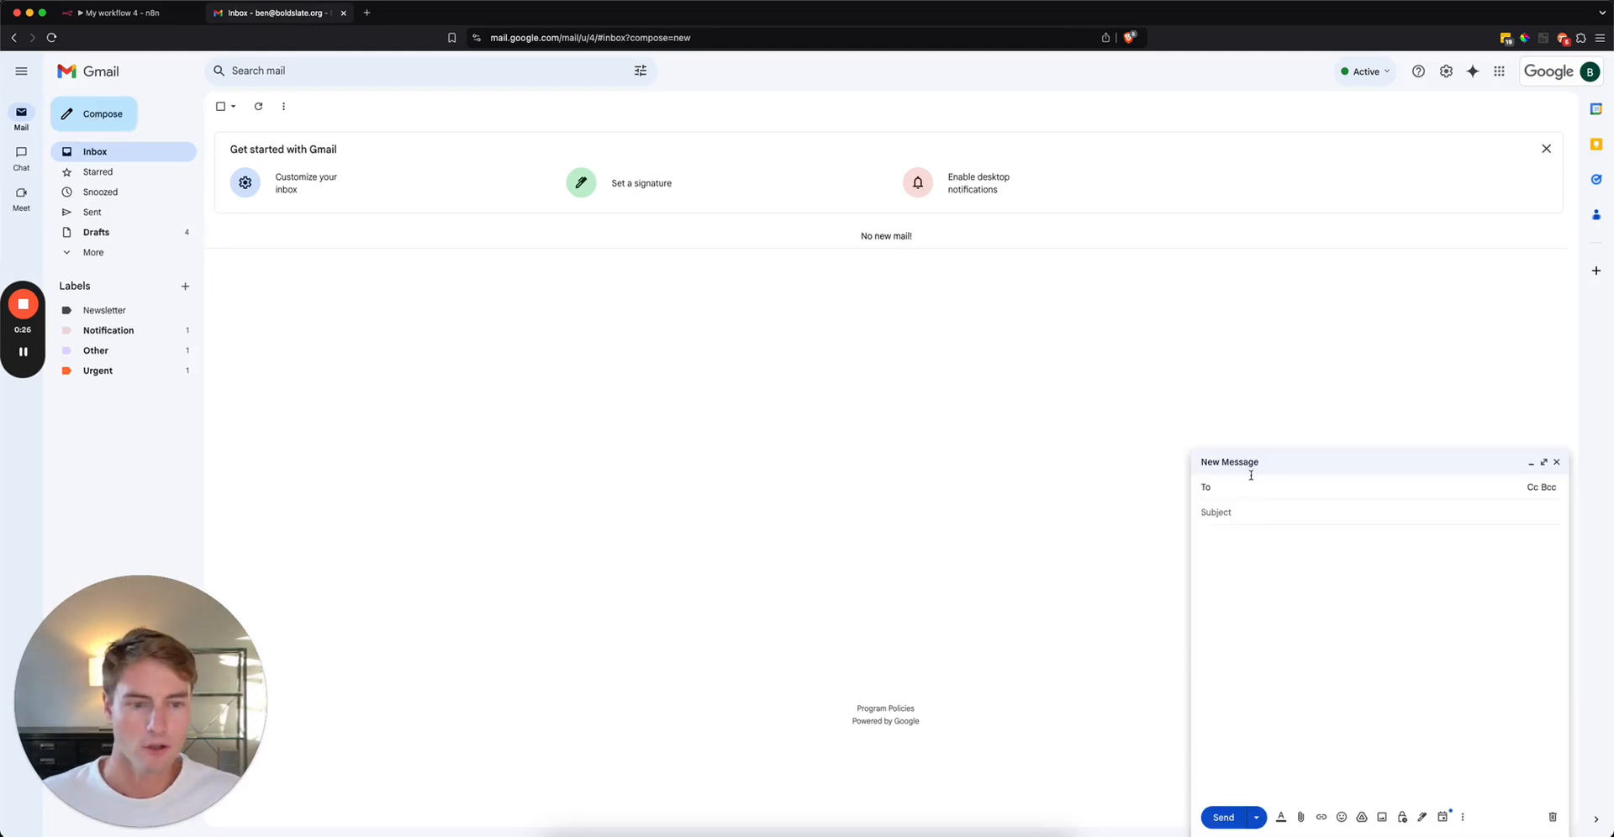
type("ben")
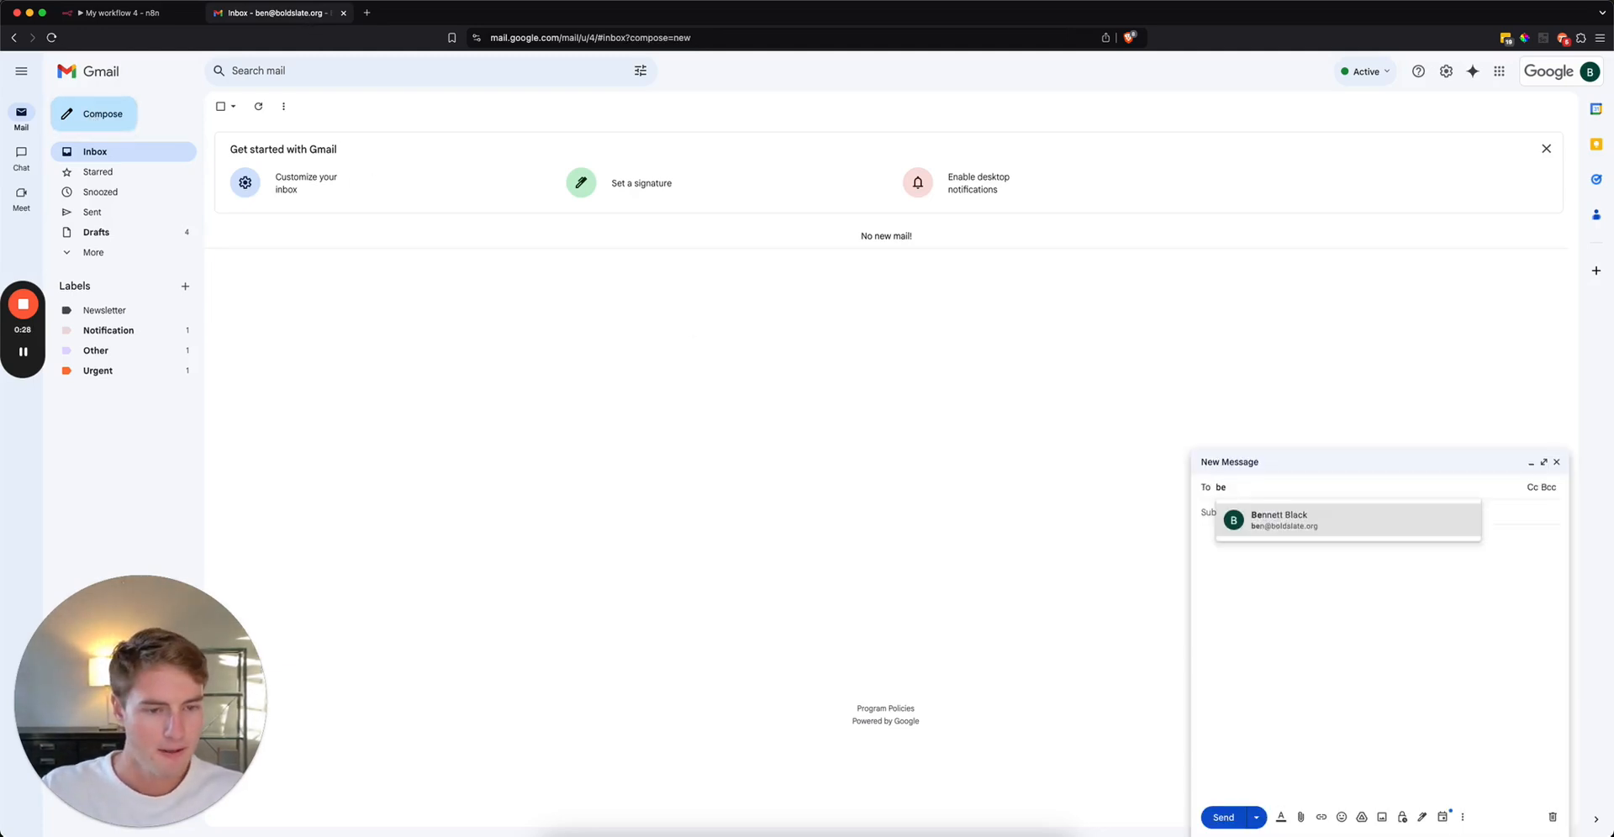
key("Tab")
type("Follow up")
key("Tab")
type("Hey")
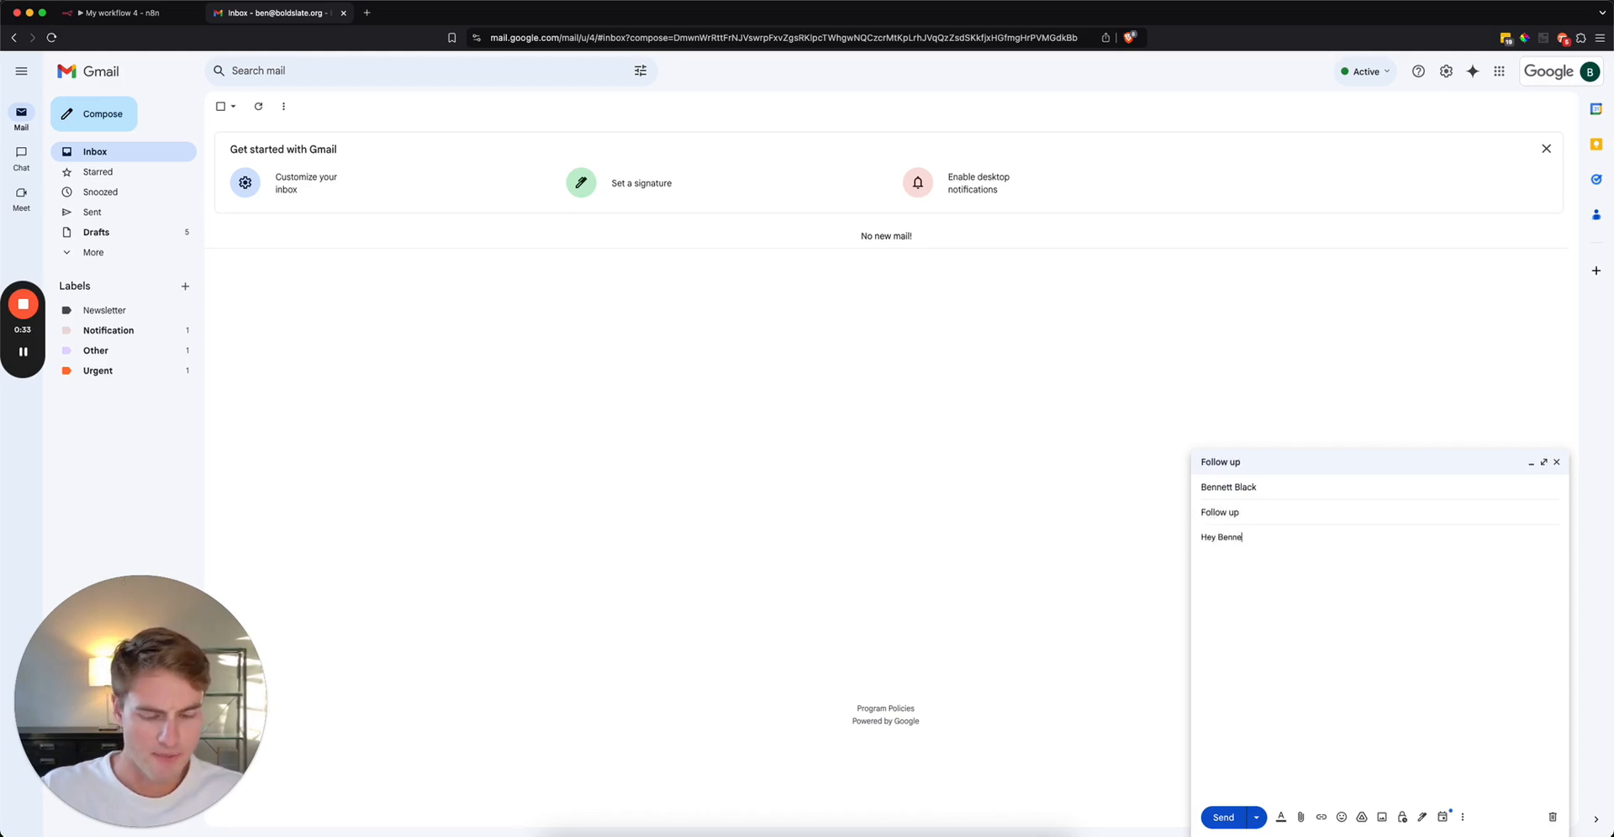
type(" Bennett, are you still available to build that AI chatbot?")
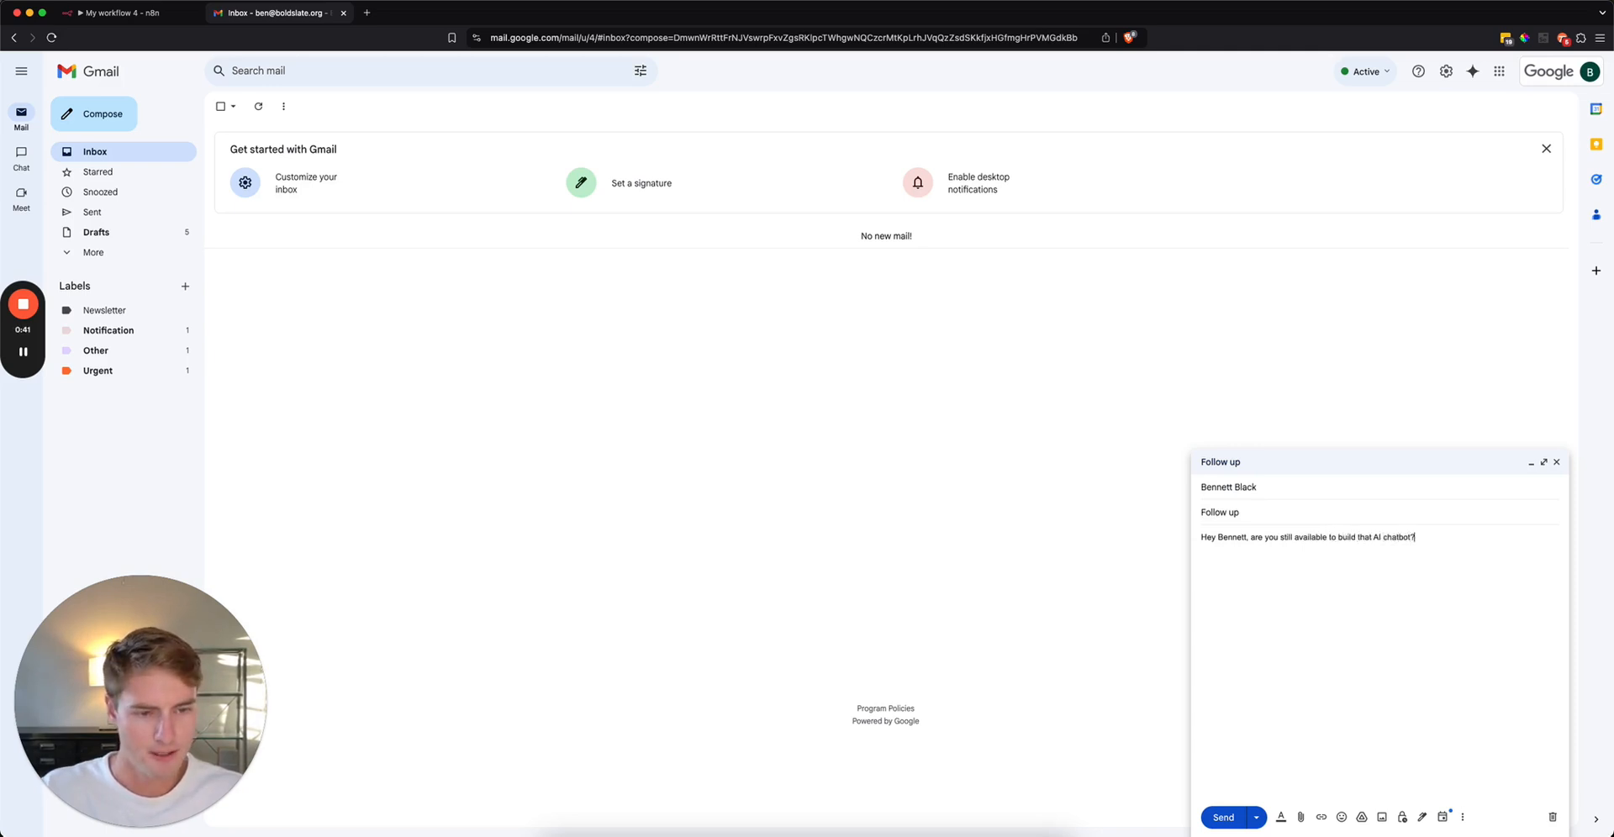
key("super+Return")
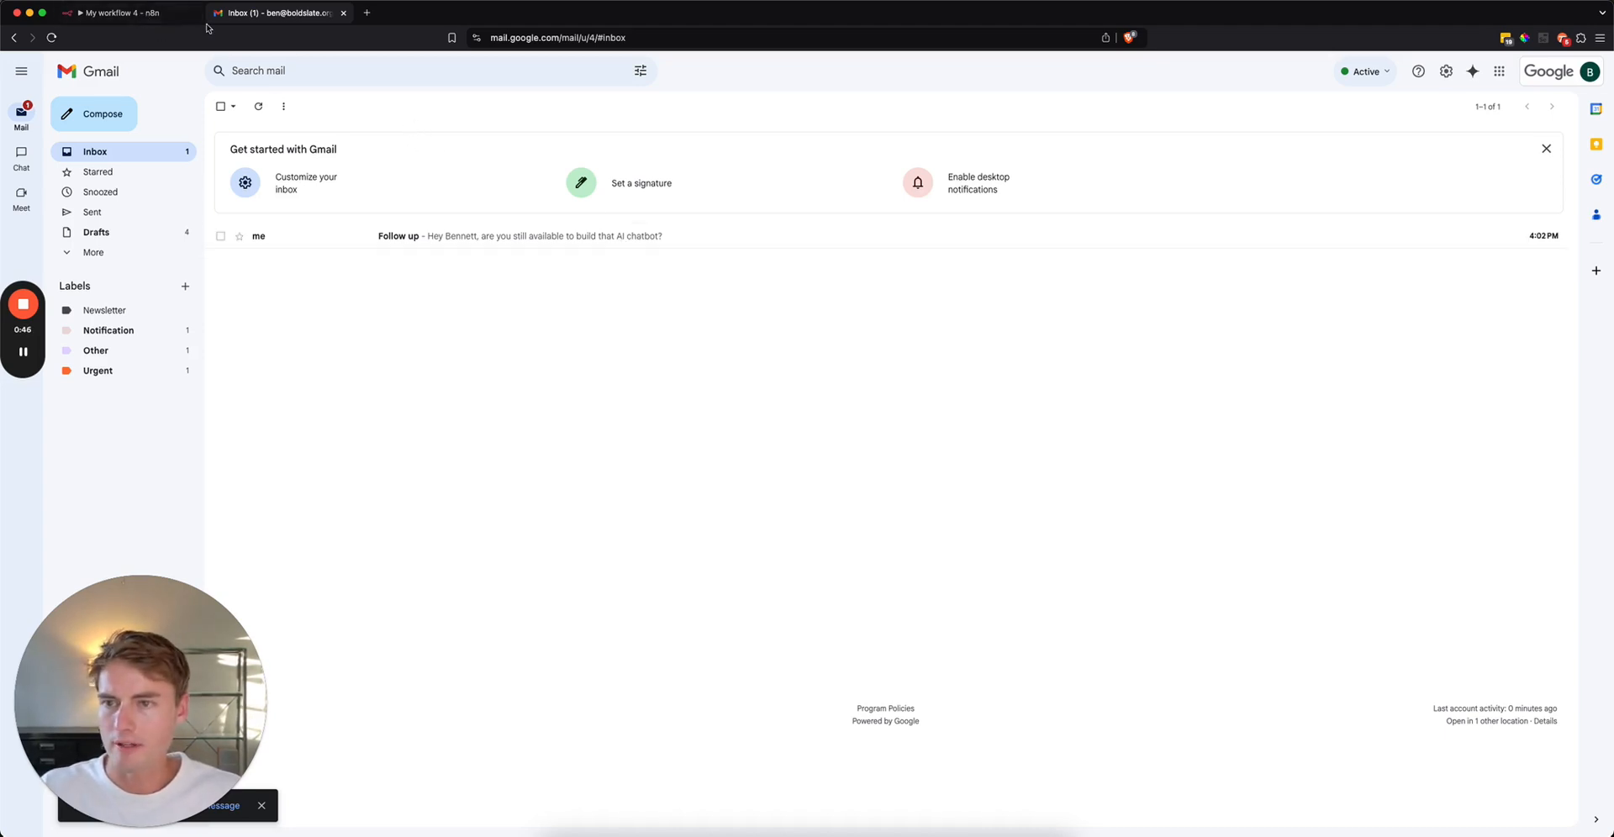
left_click(118, 12)
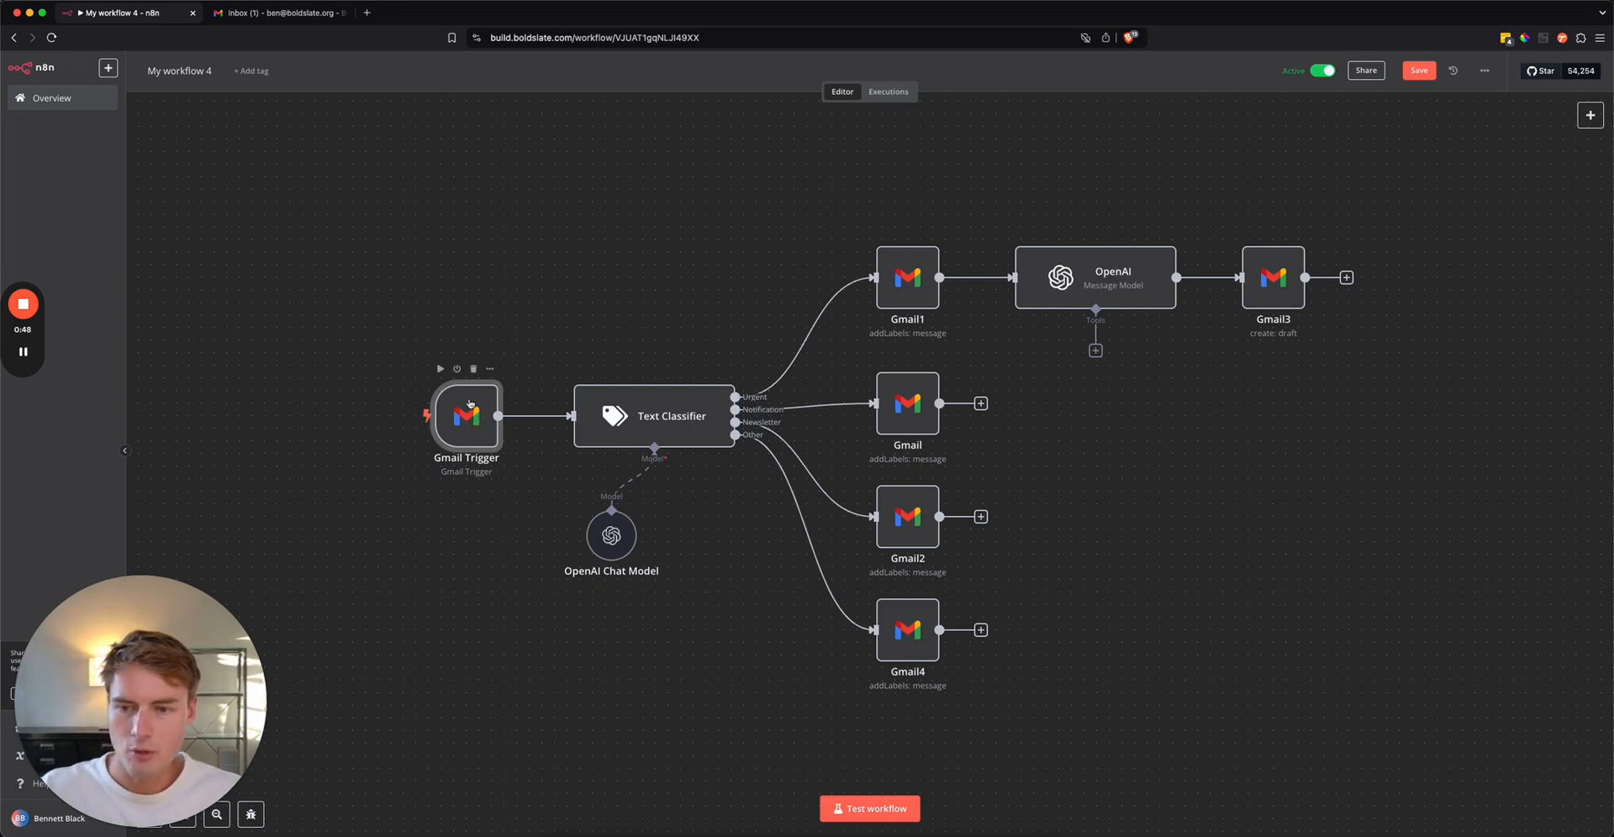
left_click(292, 21)
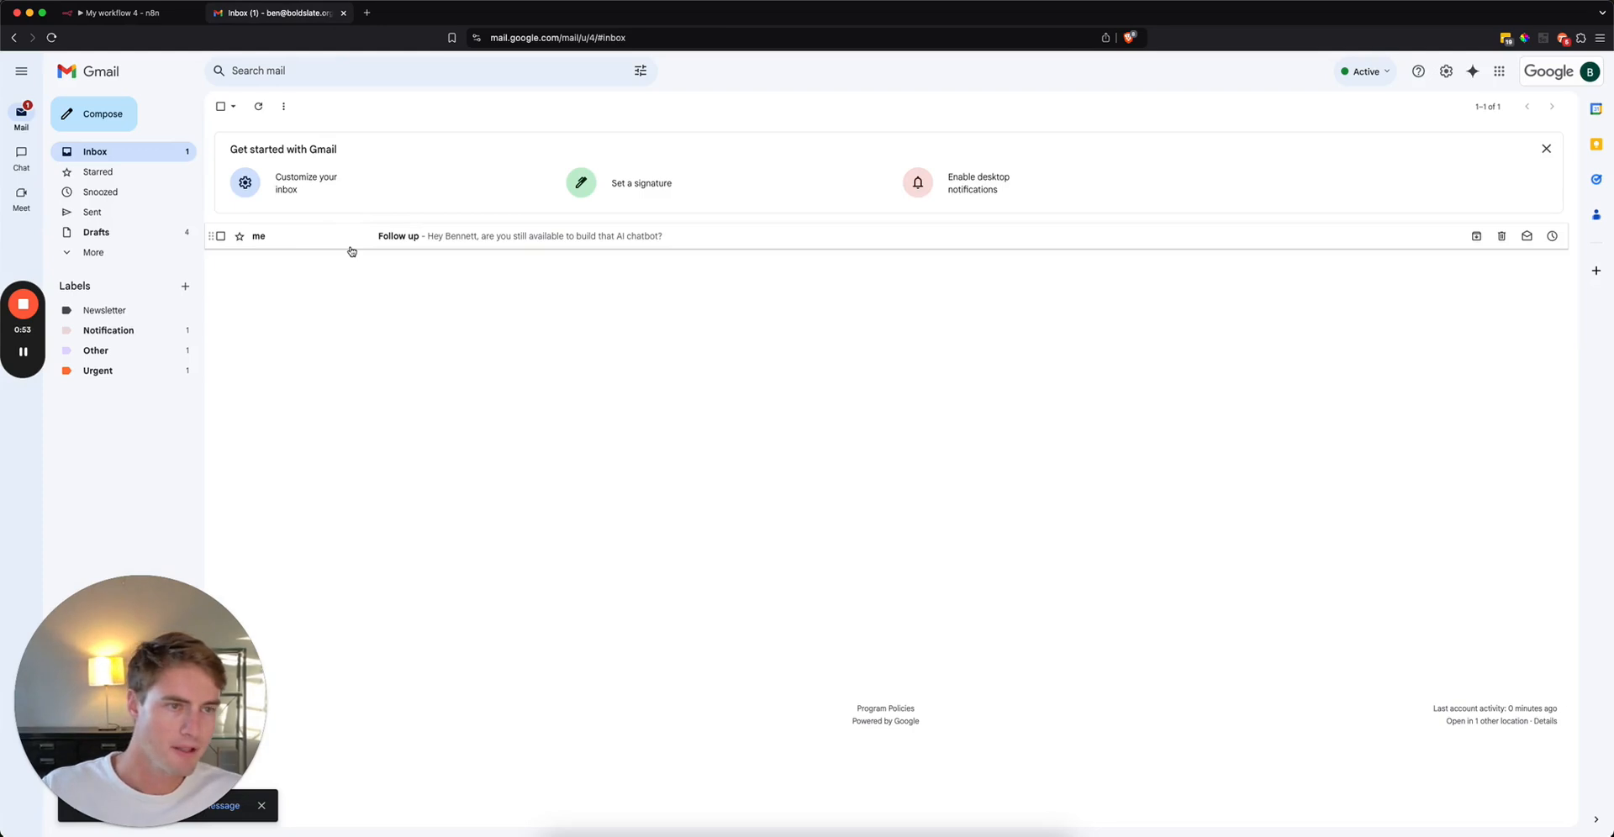
left_click(256, 107)
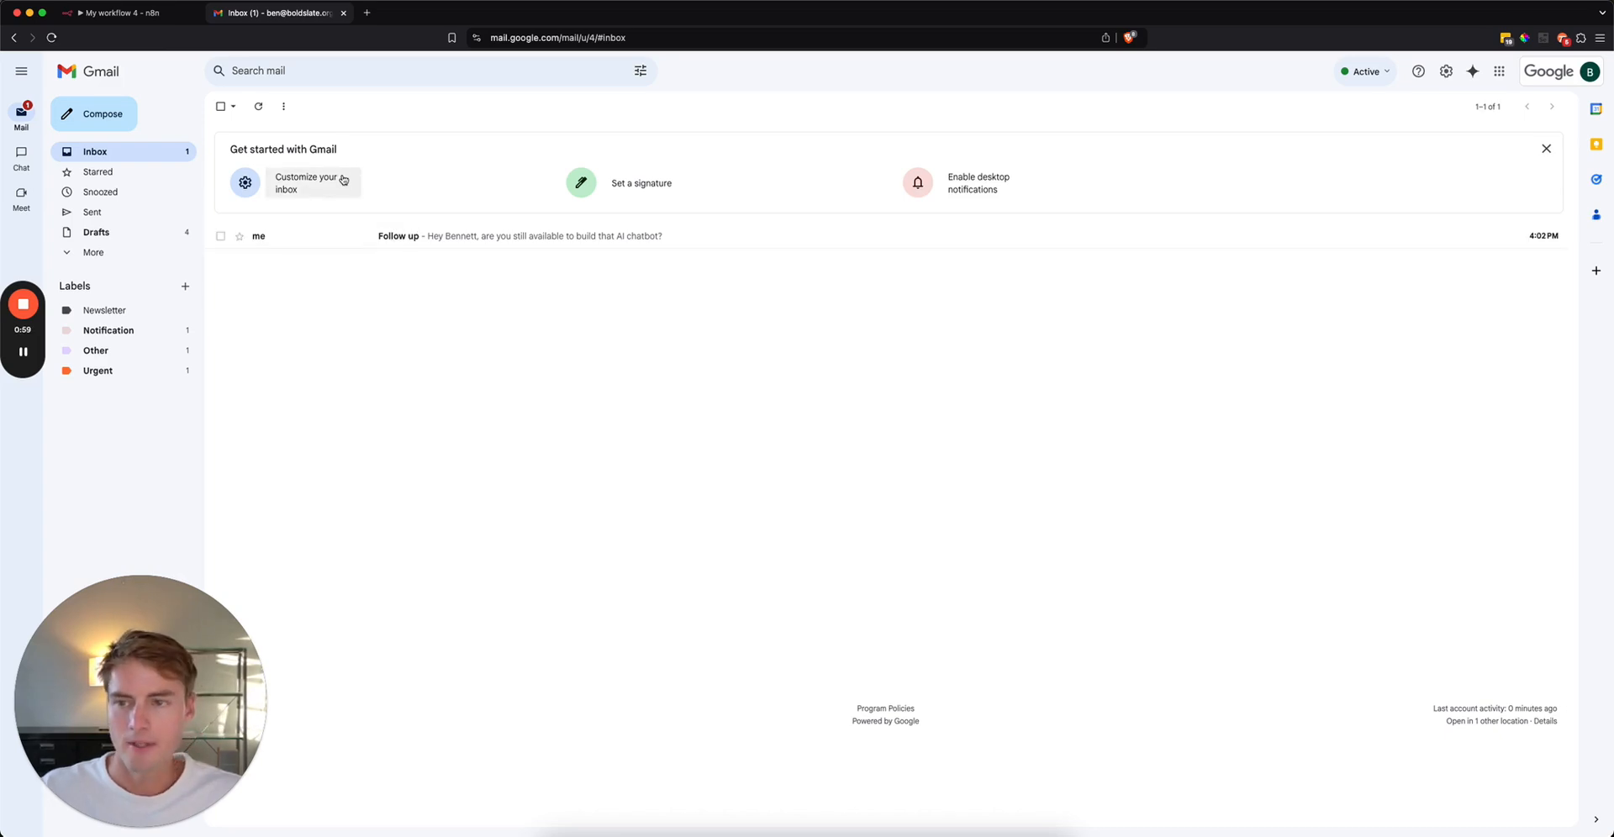
left_click(156, 15)
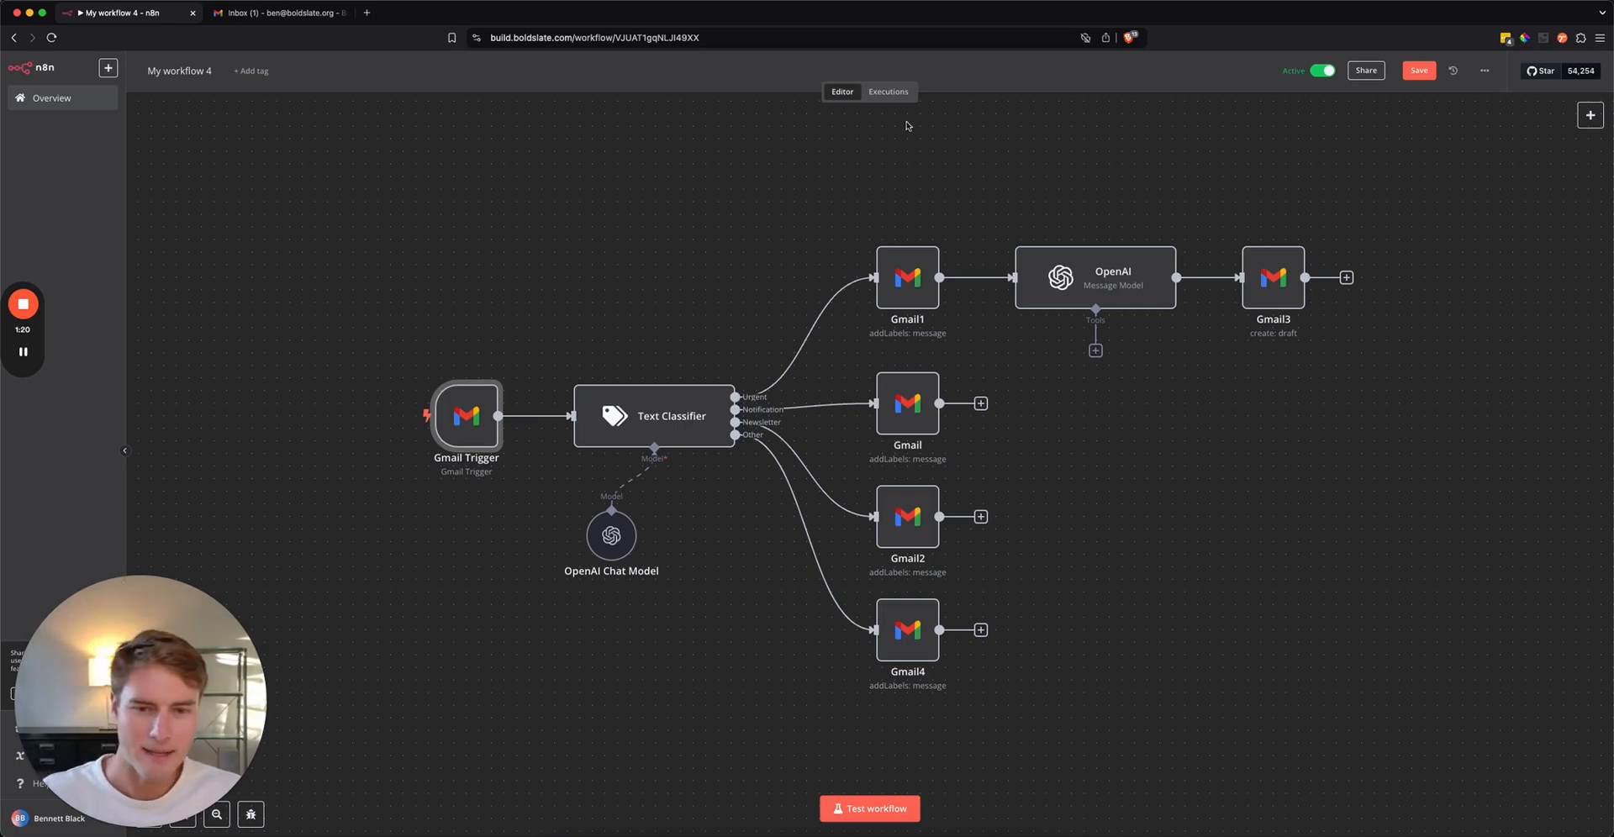
left_click(296, 15)
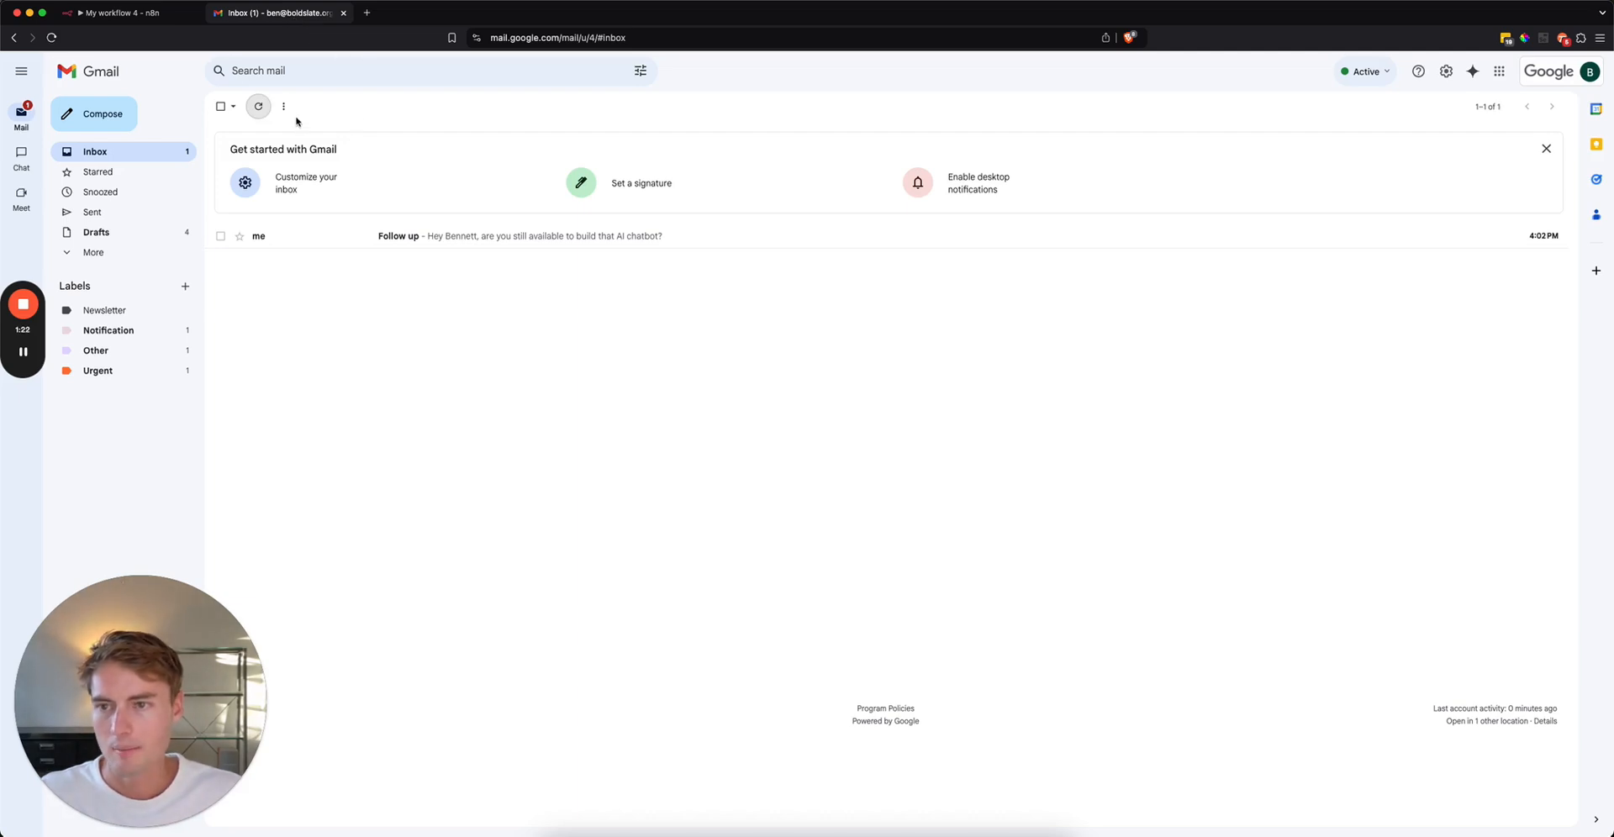
- Refresh the inbox and open the Follow up email to read its drafted reply
left_click(259, 106)
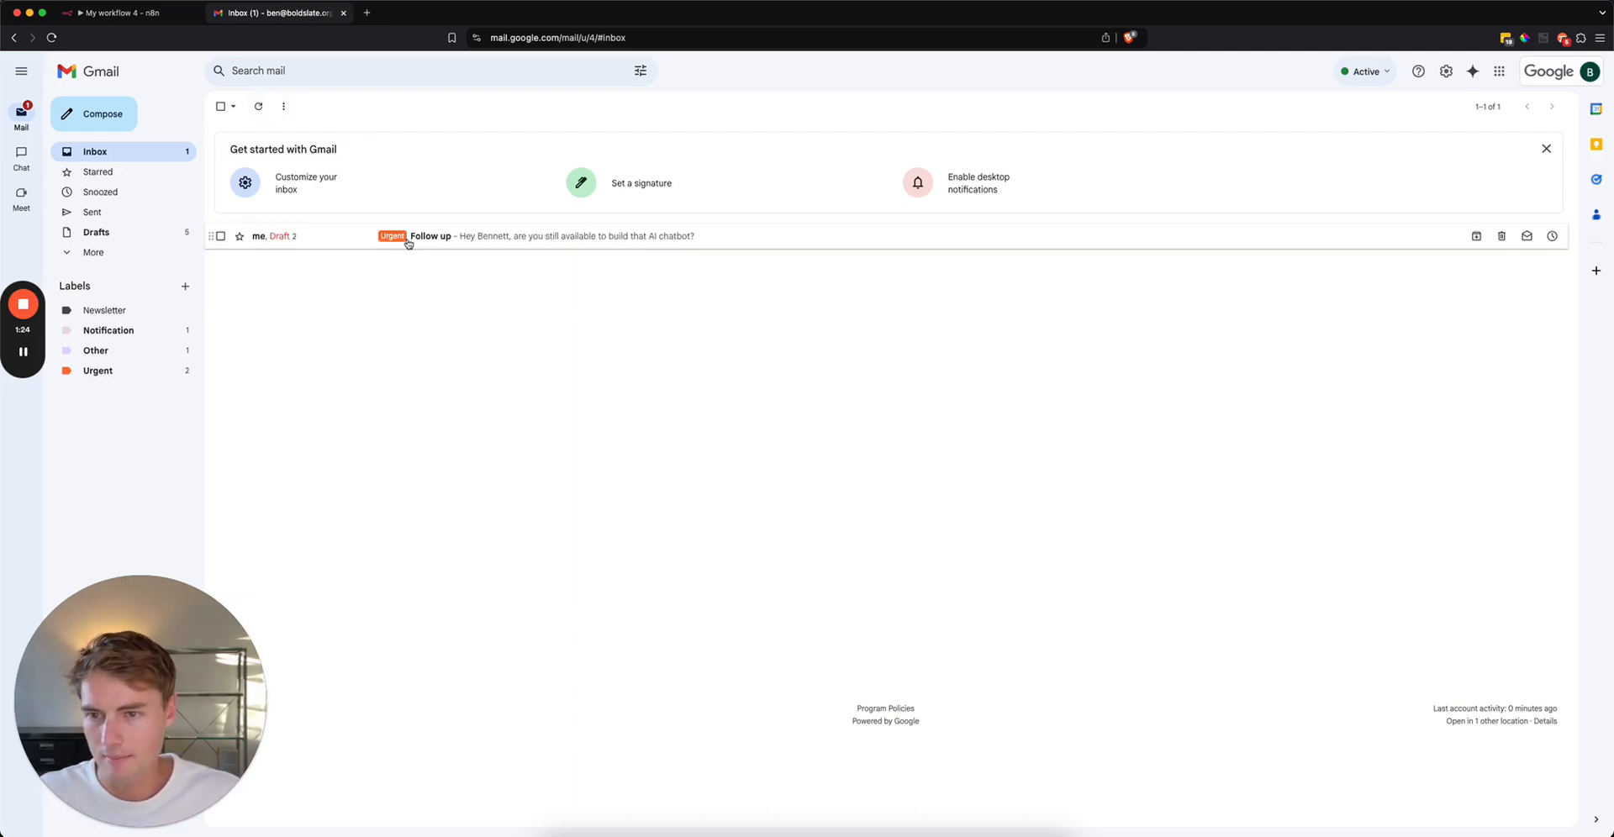
left_click(352, 247)
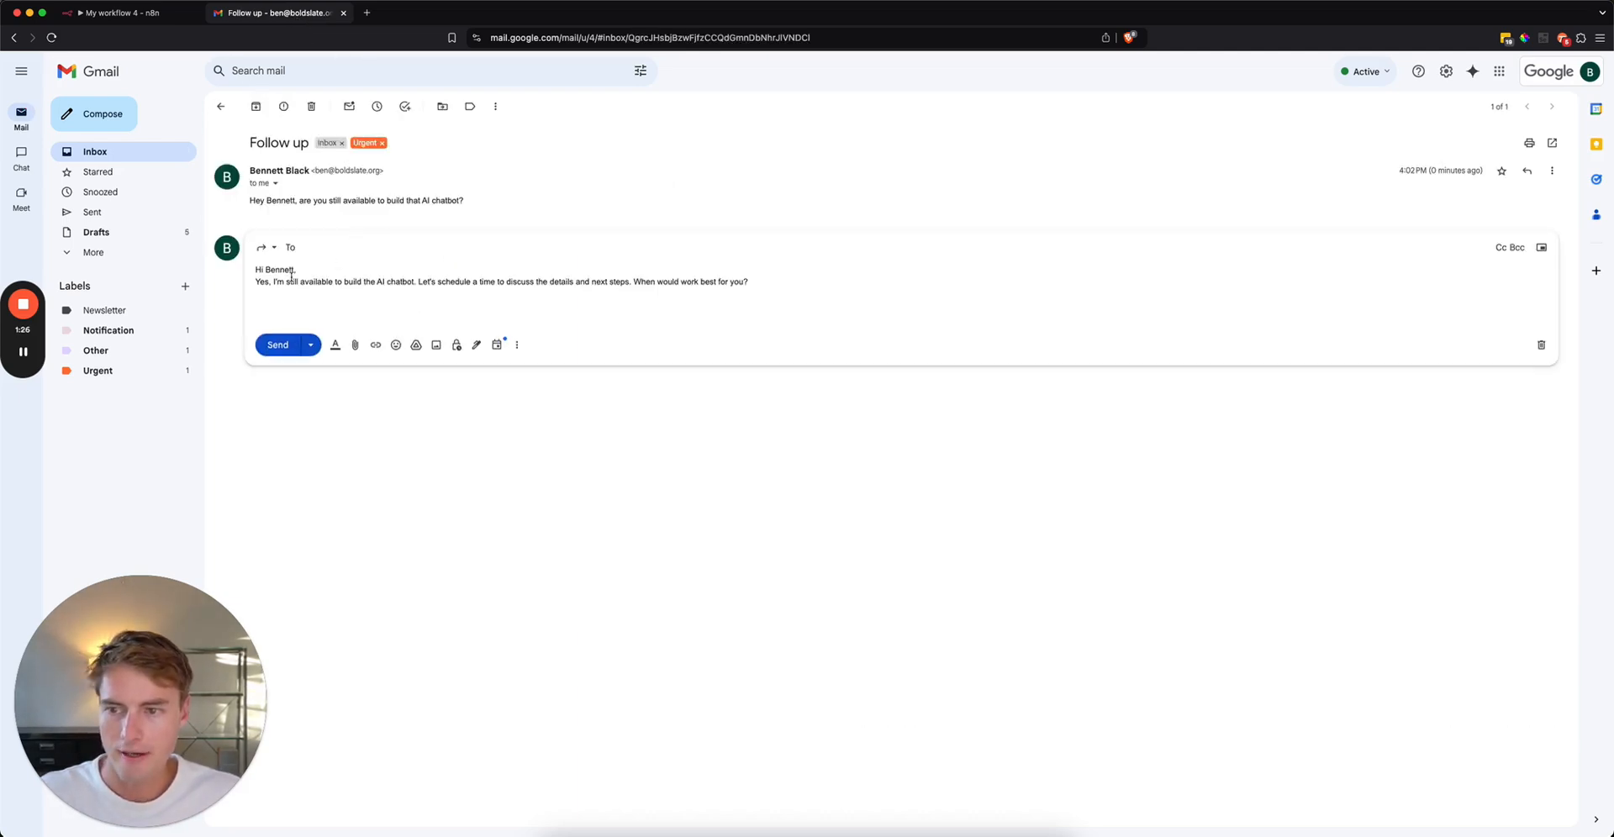
left_click(376, 278)
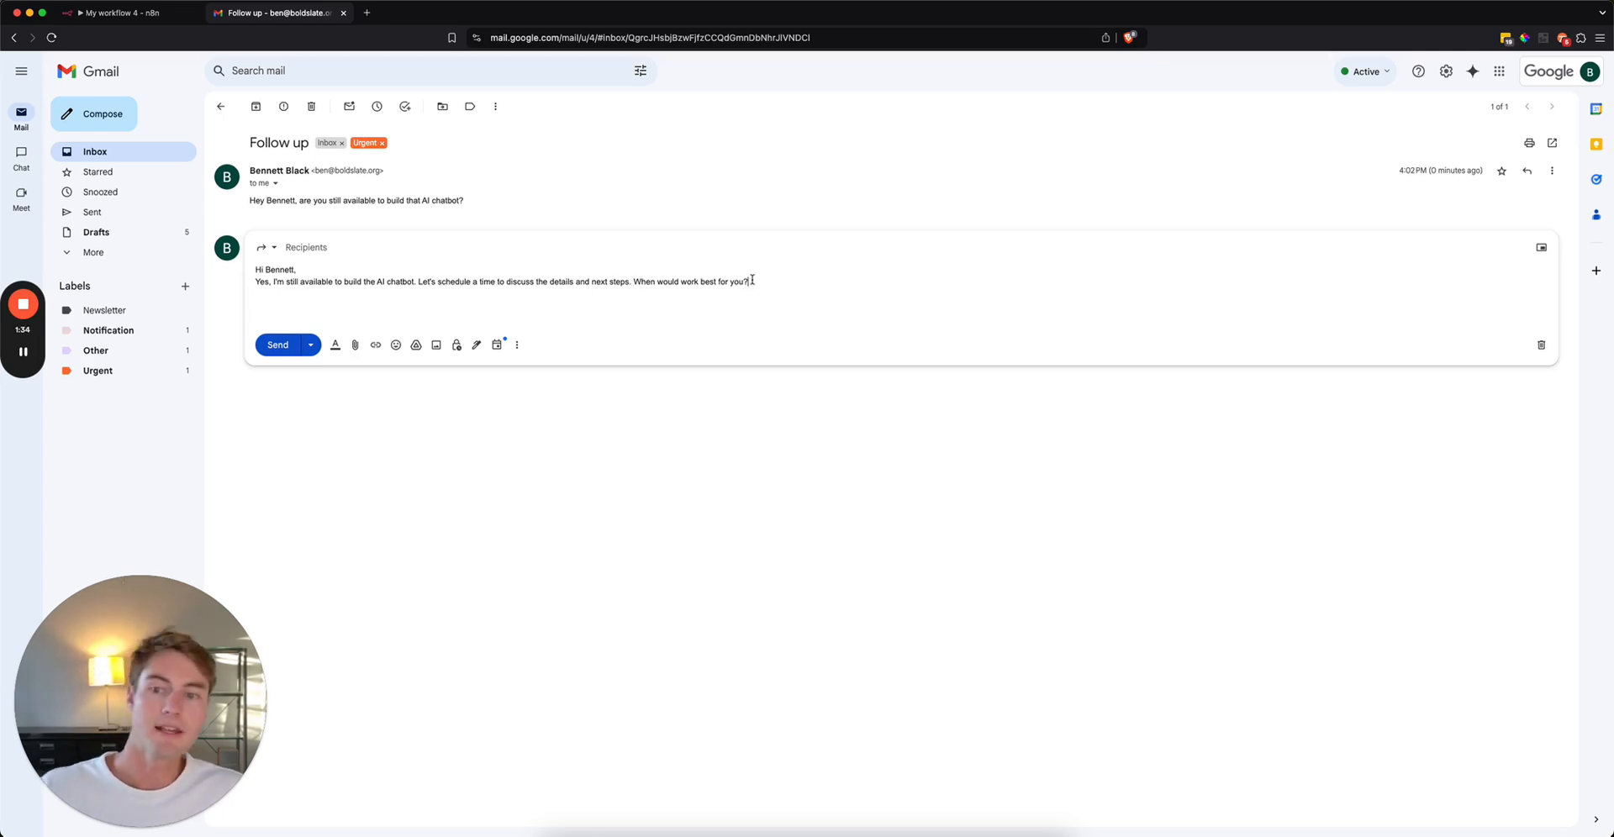
left_click_drag(417, 282, 883, 277)
left_click(467, 270)
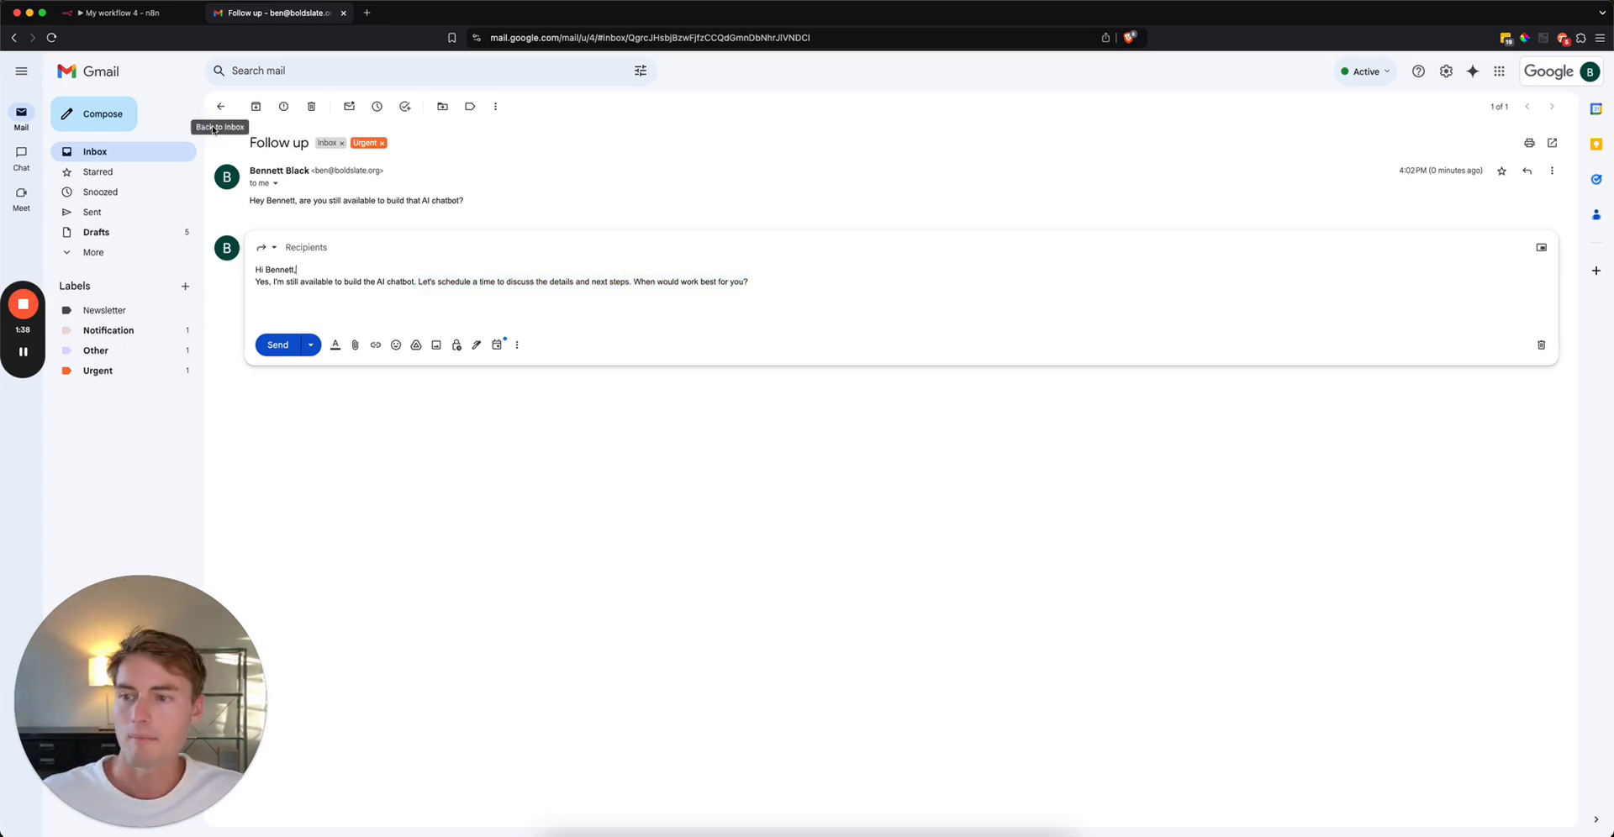
- View the Urgent, Other, then Urgent label lists before returning to n8n
left_click(137, 370)
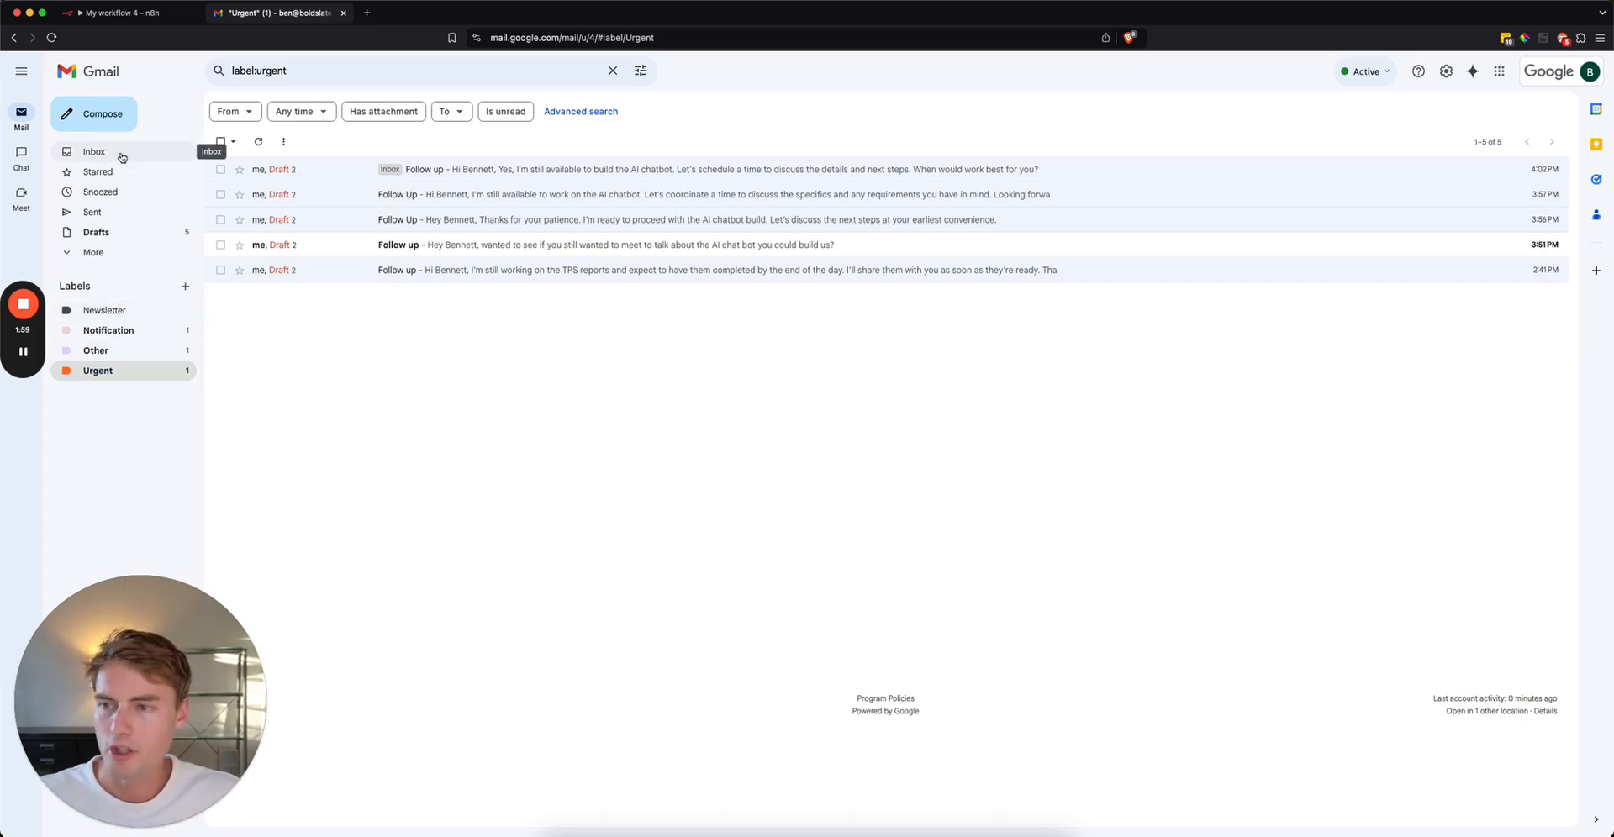
left_click(134, 353)
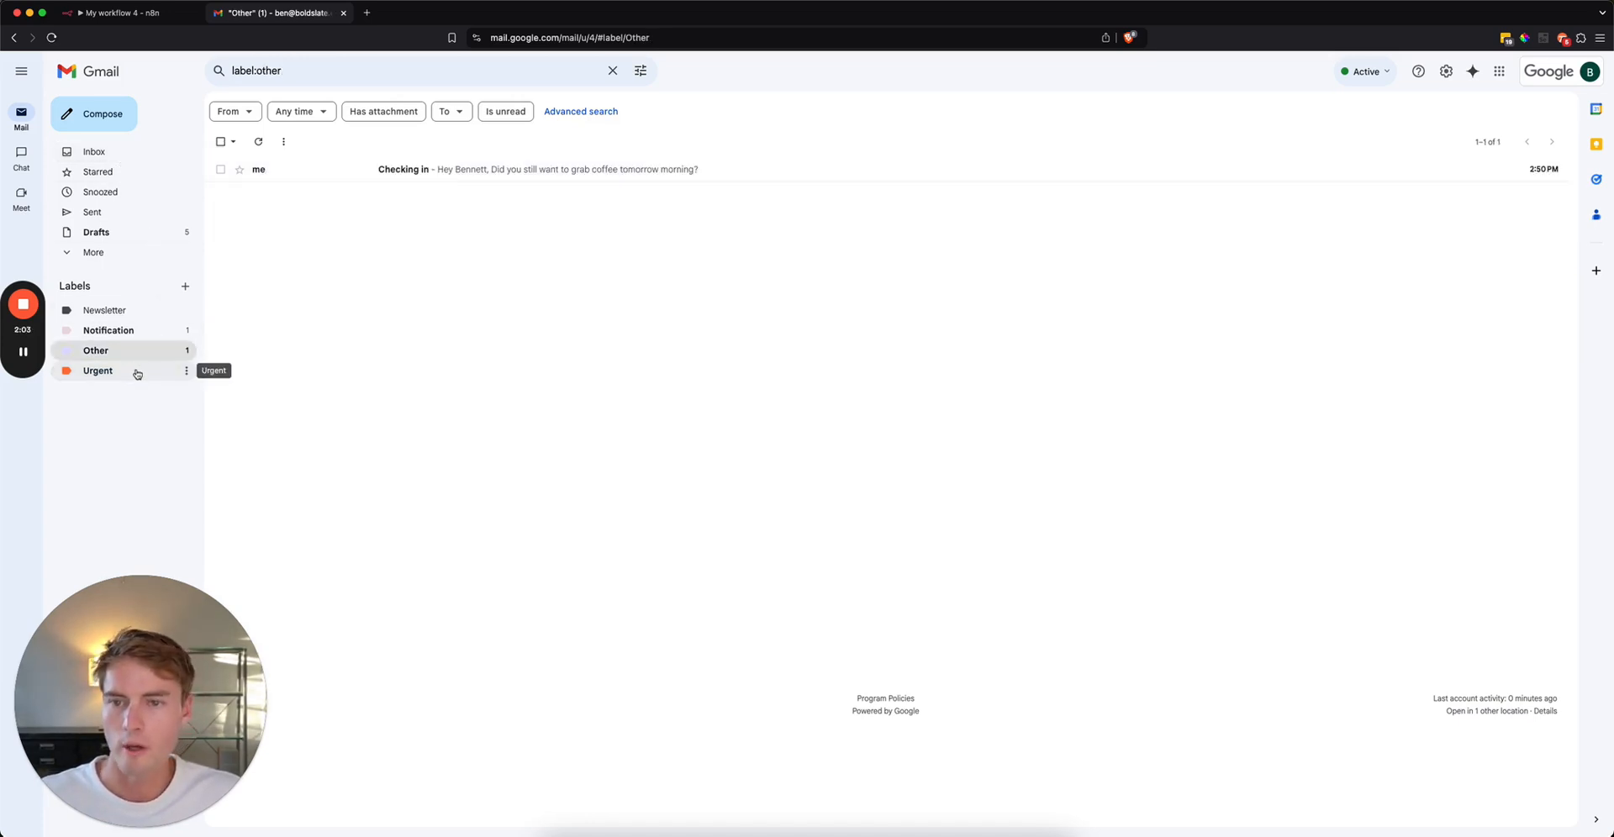
left_click(137, 373)
left_click(150, 13)
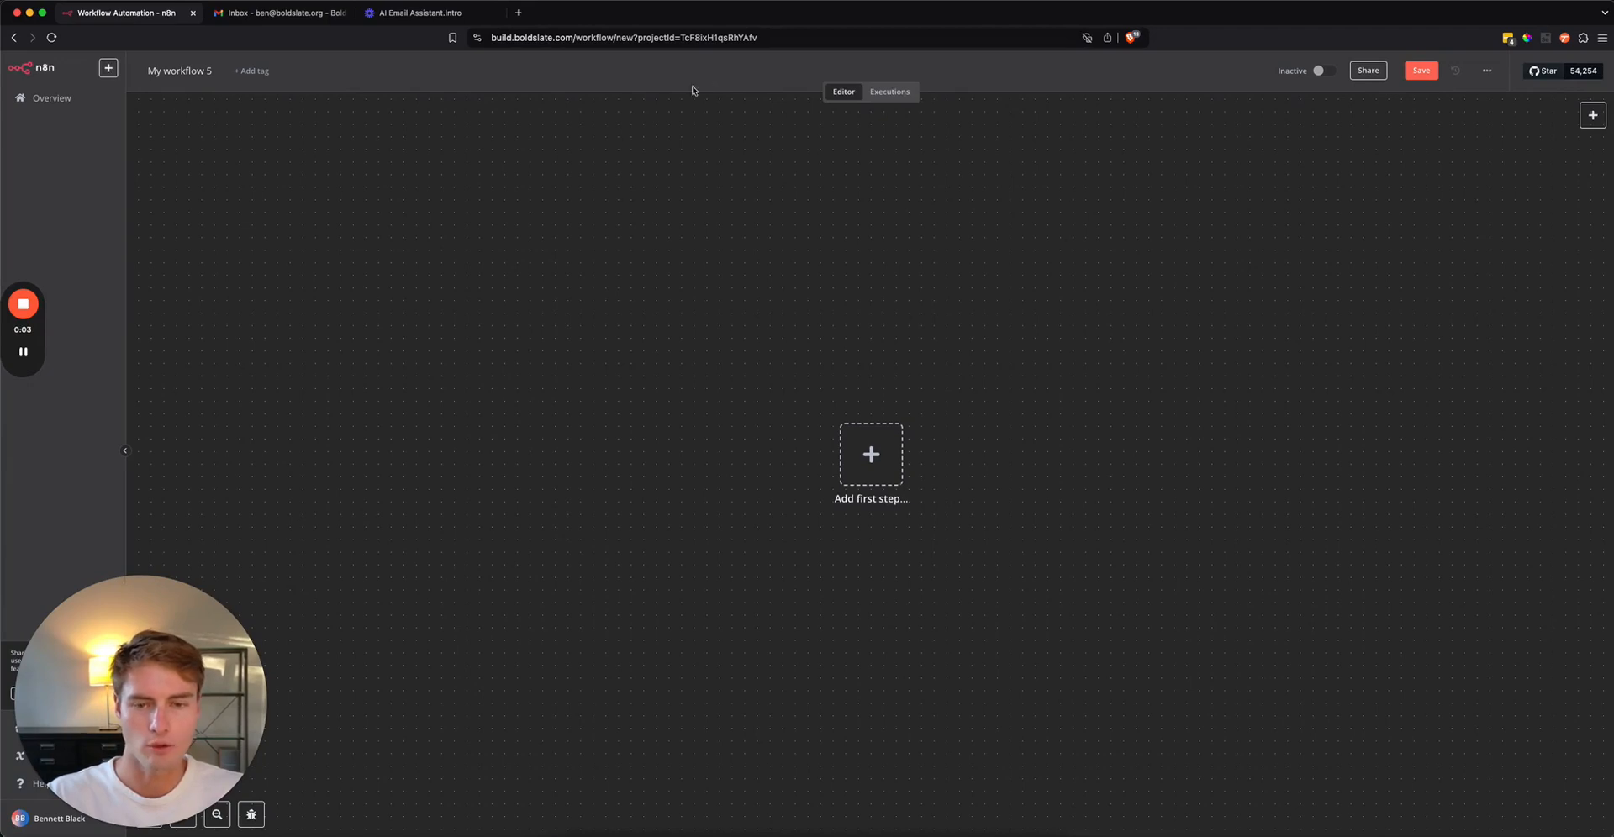
- Create a new Gmail label named Other
left_click(289, 17)
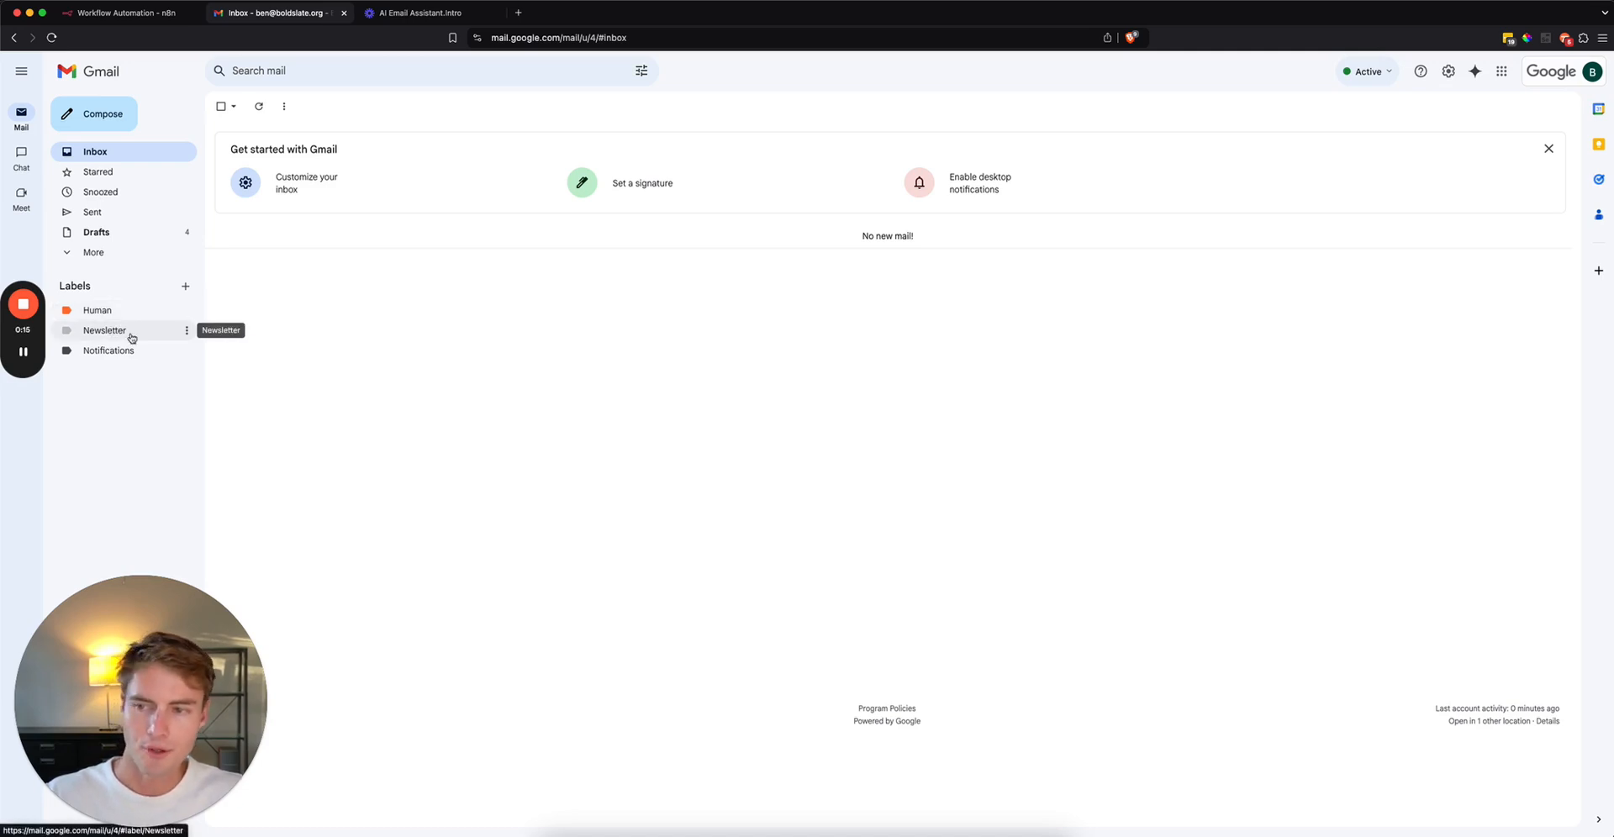
left_click(185, 286)
type("Other")
key("BackSpace")
key("BackSpace")
key("BackSpace")
key("BackSpace")
type("ther")
key("Return")
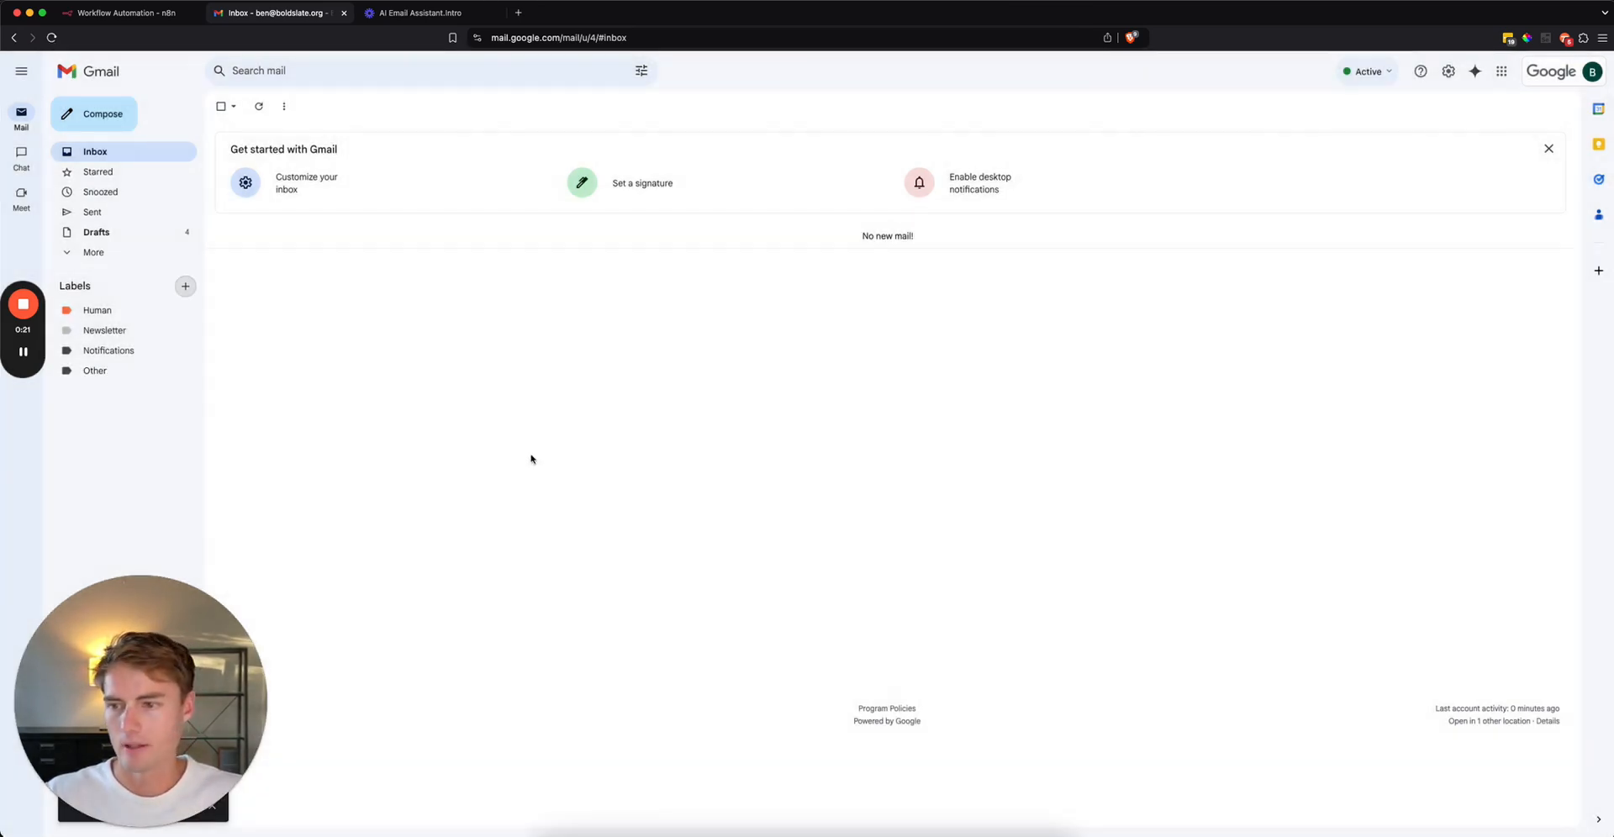
- Colour the Other label blue and go back to the n8n workflow
left_click(190, 371)
mouse_move(229, 389)
left_click(355, 435)
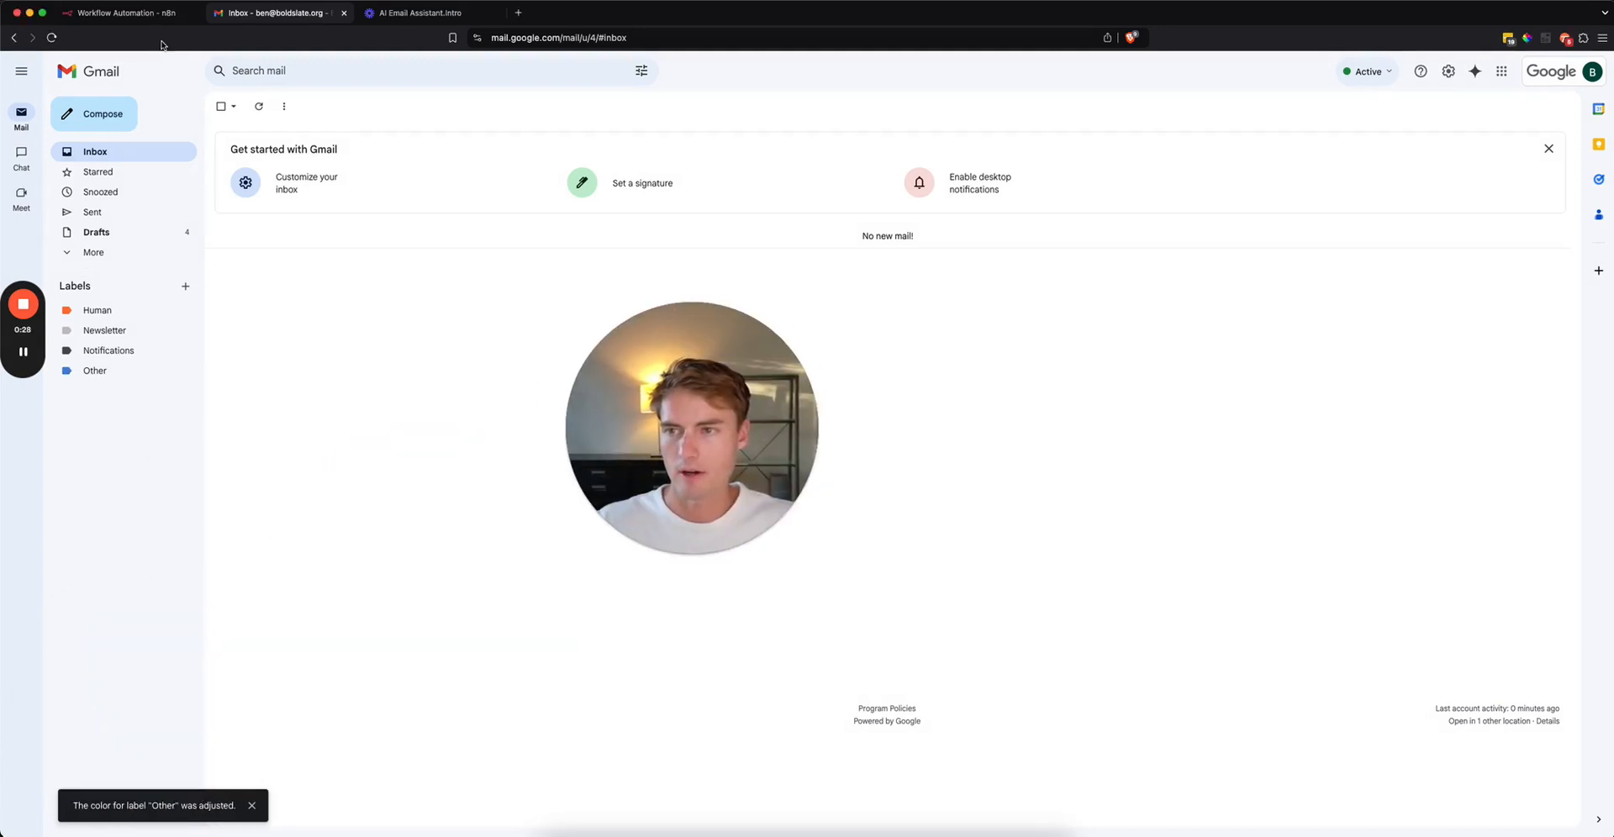
left_click(161, 16)
left_click_drag(639, 437, 628, 441)
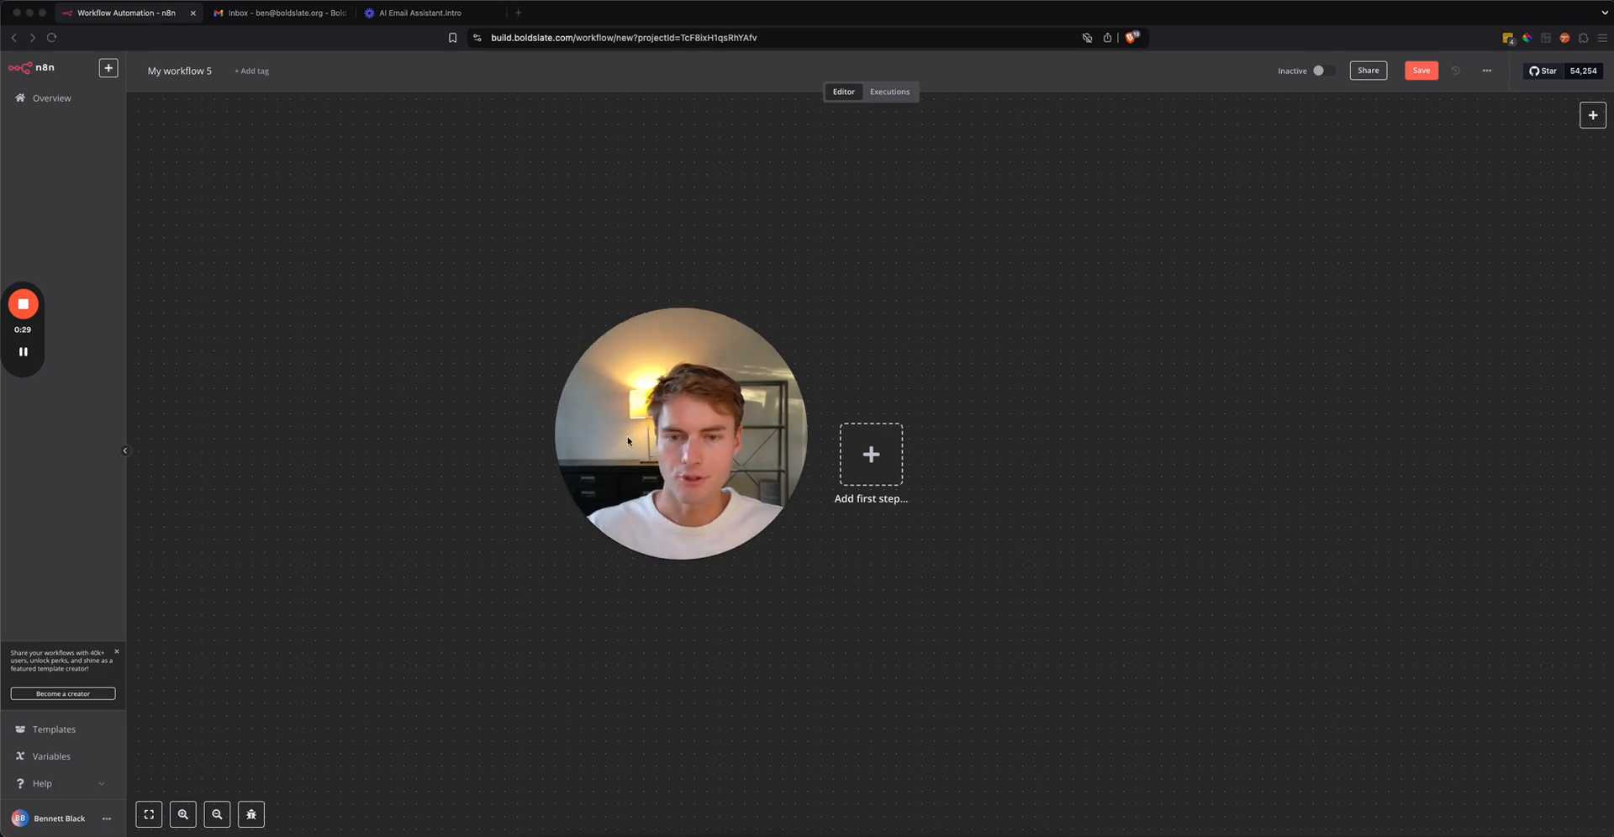
- Add a Gmail 'On message received' trigger and start a new Gmail credential
left_click(871, 454)
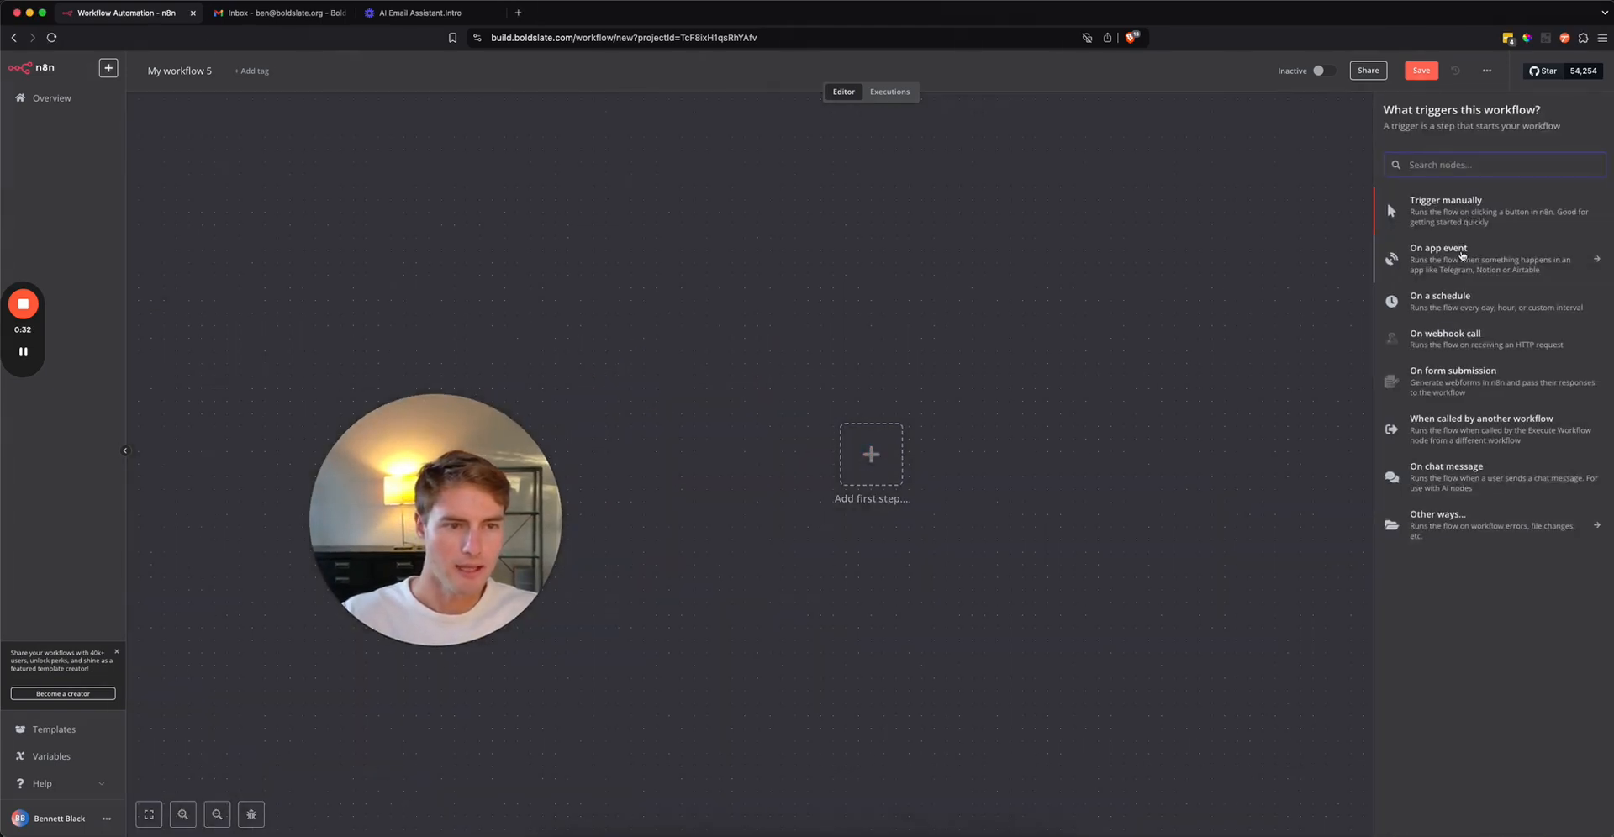
left_click(1463, 254)
type("gmail")
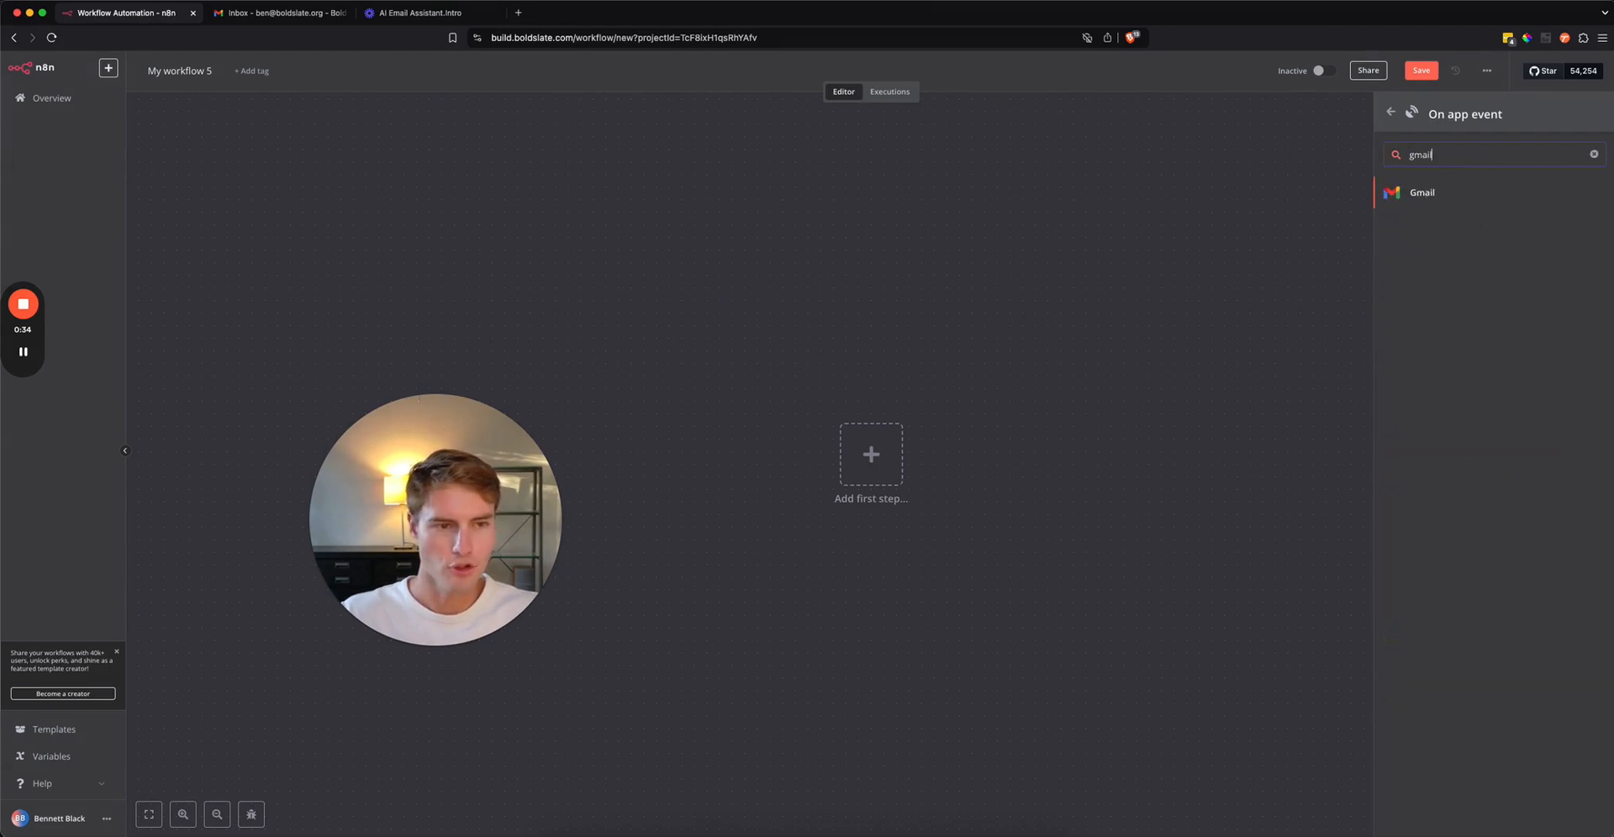
left_click(1424, 193)
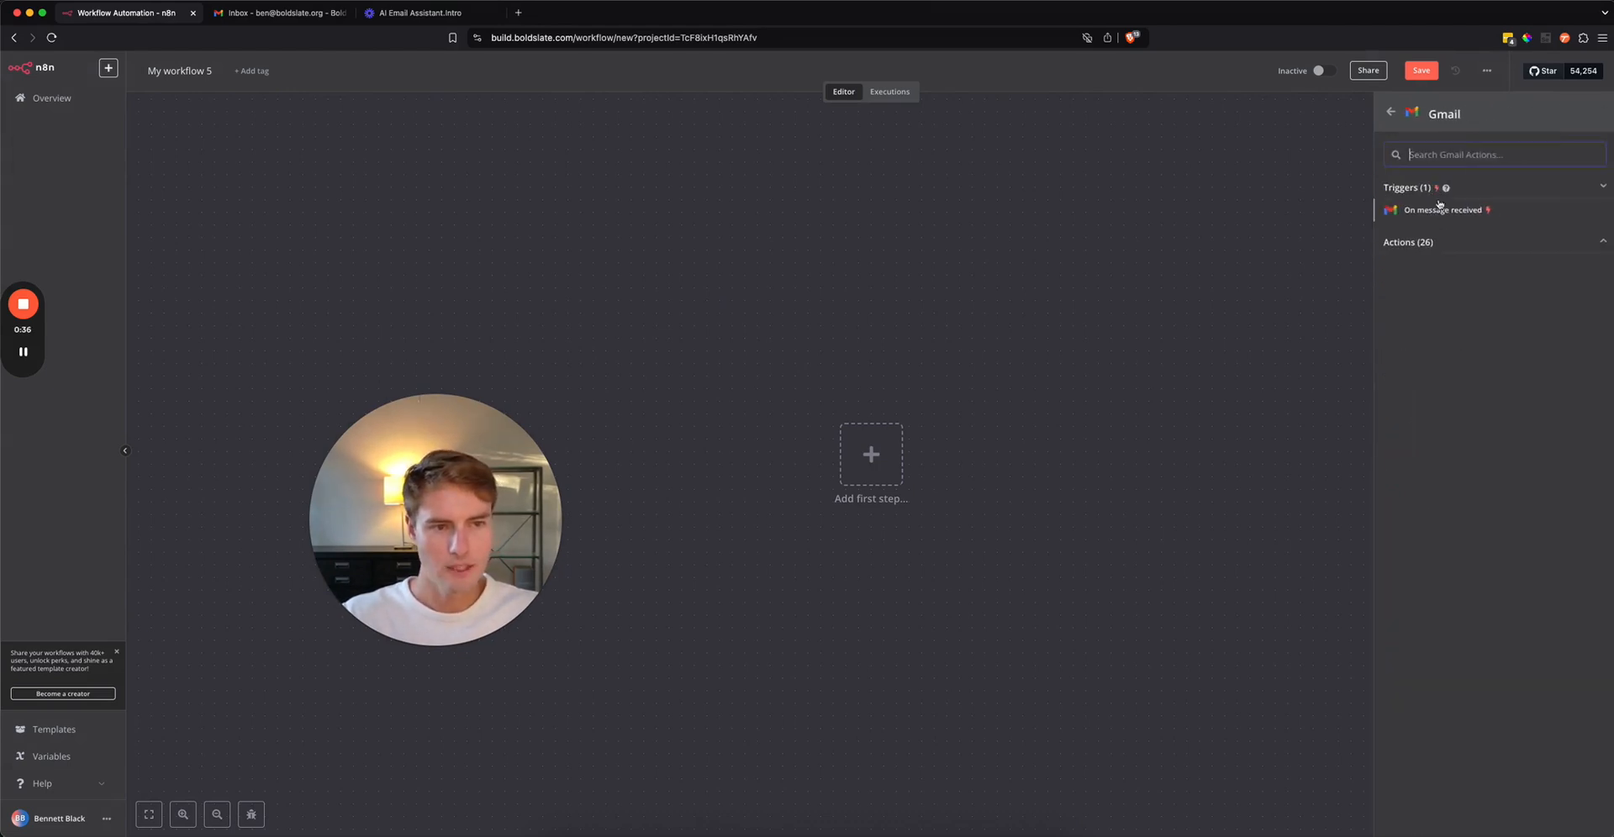
left_click(1445, 216)
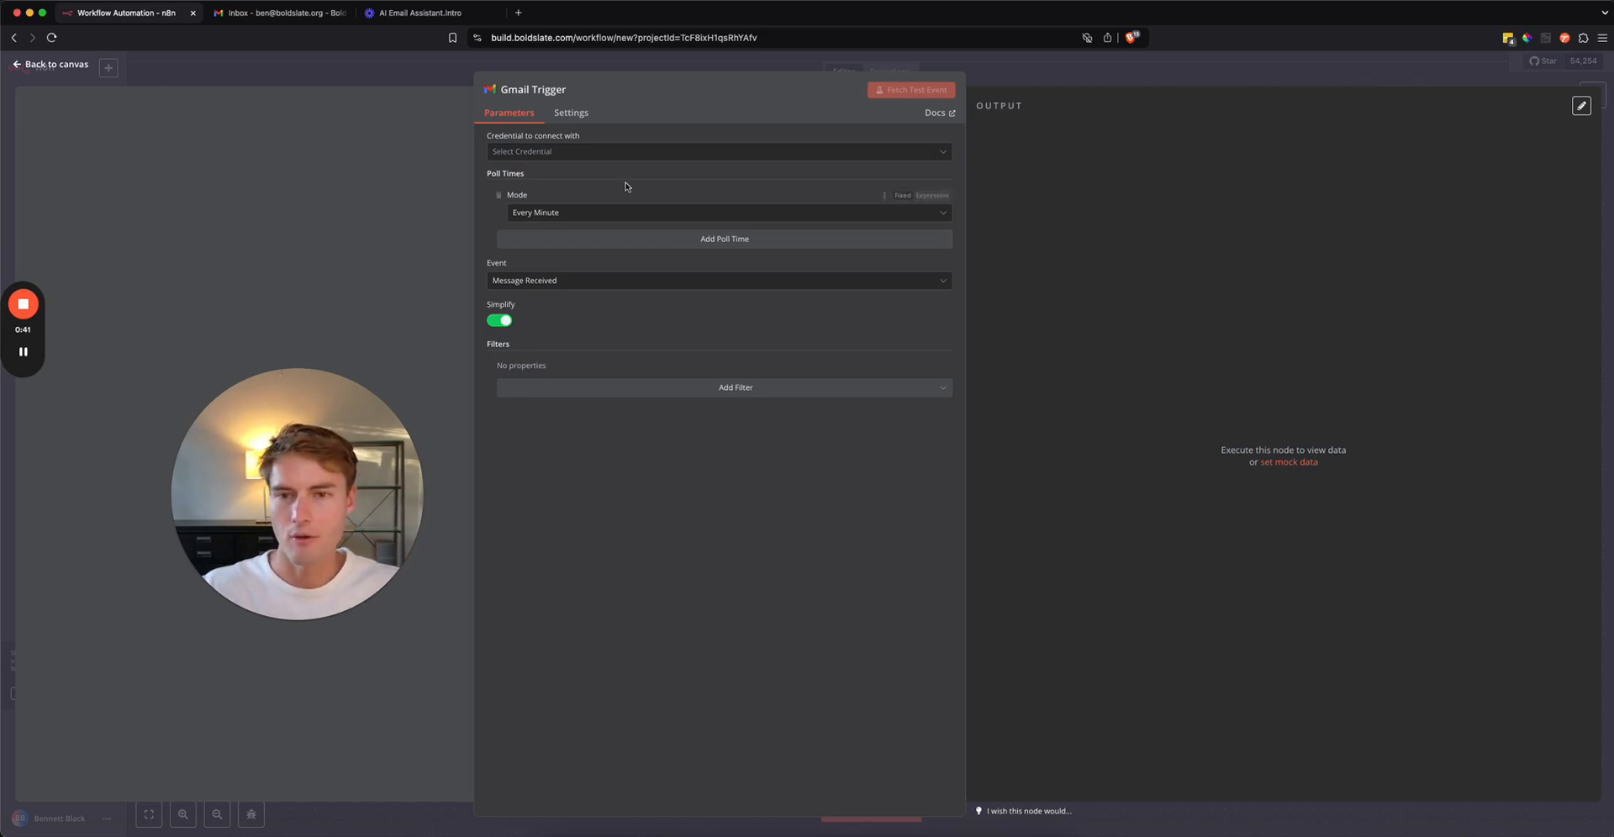
left_click(561, 152)
left_click(567, 186)
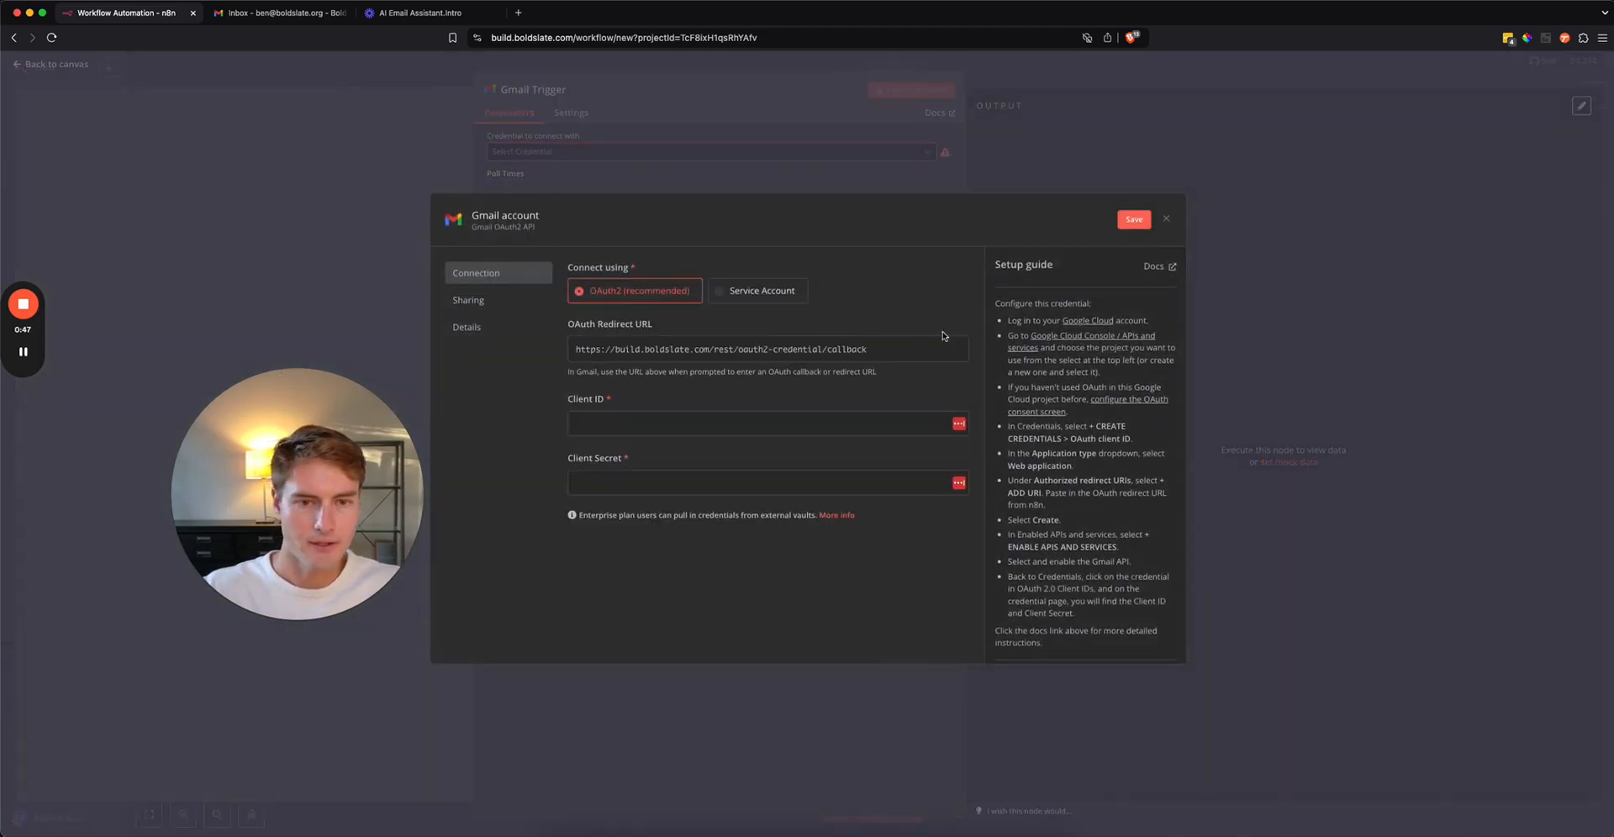
- Open the Google Cloud Console link and sign in with the work account
left_click(1082, 340)
left_click(256, 16)
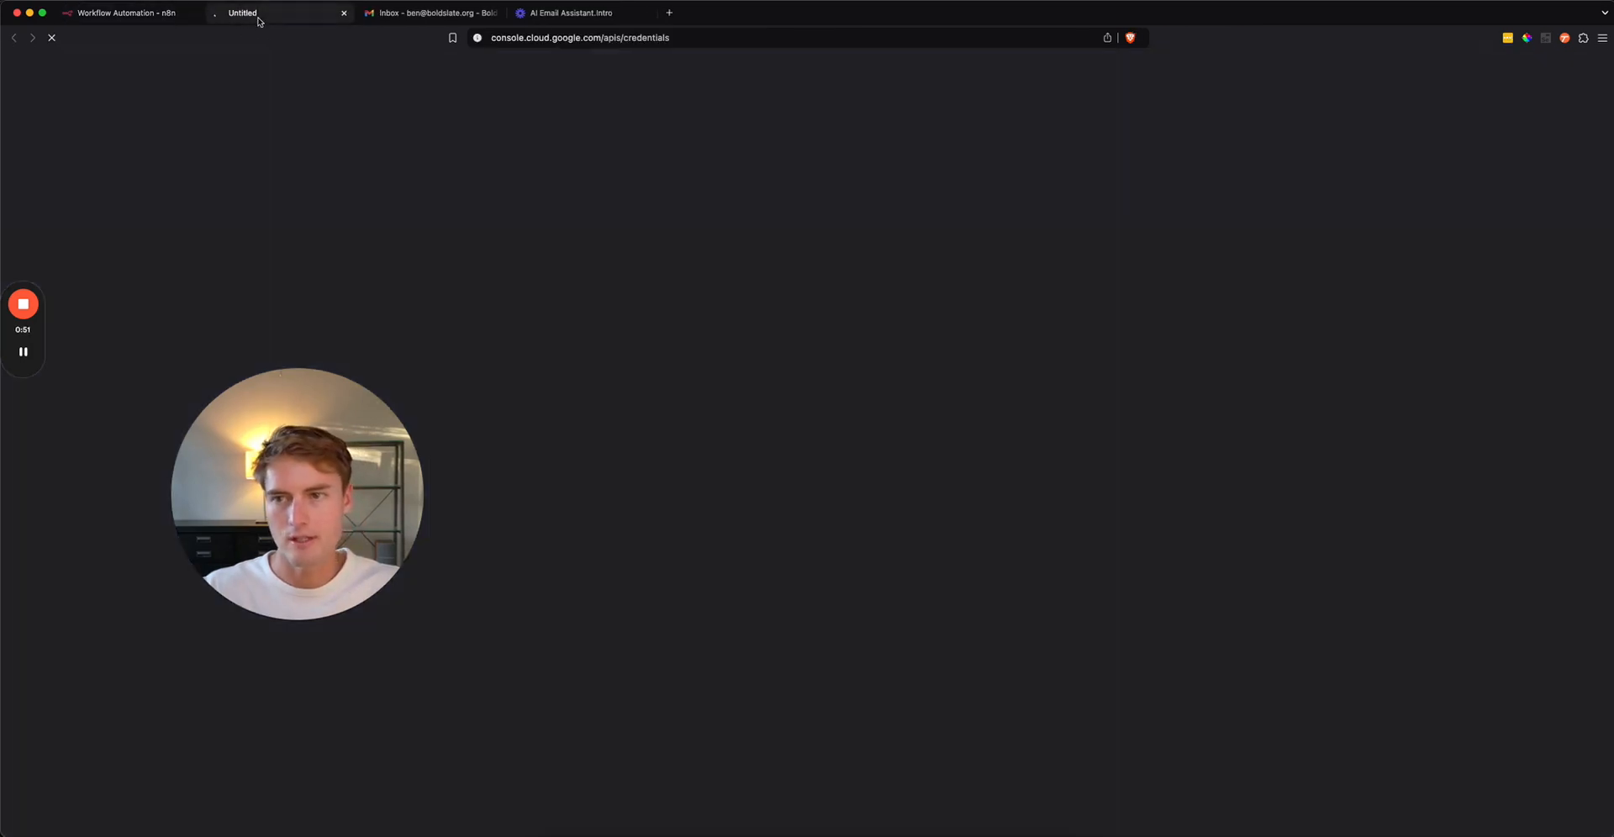
left_click_drag(287, 465, 317, 387)
left_click(562, 460)
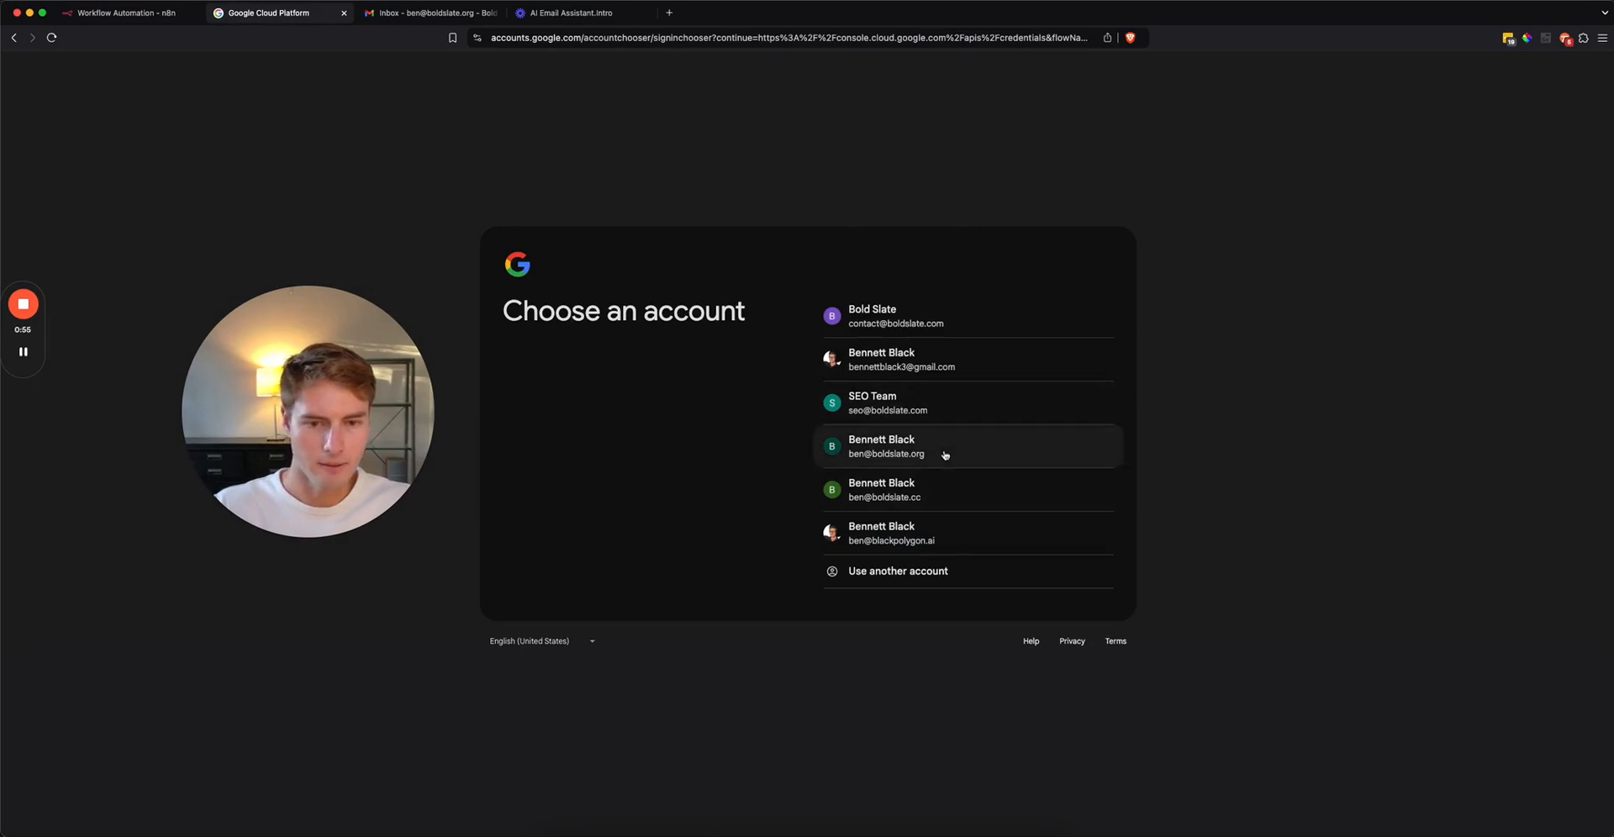
left_click(884, 452)
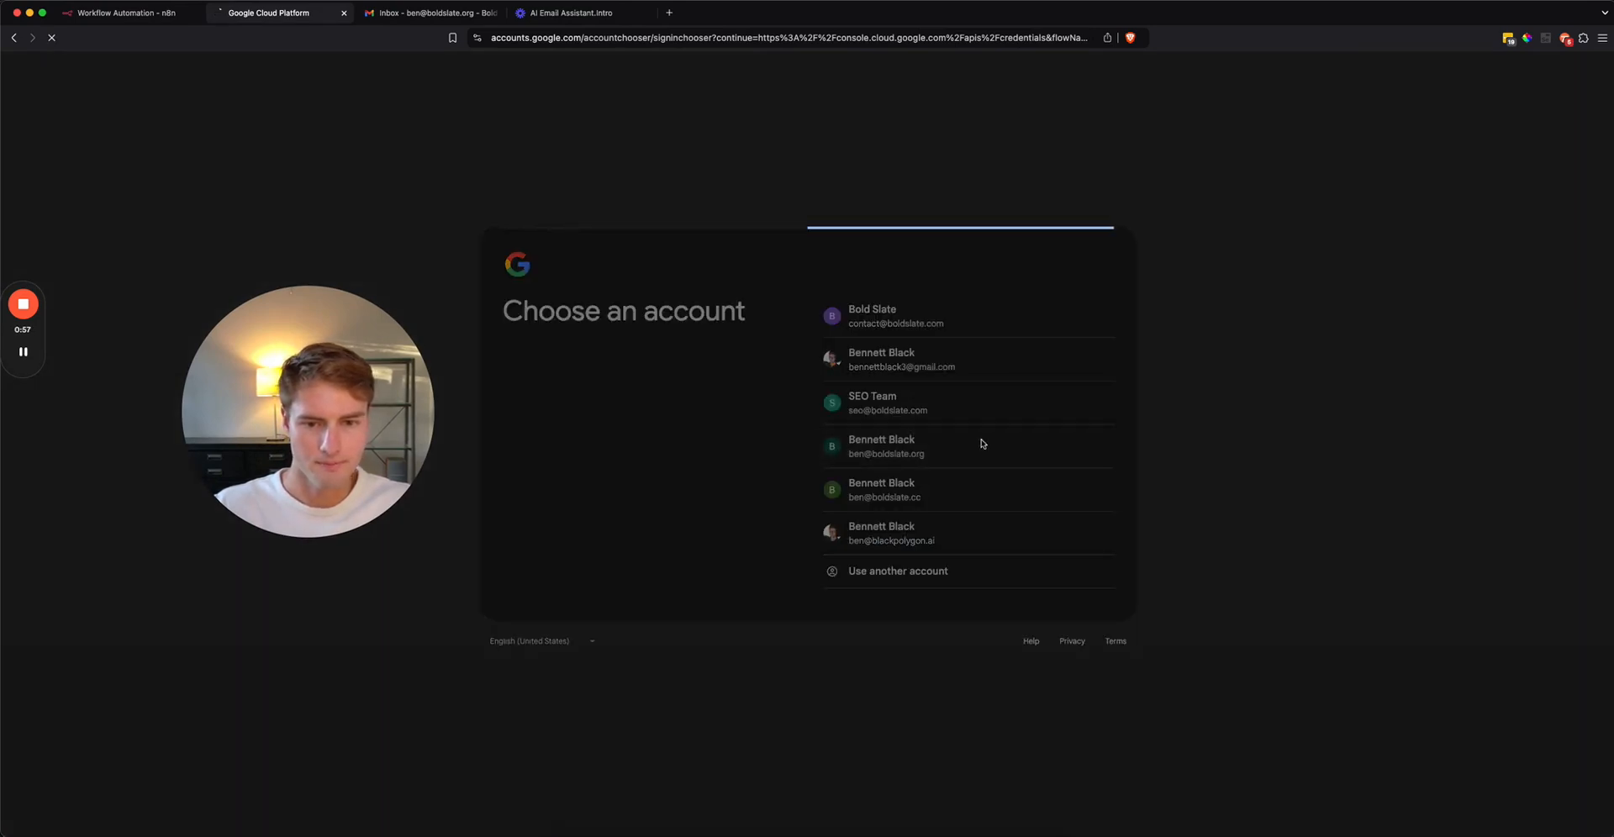
double_click(931, 432)
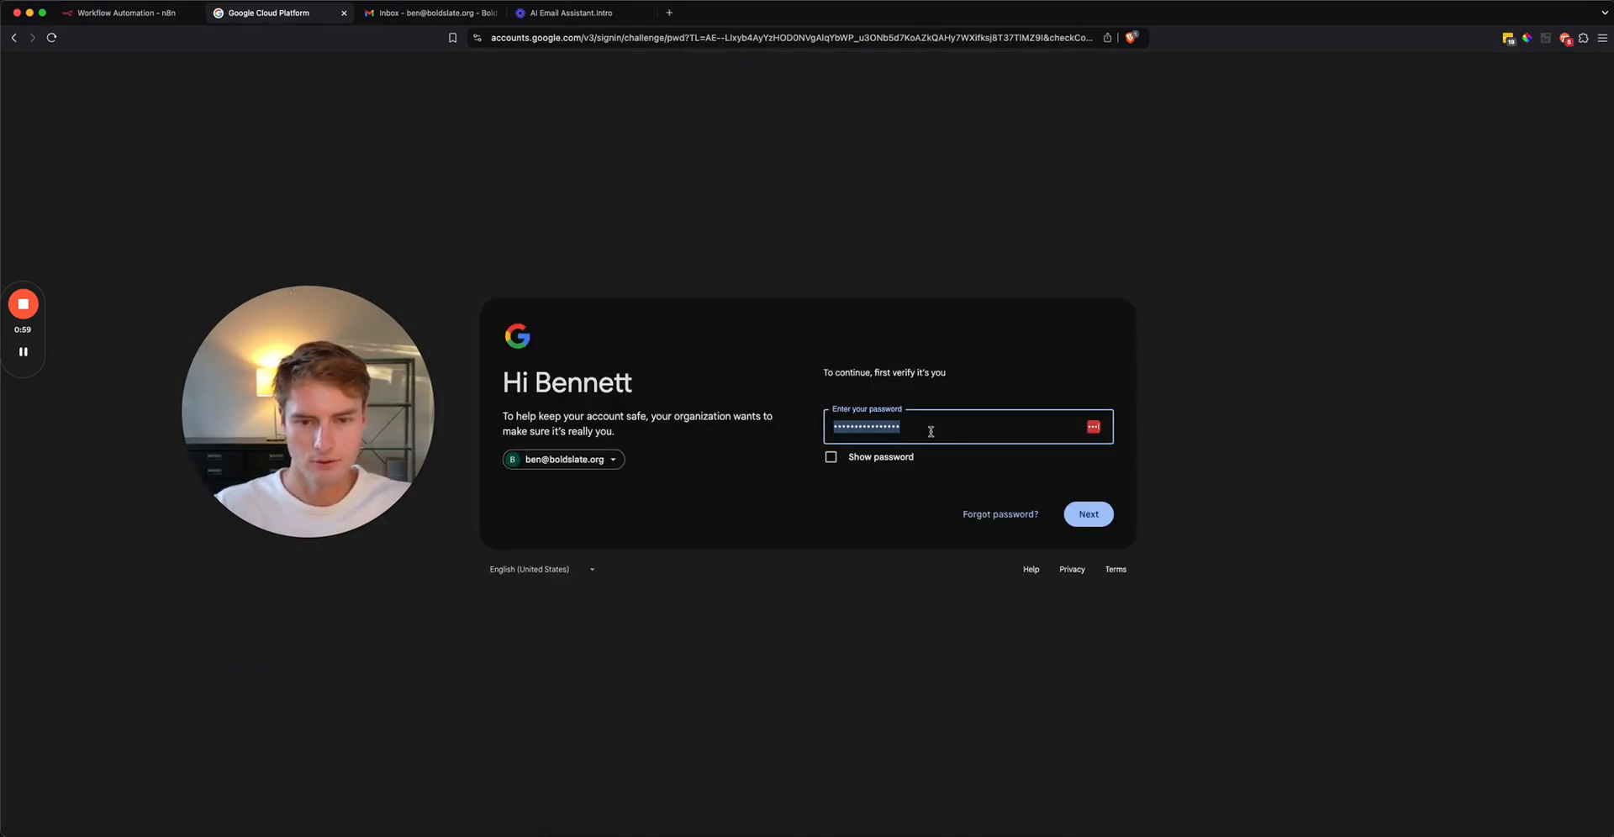
type("••")
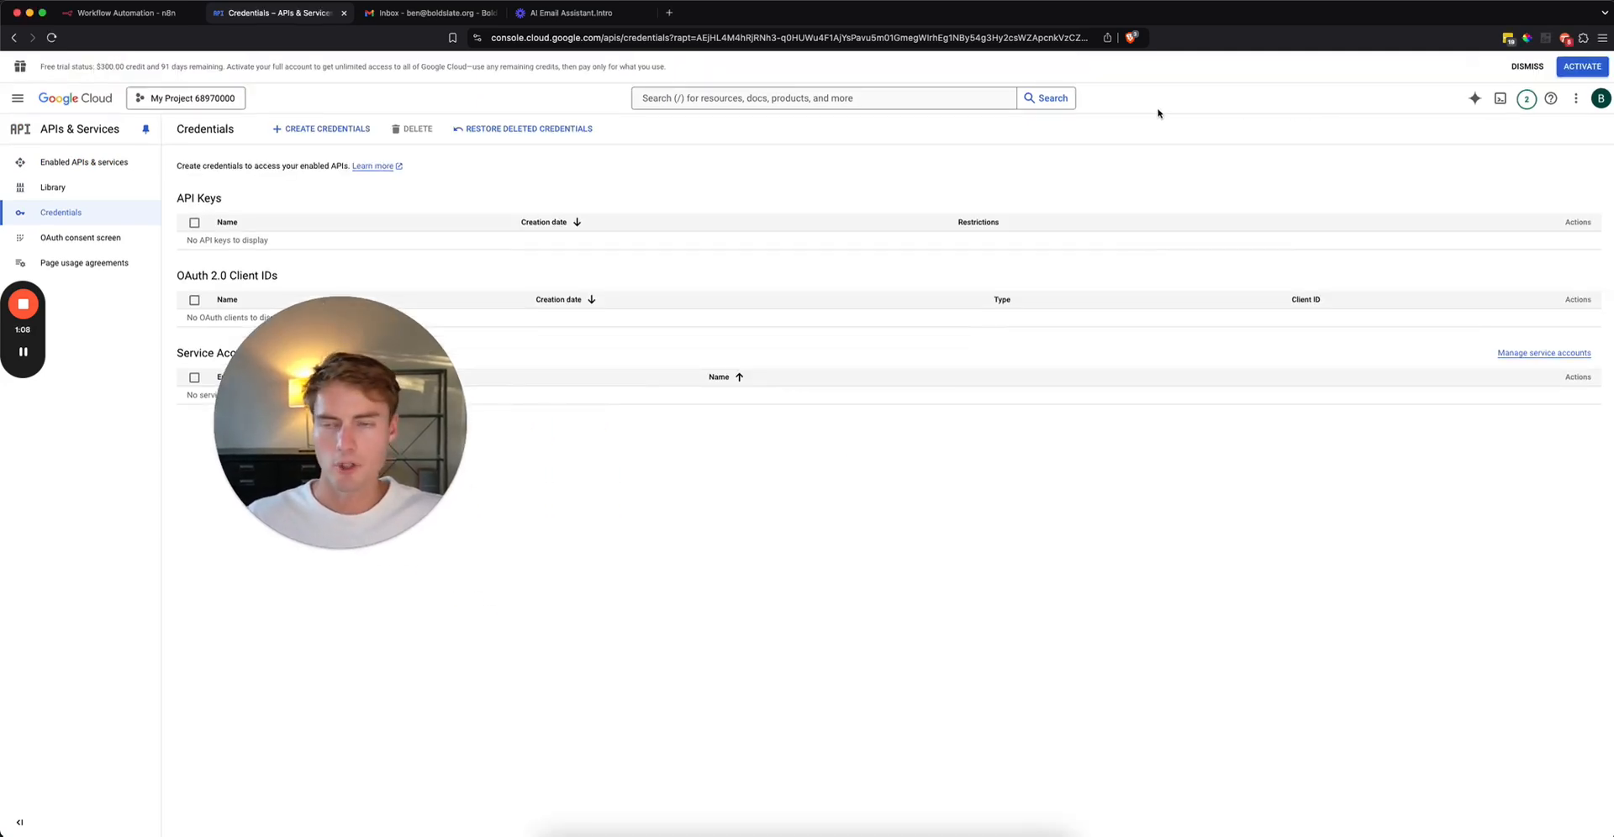
- Create a new default-named project and switch to My Project 163880303
left_click(1527, 66)
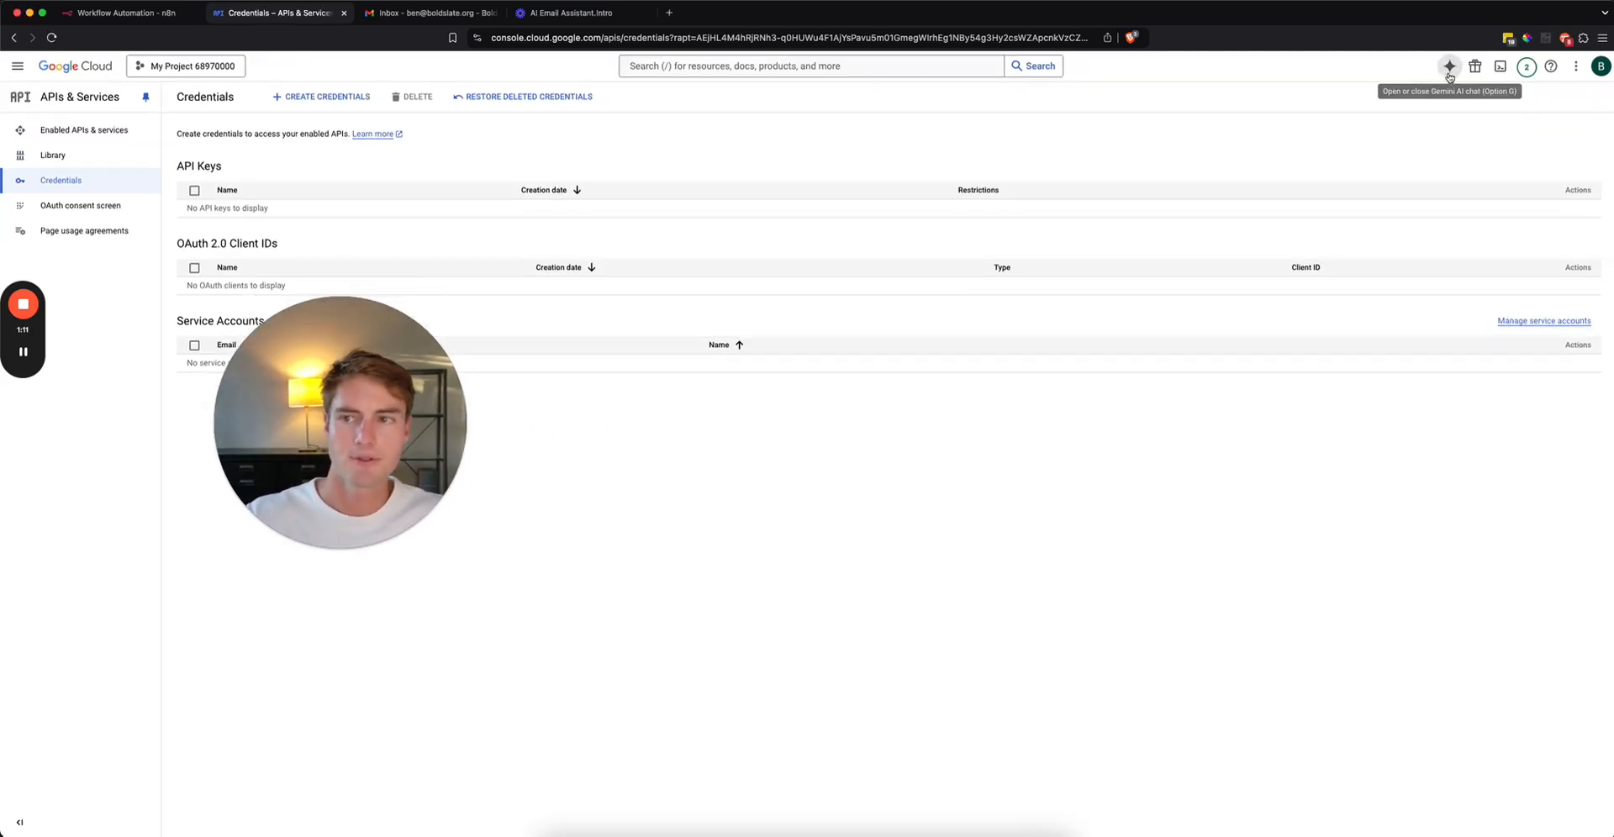
left_click(202, 65)
left_click(975, 267)
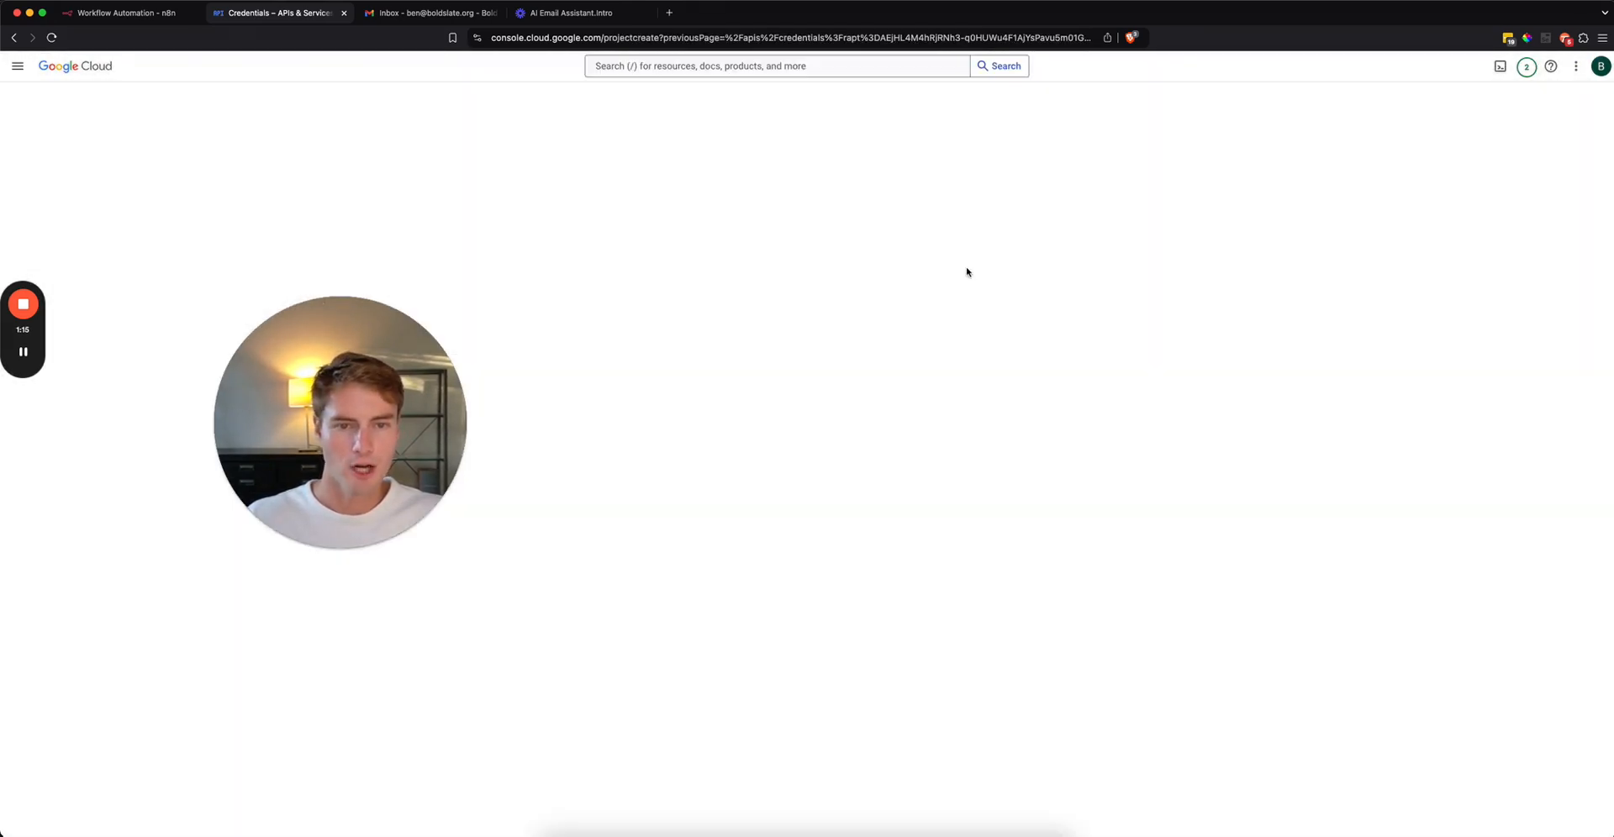
left_click(49, 288)
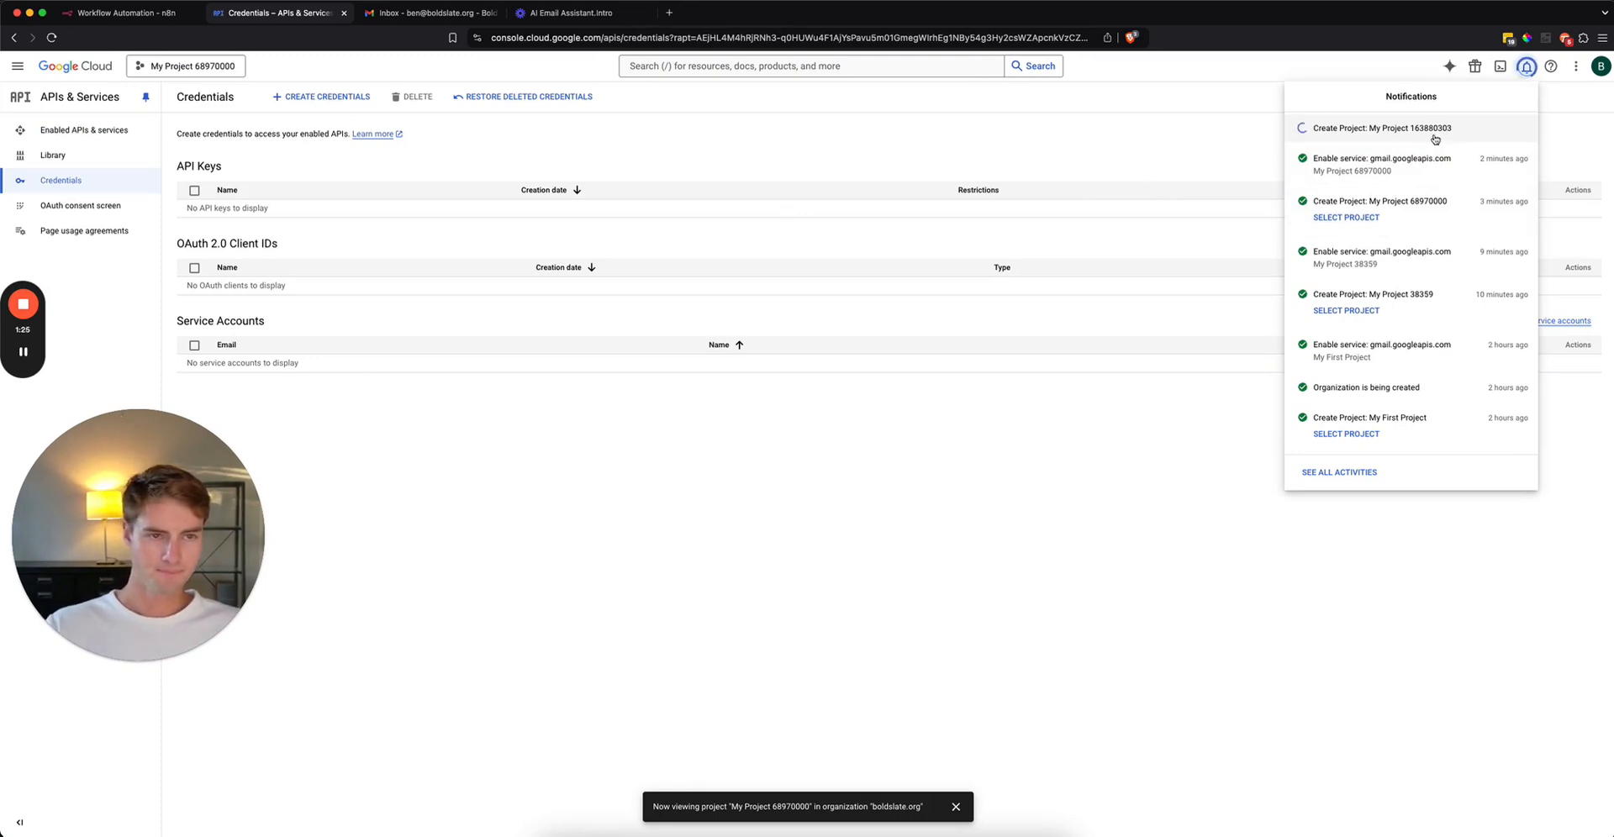
left_click(1340, 146)
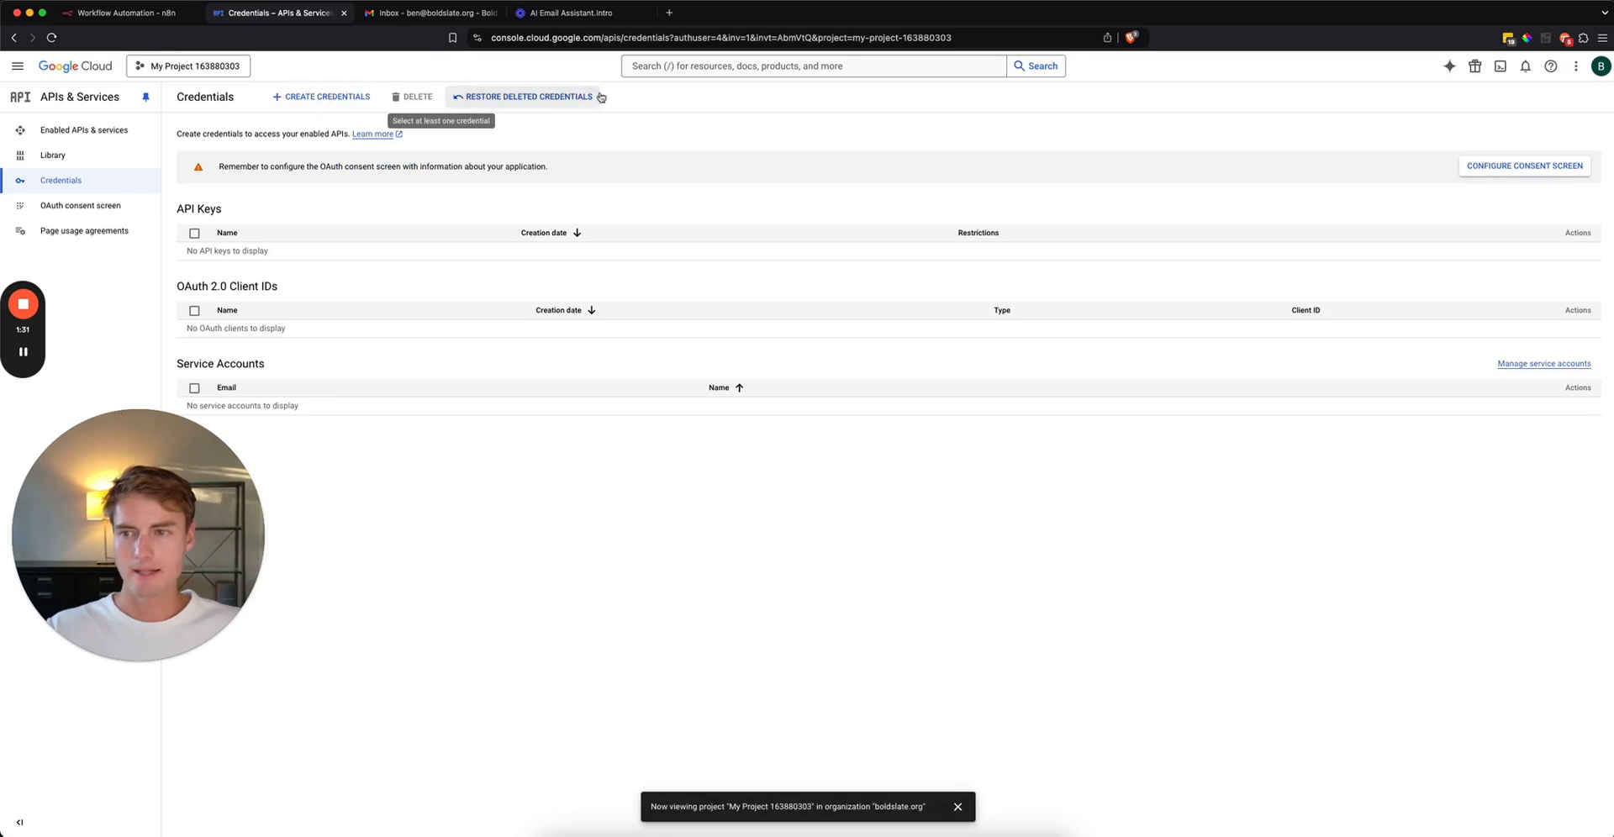
- Find the Gmail API through console search and enable it
left_click(762, 67)
type("g")
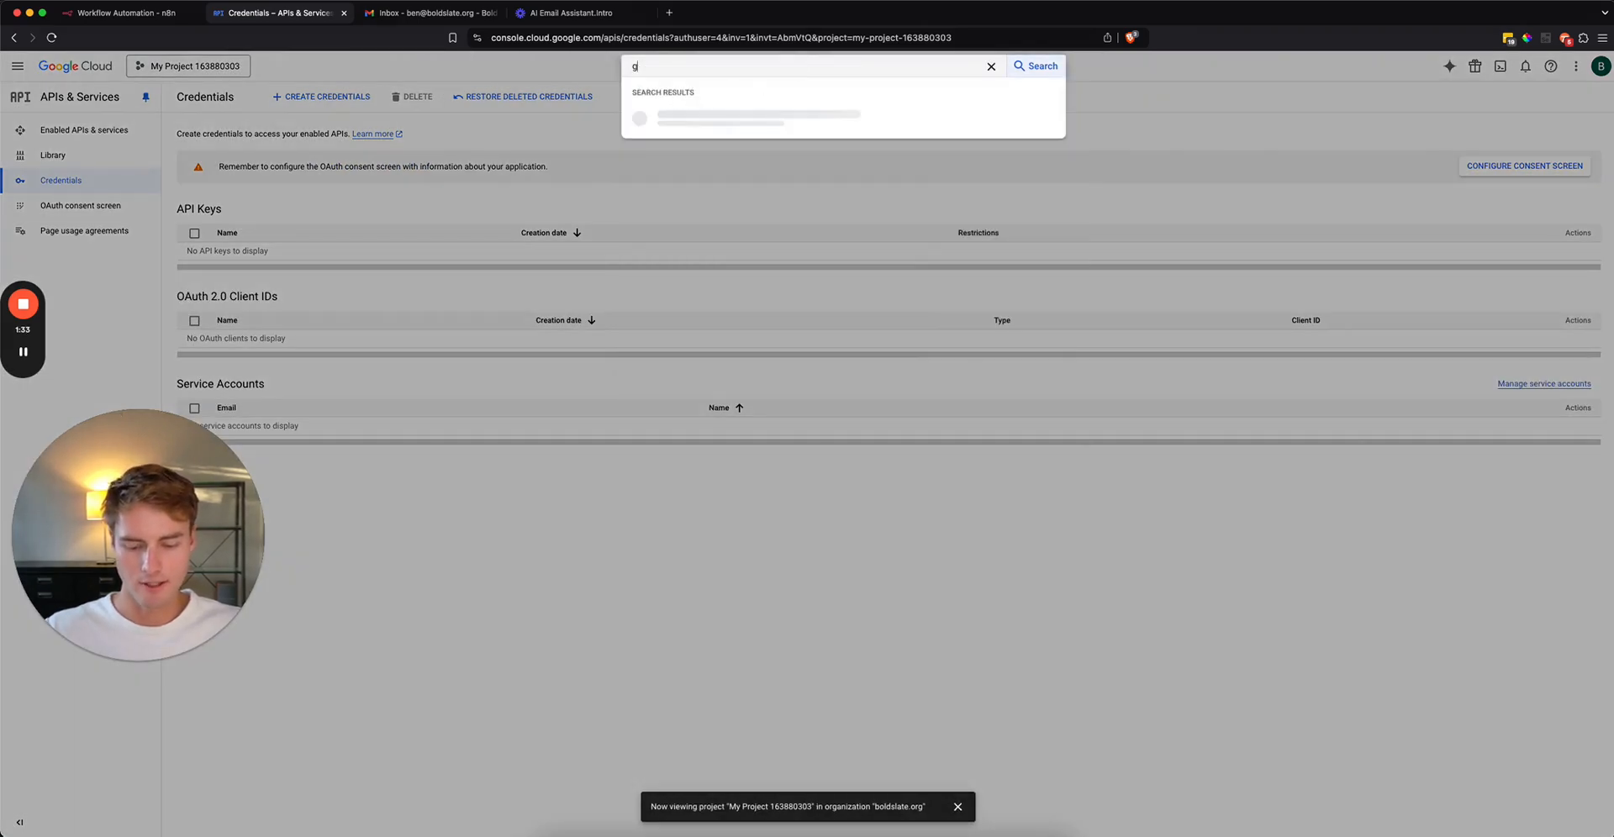
type("mail")
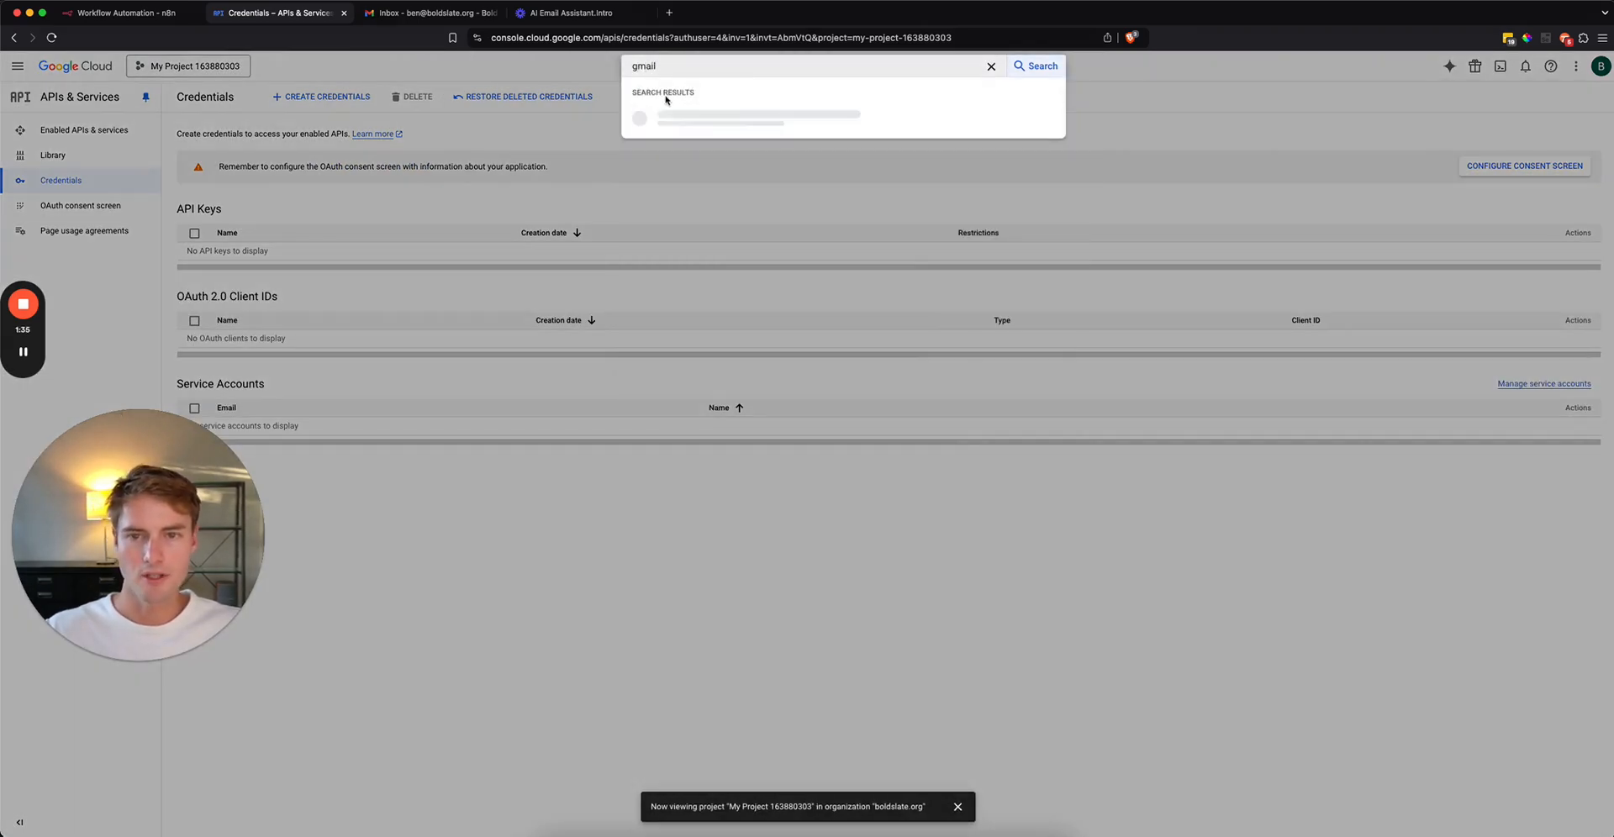
left_click(689, 116)
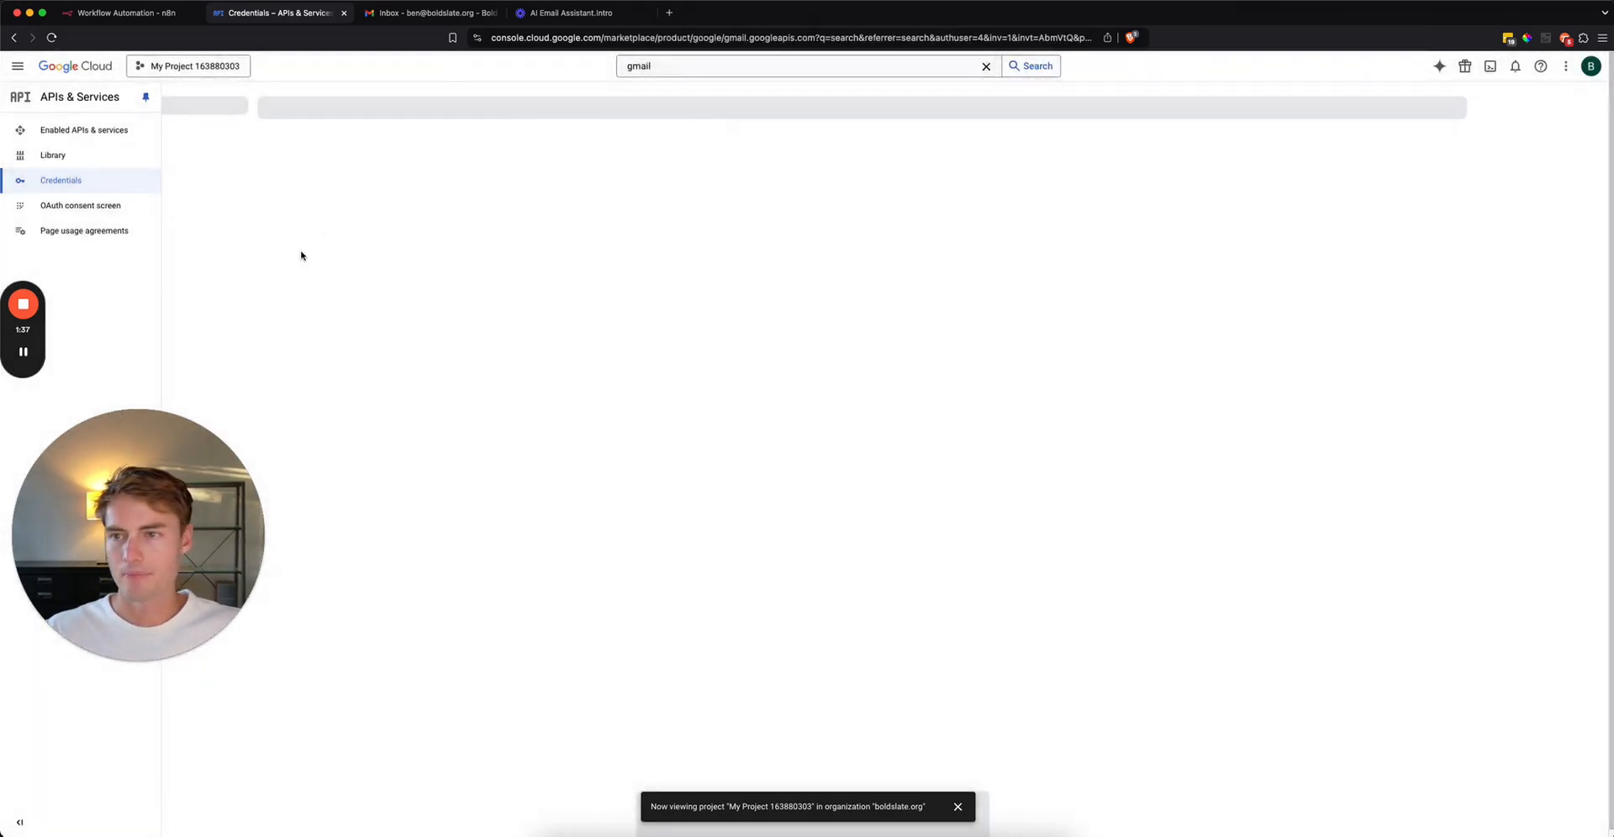
left_click(147, 226)
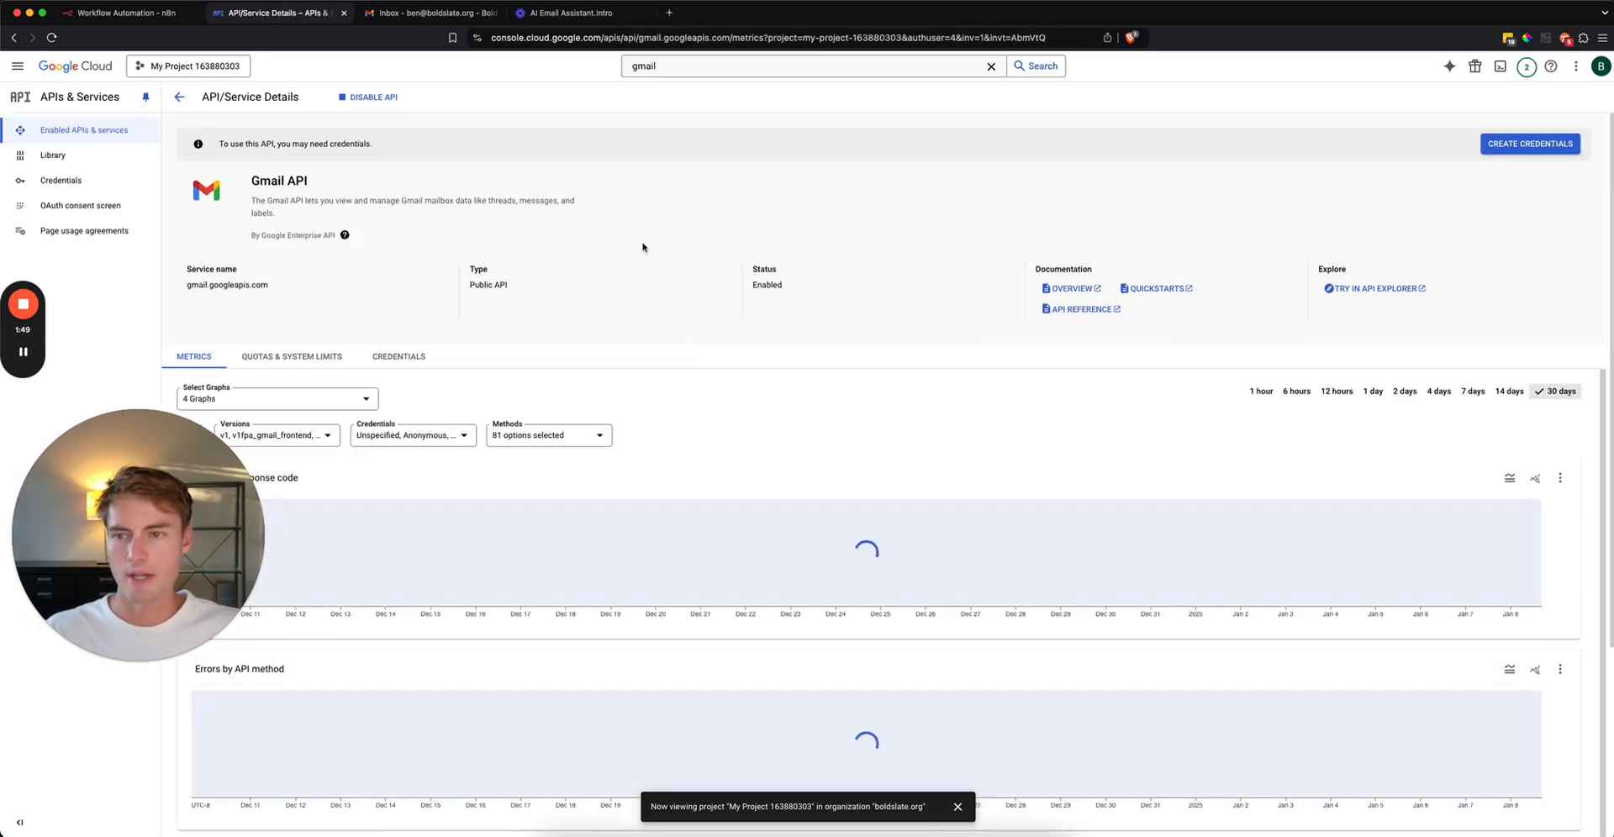
- Start the Gmail API credentials wizard, reselecting My Project 163880303 after it fails
left_click(1560, 146)
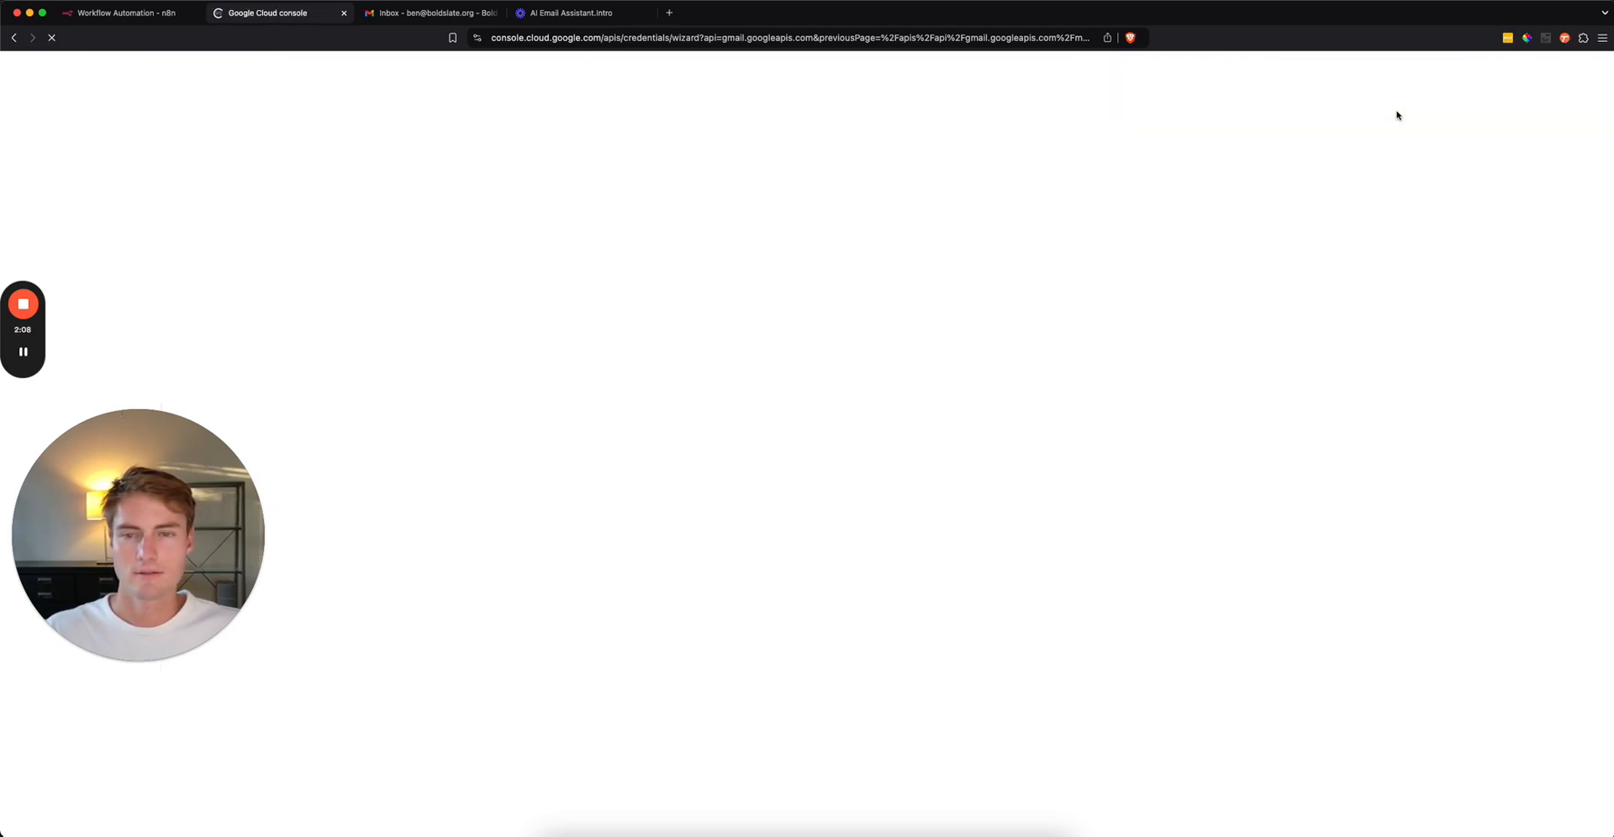
left_click(1569, 115)
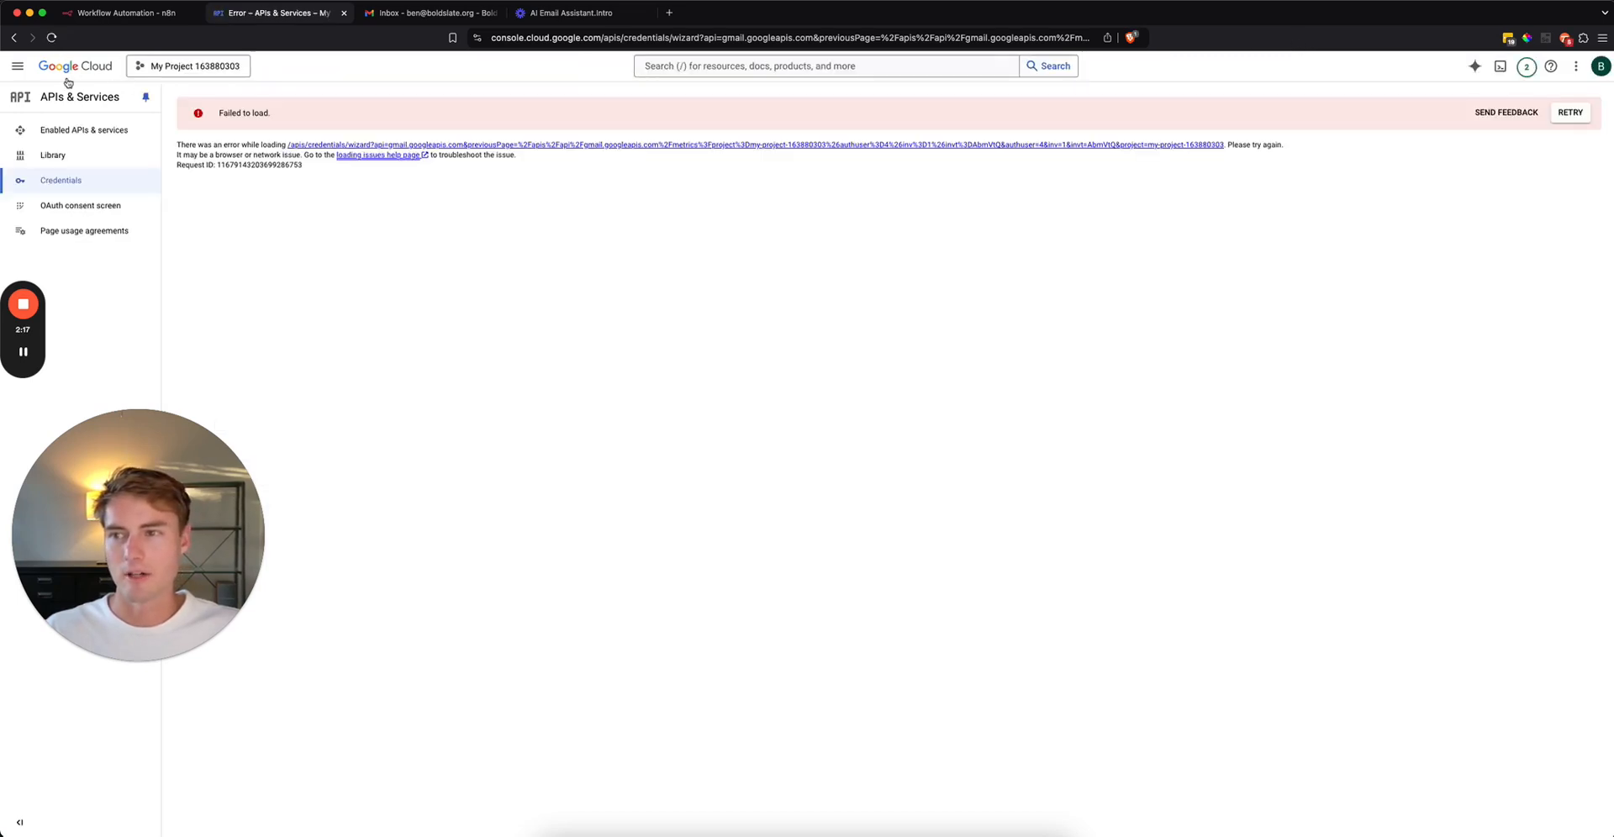
left_click(67, 155)
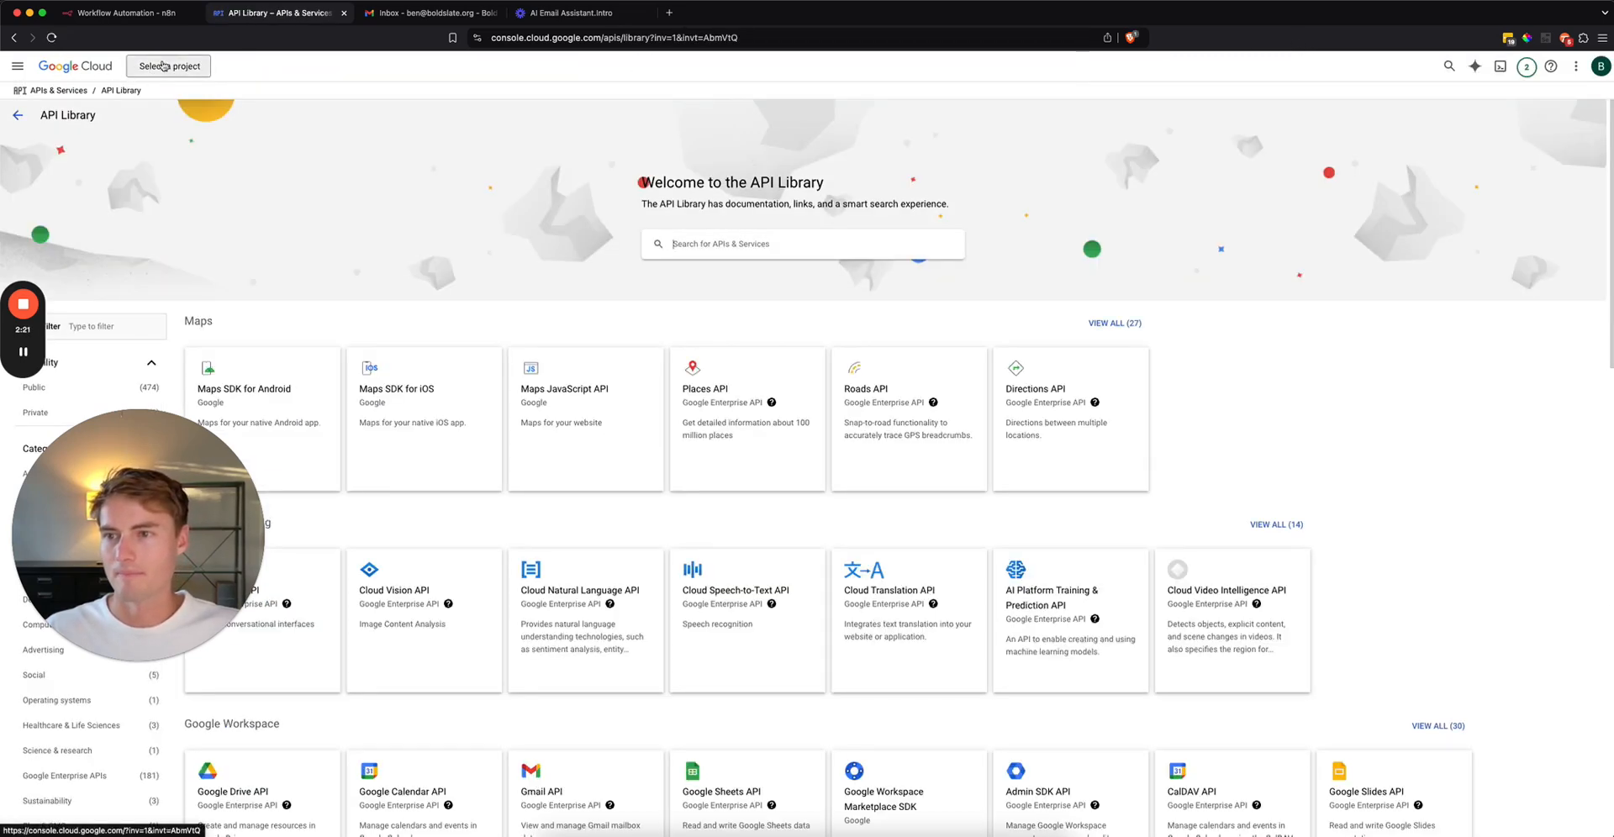
left_click(123, 67)
left_click(651, 410)
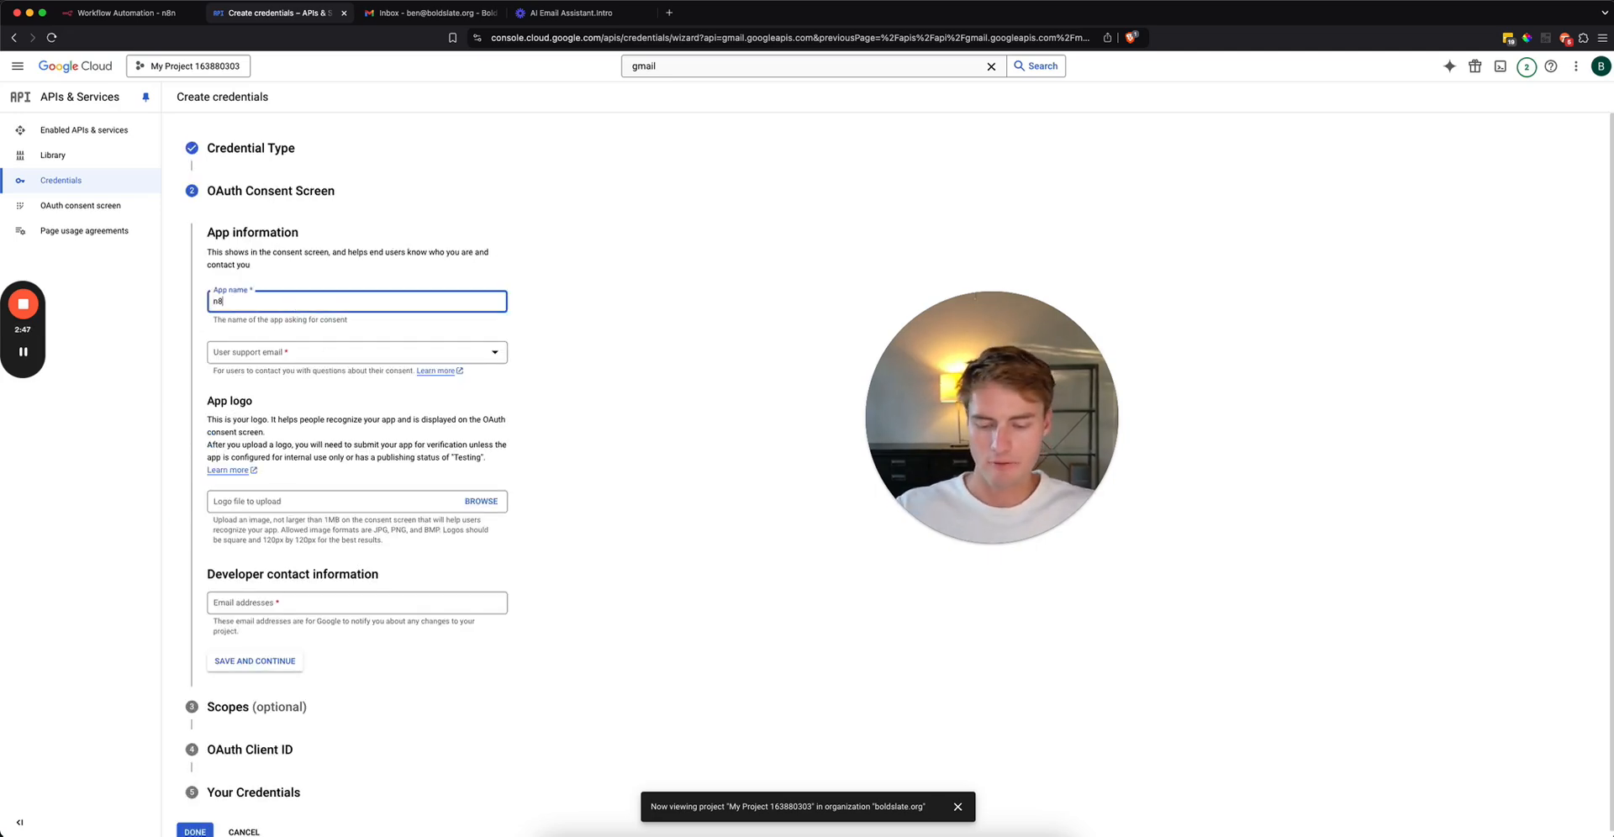
- Fill the n8n121 consent screen with the account's support and developer emails
left_click(296, 360)
left_click(294, 356)
left_click(293, 370)
left_click(318, 595)
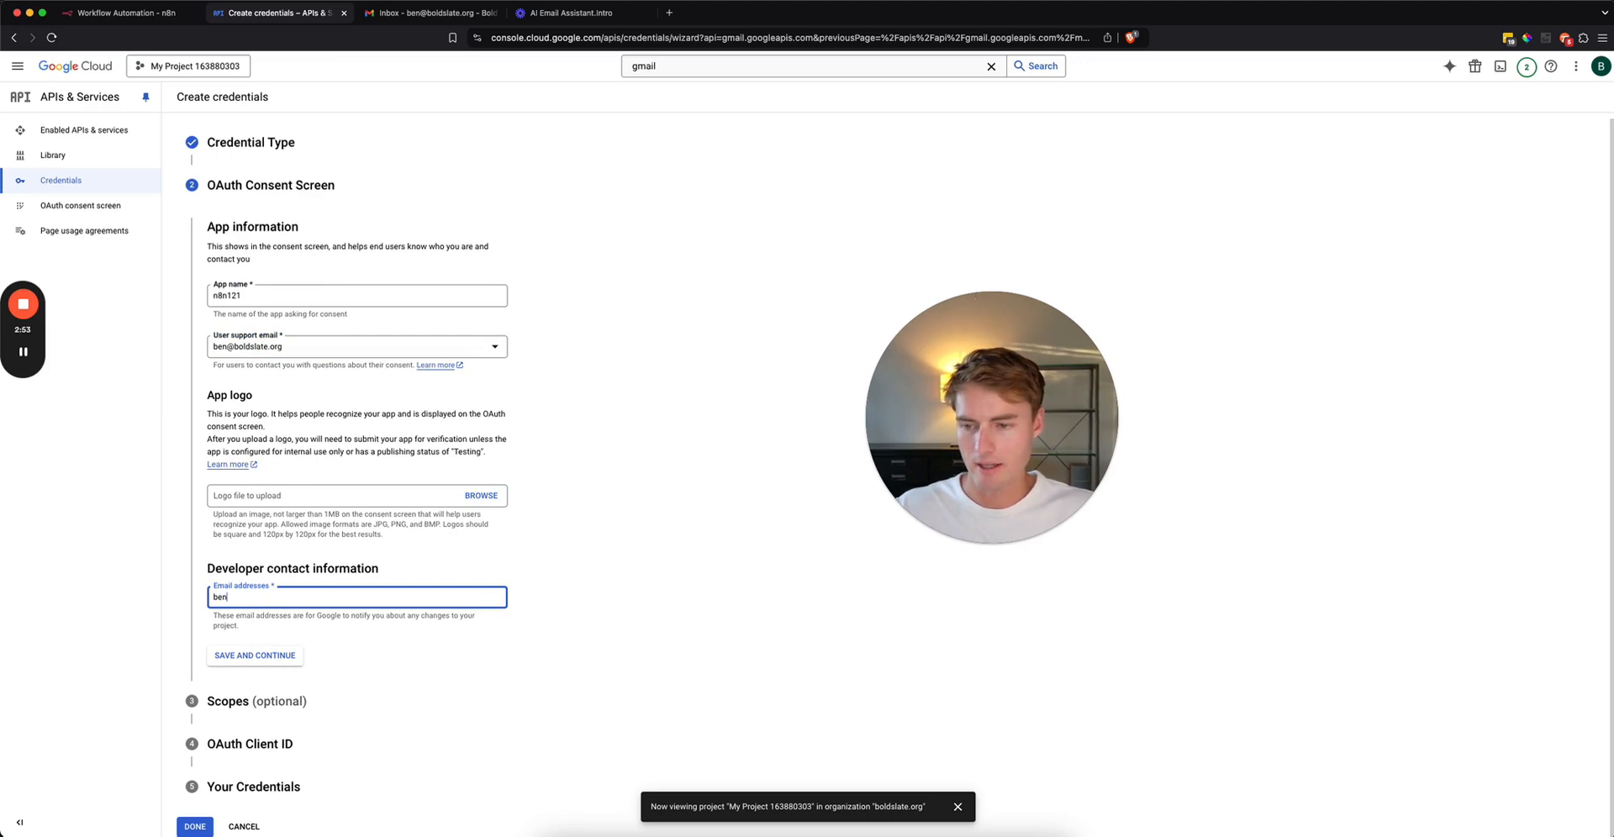
left_click(250, 653)
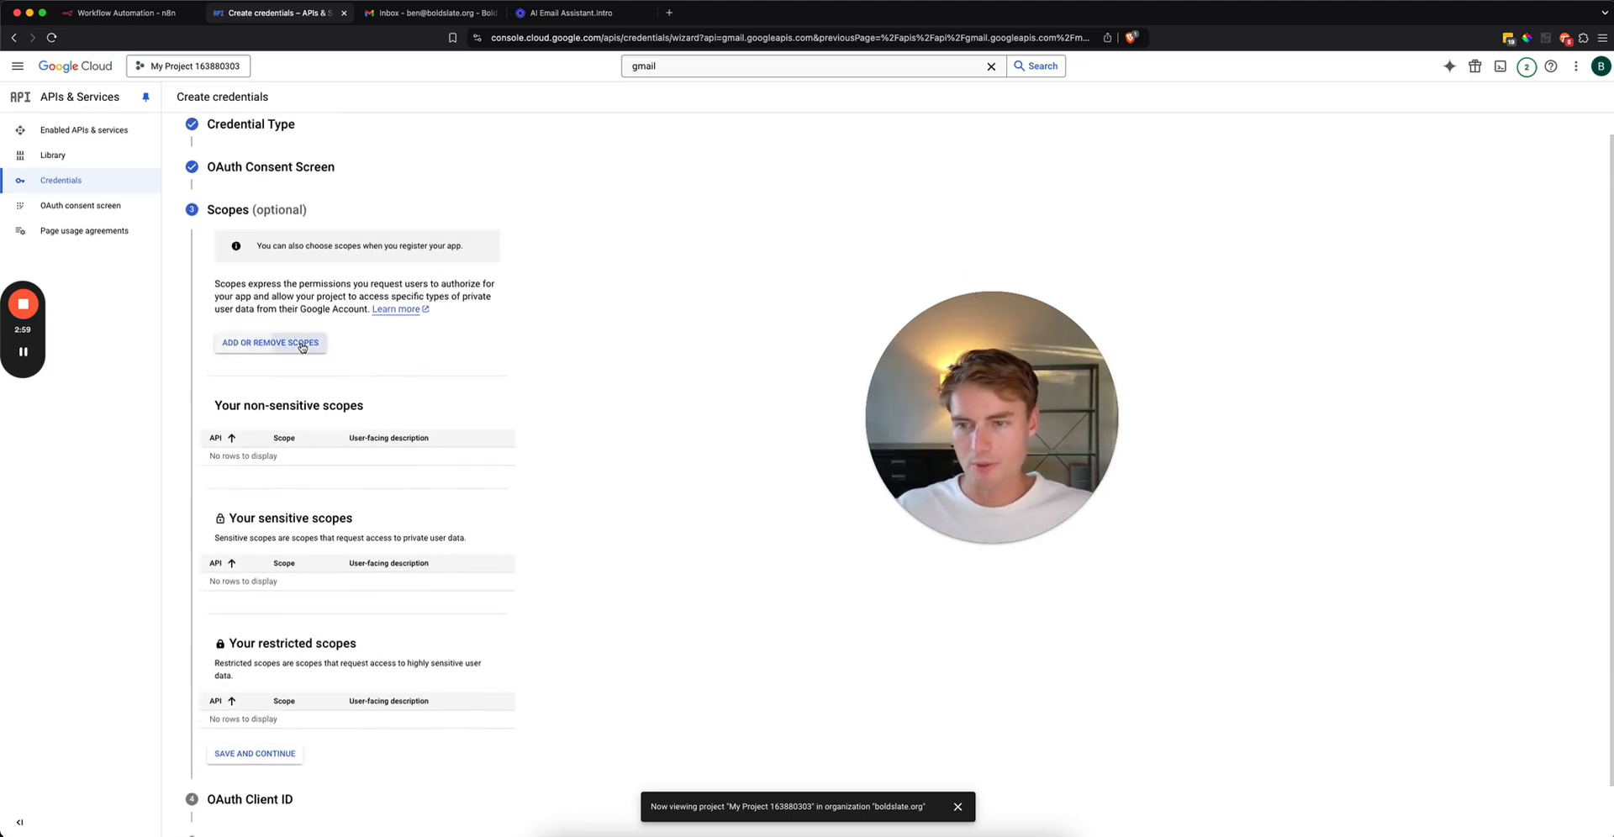
- Add all available scopes to the consent screen and continue
left_click(269, 343)
left_click(1176, 193)
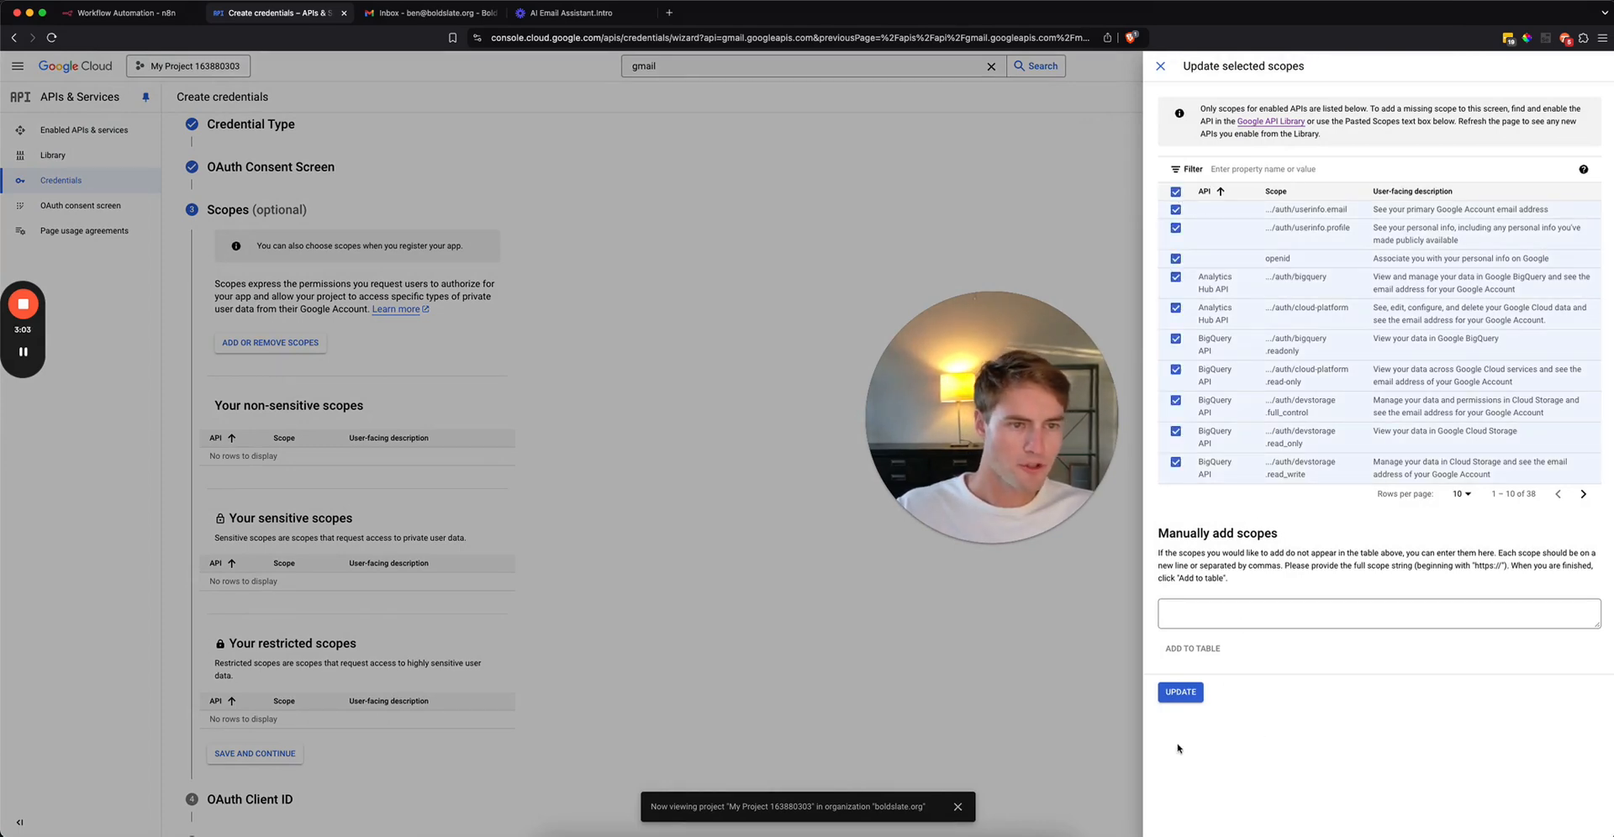
left_click(1179, 690)
scroll(673, 552, "down", 7)
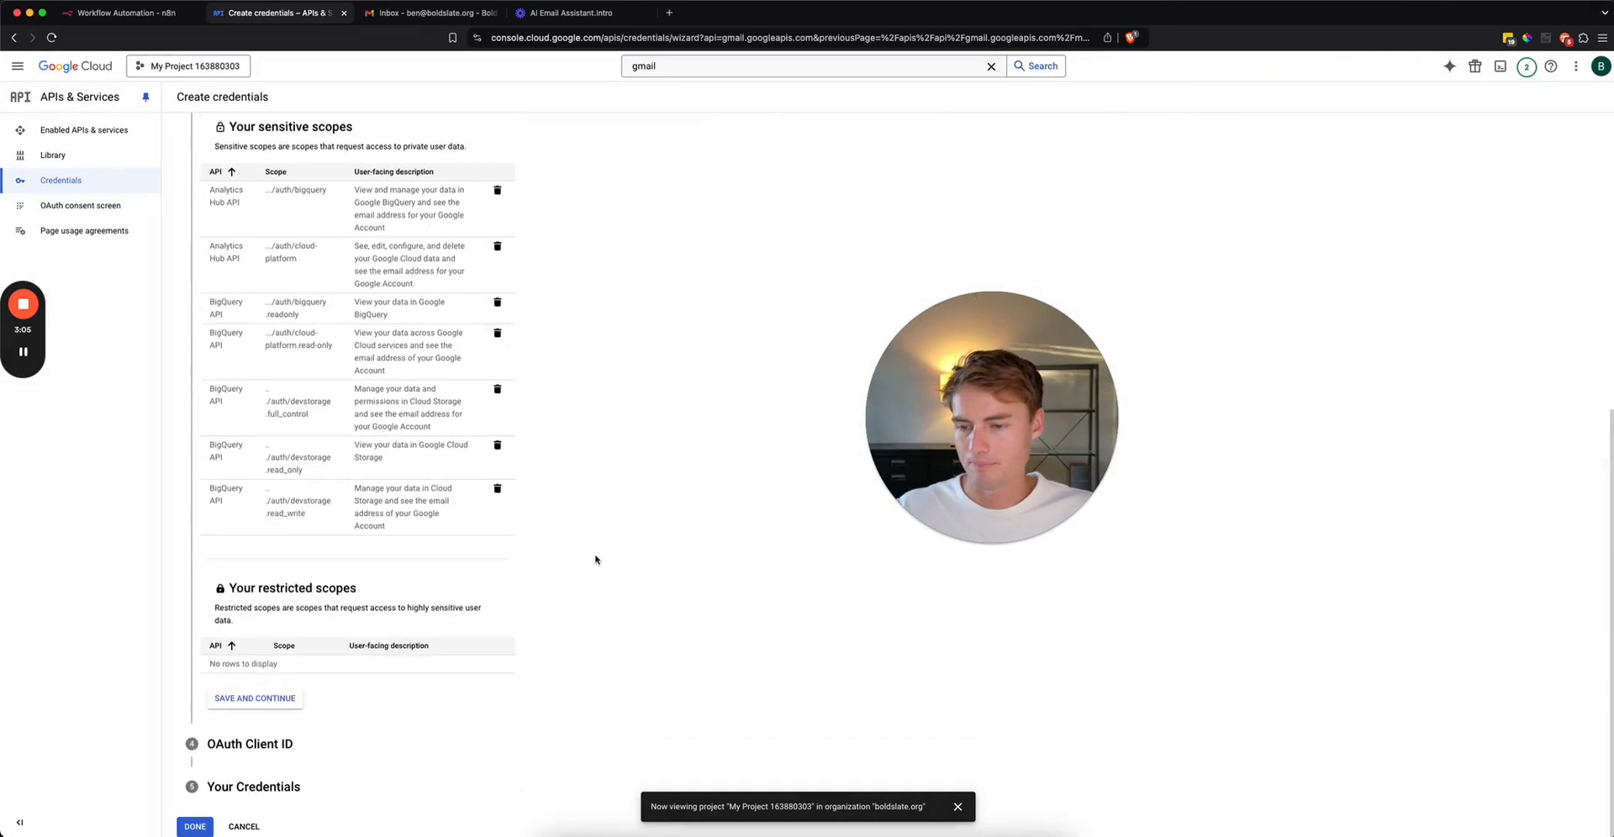
left_click(271, 700)
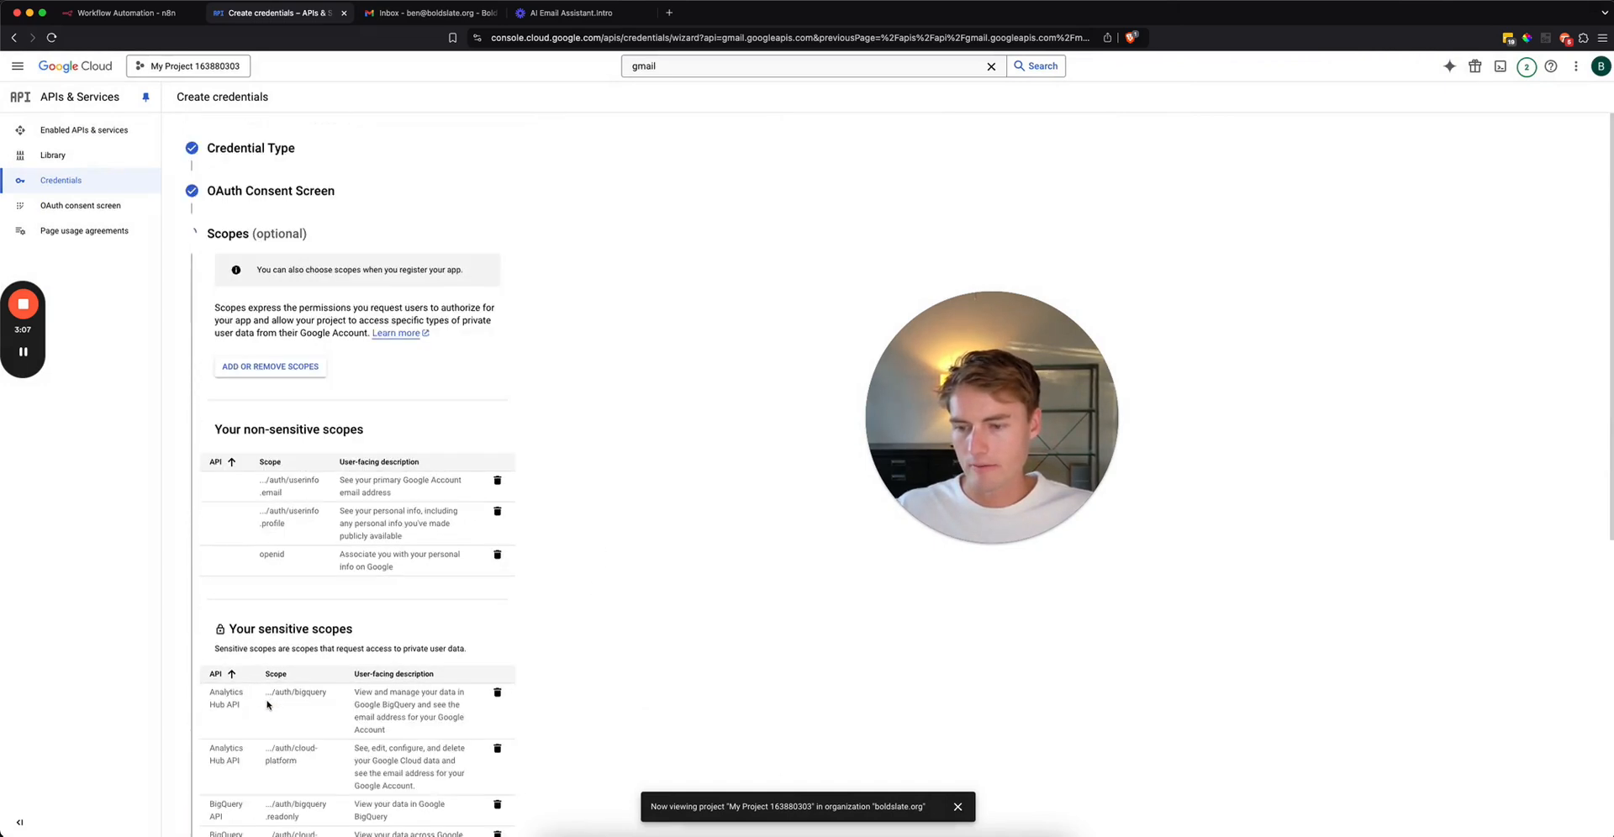
- Set the client type to Web application and grab the redirect URL from n8n
left_click(267, 353)
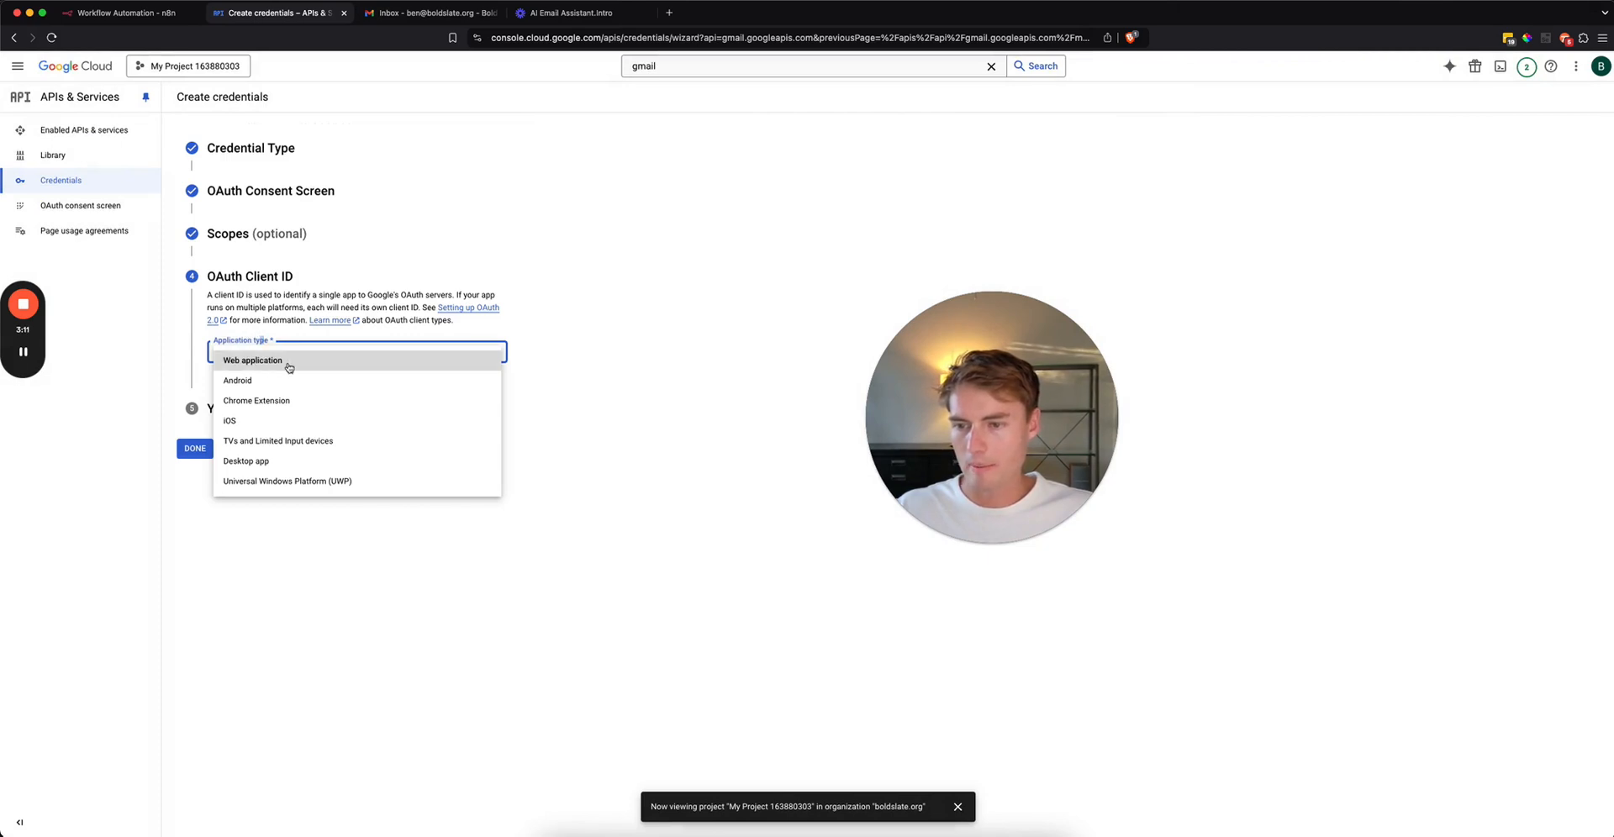
left_click(288, 362)
left_click(281, 388)
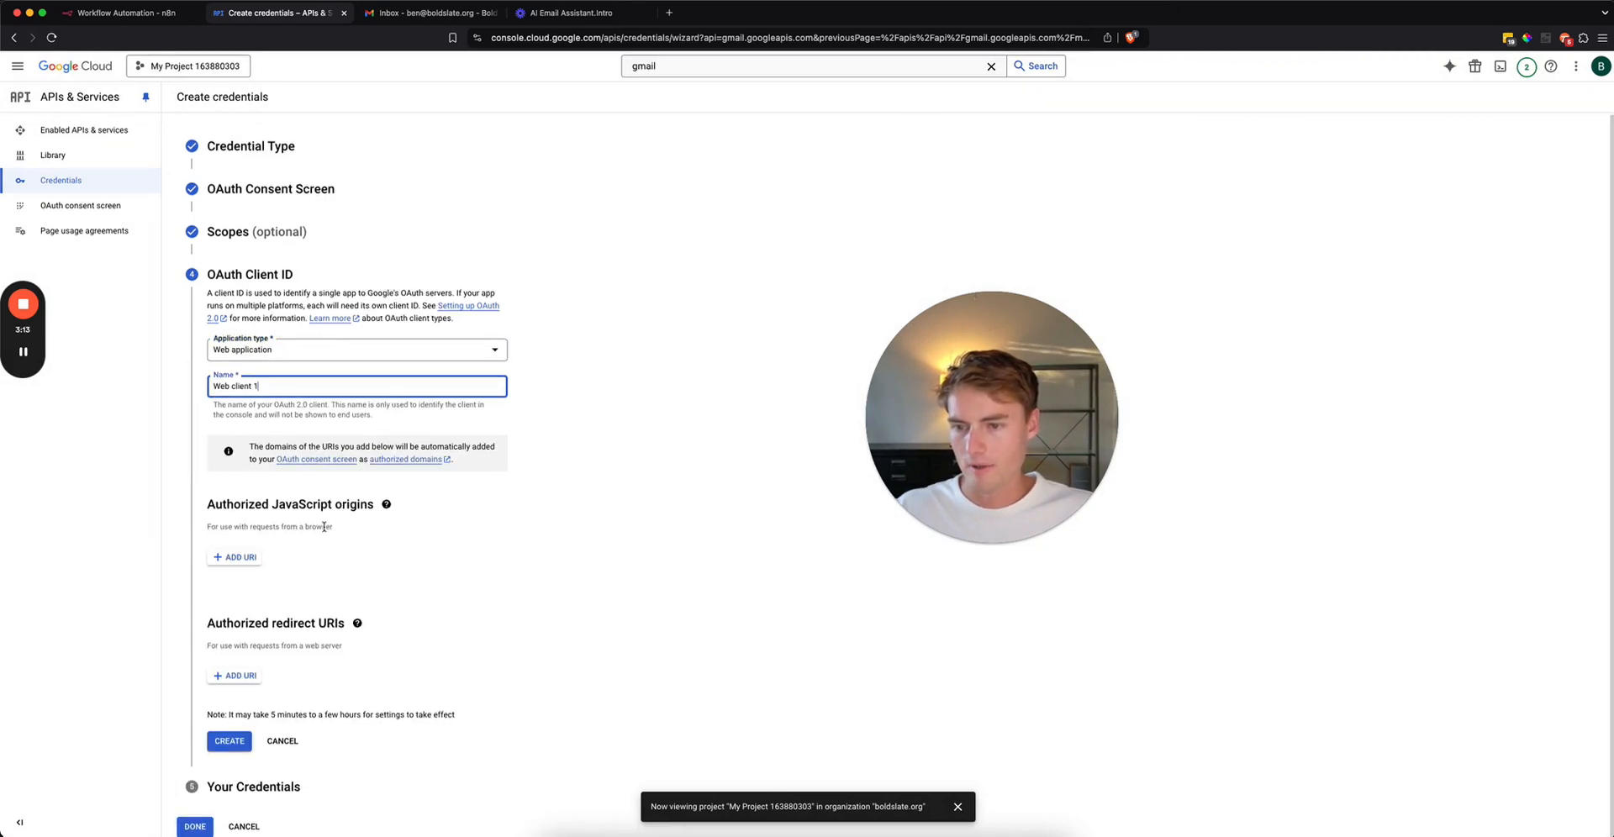
left_click_drag(216, 625, 334, 625)
left_click(369, 147)
left_click(135, 13)
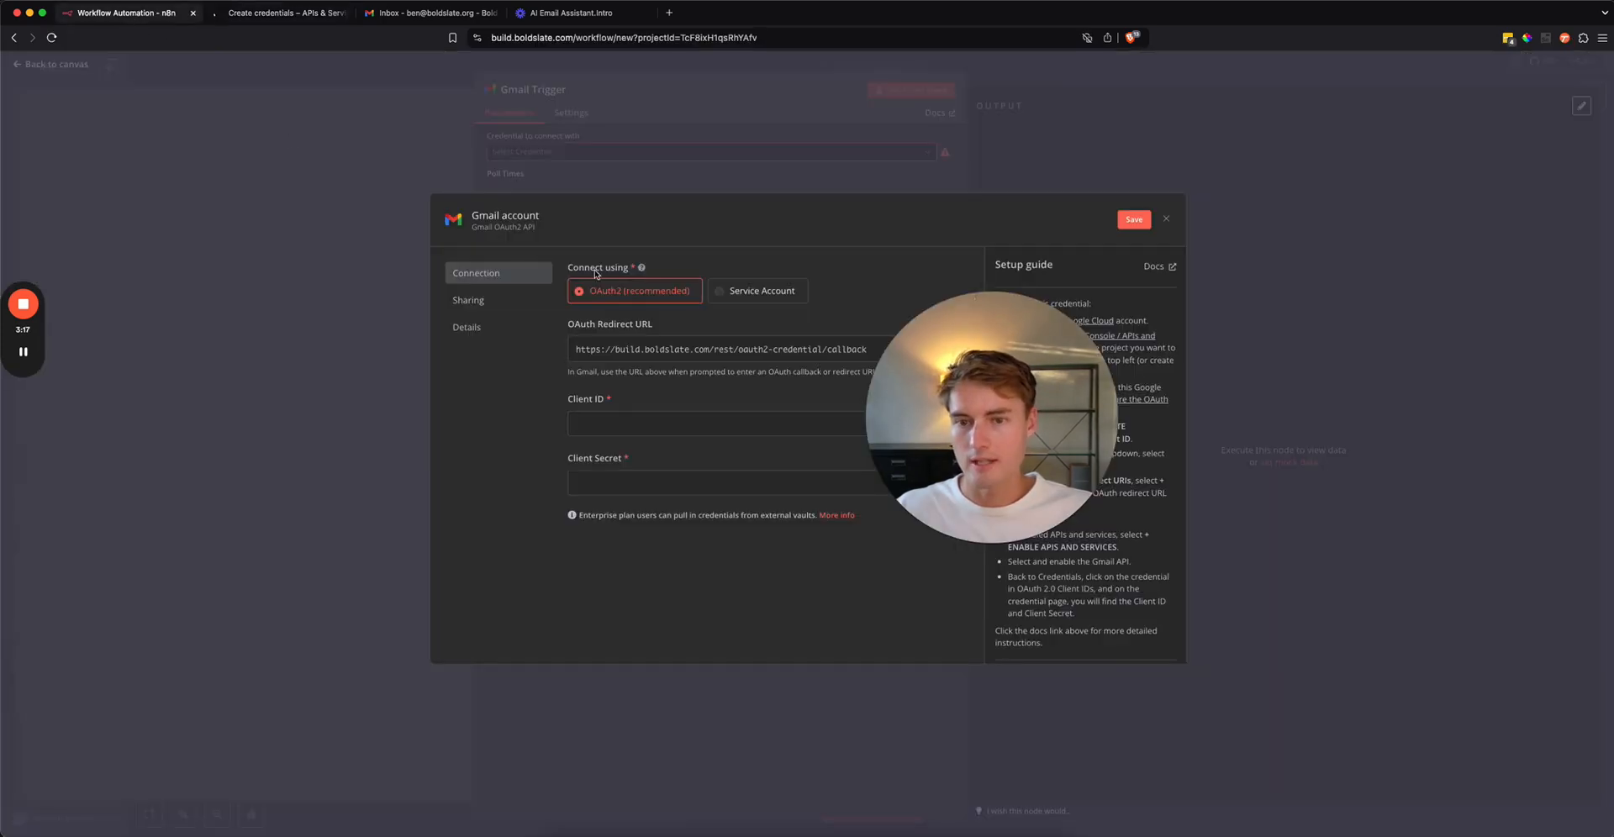
left_click_drag(913, 359, 557, 632)
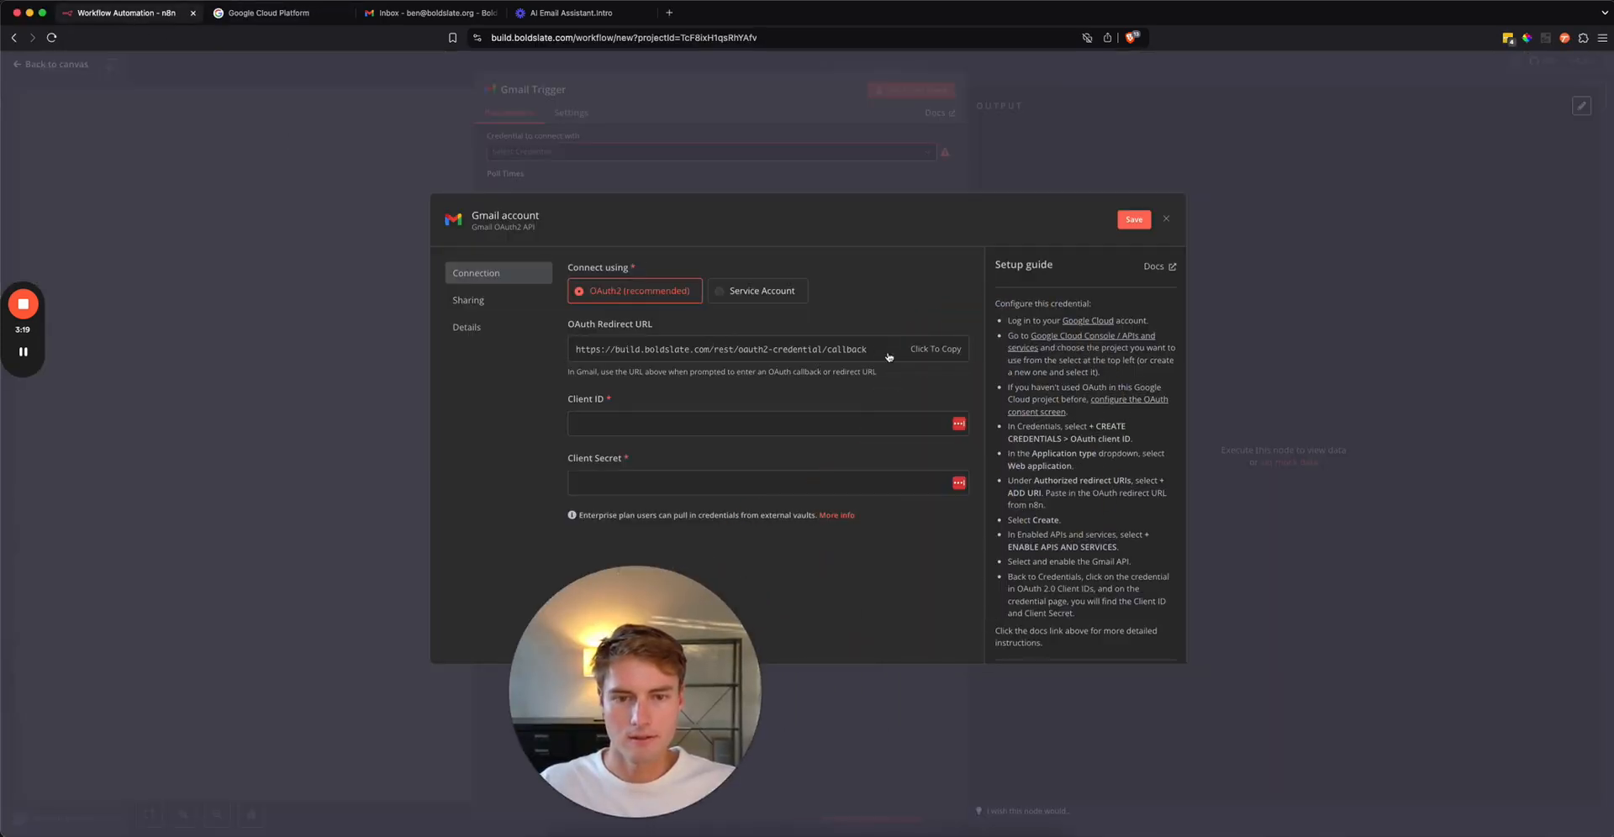
left_click(261, 13)
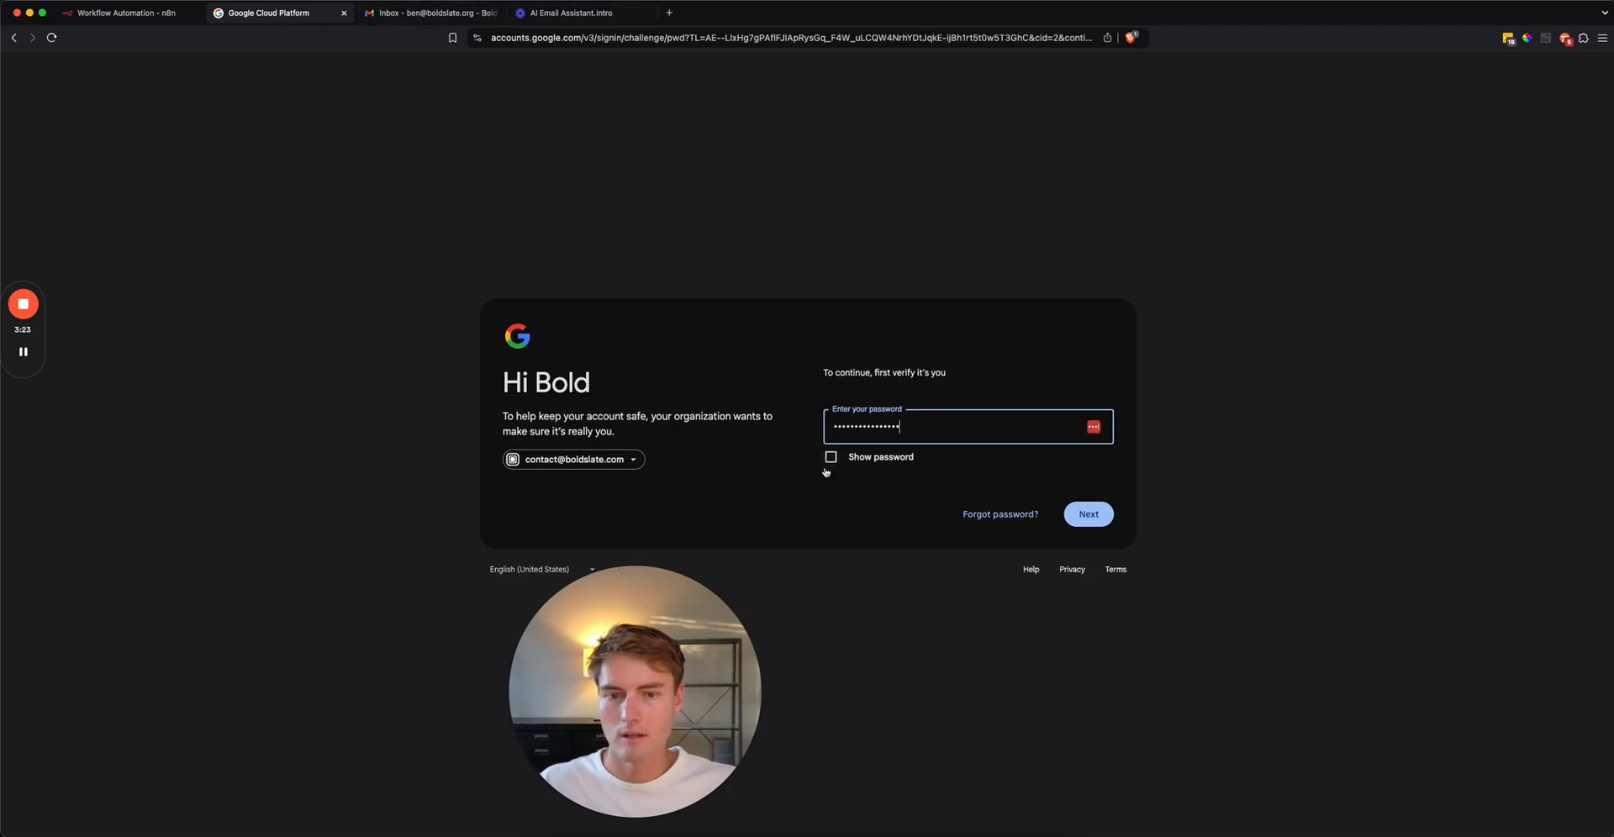
- Re-enter the account password to pass the Google identity check
left_click(831, 420)
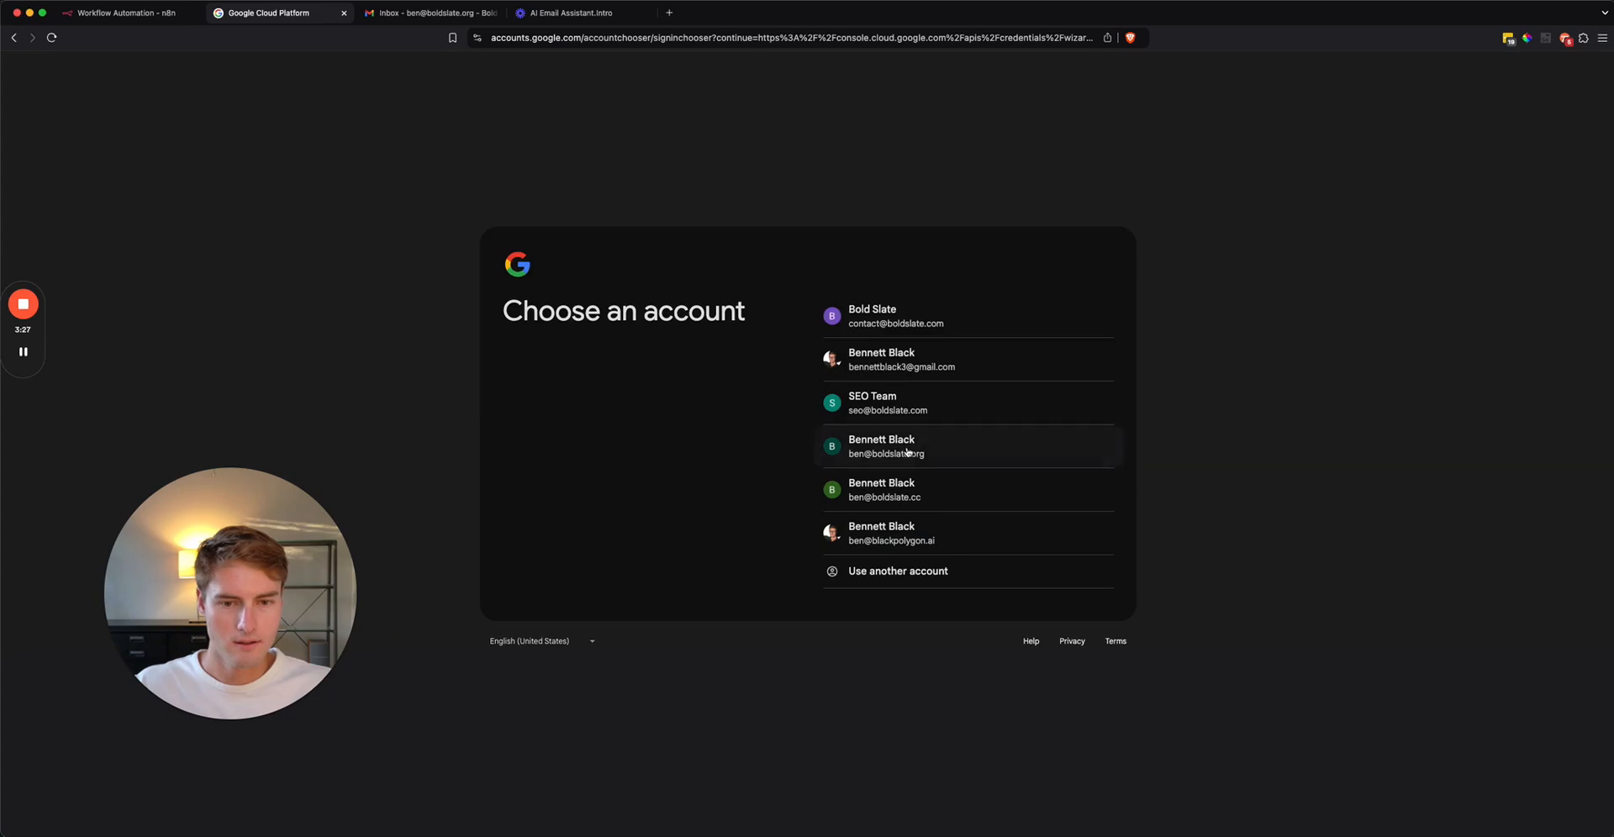
left_click(927, 430)
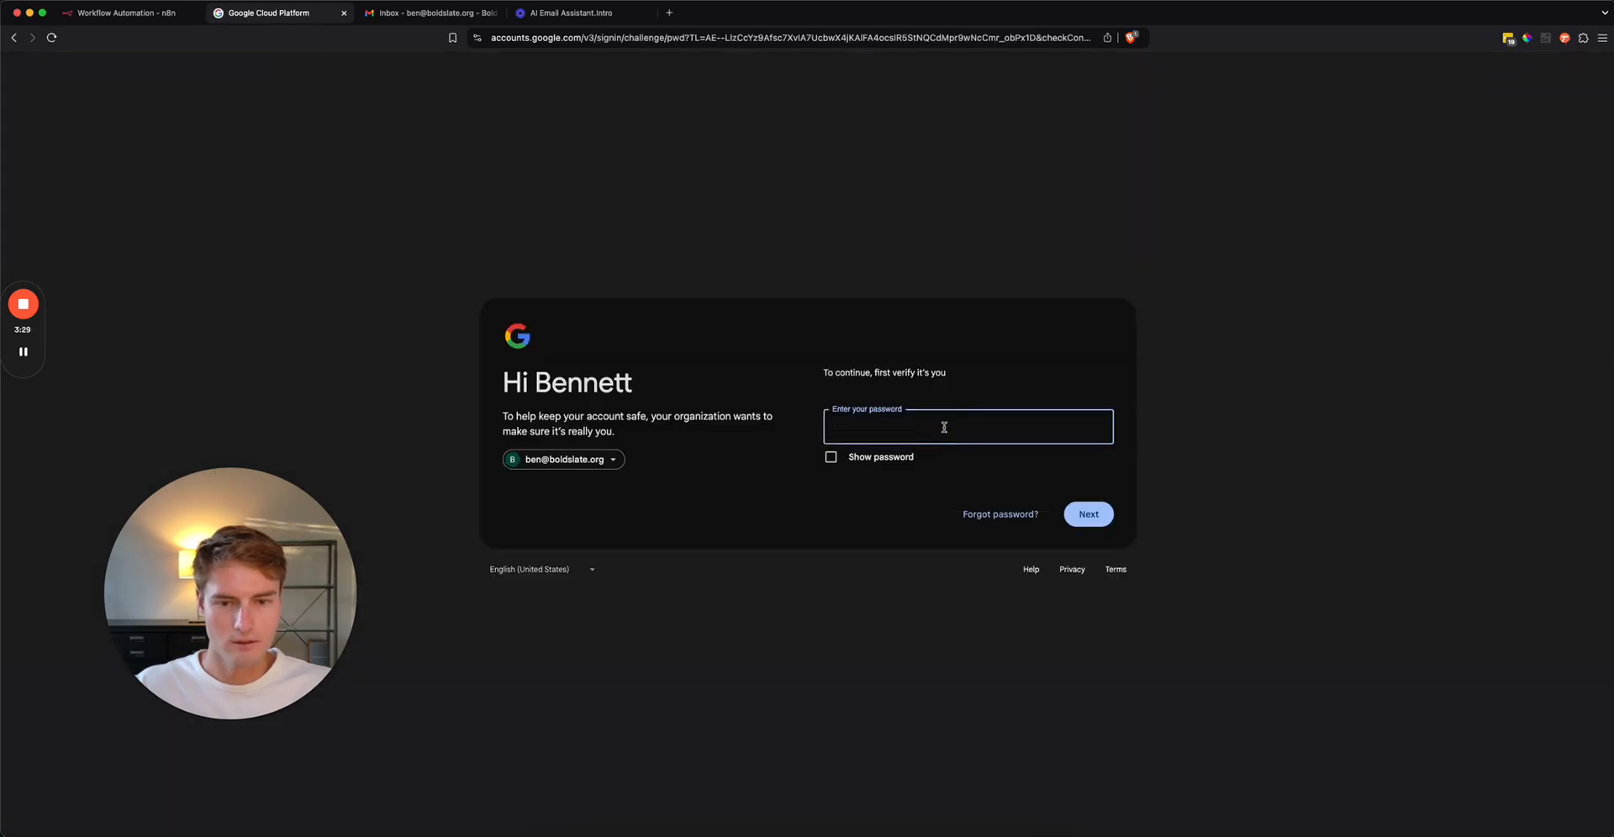
double_click(944, 427)
type("•")
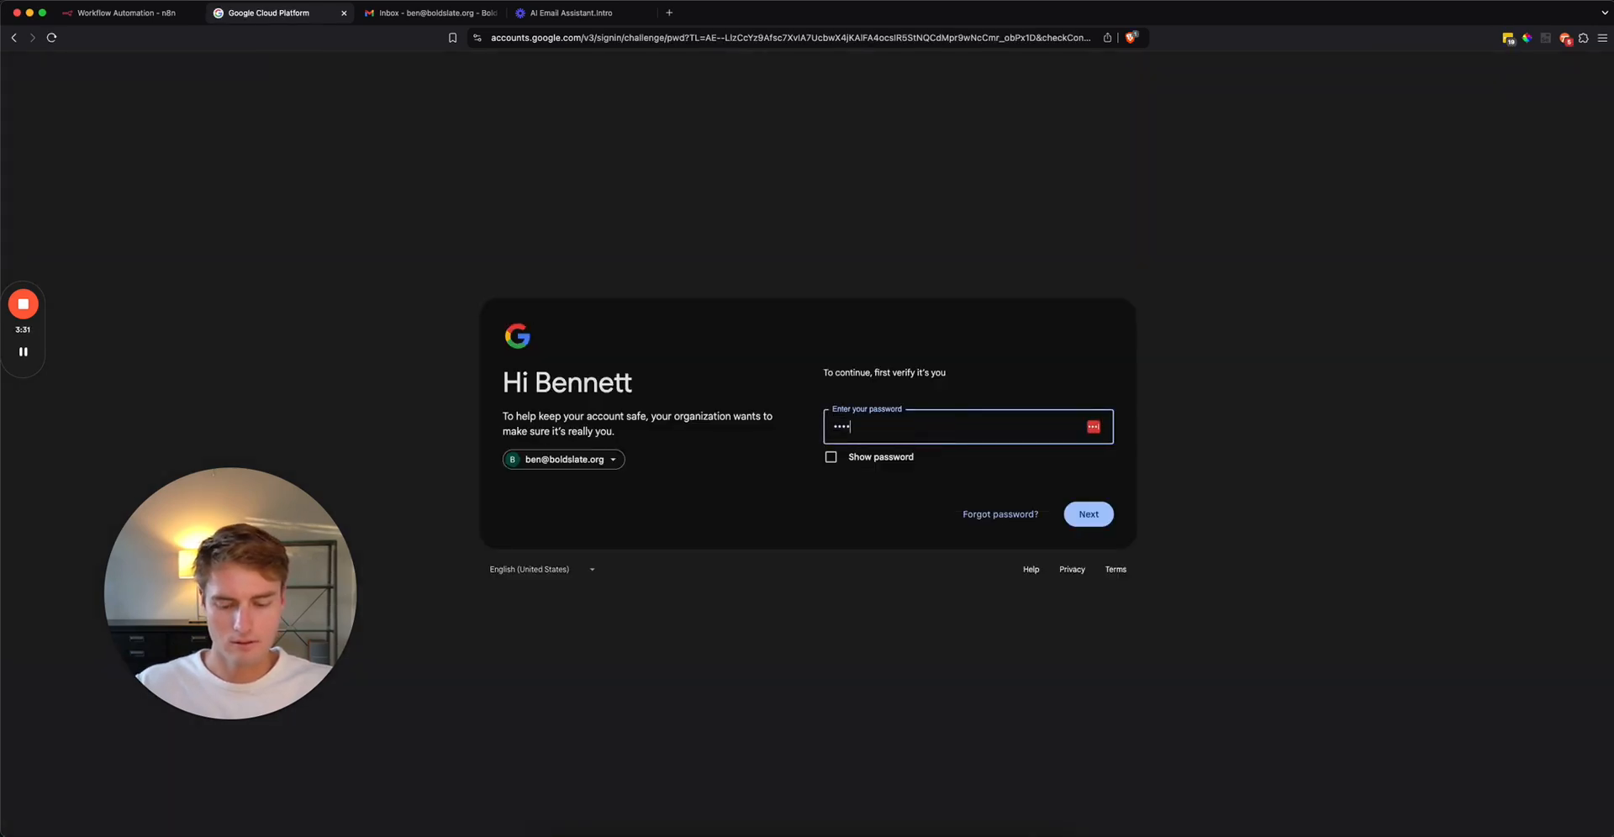
key("Return")
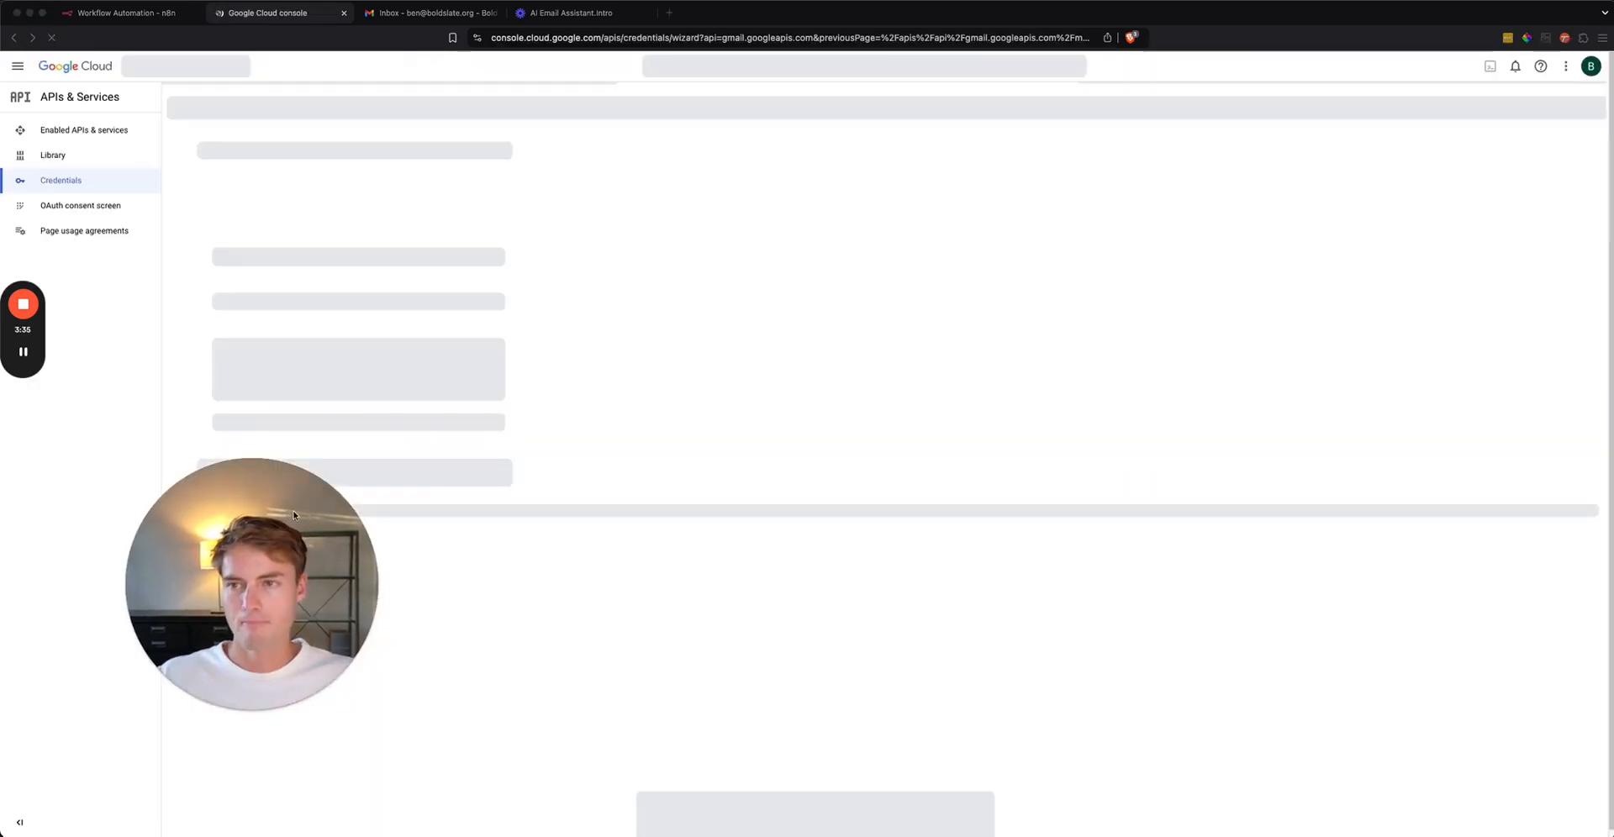
- Choose access to users' Gmail data and move past the scopes step
left_click(212, 333)
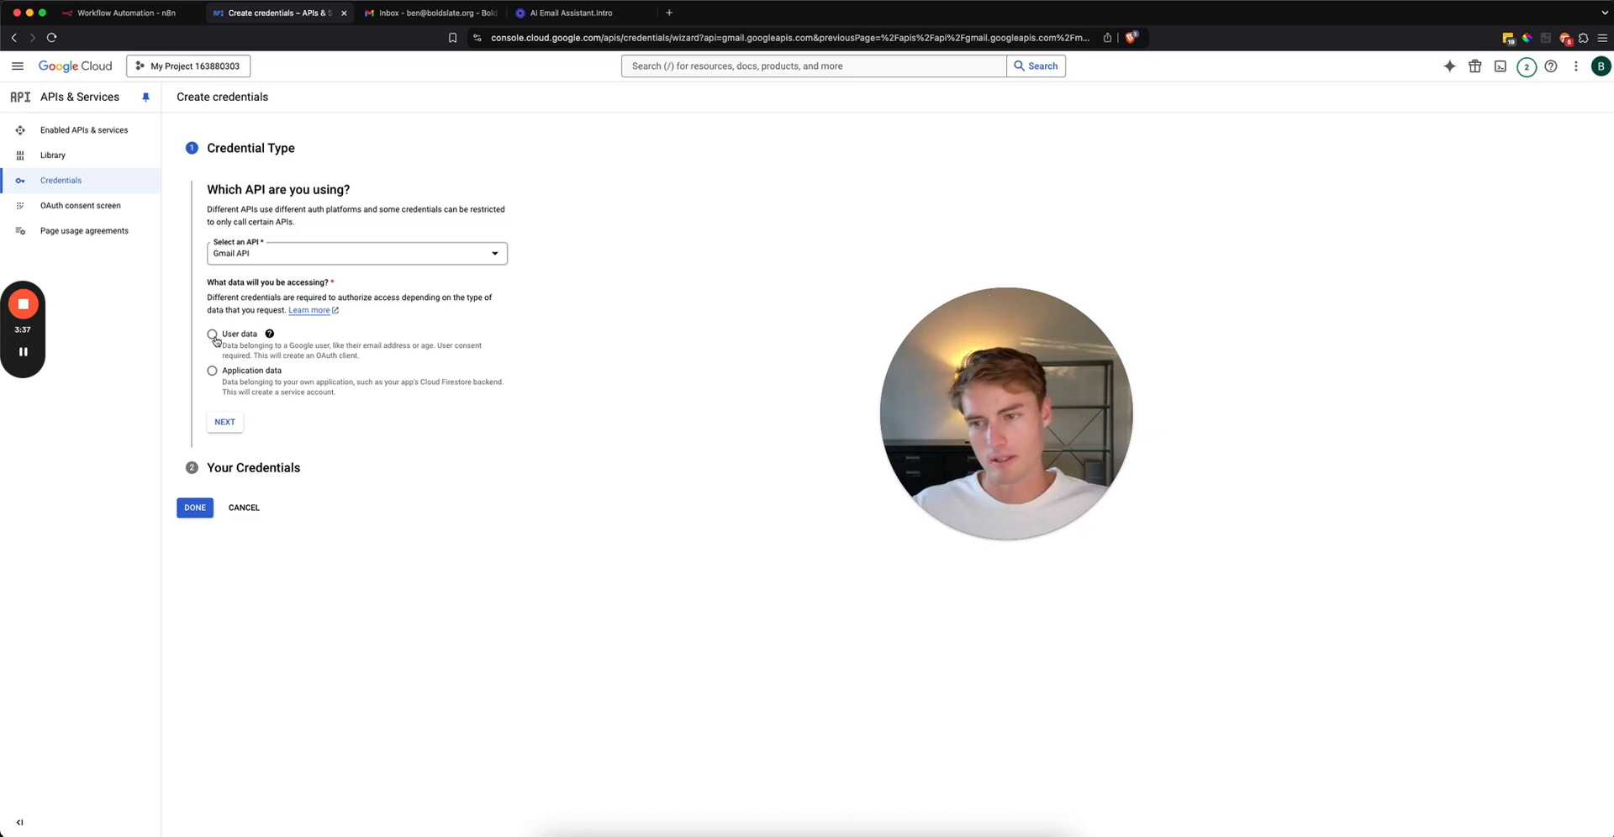
left_click(226, 423)
scroll(292, 579, "down", 5)
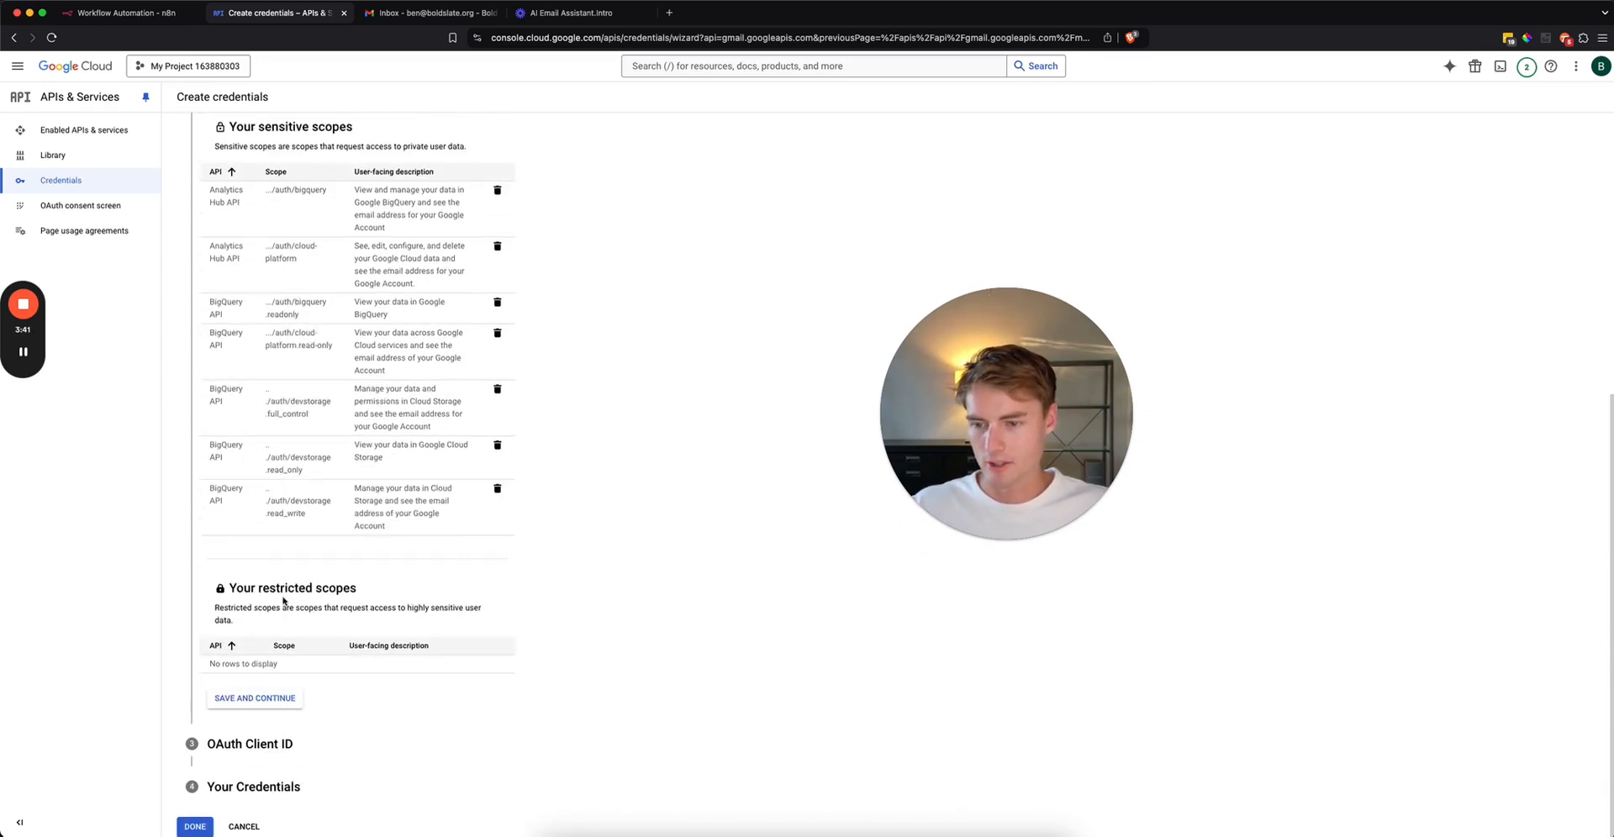
left_click(256, 698)
- Create the Web application OAuth client with the n8n callback URL as redirect URI
left_click(242, 312)
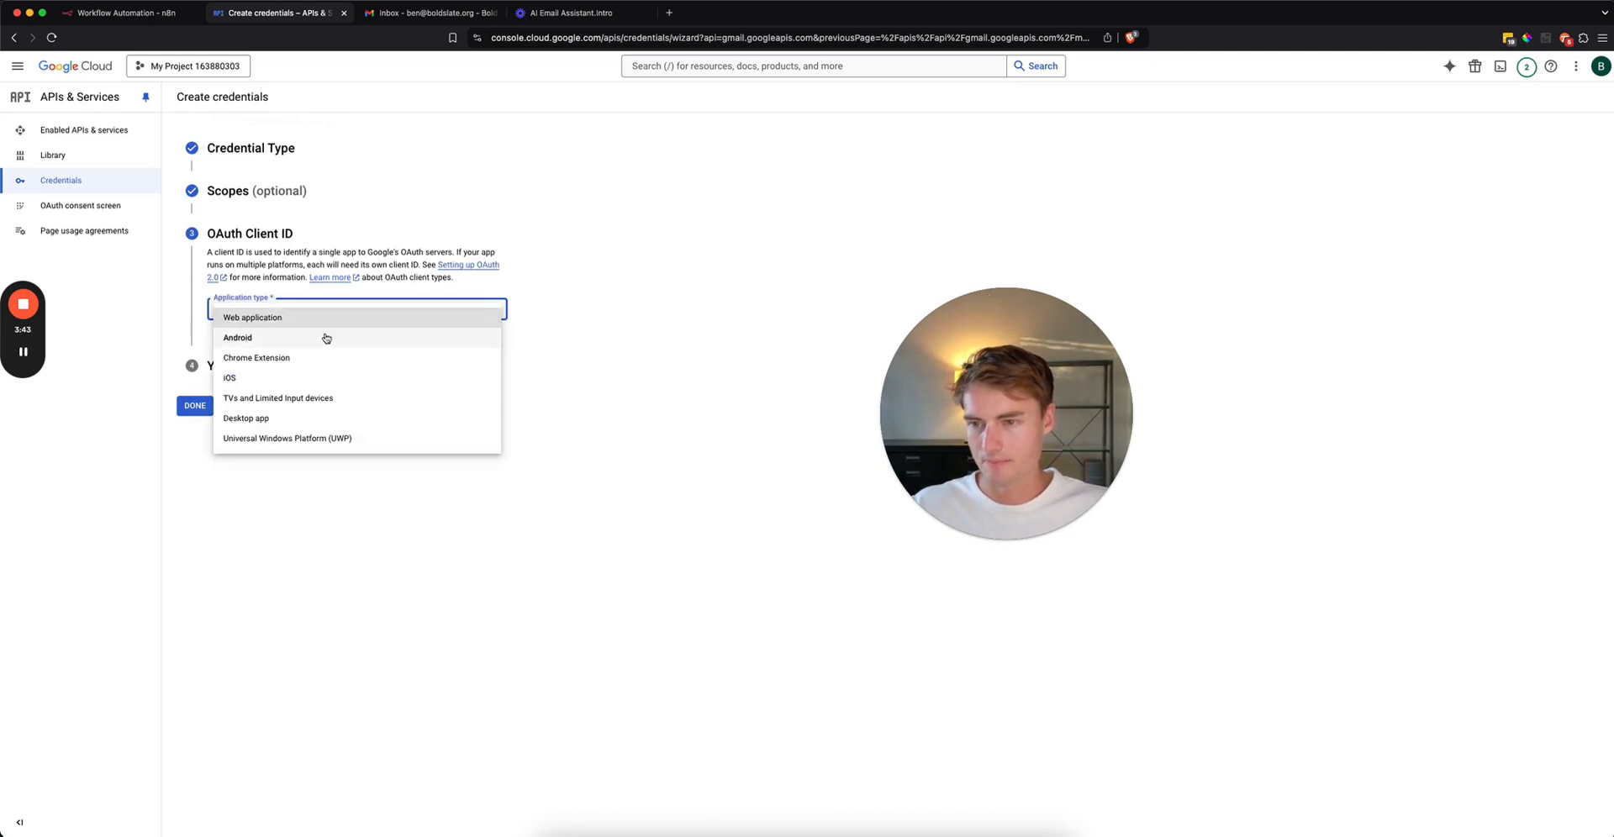
left_click(258, 319)
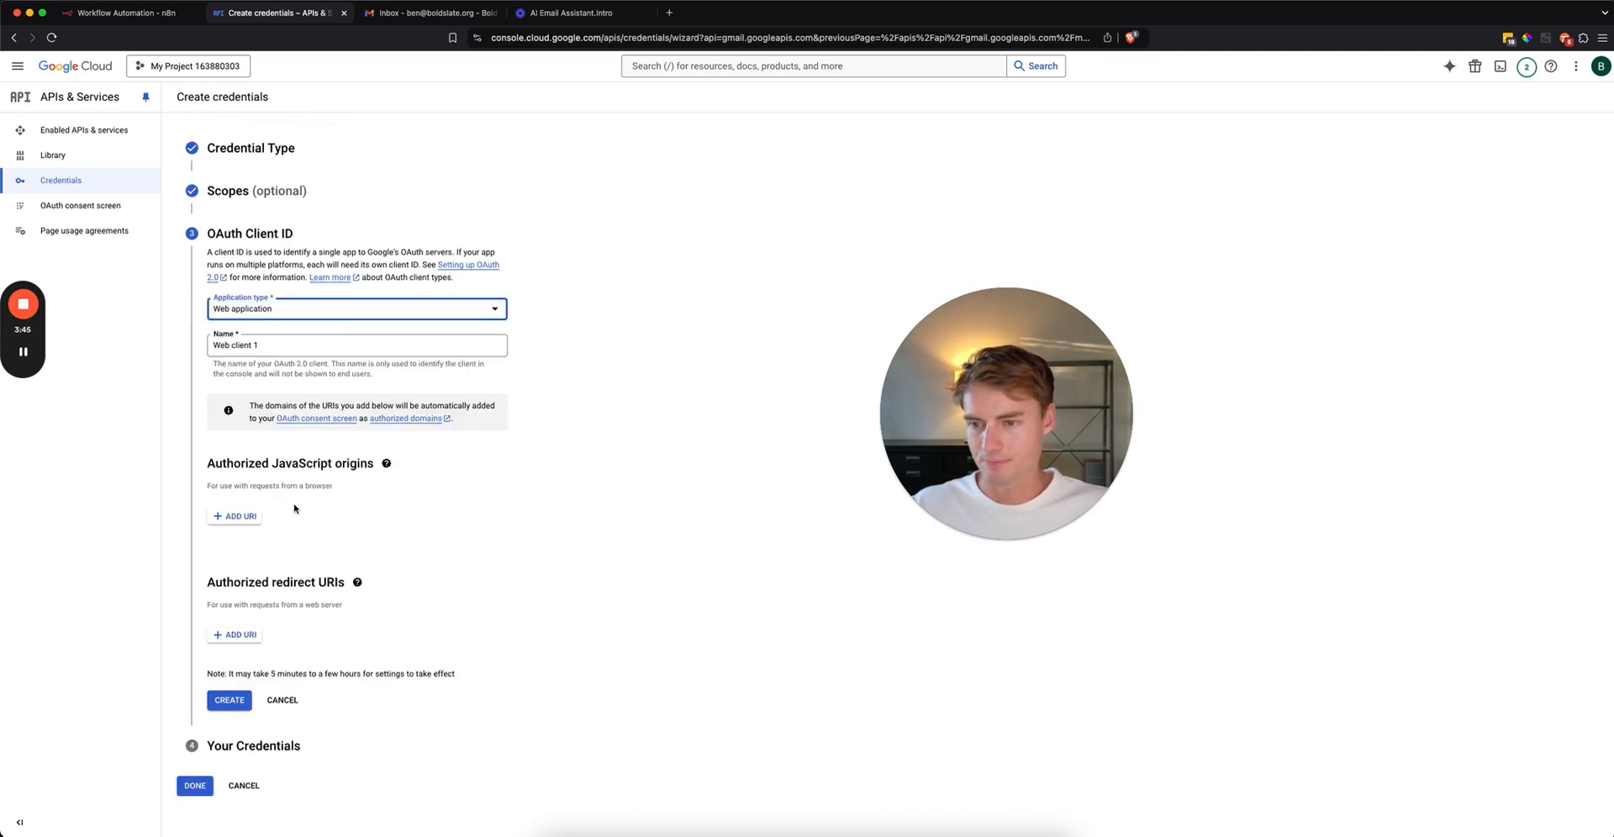
left_click(242, 635)
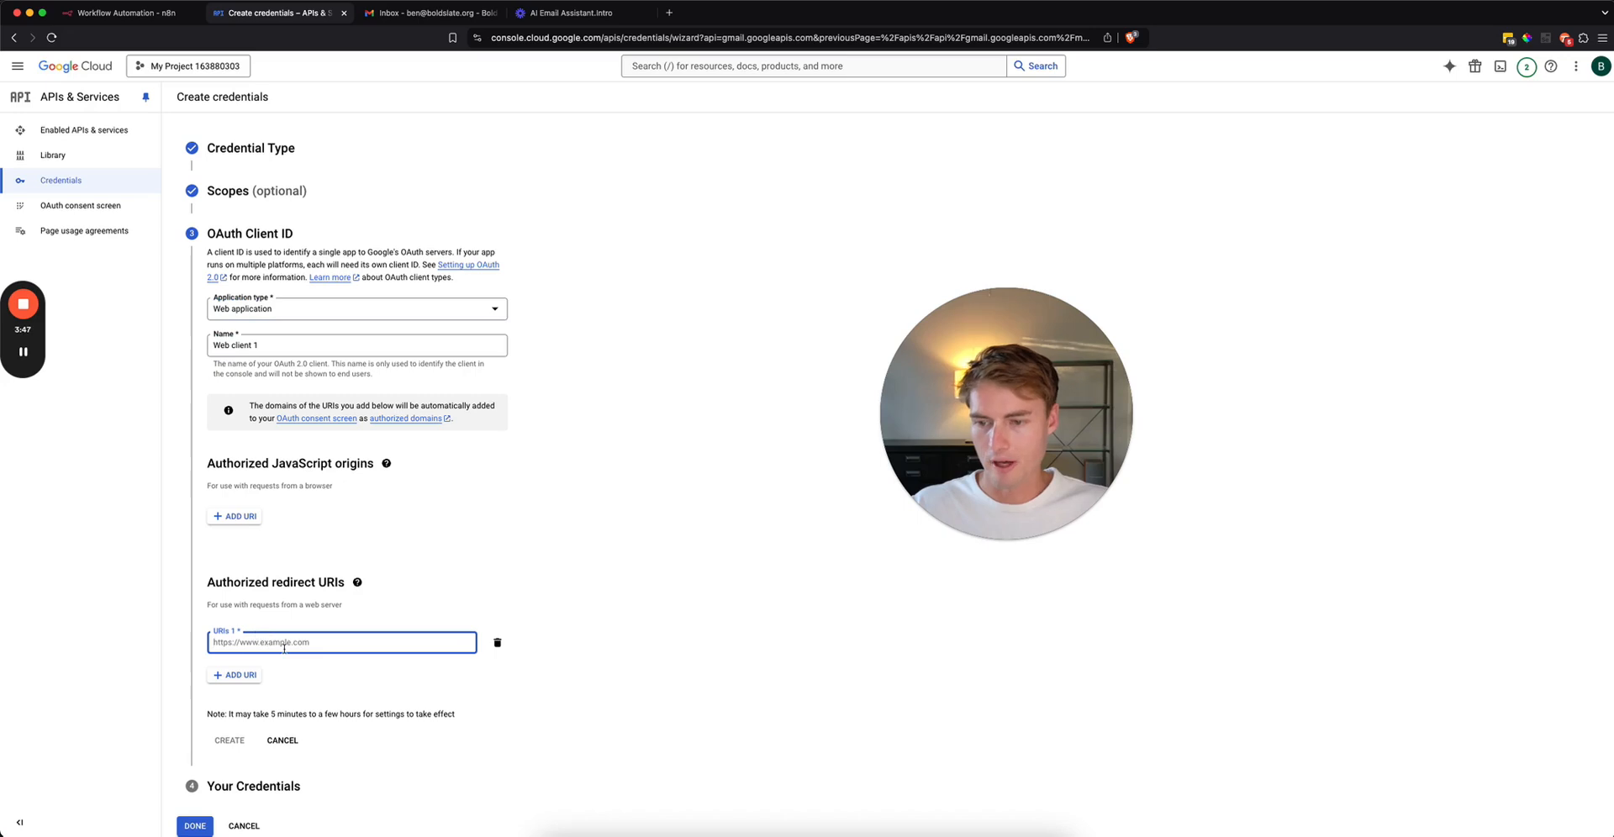
type("https://build.boldslate.com/rest/oauth2-credential/callback")
left_click(230, 741)
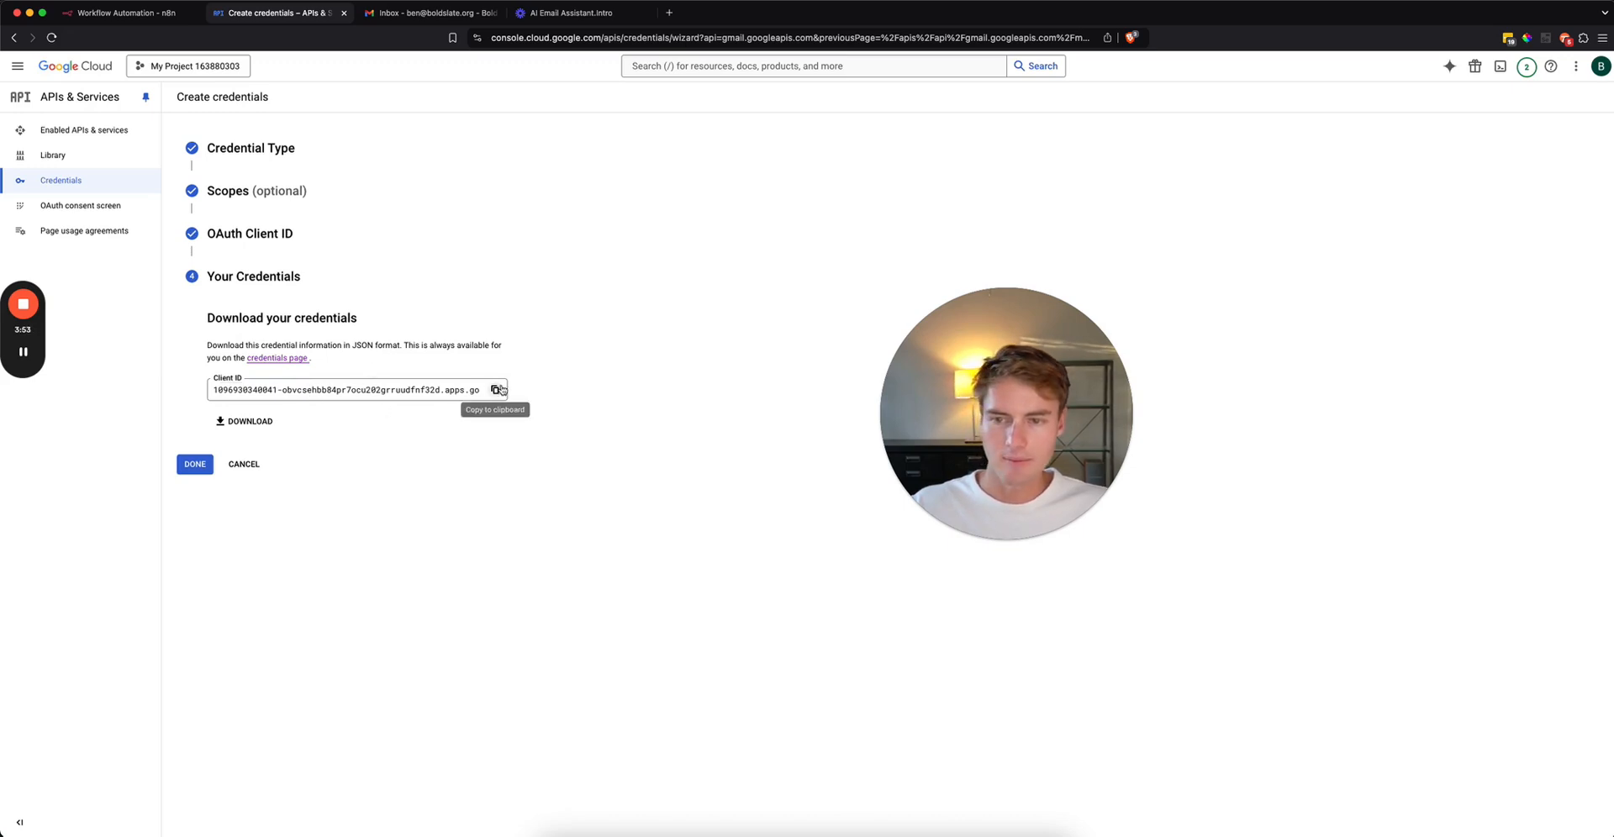
left_click(200, 466)
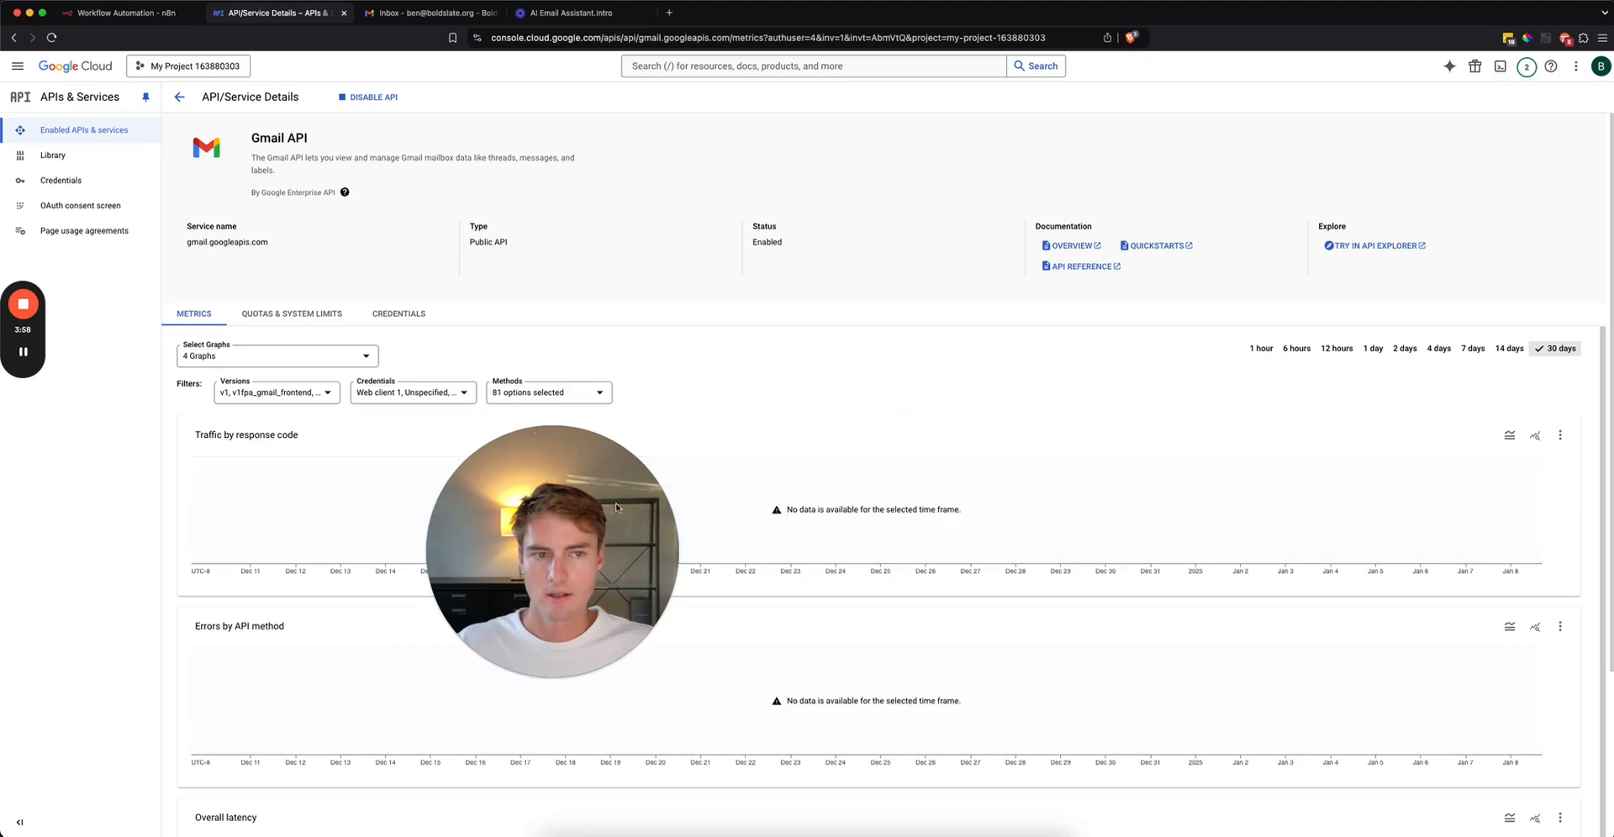
- Open Web client 1 and paste its copied value into n8n's Client ID field
left_click(414, 316)
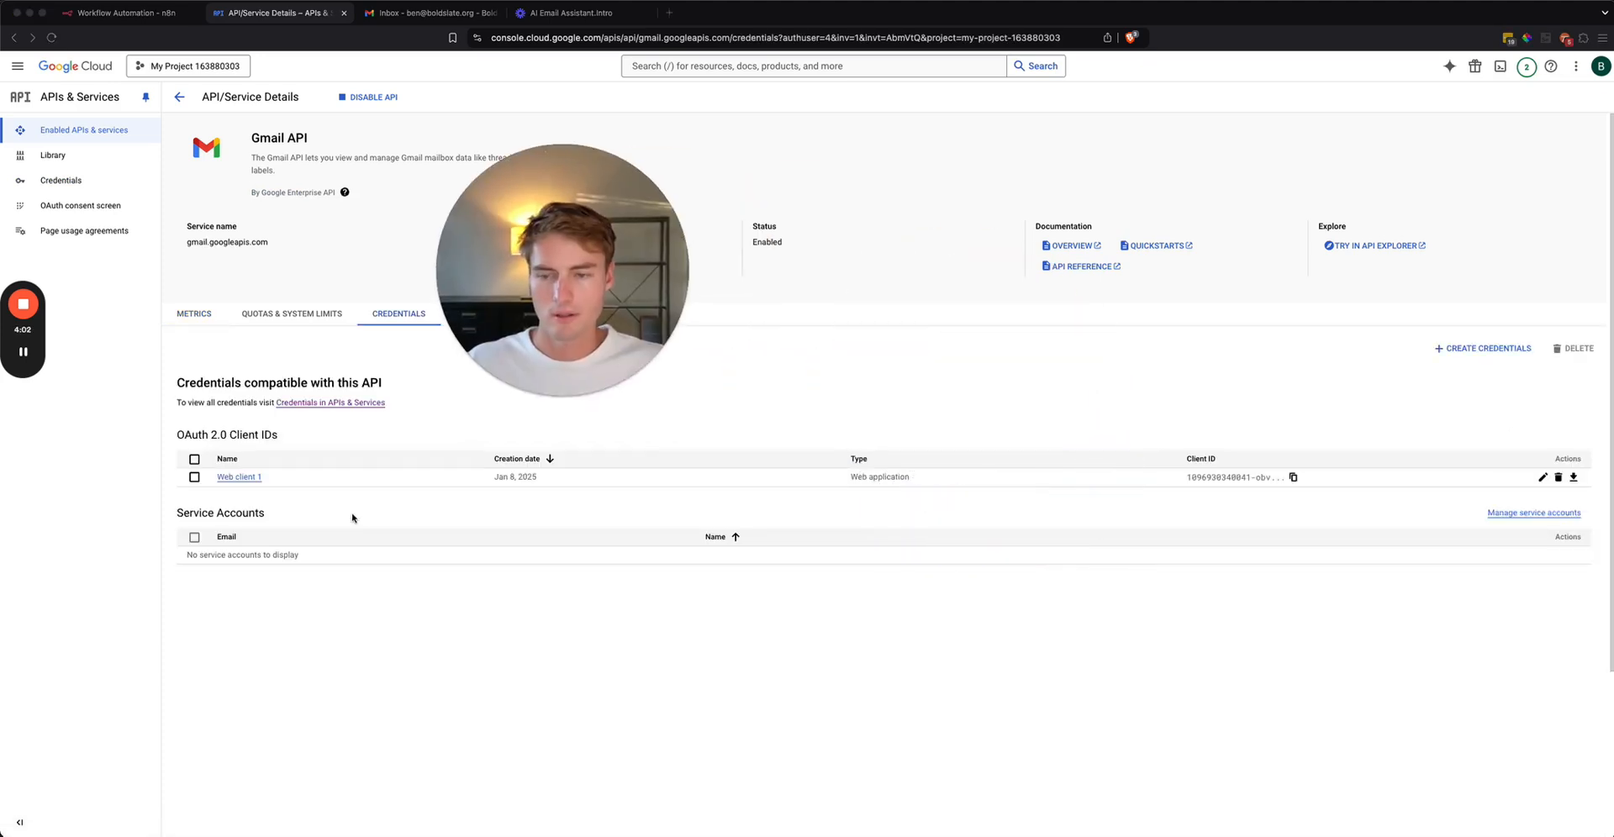
left_click(251, 476)
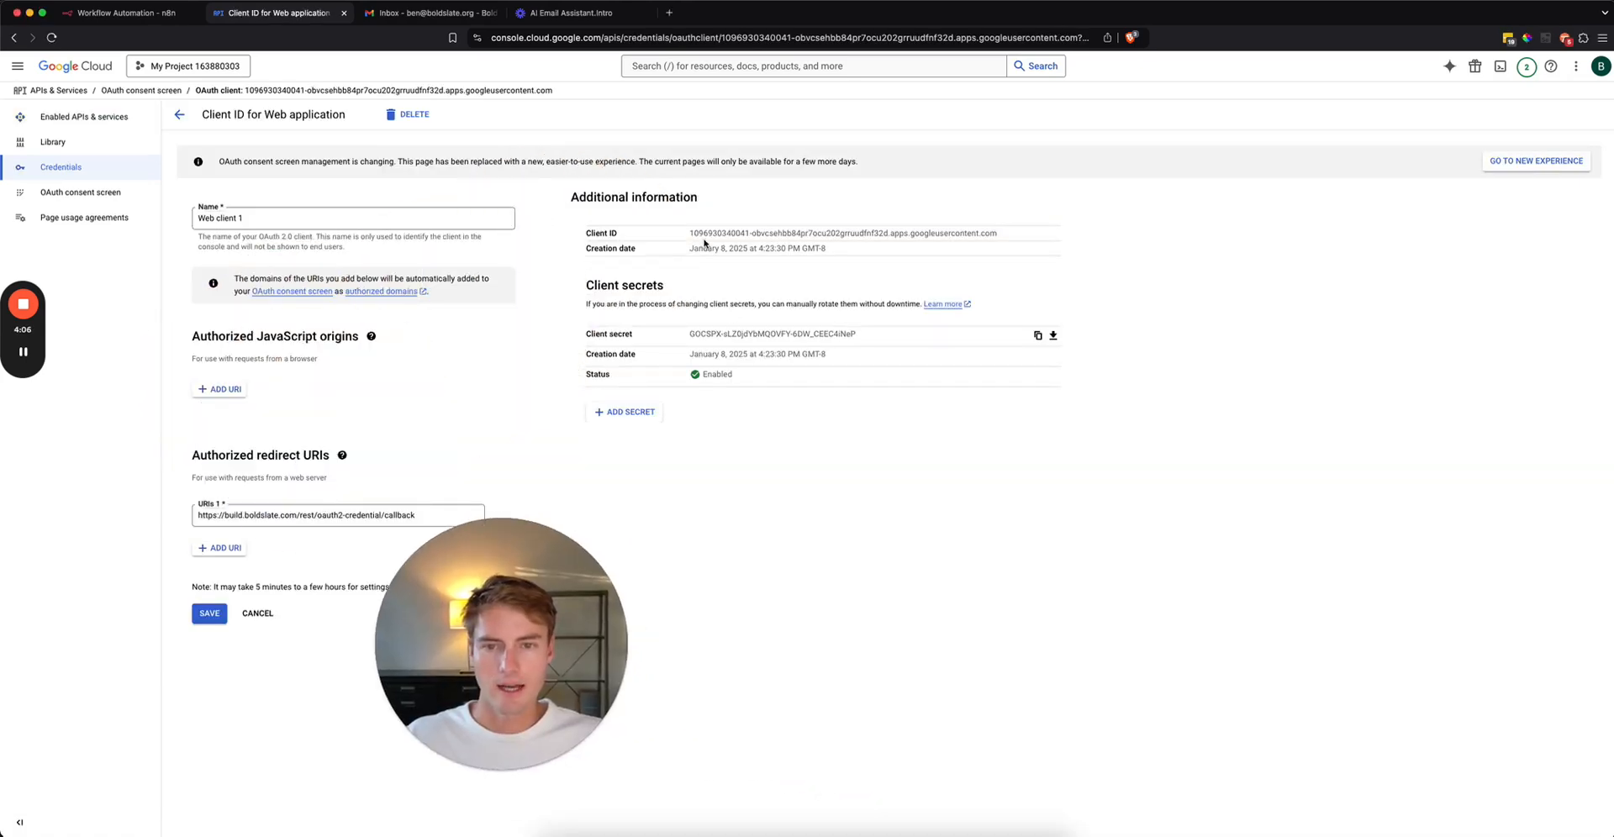
left_click(169, 13)
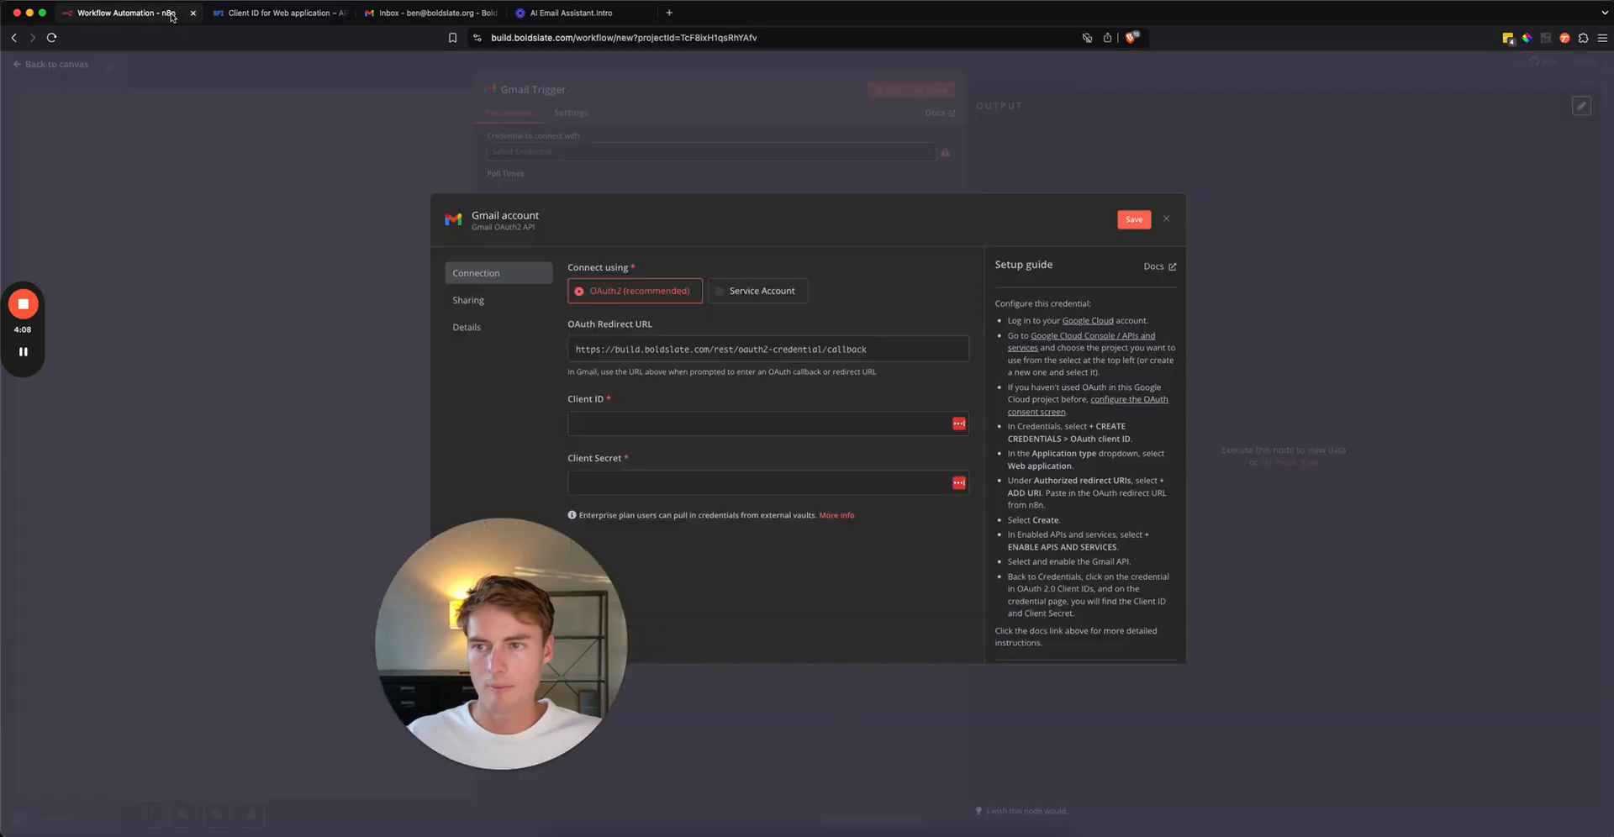
left_click_drag(526, 547, 305, 501)
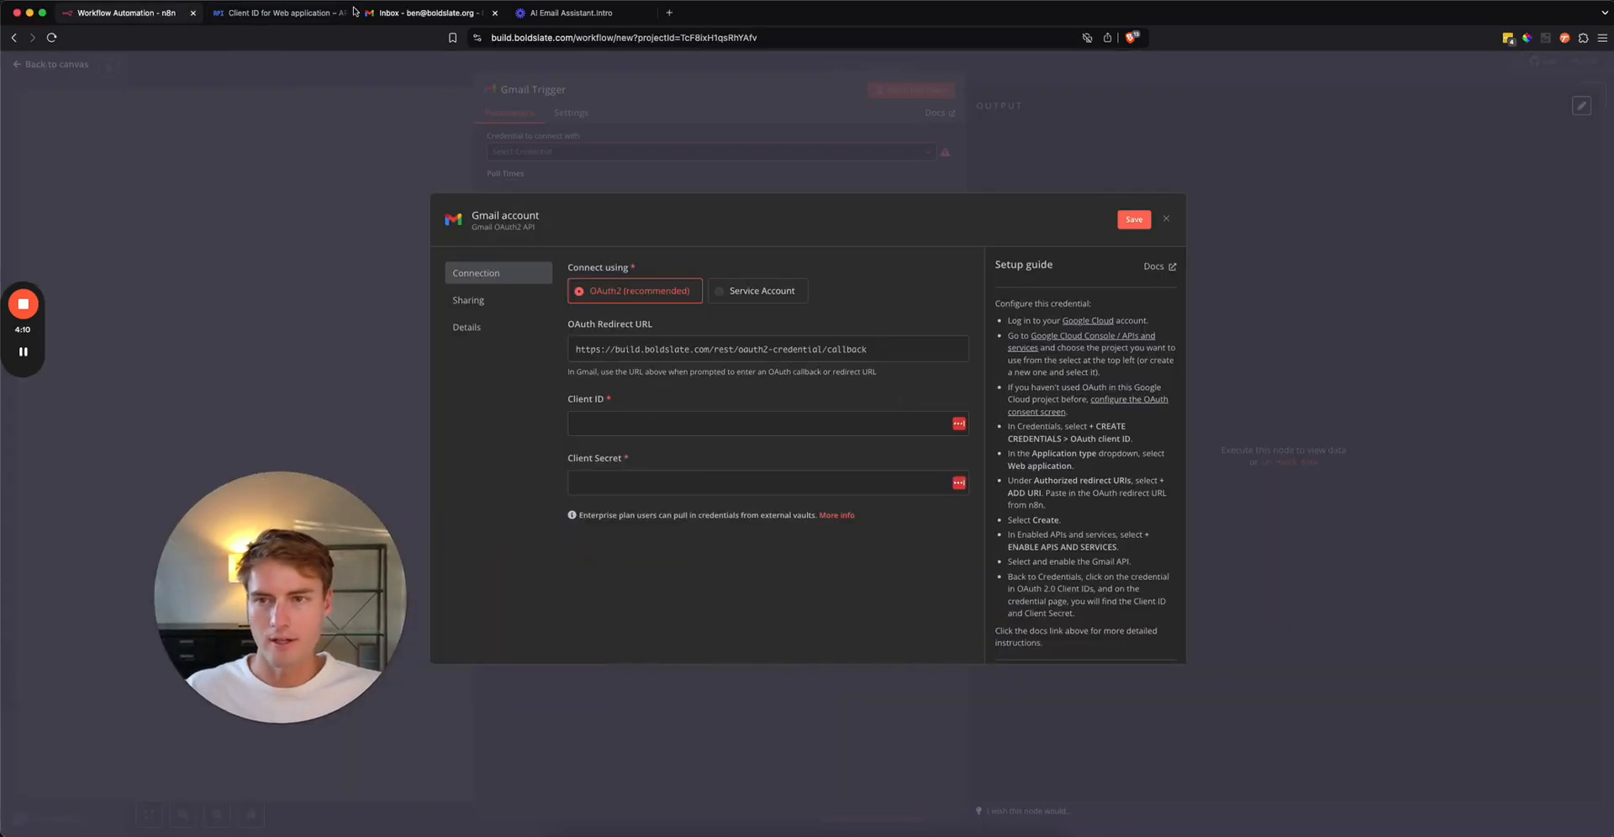
left_click(315, 13)
double_click(799, 335)
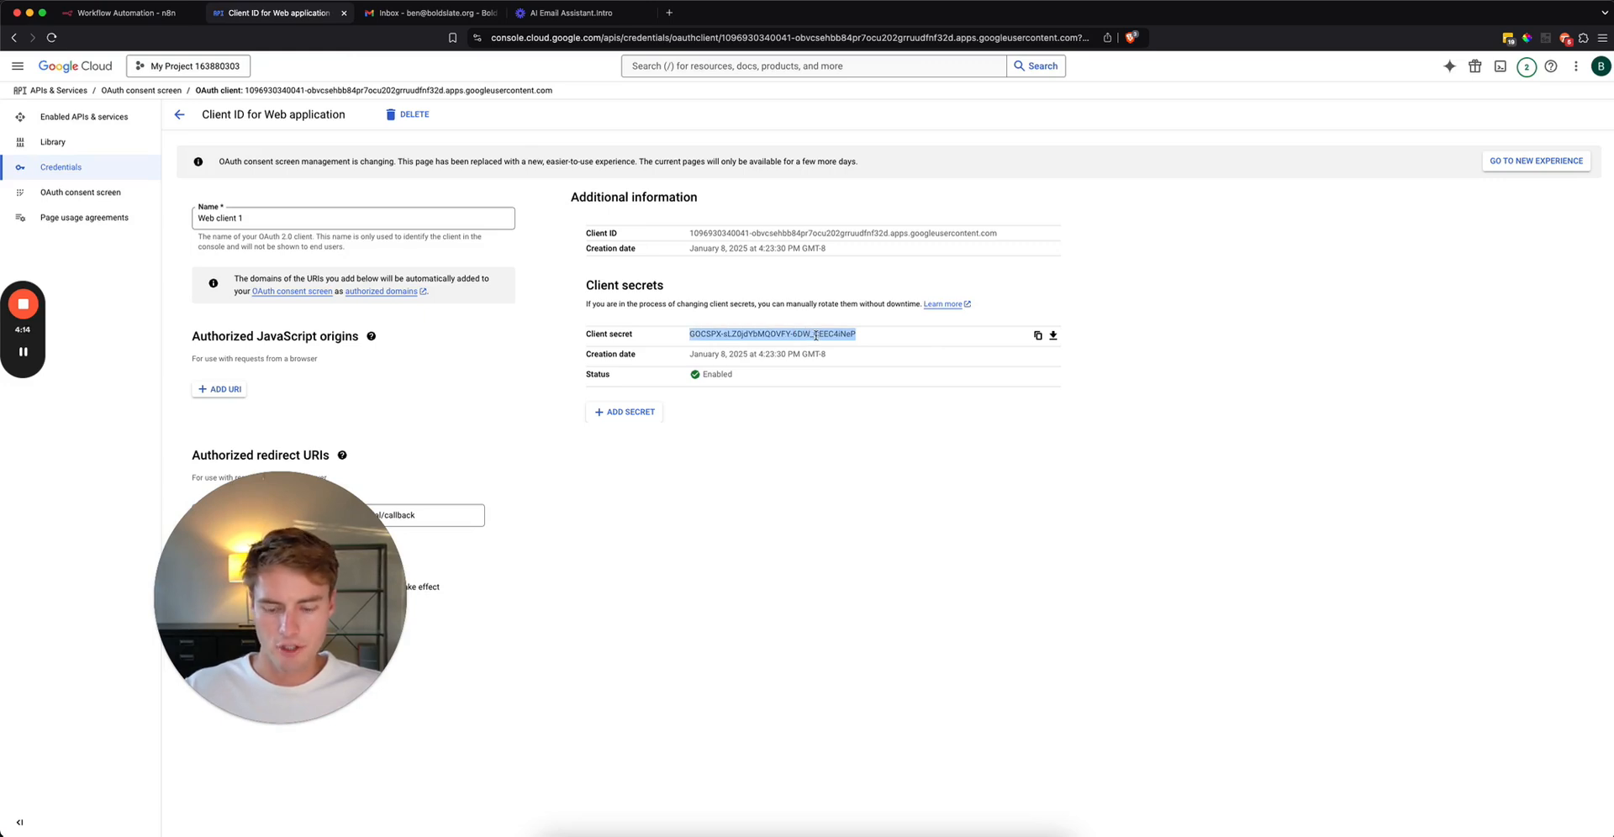
left_click(126, 13)
left_click(686, 424)
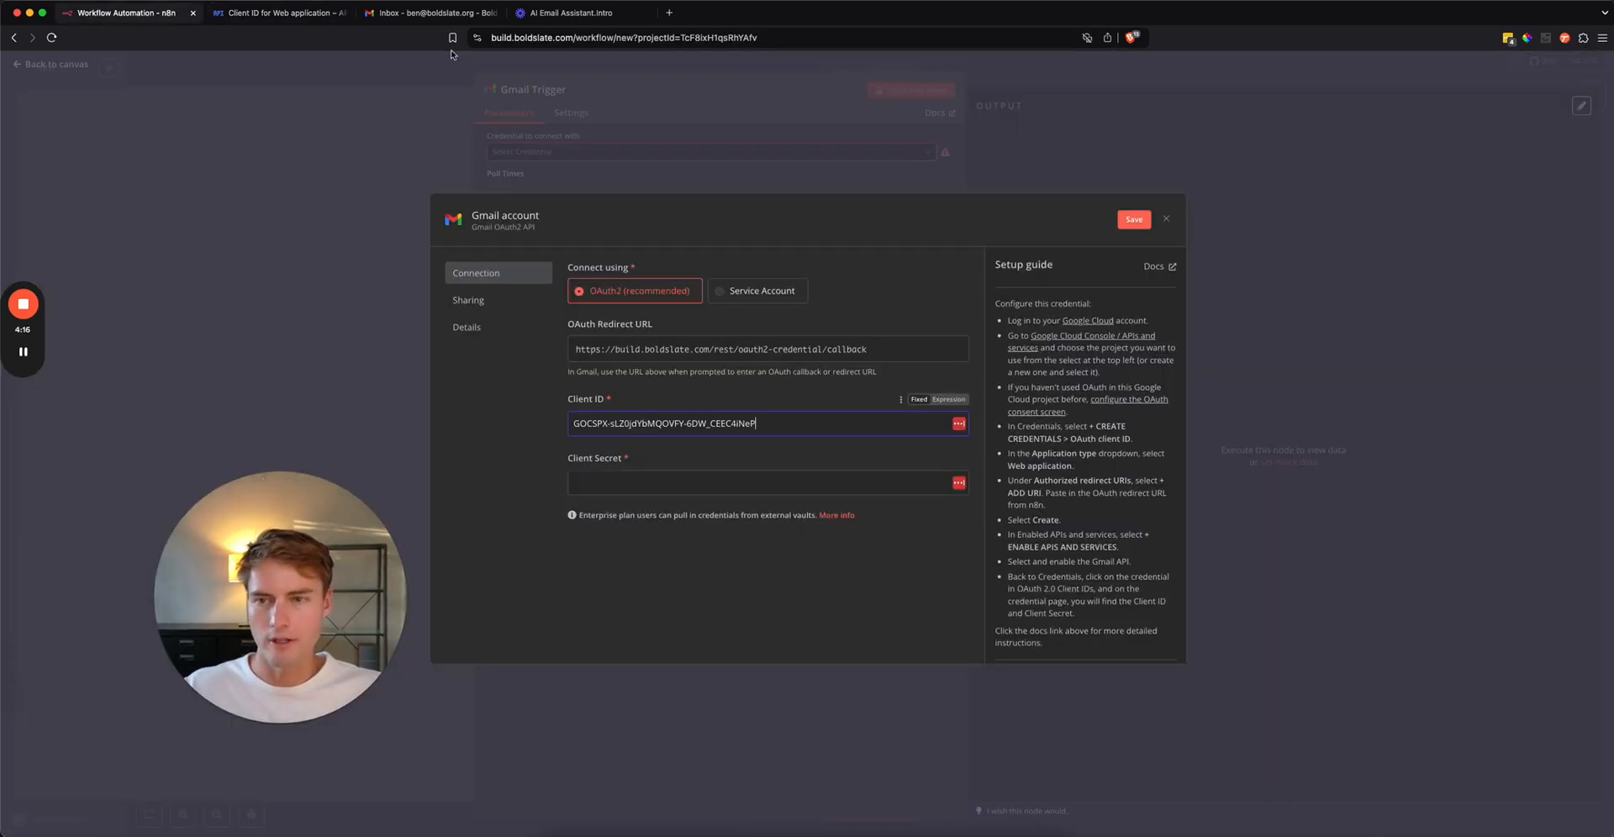
- Paste Web client 1's client secret into n8n's Client Secret field
left_click(277, 13)
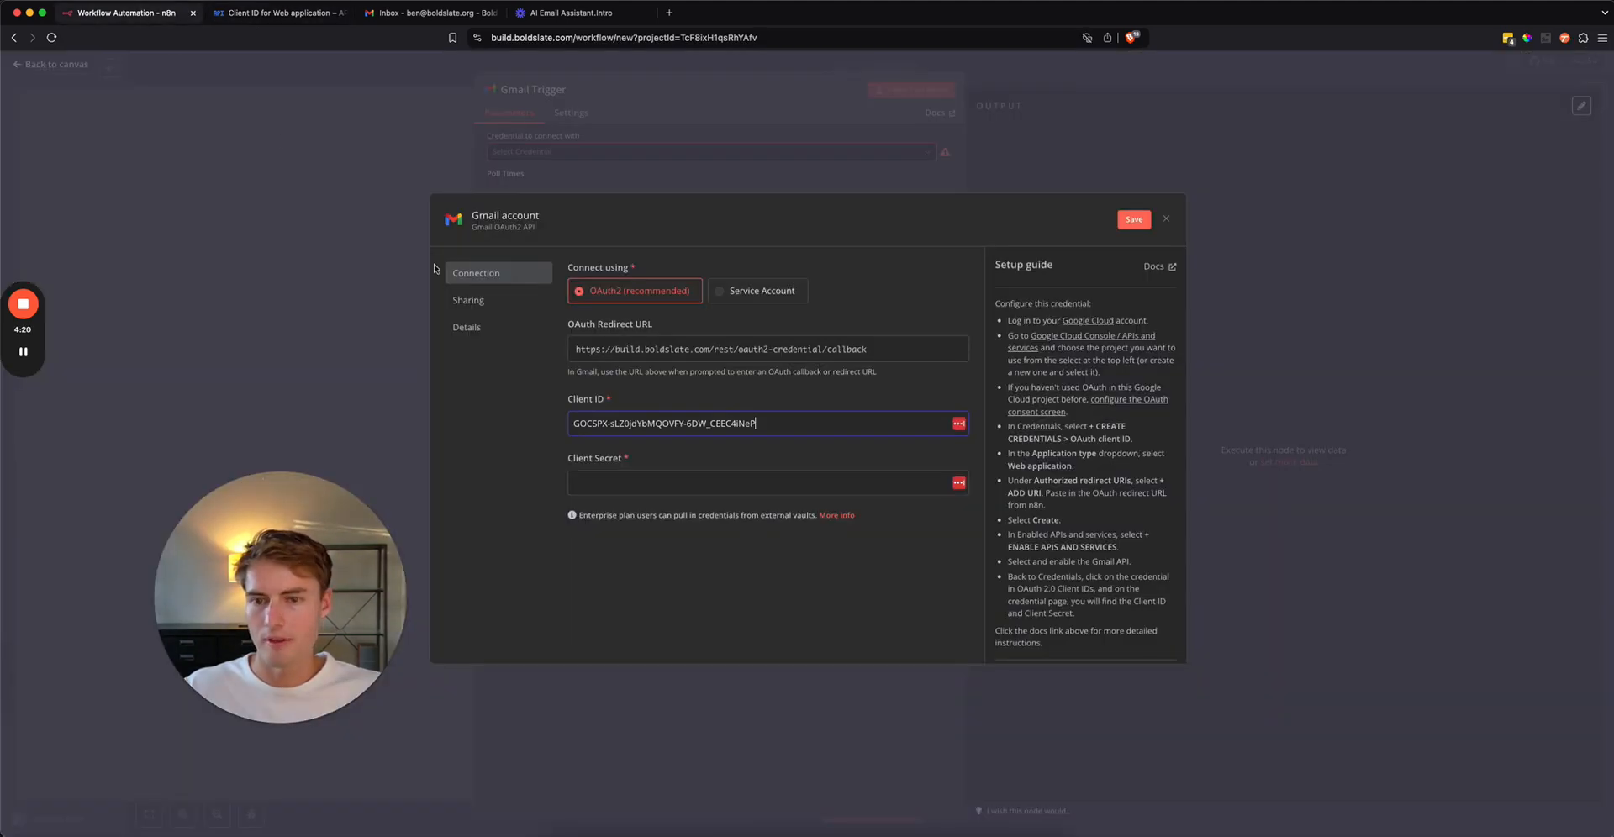
left_click(126, 13)
left_click(704, 481)
key("super+v")
- Copy Web client 1's Client ID and replace n8n's Client ID value with it
left_click(265, 15)
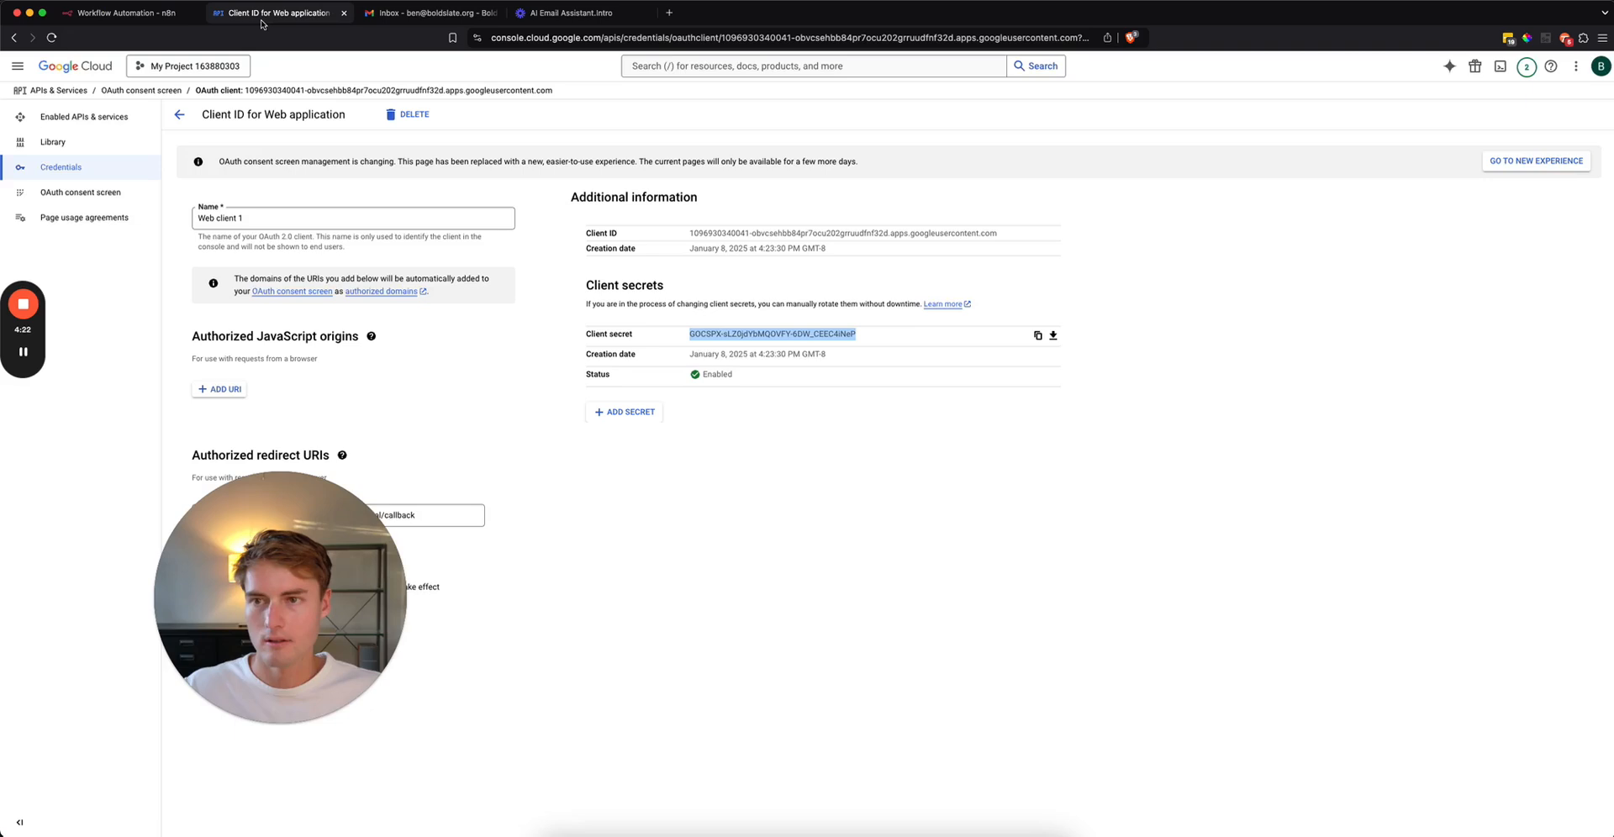
left_click(730, 238)
triple_click(729, 237)
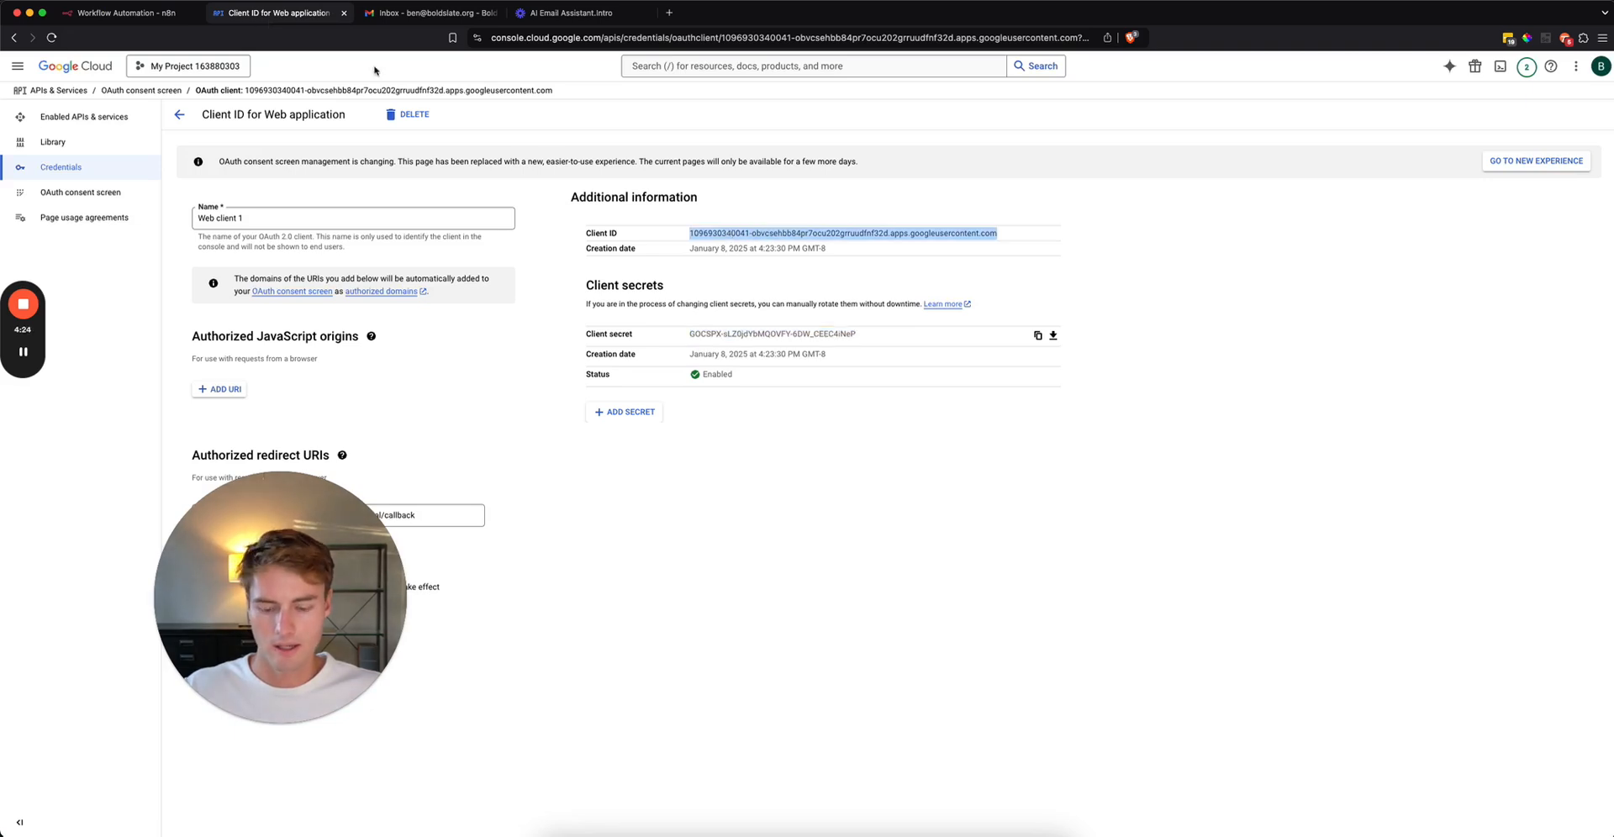
key("super+c")
left_click(126, 13)
left_click(668, 422)
key("super+v")
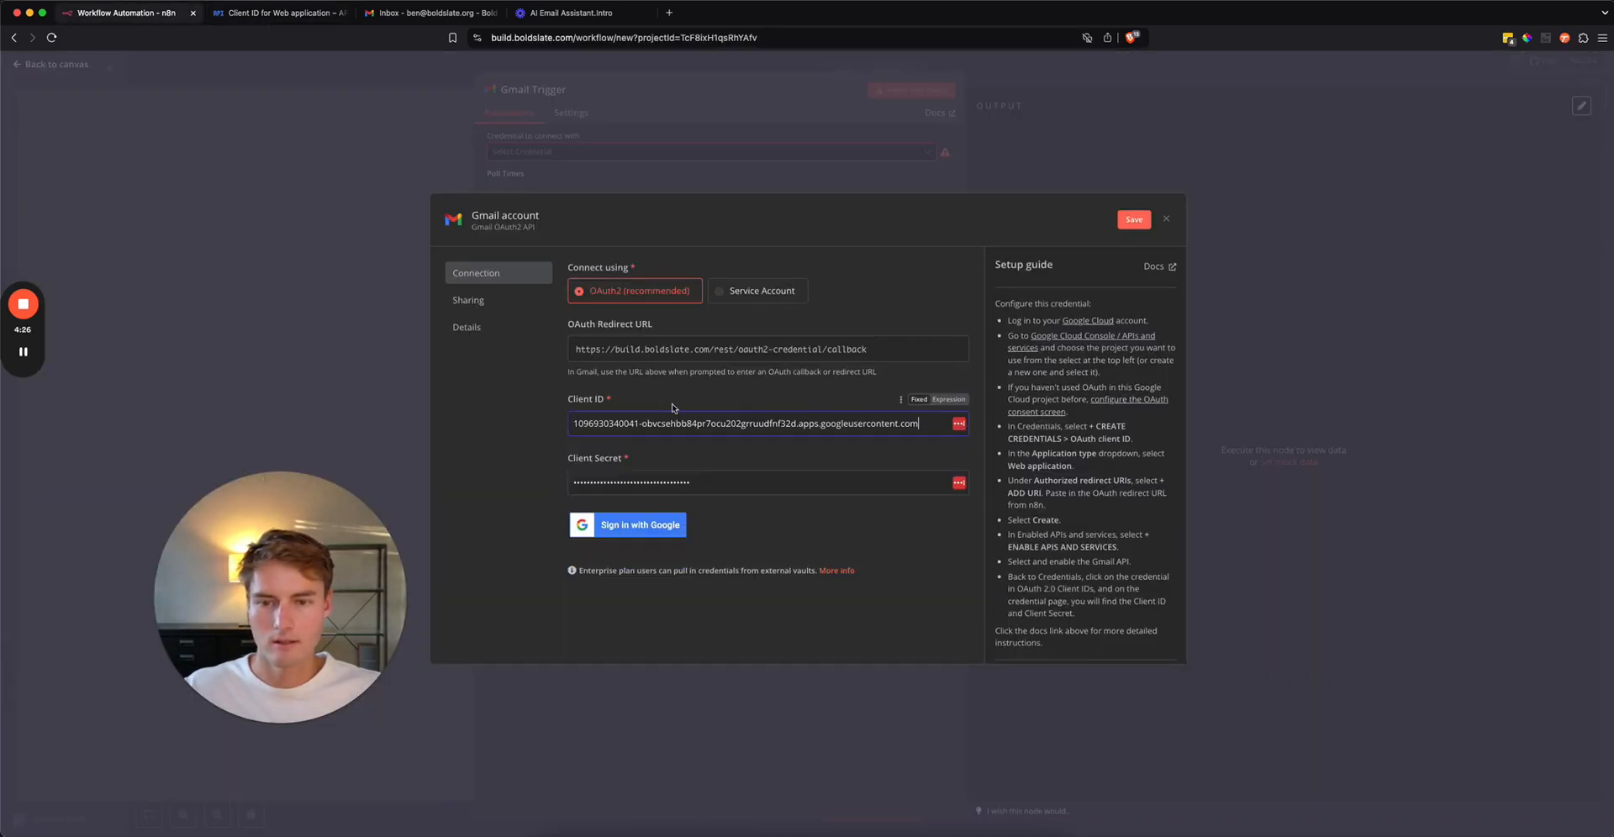
- Sign in with Google, allow n8n Gmail access, and close the credential dialog
left_click(649, 516)
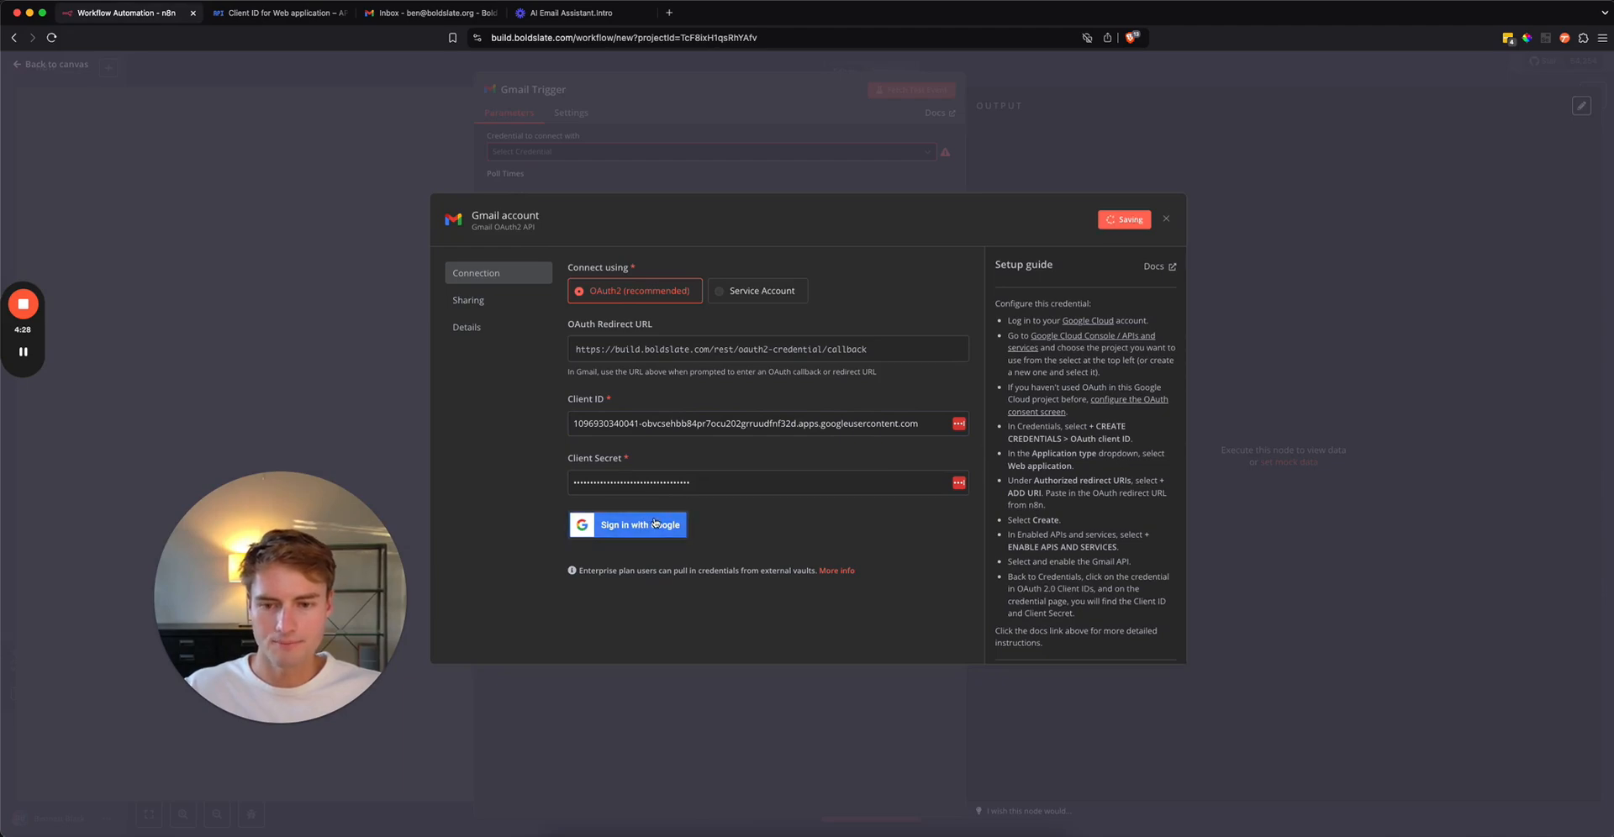
key("ctrl+Up")
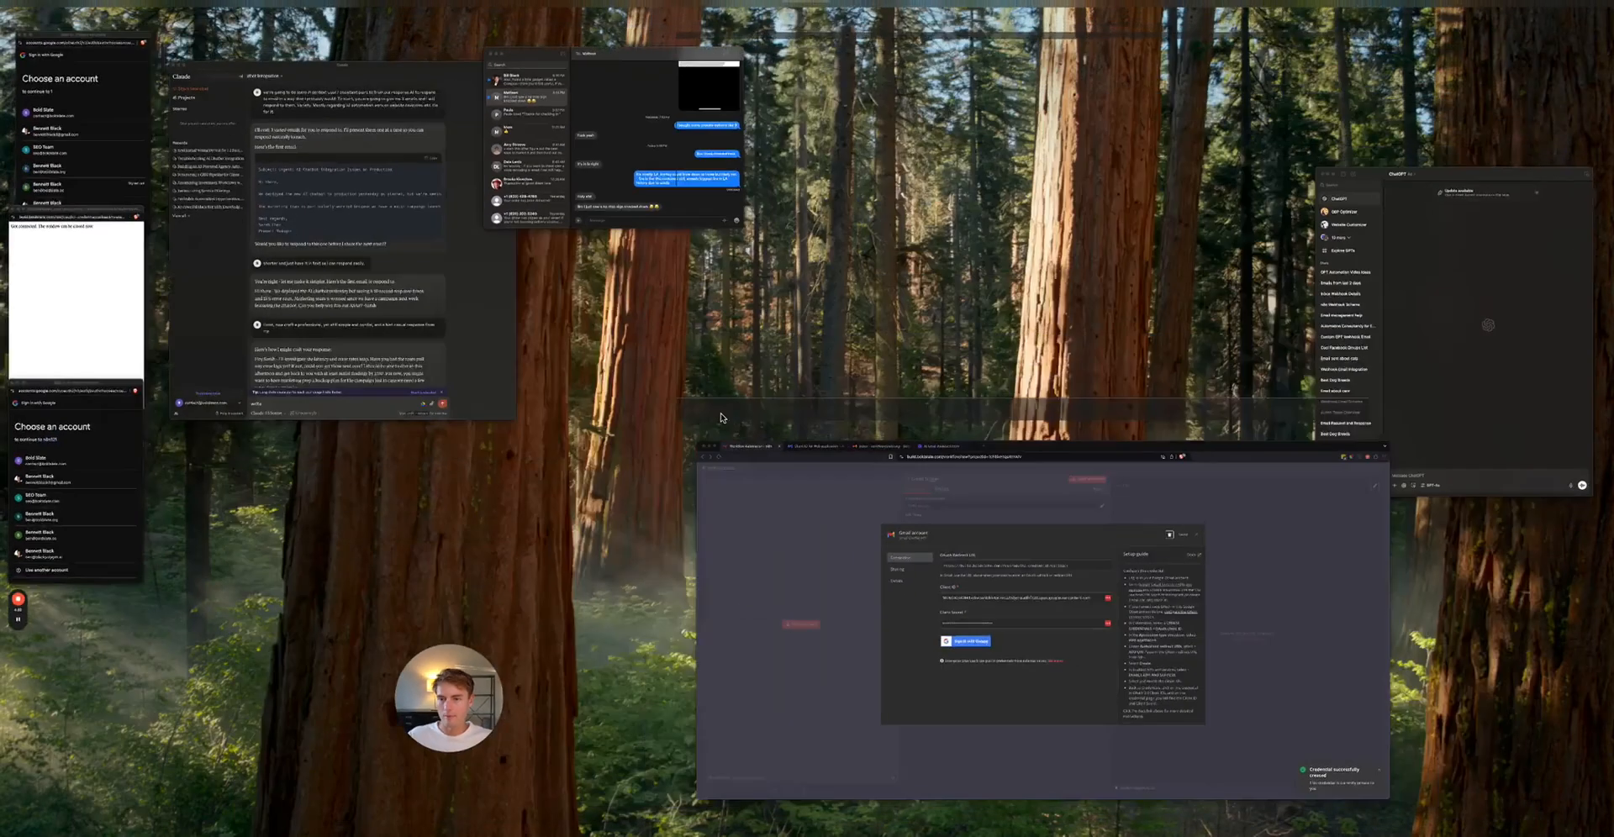
left_click(89, 496)
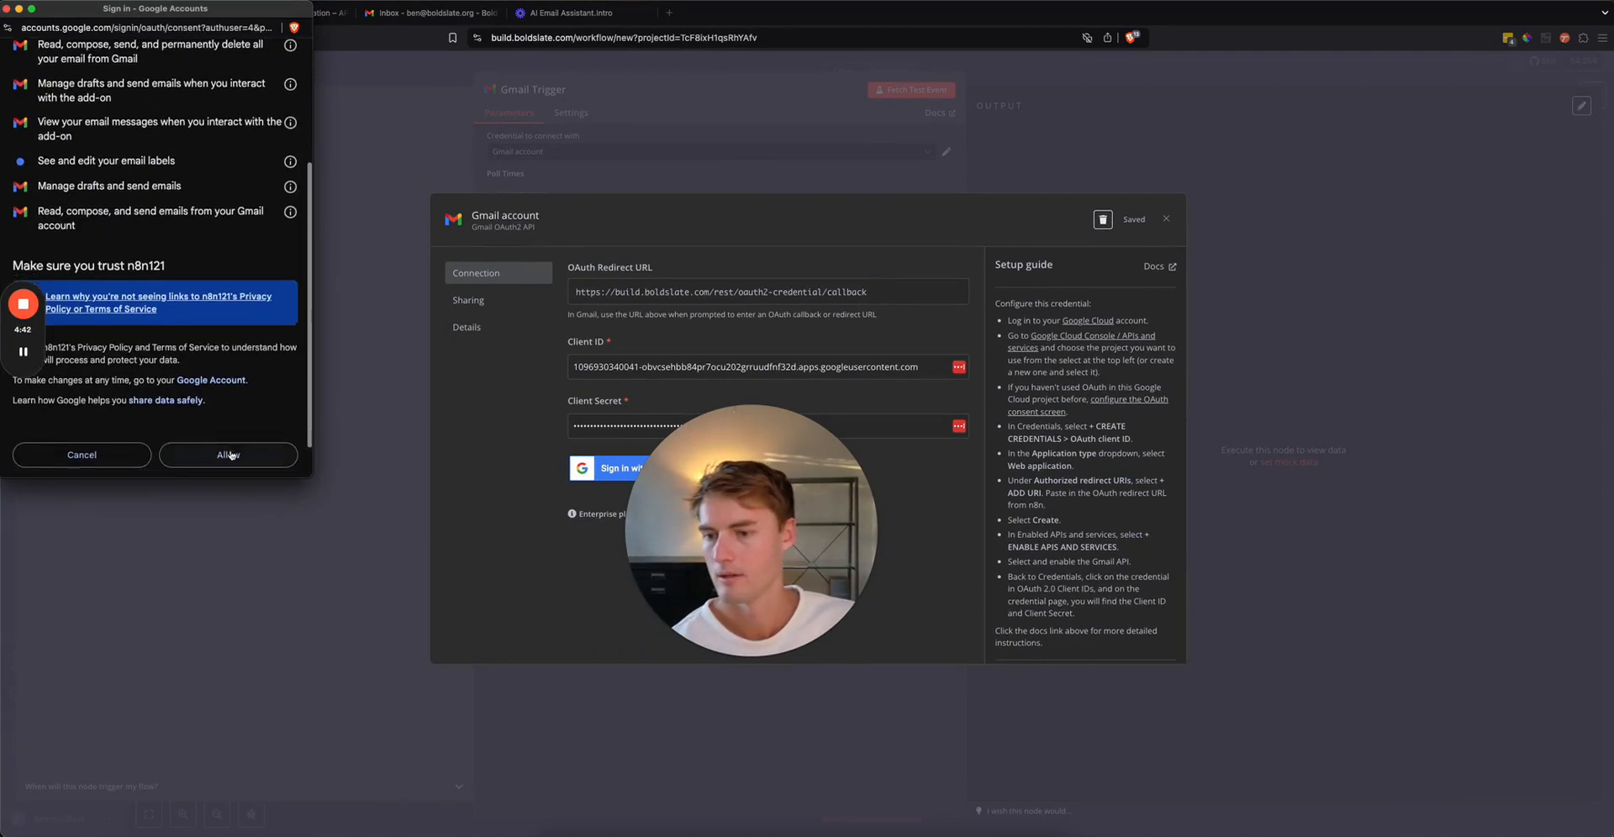
left_click(228, 410)
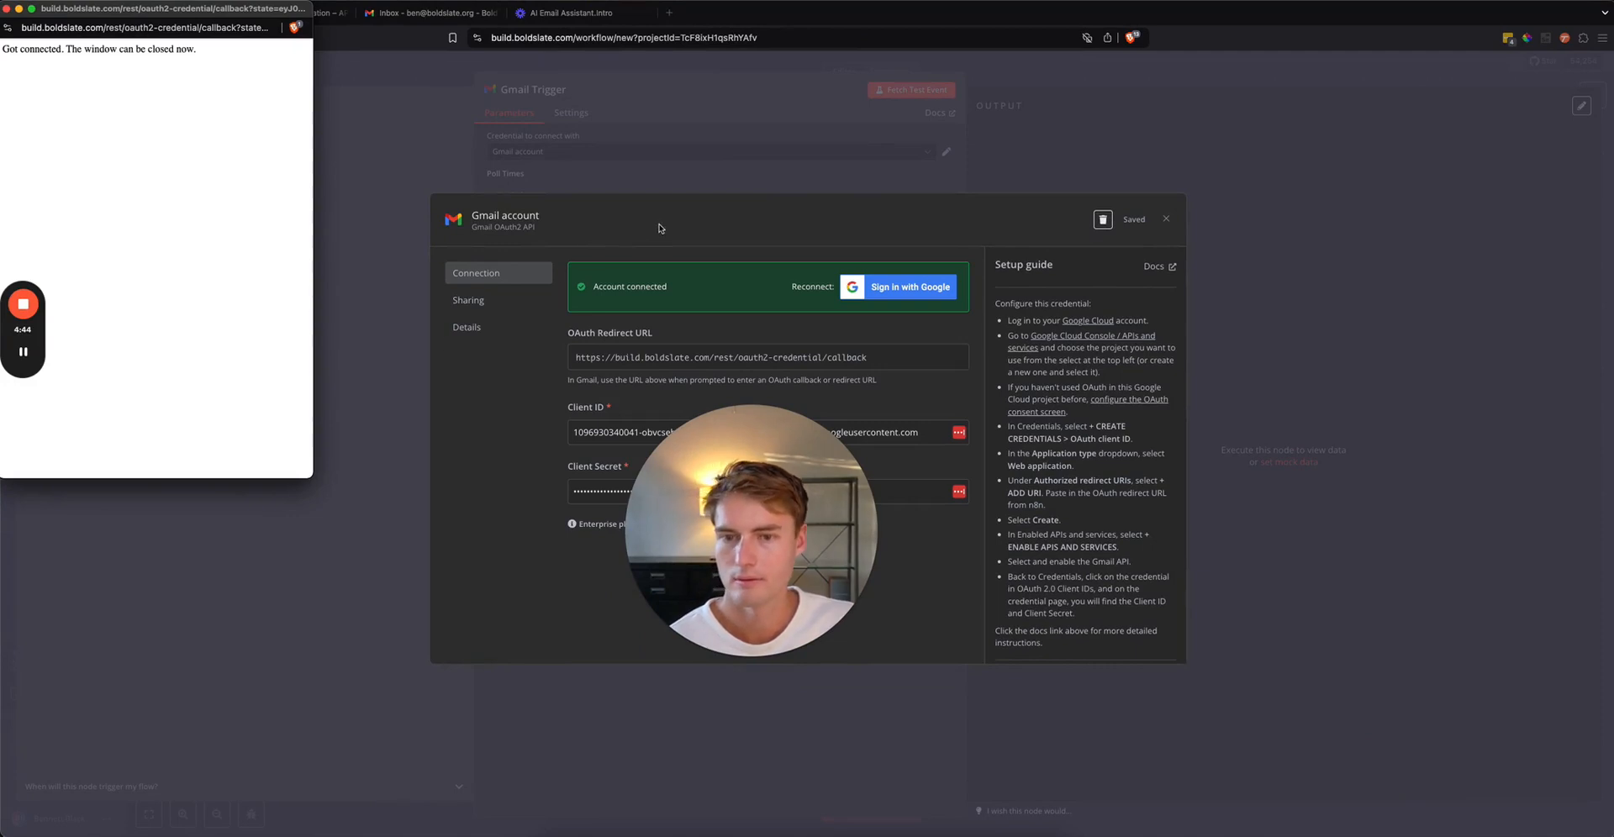
left_click(1167, 220)
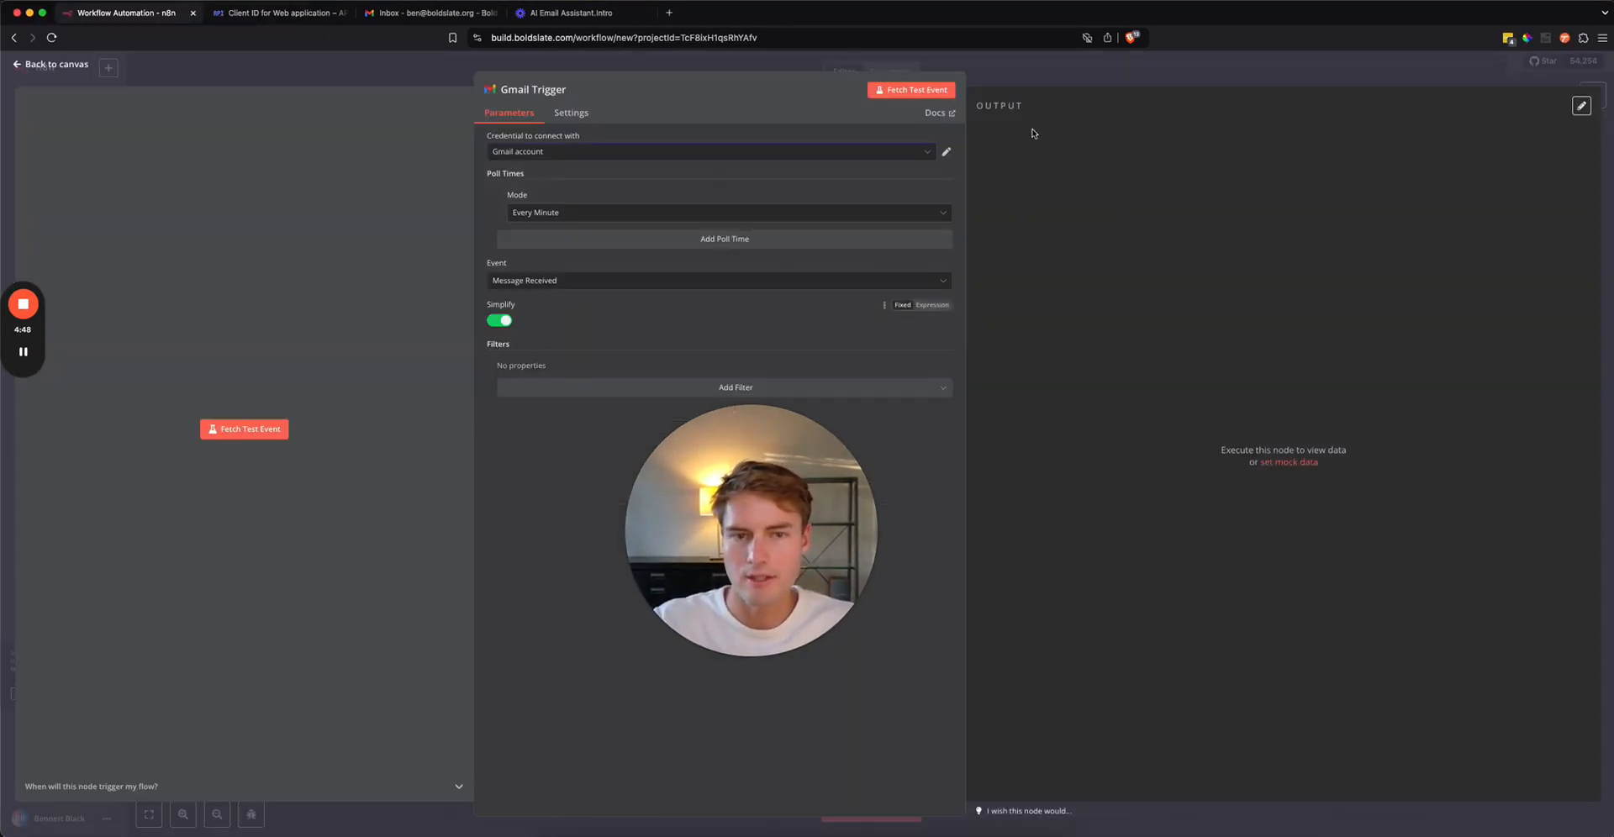
- Fetch a test email event, turn Simplify off and add the Include Drafts filter
left_click(911, 89)
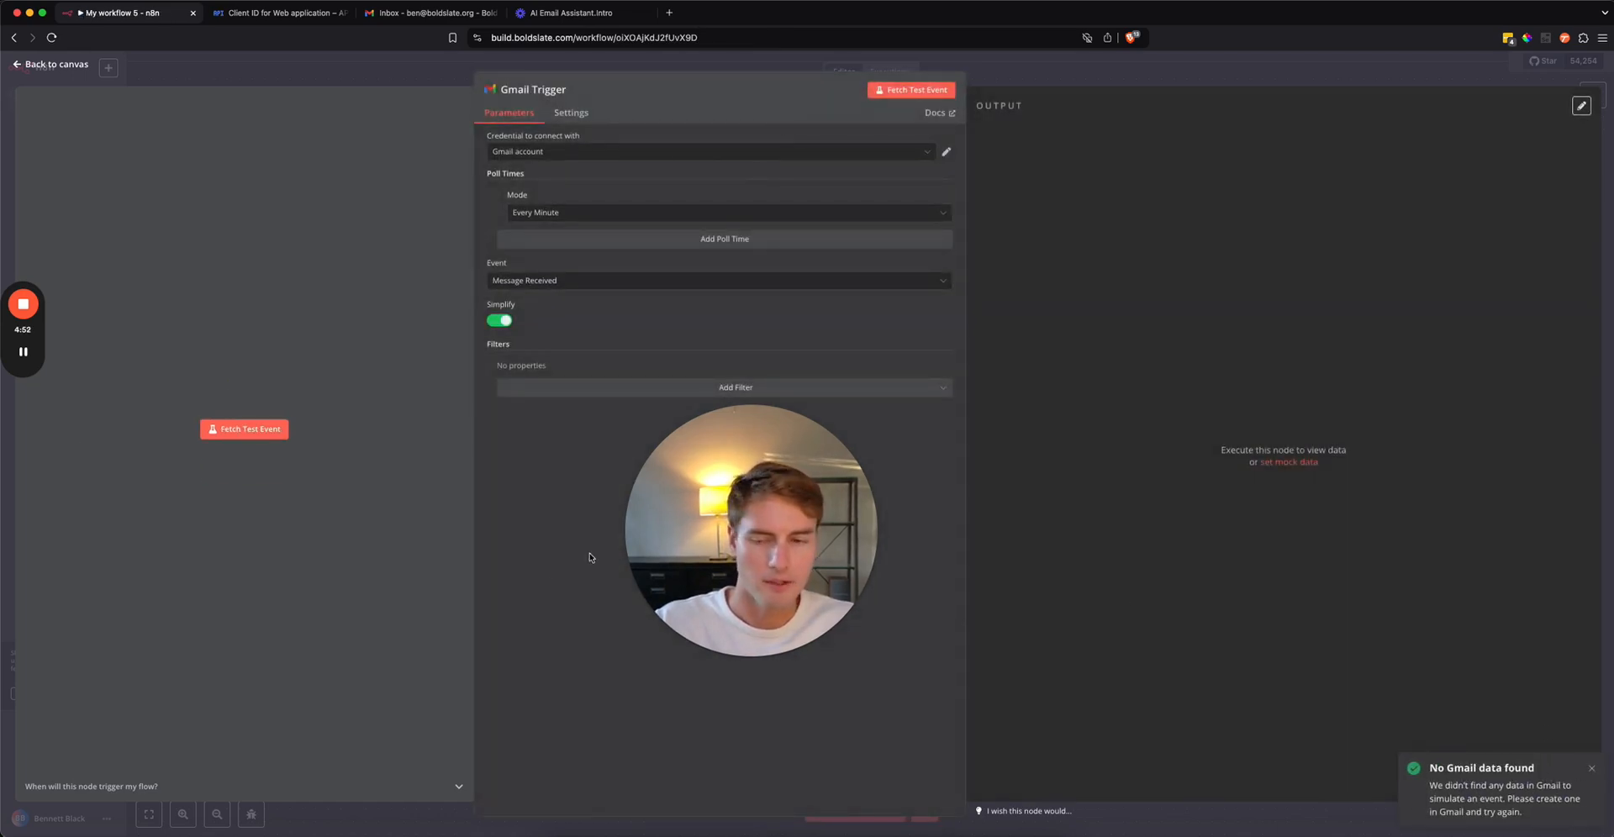
left_click(502, 320)
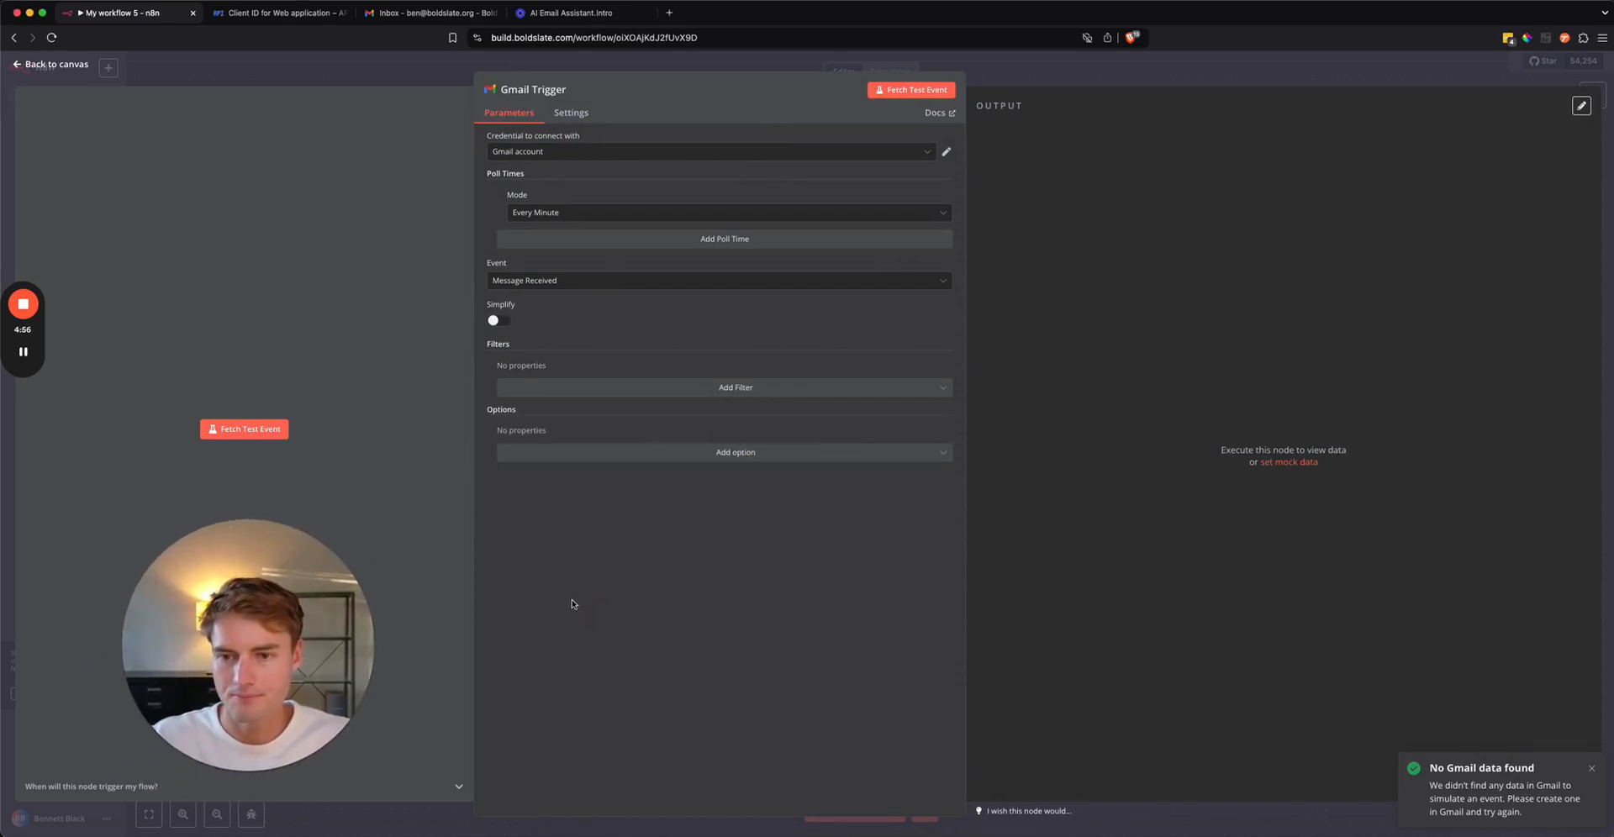
left_click(622, 386)
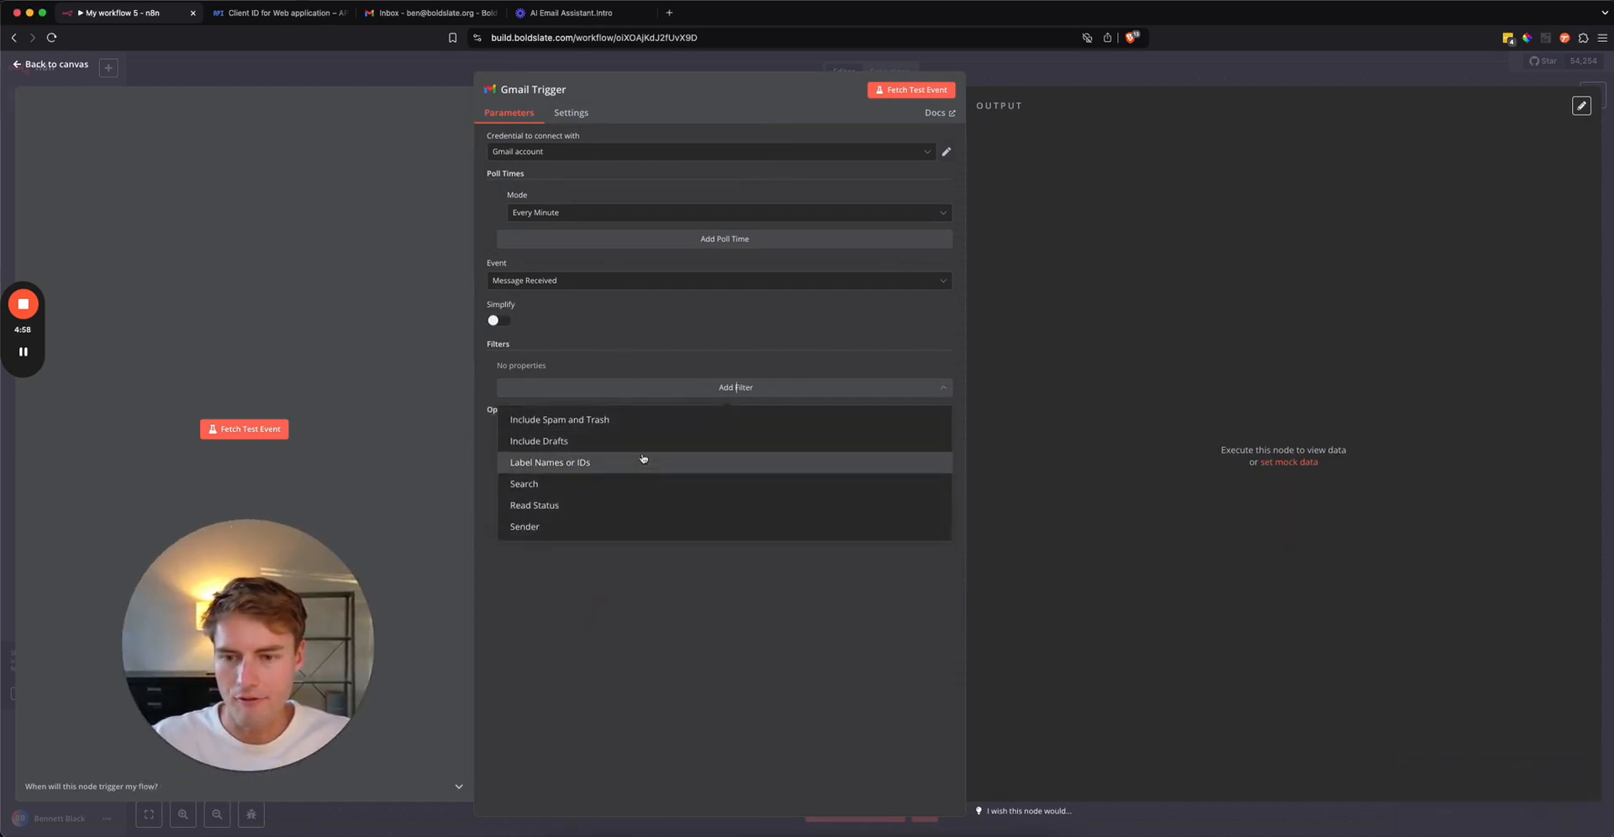
left_click(594, 441)
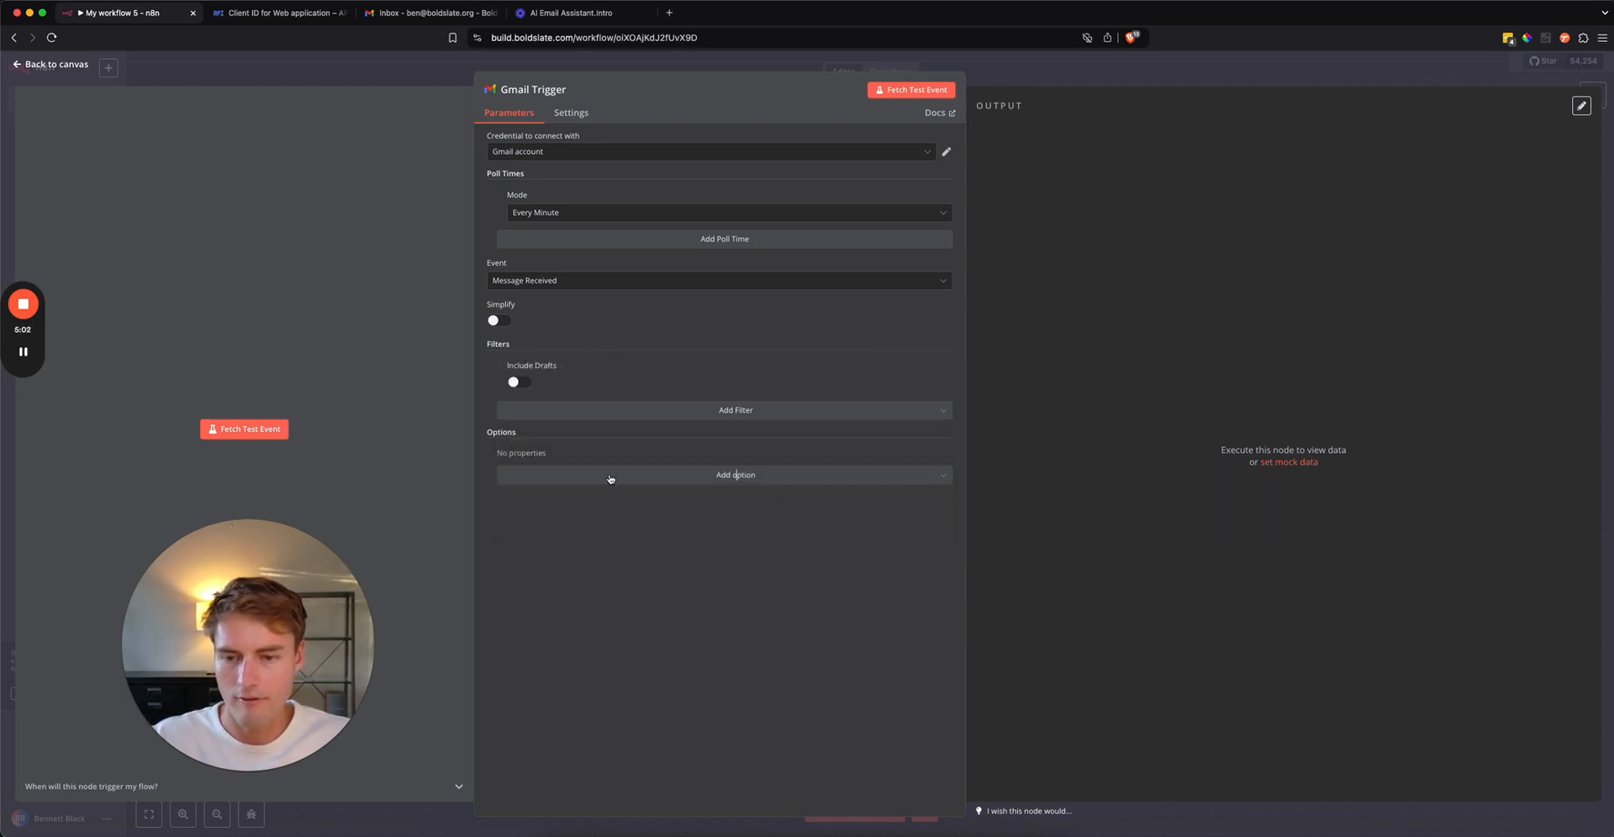
- Leave the remaining filters and options unchanged, then save My workflow 5
left_click(610, 477)
left_click(611, 418)
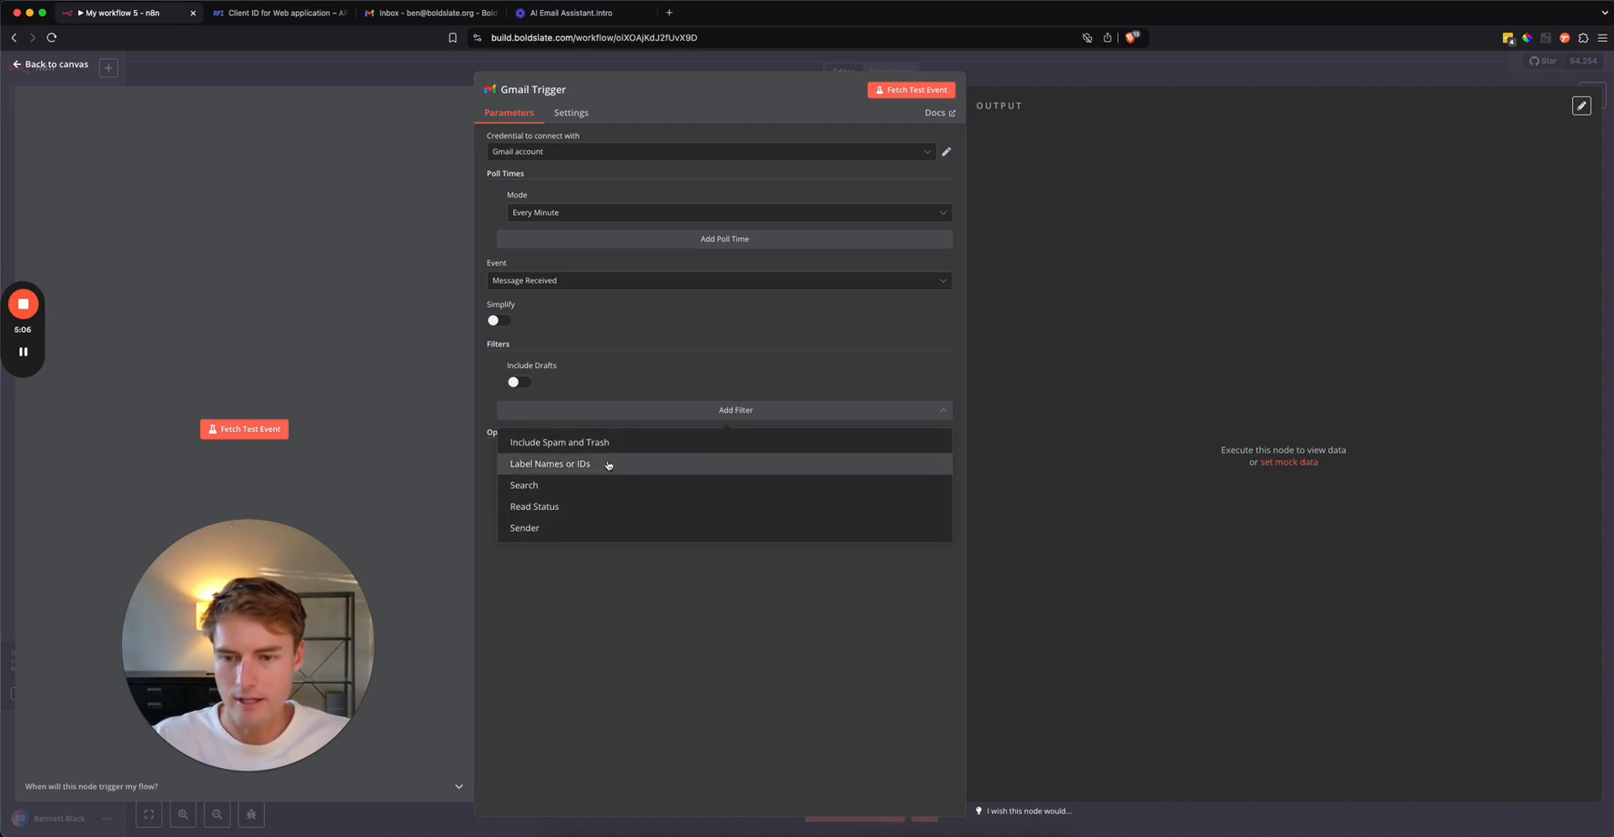
left_click(680, 336)
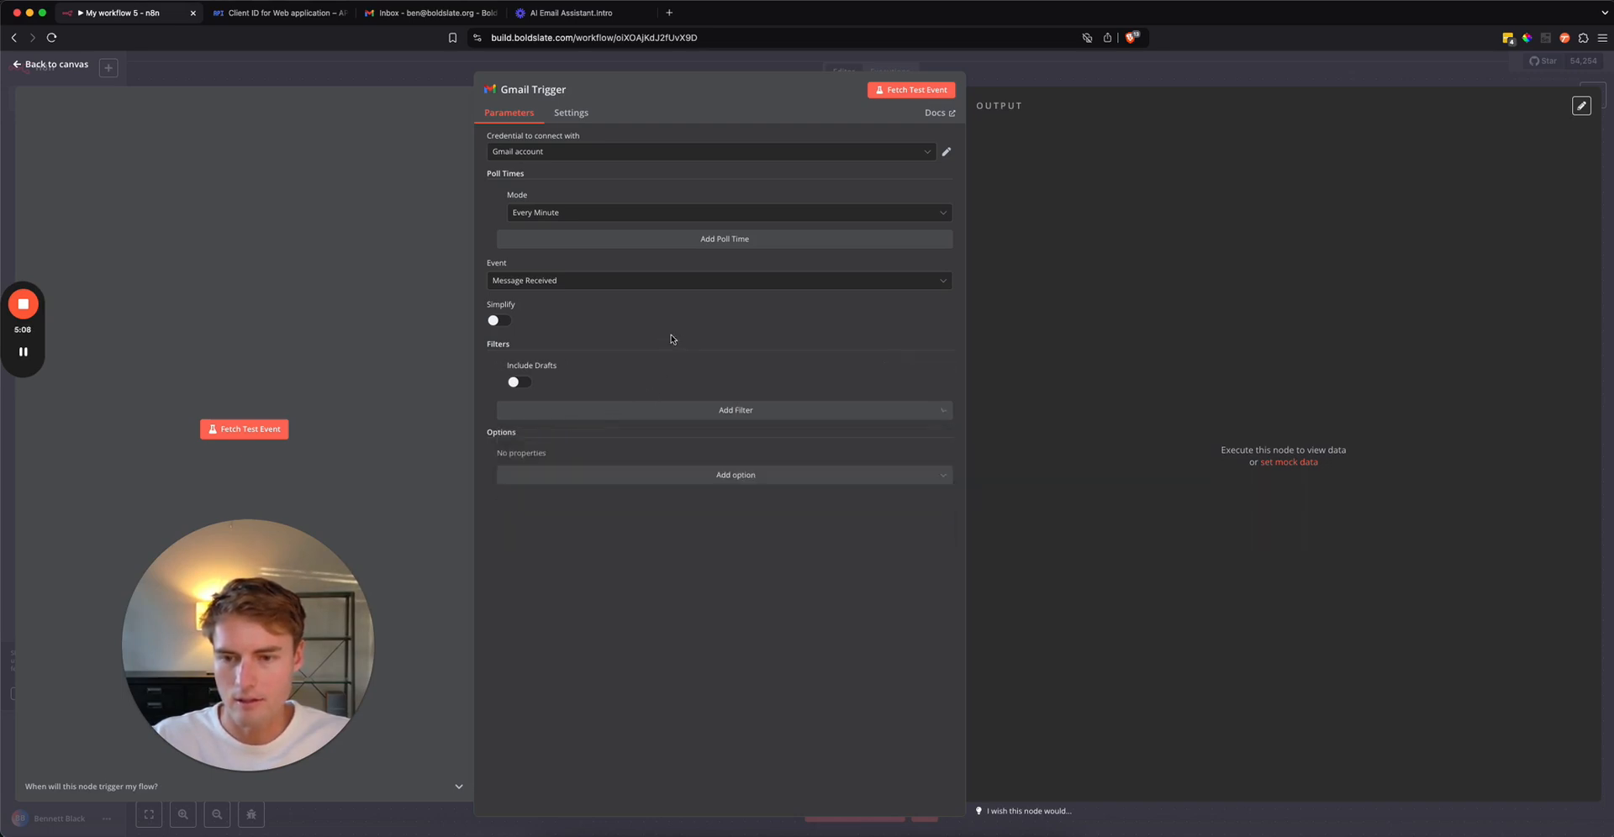
key("Escape")
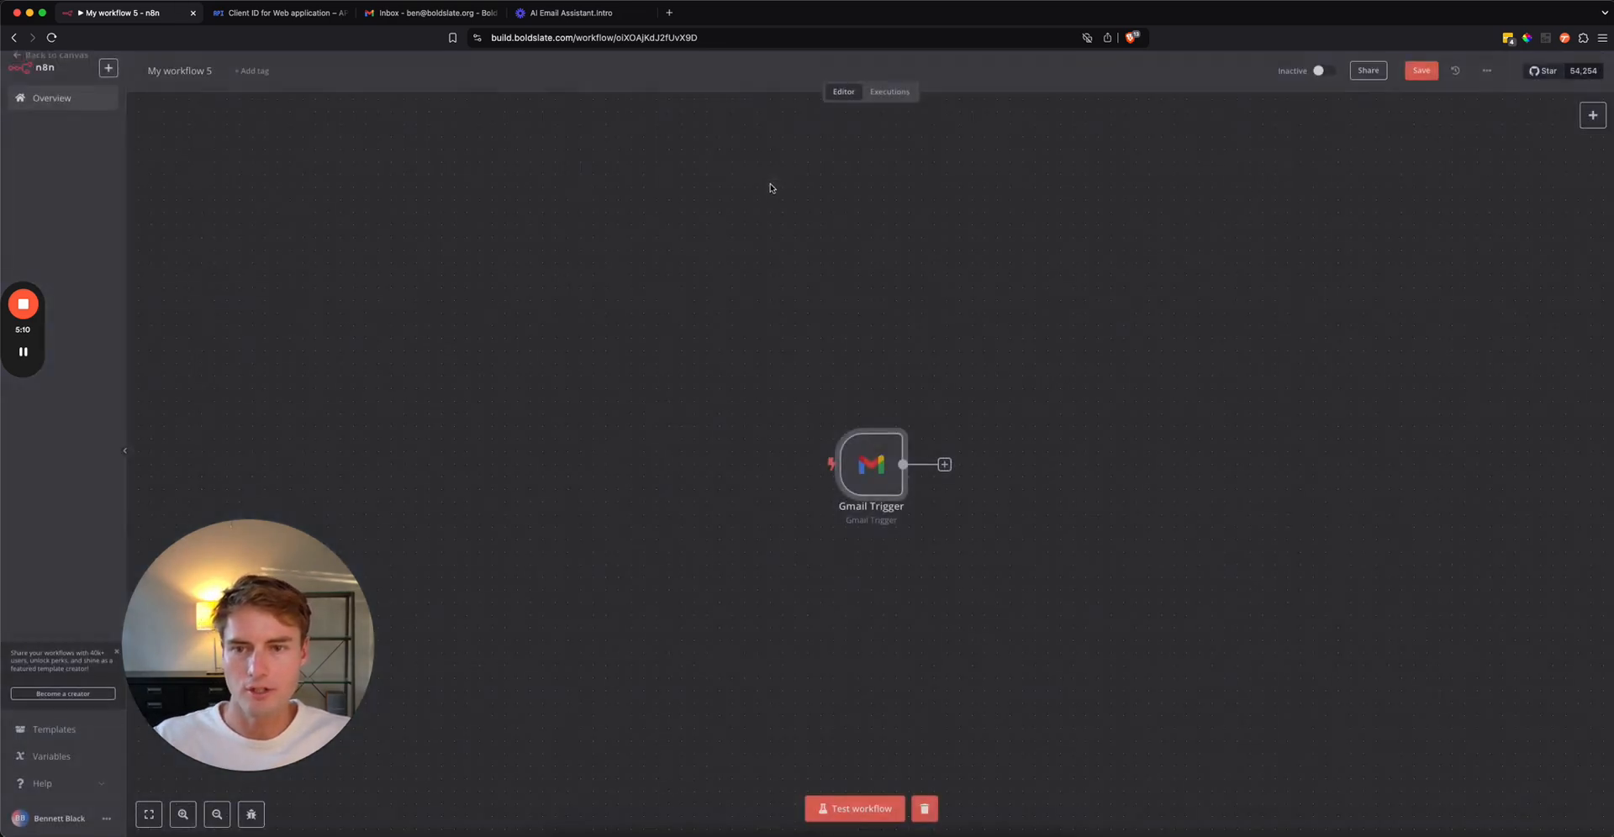
left_click(1421, 70)
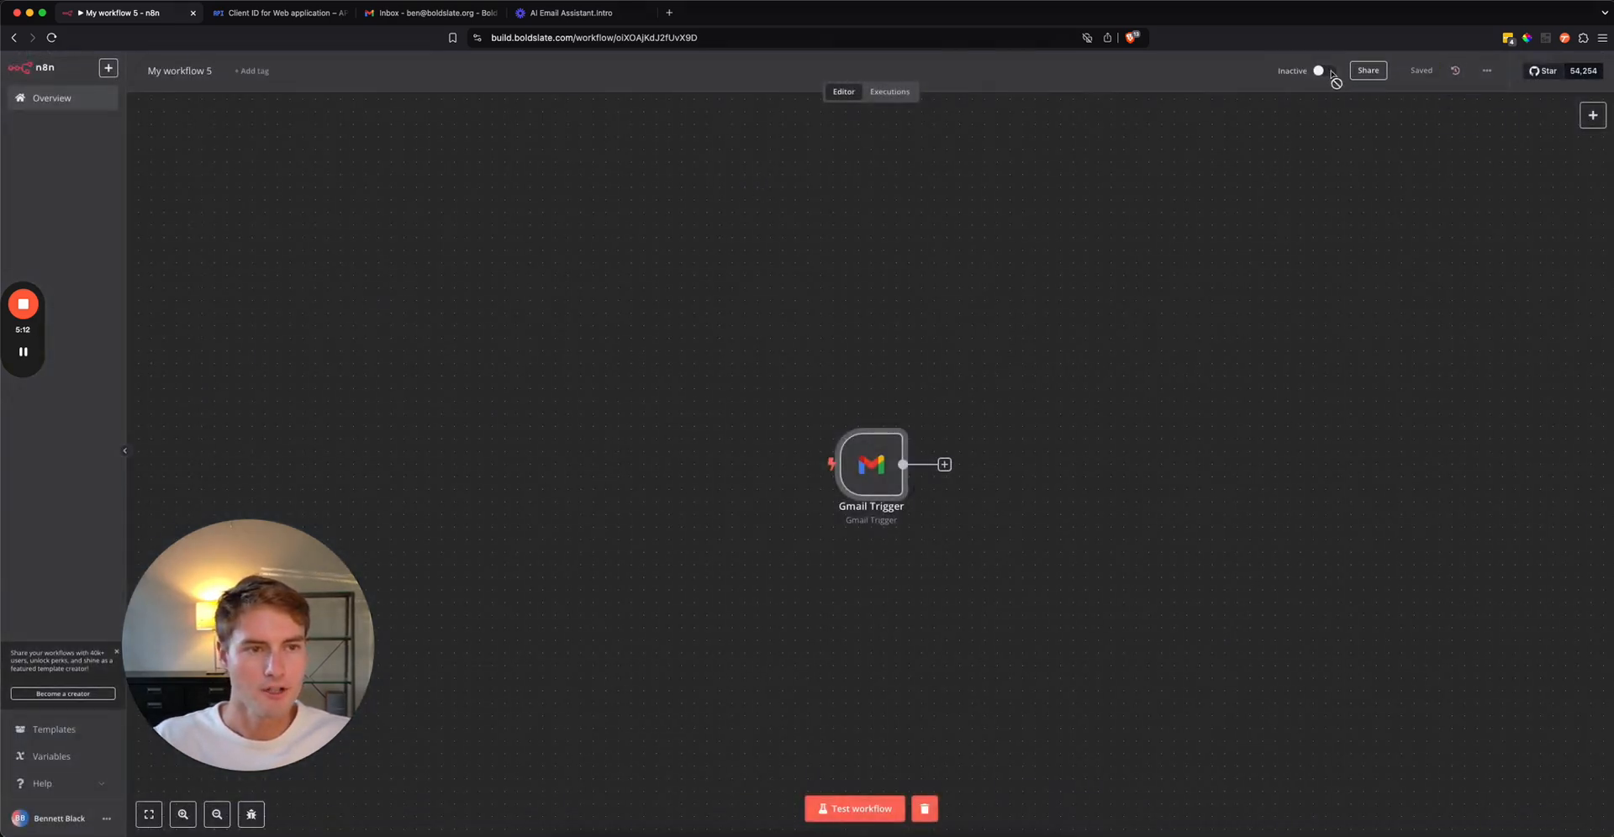
- Email yourself a 'Follow up' test message asking about the project, then return to n8n
left_click(429, 12)
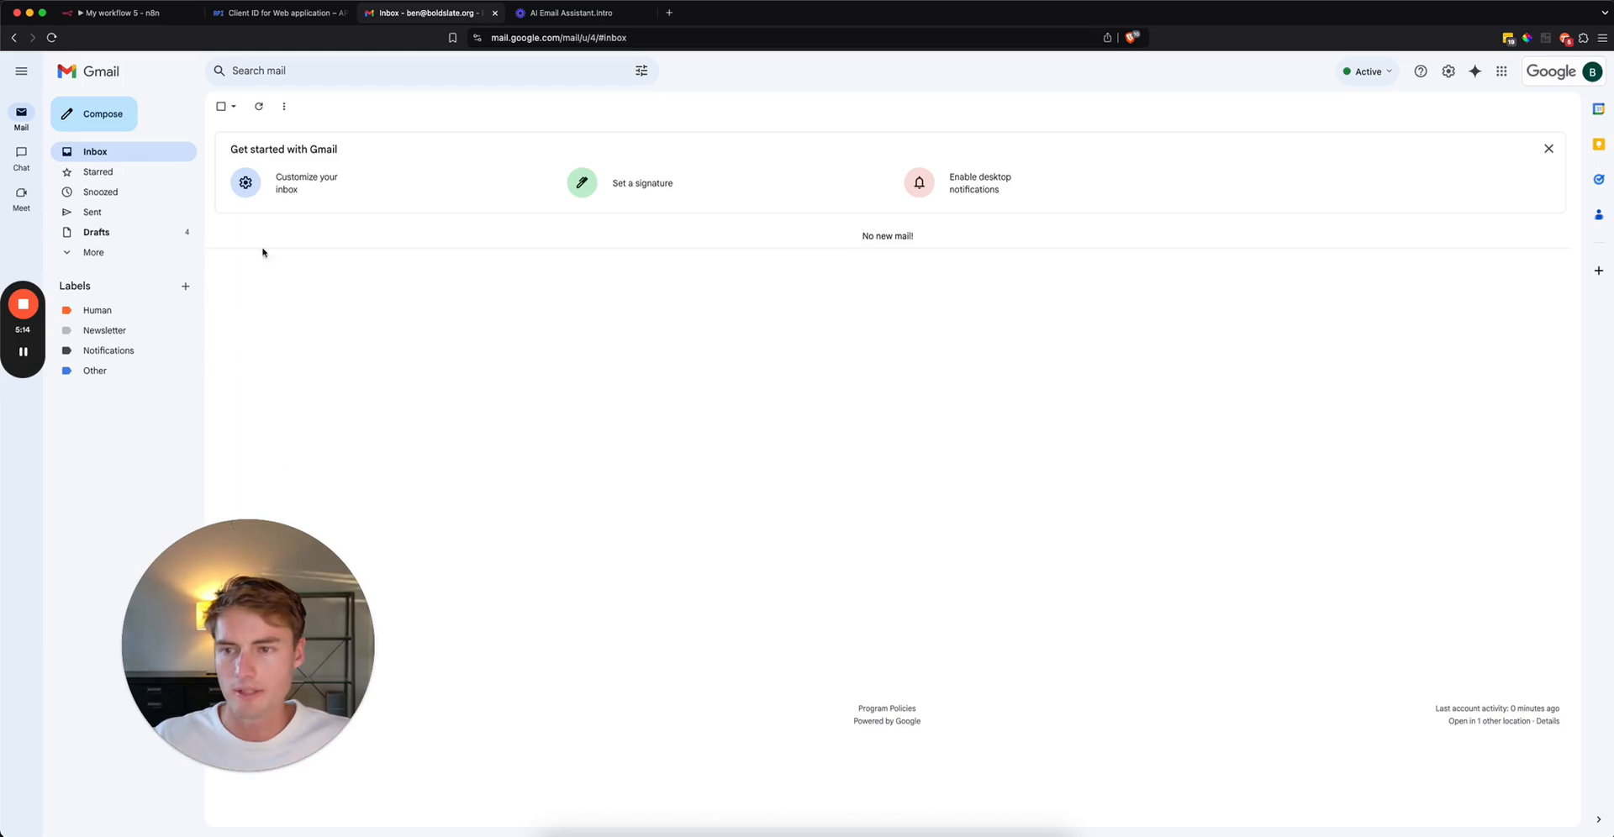
left_click(100, 118)
type("benn")
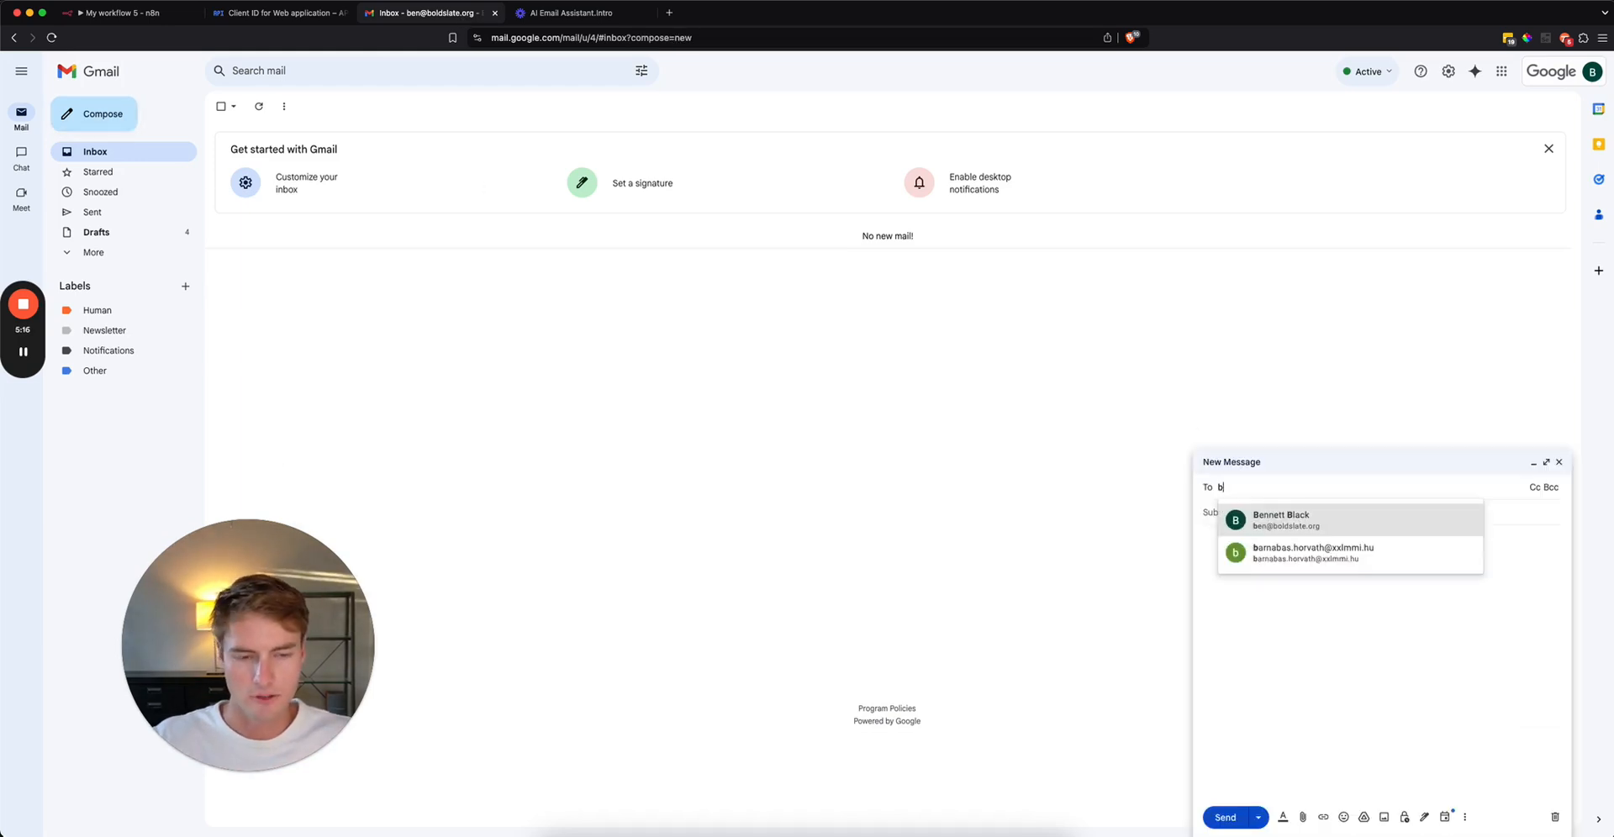
key("Tab")
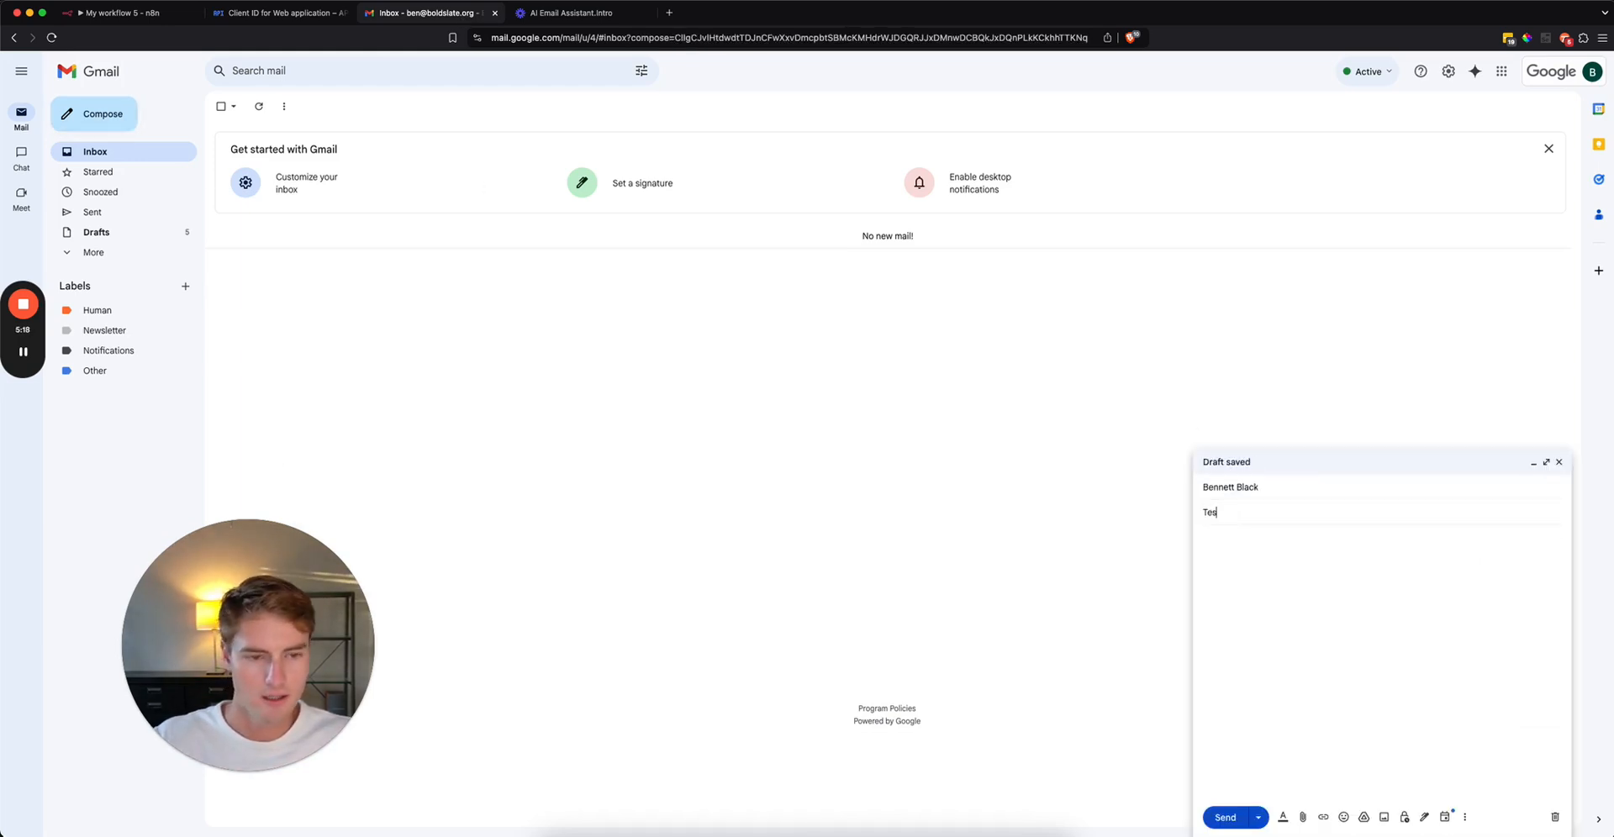
key("BackSpace")
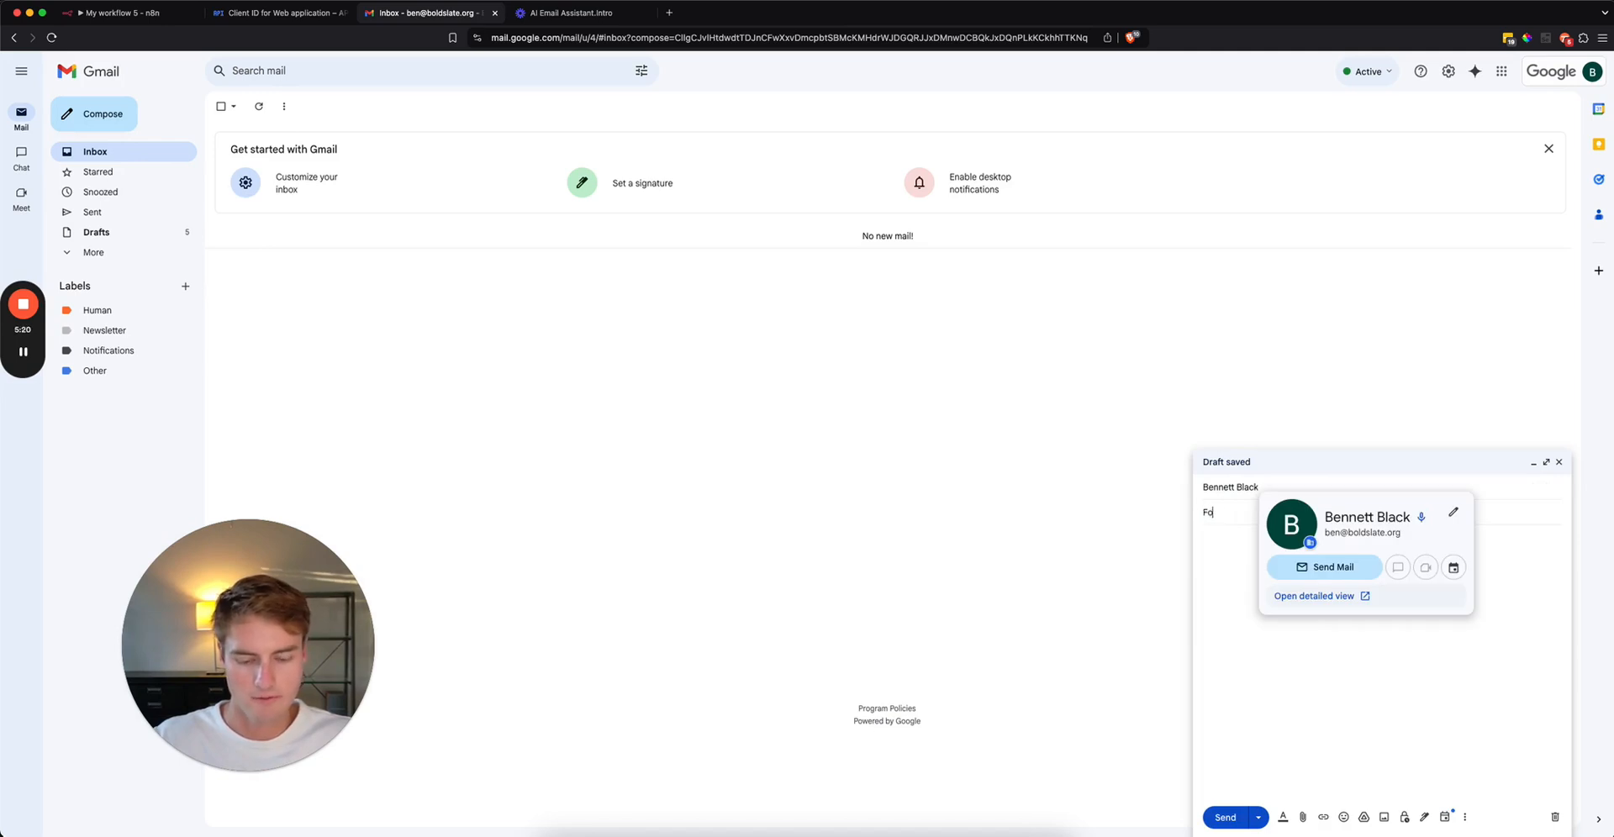
type("Hey")
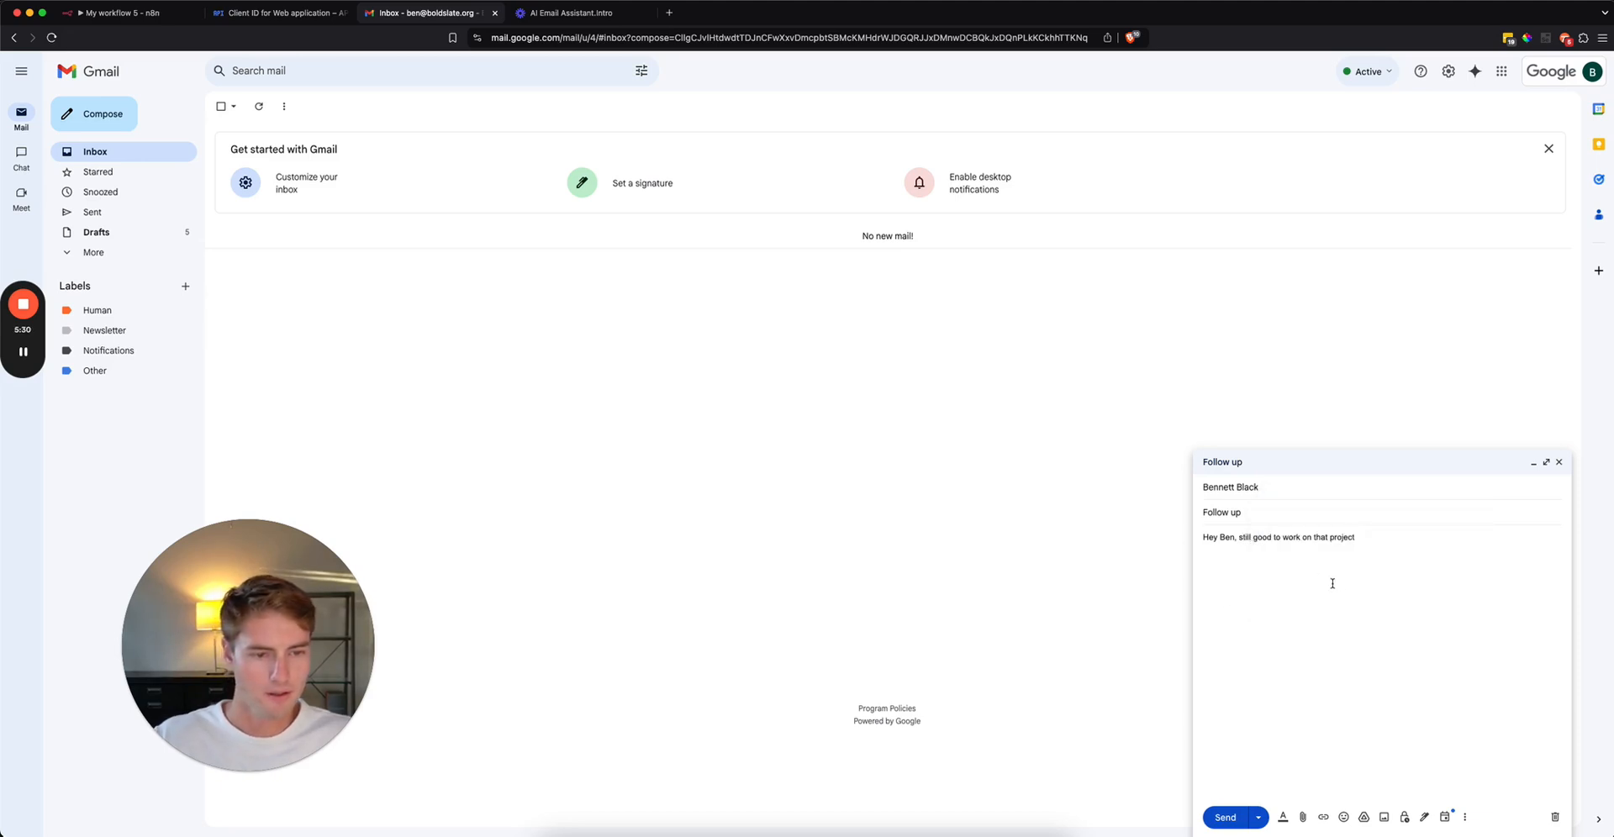
type("?")
key("super+Return")
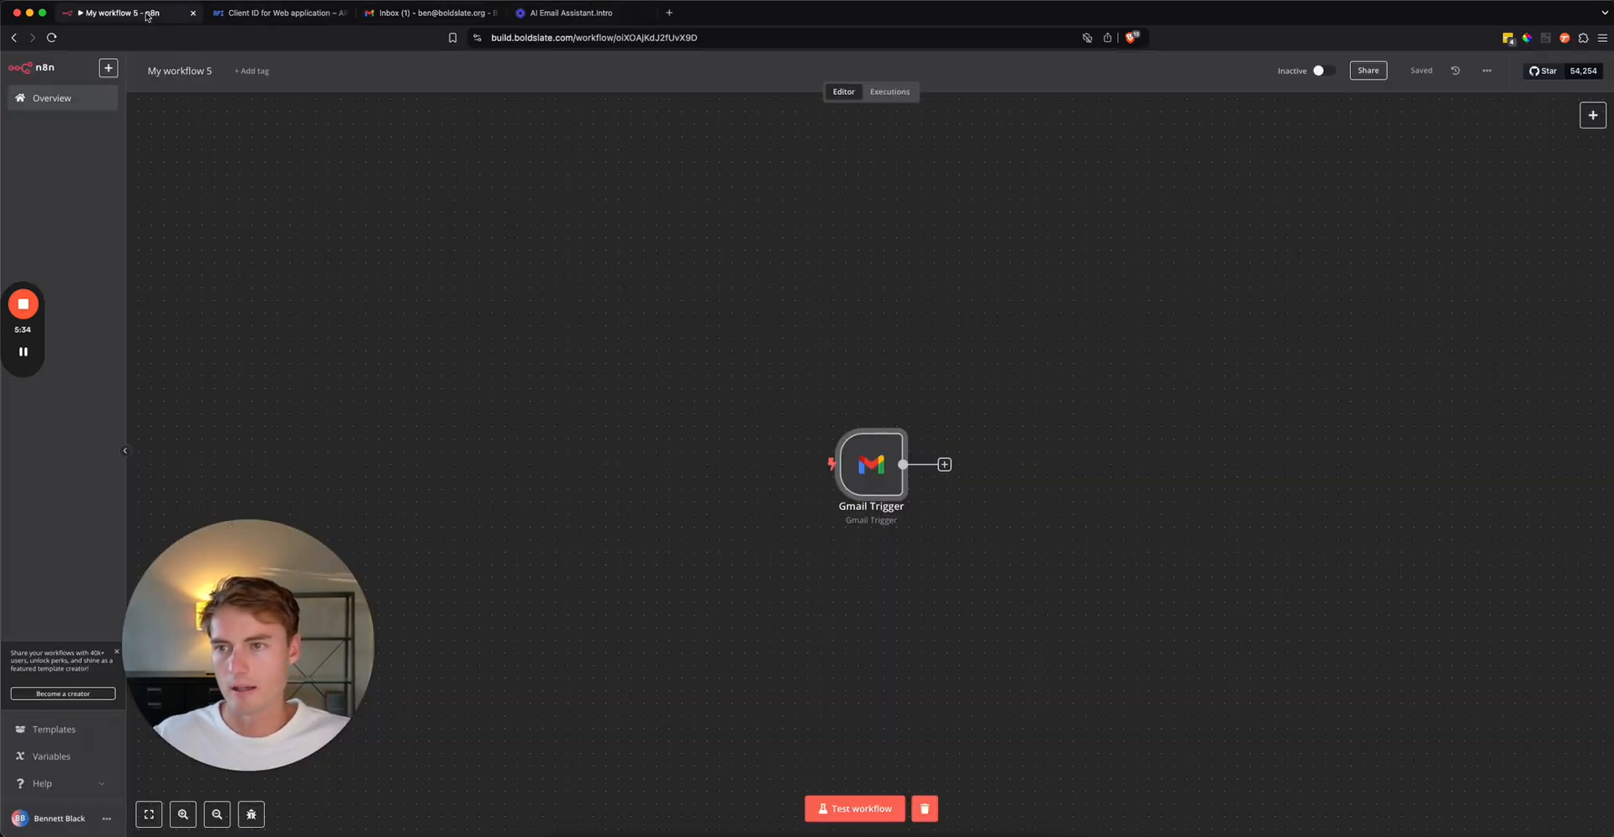
left_click(122, 13)
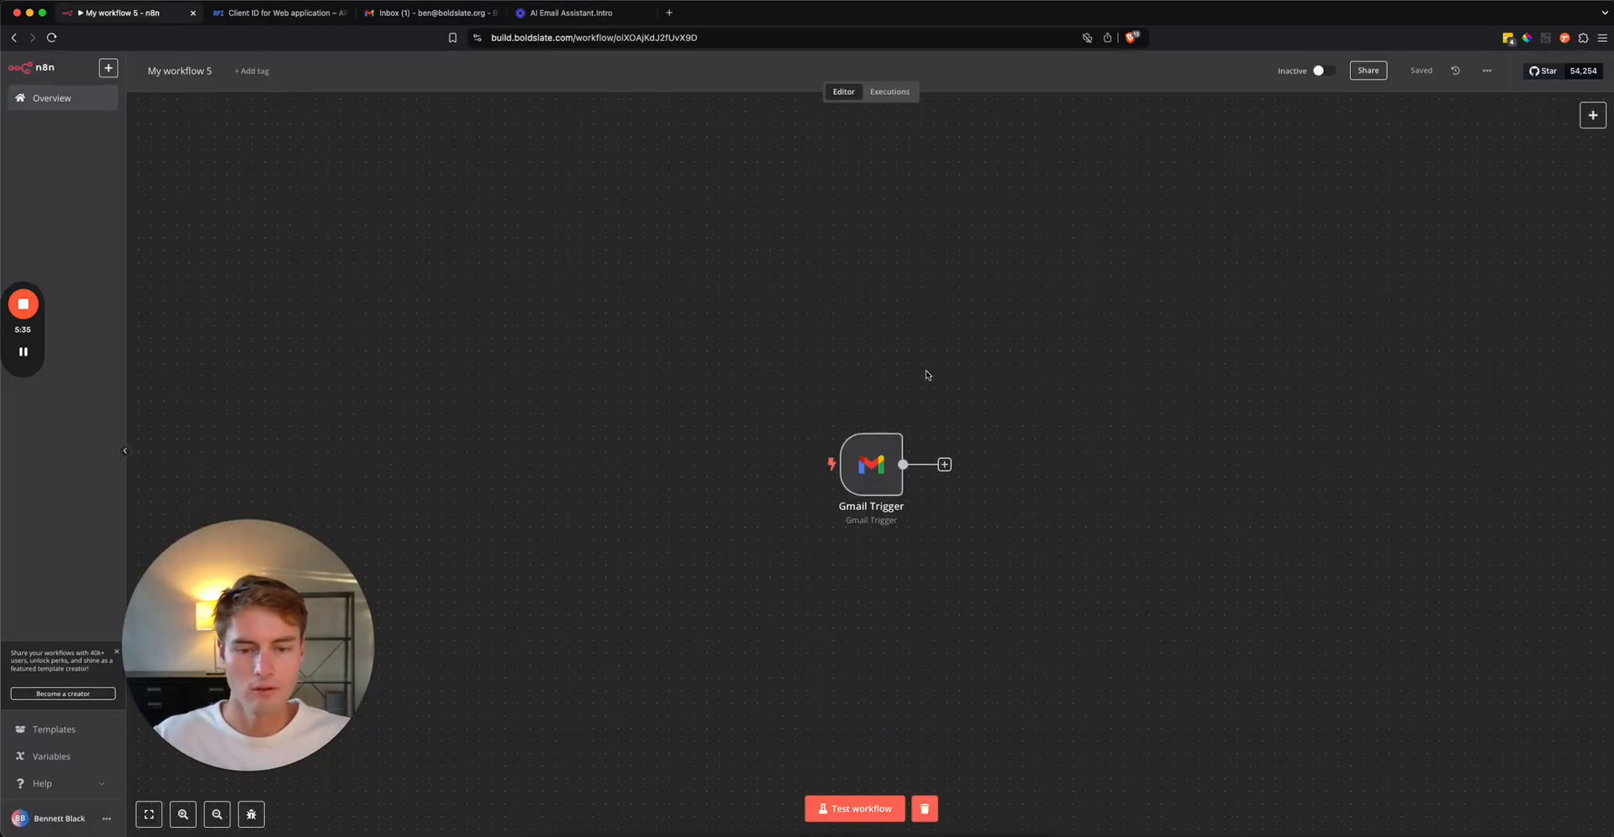
- Test the workflow and inspect the new email fetched by the Gmail Trigger
left_click(857, 808)
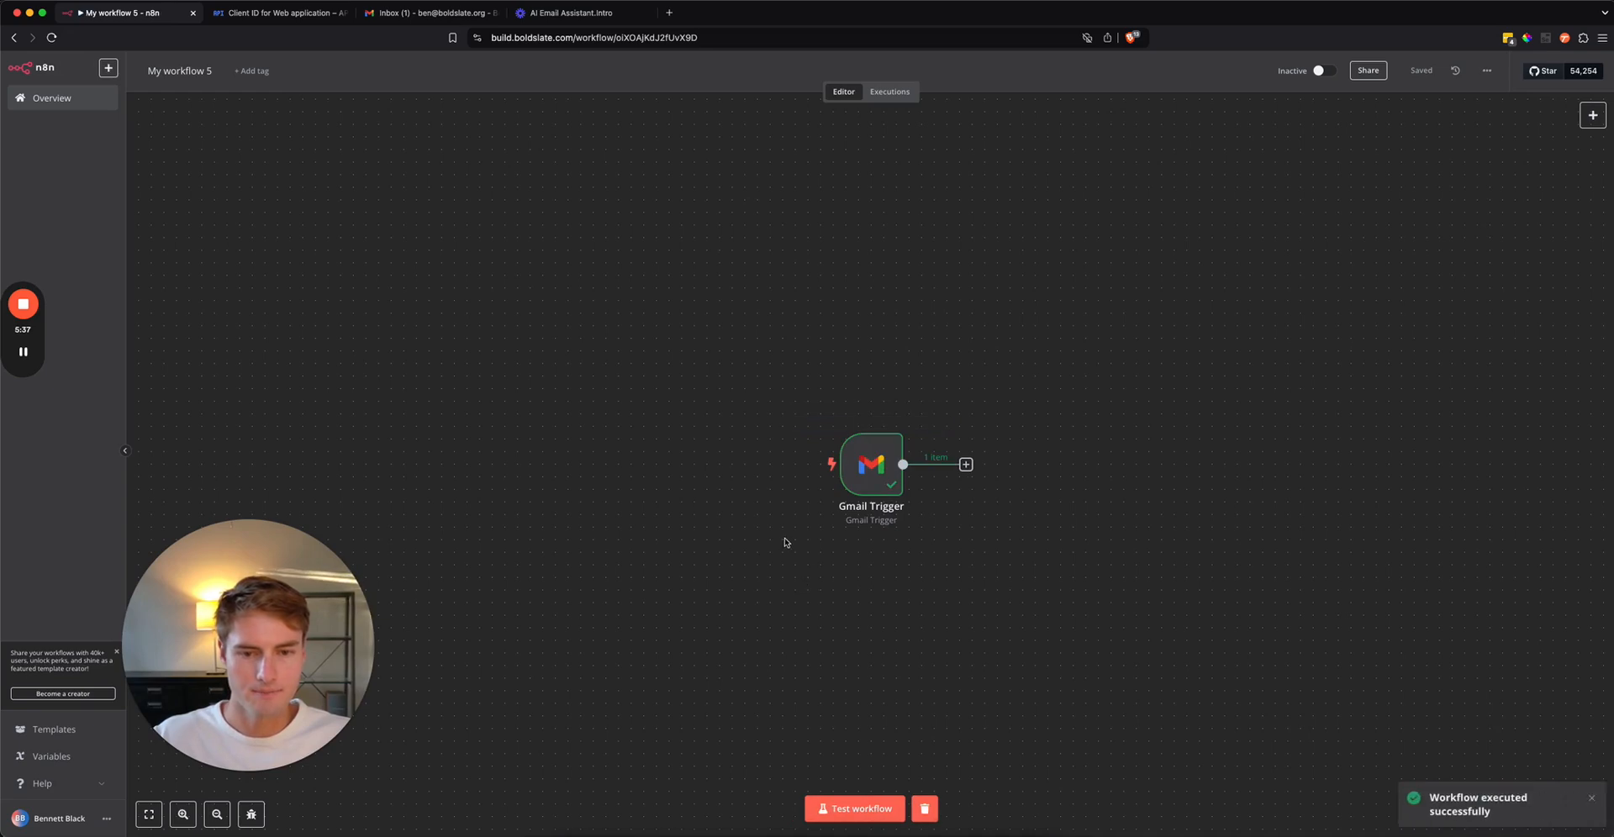
double_click(876, 495)
scroll(1089, 432, "down", 4)
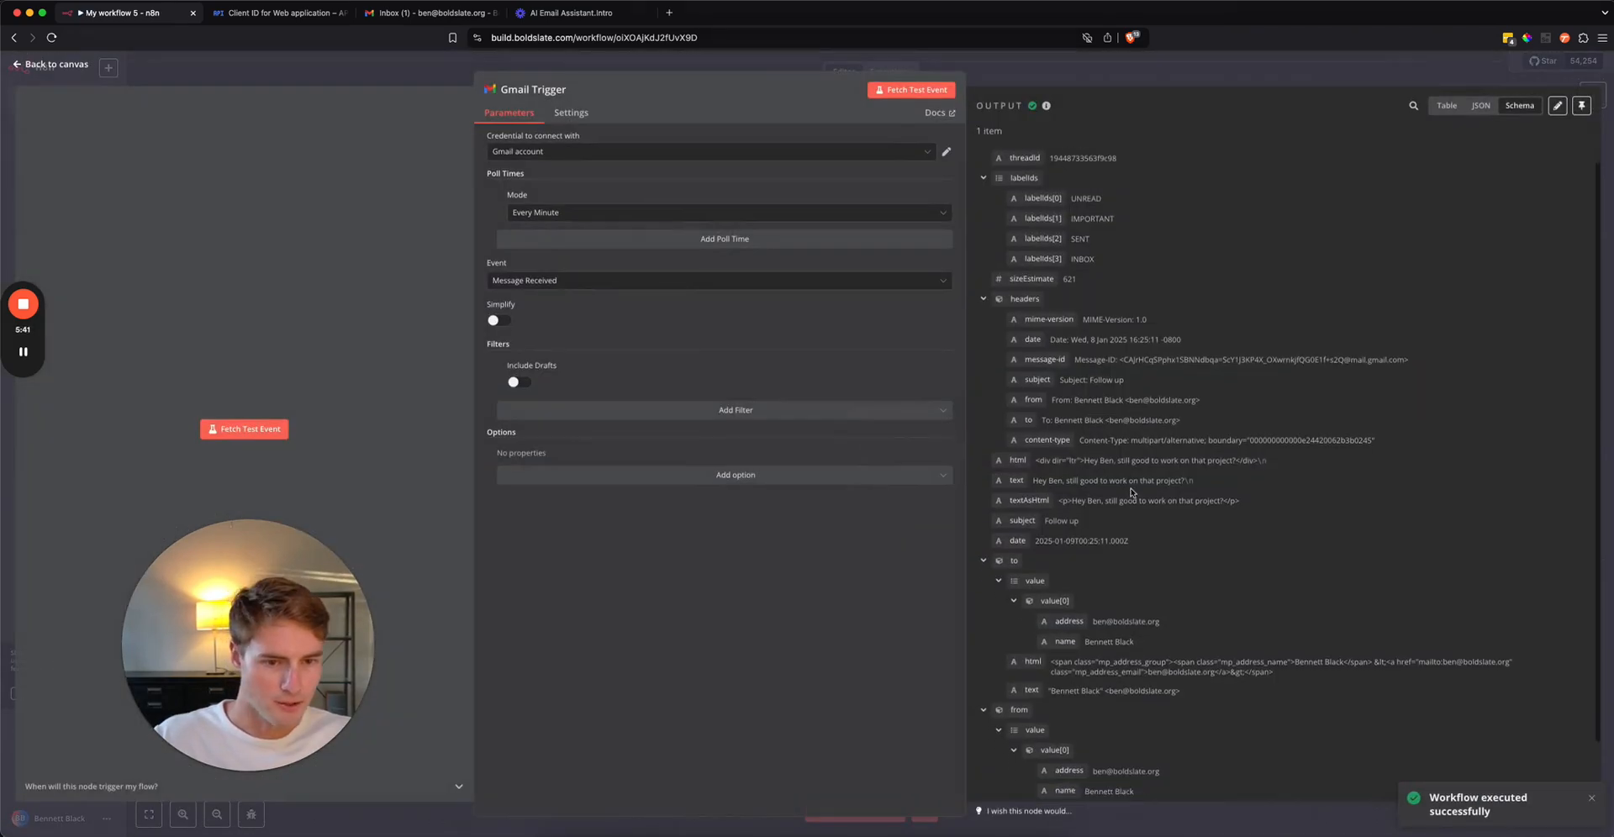
left_click_drag(1084, 421, 1231, 420)
left_click(1236, 423)
key("Escape")
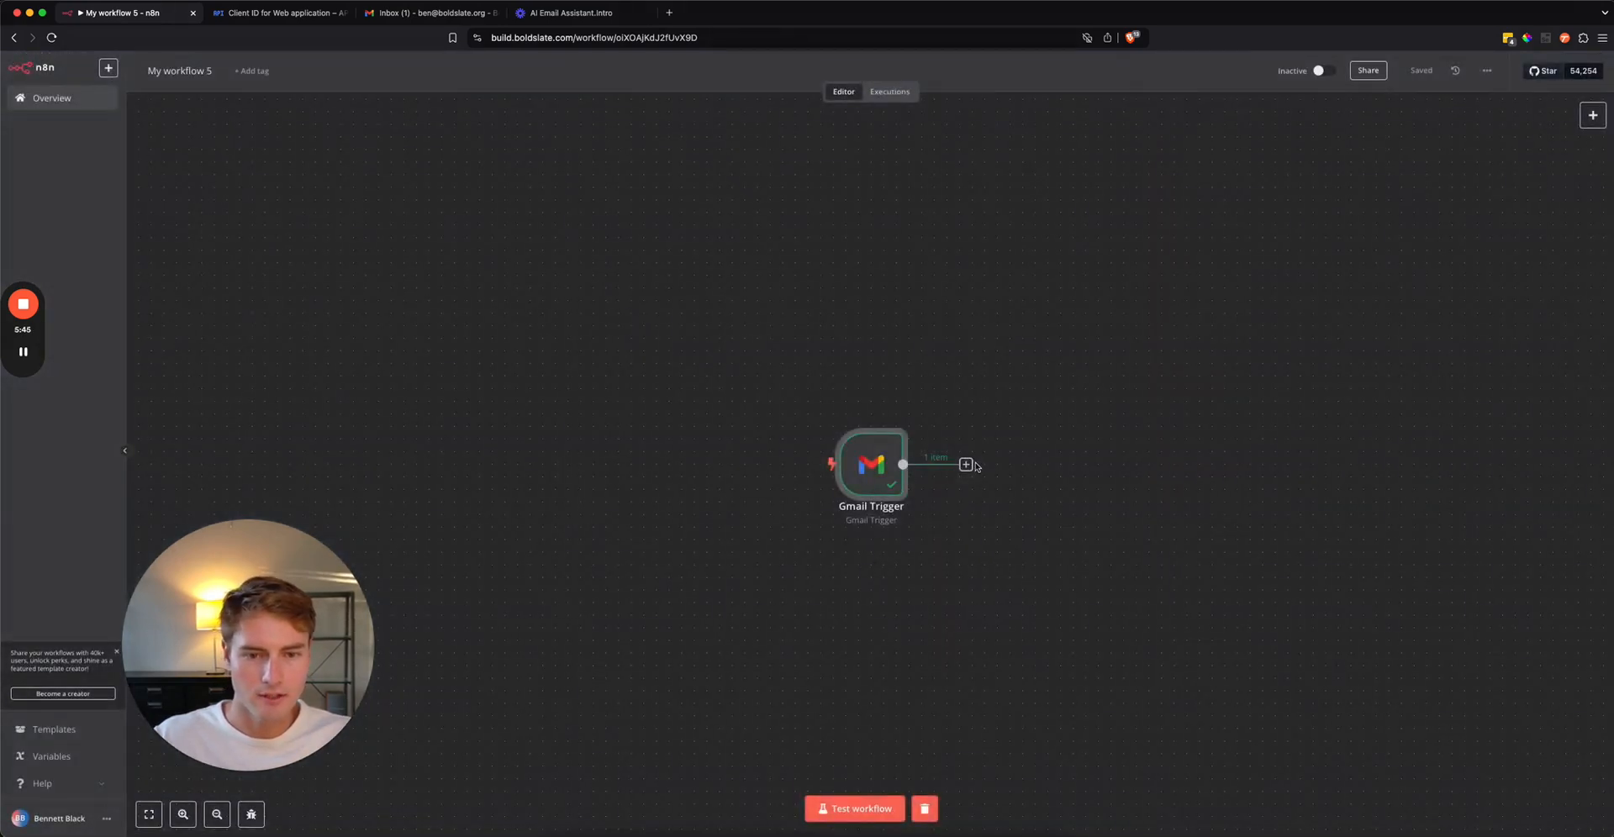
- Add an Advanced AI Text Classifier node after the Gmail Trigger
left_click(966, 465)
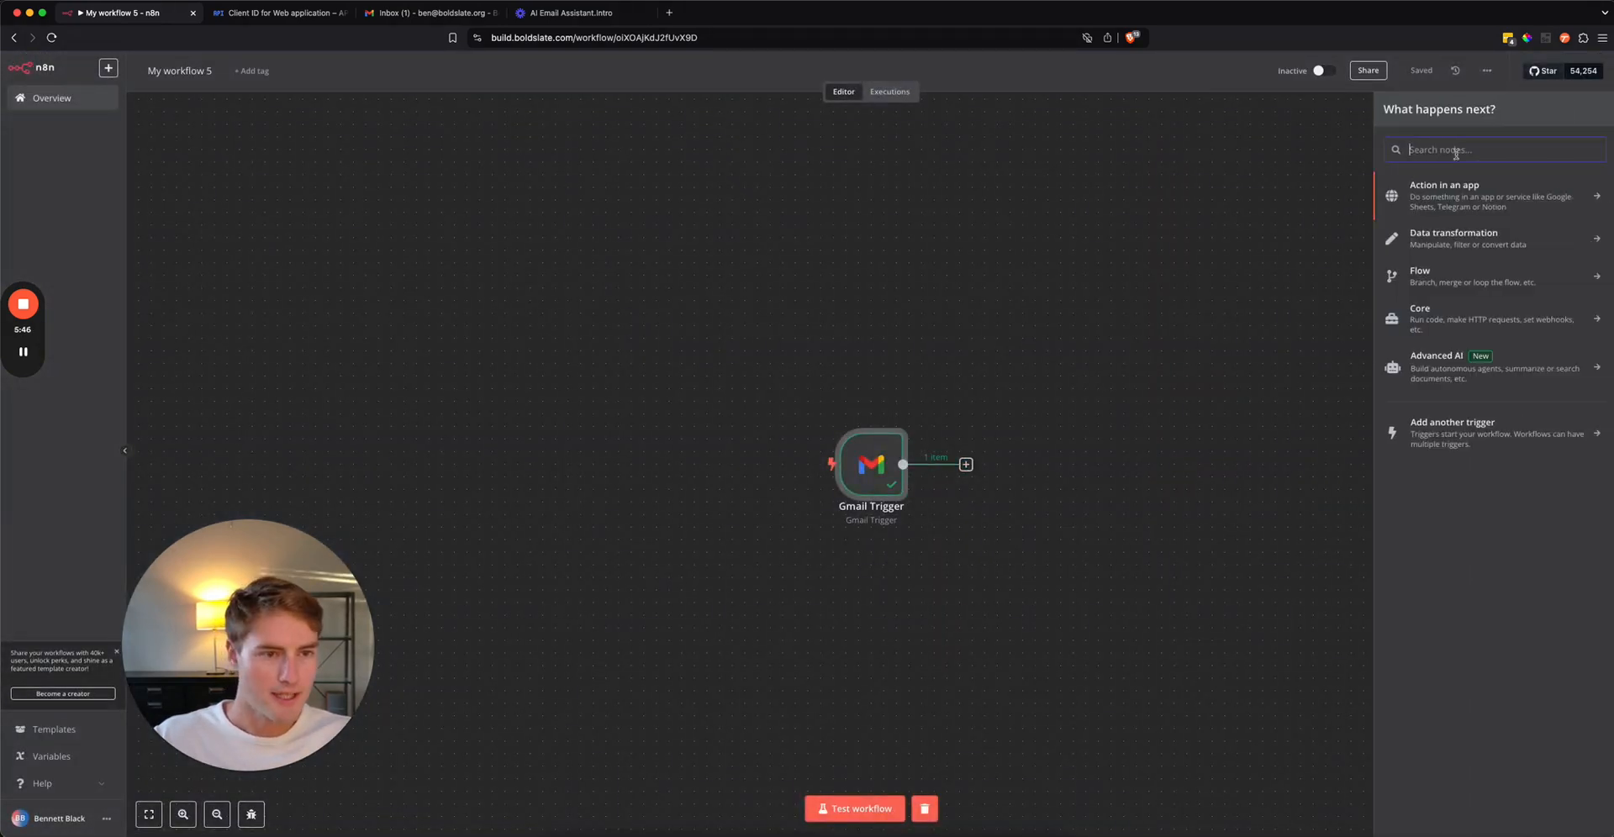
left_click(1447, 367)
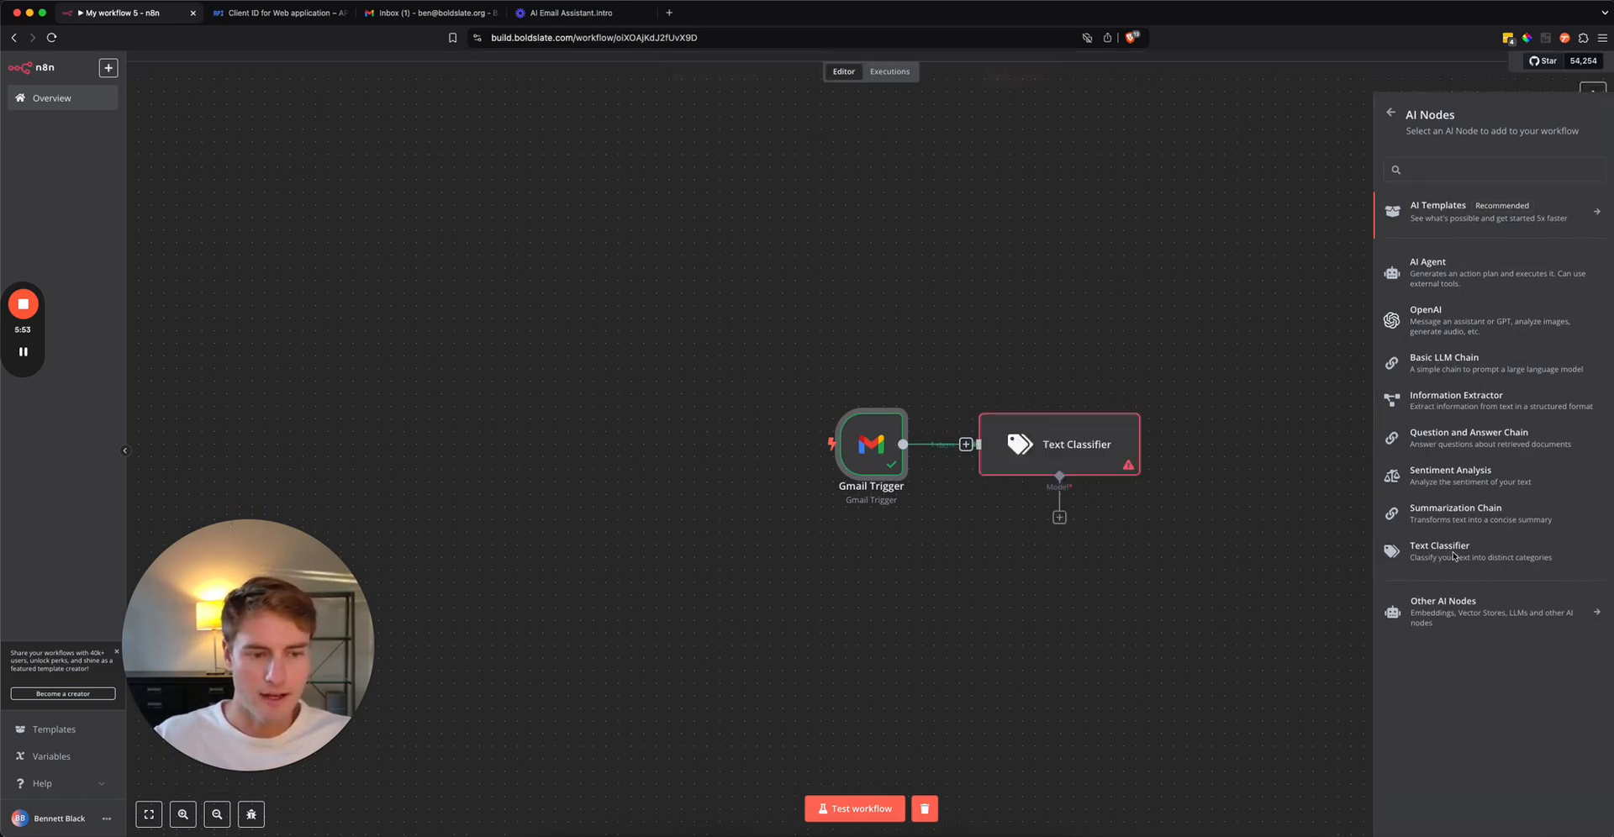
left_click(1439, 551)
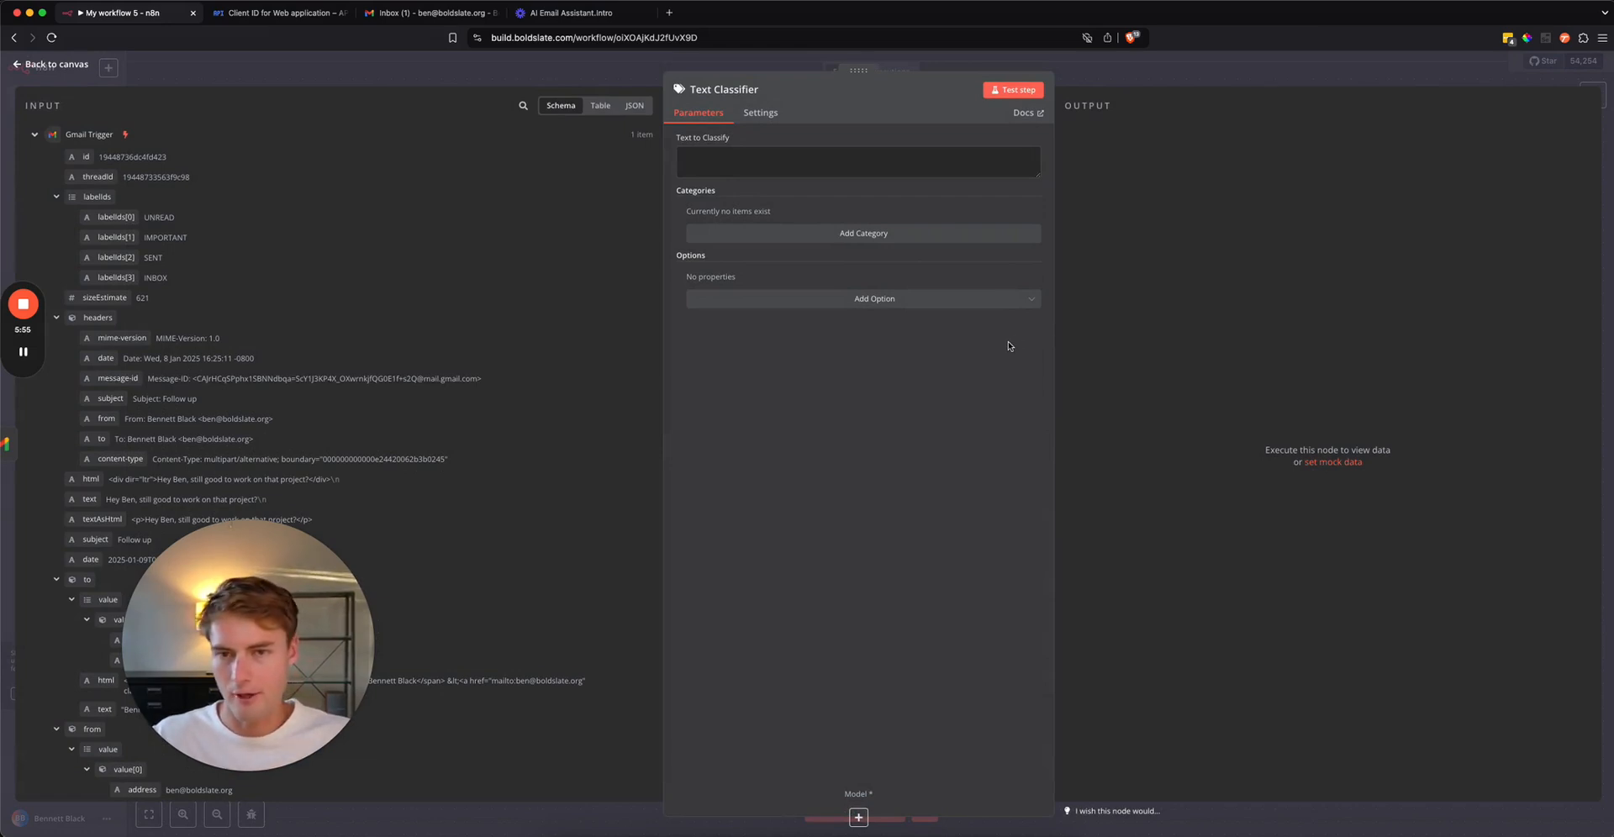
- Fill Text to Classify with the email's headers.subject field followed by its text field
left_click(736, 168)
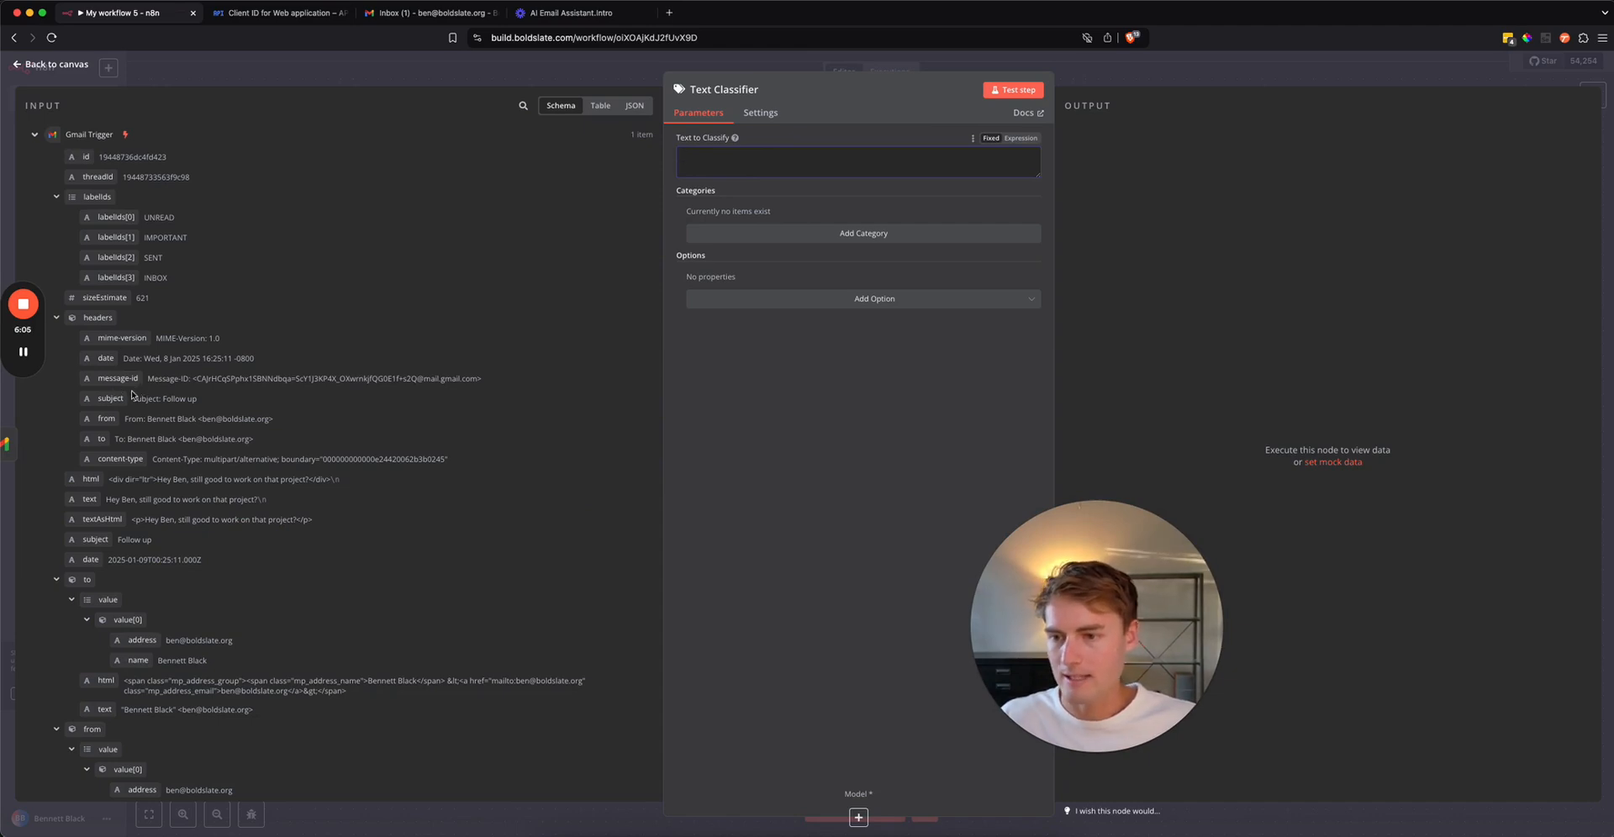
left_click_drag(118, 400, 740, 173)
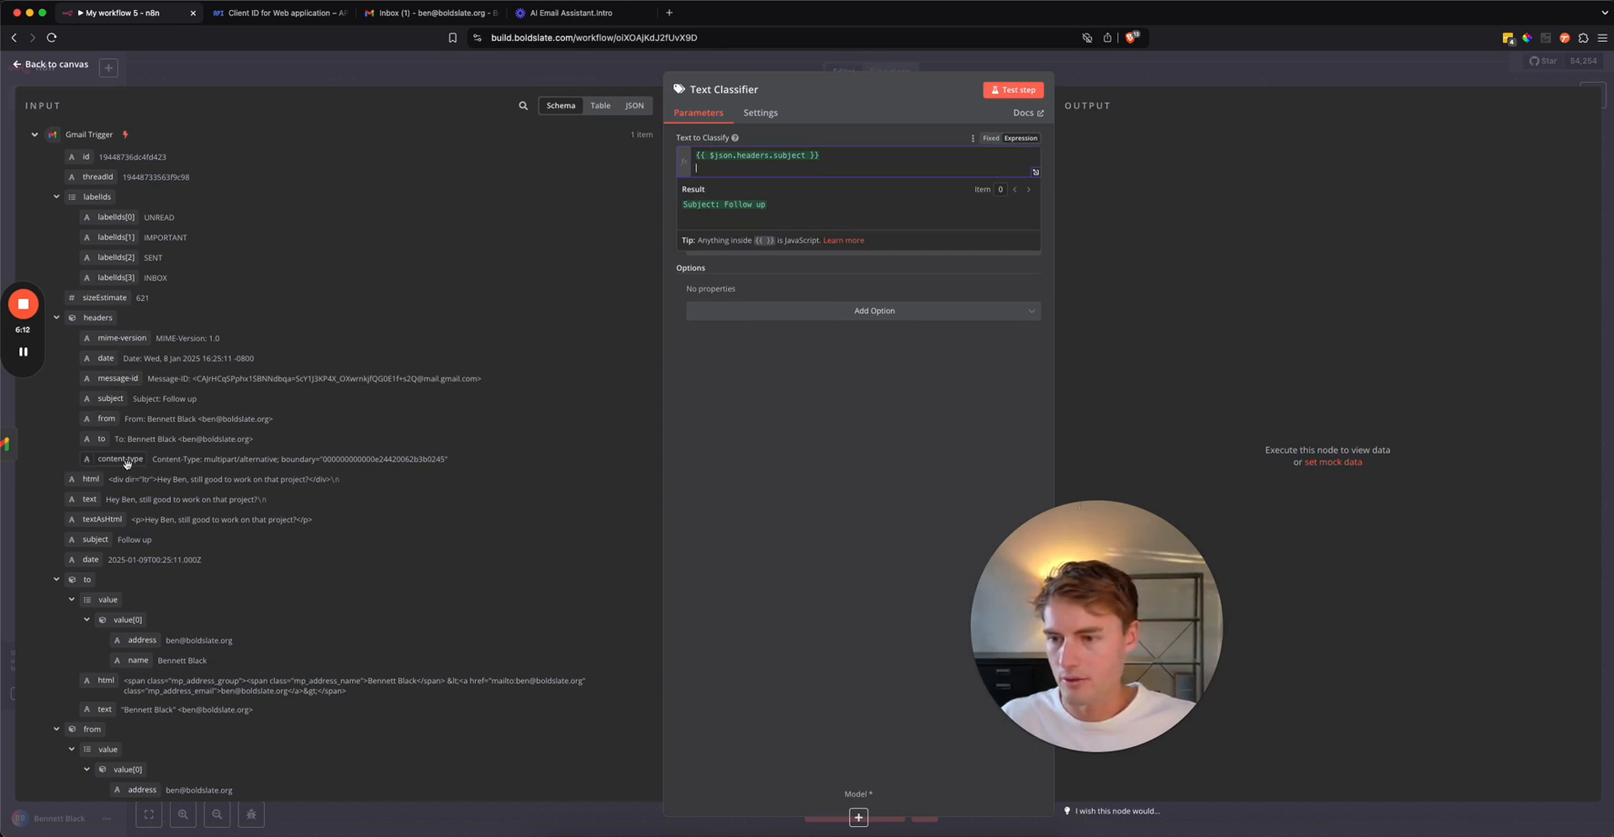
left_click_drag(89, 499, 747, 177)
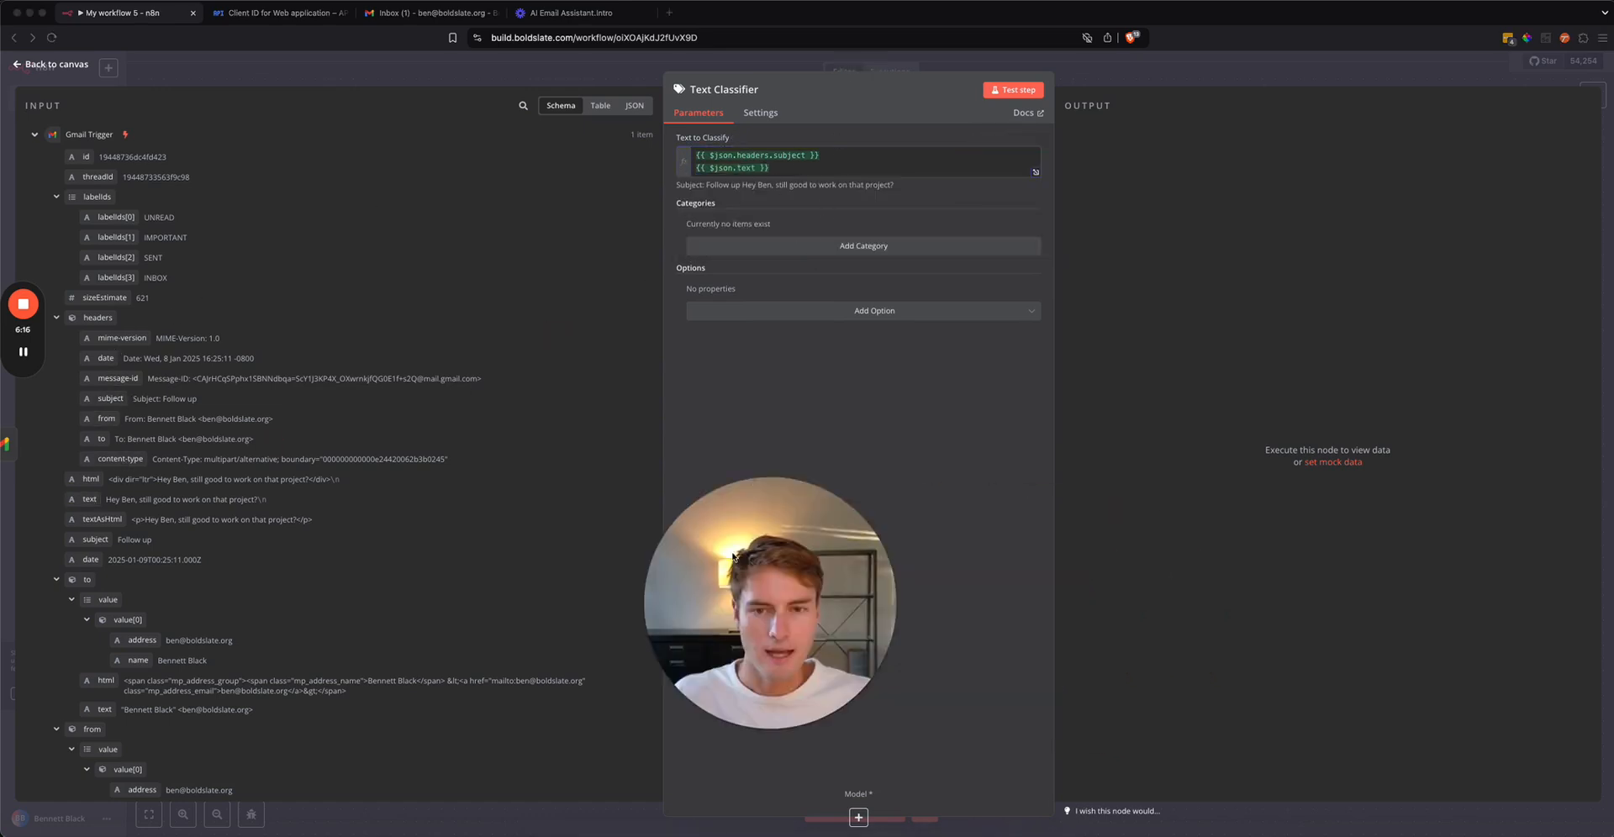
- Add a Human category described as emails that should be responded to, not newsletters
left_click(842, 246)
left_click(842, 244)
left_click(429, 13)
left_click(139, 14)
mouse_move(743, 266)
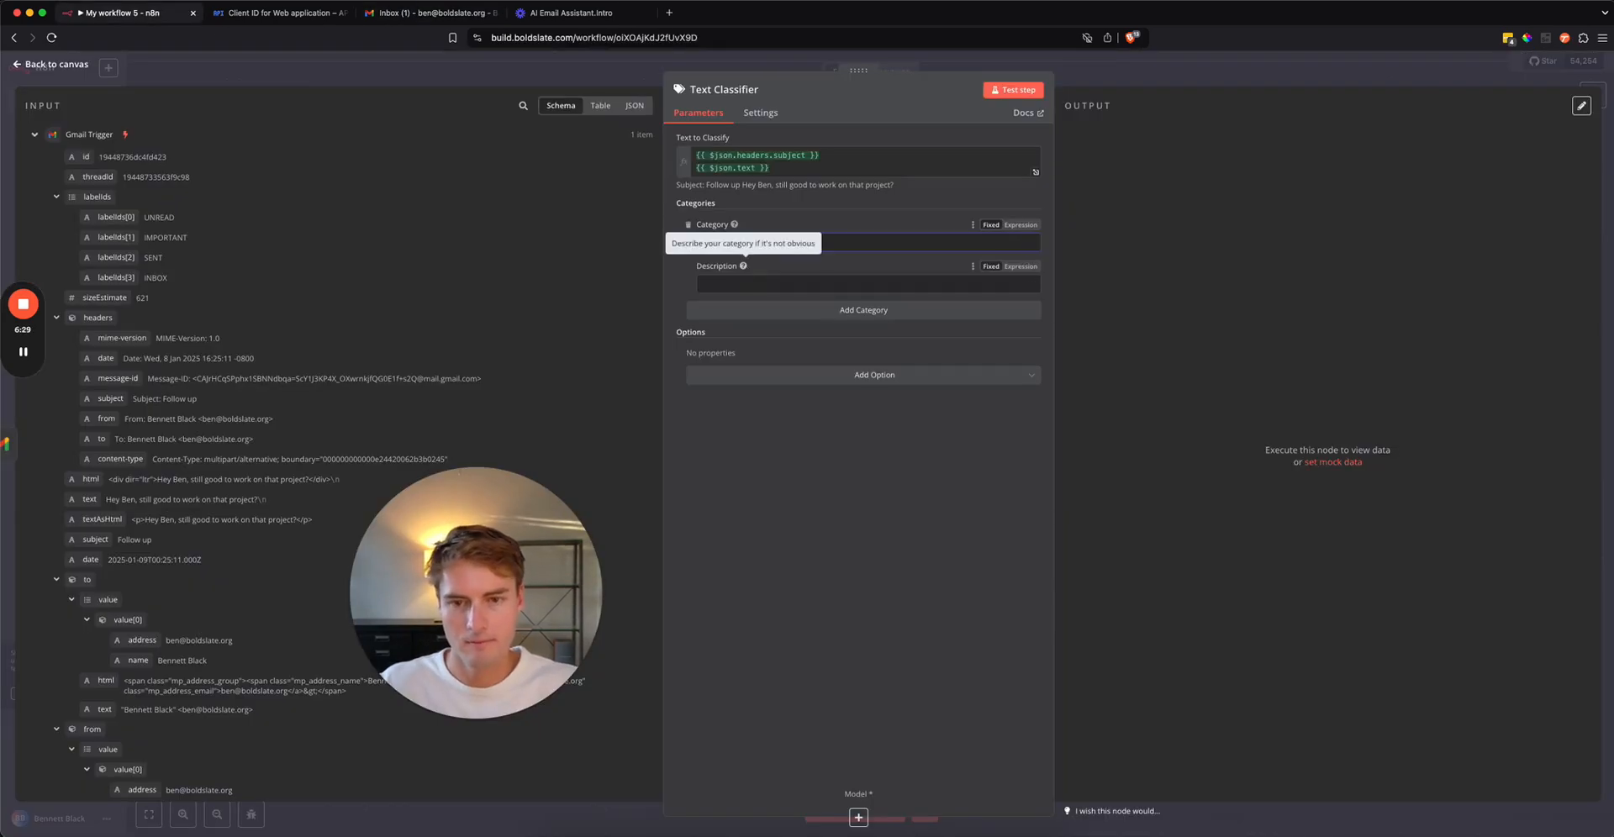
type("Human")
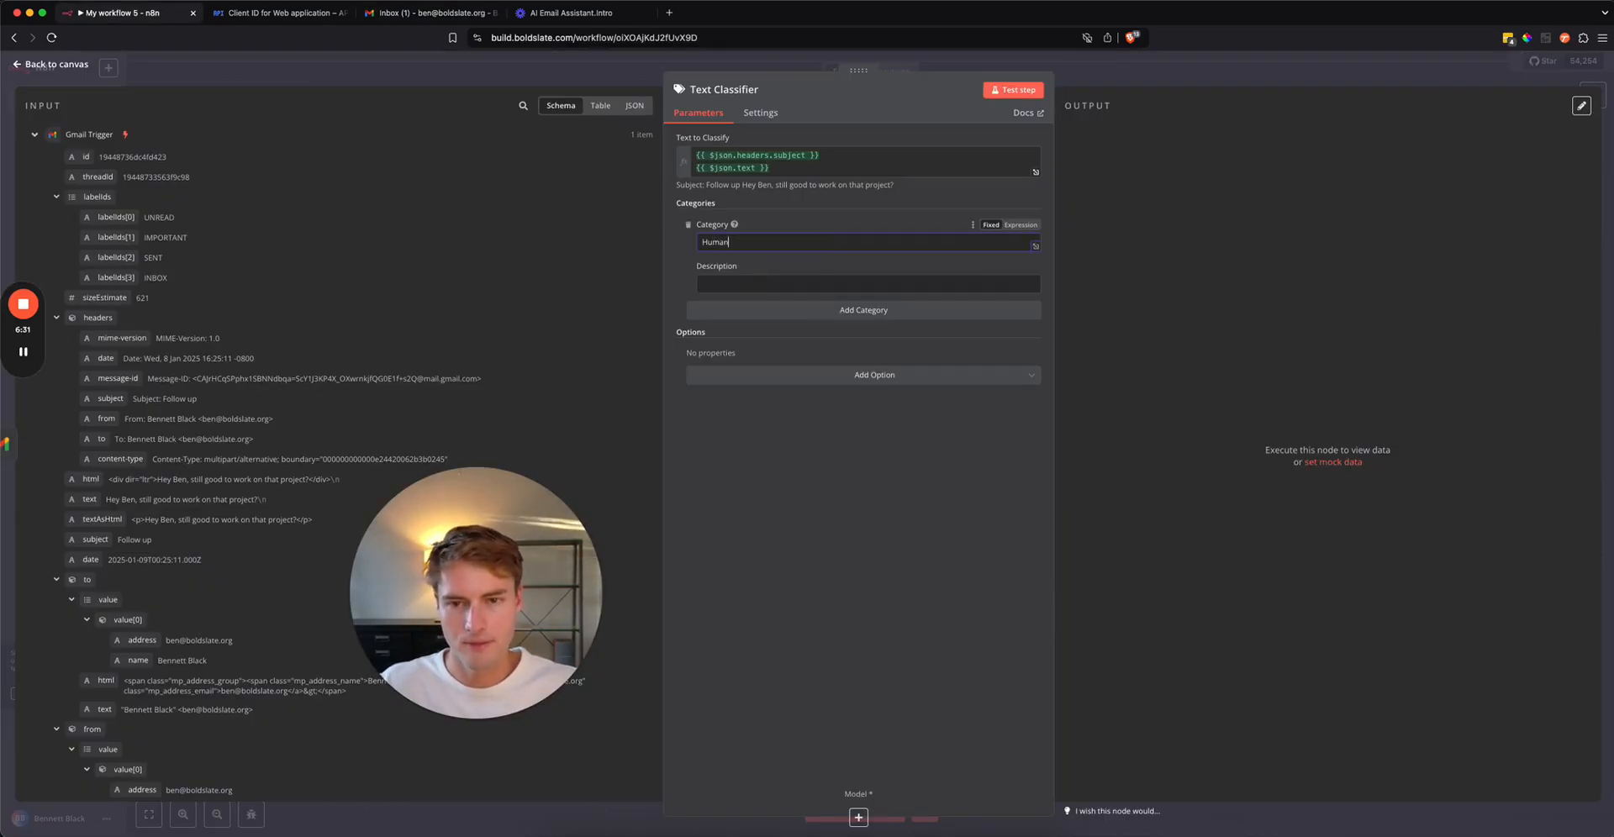
key("Tab")
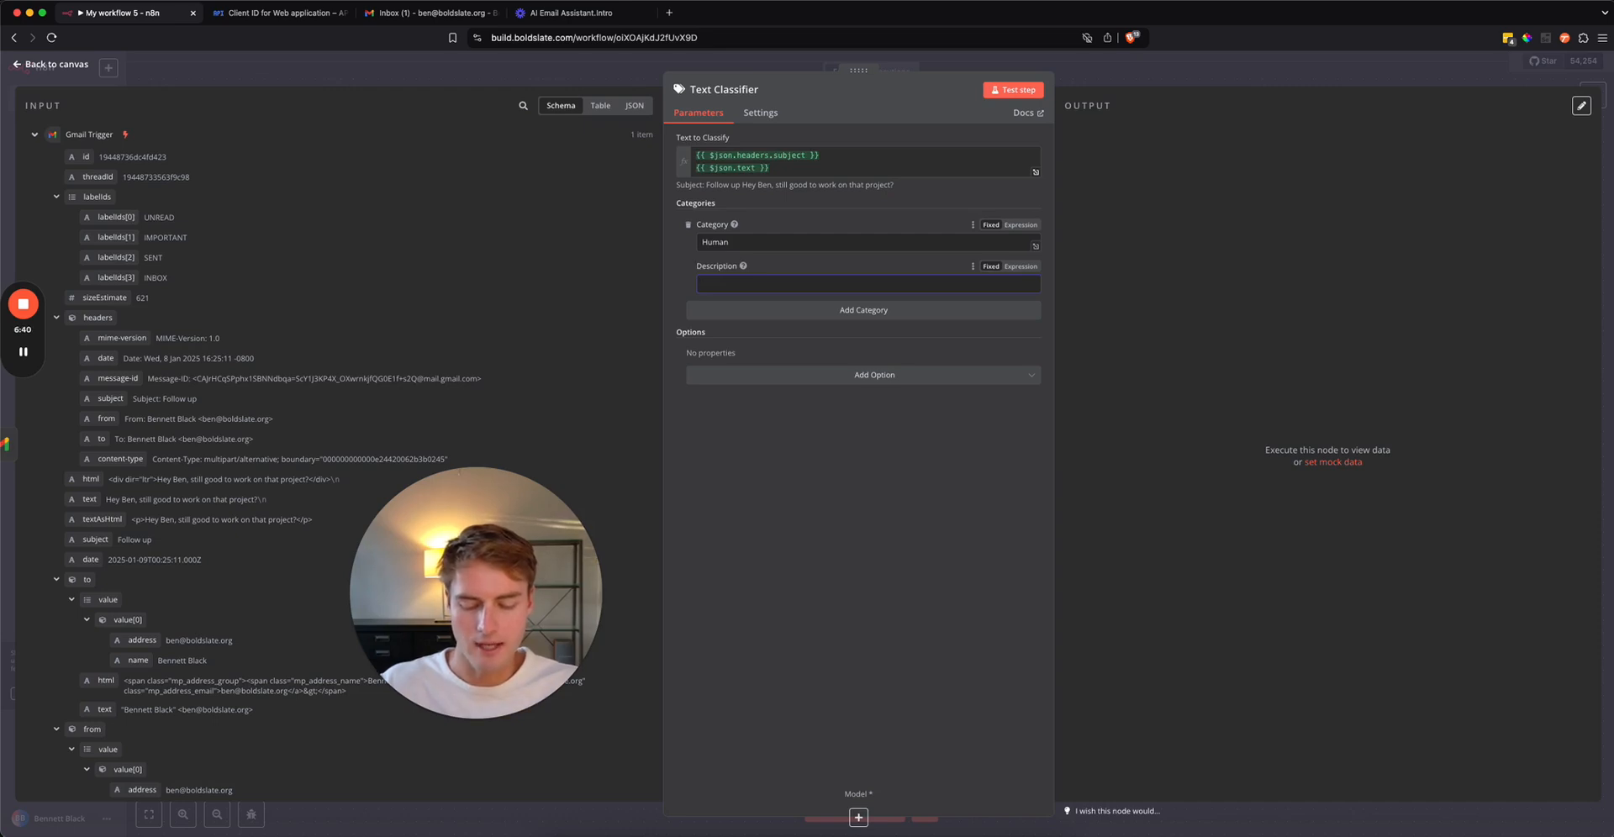
type("If the email")
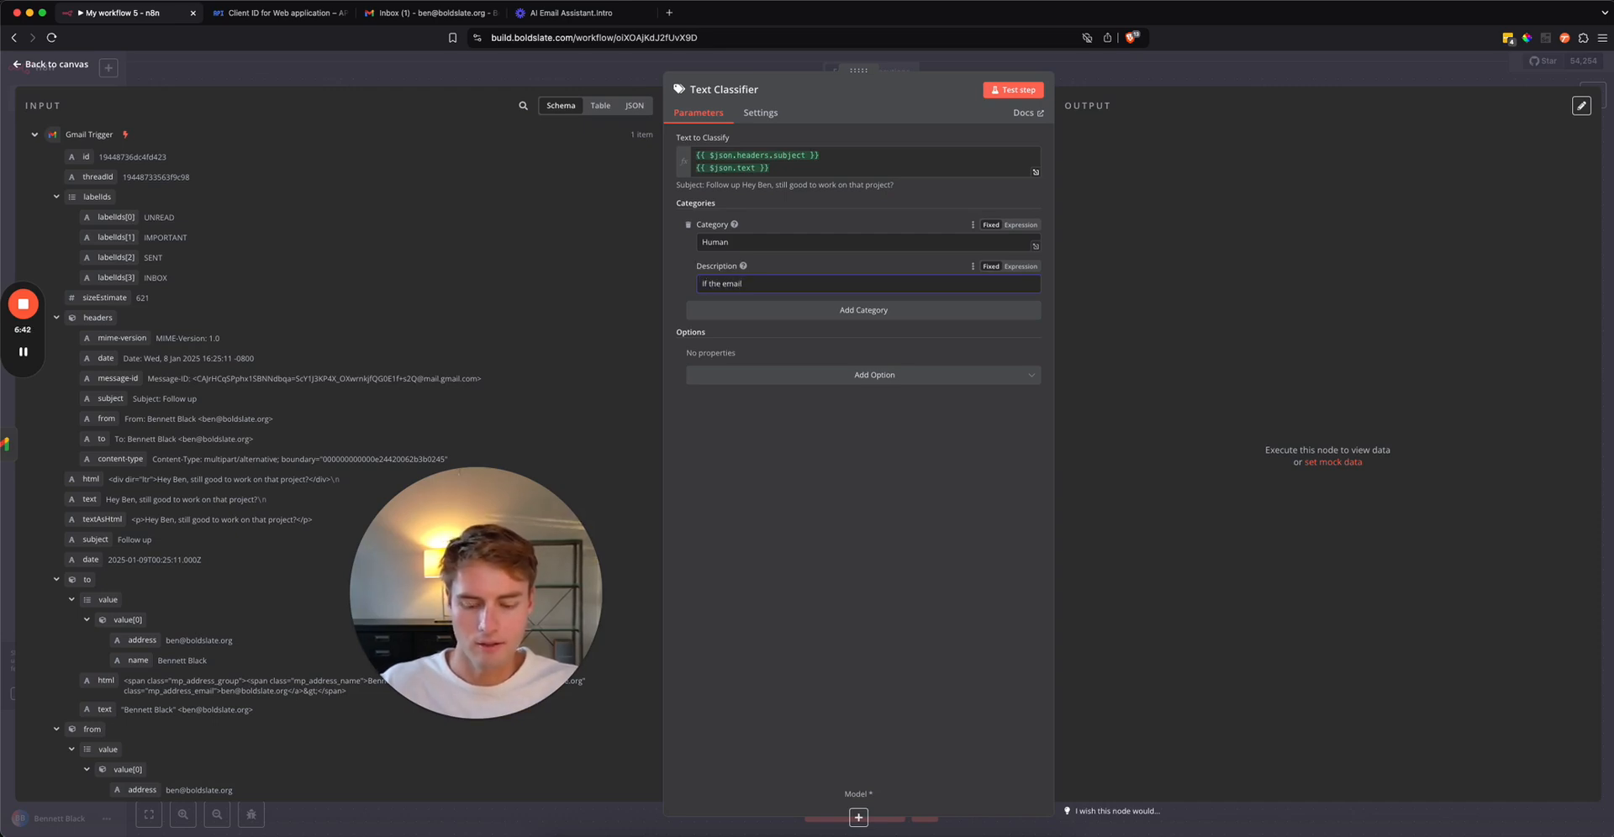
type(" requires a response and")
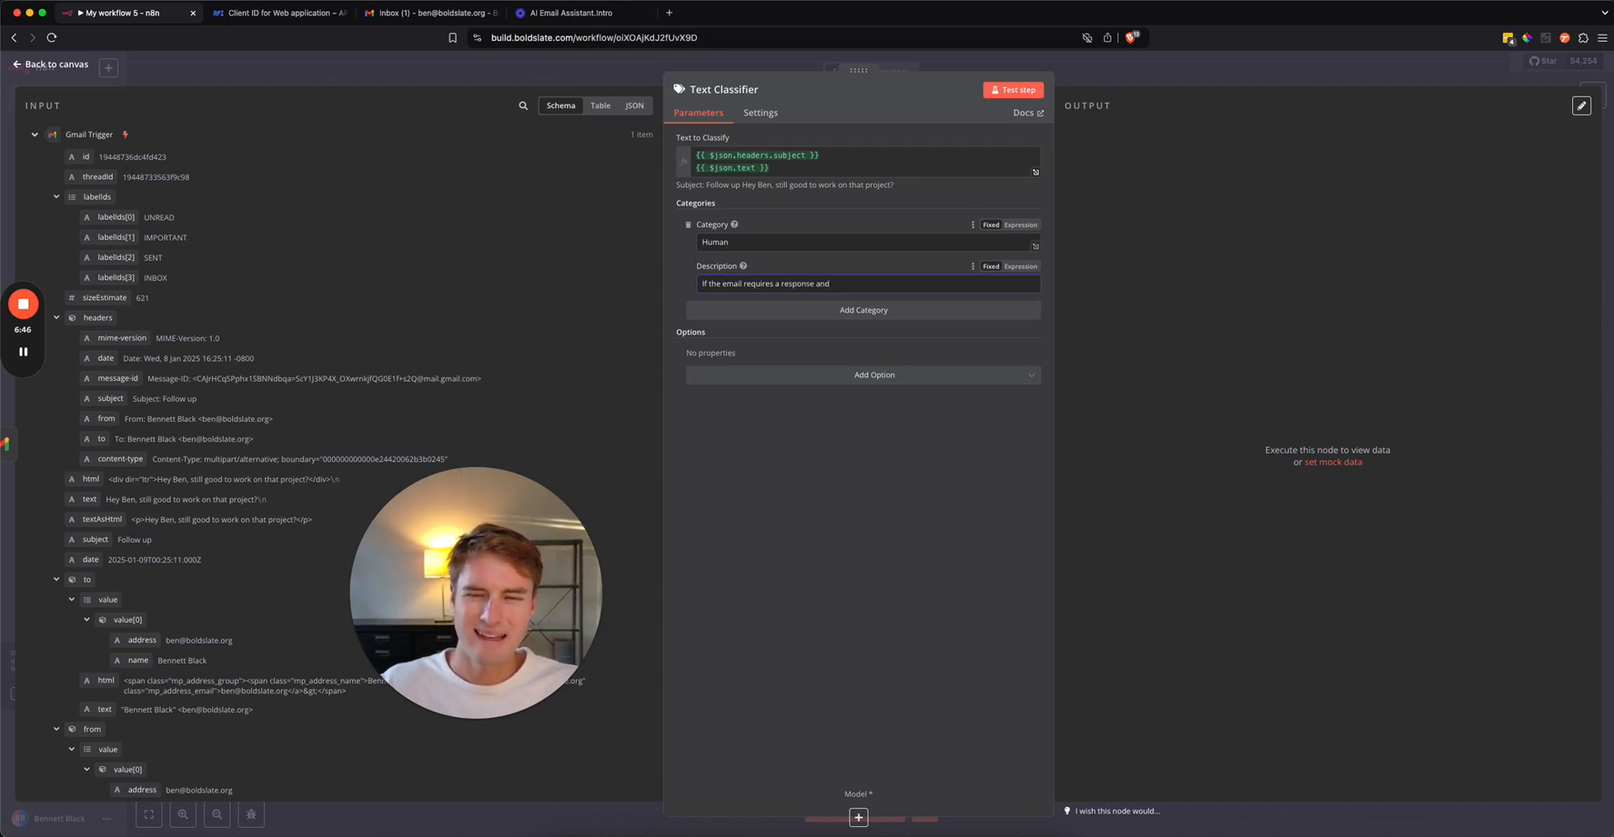
key("BackSpace")
key("super+a")
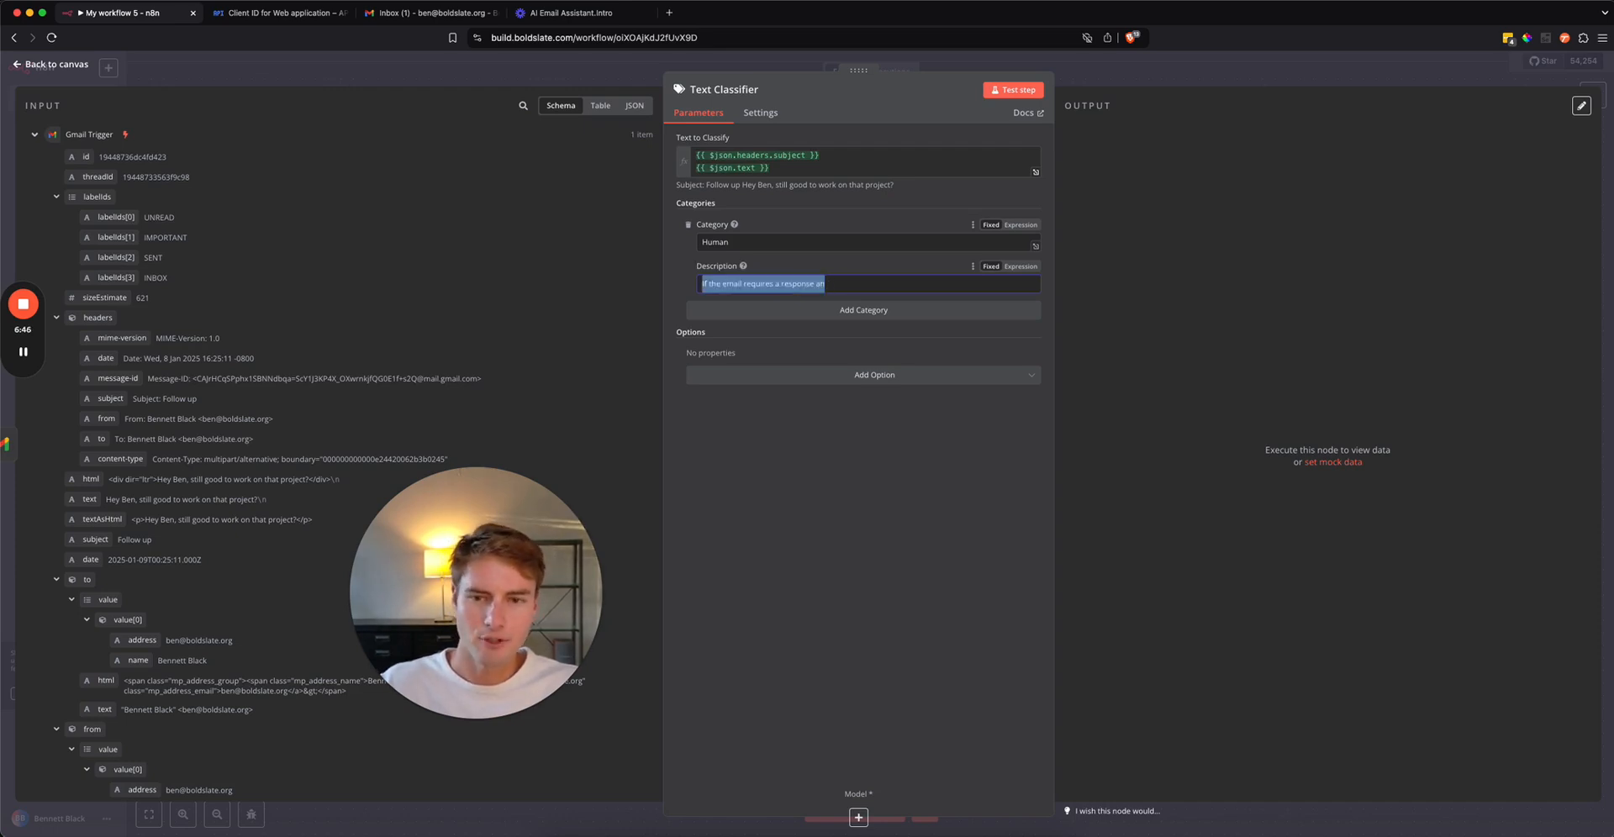
type("If the ")
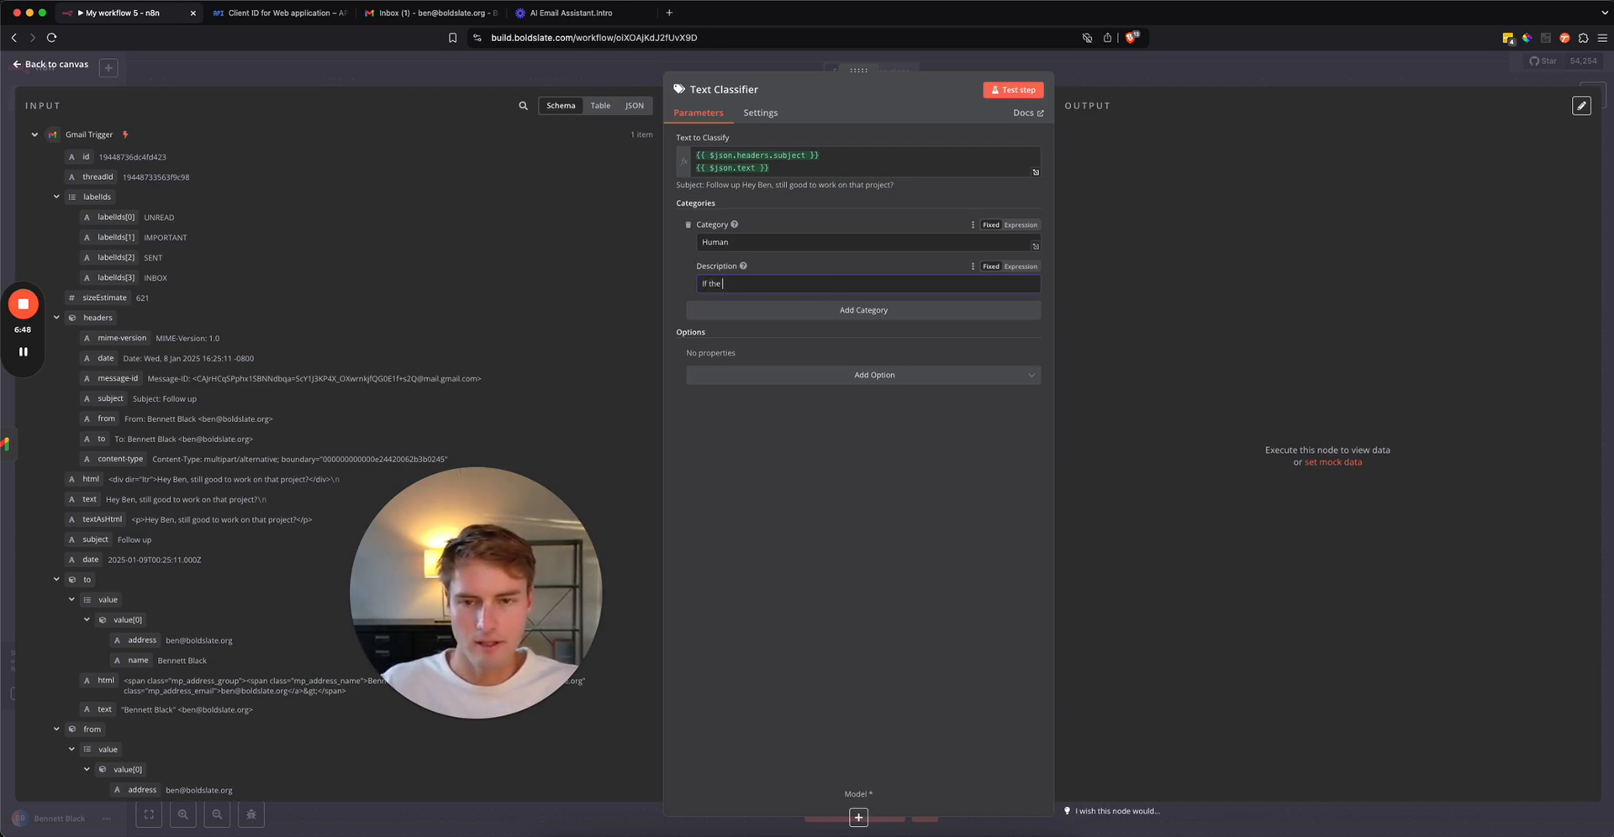
type("email looks like it is something that should be responded")
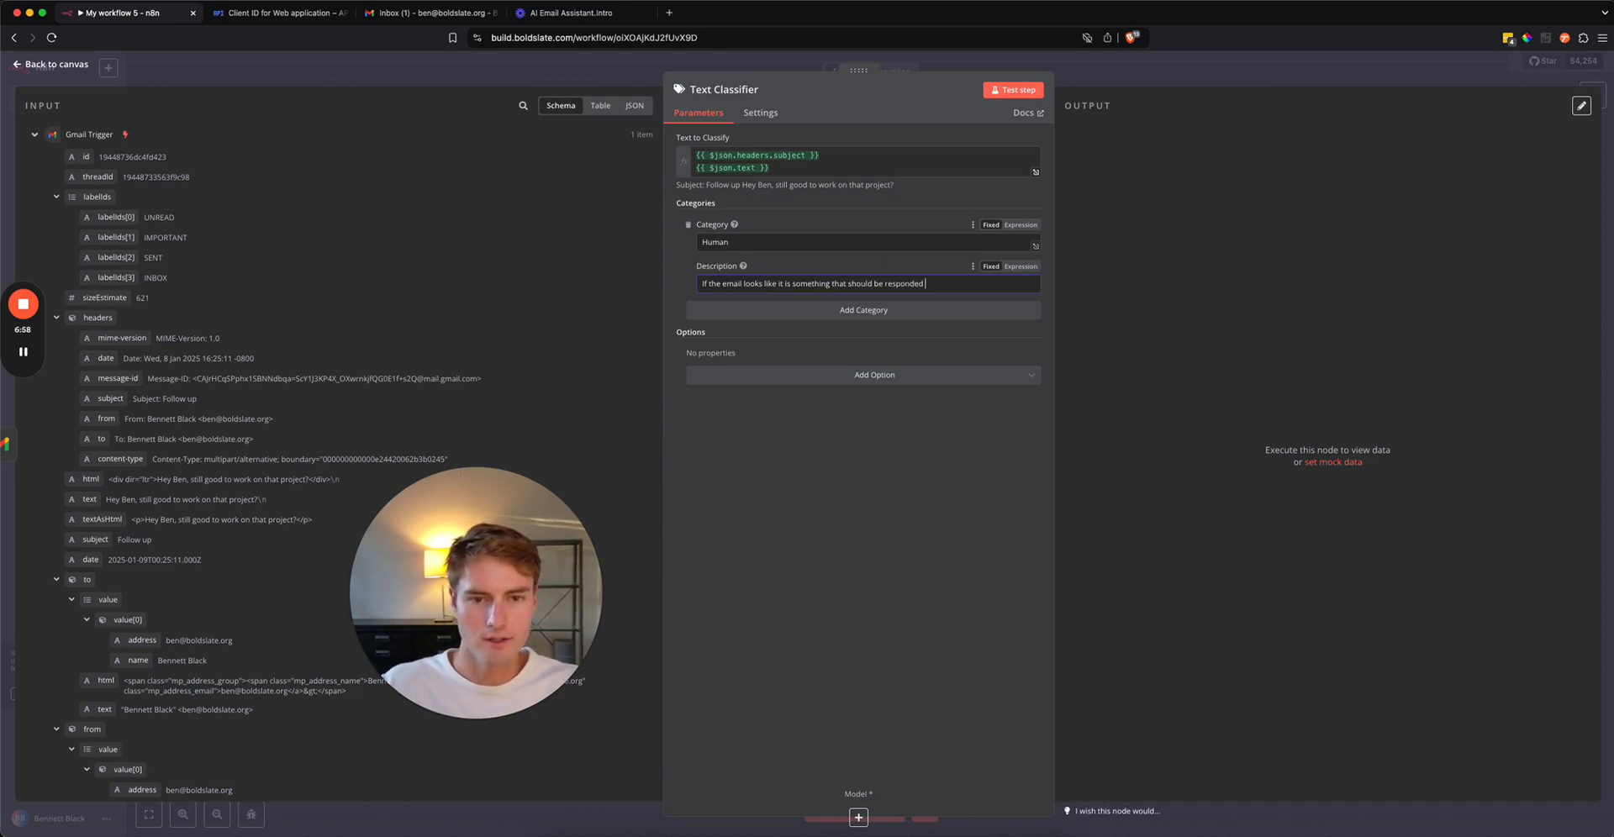
type(" to, not a")
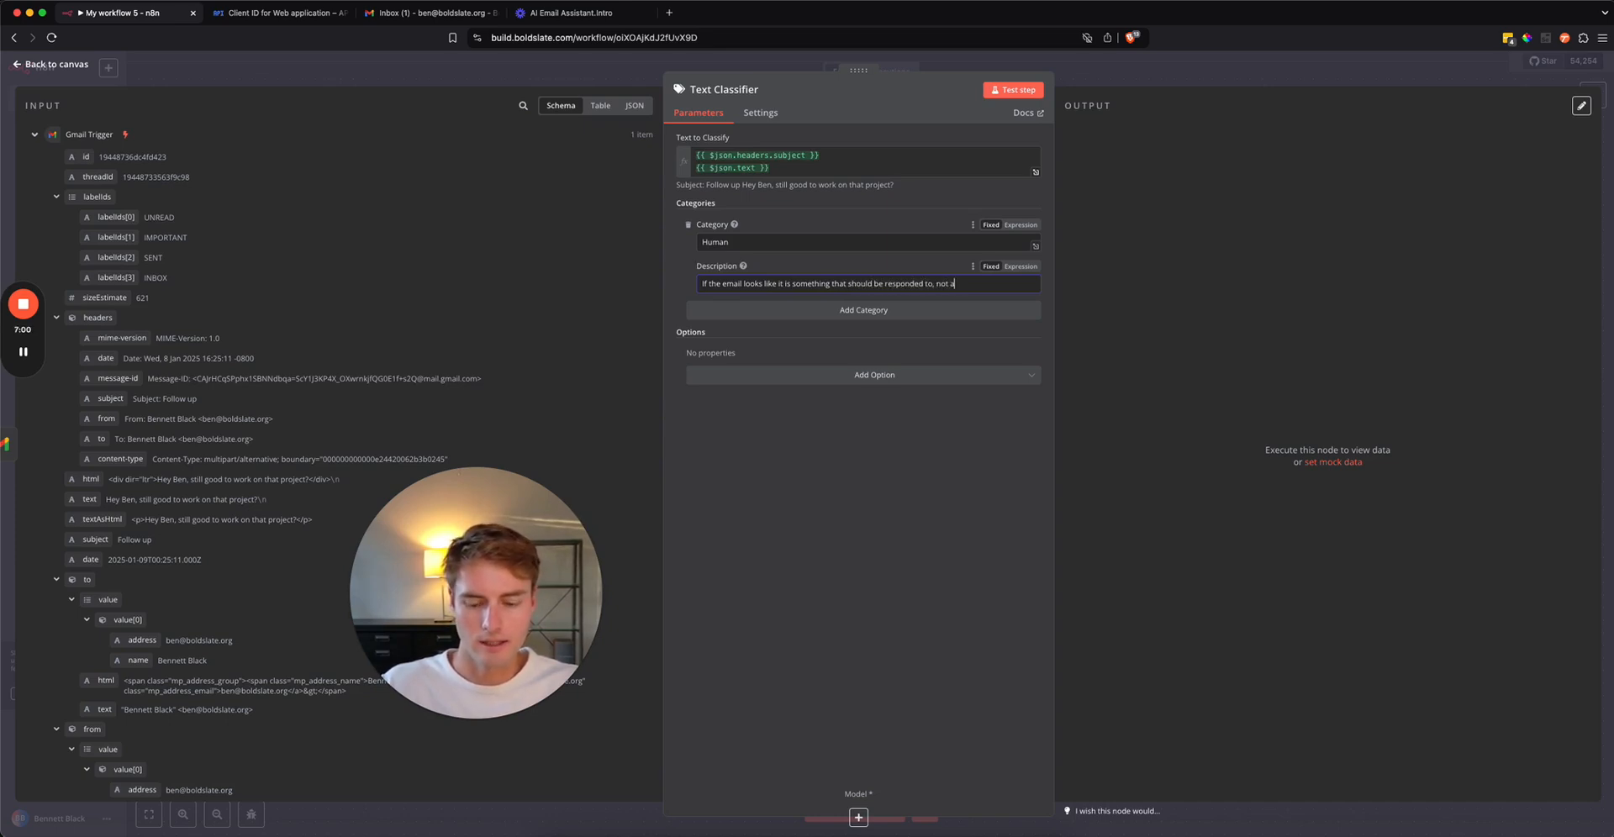
type(" newsletter, ")
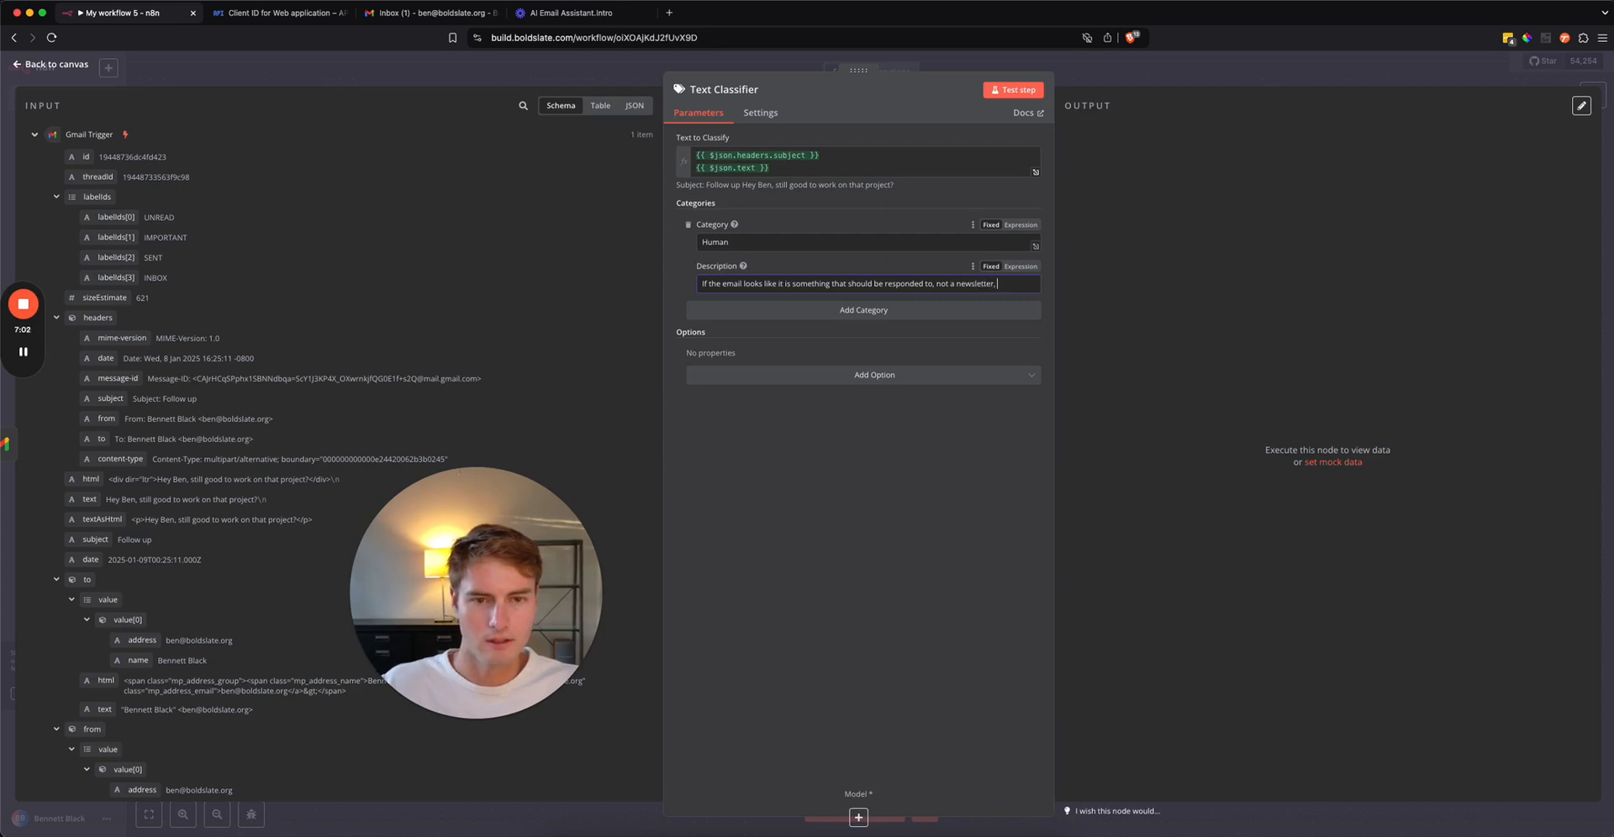
type("spam, or a notification.")
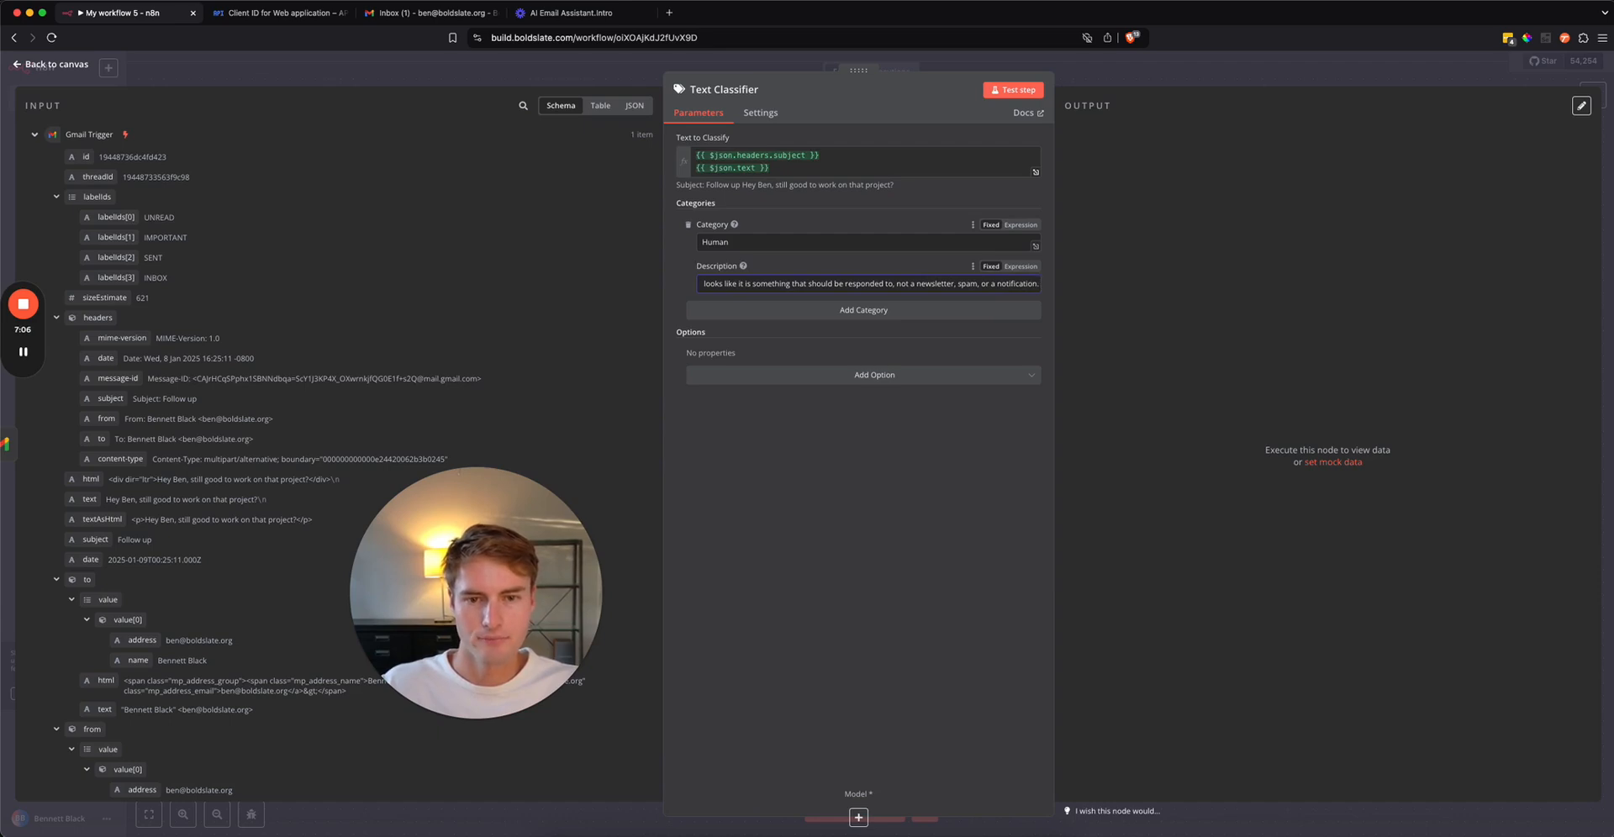
- Add a second category, Newsletter, and begin its description
left_click(818, 259)
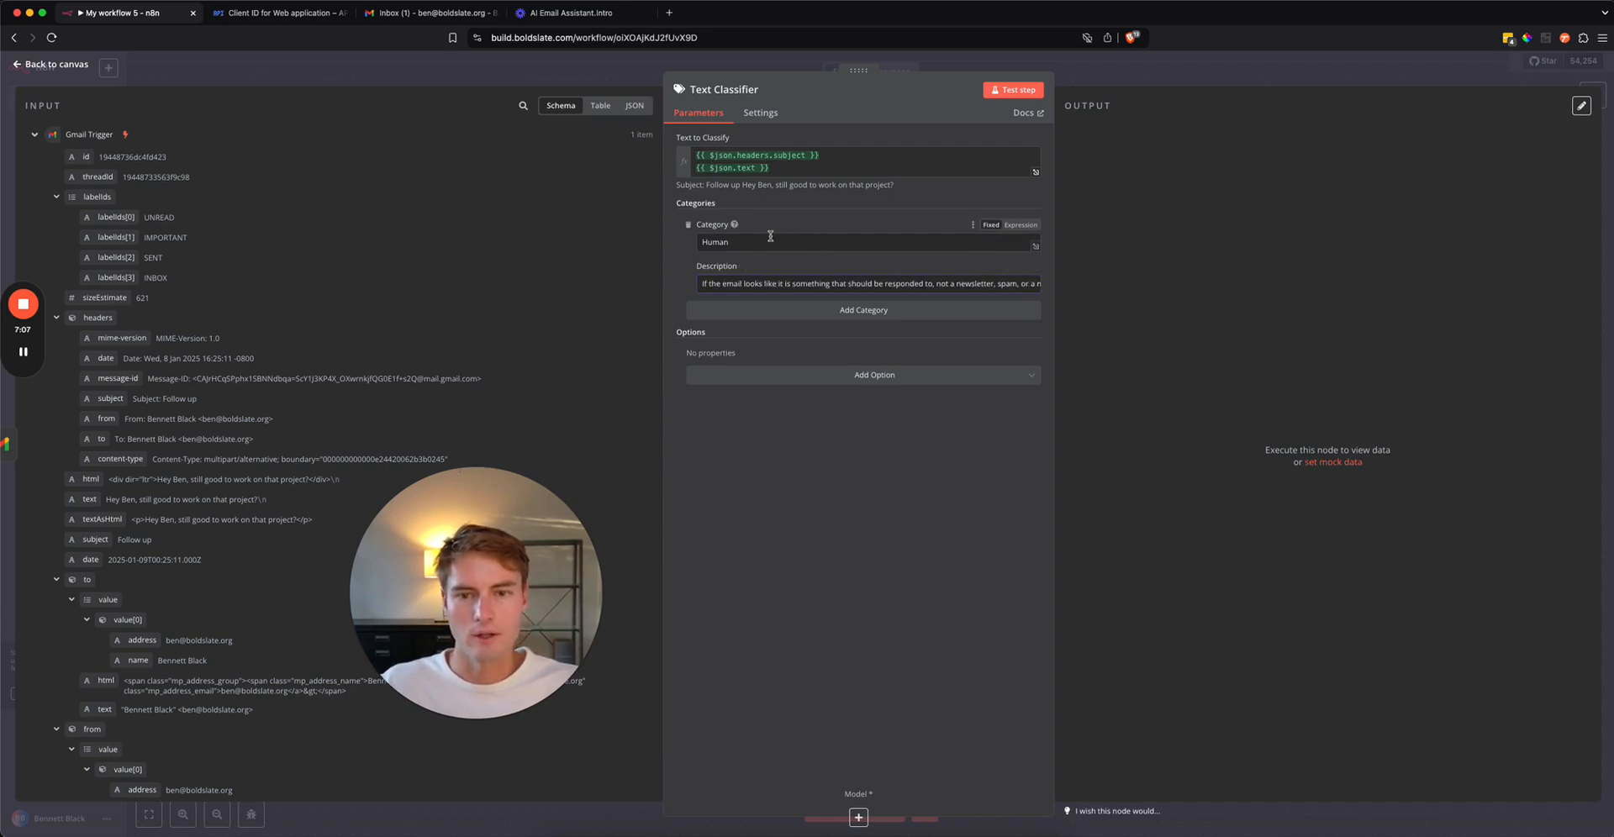
left_click(805, 315)
type("Newsletter")
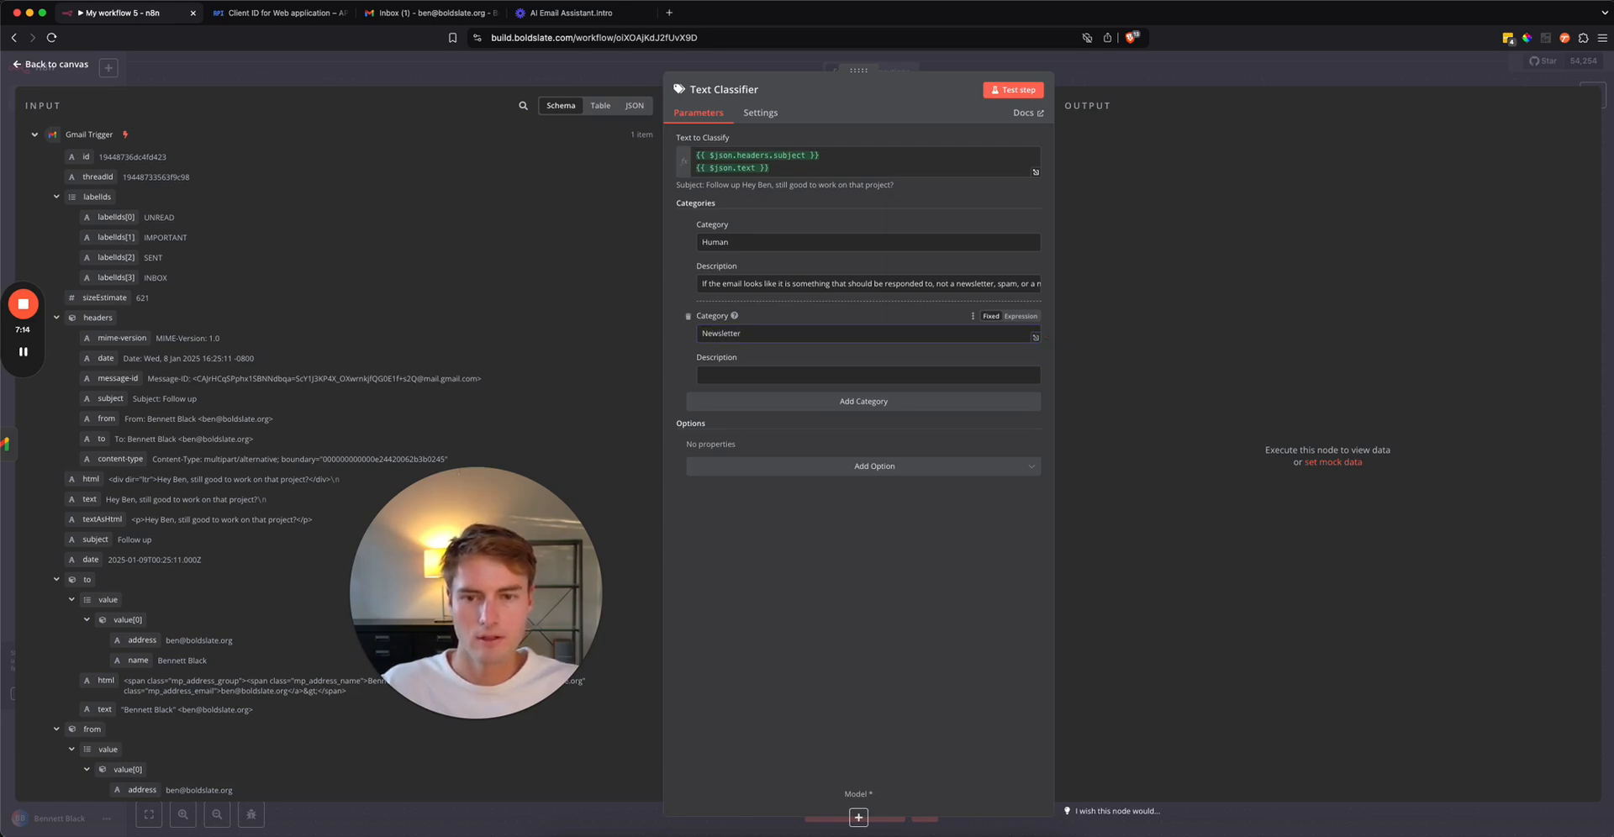
key("Tab")
type("If th")
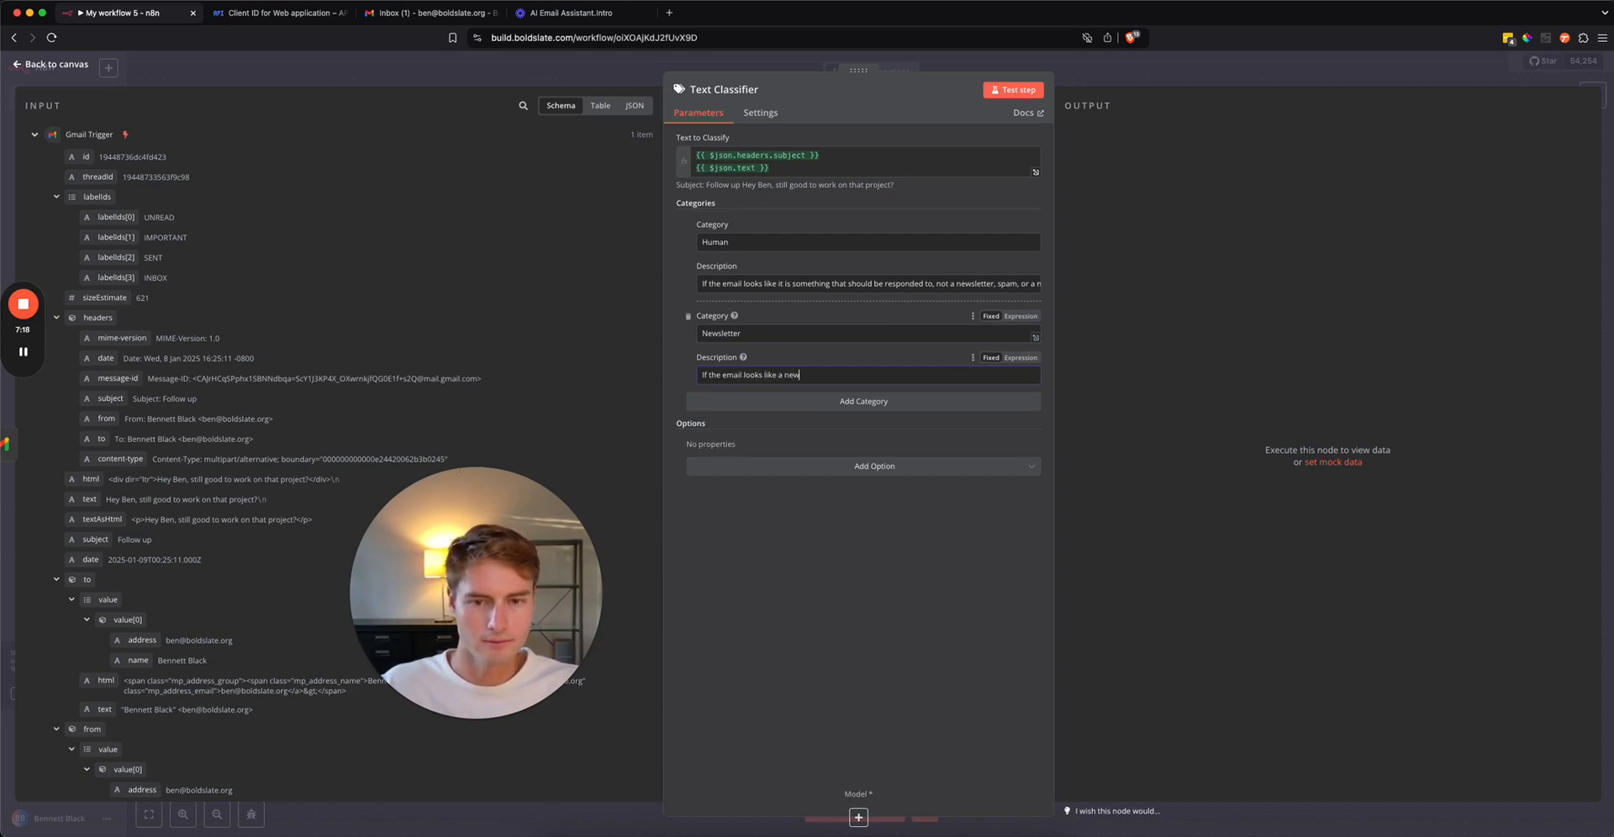
type("r")
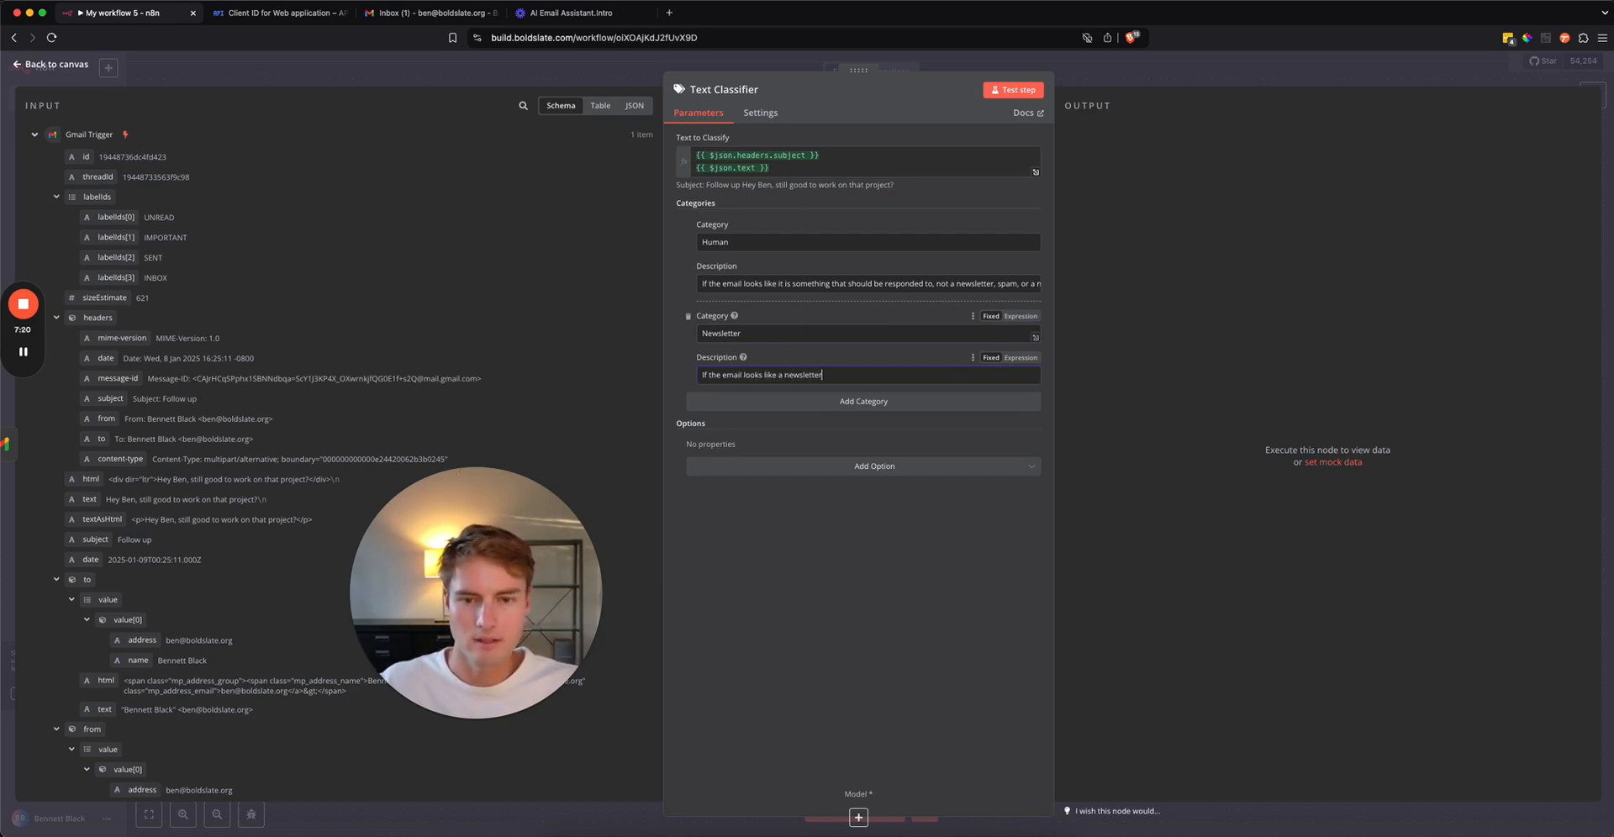
- Add a Notification category with its description
left_click(849, 401)
left_click(798, 426)
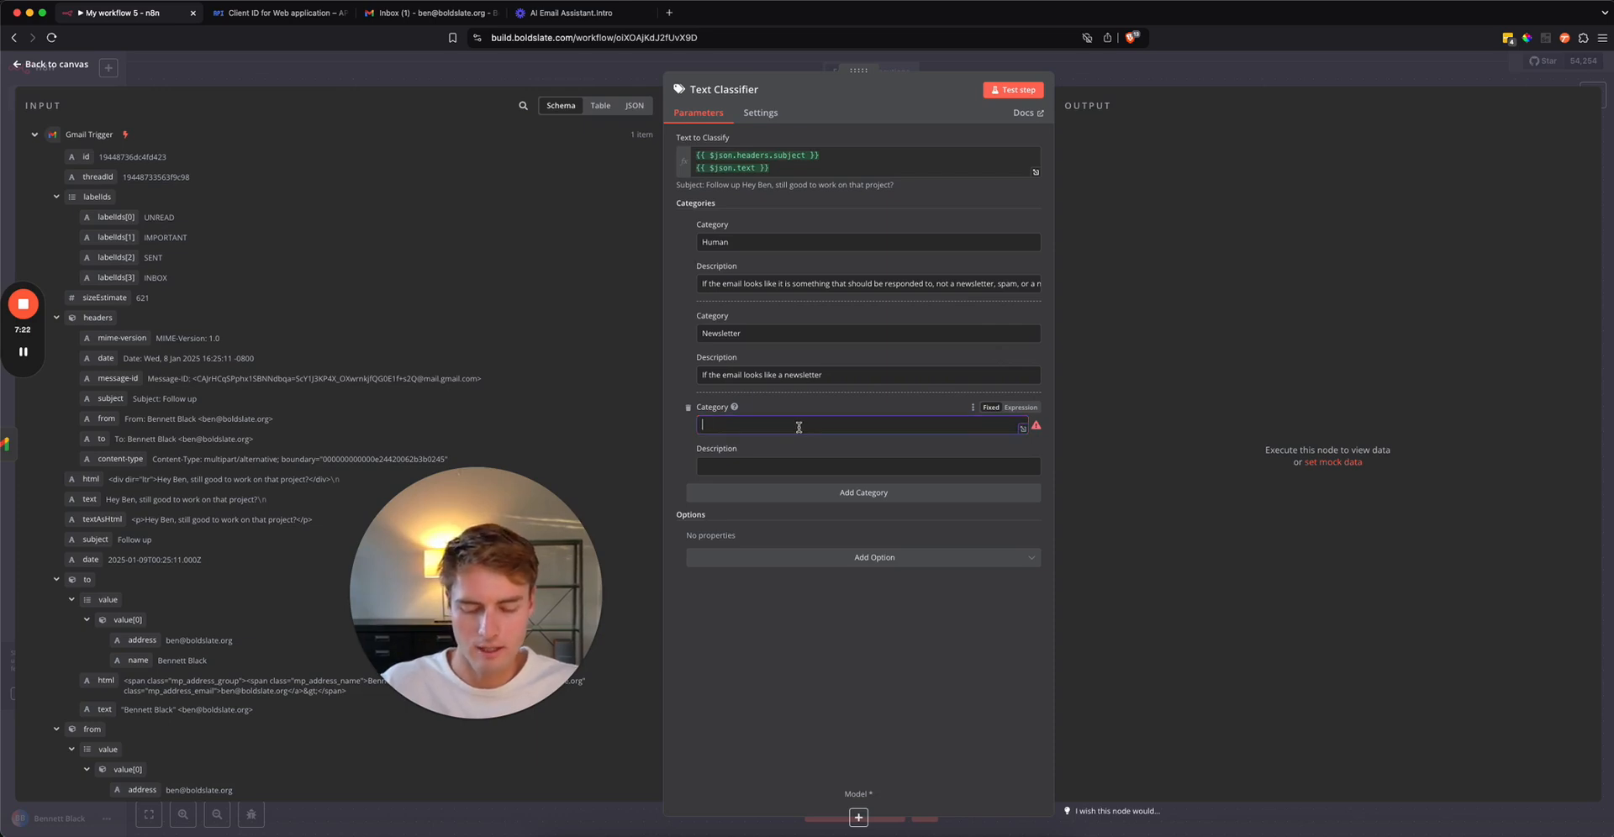
type("Notification")
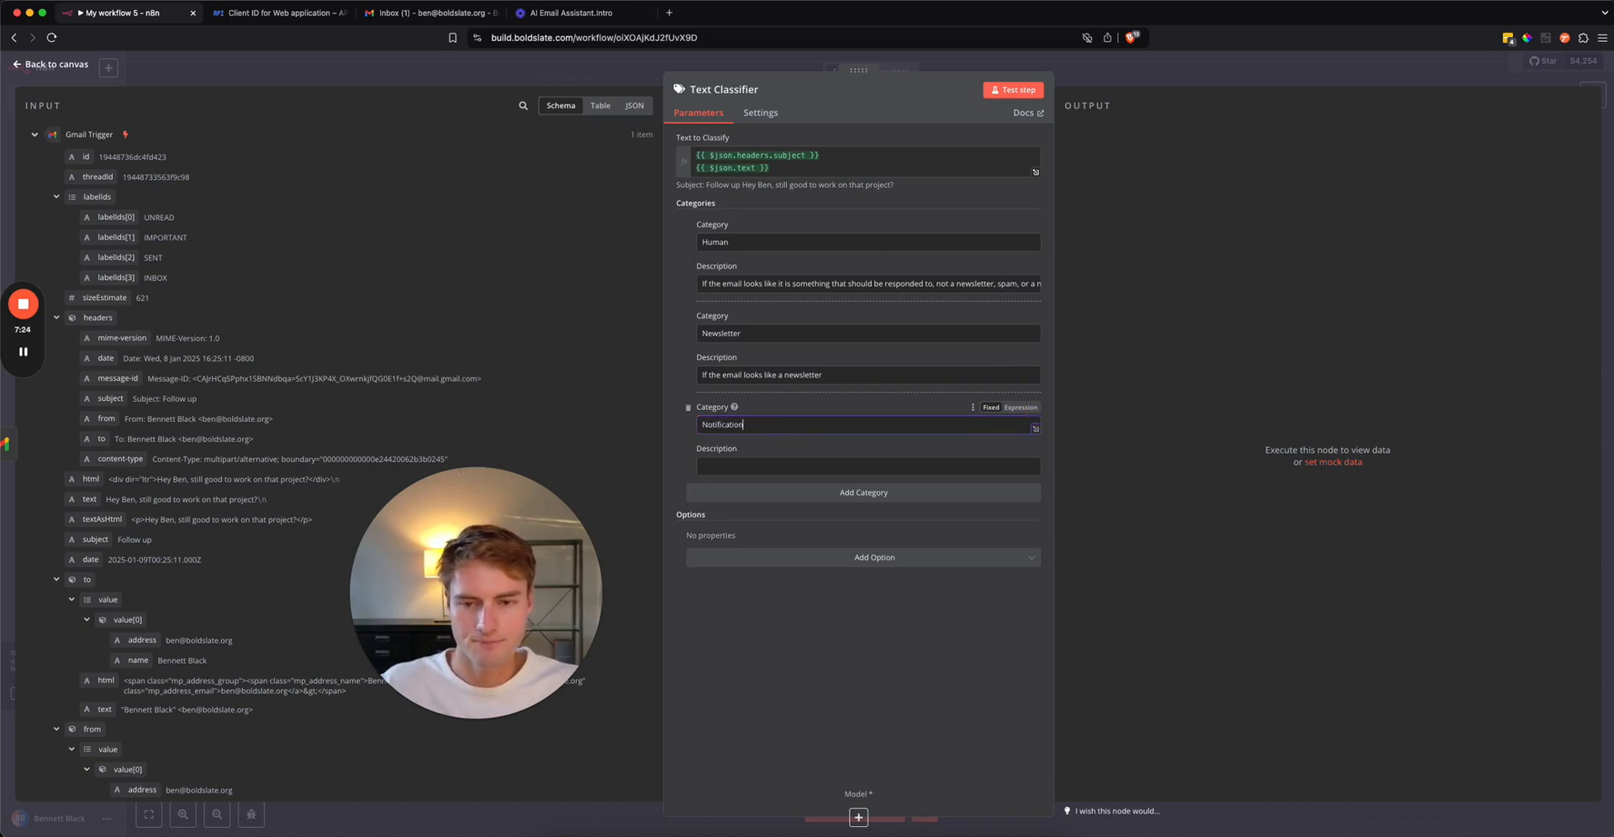
key("Tab")
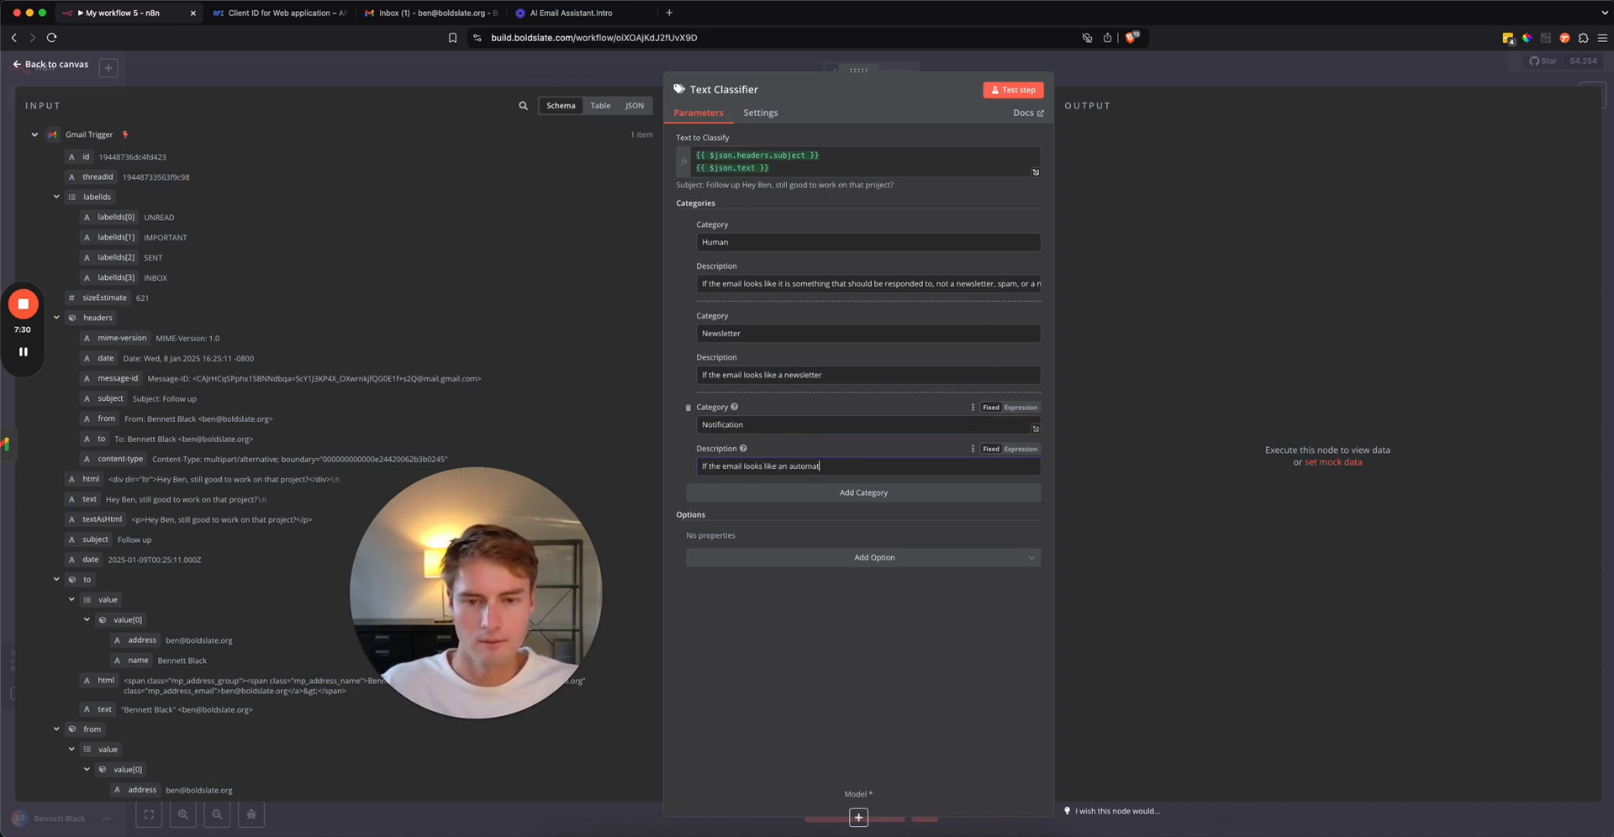
type("ication")
- Add an Other category for emails that do not fit the above categories
left_click(811, 558)
left_click(805, 523)
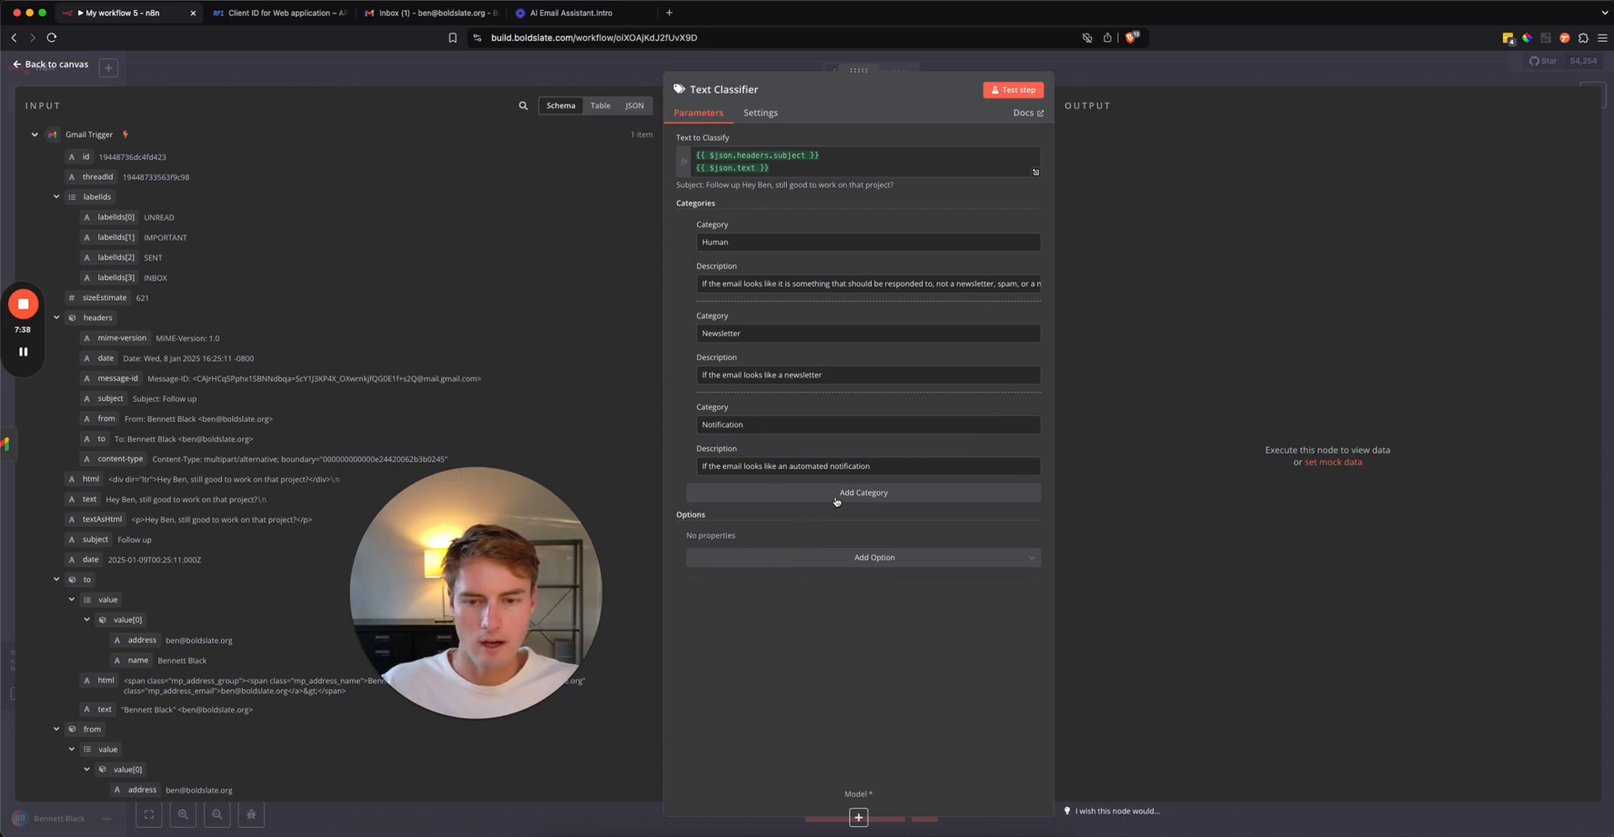
left_click(837, 496)
left_click(757, 512)
type("Other")
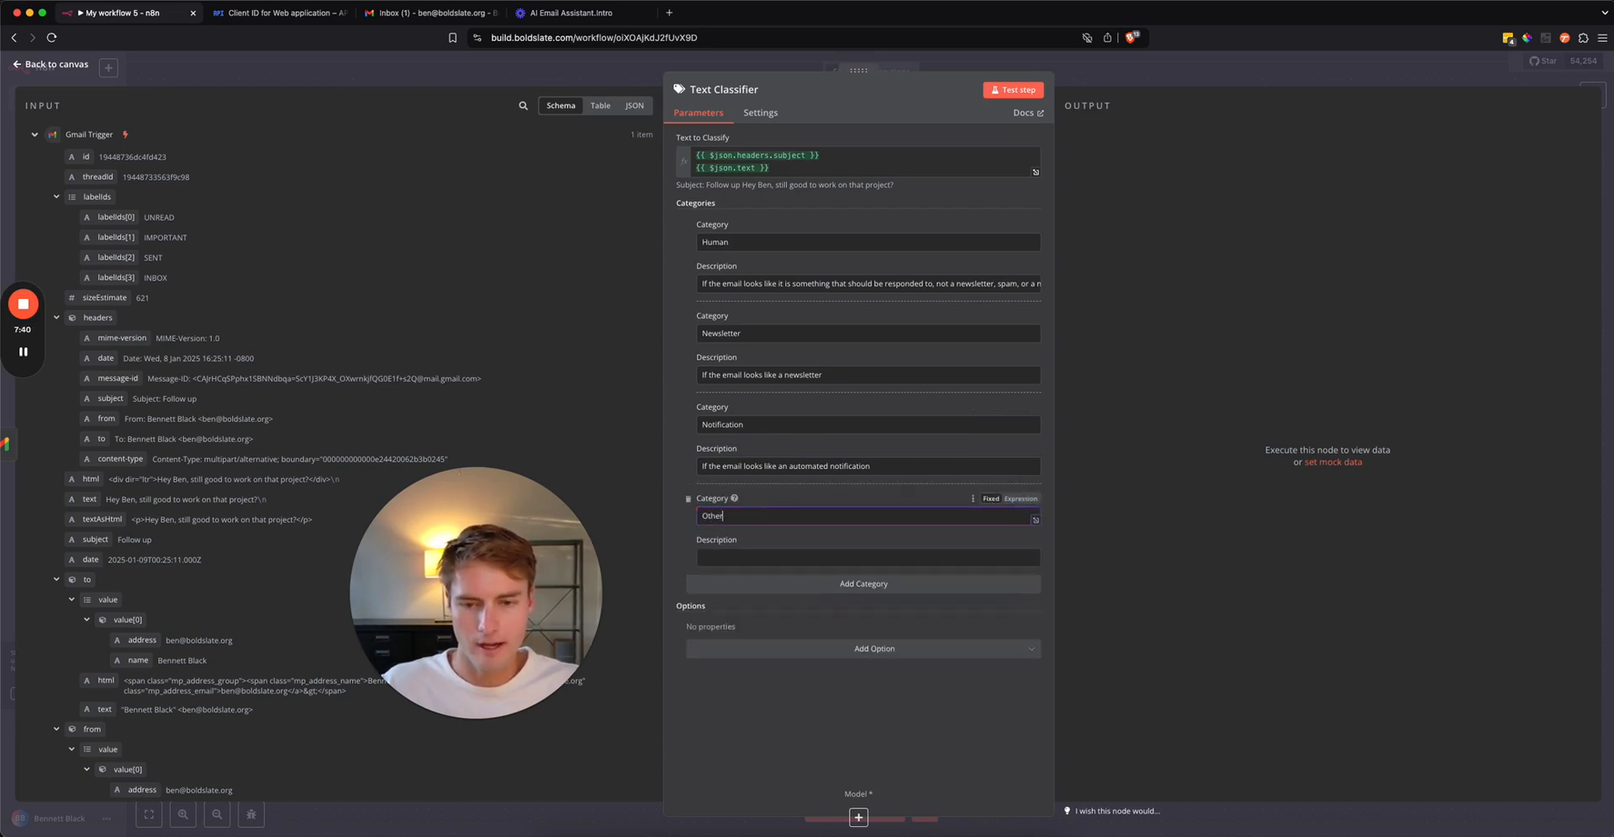
key("Tab")
type("If the email does n")
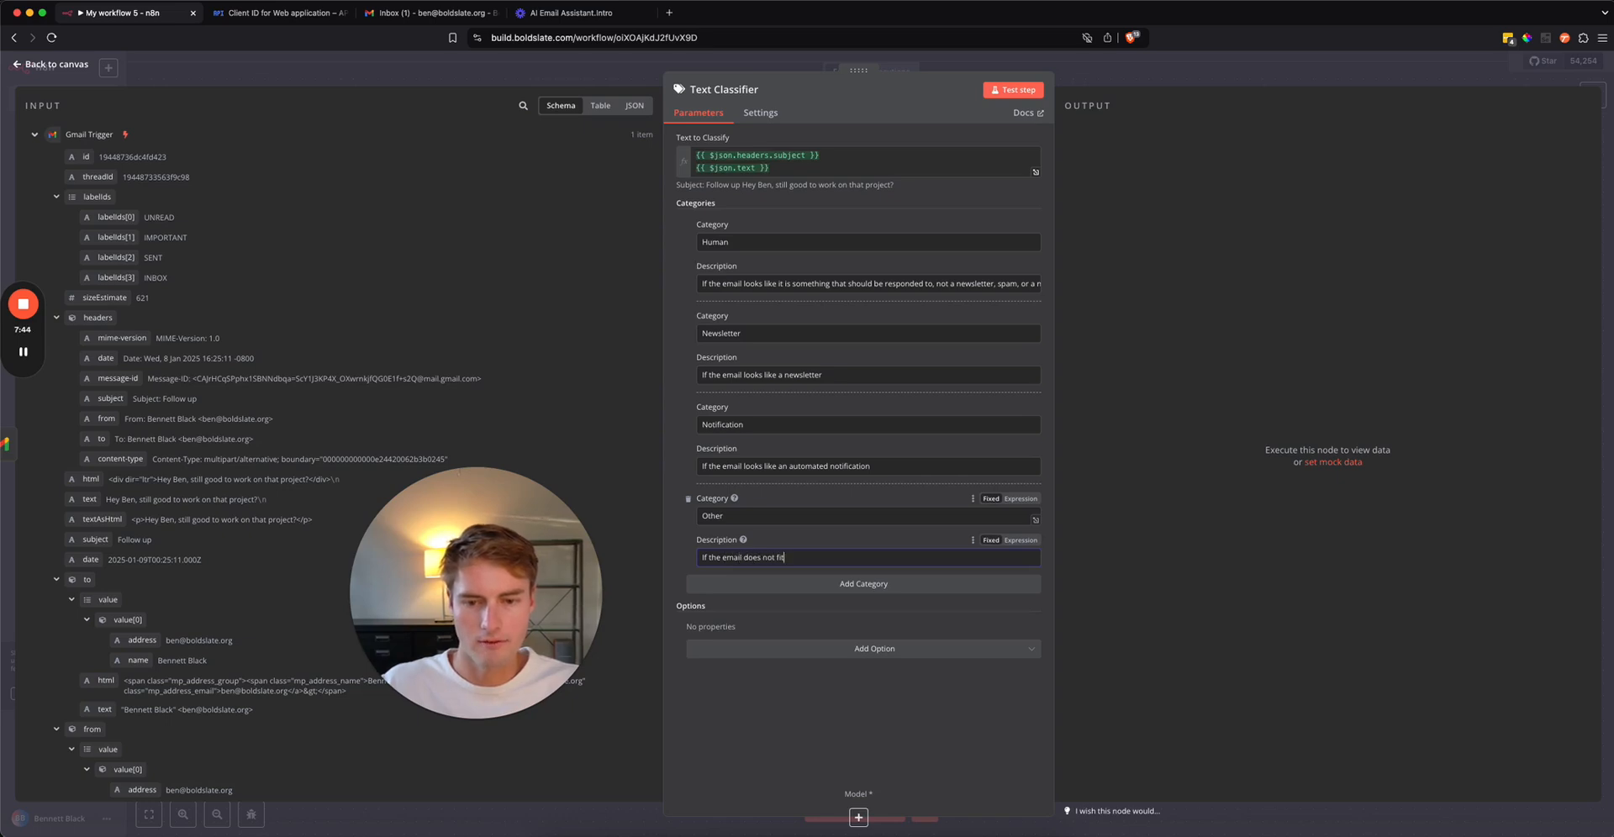
type("ot fit into the above categories")
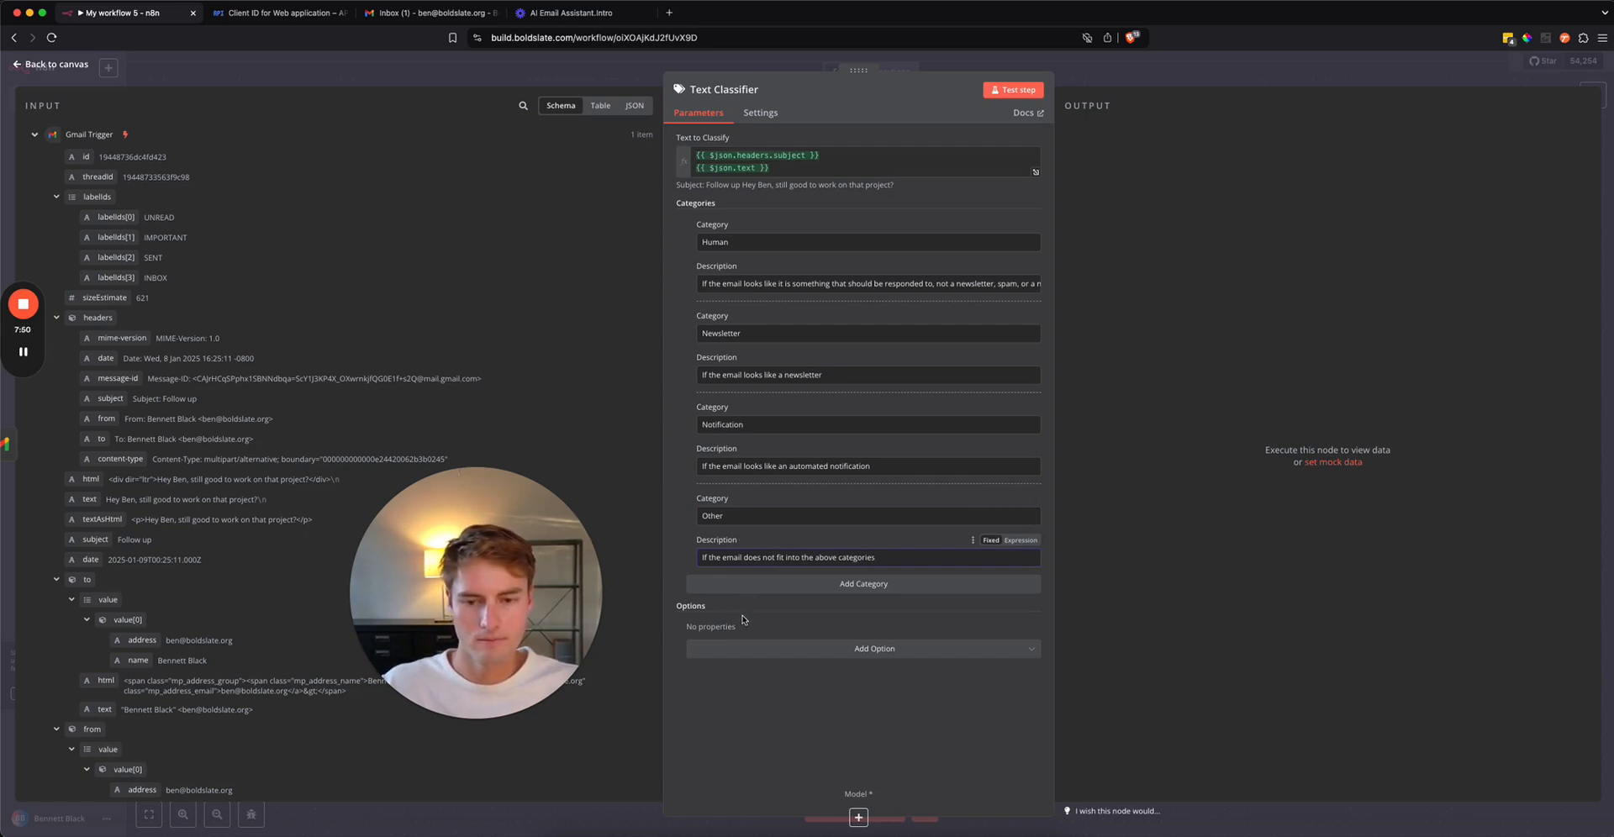
left_click(857, 650)
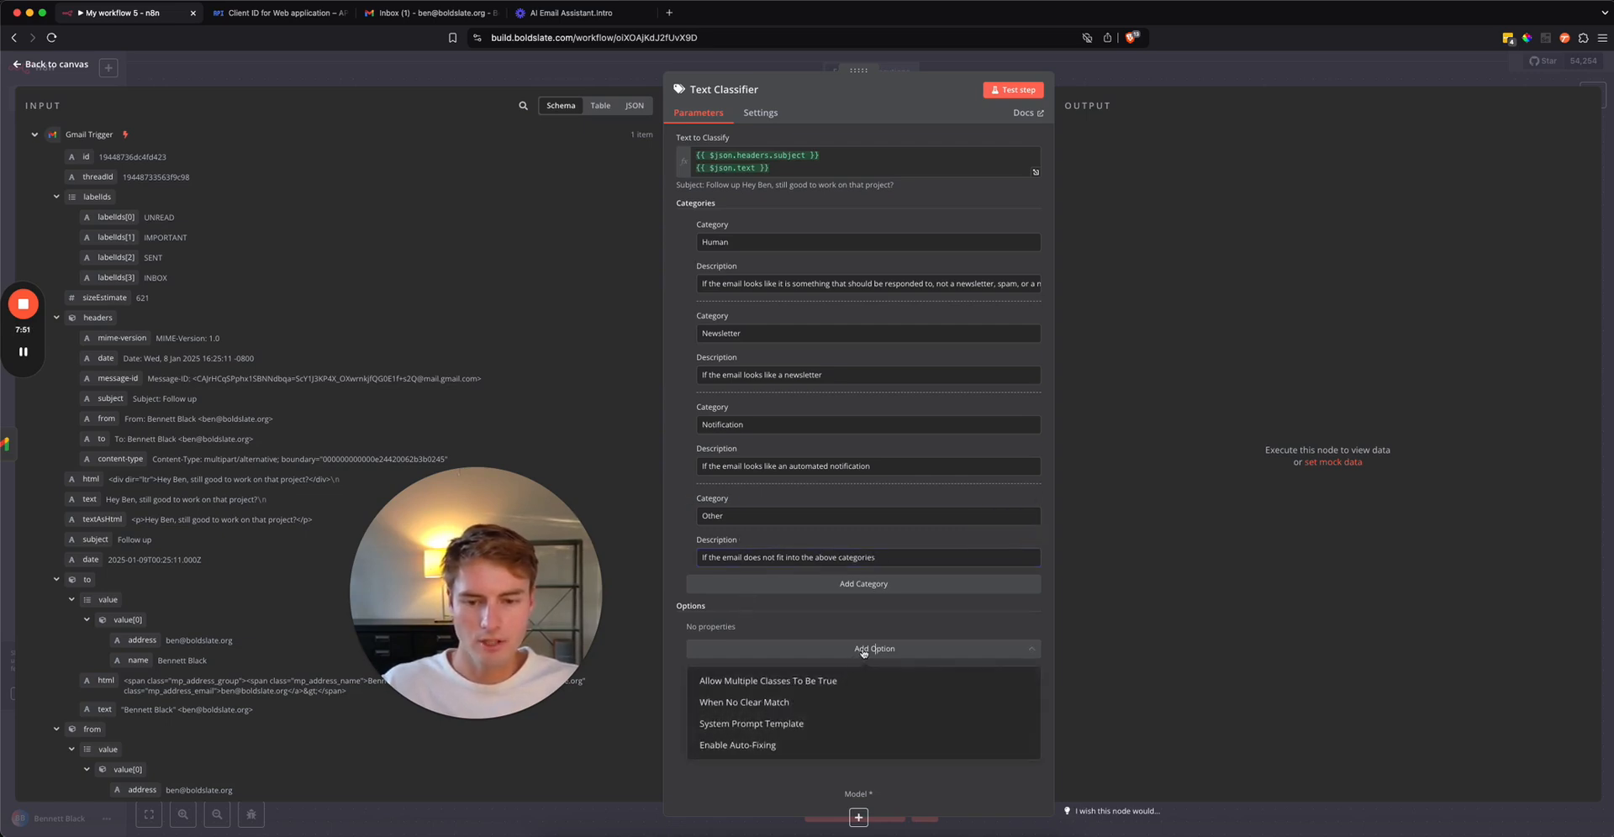
- Enable Allow Multiple Classes To Be True, trying and then removing When No Clear Match
left_click(795, 682)
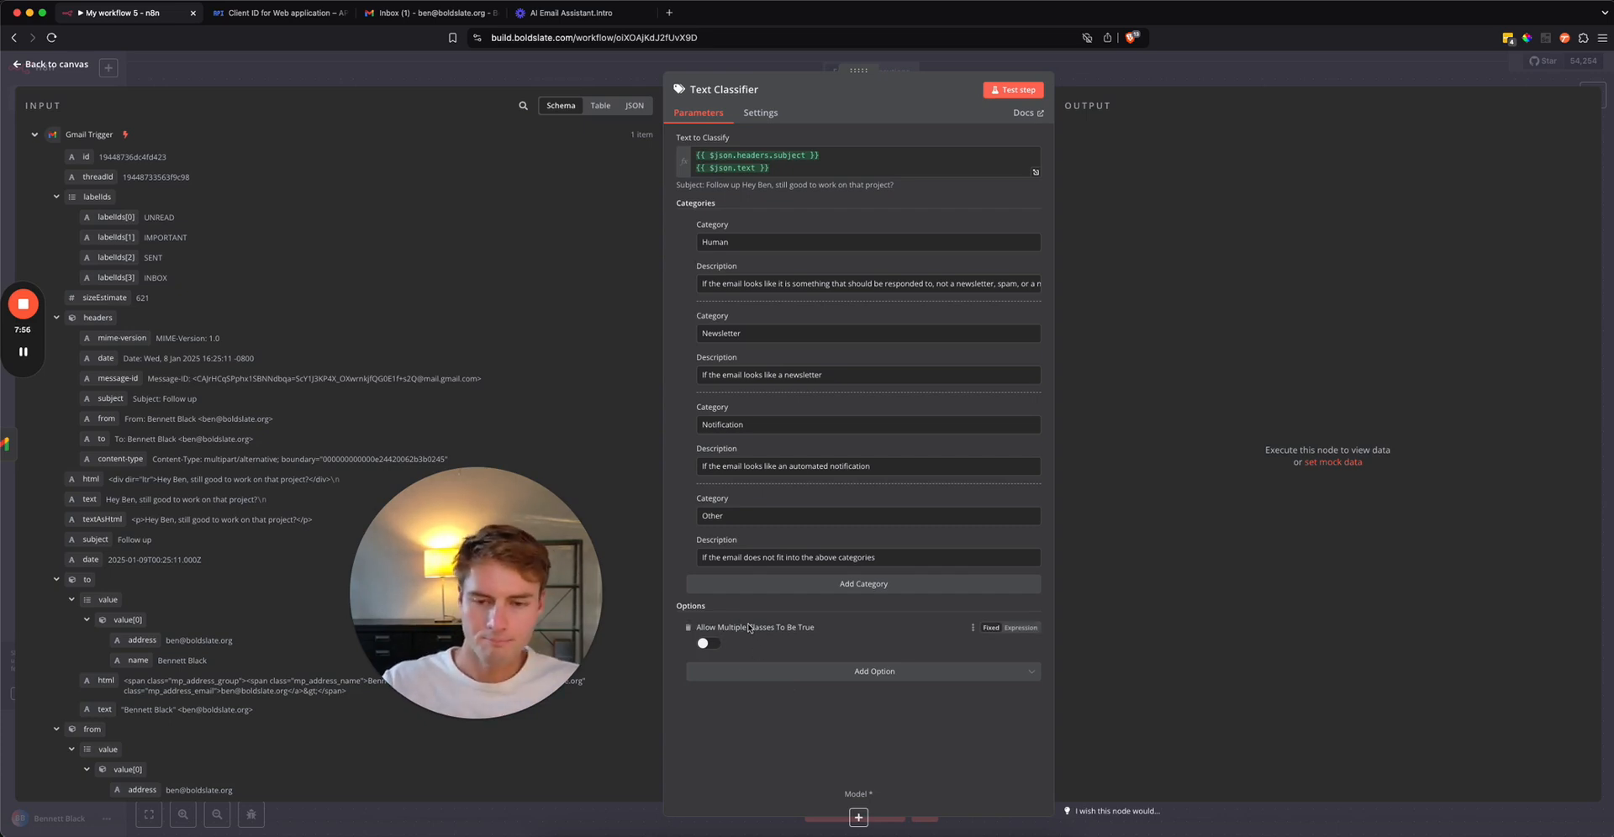
left_click(835, 672)
left_click(808, 710)
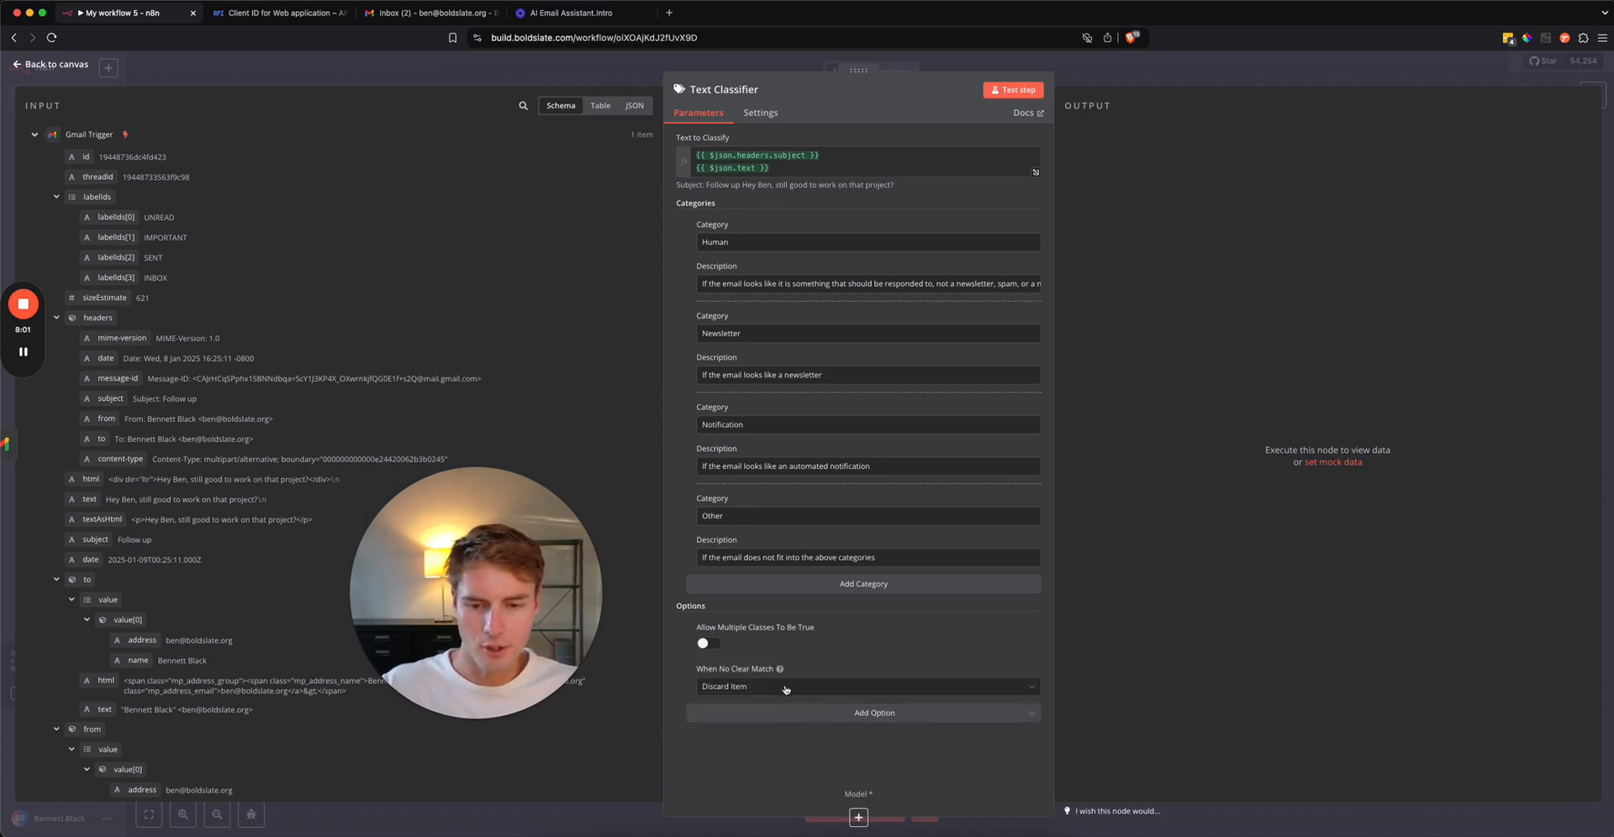
left_click(864, 686)
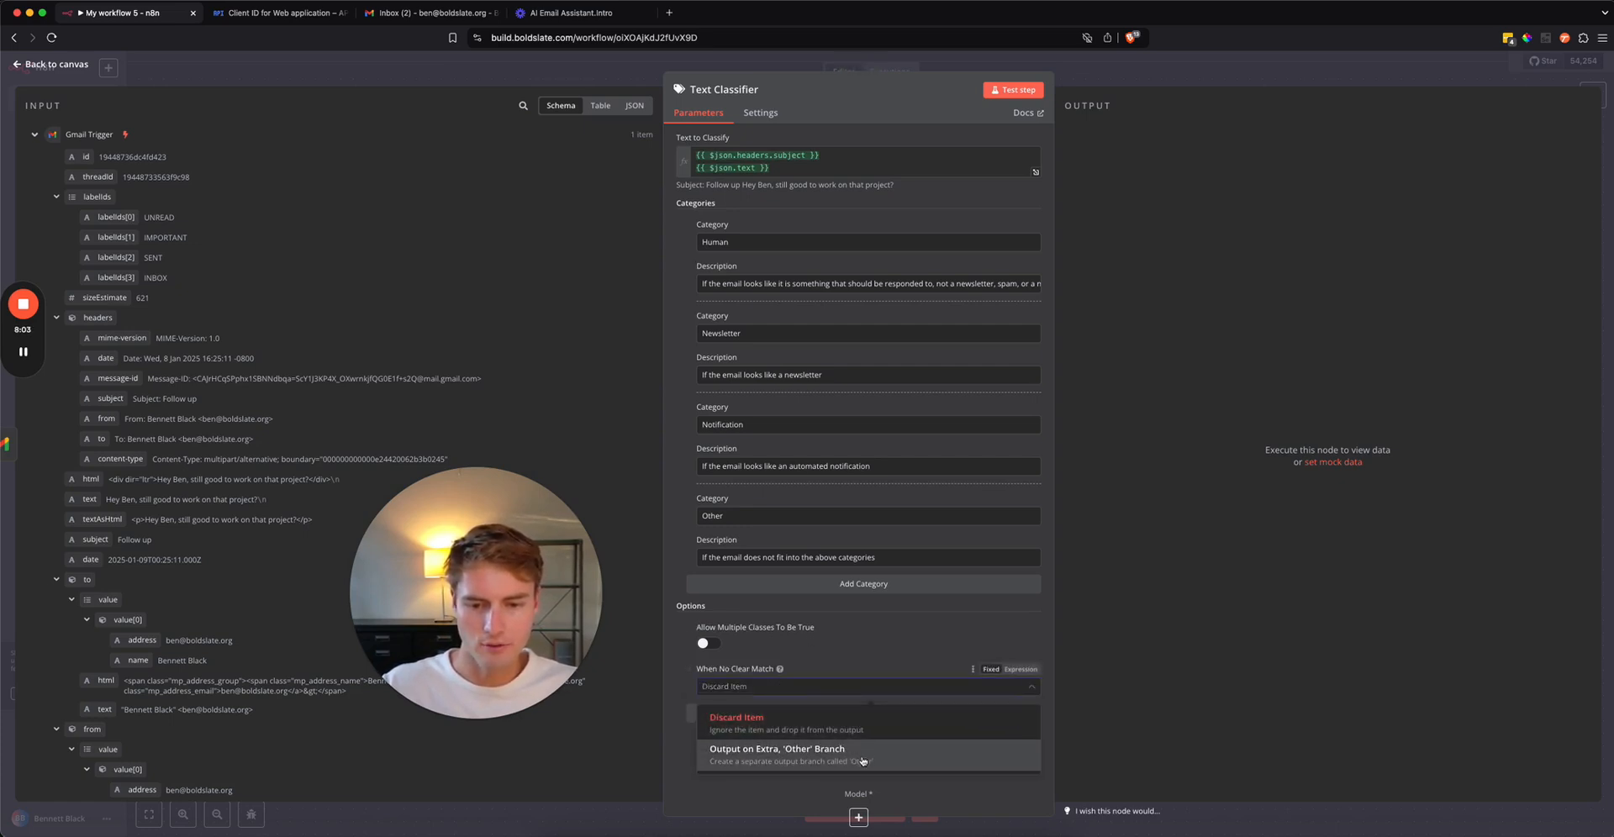
left_click(820, 687)
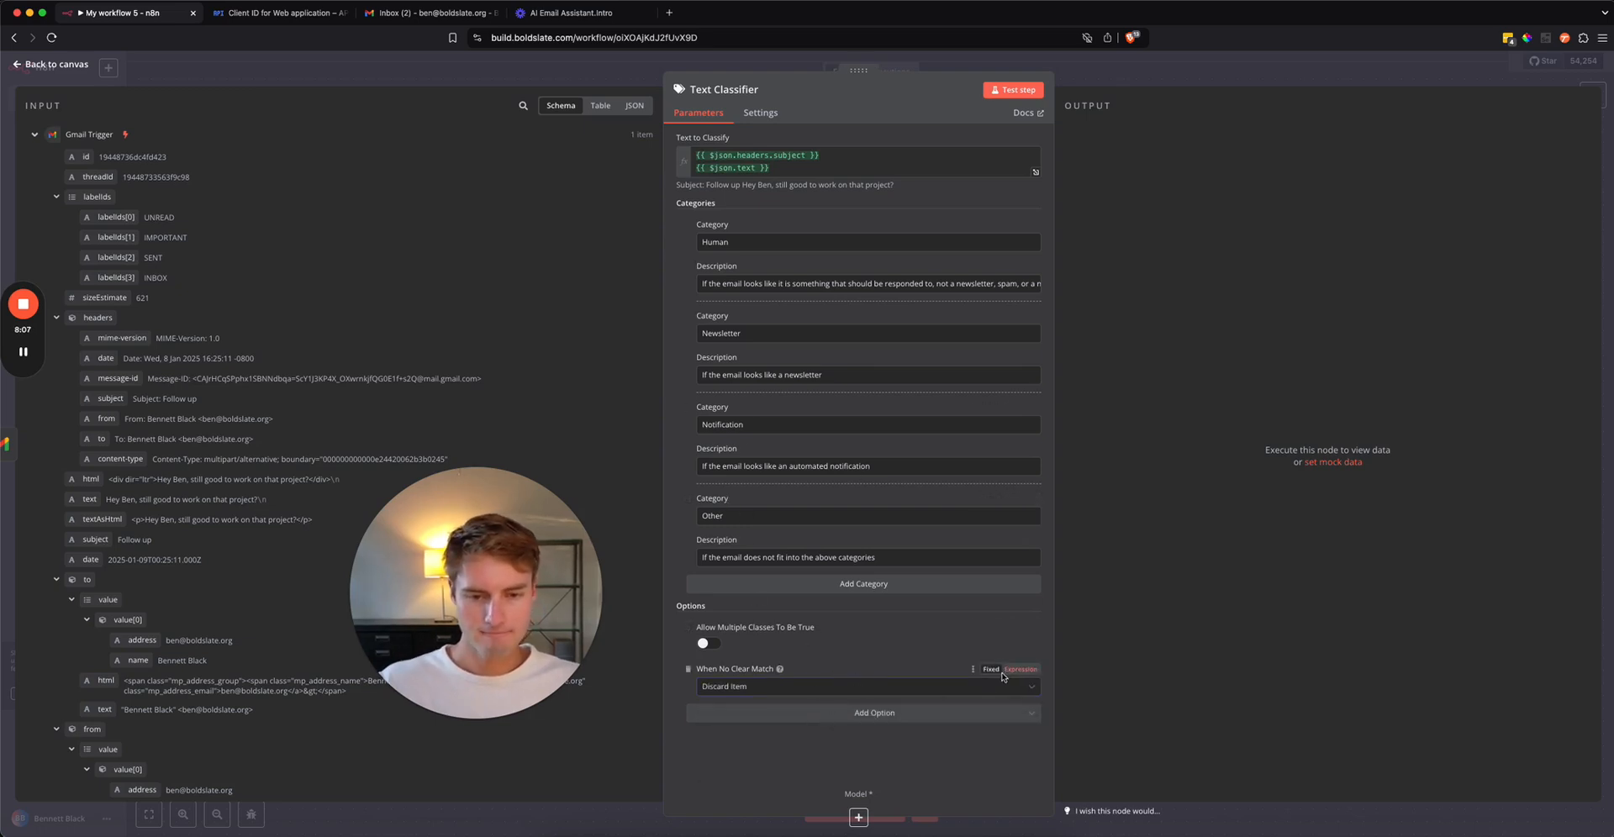
left_click(688, 670)
- Add a System Prompt Template option and review its default JSON-output prompt
left_click(710, 671)
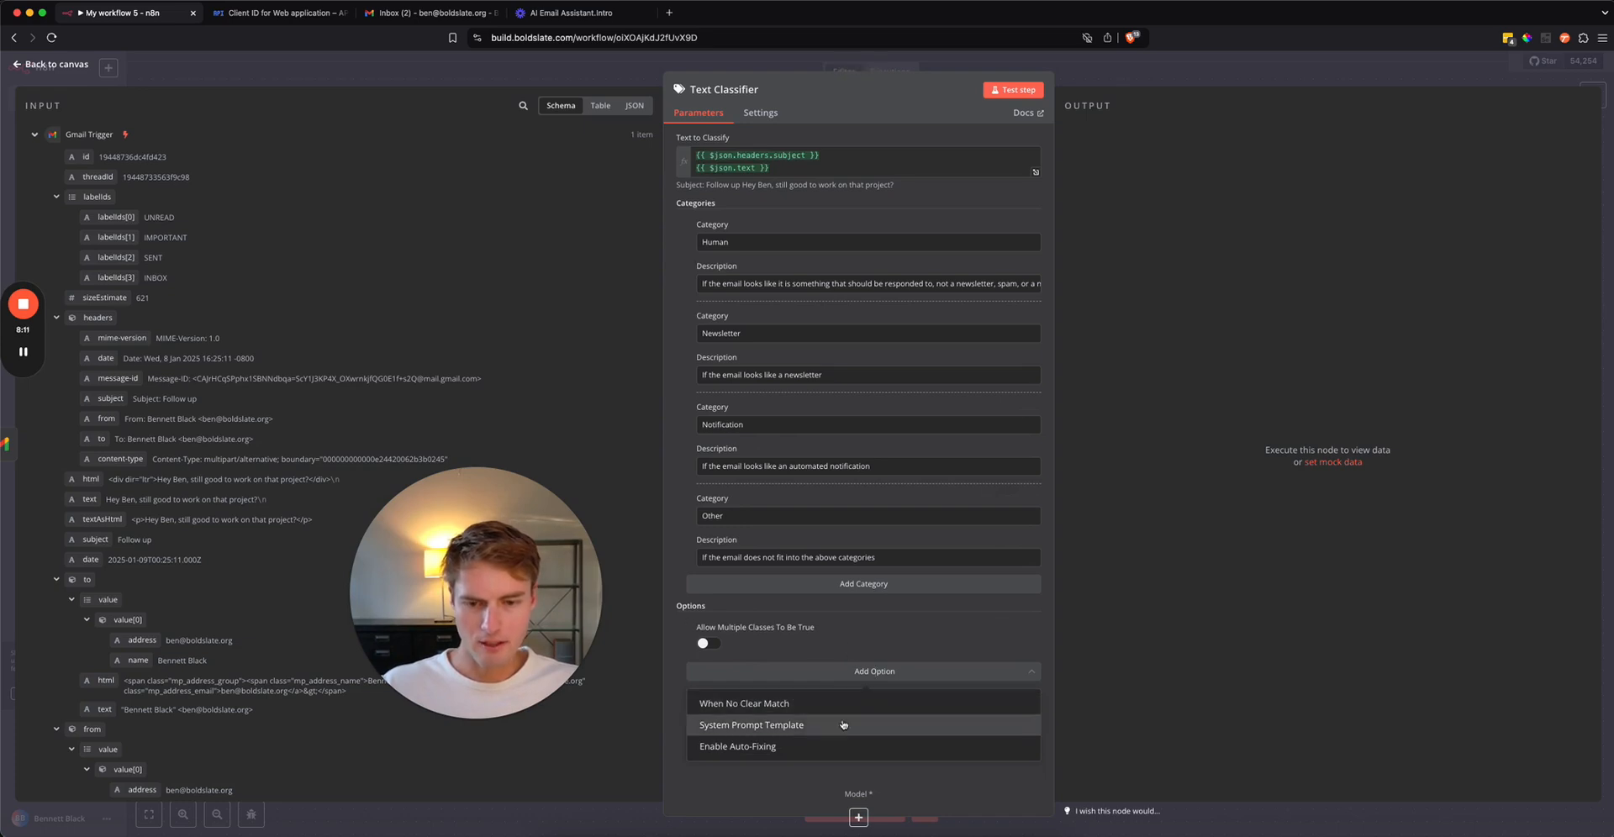
left_click(765, 728)
scroll(774, 697, "down", 1)
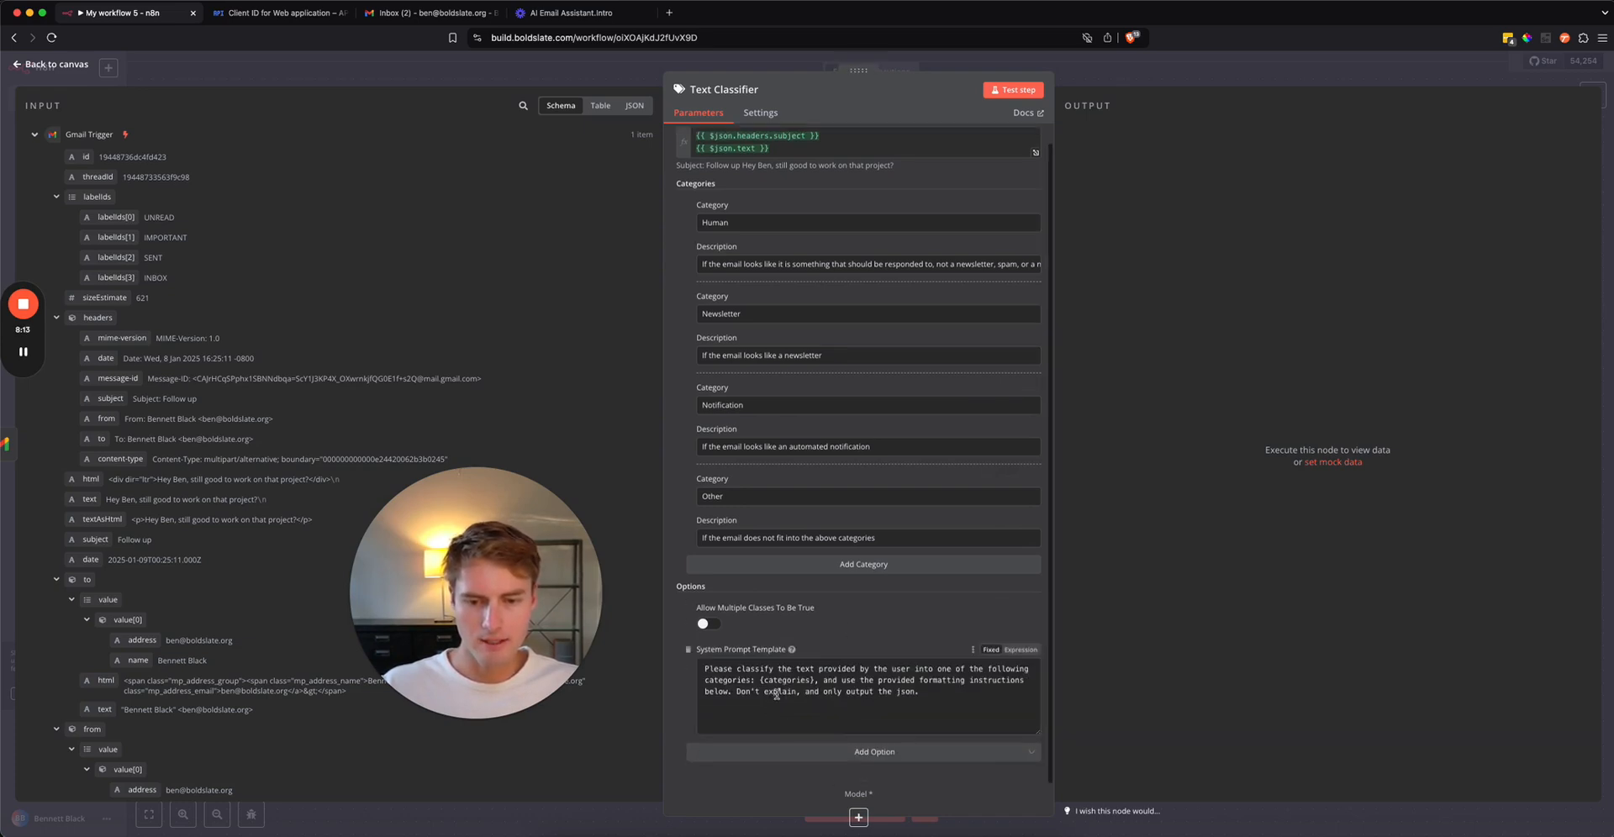
left_click_drag(920, 692, 703, 670)
left_click(828, 684)
left_click_drag(923, 693, 706, 669)
left_click(910, 603)
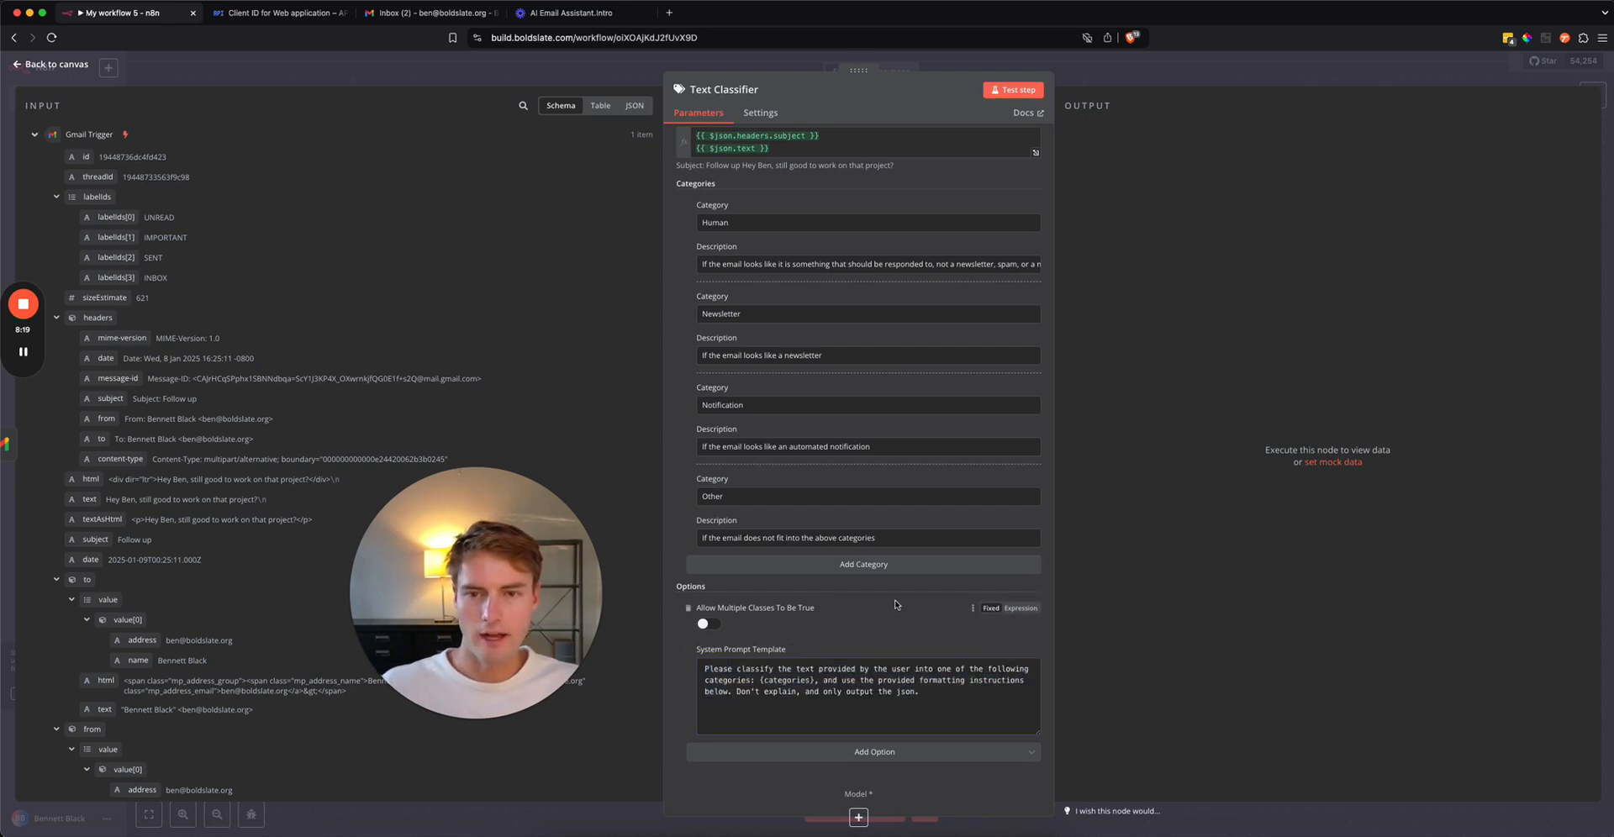
- Test-run the Text Classifier from the canvas, revealing it needs a Model sub-node
key("Escape")
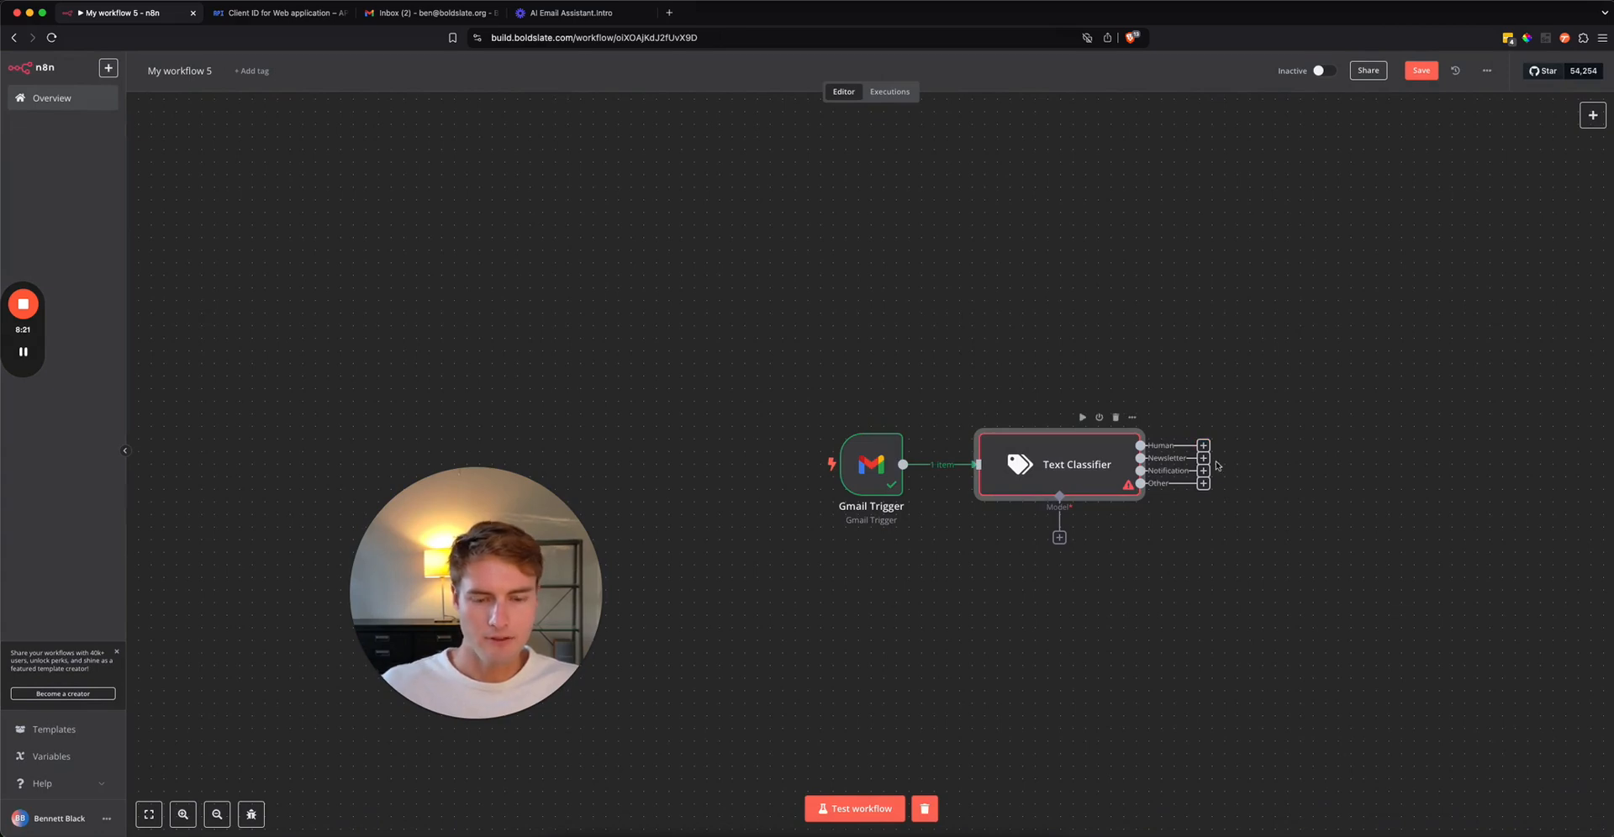
scroll(1252, 452, "up", 8)
scroll(1253, 452, "down", 5)
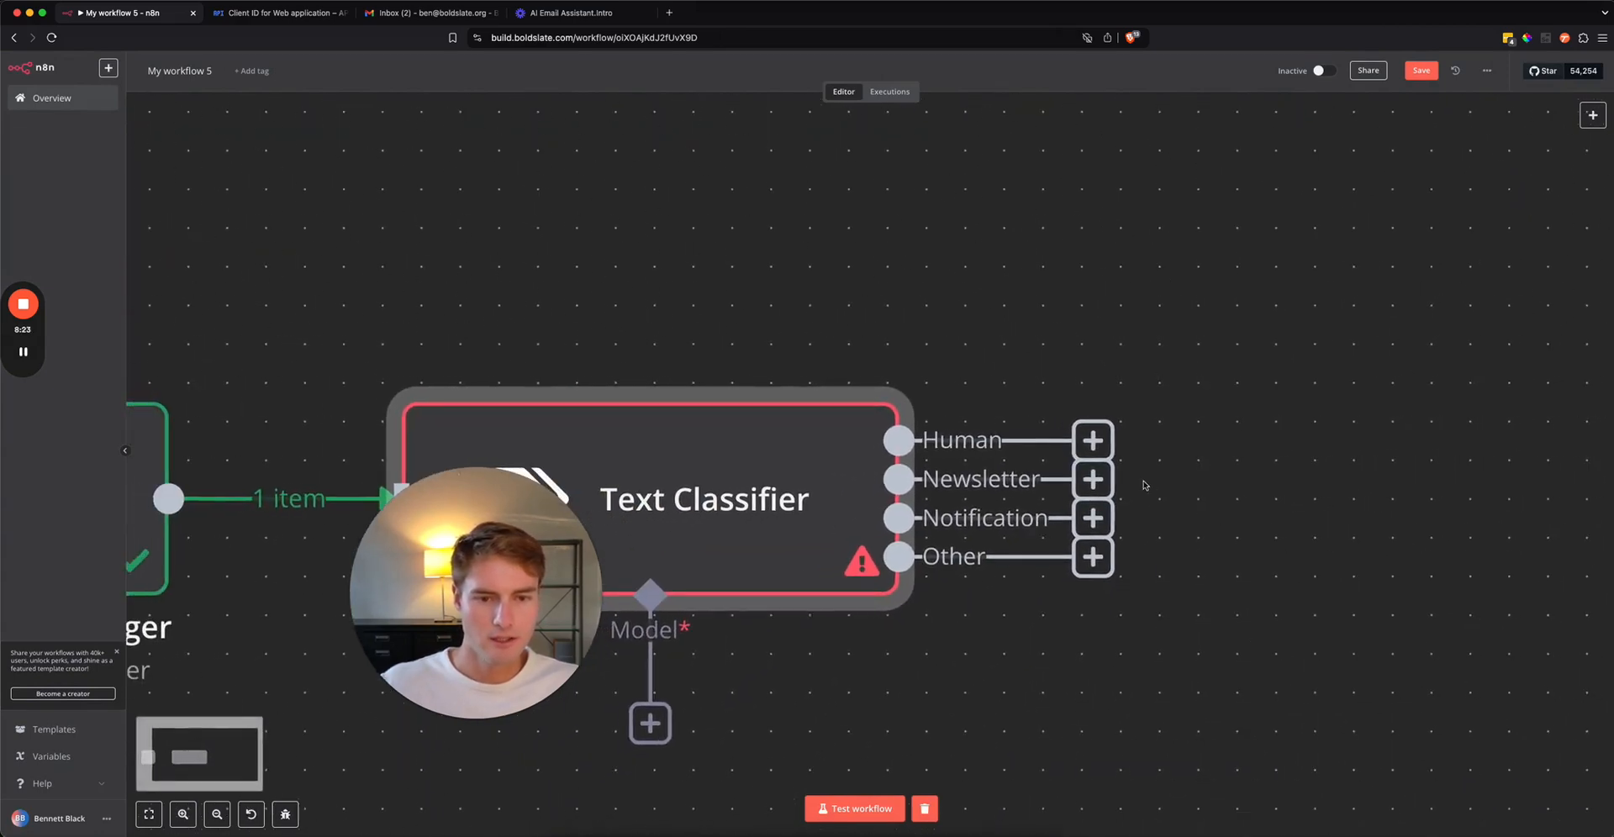
scroll(1102, 447, "down", 2)
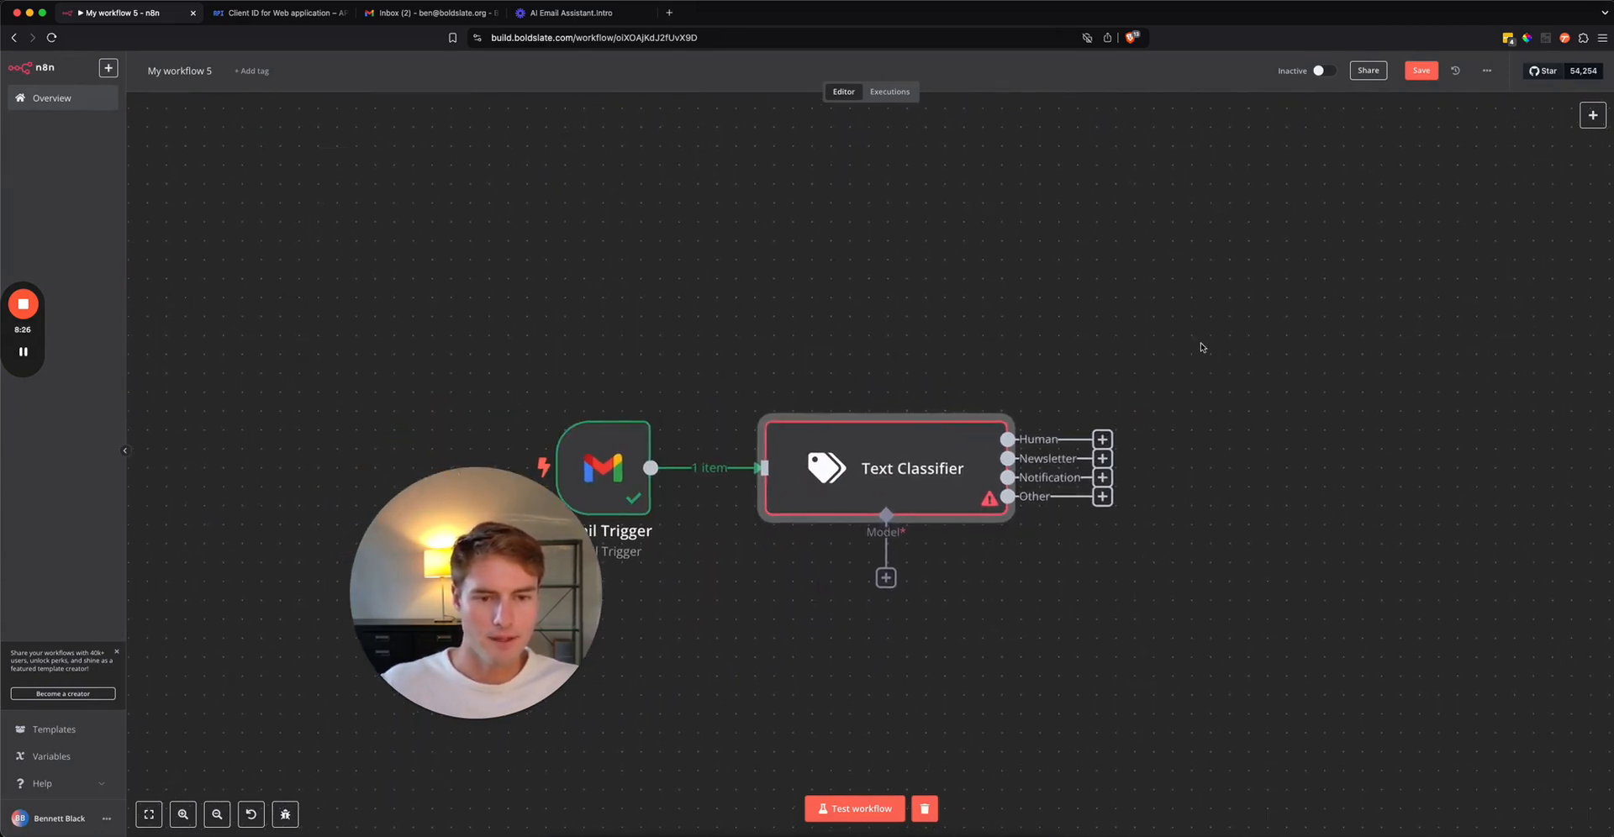
scroll(949, 491, "down", 1)
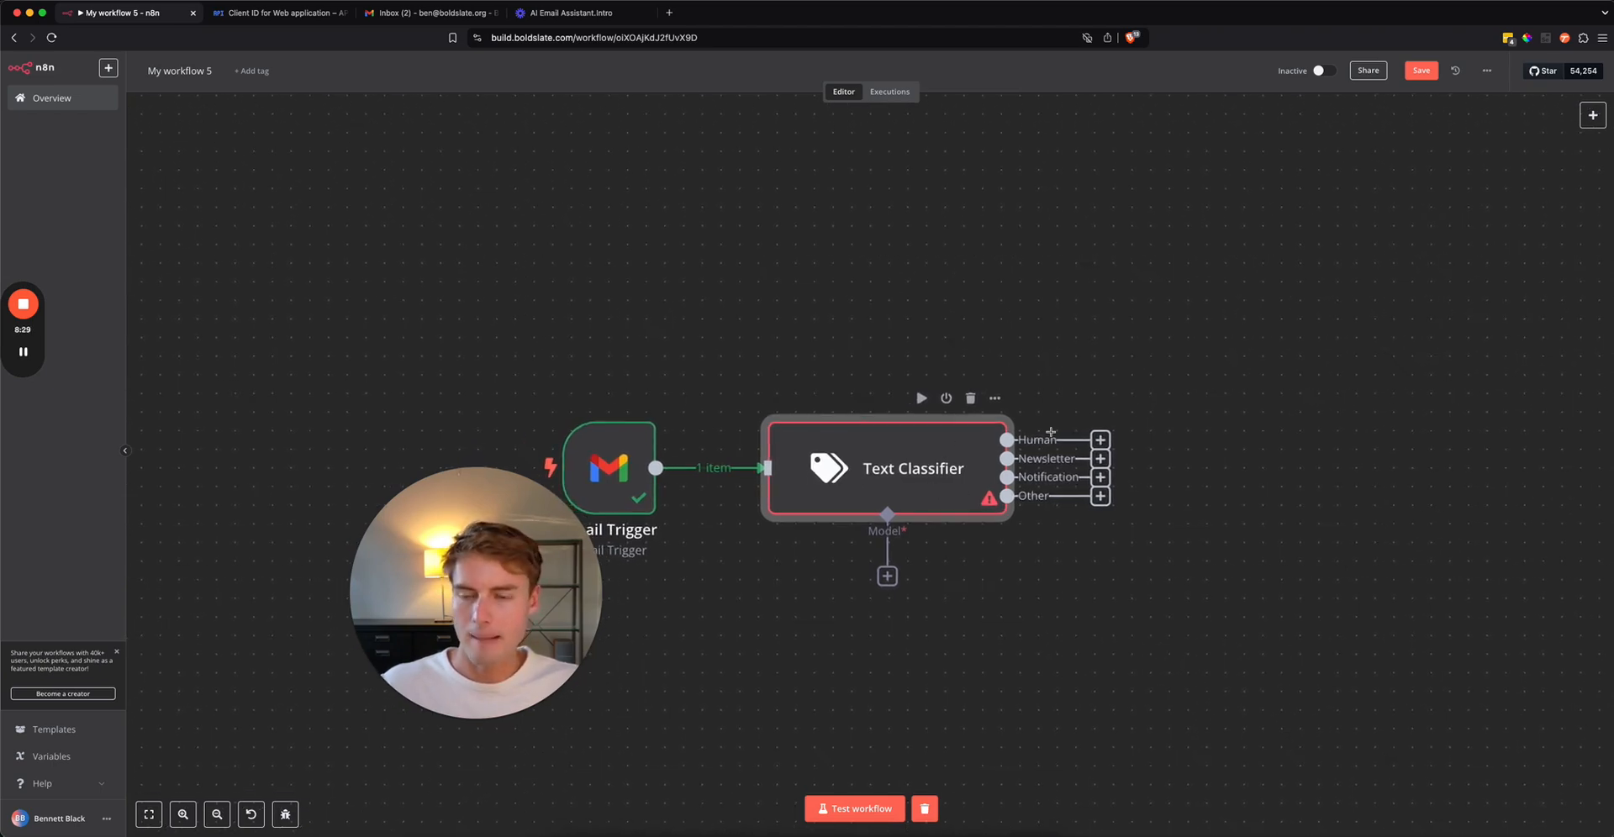
scroll(1106, 438, "down", 1)
scroll(1140, 354, "down", 1)
scroll(993, 402, "down", 1)
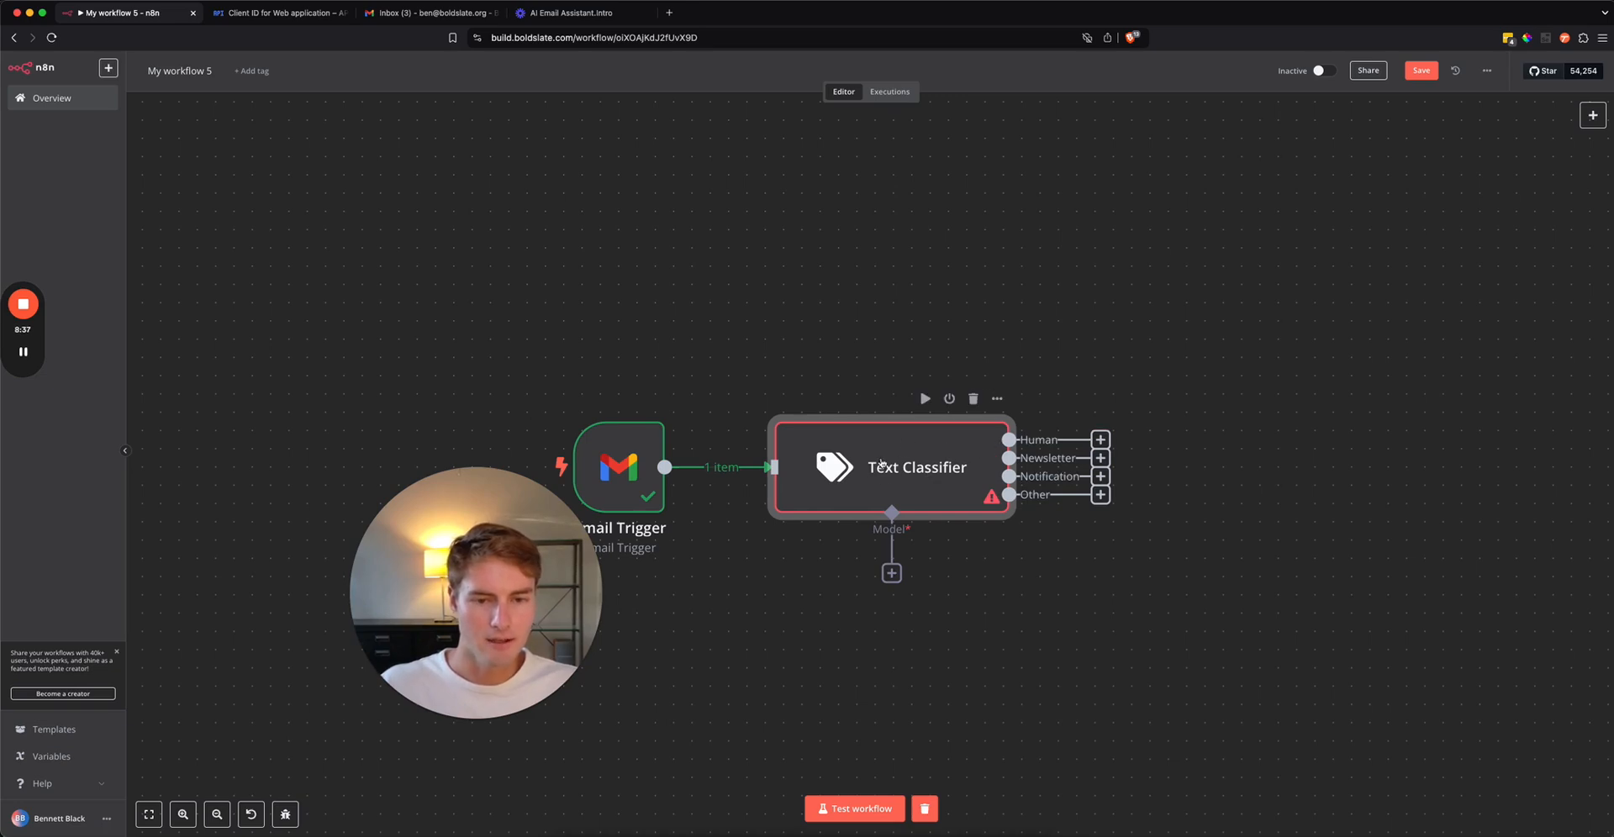
left_click(926, 398)
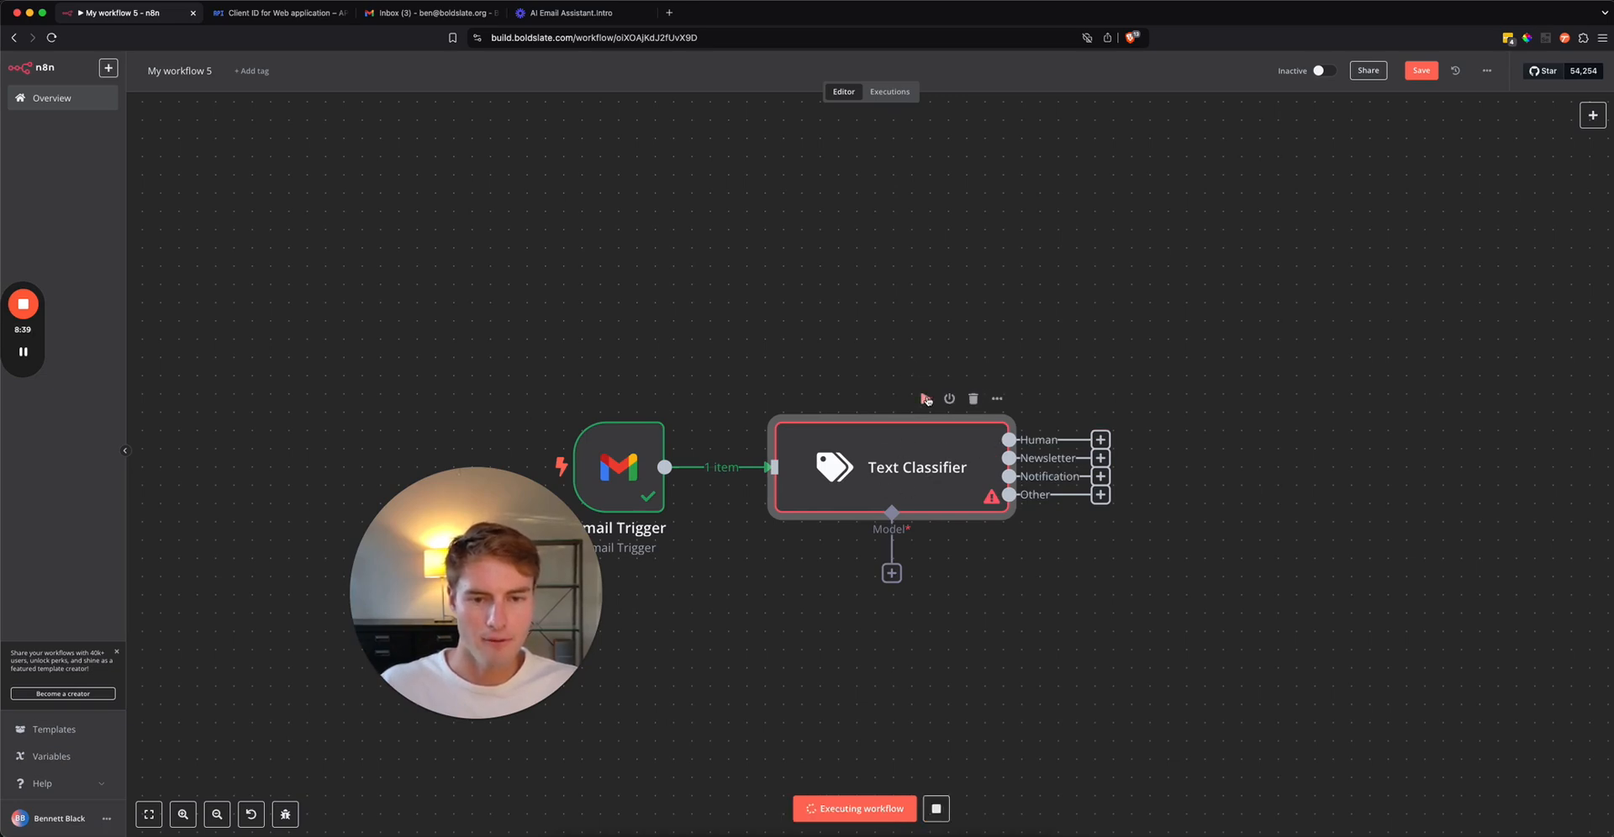
- Attach an OpenAI Chat Model using the OpenAi account credential and gpt-4o-mini
left_click(889, 579)
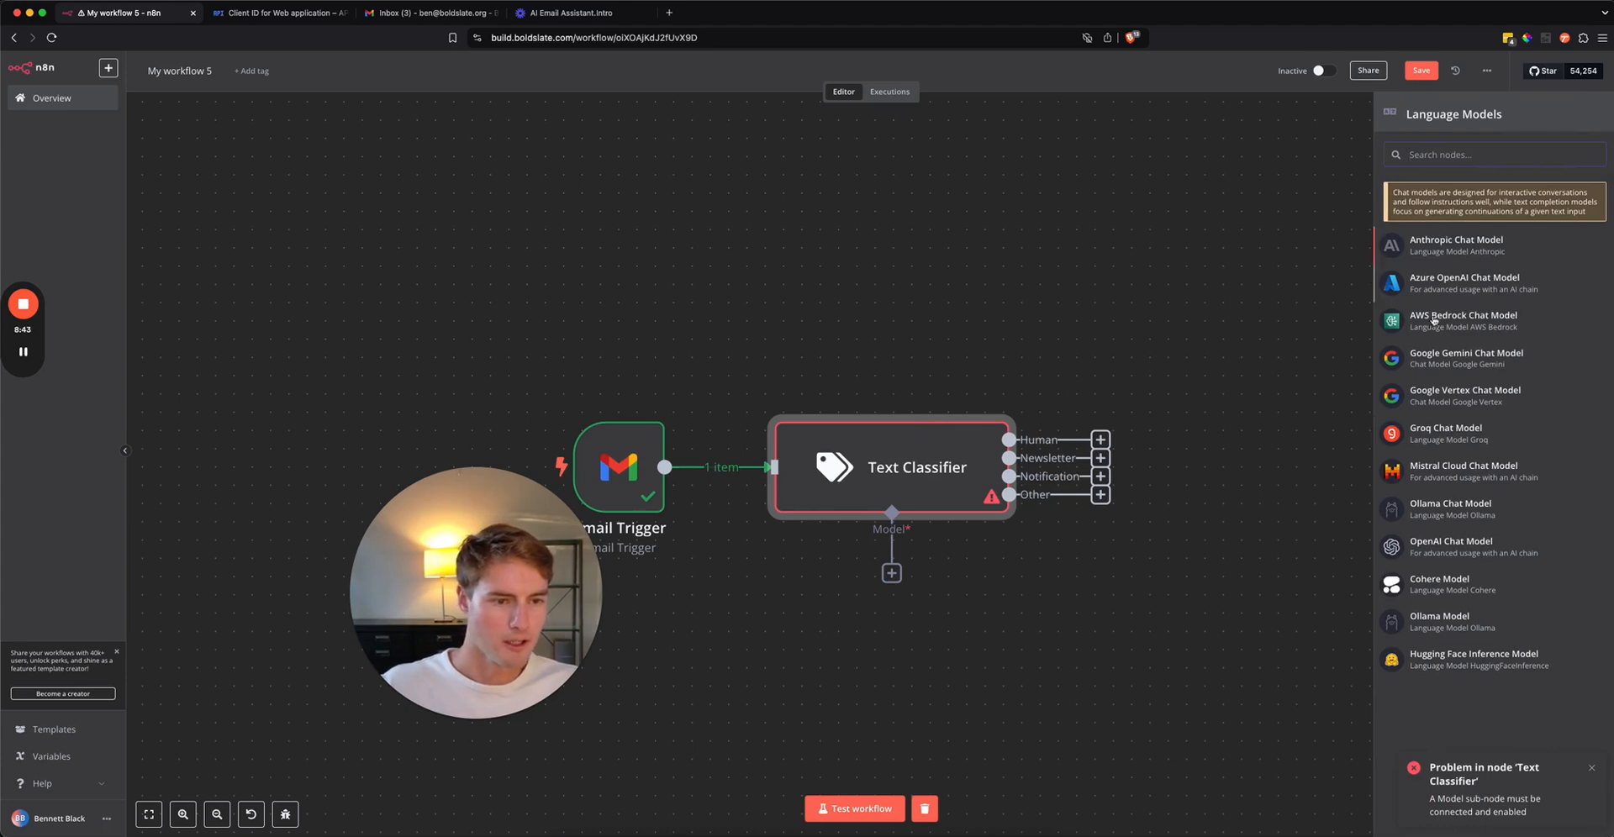
left_click(1458, 545)
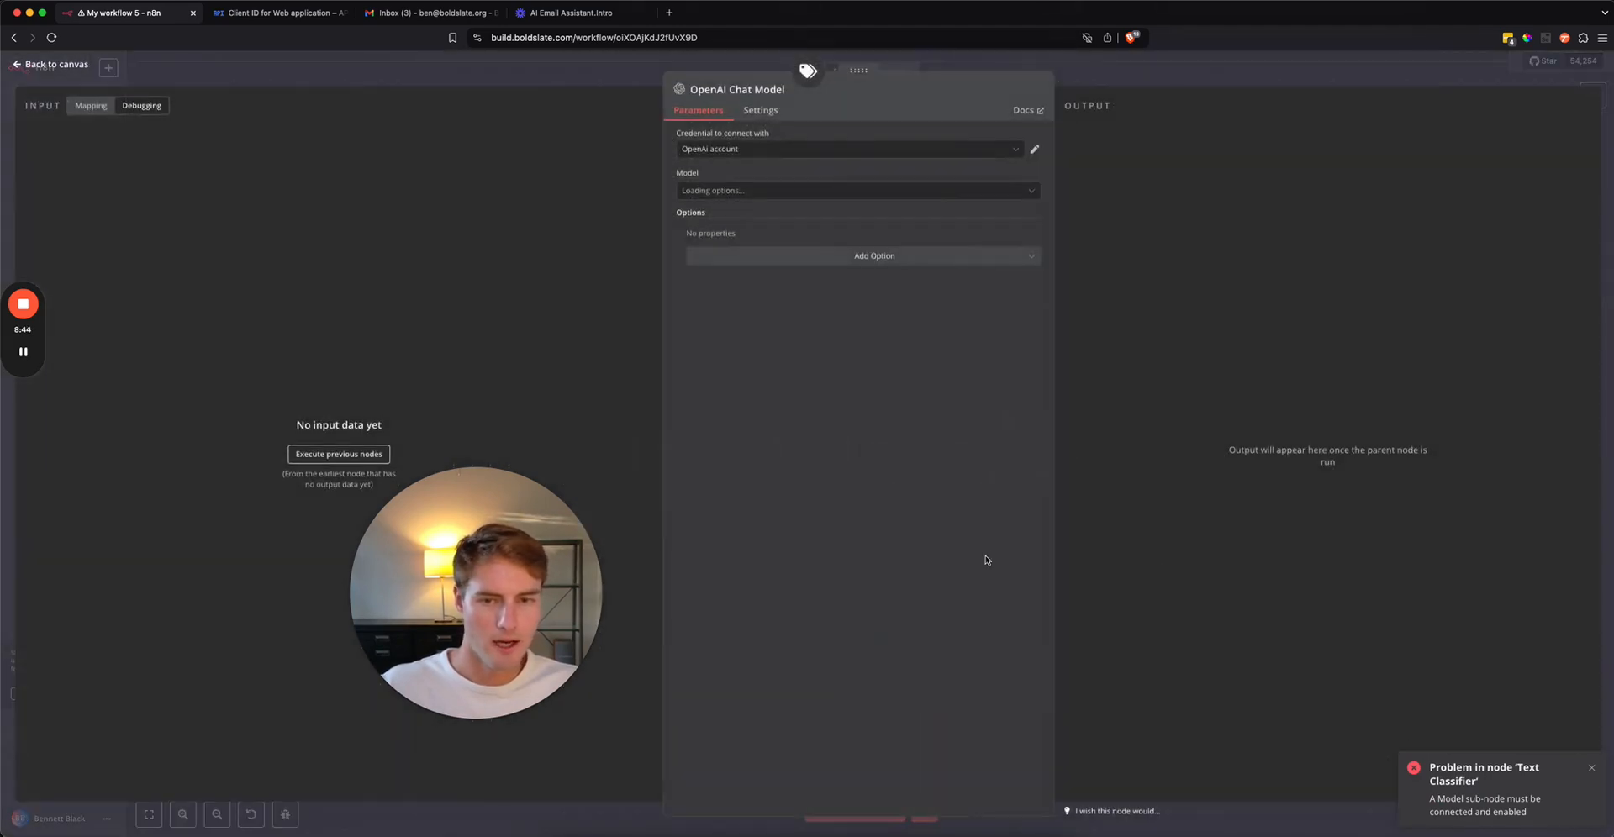
left_click(760, 152)
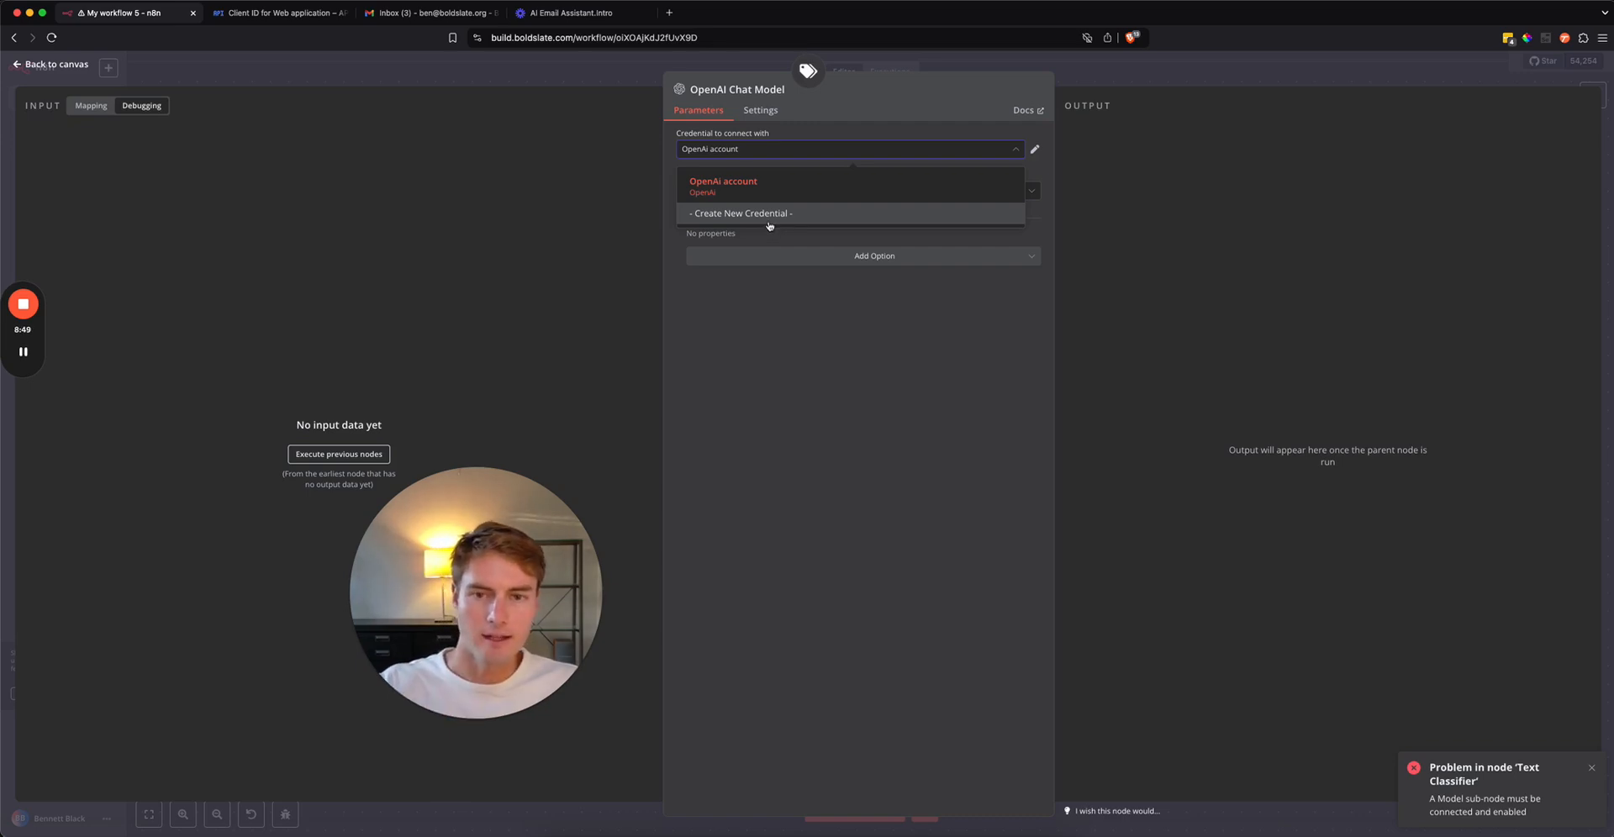
left_click(888, 90)
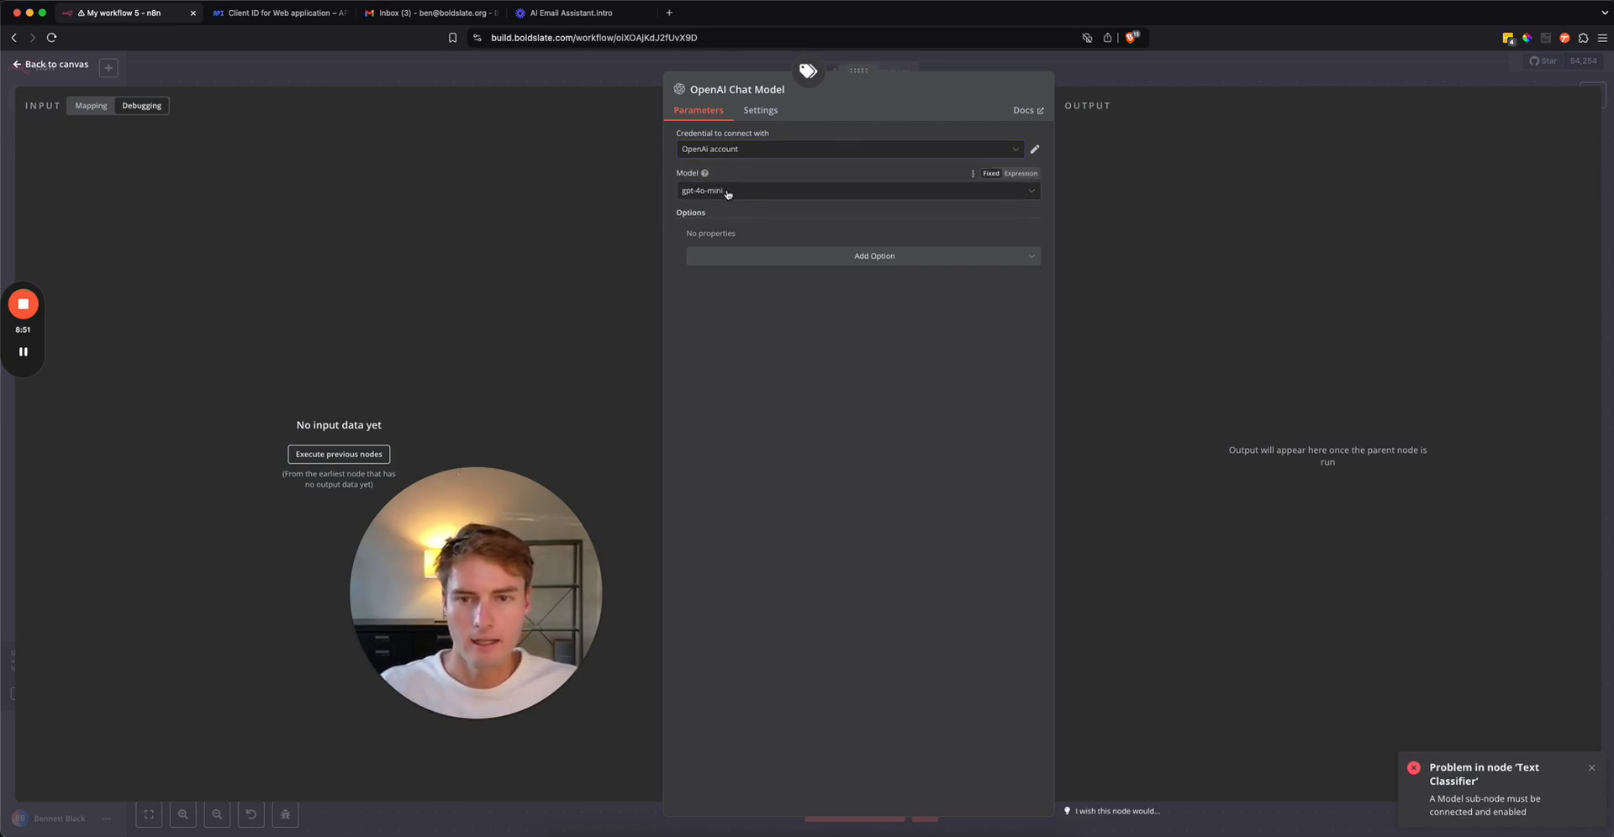
left_click(789, 255)
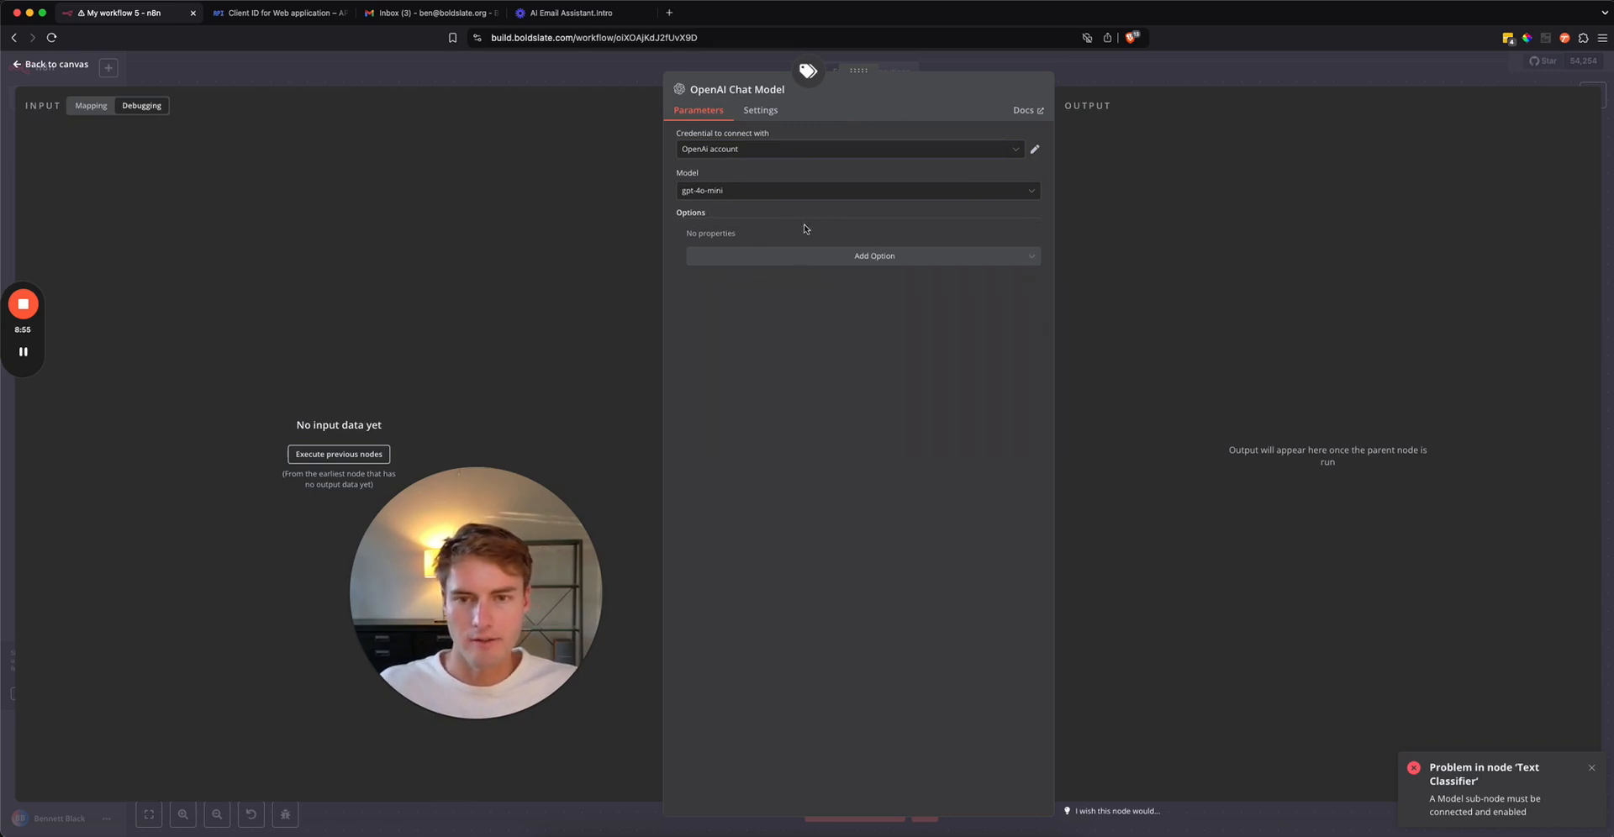
left_click(80, 65)
- Reconnect the chat model and run the classifier, routing the Follow up email to Human
left_click_drag(902, 656, 847, 637)
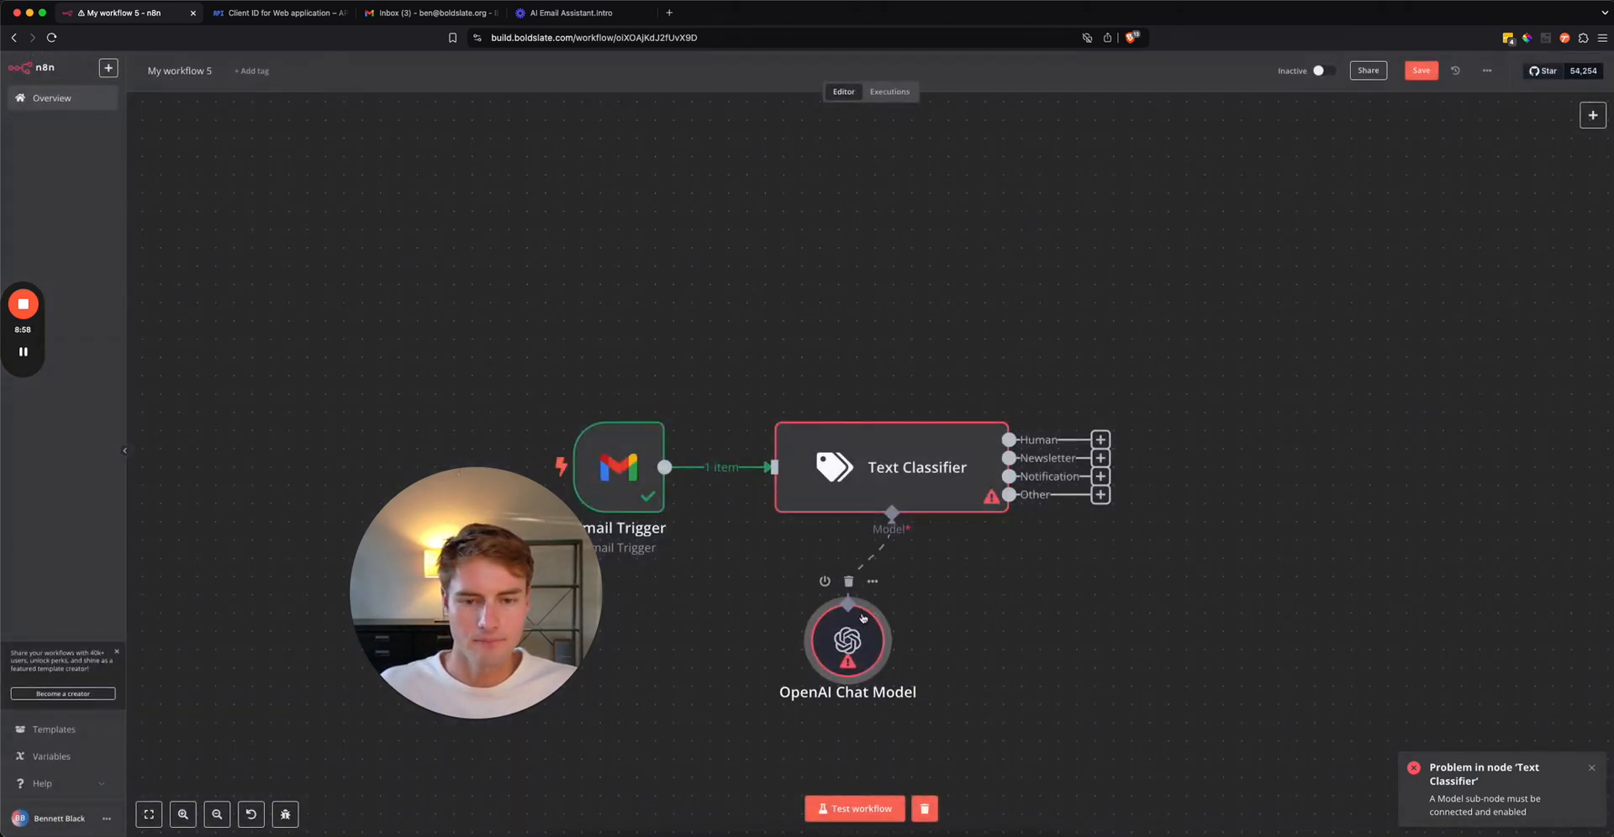
left_click(927, 402)
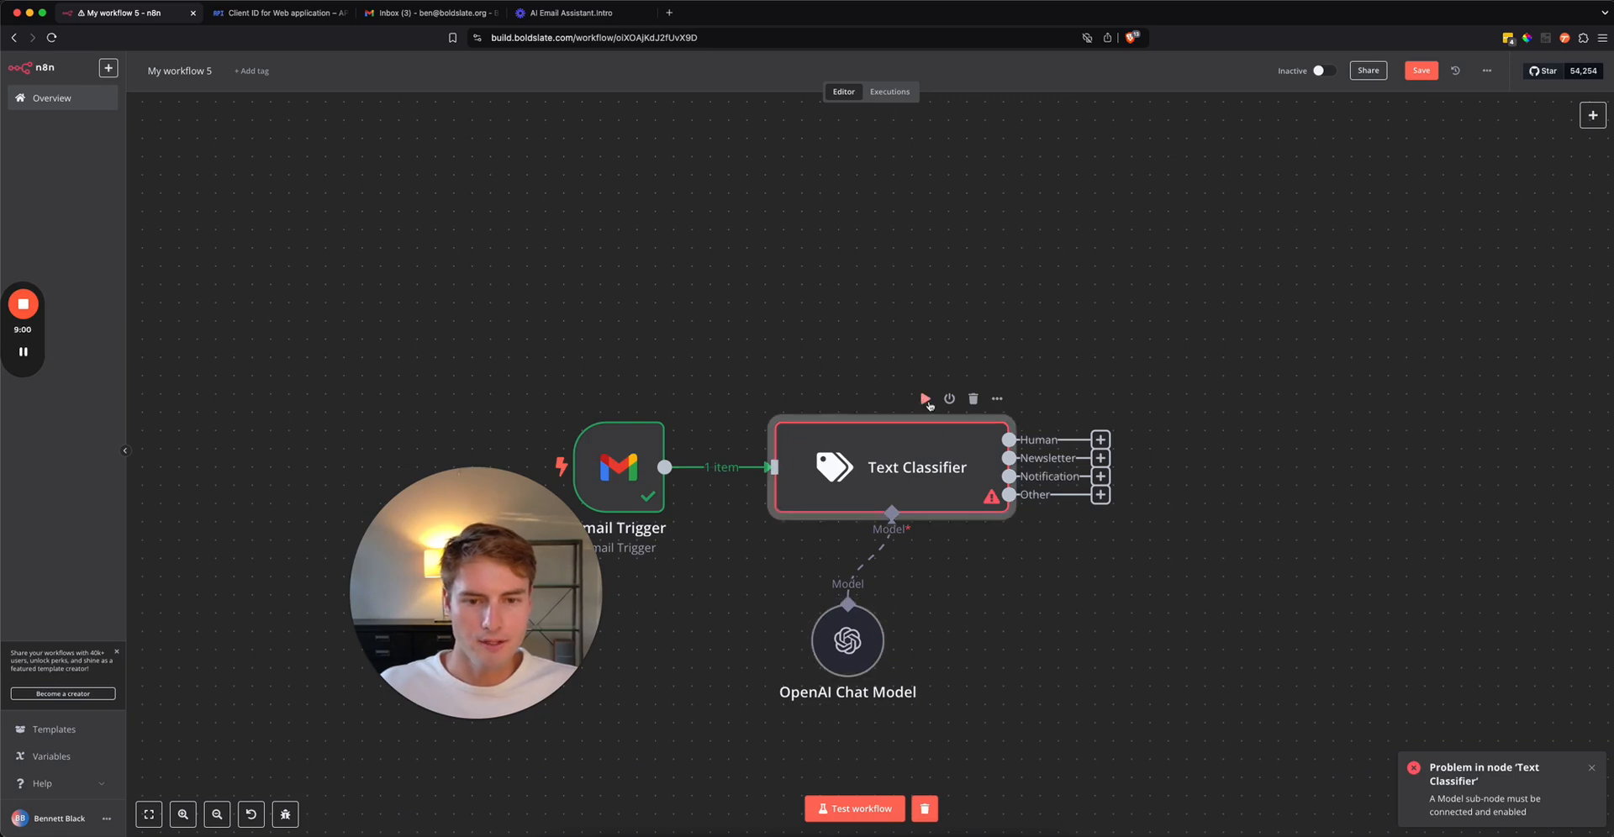
left_click(926, 402)
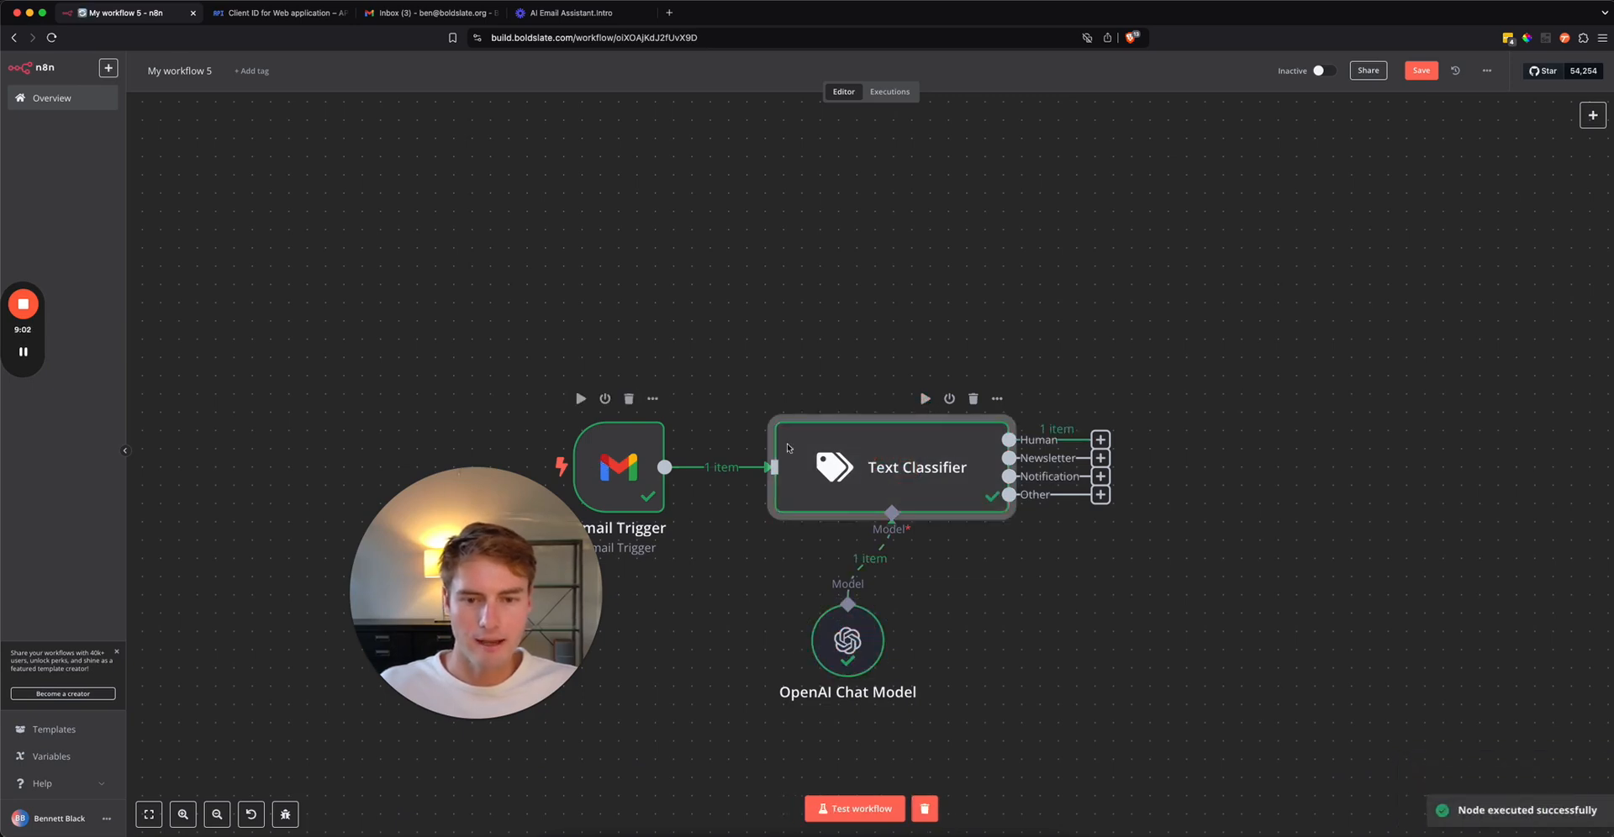
double_click(617, 471)
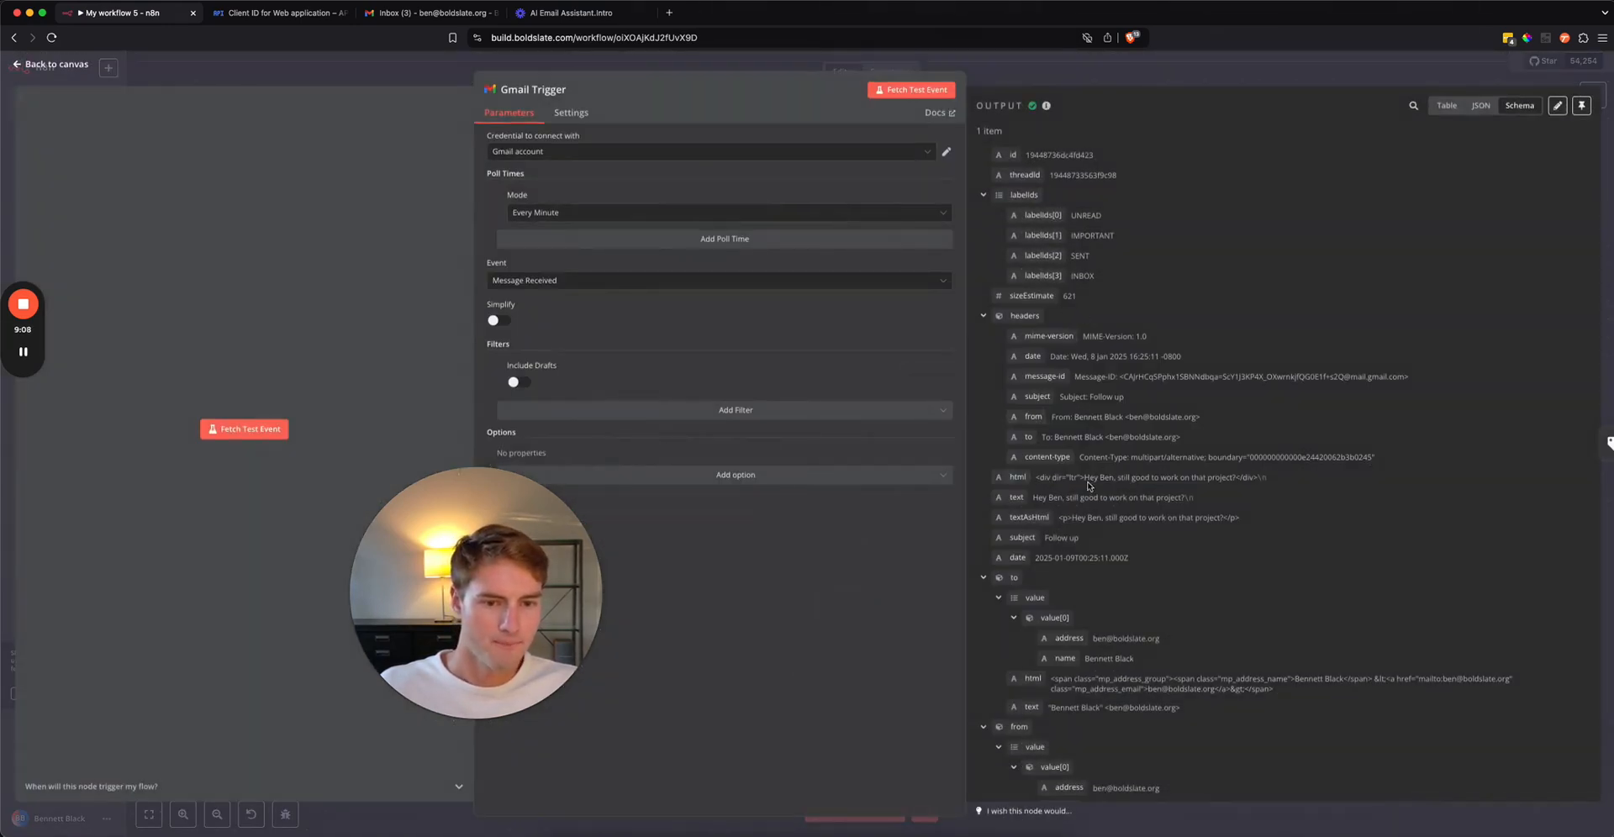
key("Escape")
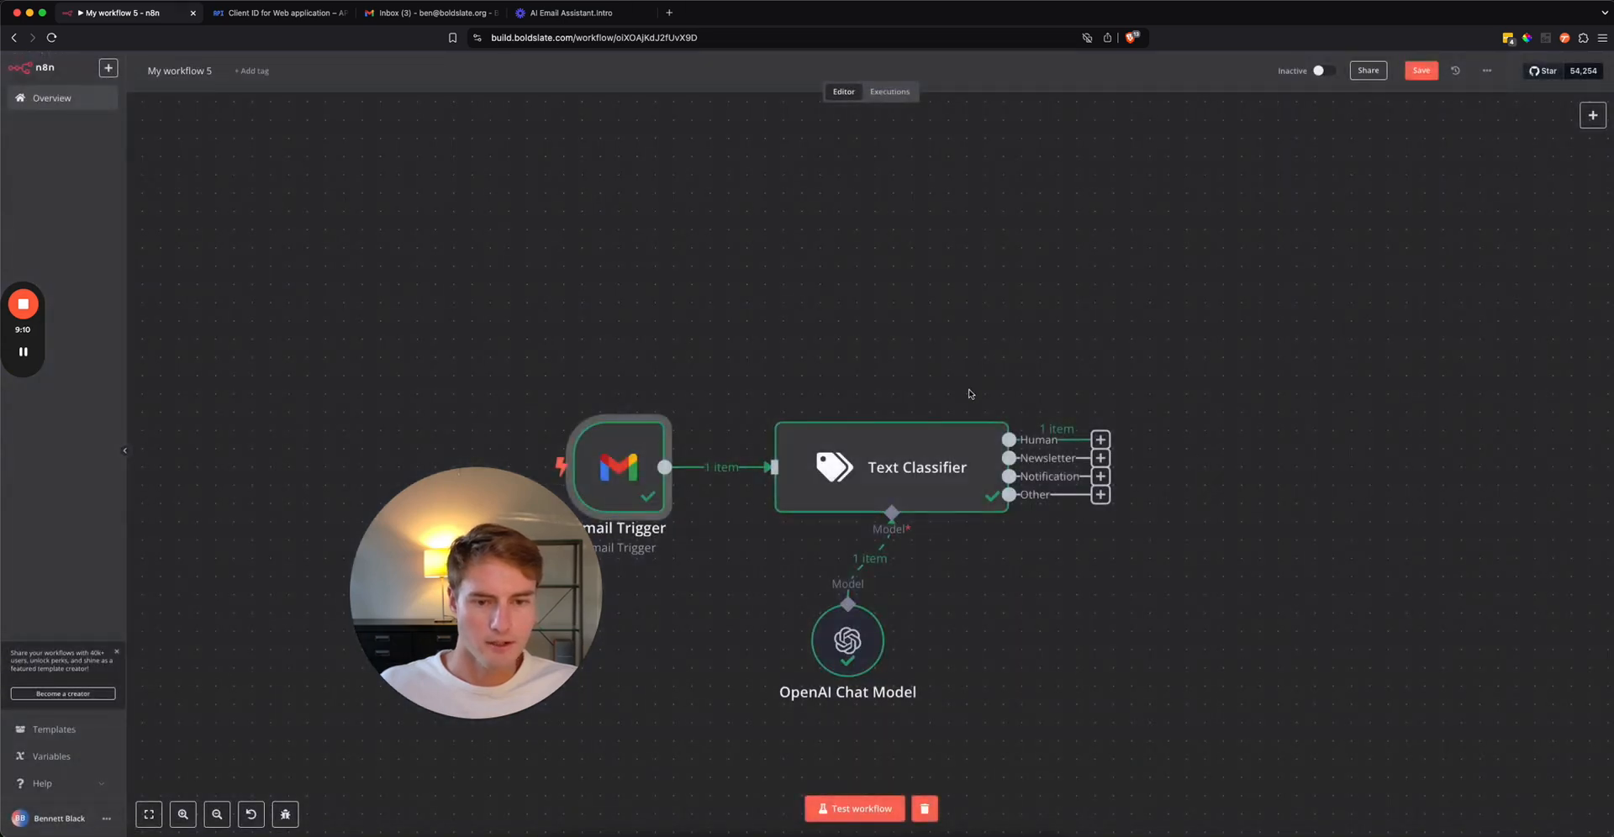
- Add a Gmail 'Add label to message' step after Human, mapping the email id and applying the Human label
left_click_drag(1101, 439, 1102, 308)
left_click(1459, 215)
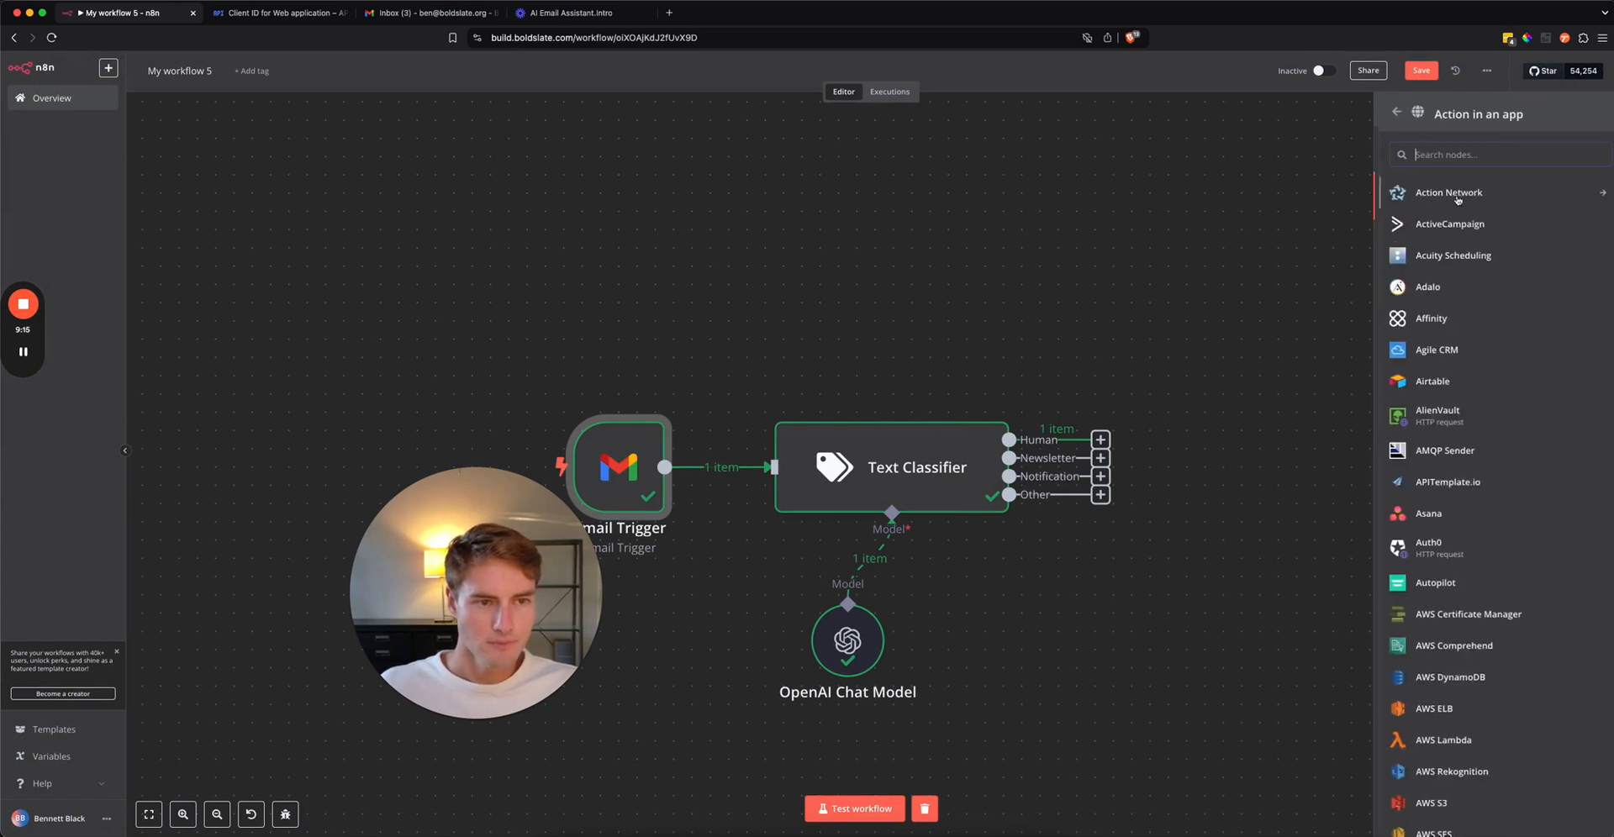
type("gmail")
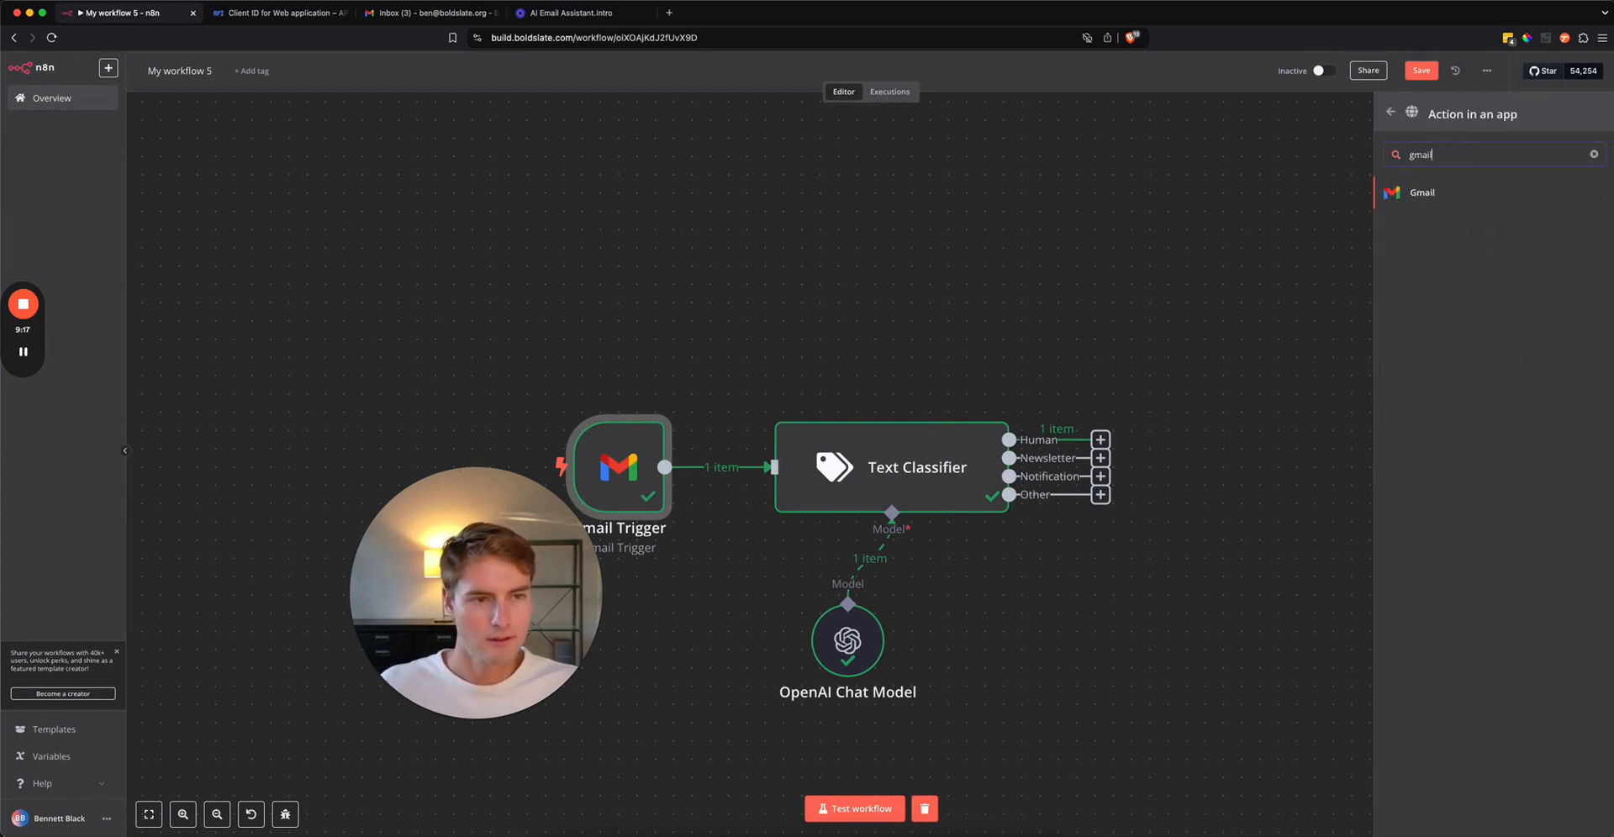
left_click(1447, 190)
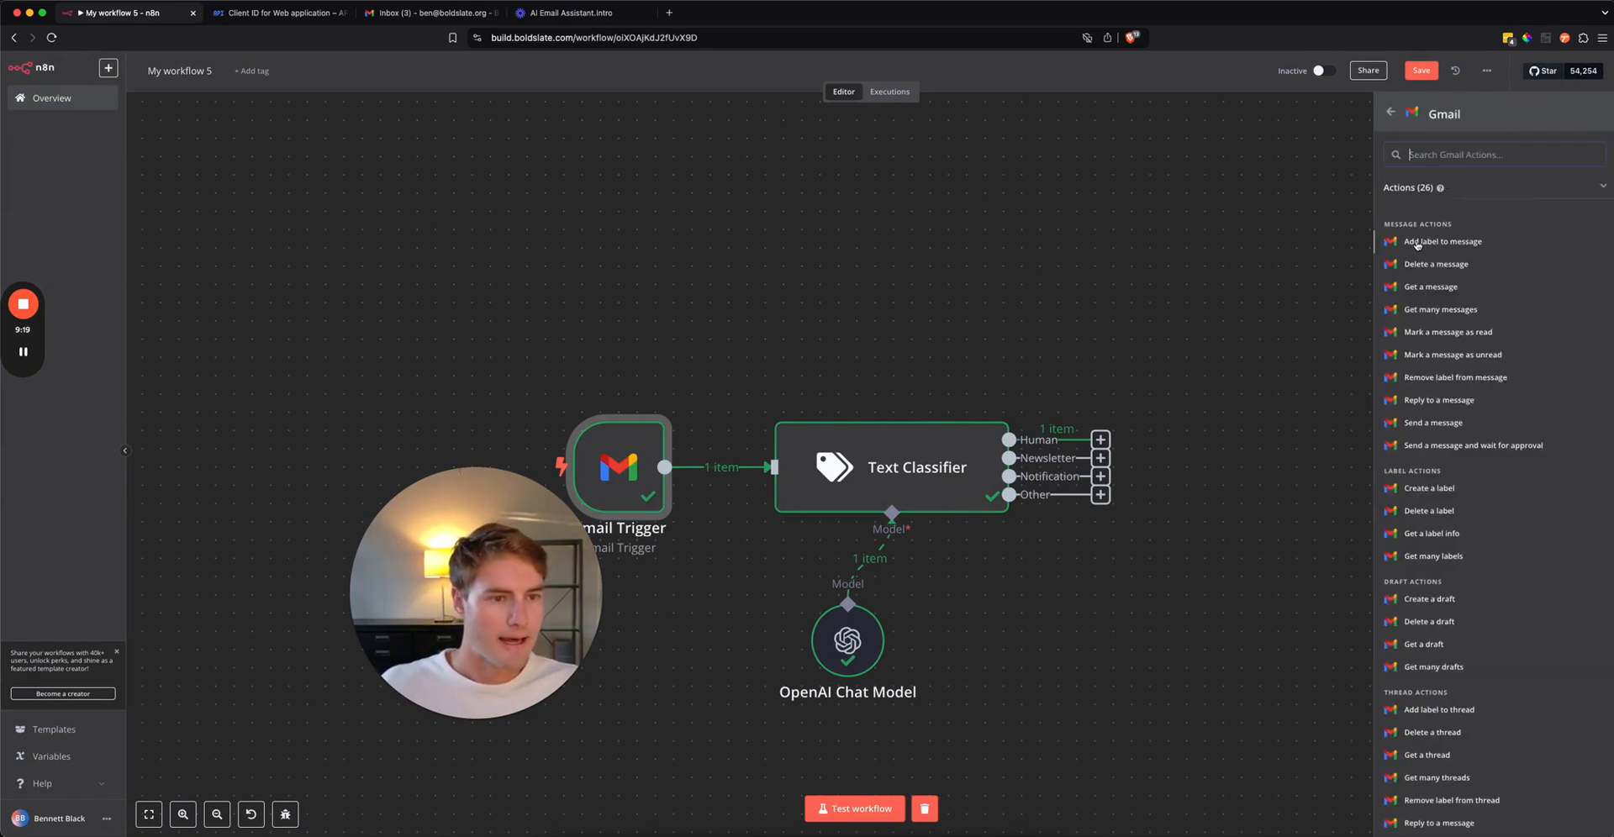
left_click(1461, 242)
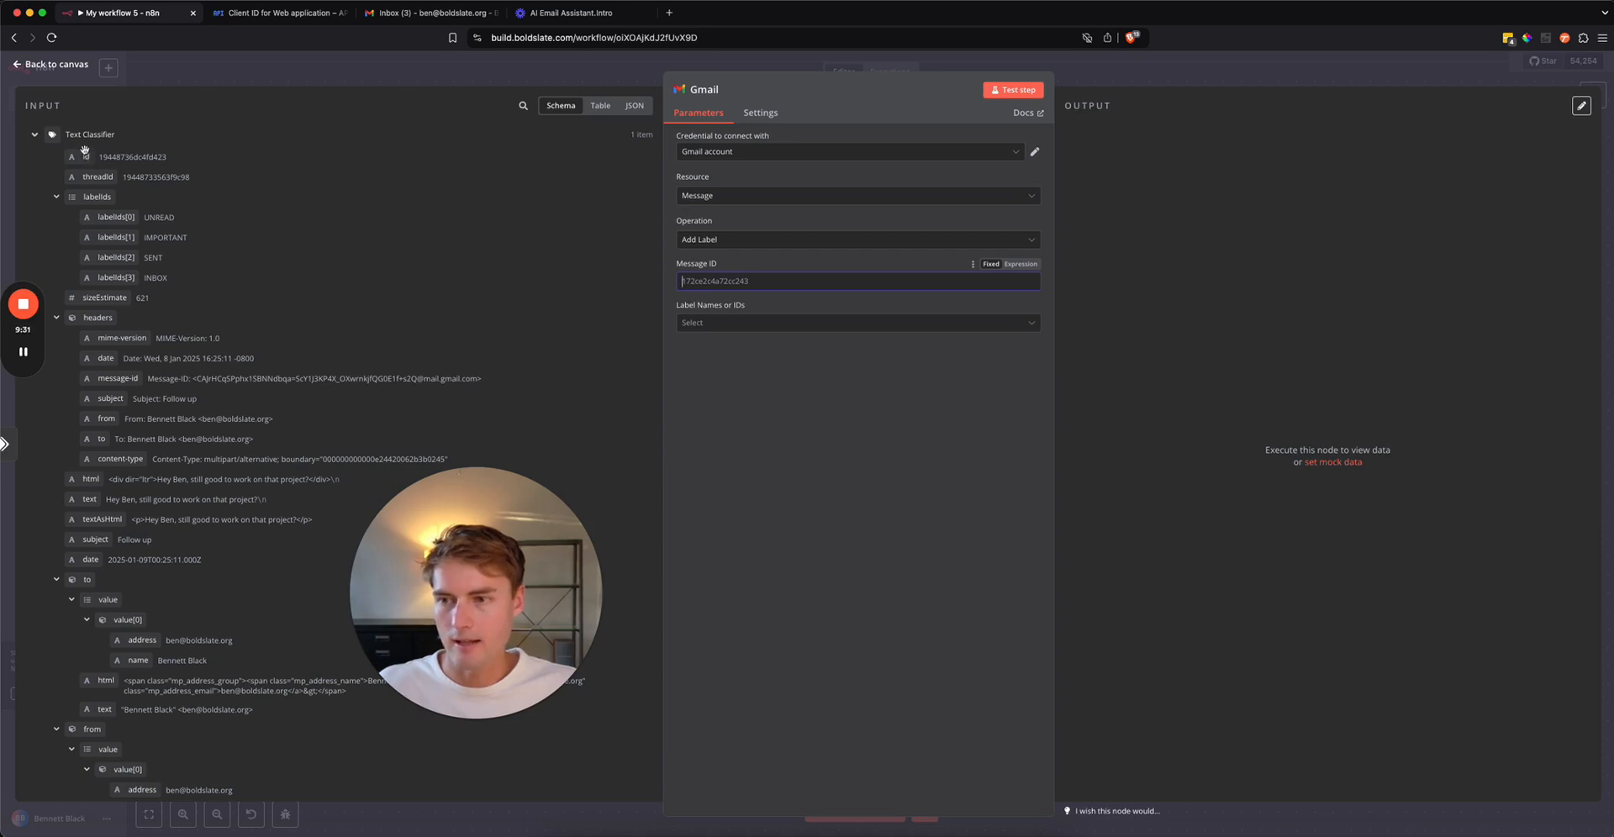
left_click_drag(83, 156, 721, 280)
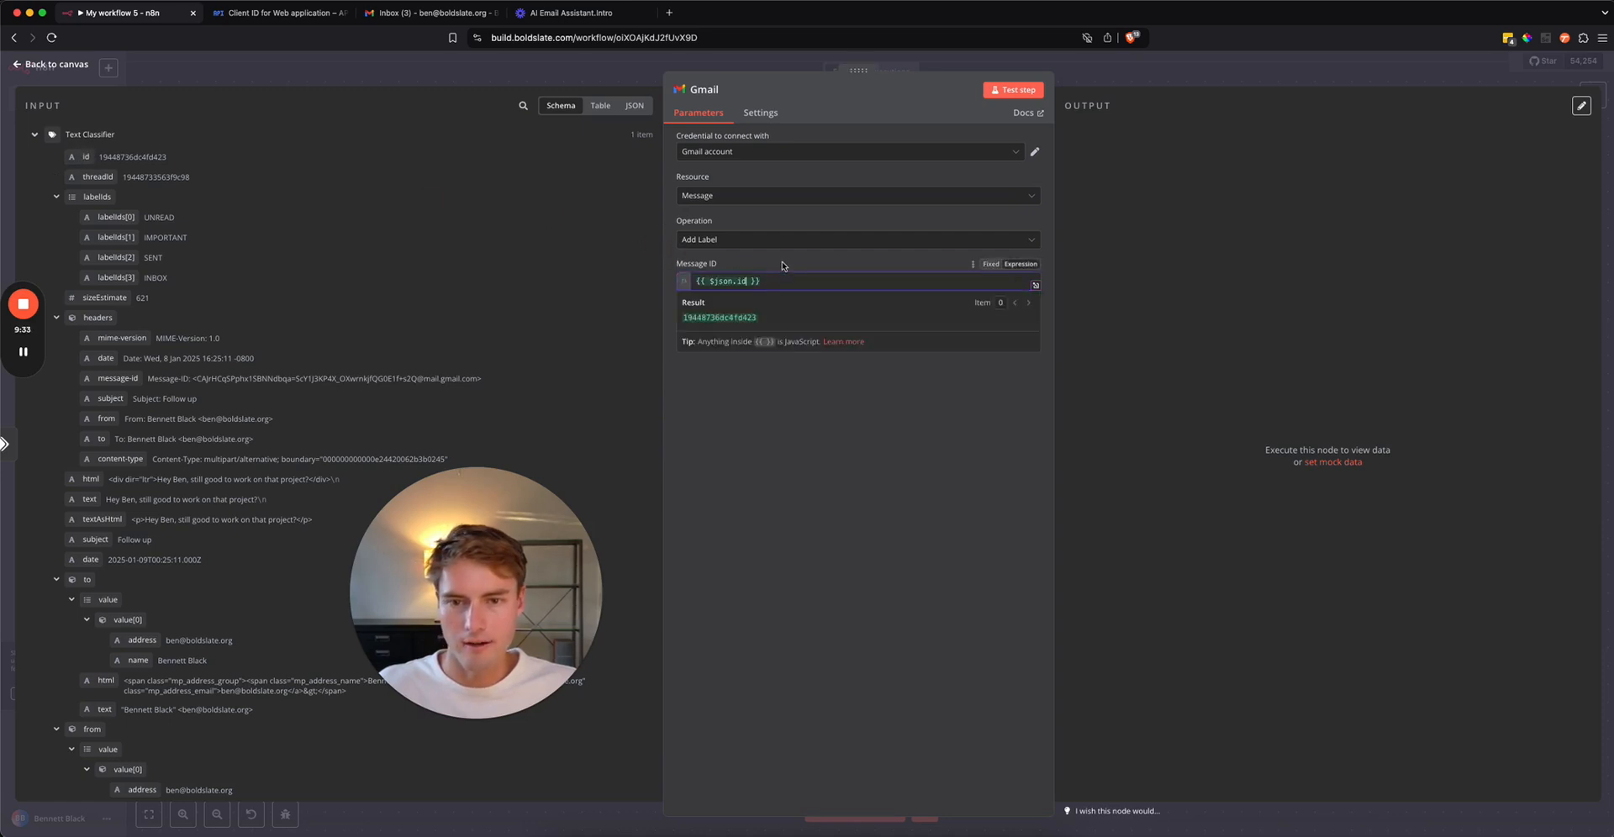
left_click(721, 336)
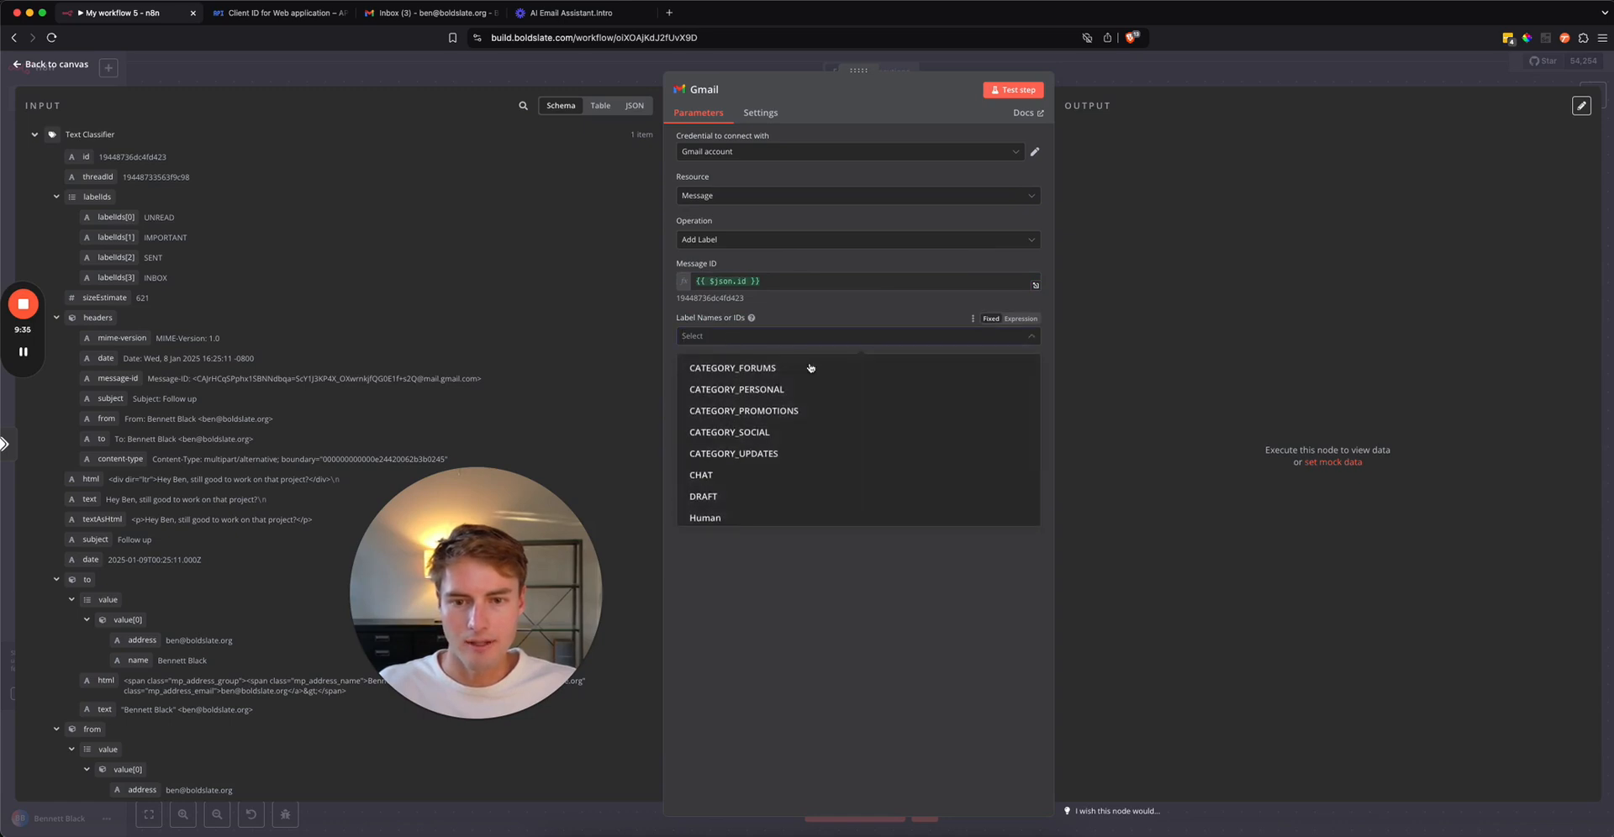
scroll(797, 433, "down", 2)
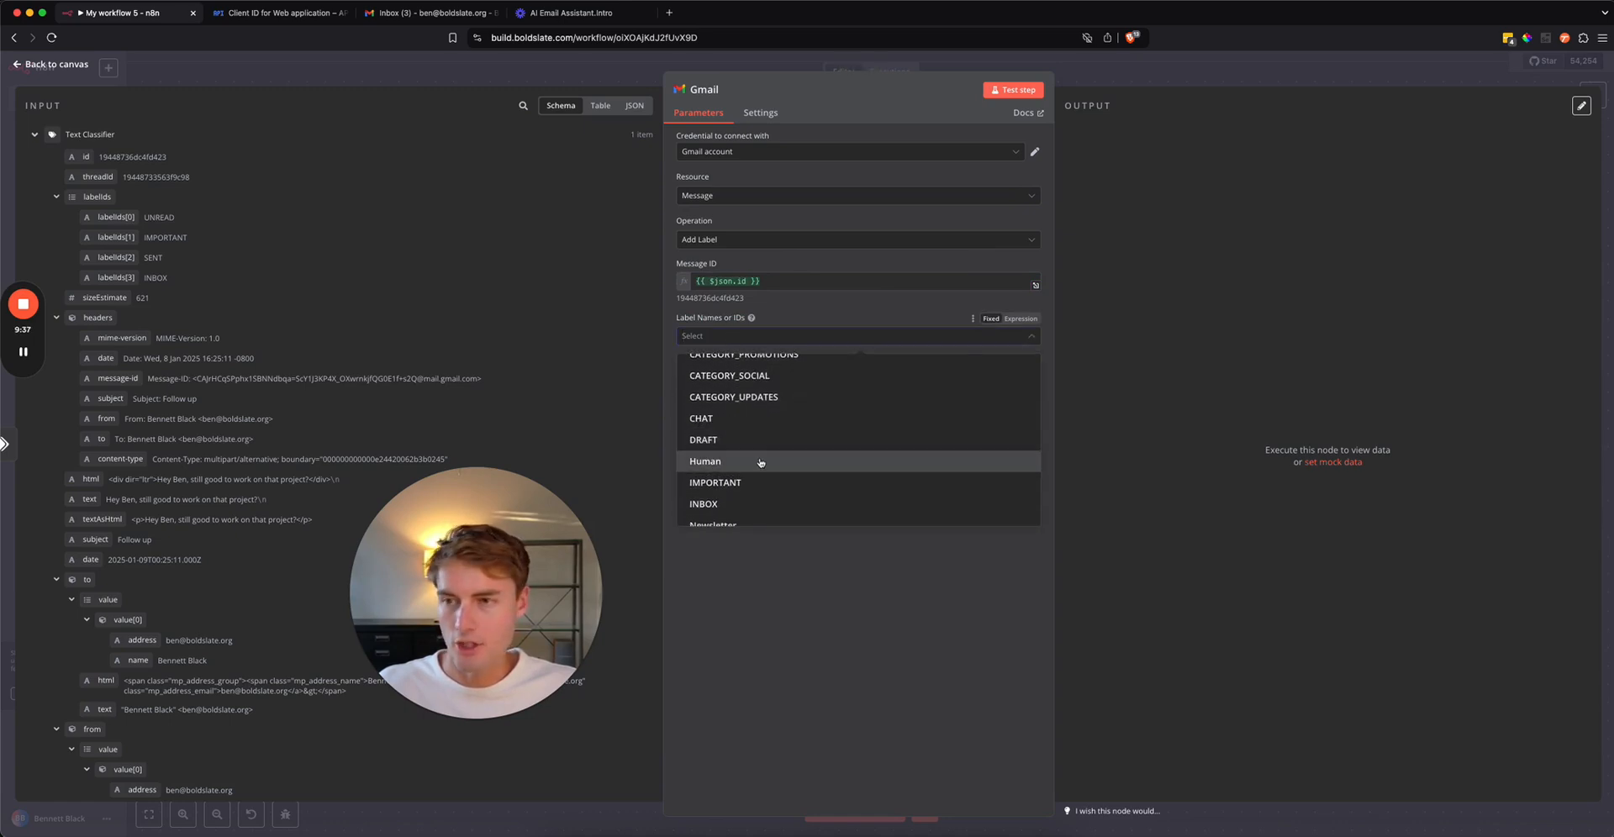
left_click(719, 463)
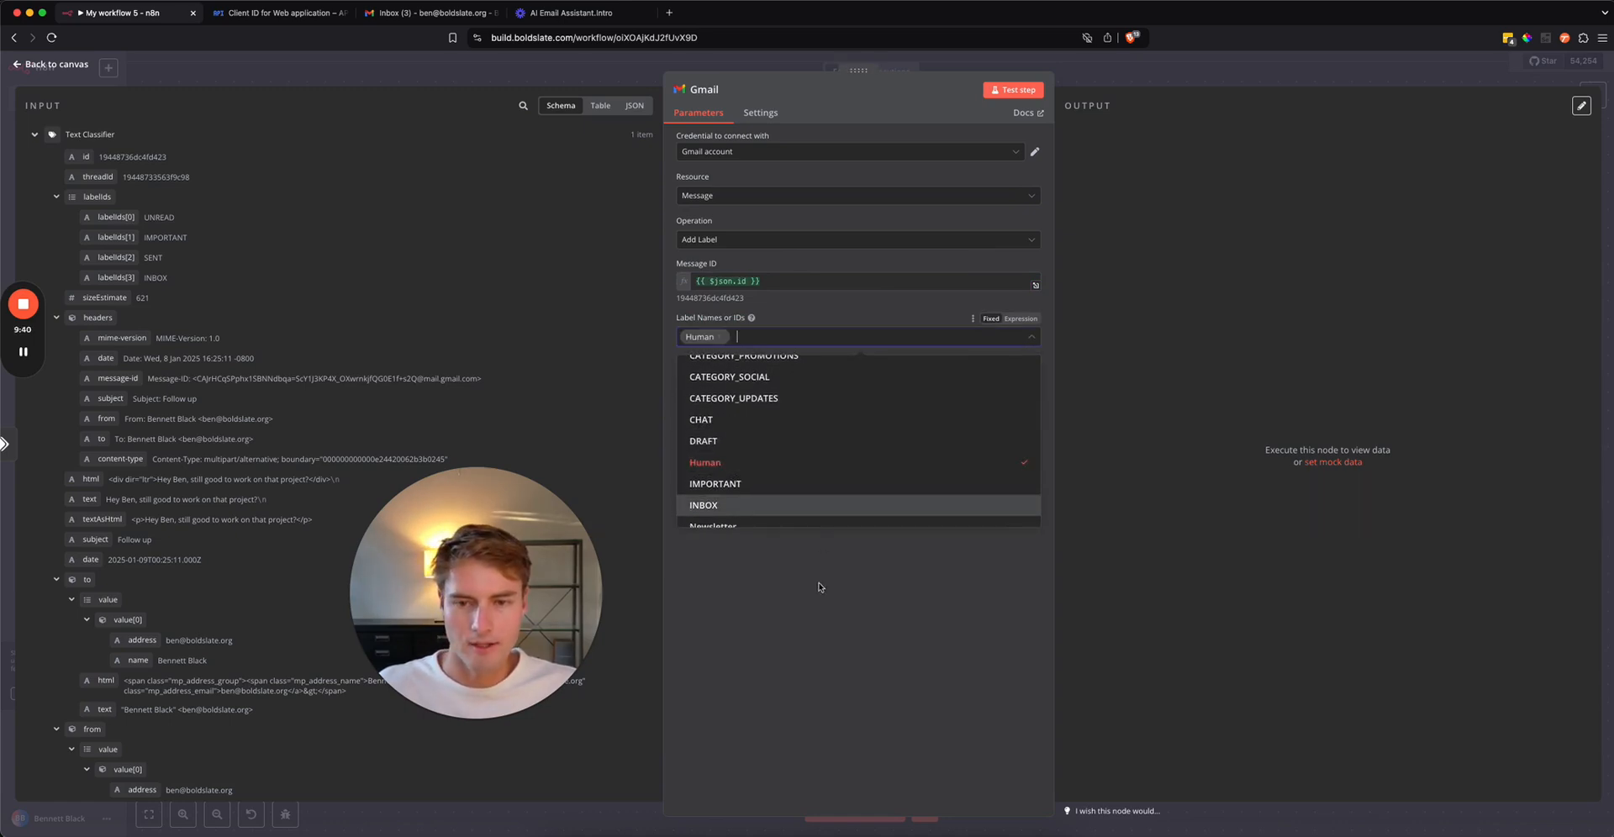
- Test the labelling step and confirm in Gmail that the Follow up email got the Human label
left_click(1014, 89)
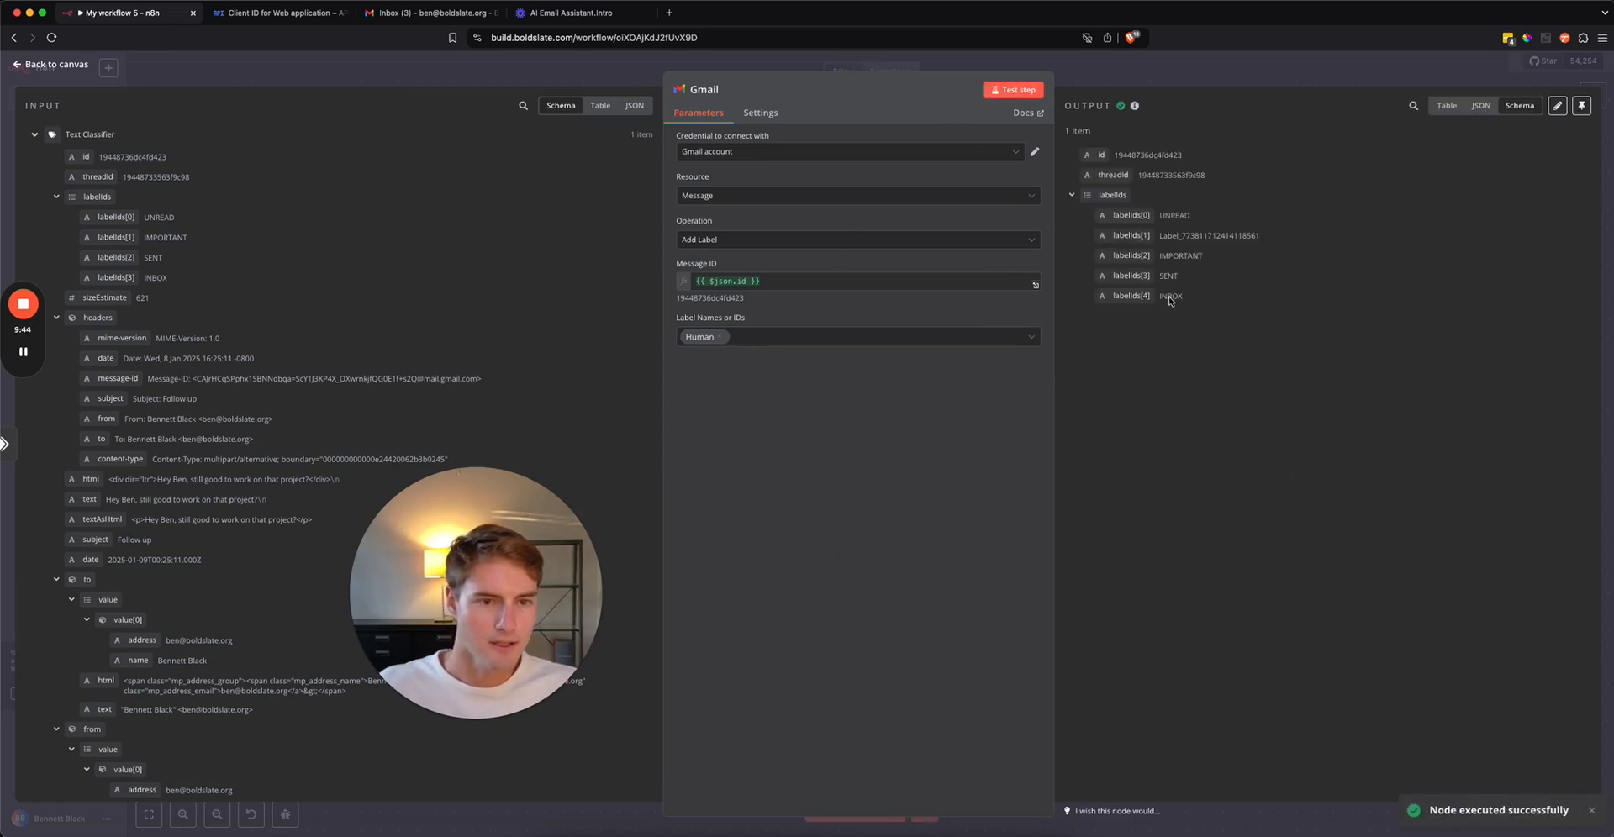
left_click(429, 13)
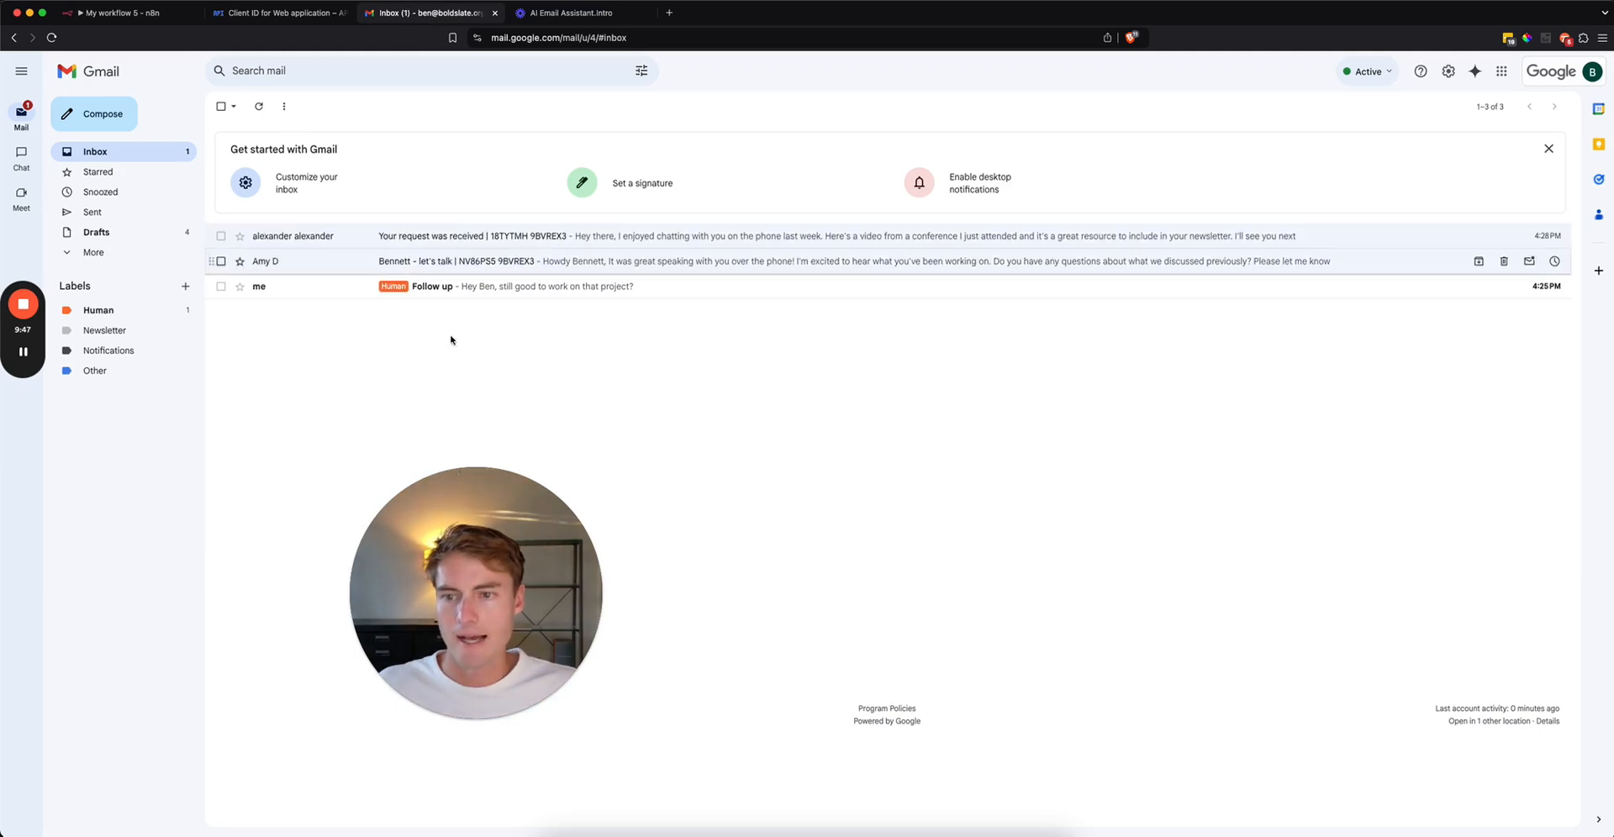
left_click(276, 21)
left_click(135, 12)
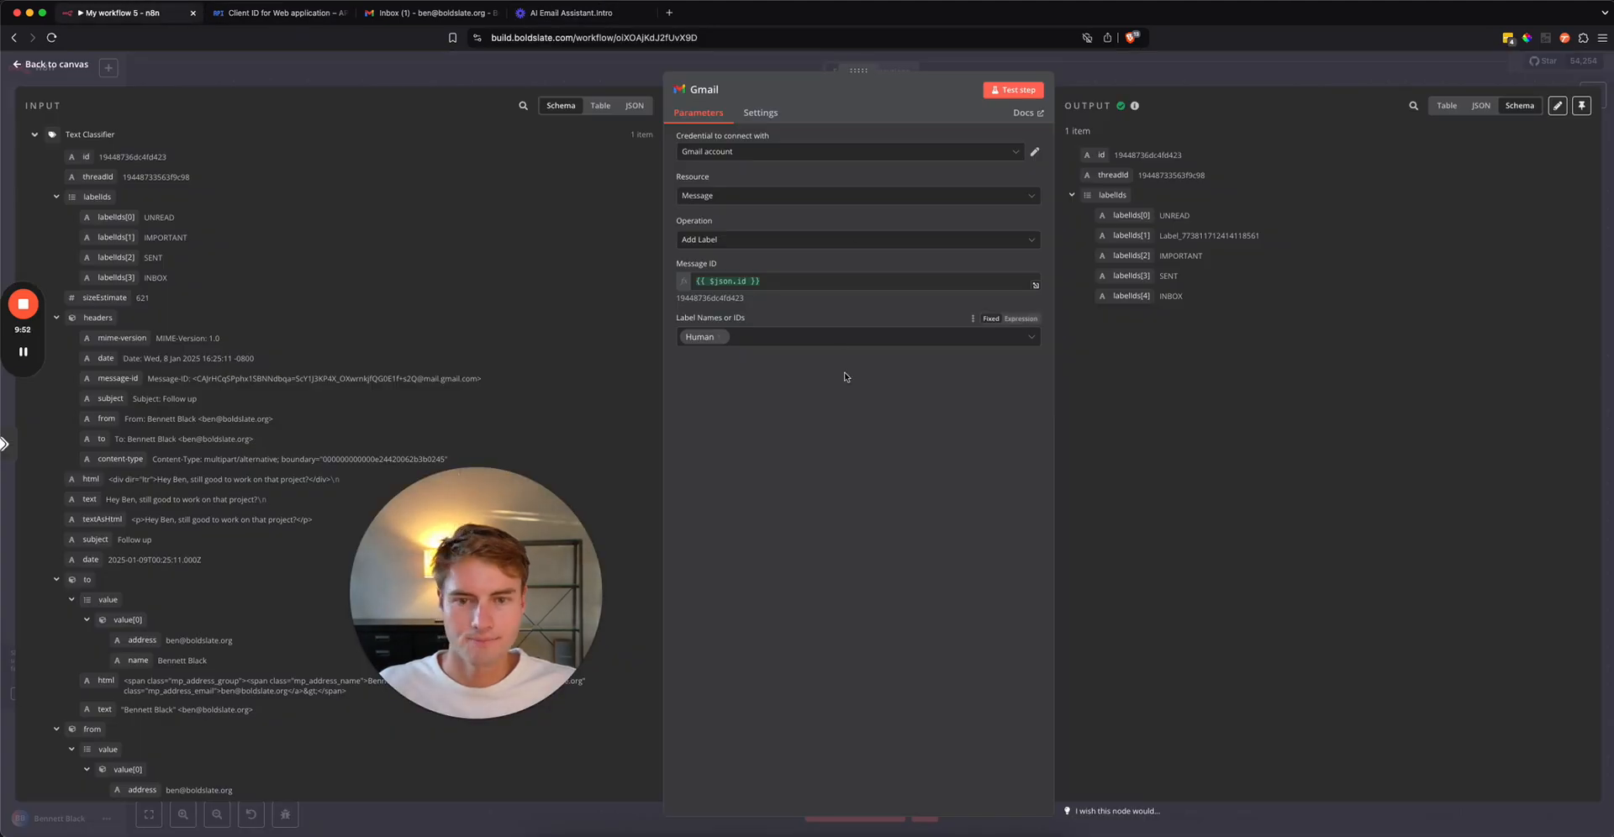
key("Escape")
- Duplicate the Gmail node as Gmail1, connect it to Newsletter, and apply the Newsletter label
left_click_drag(1138, 288, 1149, 250)
right_click(1148, 251)
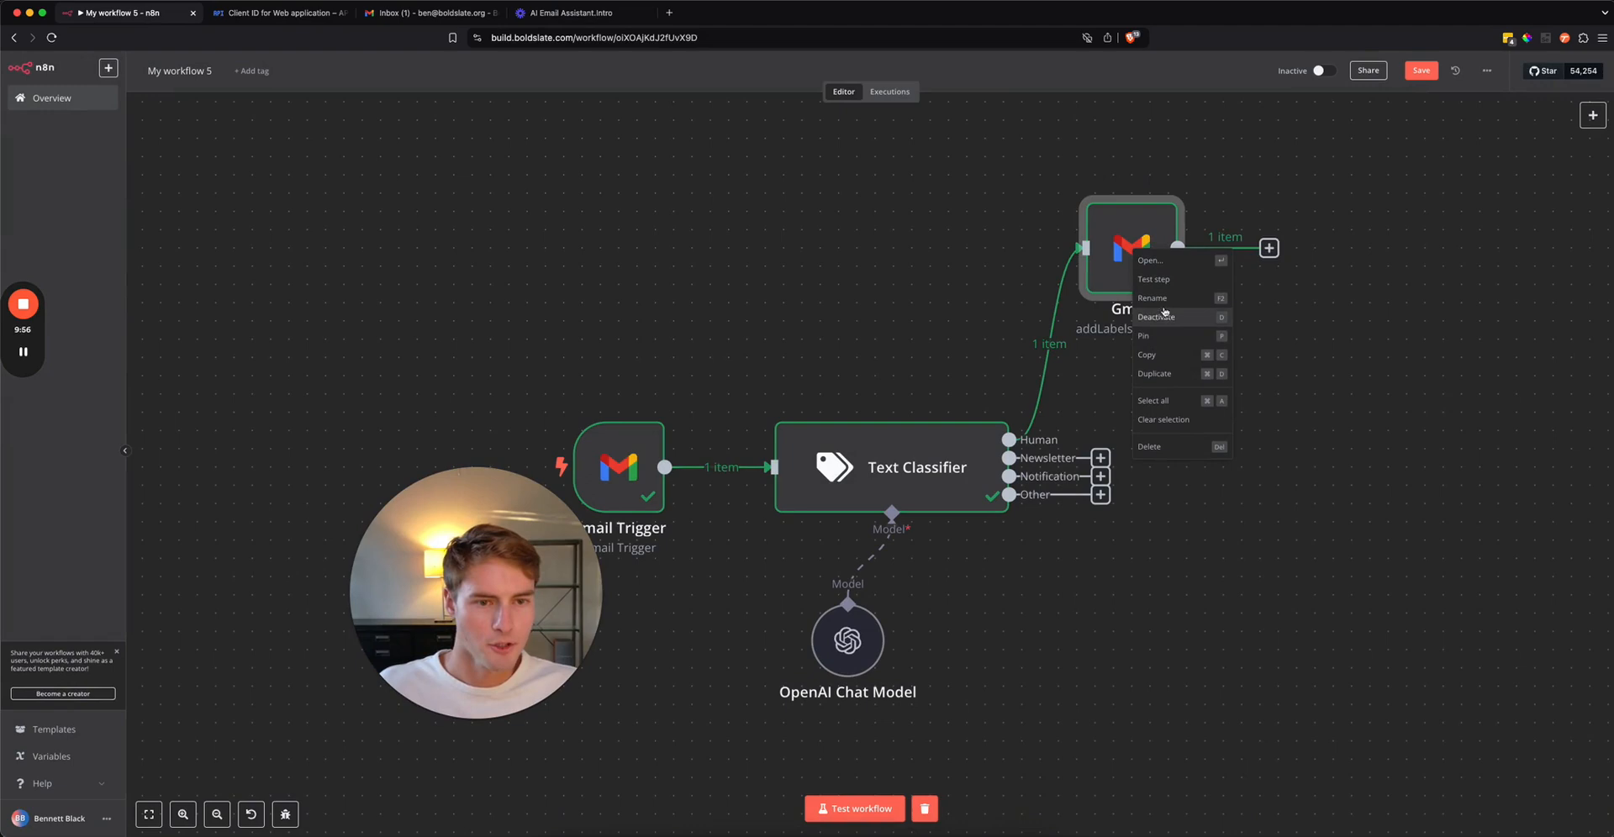
left_click(1155, 374)
left_click_drag(738, 343, 1200, 416)
left_click_drag(1009, 458, 1188, 415)
double_click(1188, 414)
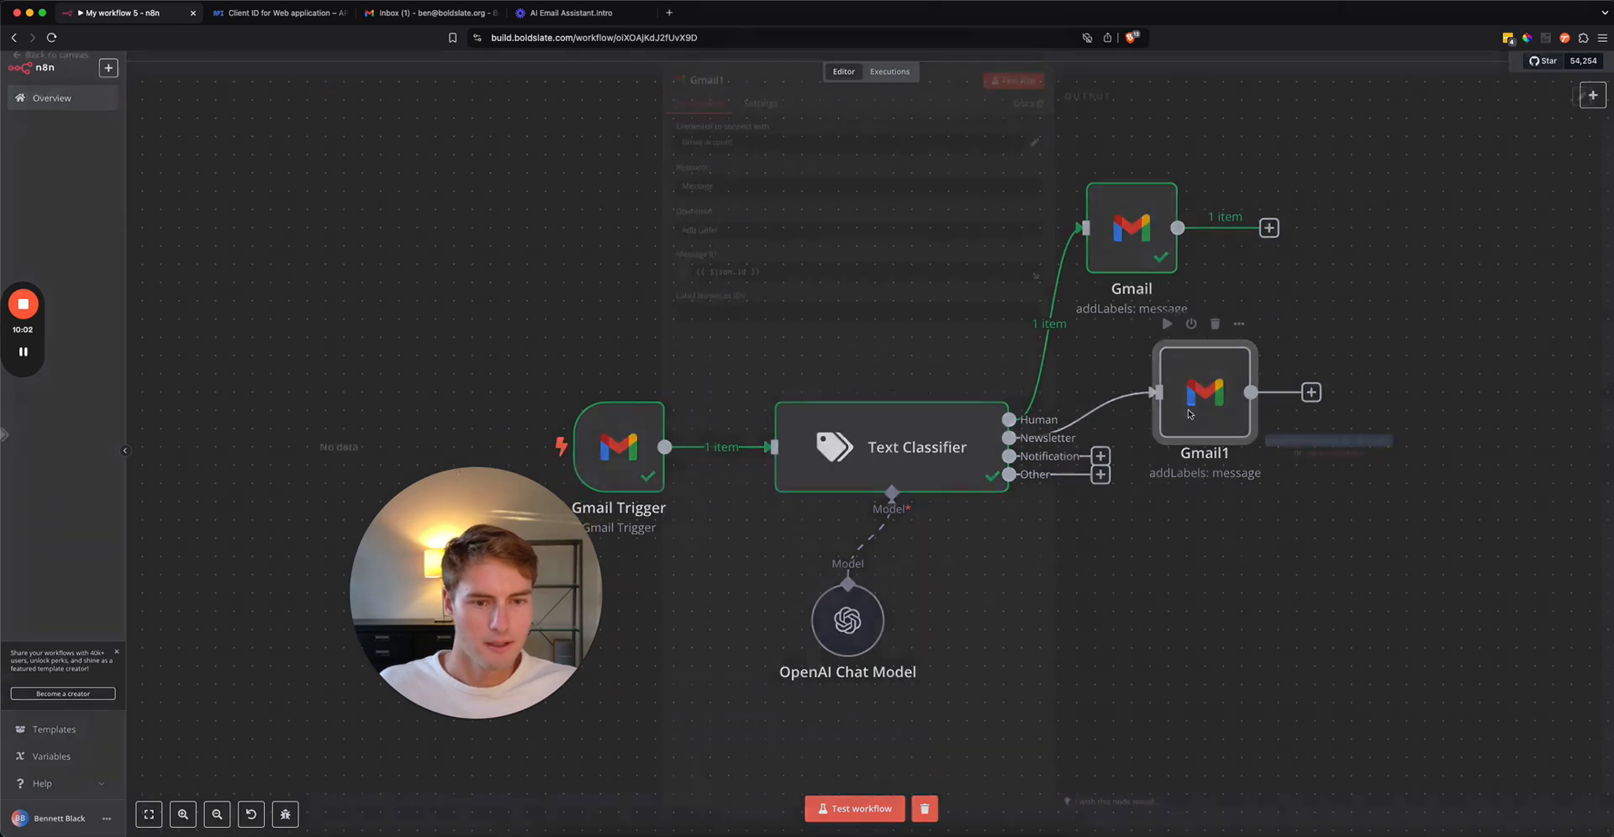
left_click(727, 325)
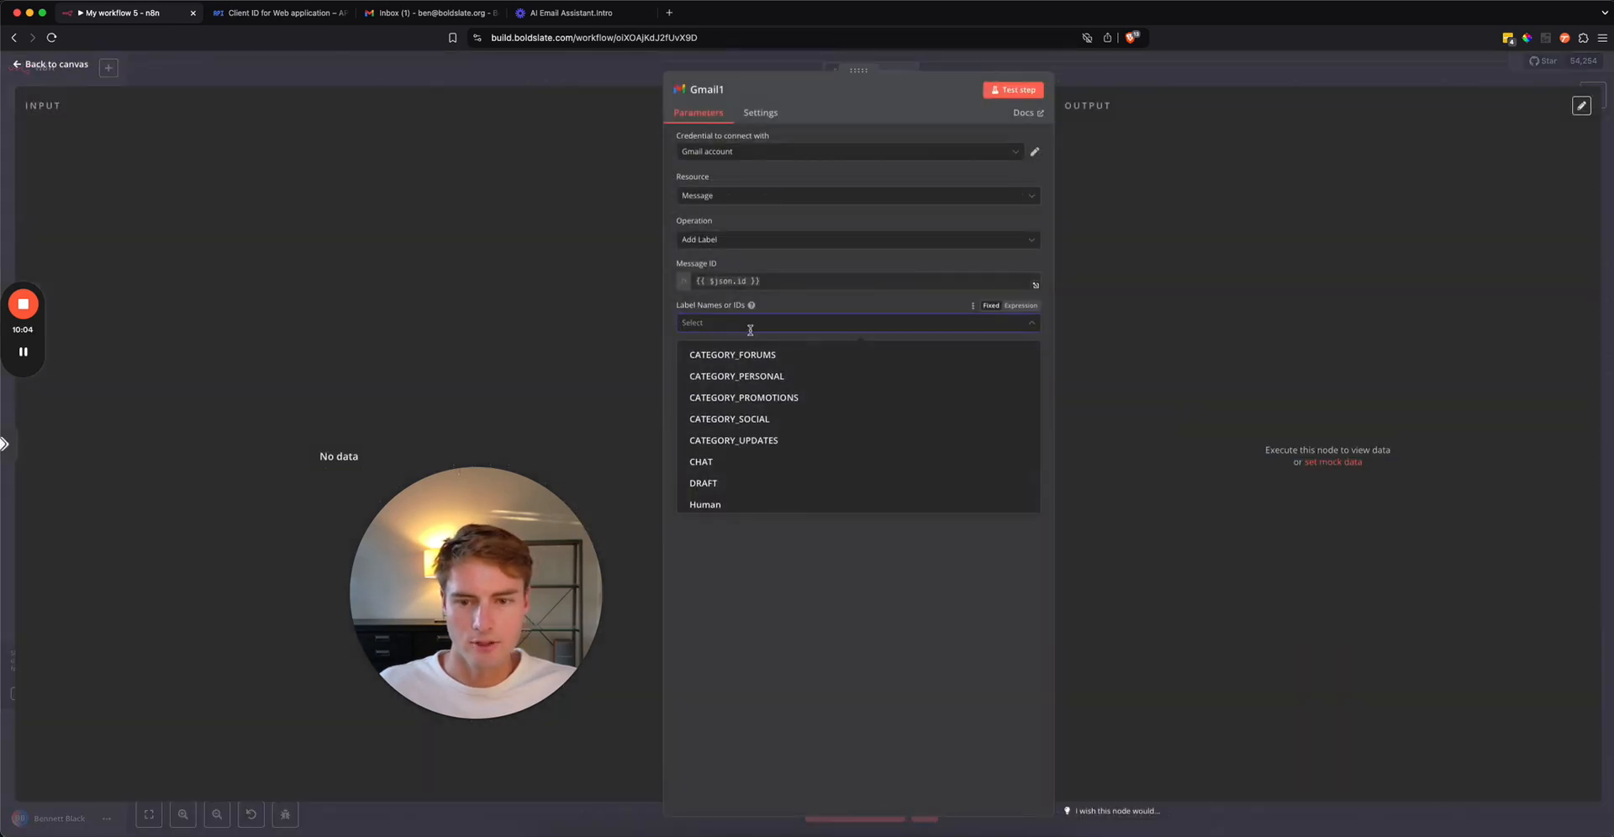
type("news")
left_click(739, 357)
left_click(764, 433)
key("Escape")
- Duplicate Gmail1 as Gmail2, connect it to the Notification output, and search labels for Notification
right_click(1210, 418)
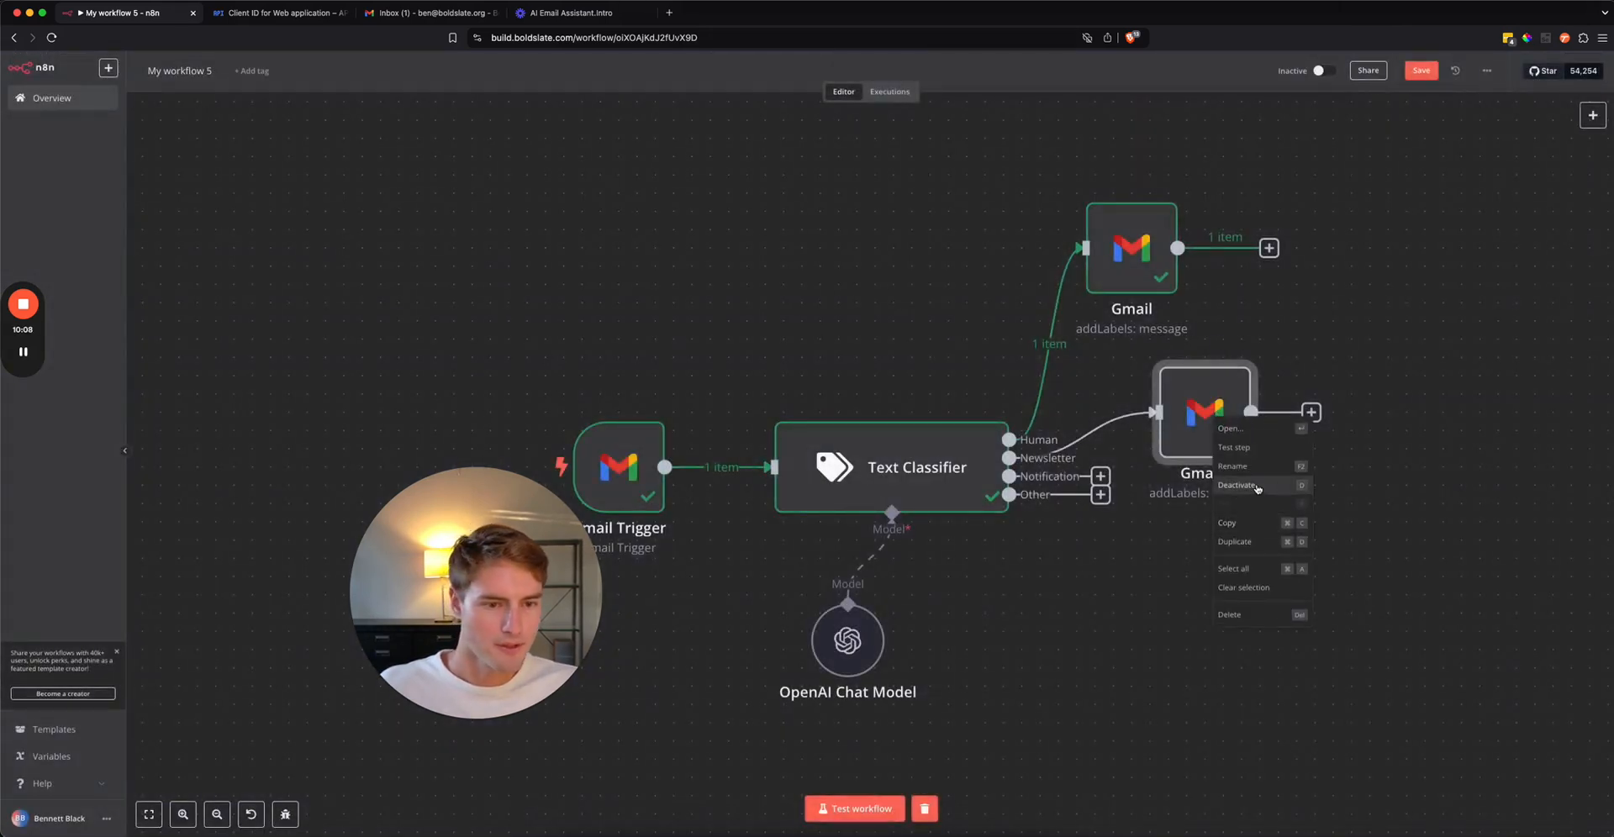
left_click(1236, 542)
left_click_drag(757, 361, 1288, 599)
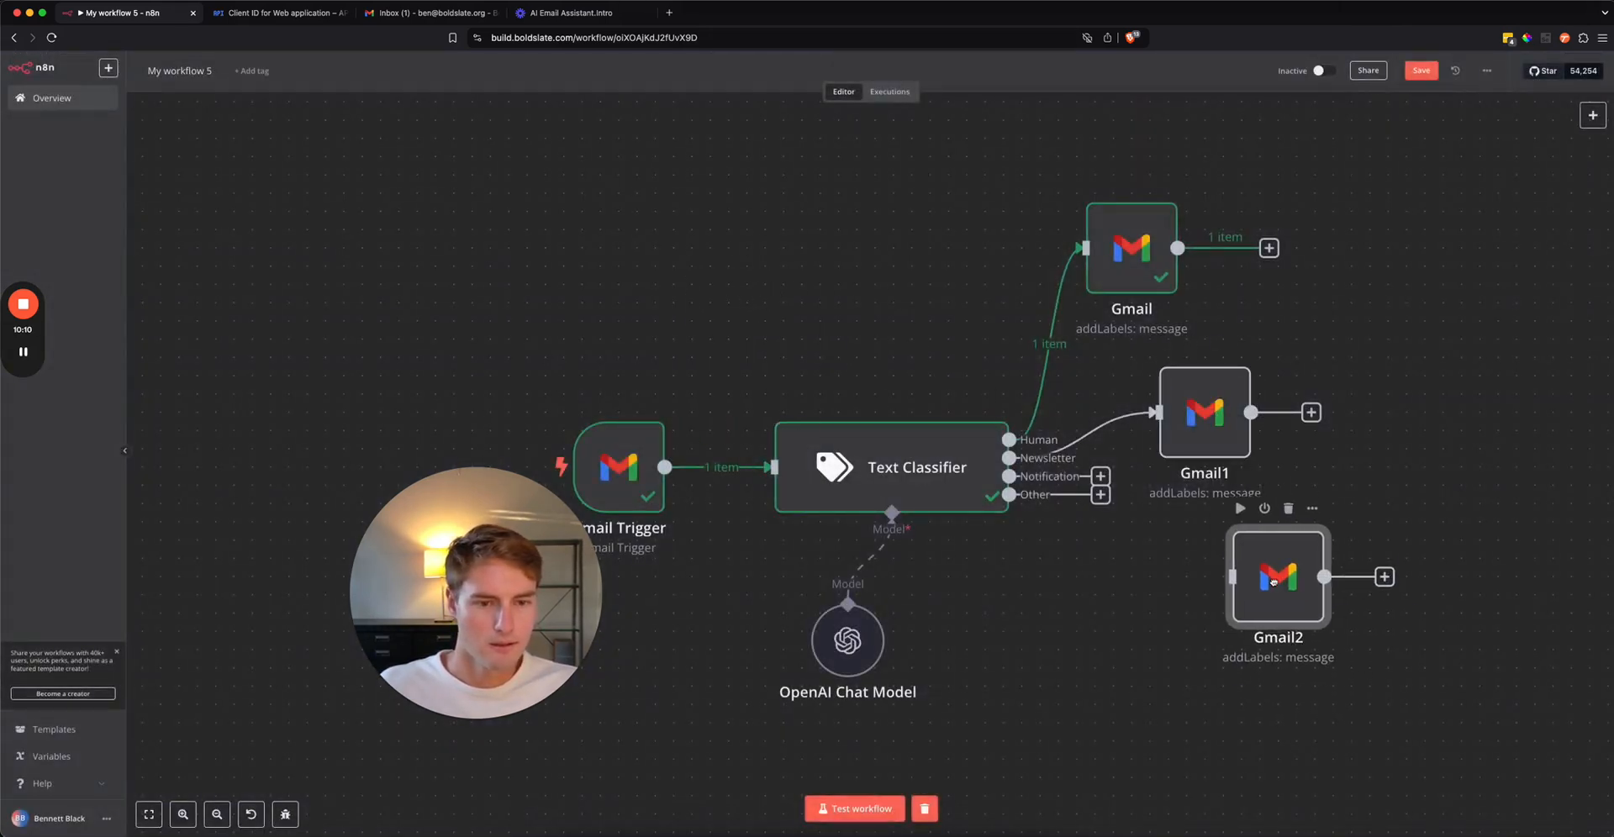
left_click_drag(1008, 476, 1228, 571)
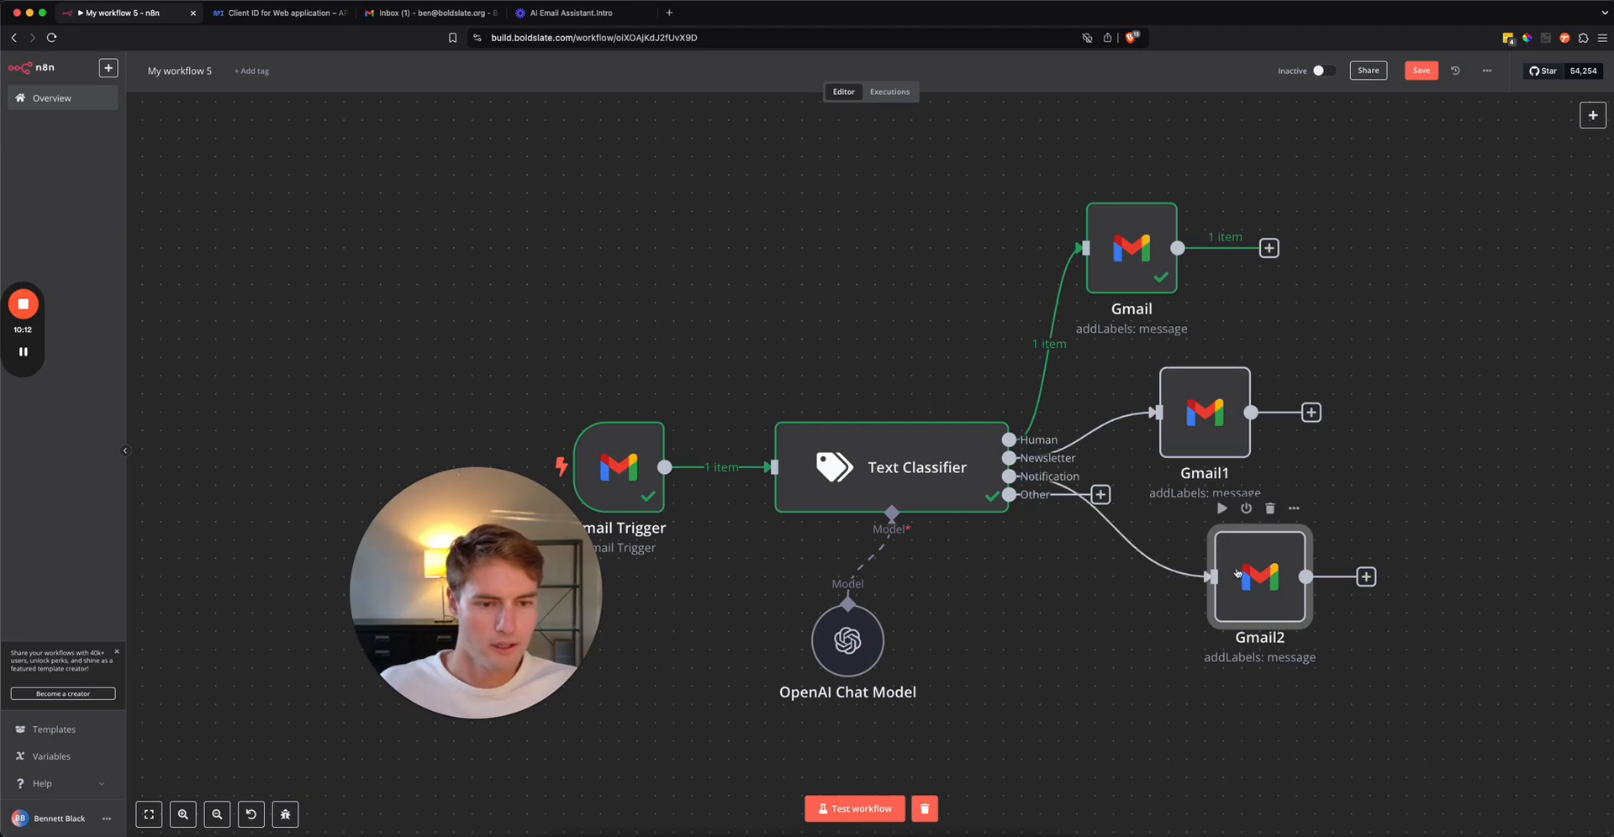
double_click(1242, 571)
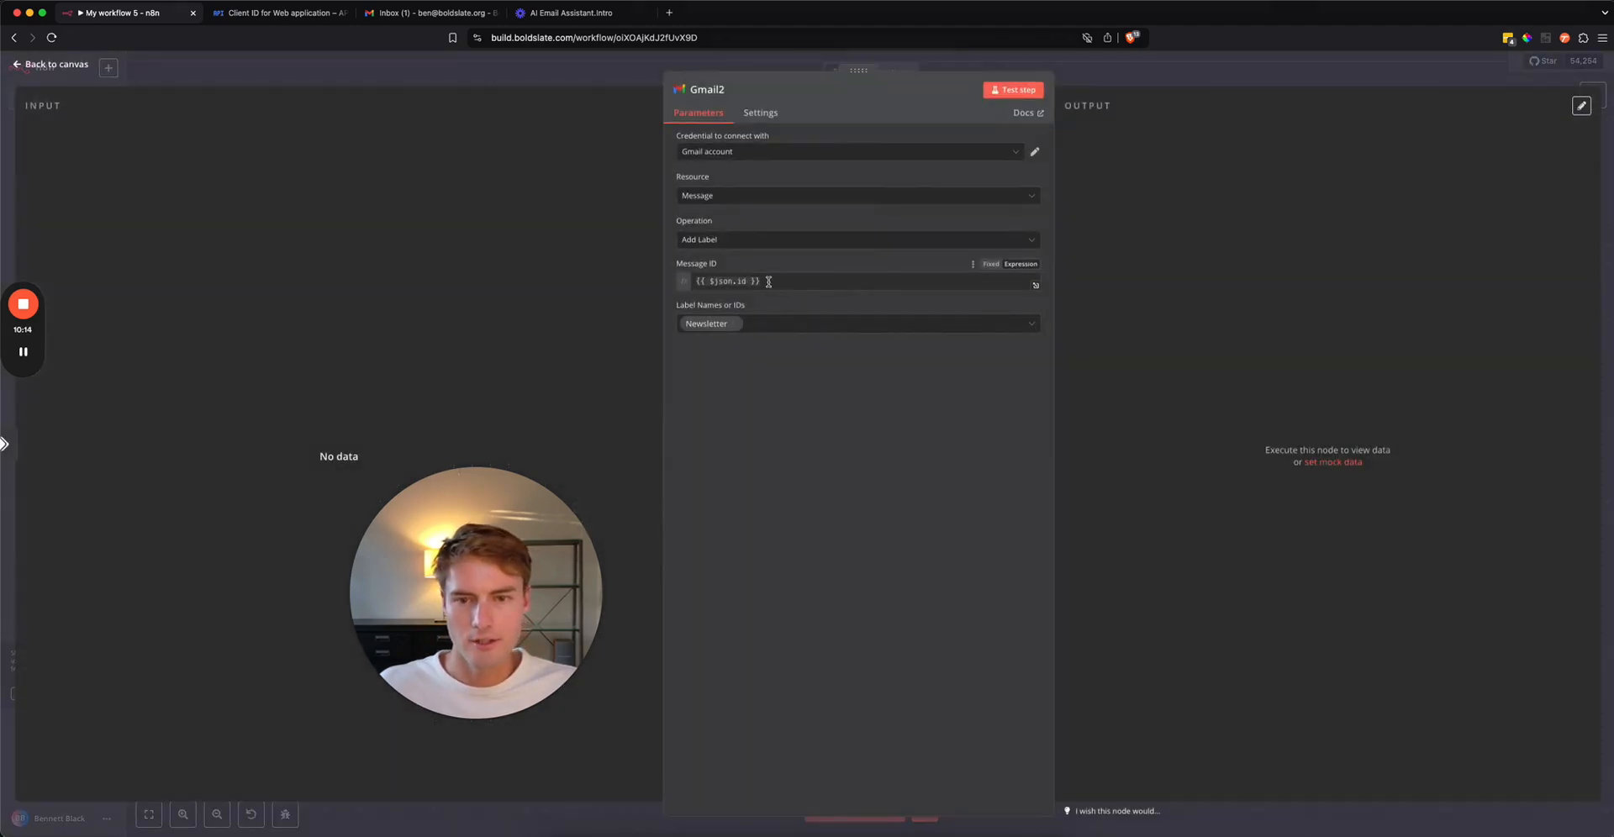
left_click(769, 324)
type("not")
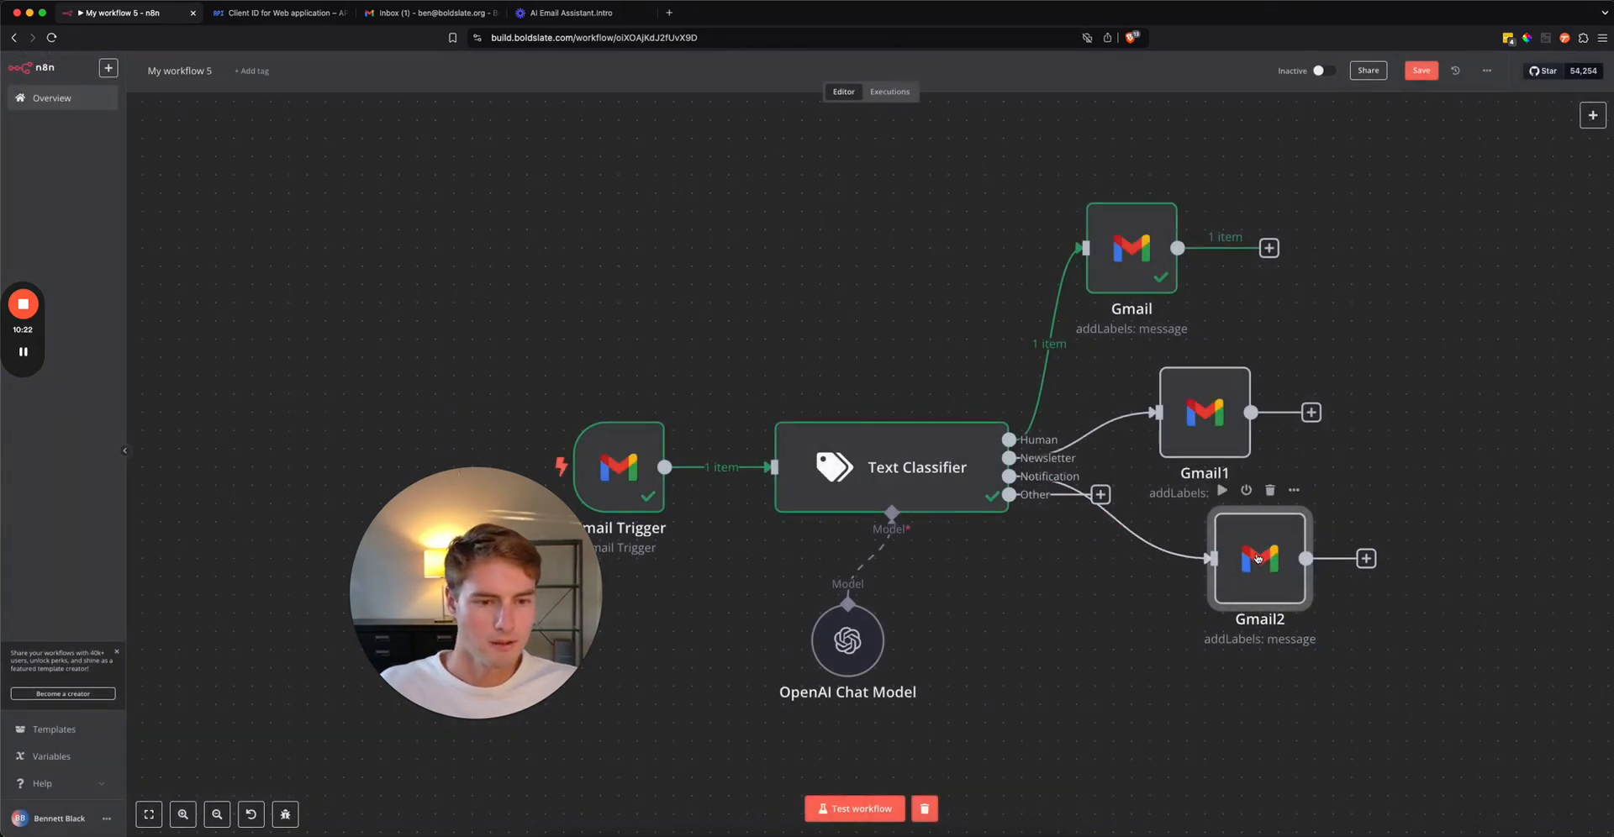
- Duplicate Gmail2 as Gmail3, connected to the Other output and applying the Other label
right_click(1258, 557)
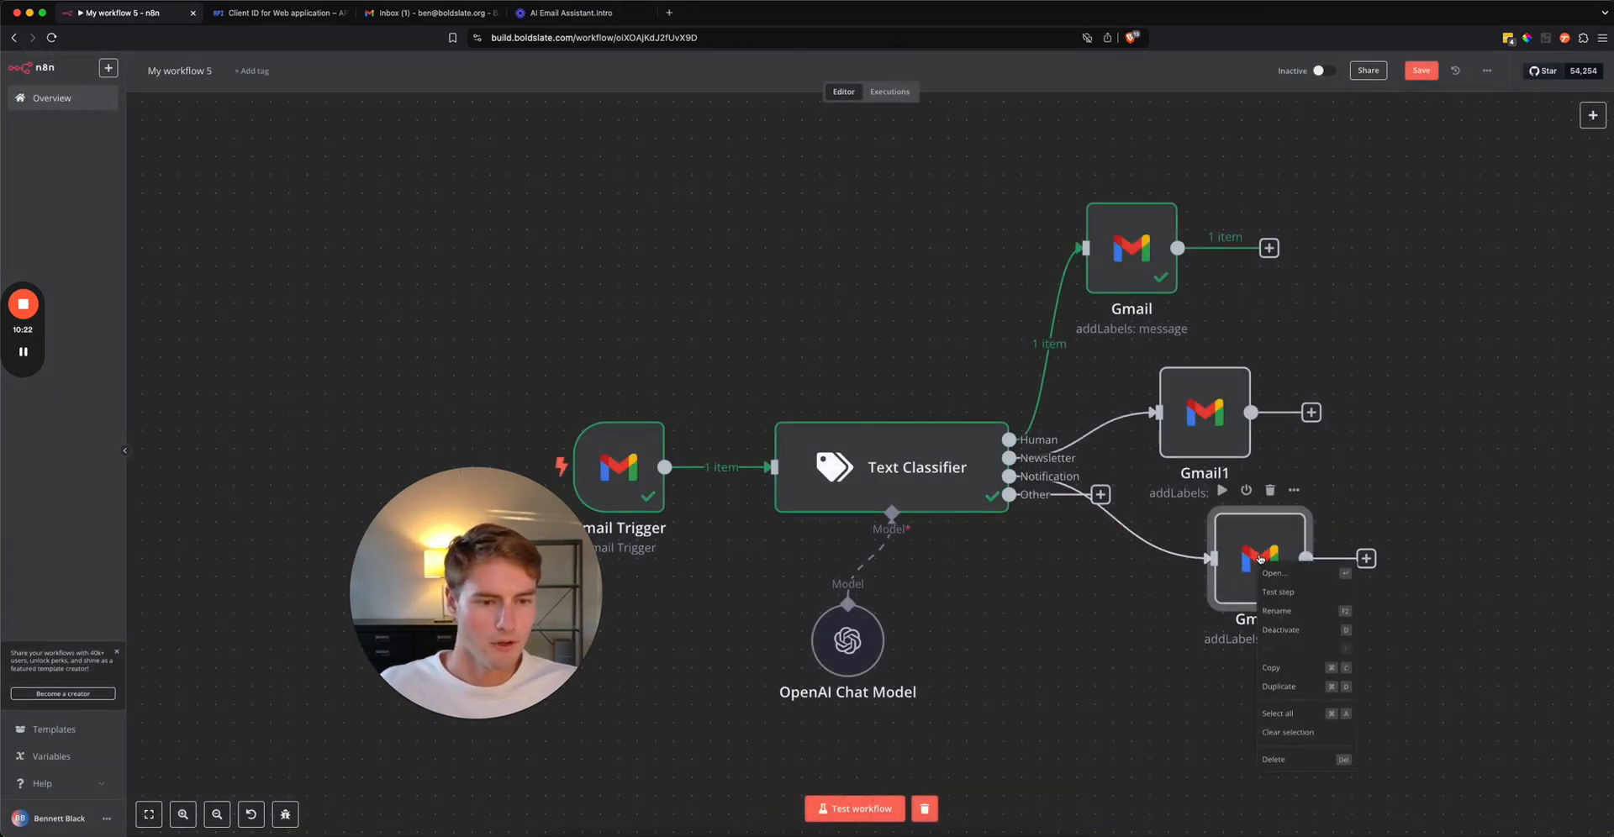
left_click(1286, 687)
left_click_drag(735, 336, 1205, 705)
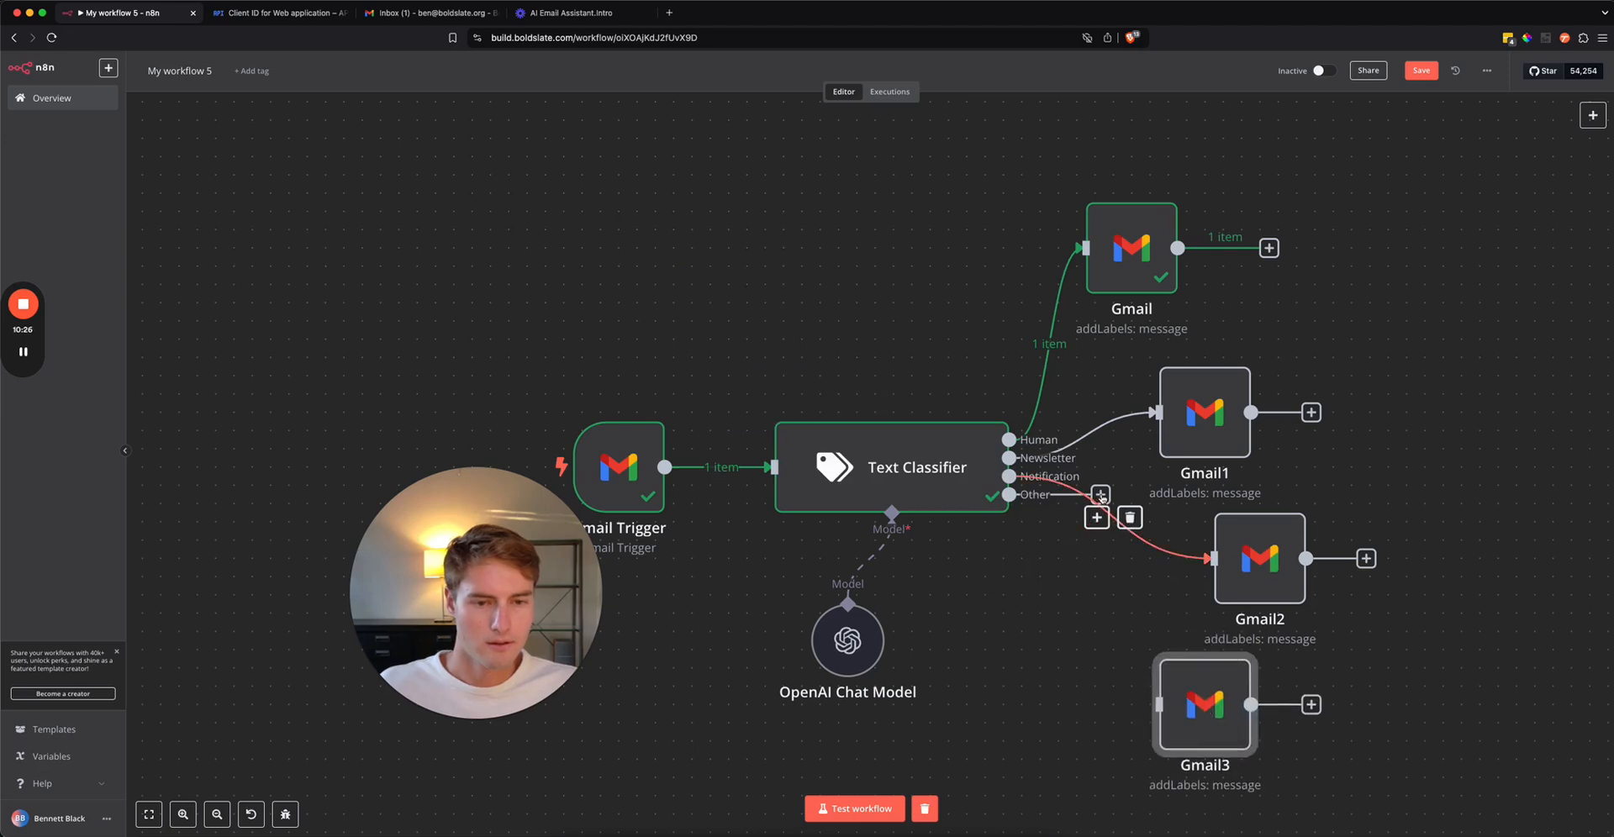
left_click_drag(1009, 494, 1158, 704)
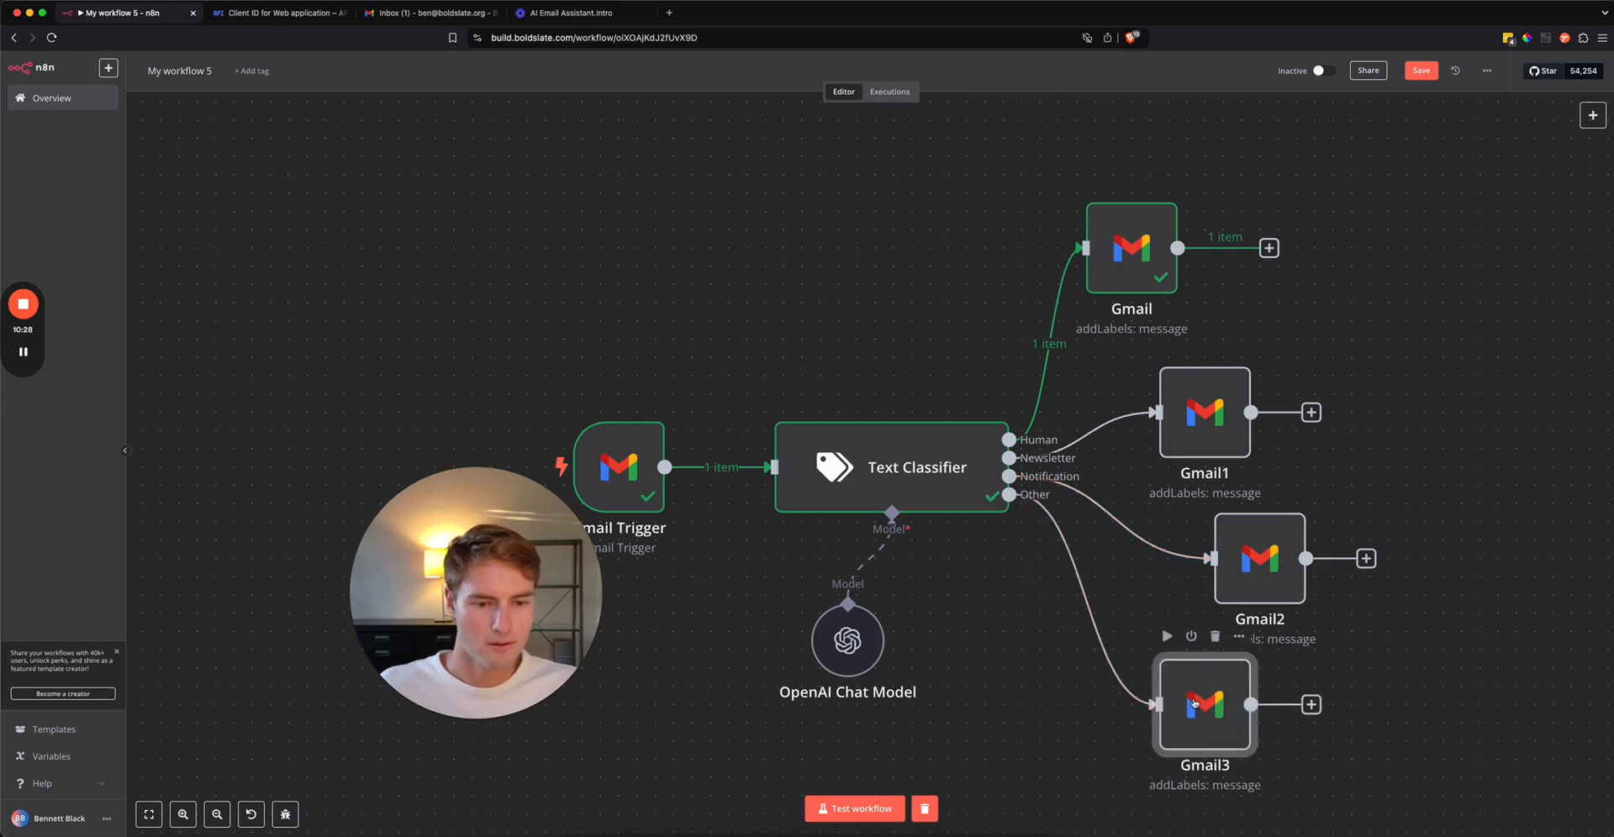
double_click(1195, 703)
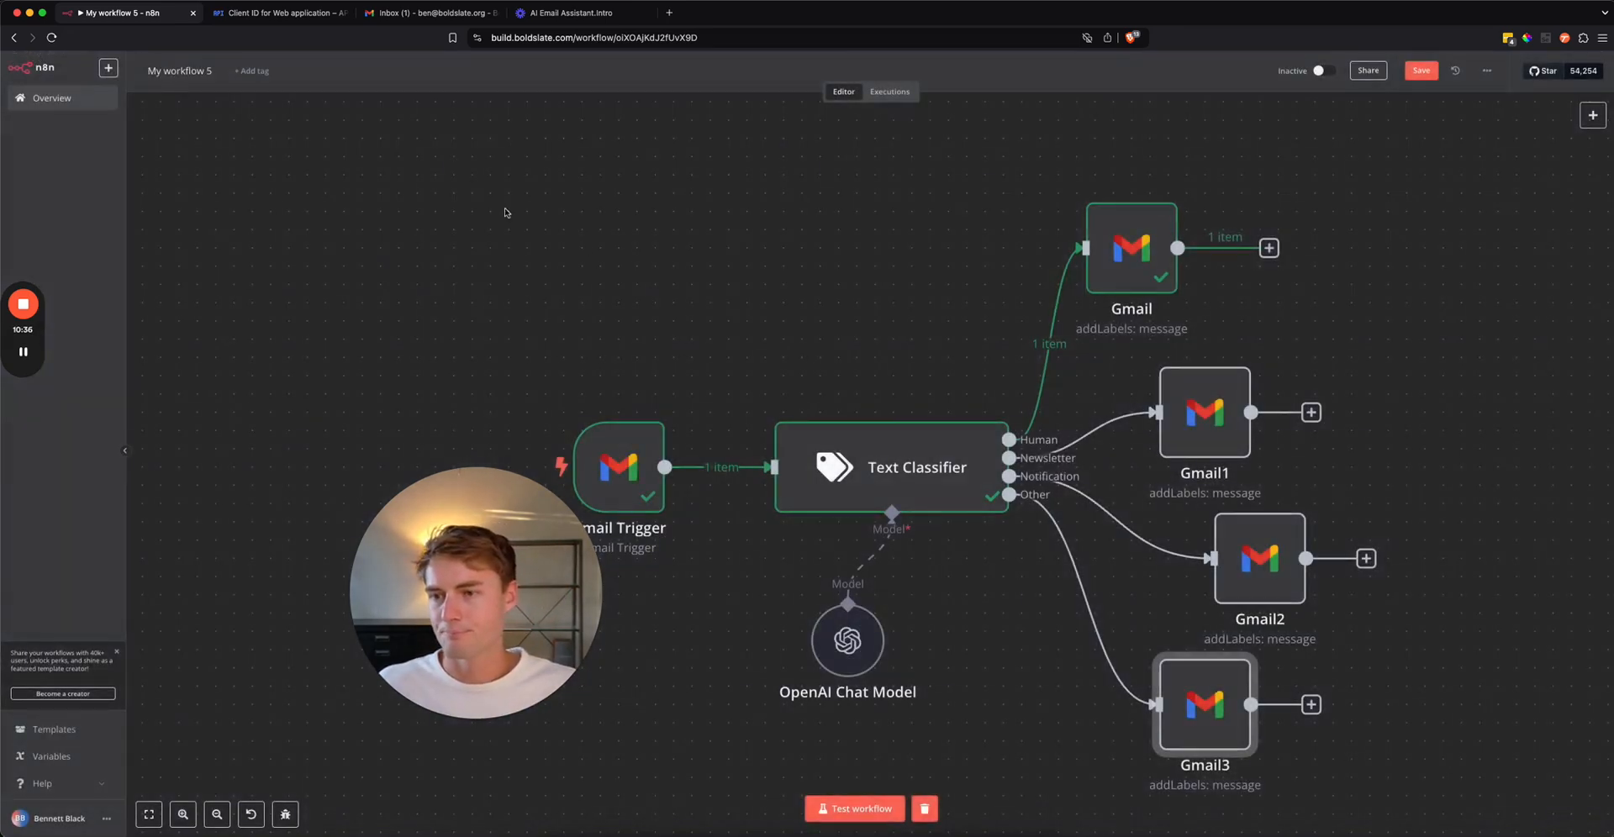
scroll(1069, 363, "down", 3)
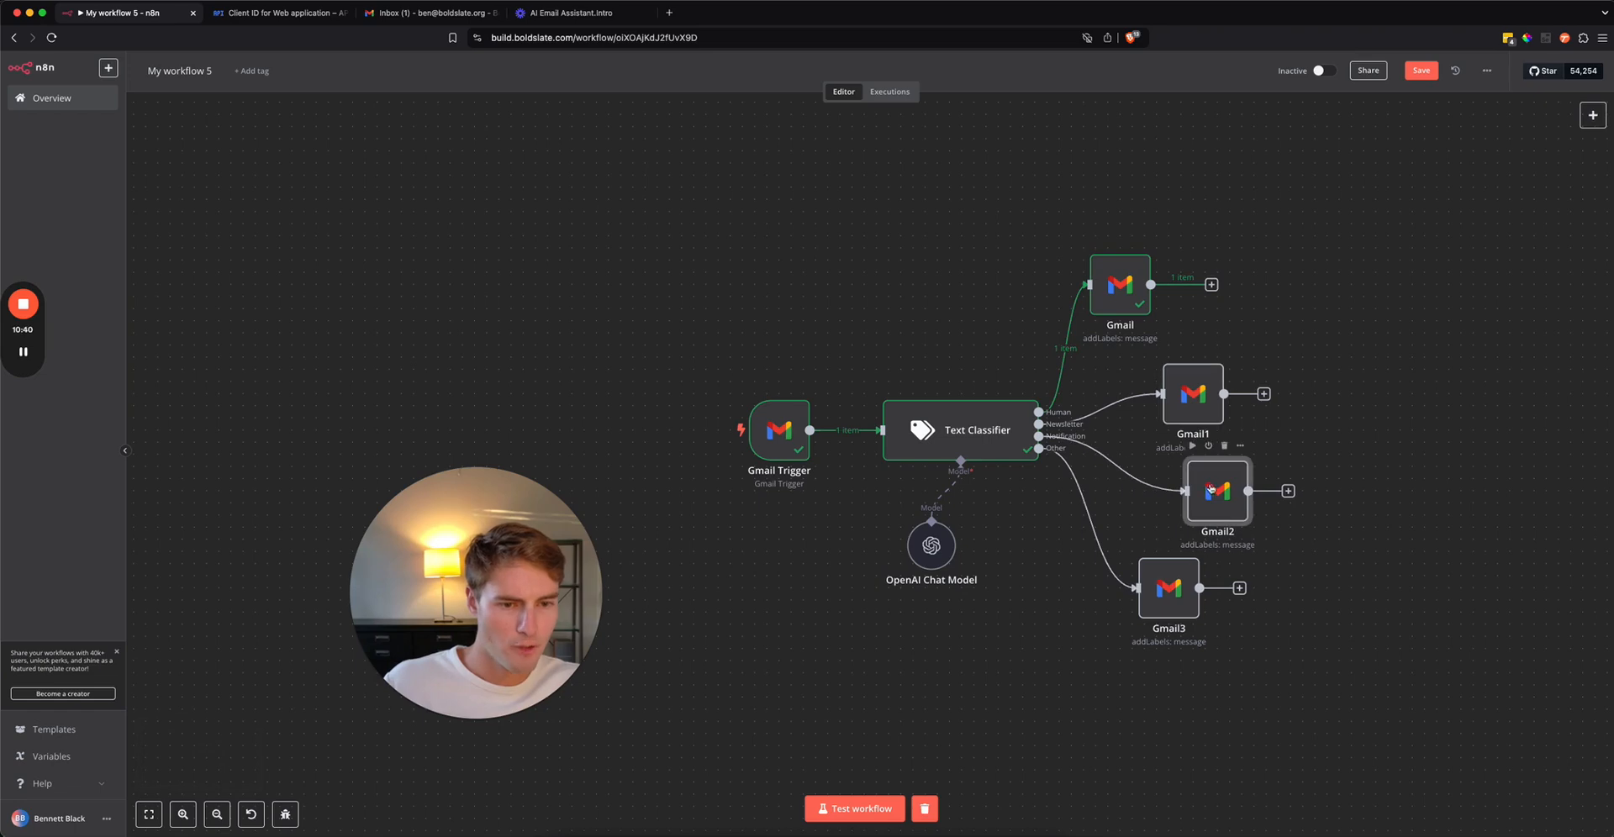
- Space out the four Gmail nodes on the canvas and save the workflow
left_click_drag(1155, 595, 1130, 607)
left_click_drag(1217, 491, 1217, 516)
left_click_drag(1193, 393, 1205, 406)
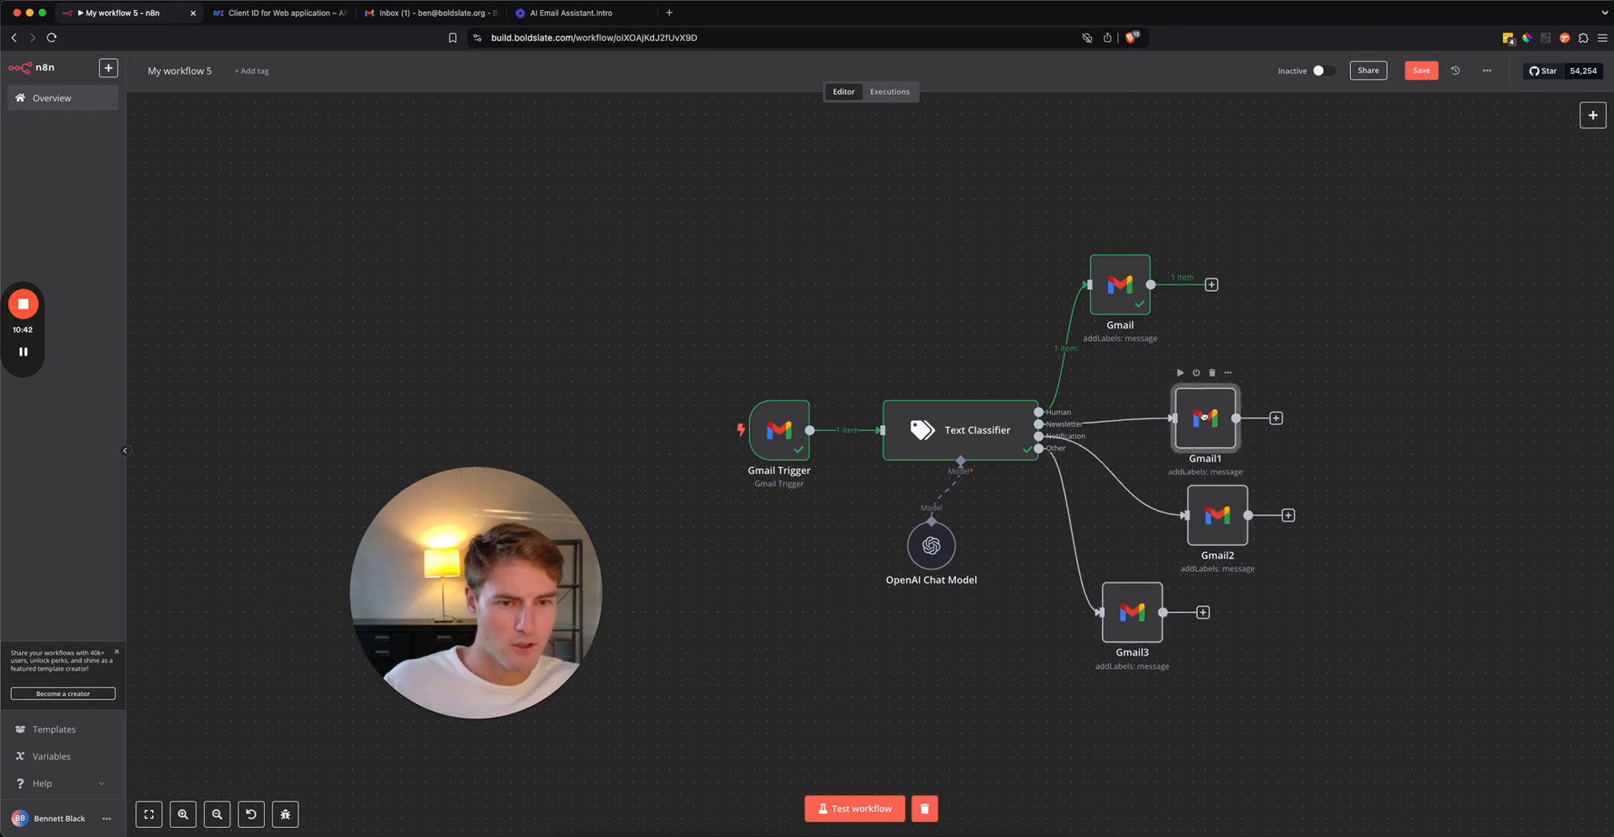
left_click(1420, 75)
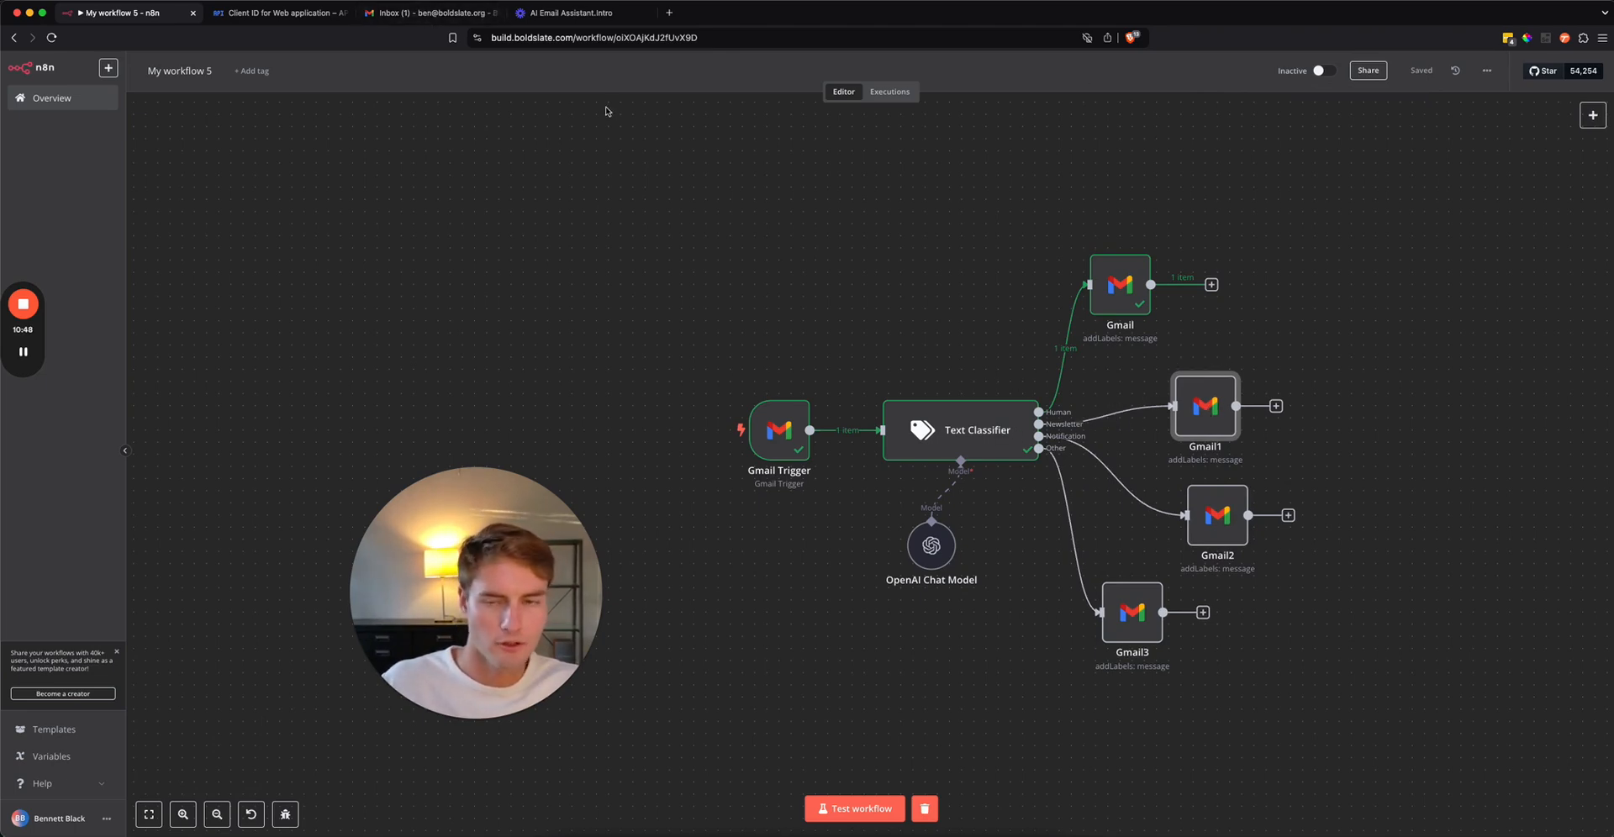
- Email yourself 'Newsletter': 'Welcome to the #101st newsletter email! This week we are talking about frogs.'
left_click(417, 14)
left_click(132, 116)
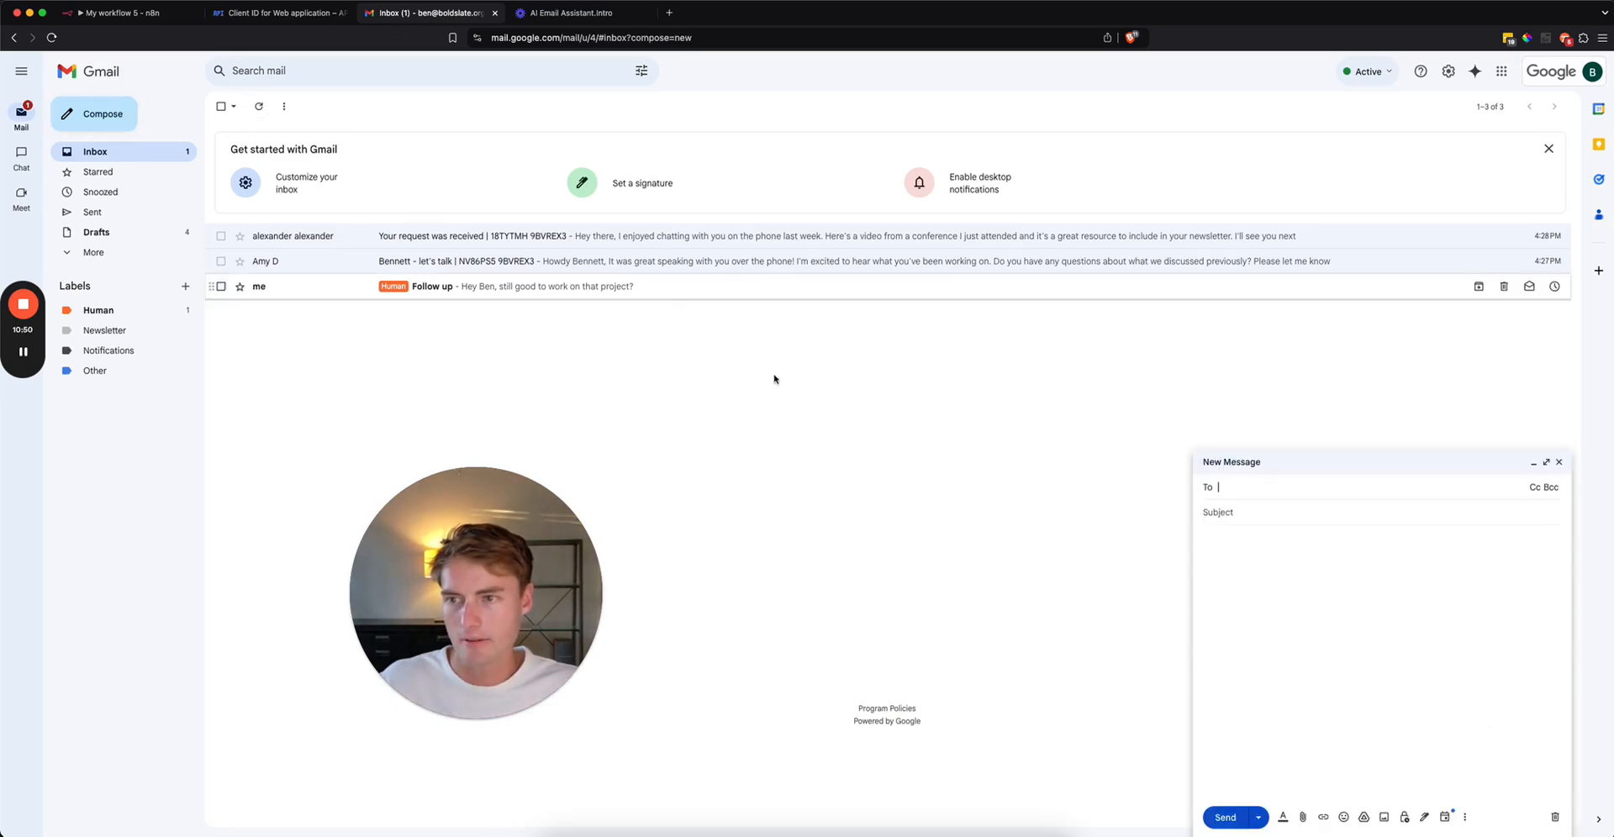
type("ben")
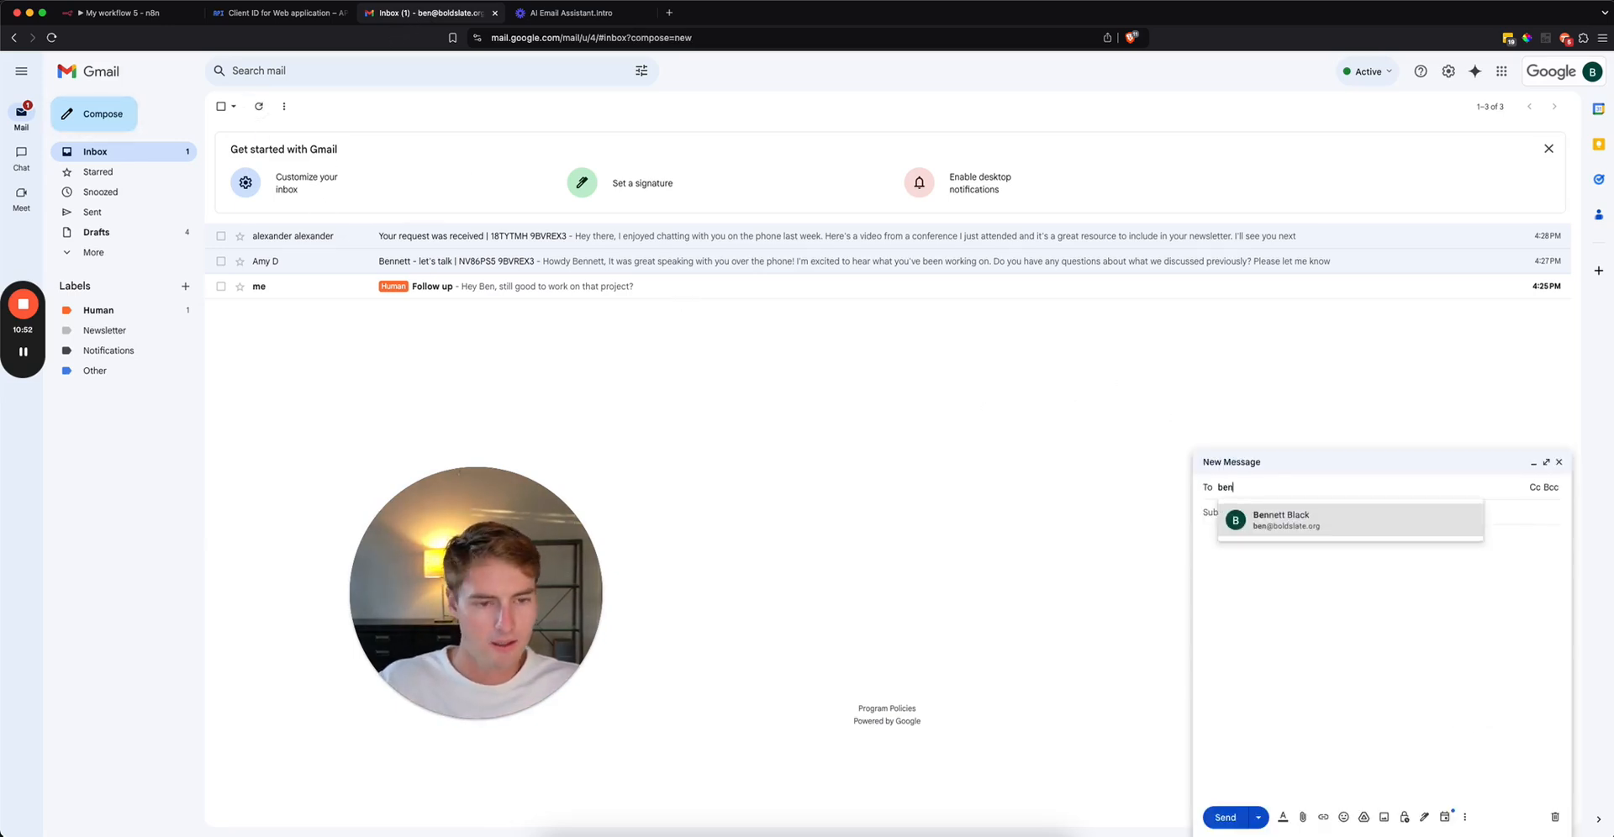
key("Return")
key("Tab")
type("Newsletter")
key("Tab")
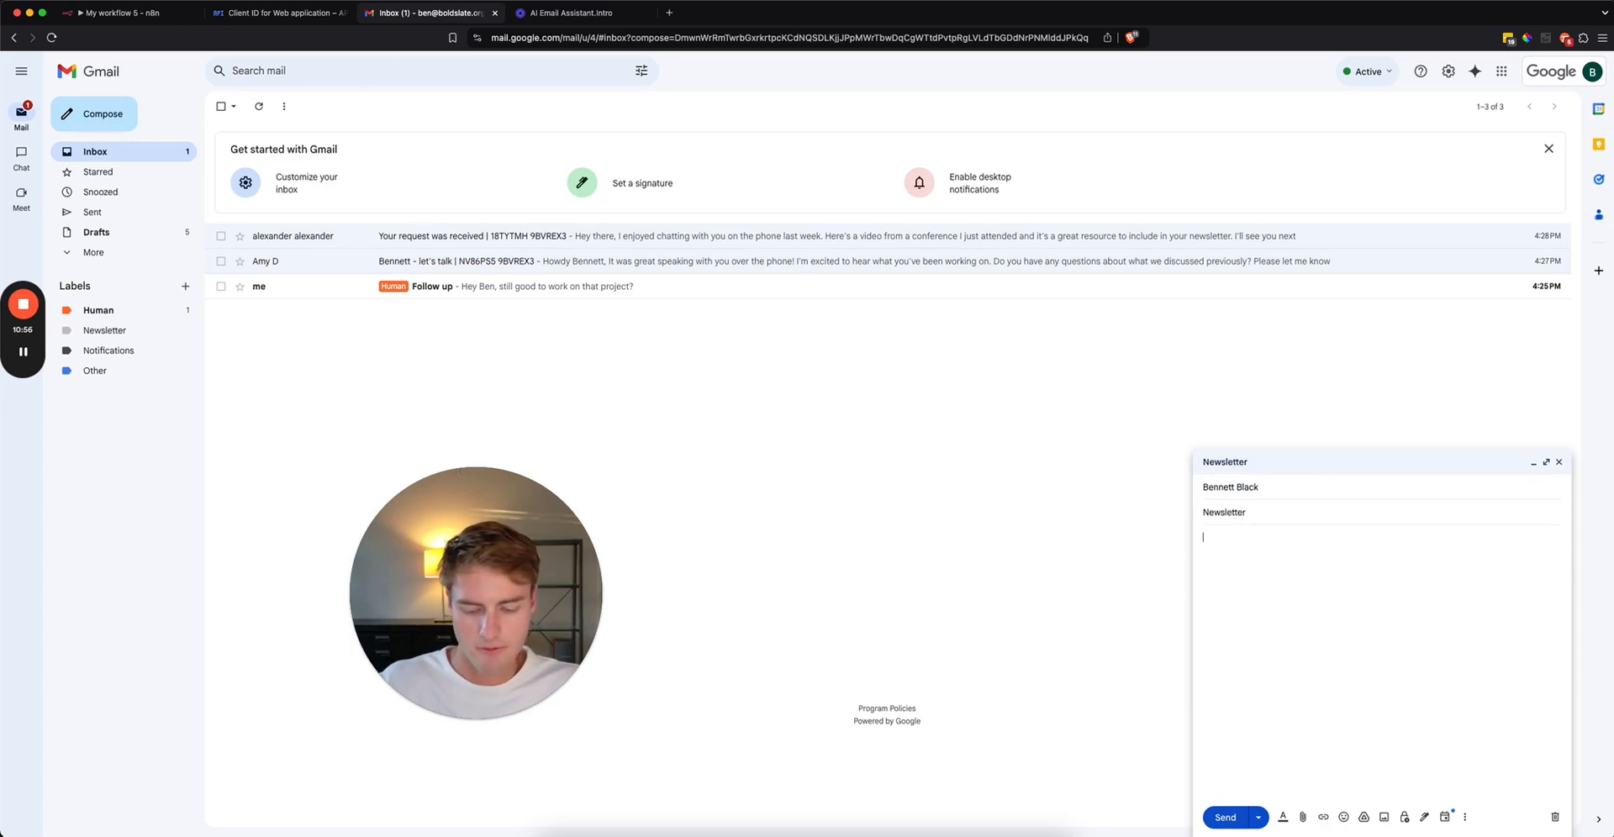
type("Welcome to the #101st newsletter email! This week")
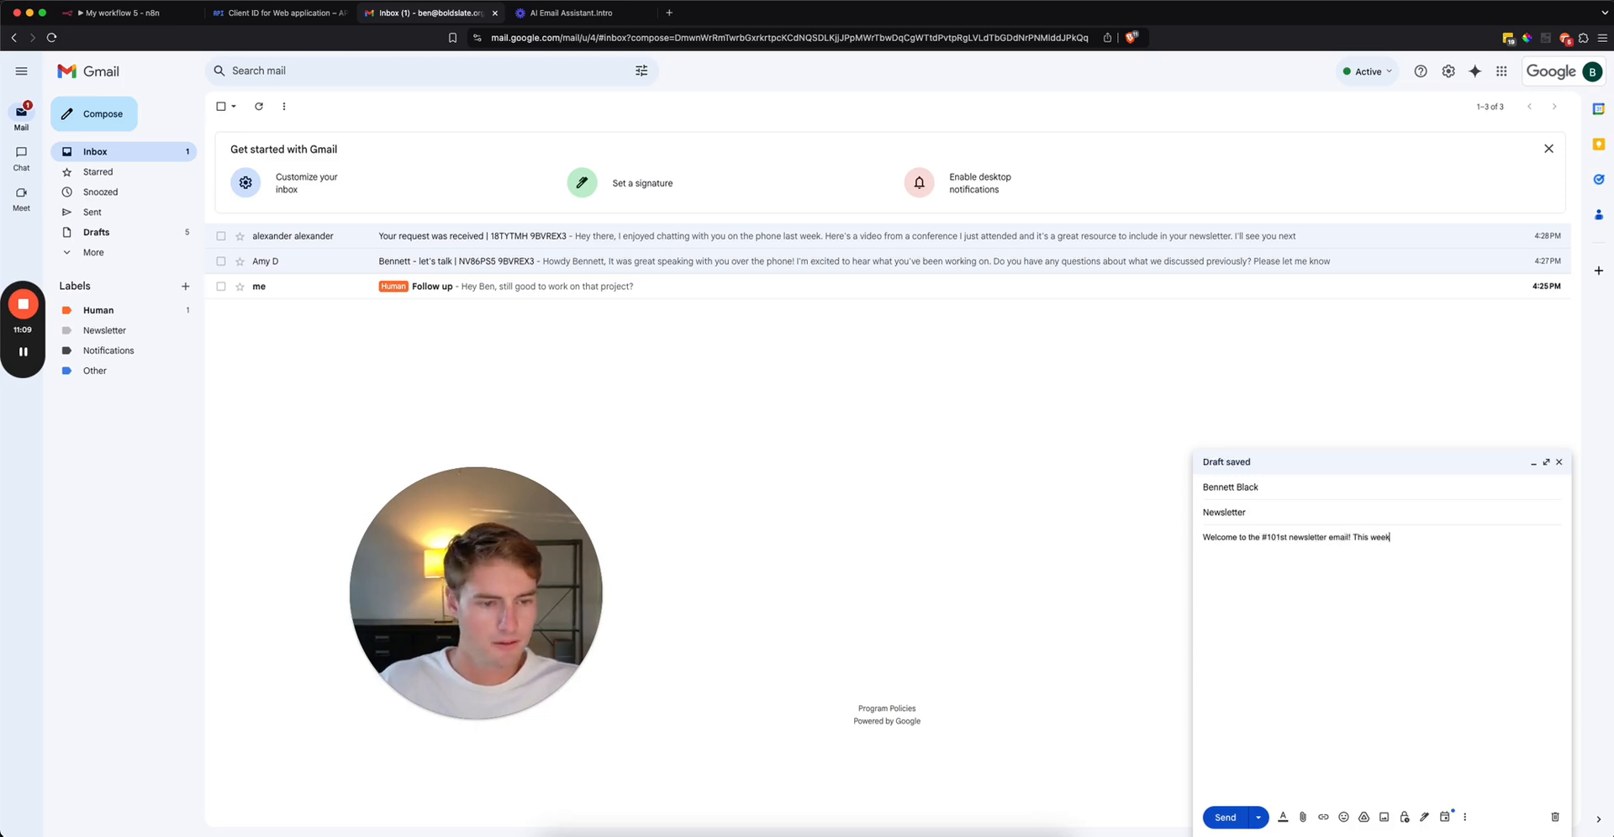
type(" we are talking about frogs")
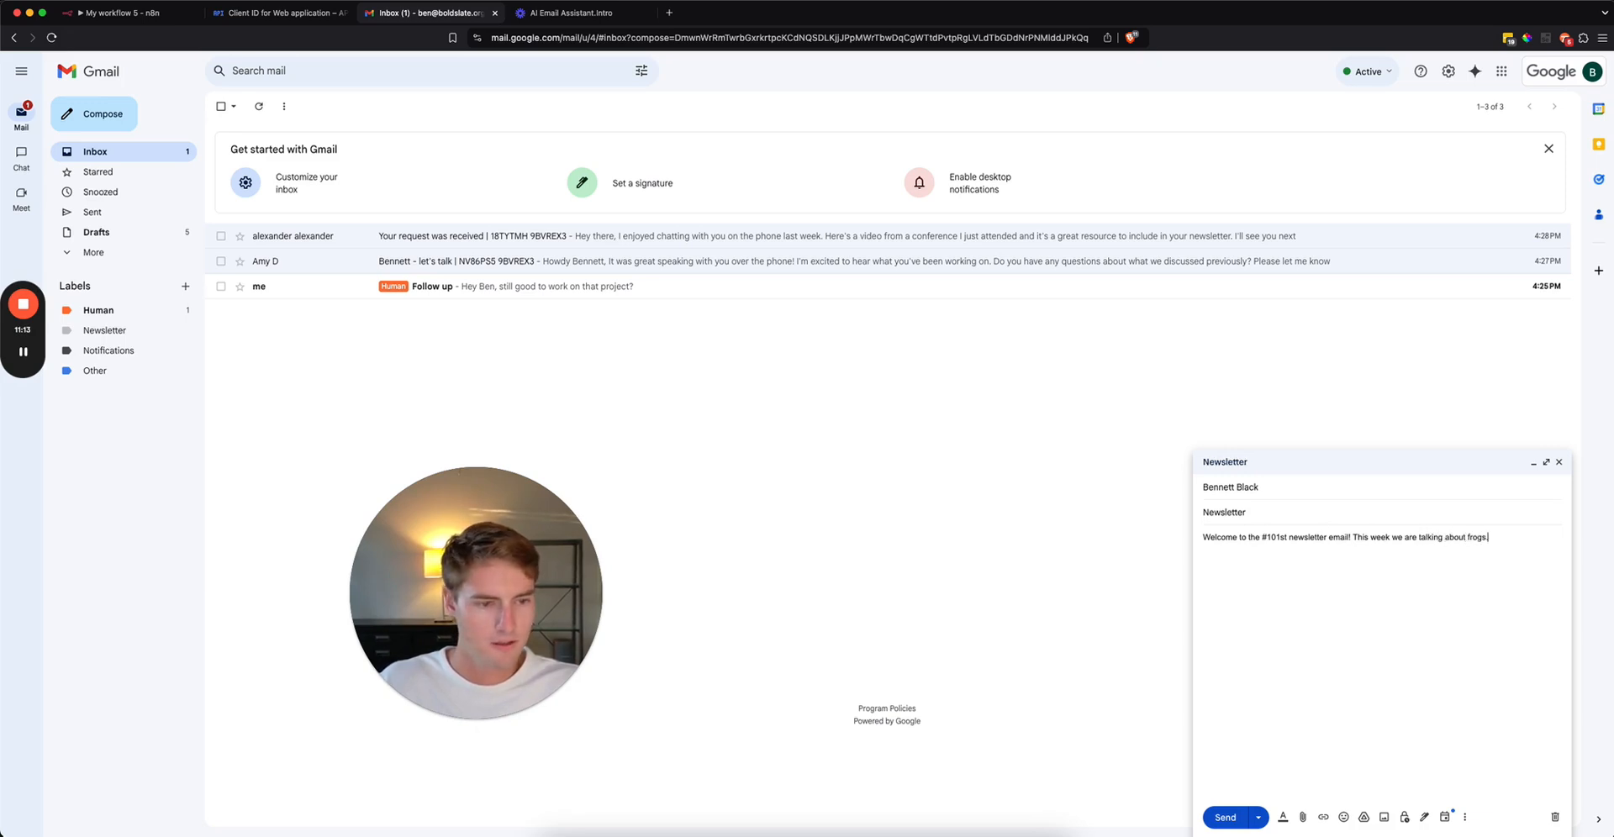
type(".")
key("super+Return")
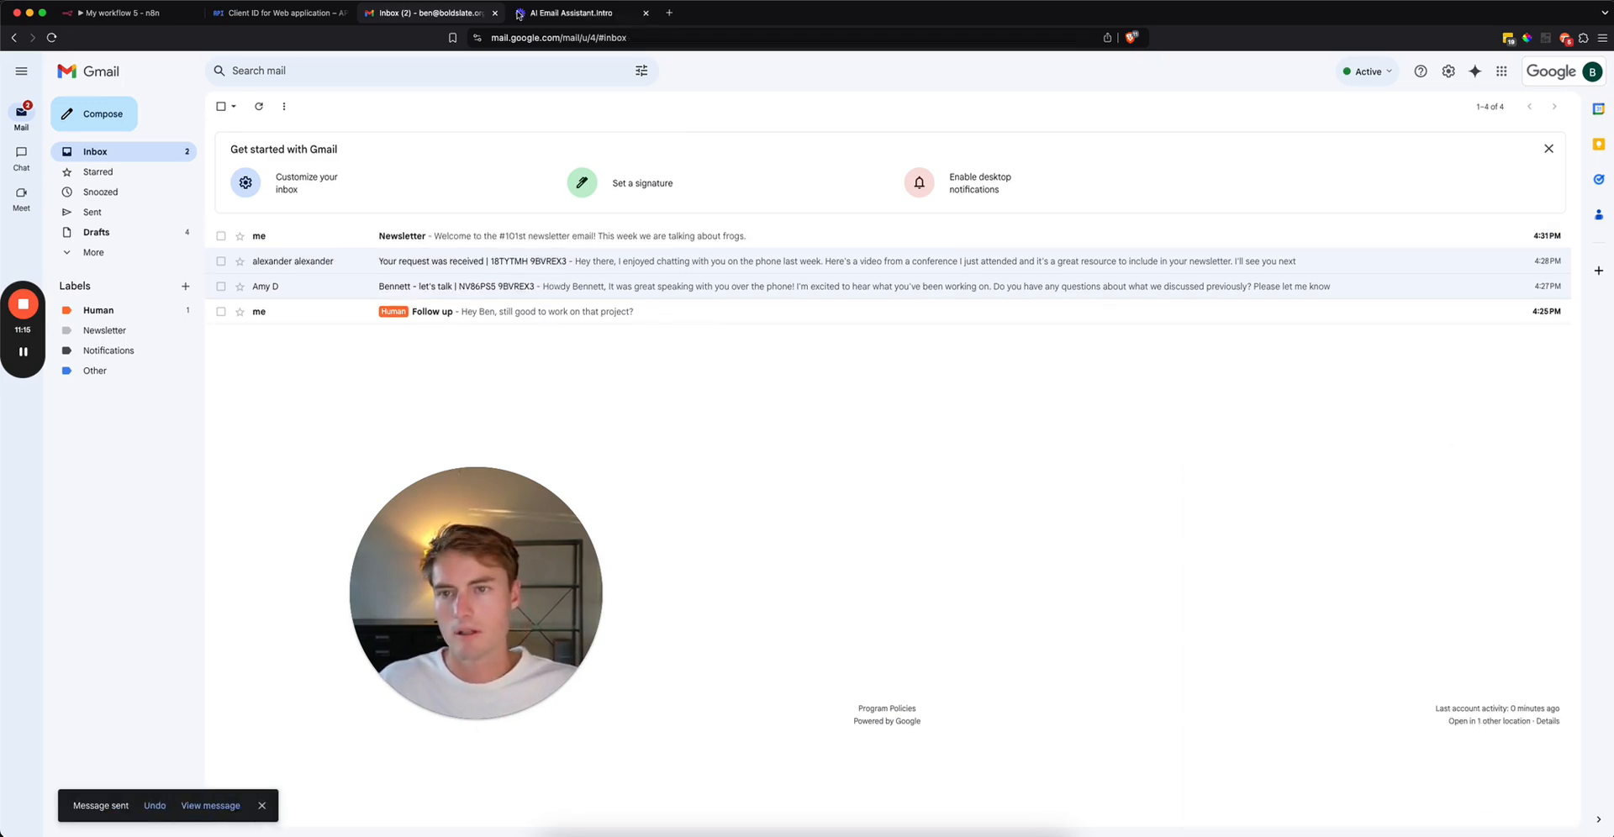
left_click(141, 17)
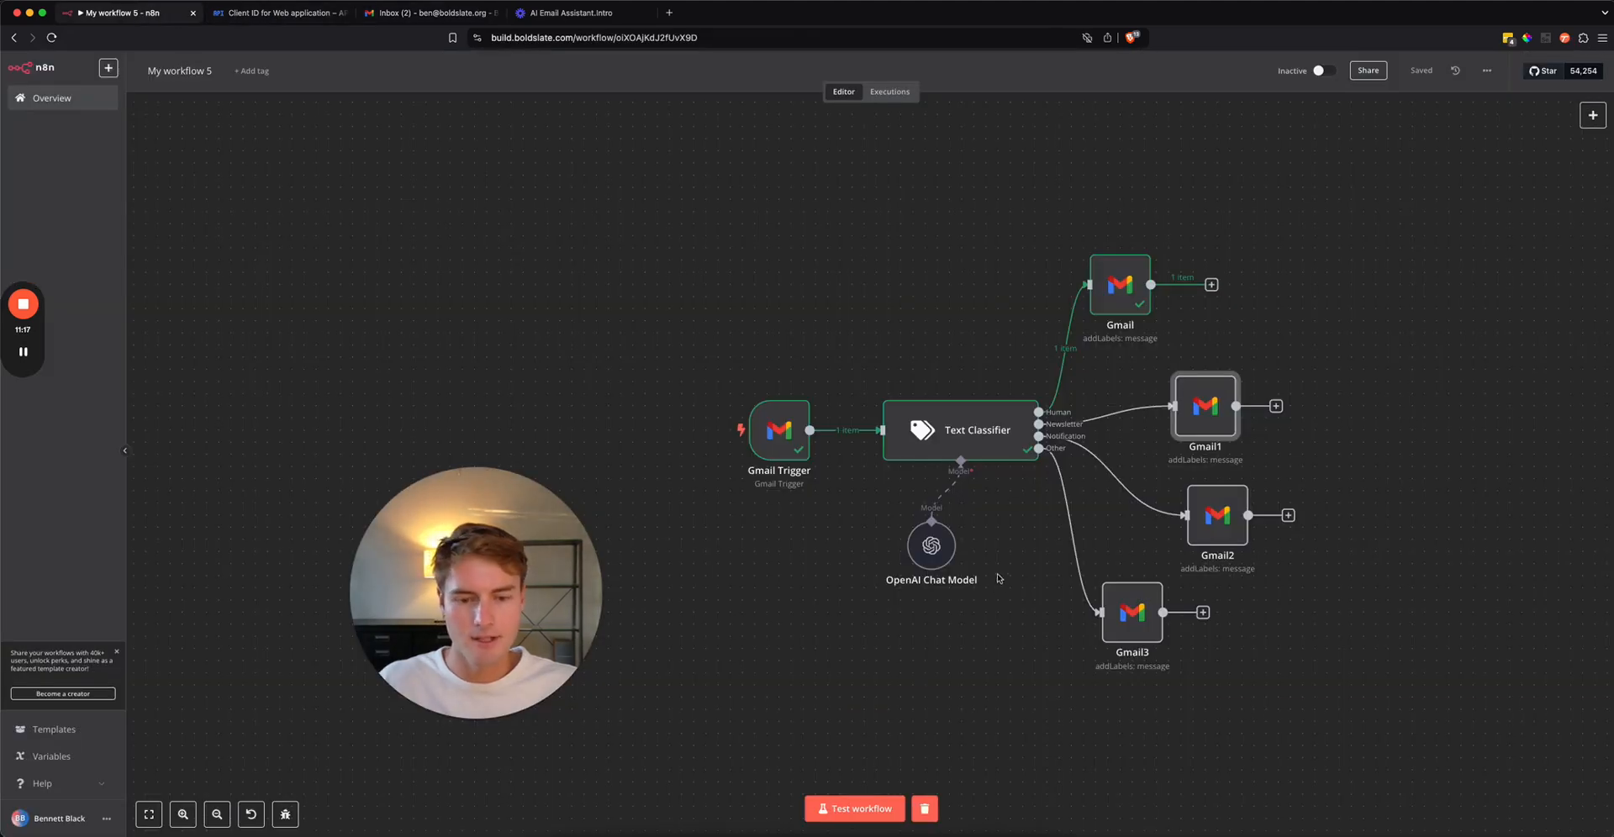
- Run the workflow test, then stack Gmail1, Gmail2 and Gmail3 in a column beside the classifier
left_click(853, 810)
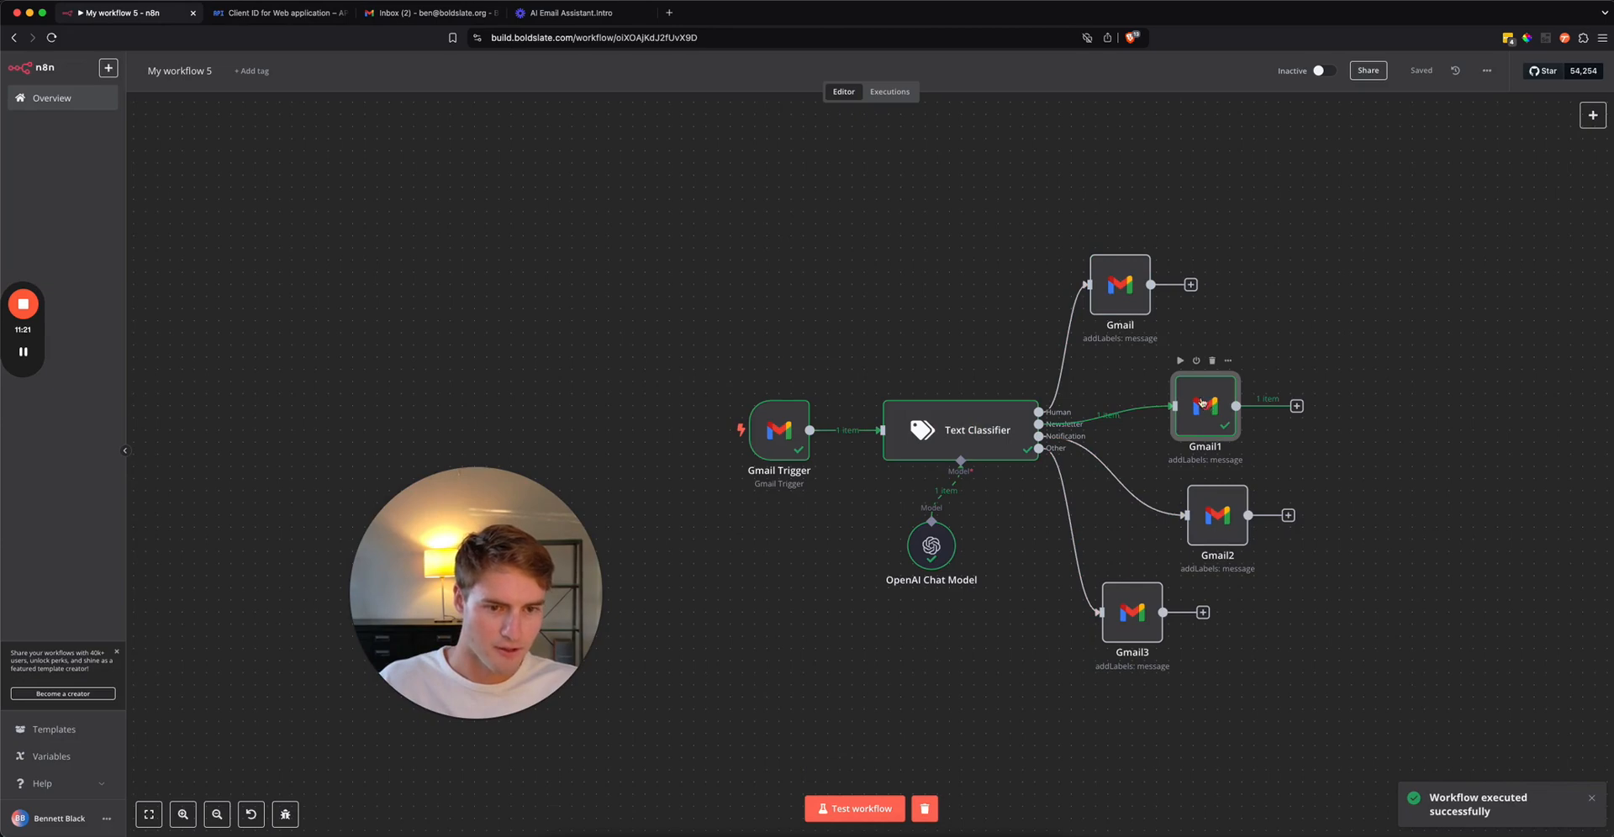
left_click_drag(1206, 405, 1182, 393)
left_click_drag(1121, 286, 1134, 274)
mouse_move(1072, 441)
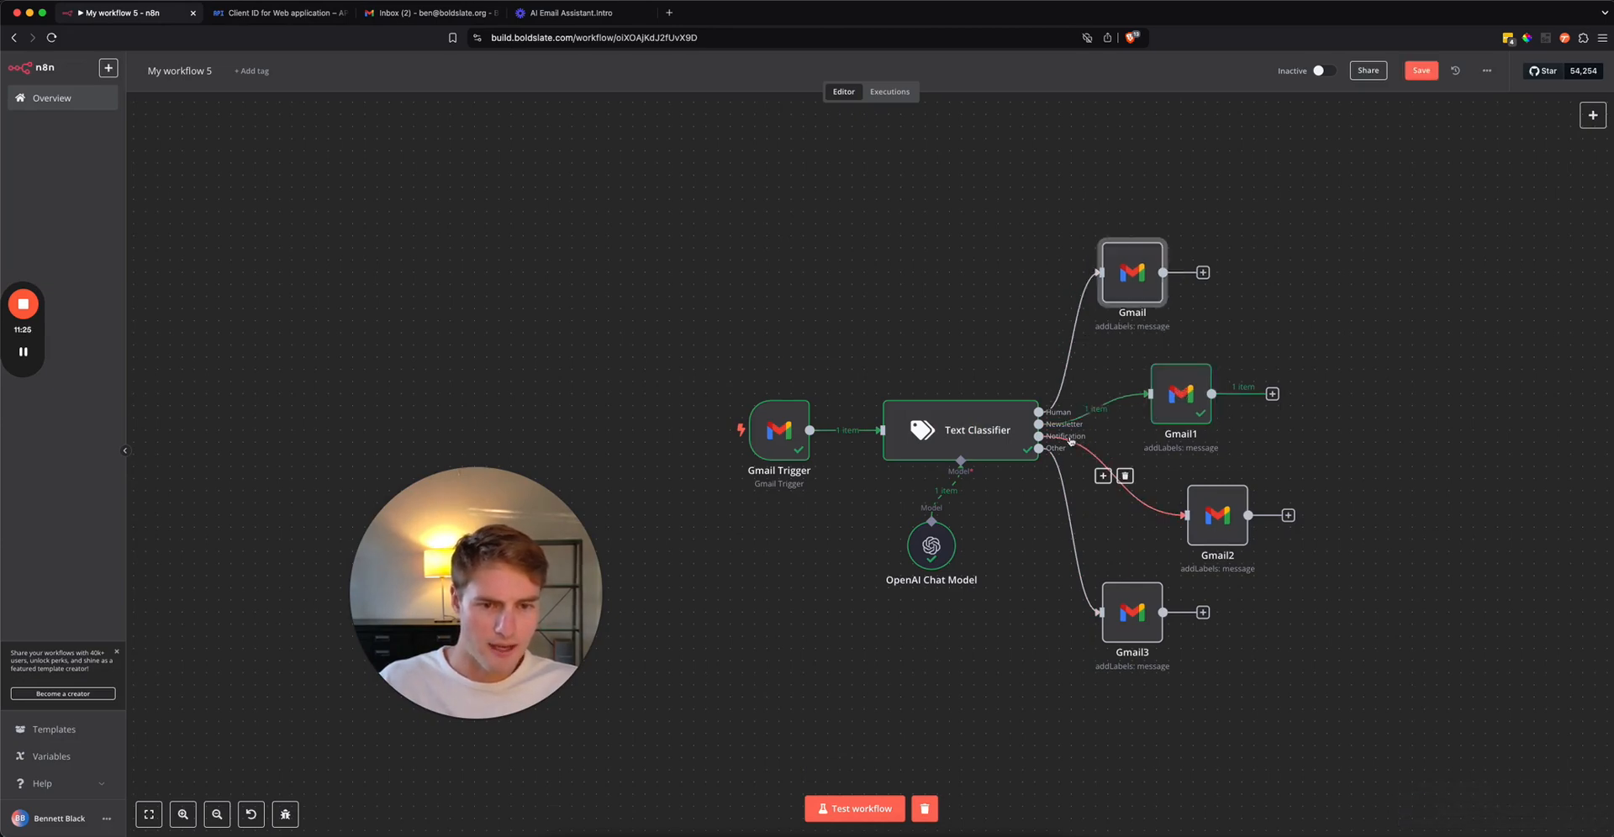
left_click_drag(1126, 638, 1113, 675)
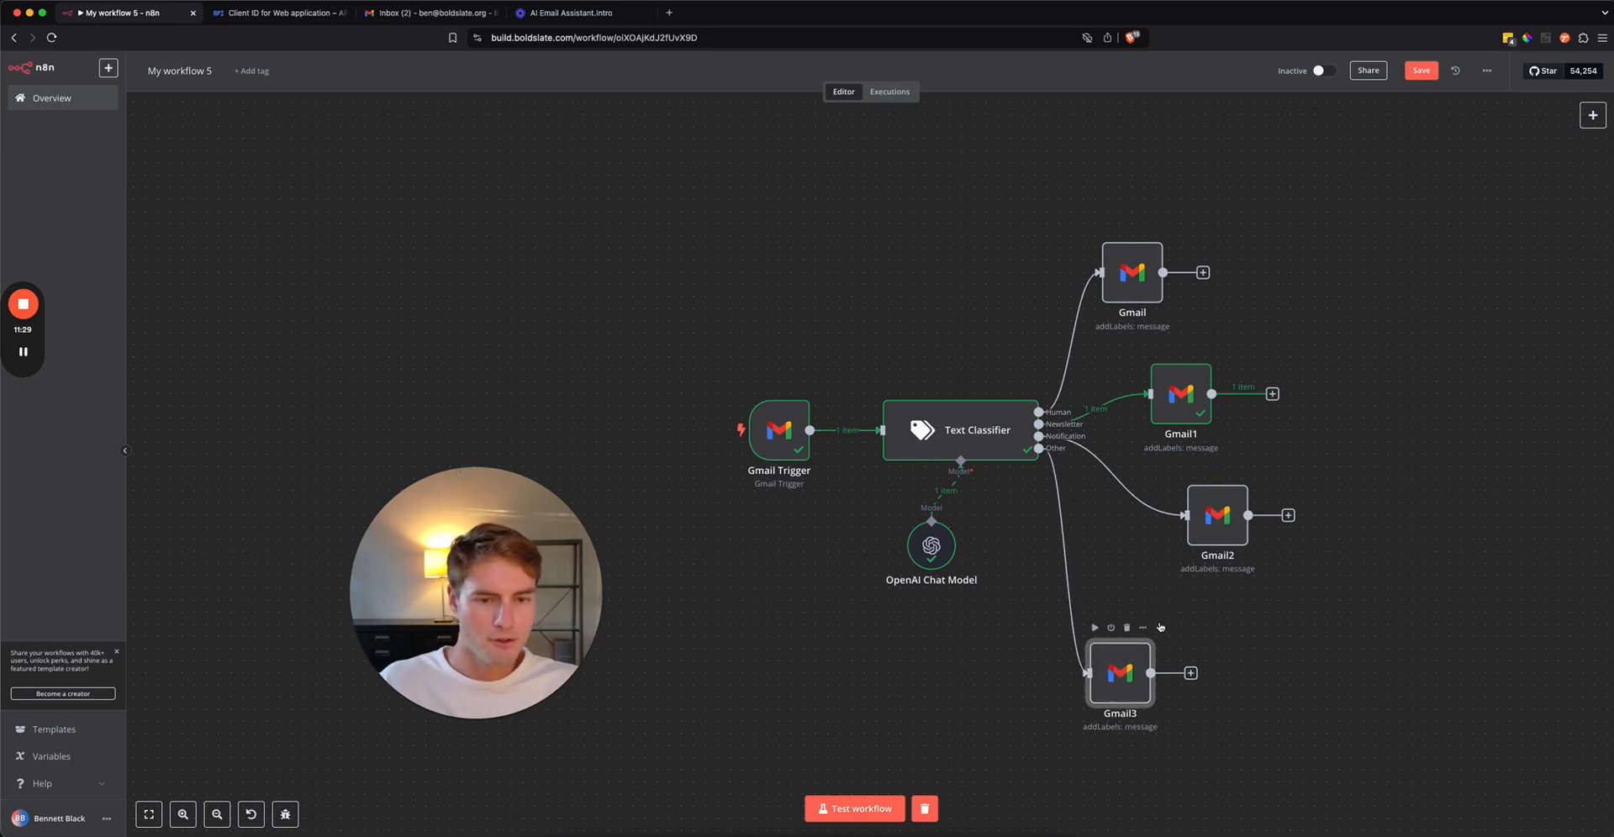
left_click_drag(1214, 528, 1116, 577)
mouse_move(1061, 454)
left_click_drag(1189, 401, 1128, 474)
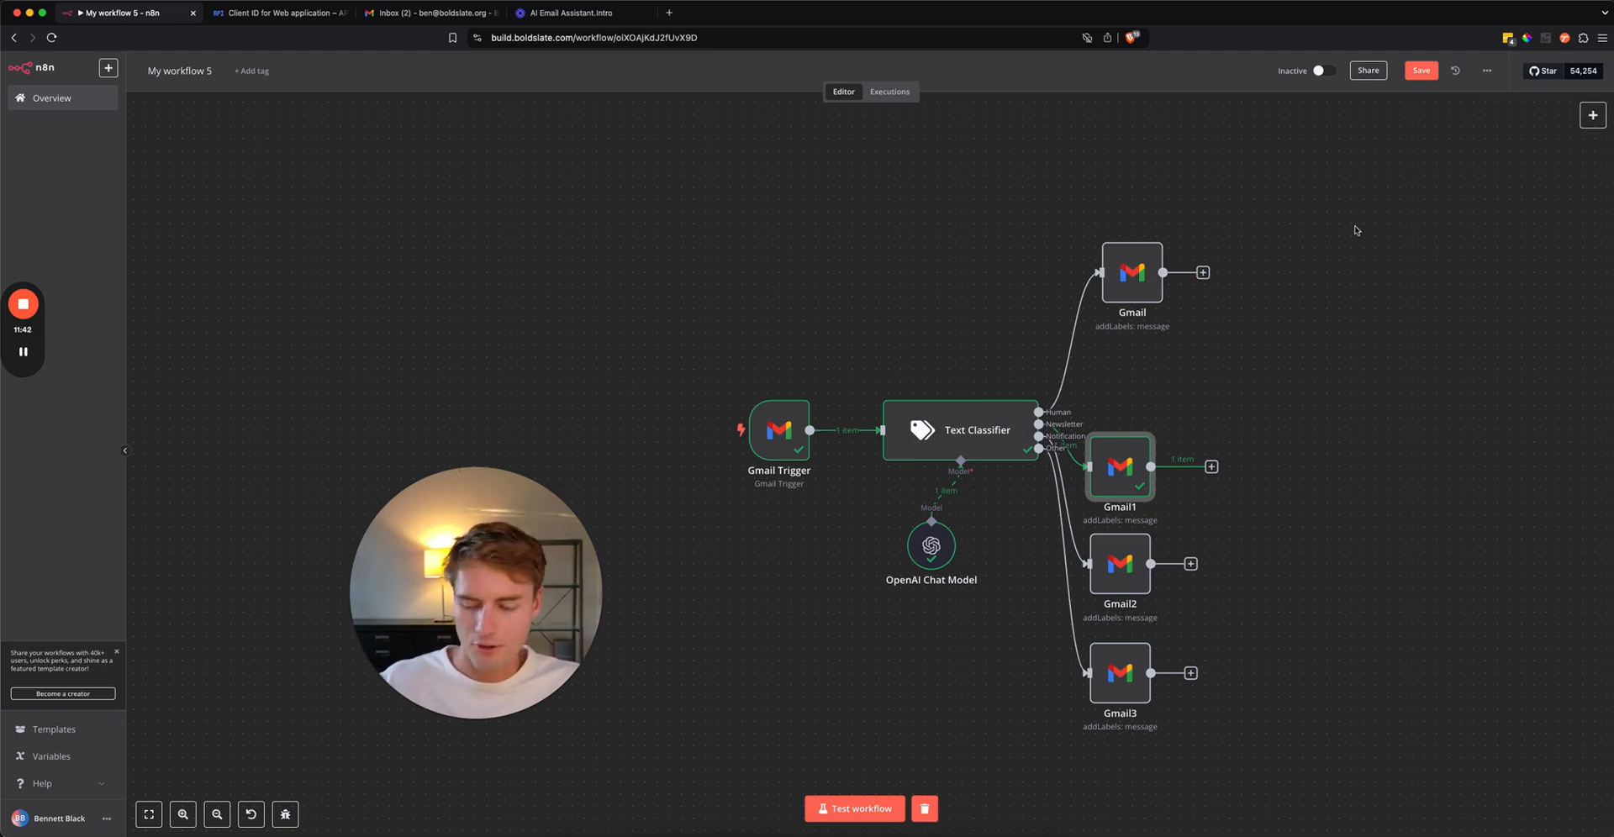
scroll(1350, 231, "right", 5)
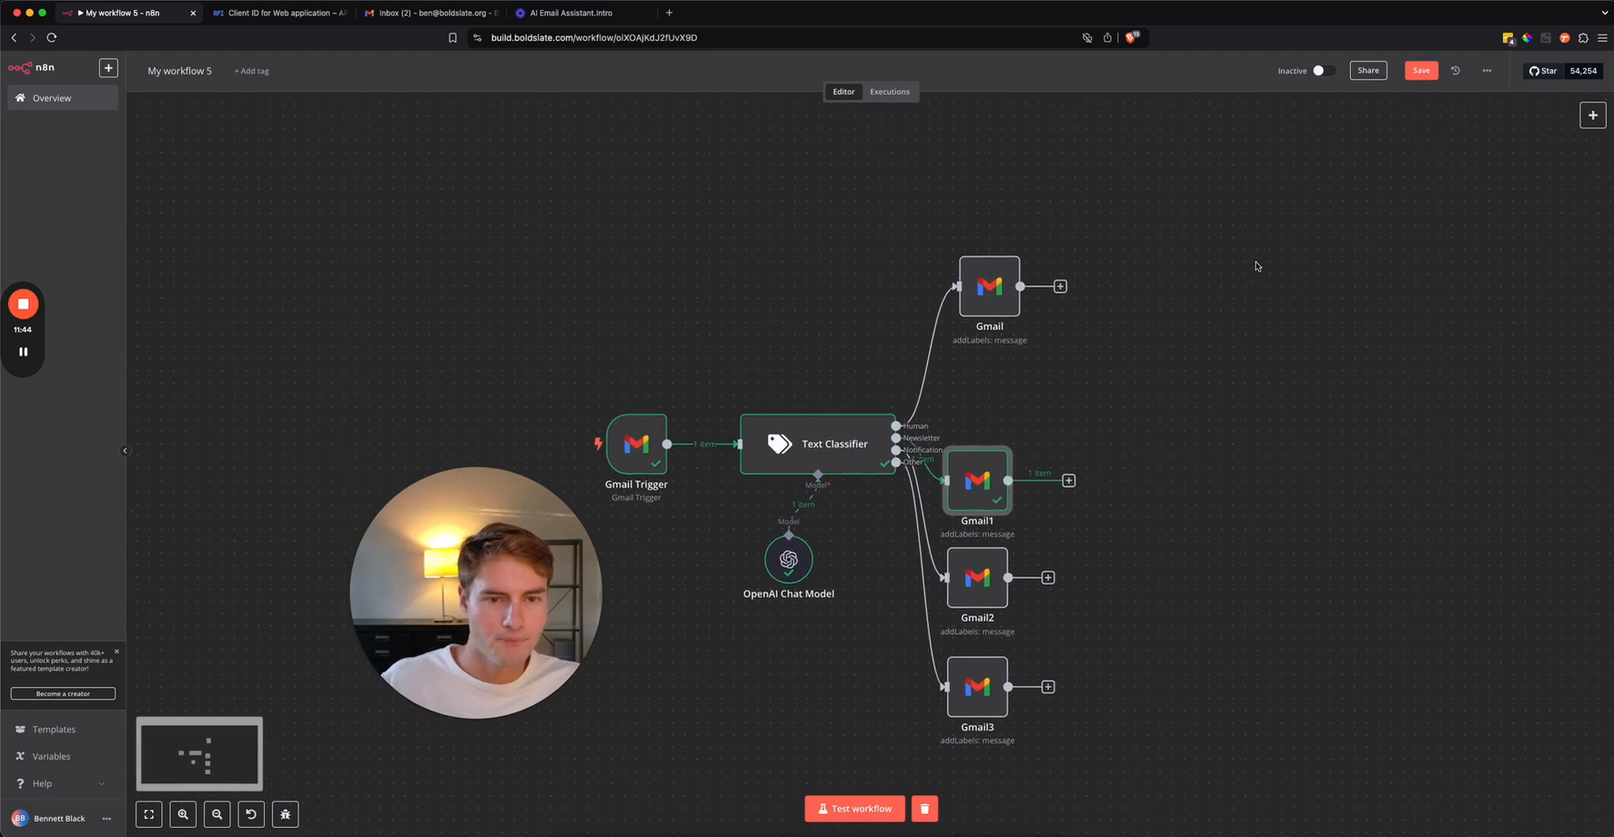
- Add an OpenAI 'Message a model' step after the Human Gmail node using Text and GPT-4O-MINI
left_click(1013, 296)
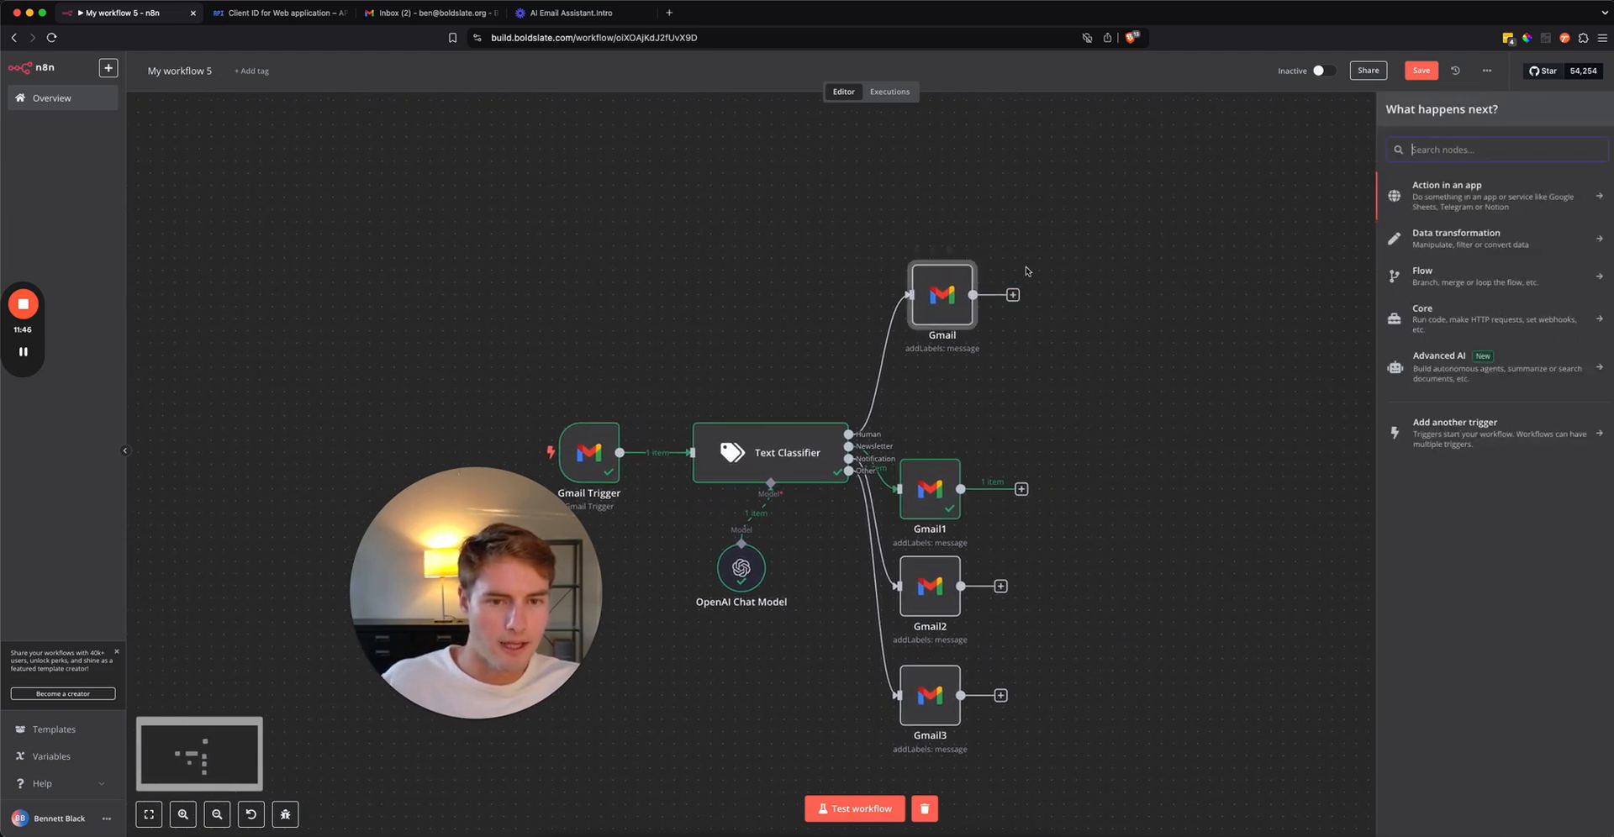
left_click(1449, 363)
left_click(1471, 328)
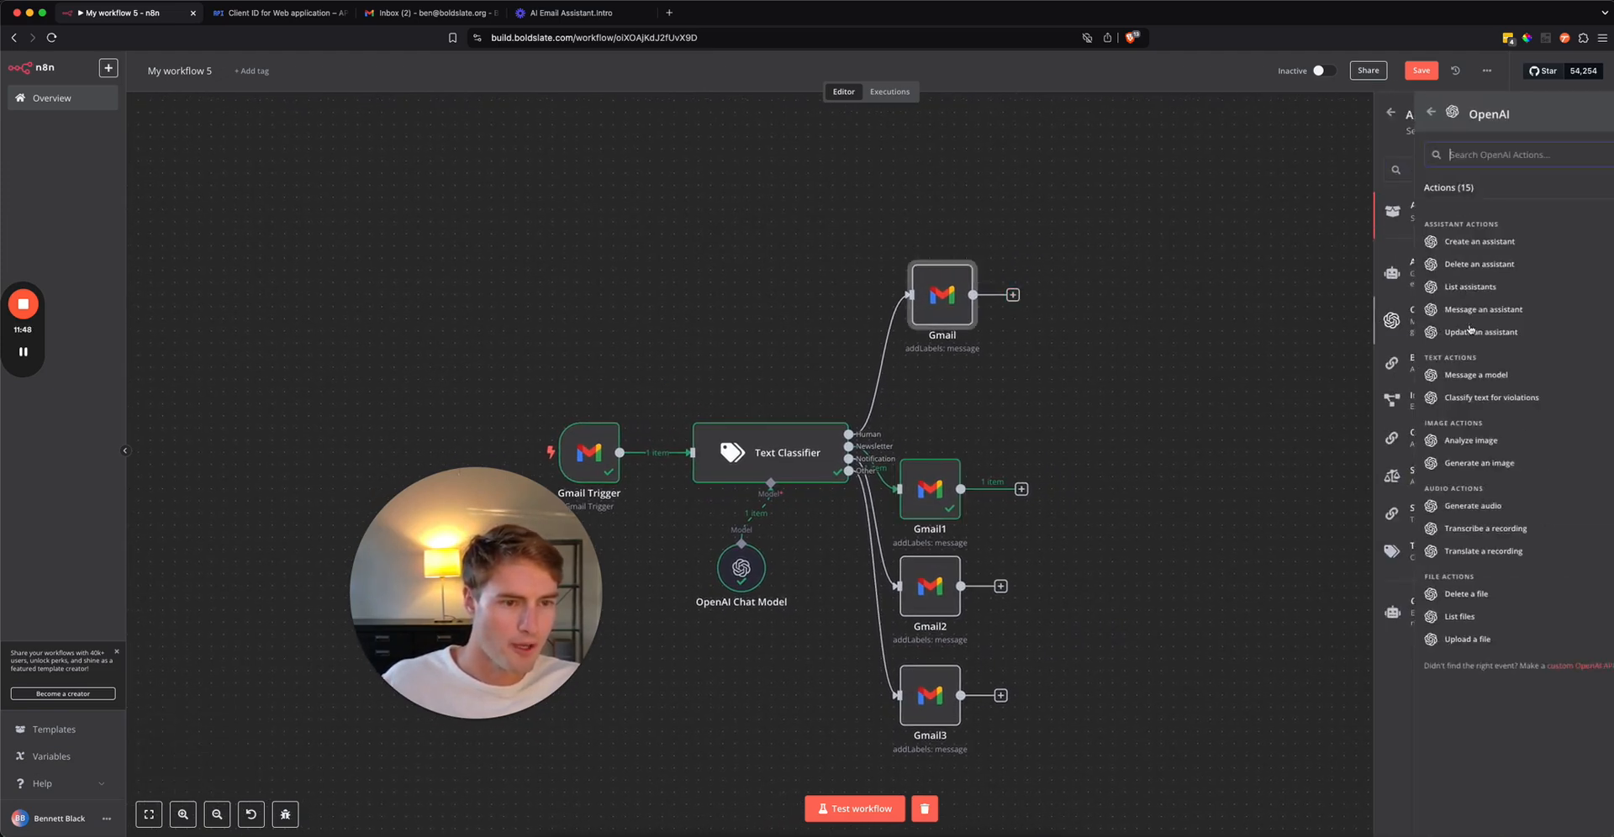
left_click(1440, 377)
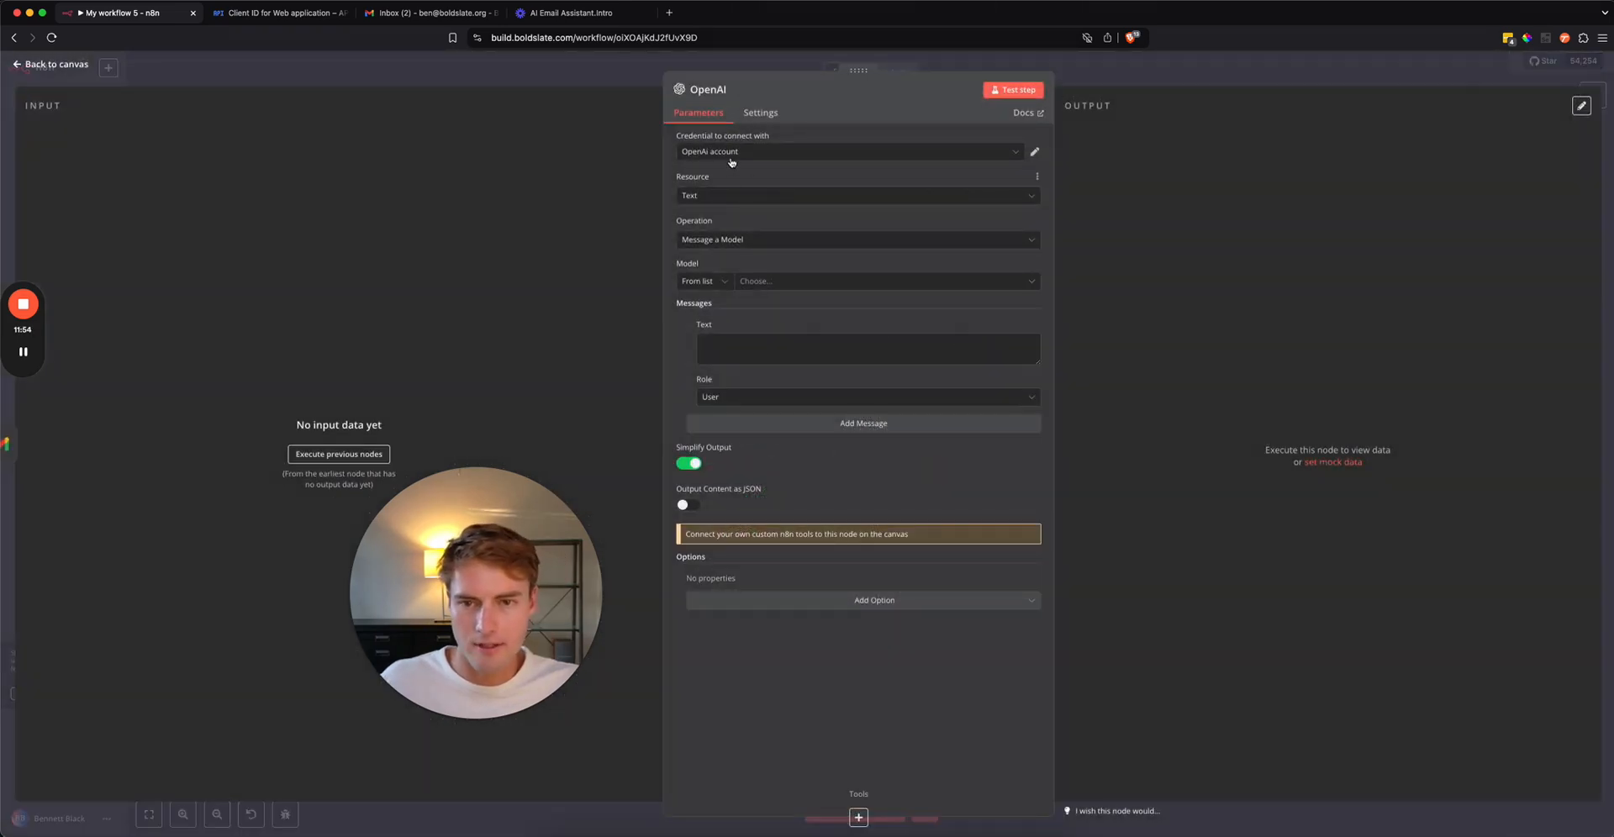
left_click(757, 200)
left_click(764, 184)
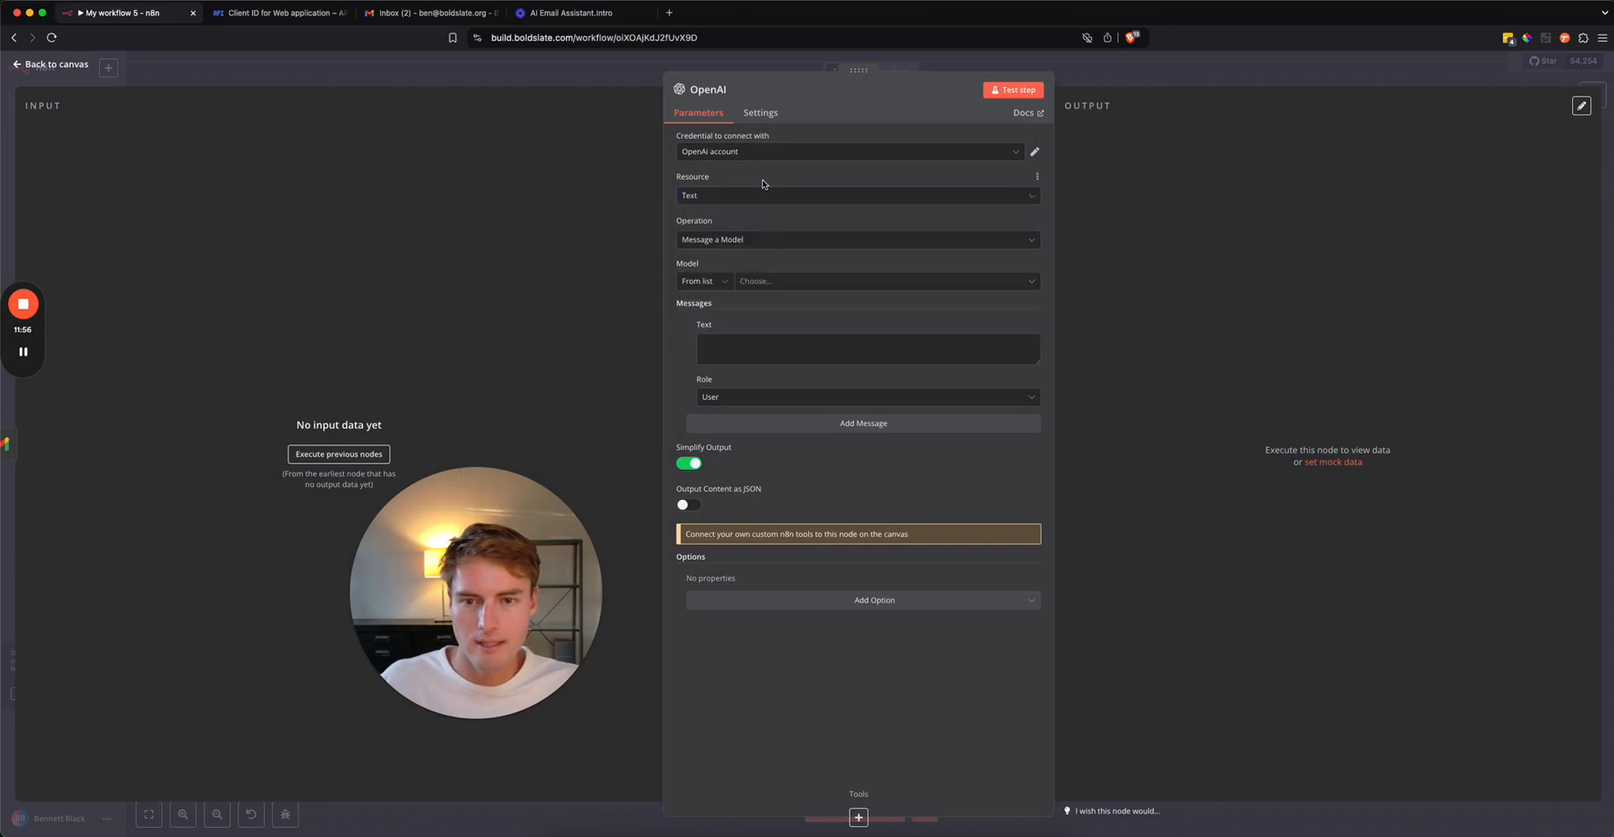
left_click(757, 282)
scroll(773, 395, "down", 10)
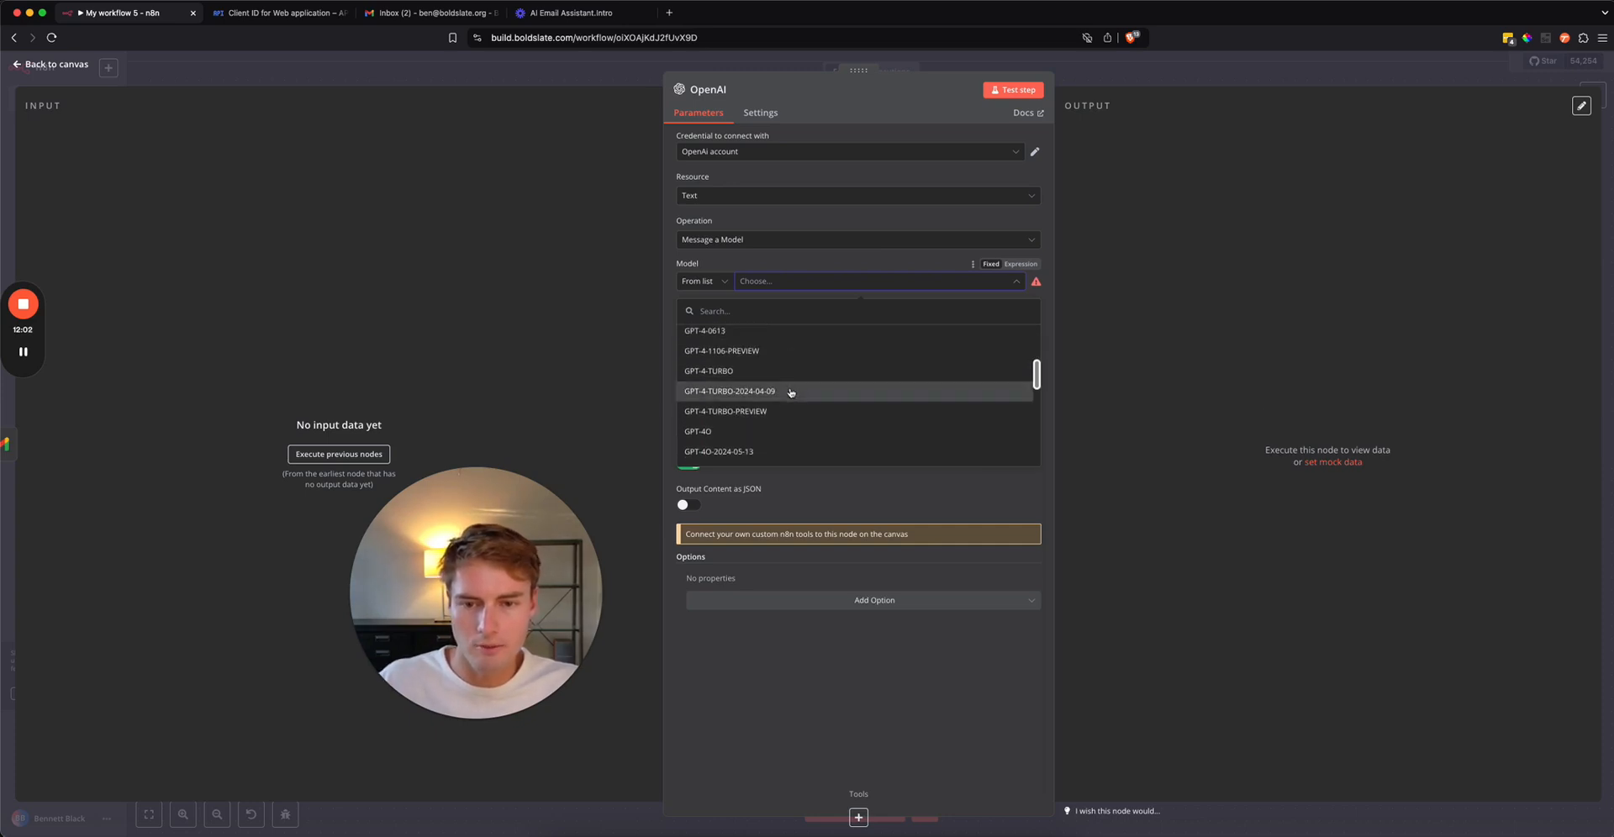
left_click(748, 367)
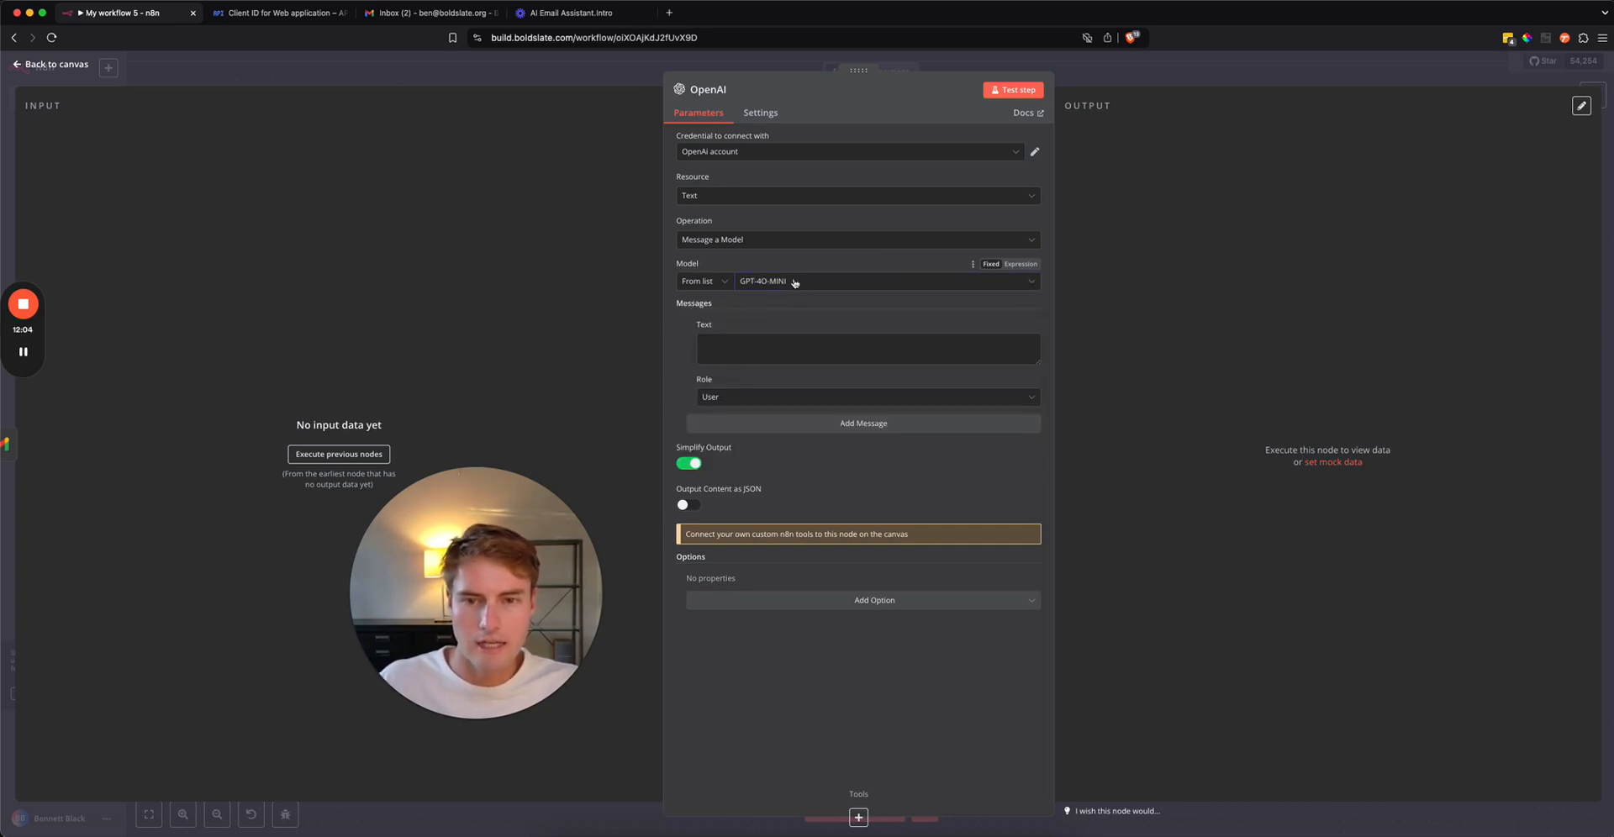
left_click(355, 459)
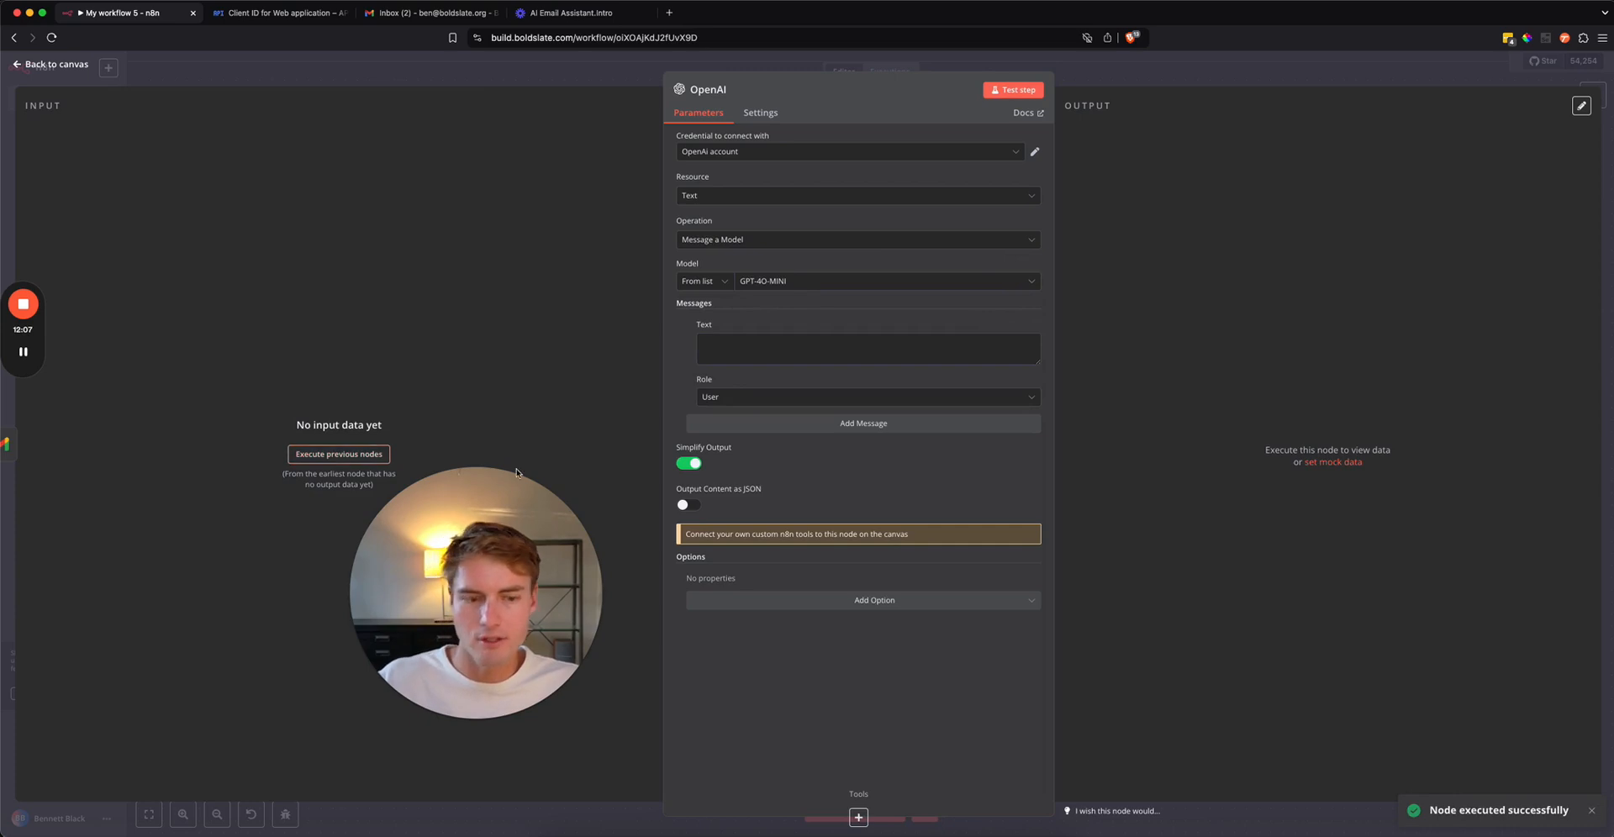
key("Escape")
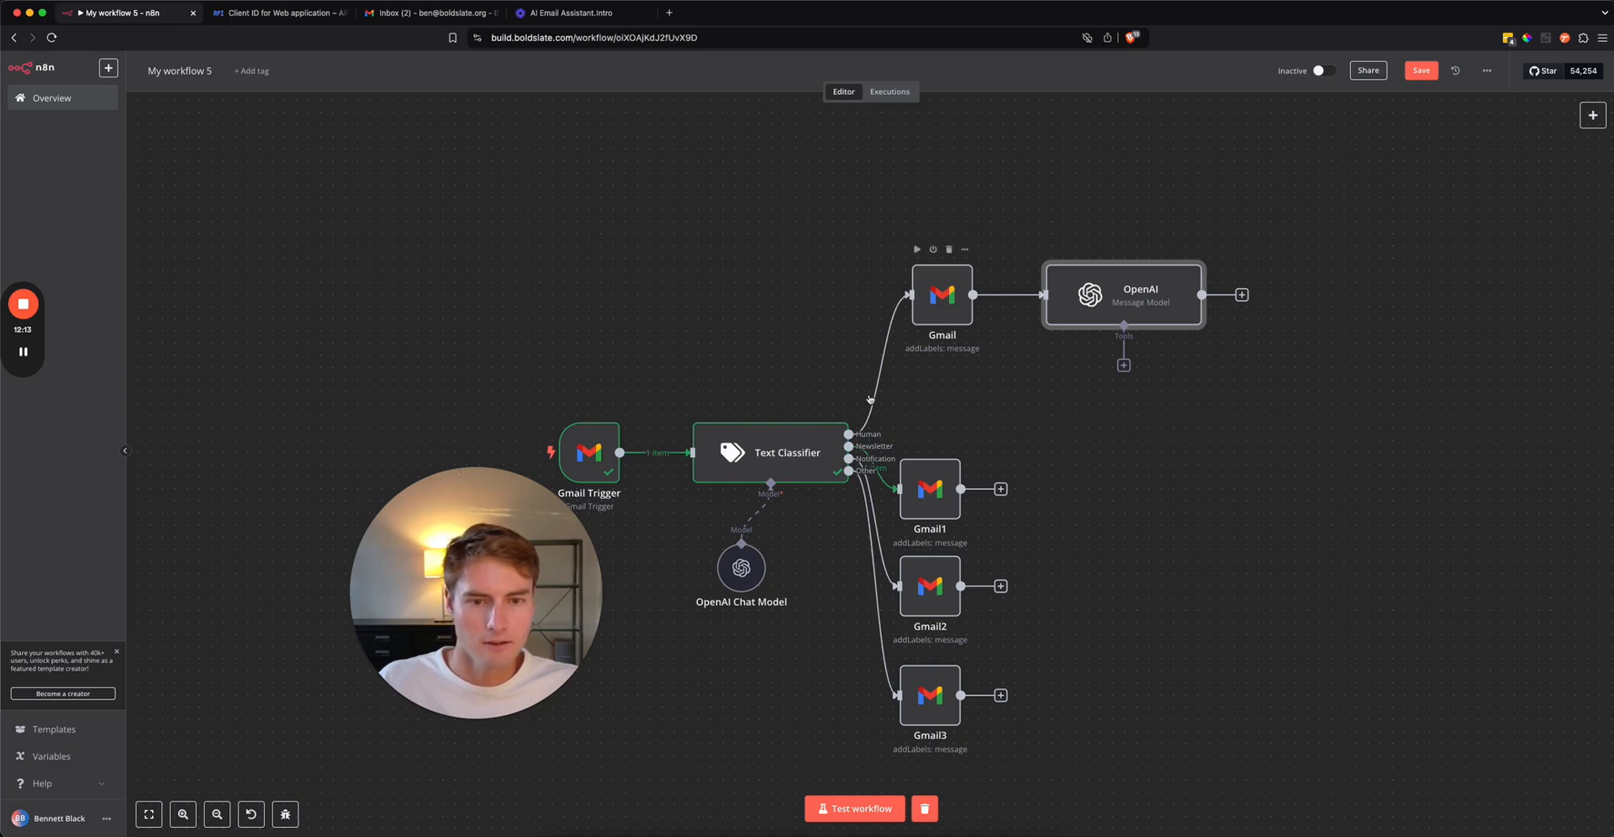
- Save, email yourself a 'Follow up' checking in on the project, then run a workflow test
left_click(1420, 72)
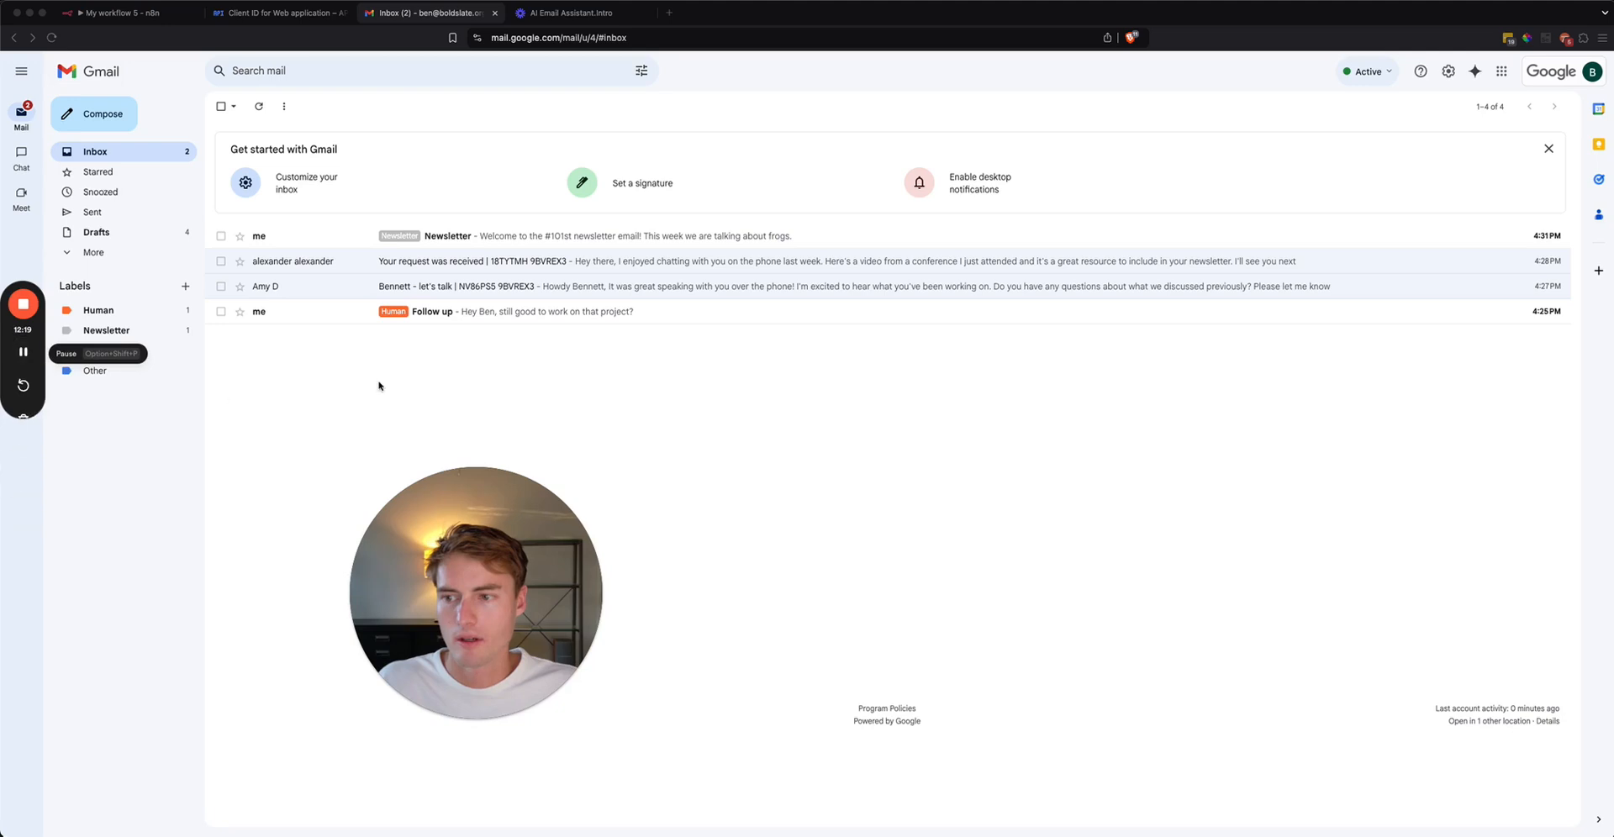
left_click(94, 114)
type("ben")
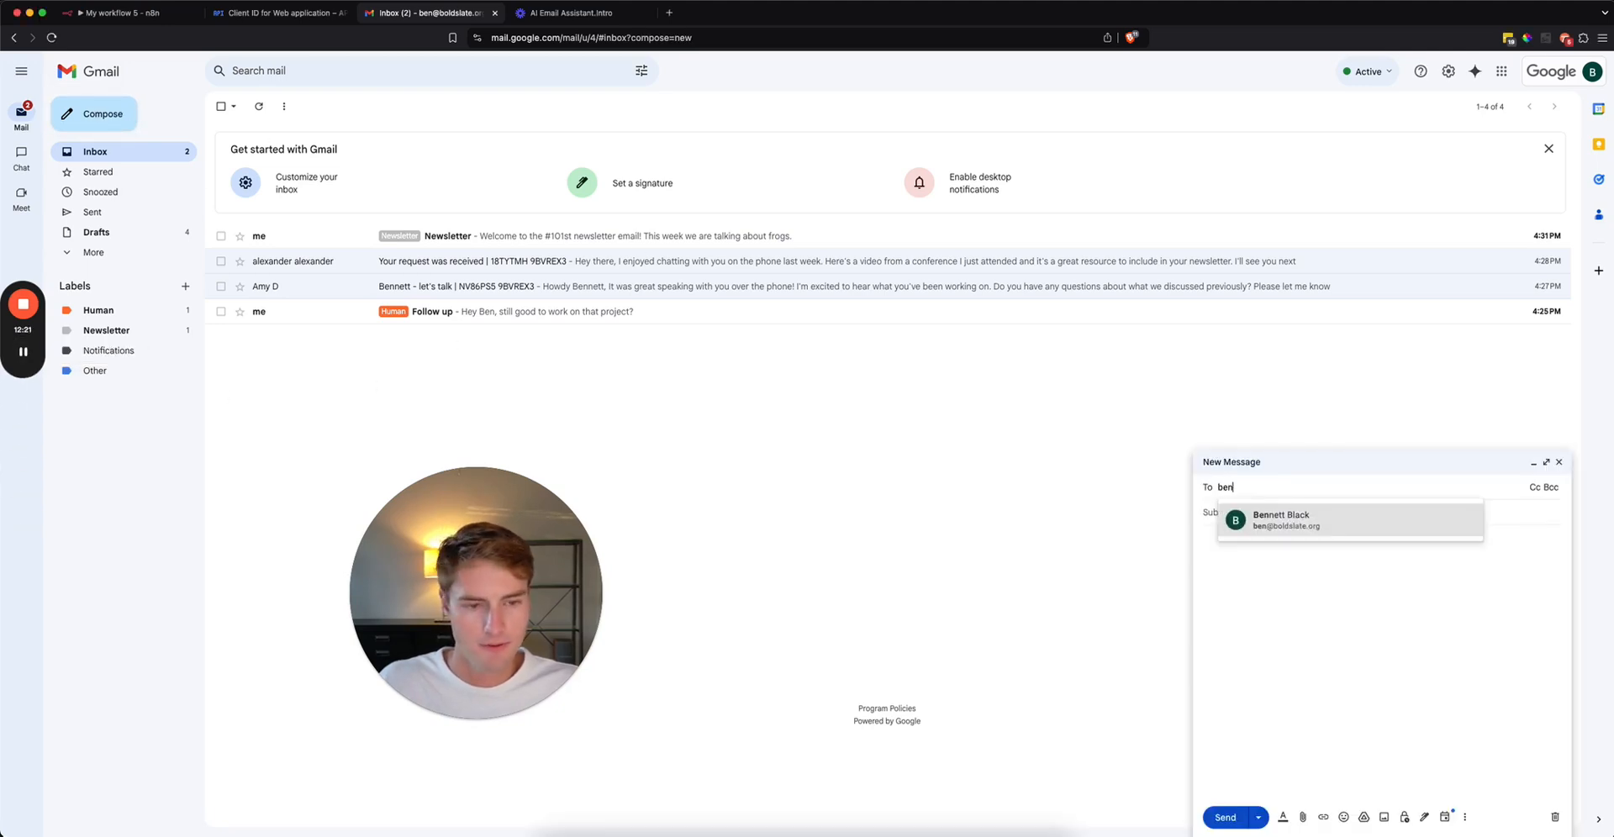
key("Return")
key("Tab")
type("Follow up")
key("Tab")
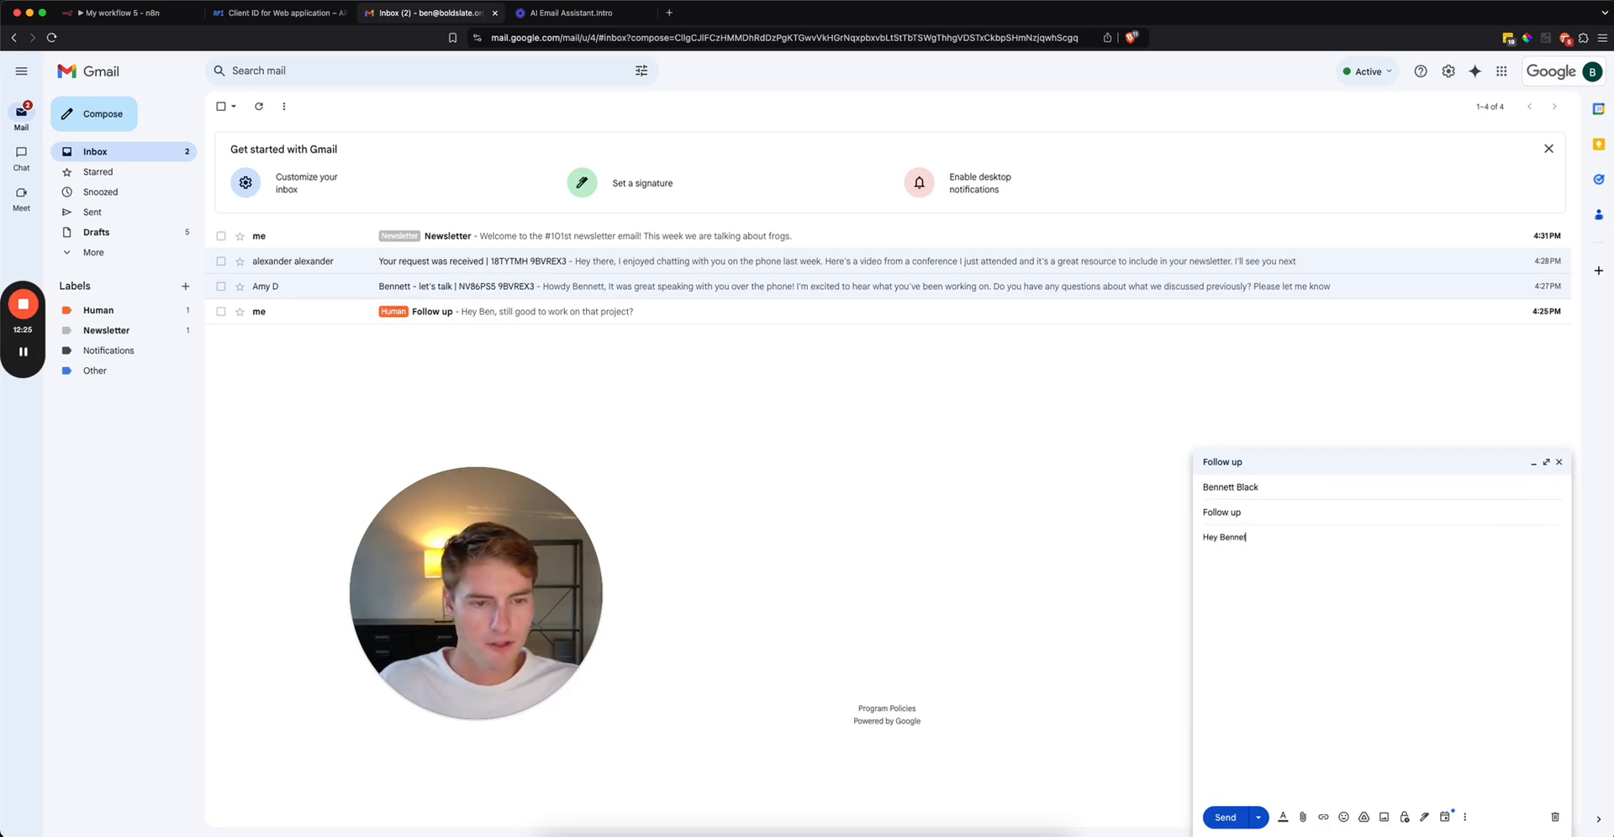
type("Hey Bennett, just checking in - still good to meet about that project?")
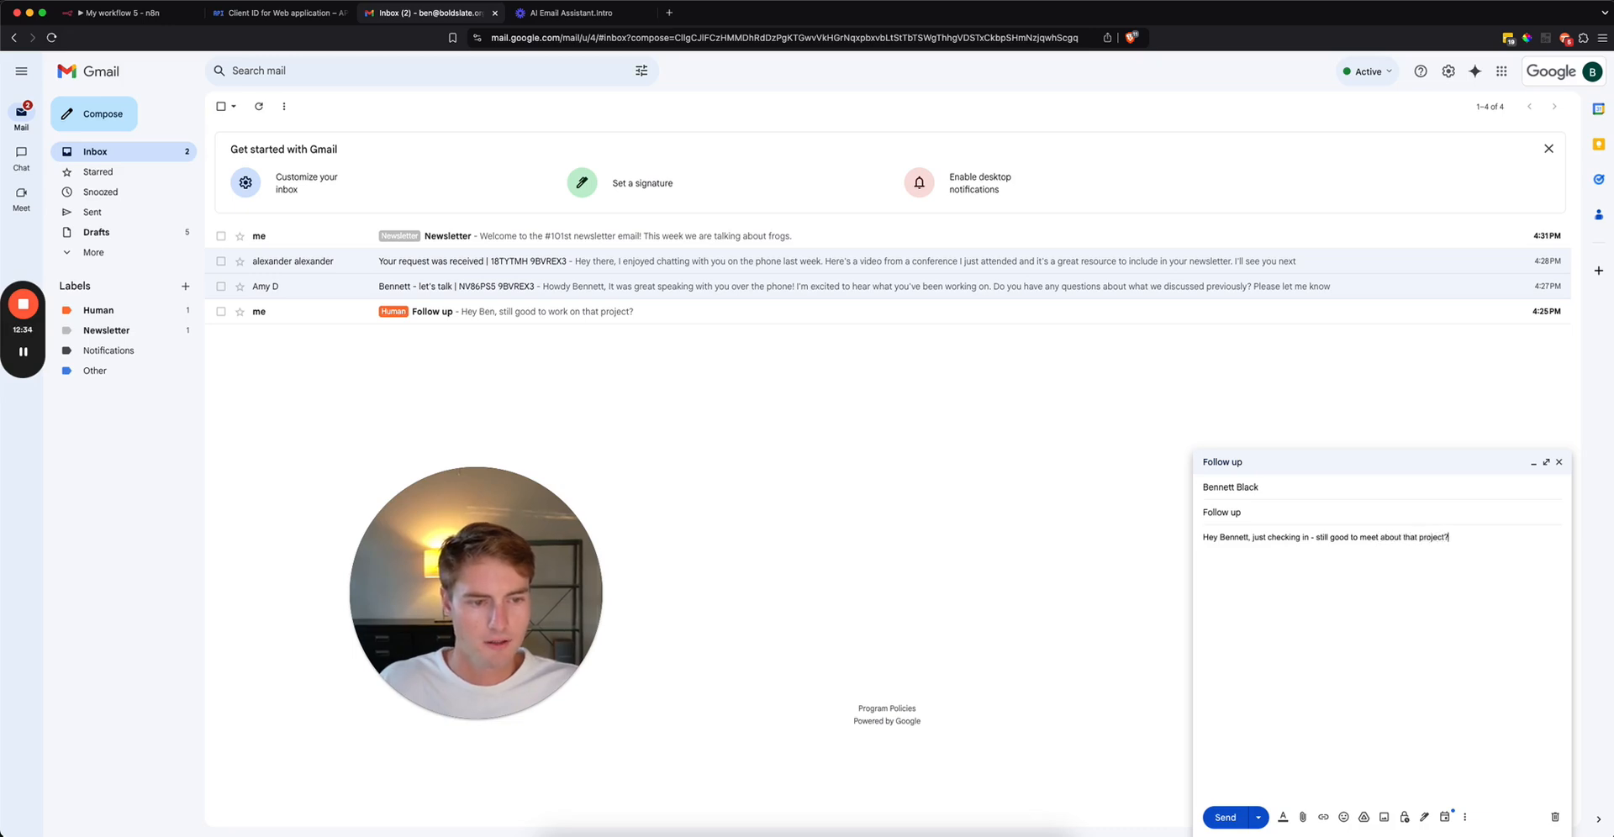
key("super+Return")
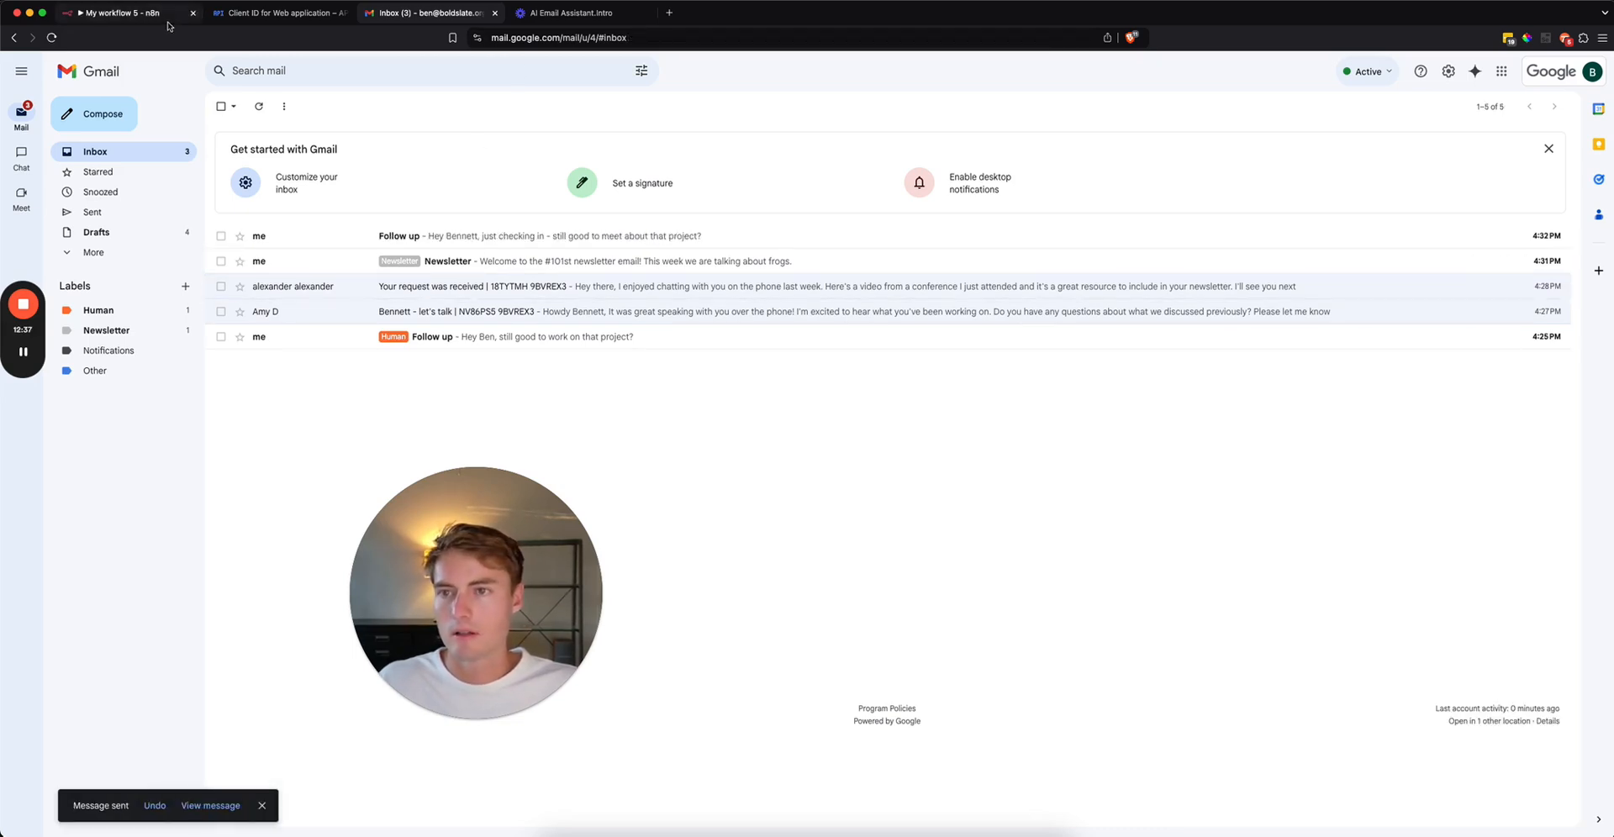
left_click(142, 15)
left_click(862, 810)
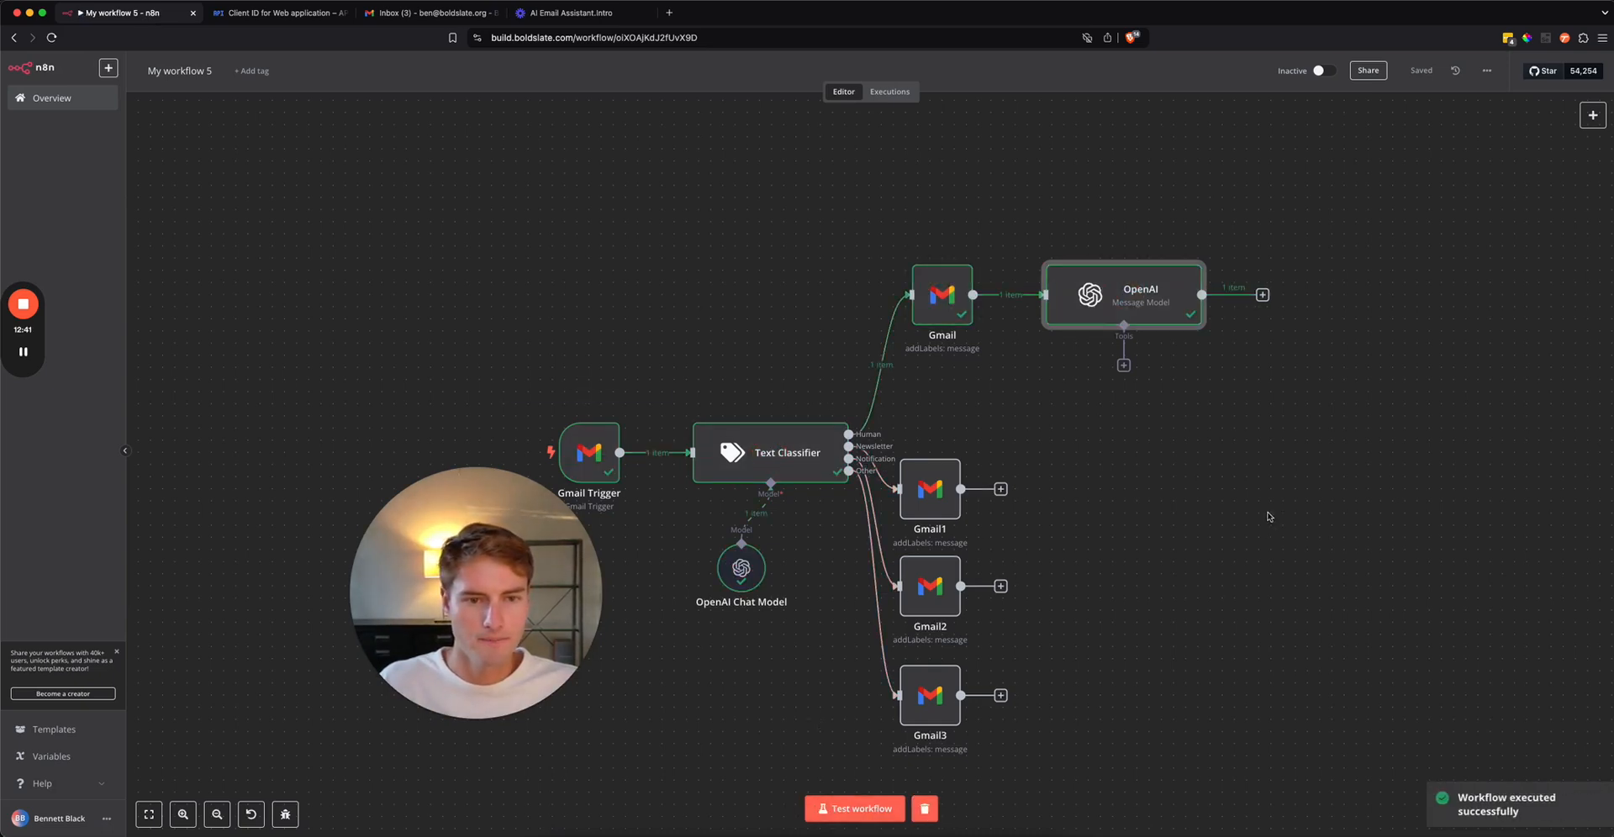
- Open the GPT-4O-MINI OpenAI node and place the cursor in its first message's Text field
double_click(1157, 310)
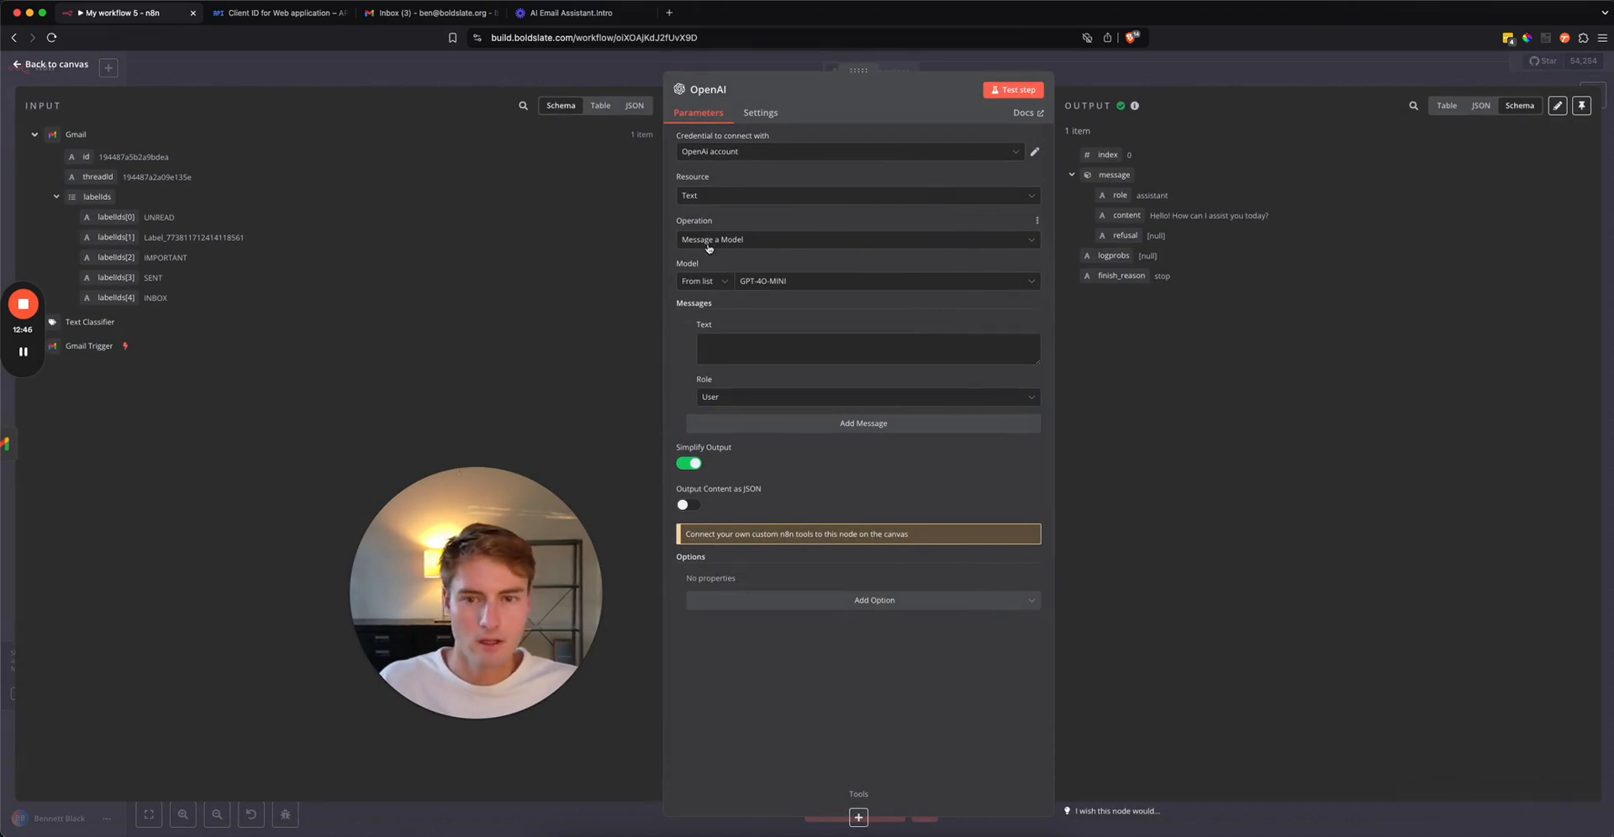
left_click(782, 348)
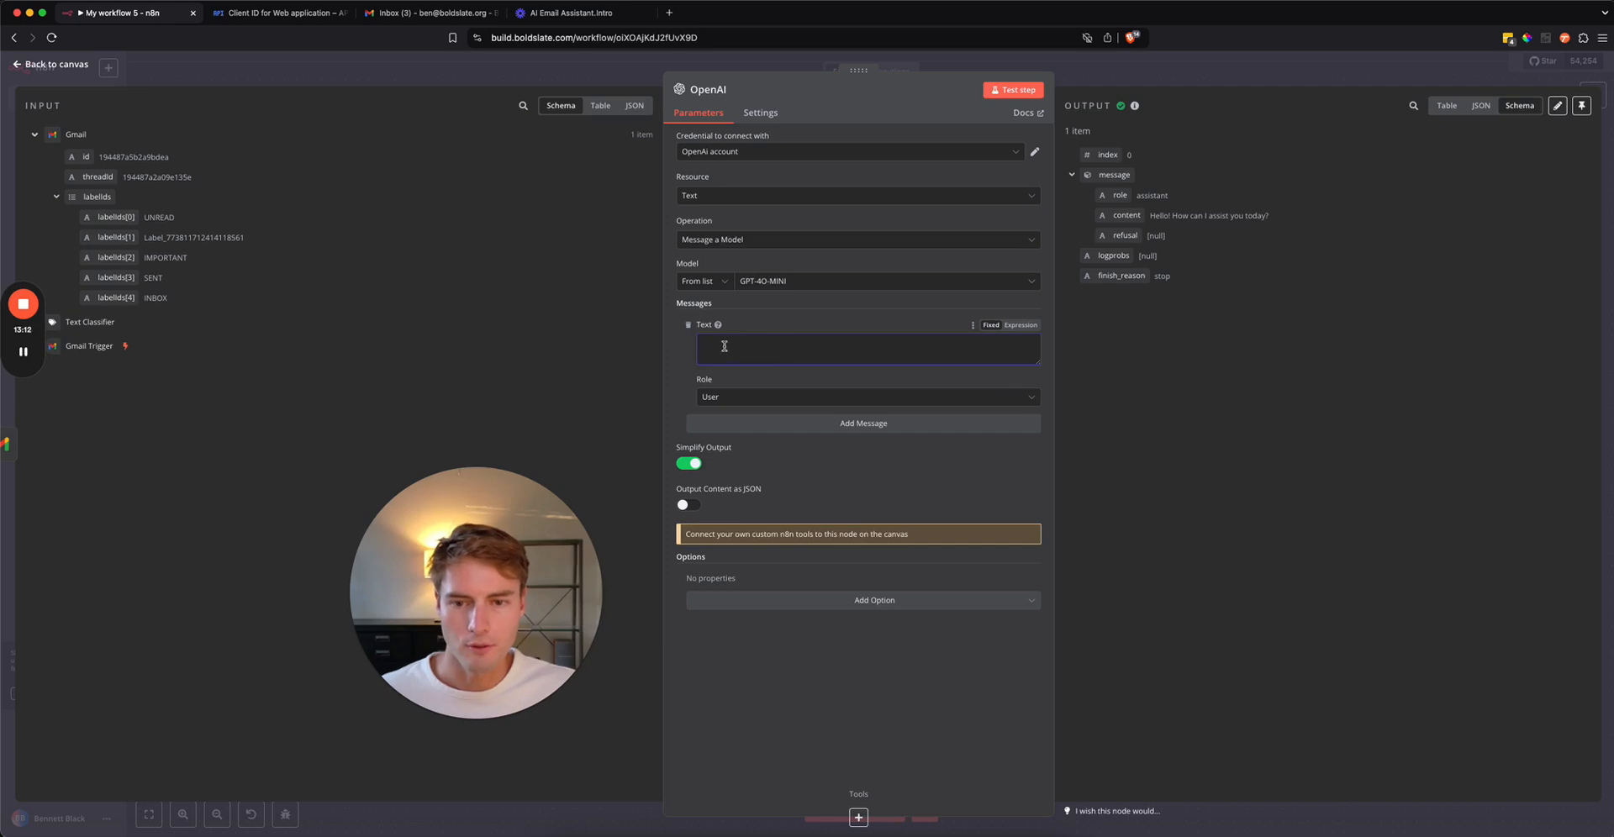
- Type a prompt asking for friendly, professional email replies without subject lines or signatures, greeting the sender by name
type("You are an assi")
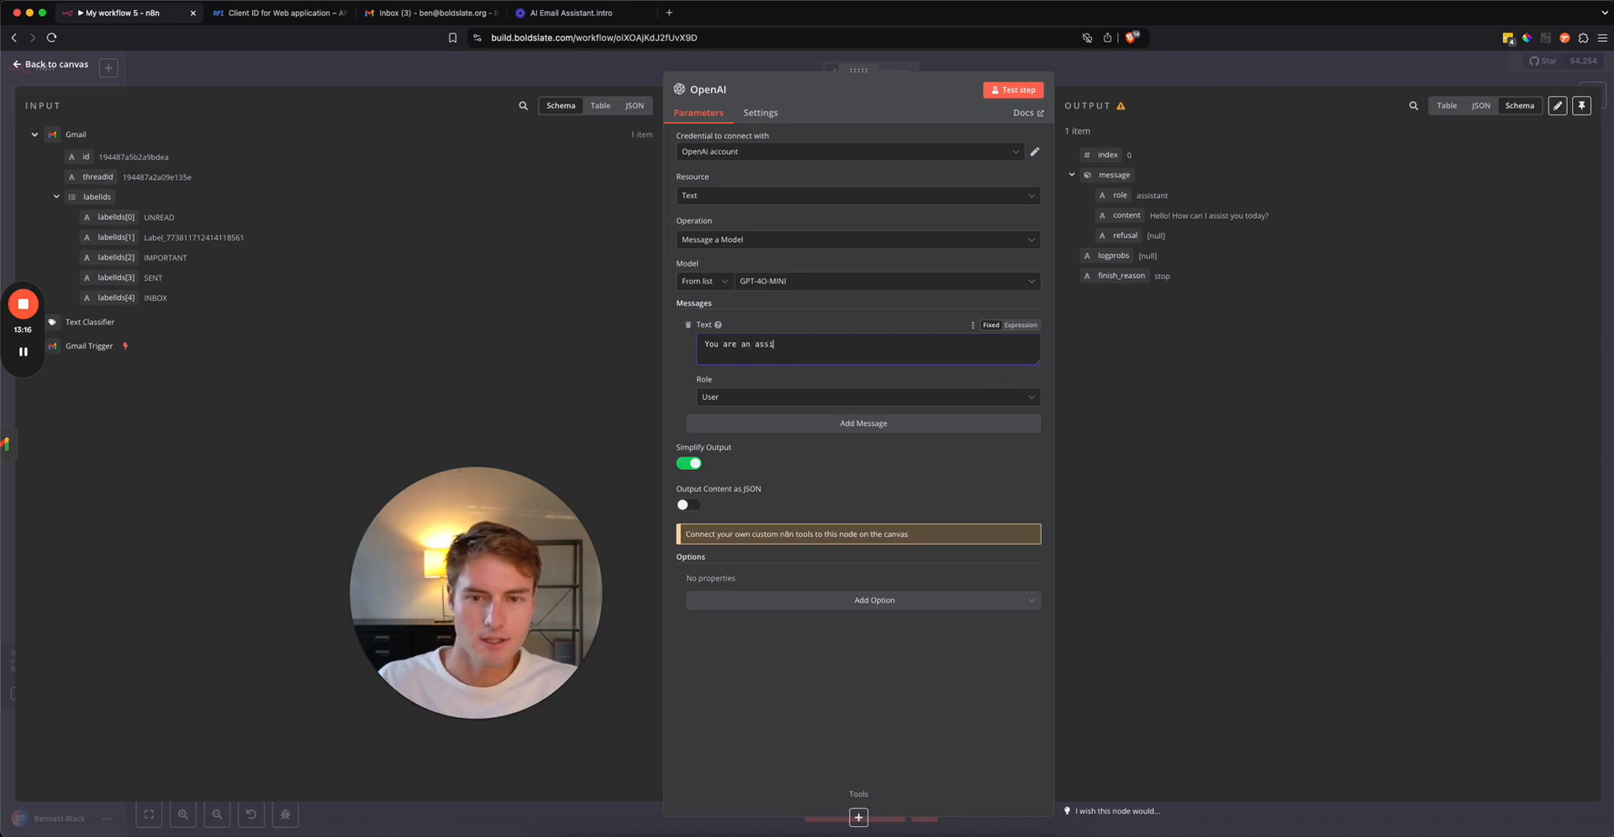
type("stant that creates email response")
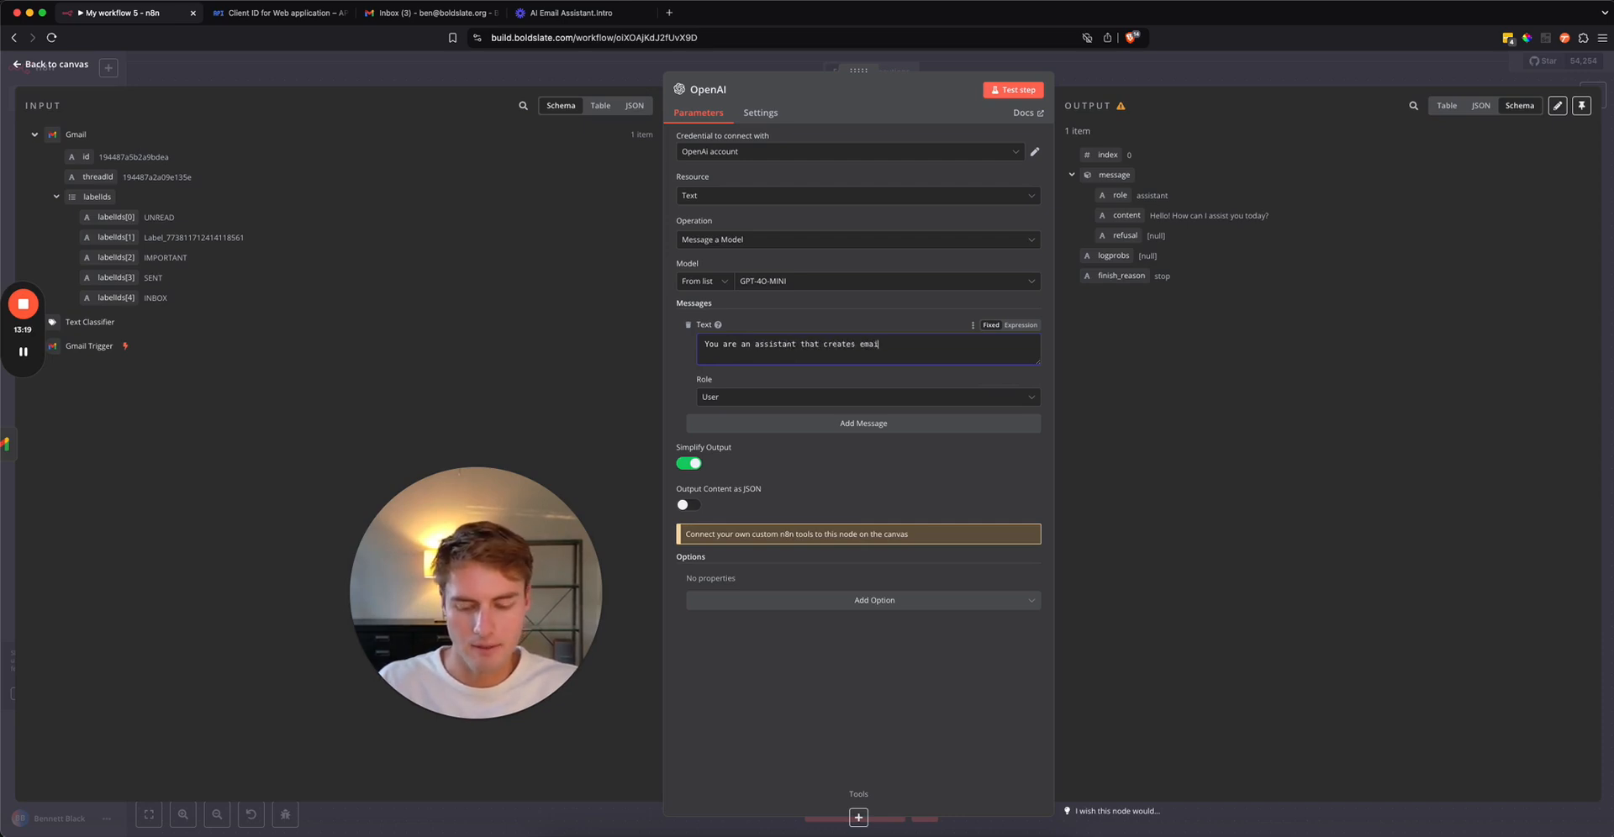
type("s for me, ")
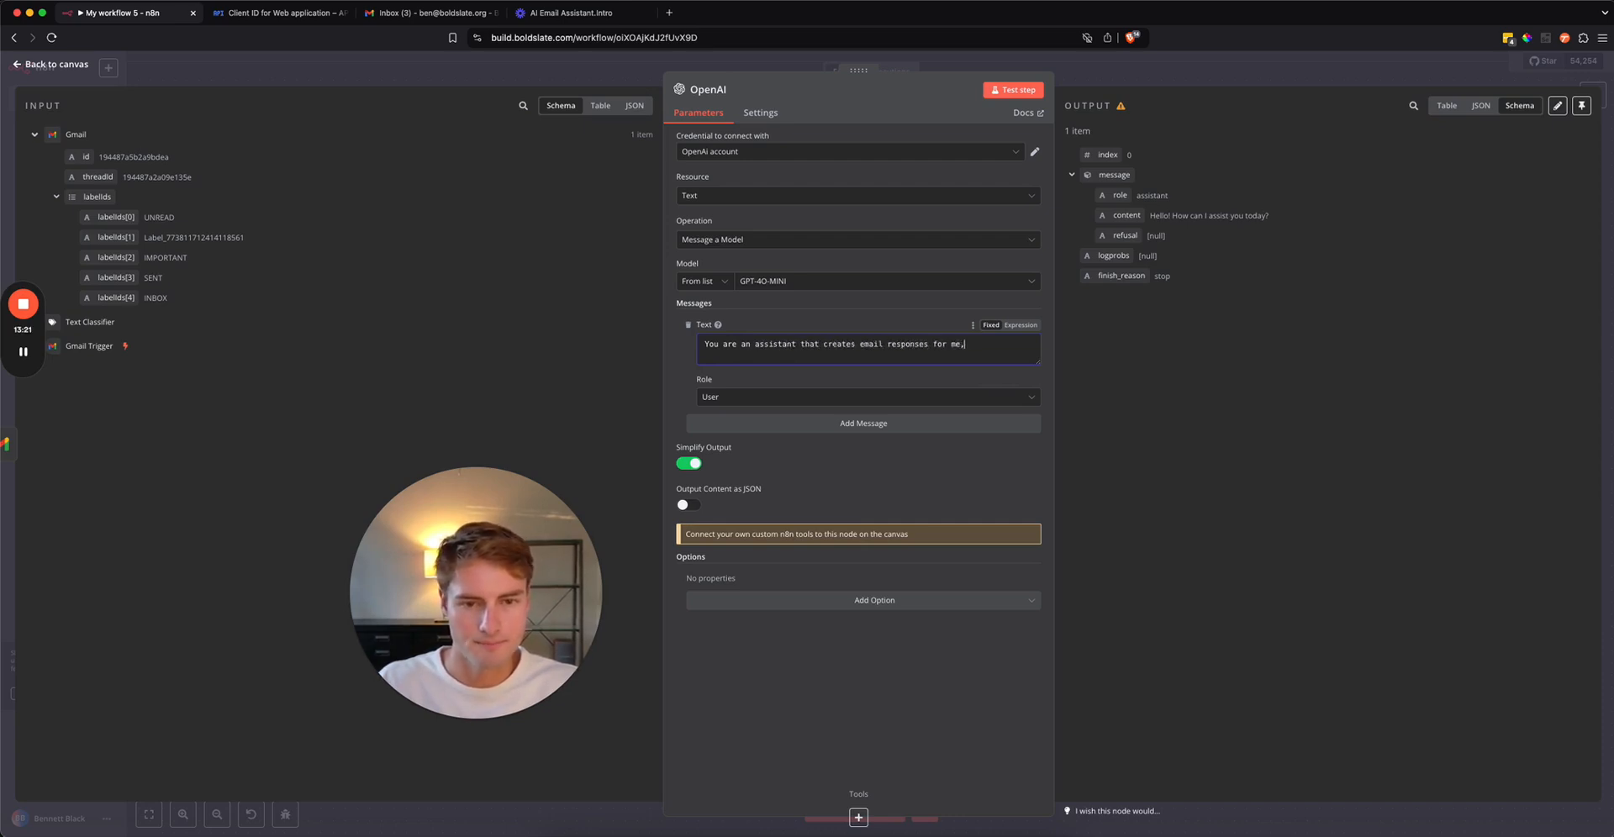
type("yo")
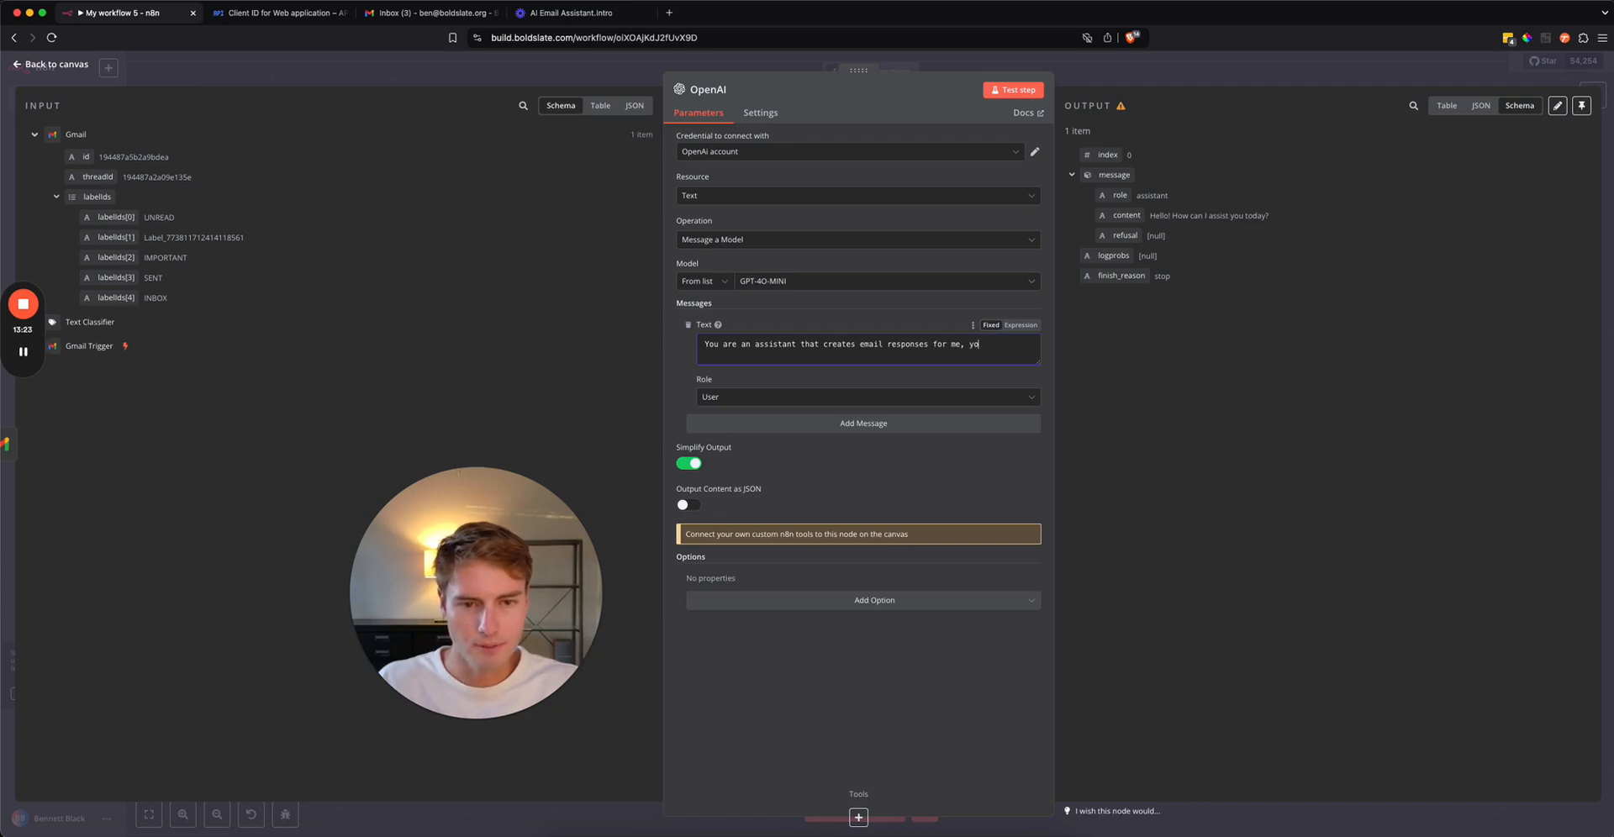
type("ur should respond in a fre")
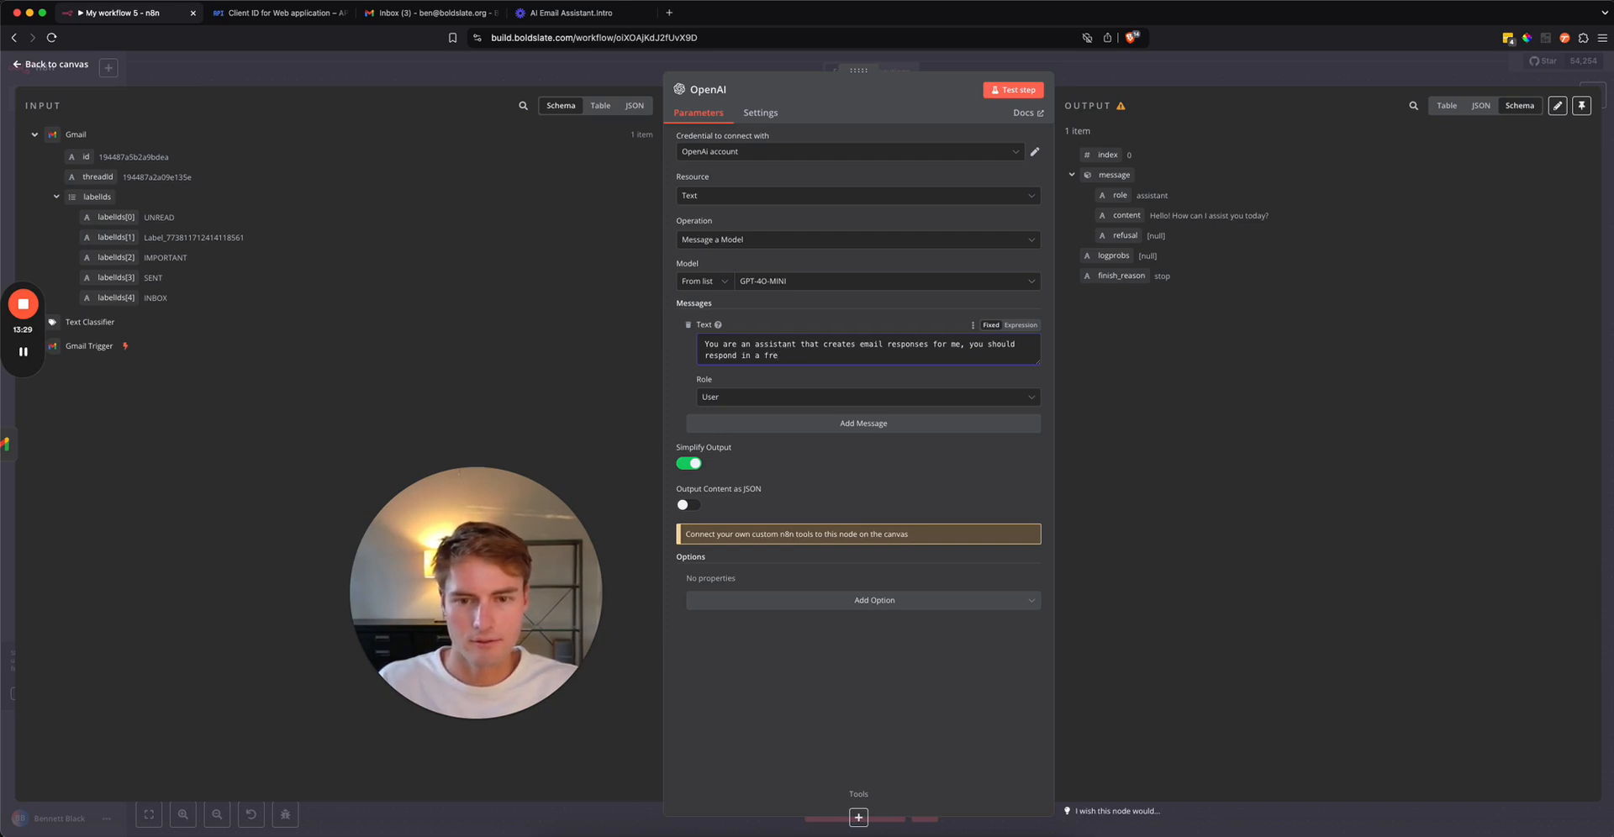
type("idnlyndly, profe")
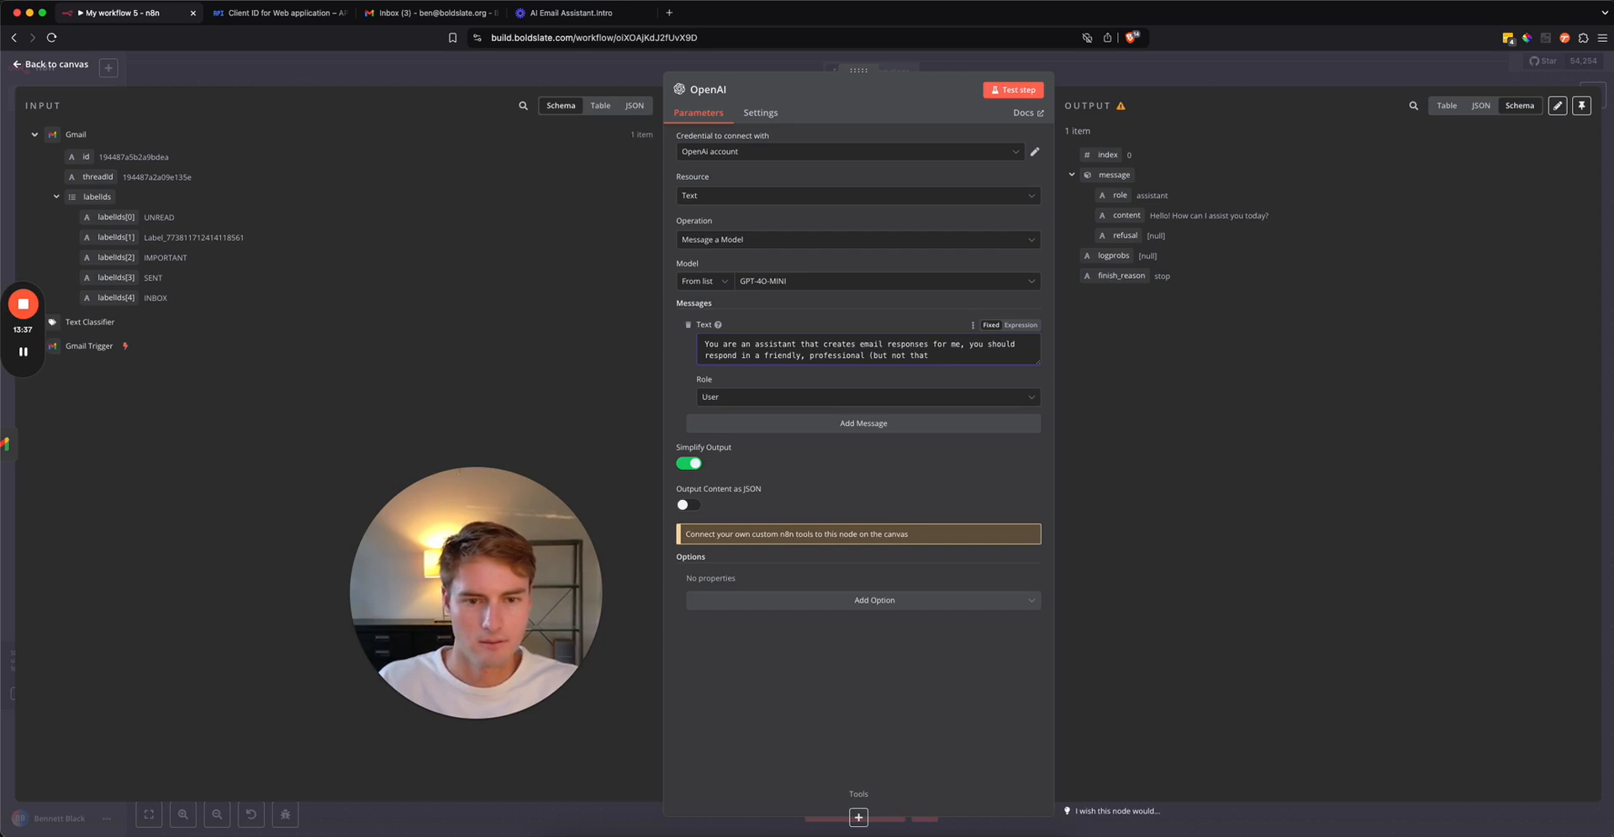
type("ssional (but not overly so), manner.")
key("Return")
key("Return")
type("Don't include any subject lines,")
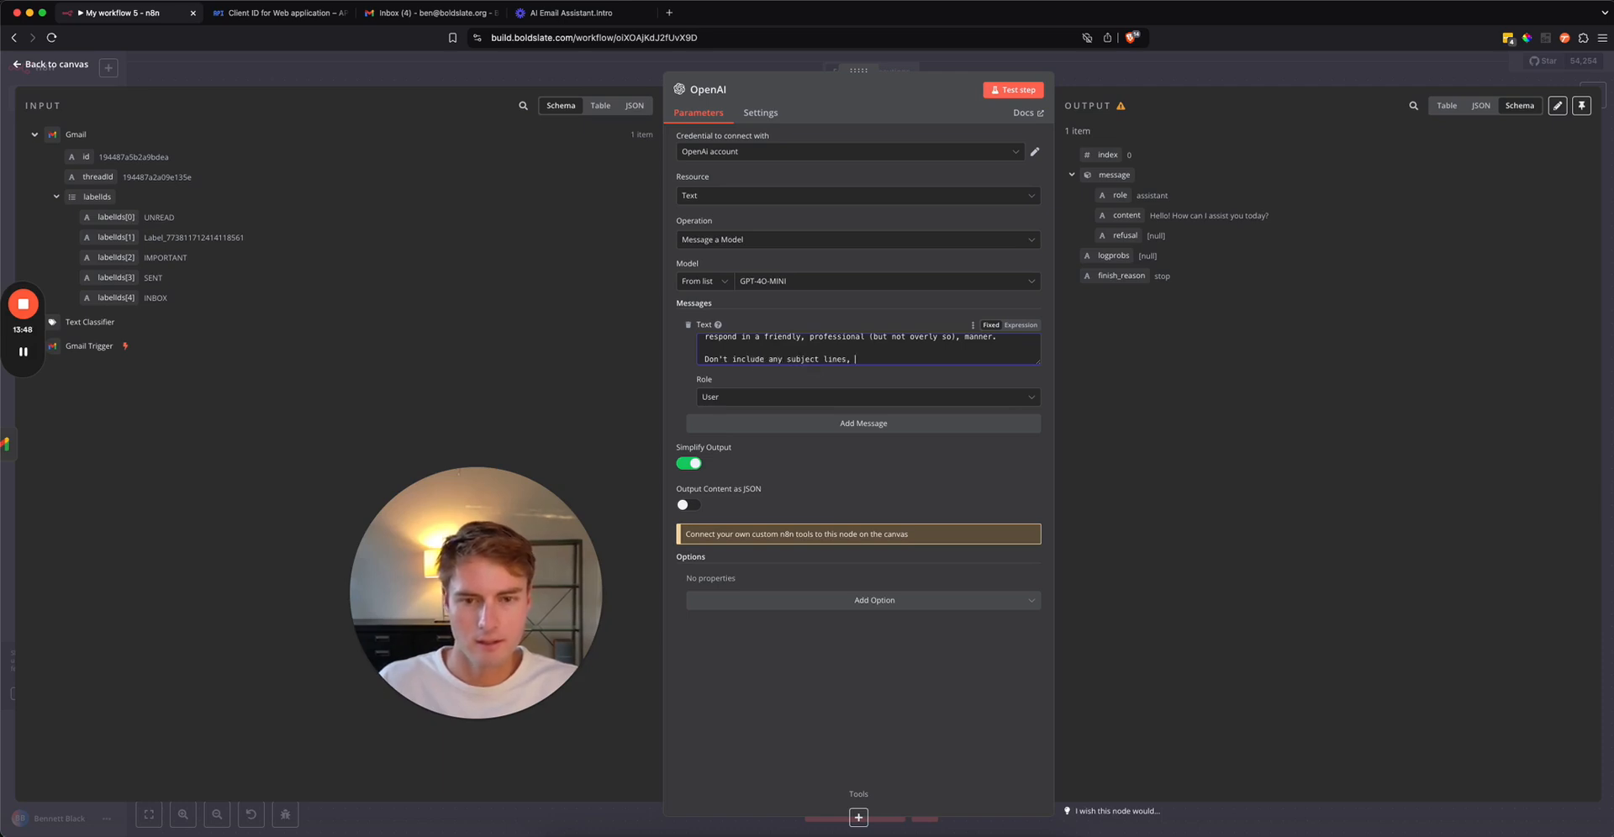
type(" or any signatures in the email")
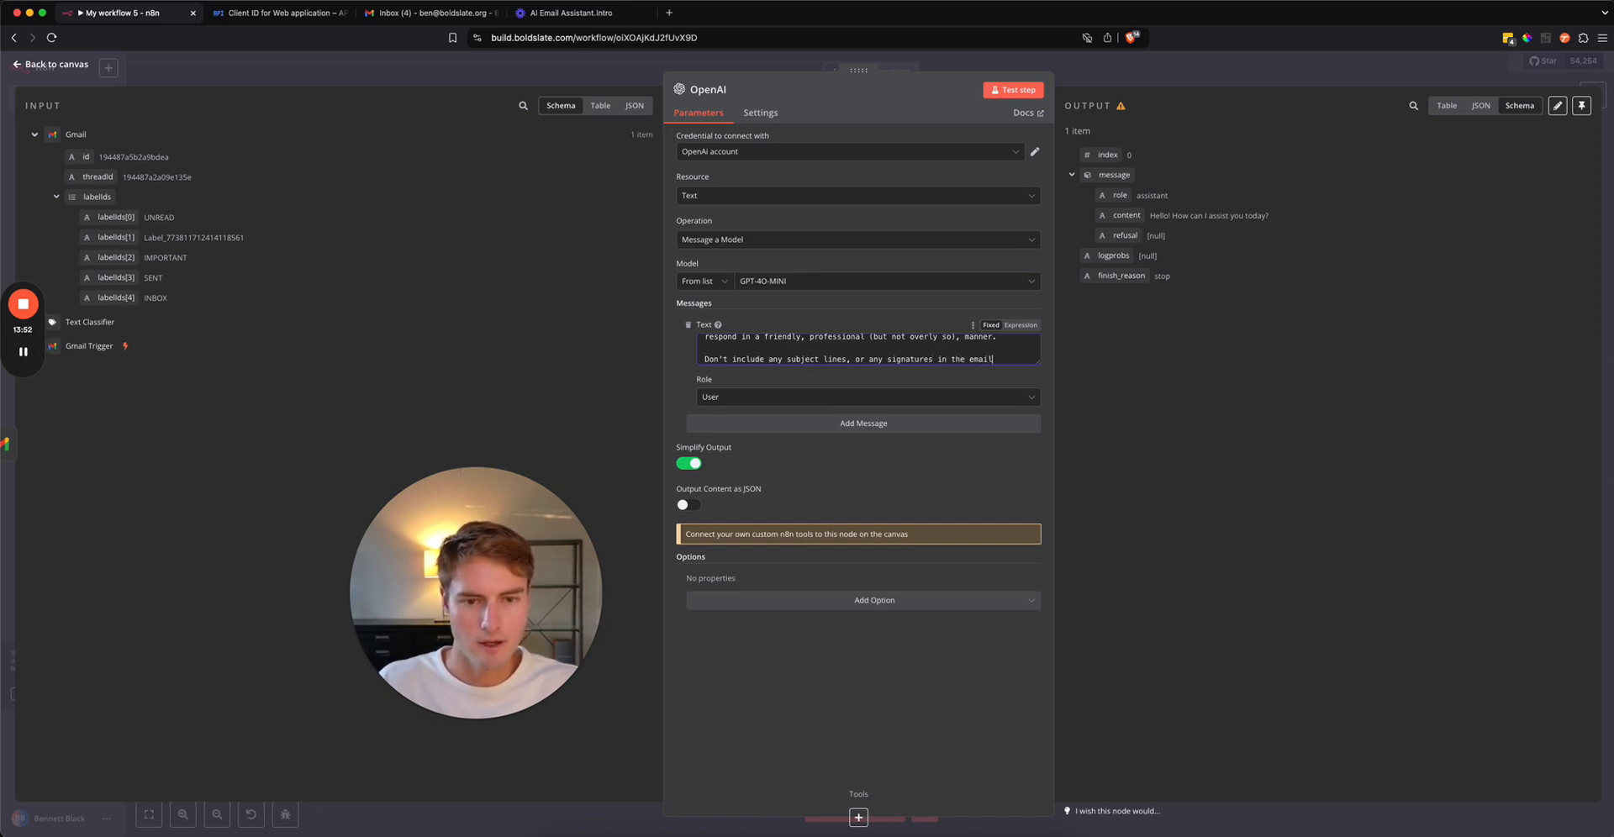
type(". Try to r")
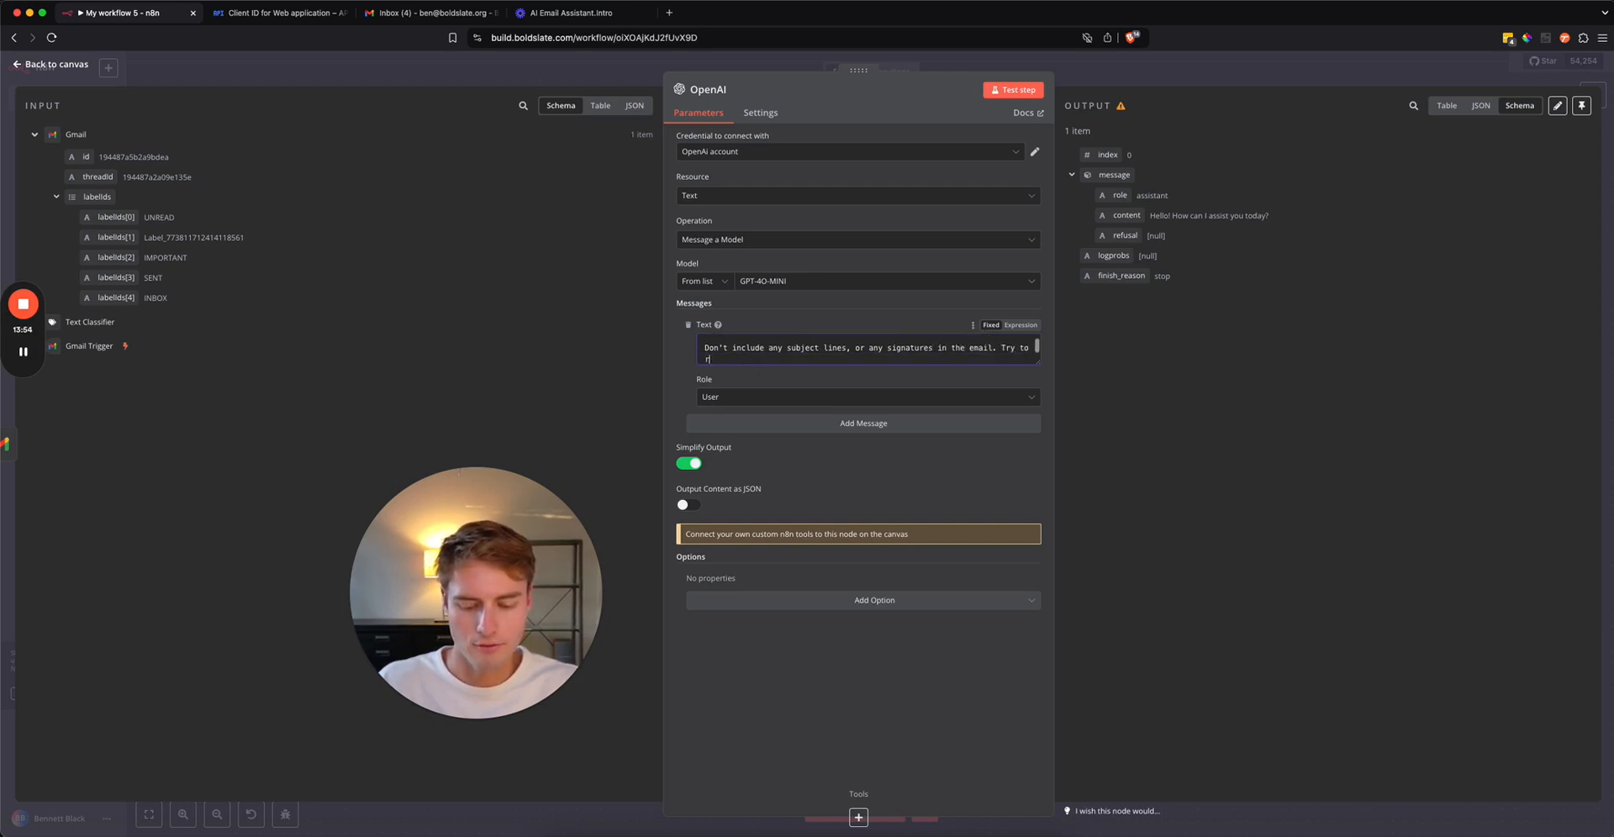
type("eference the ")
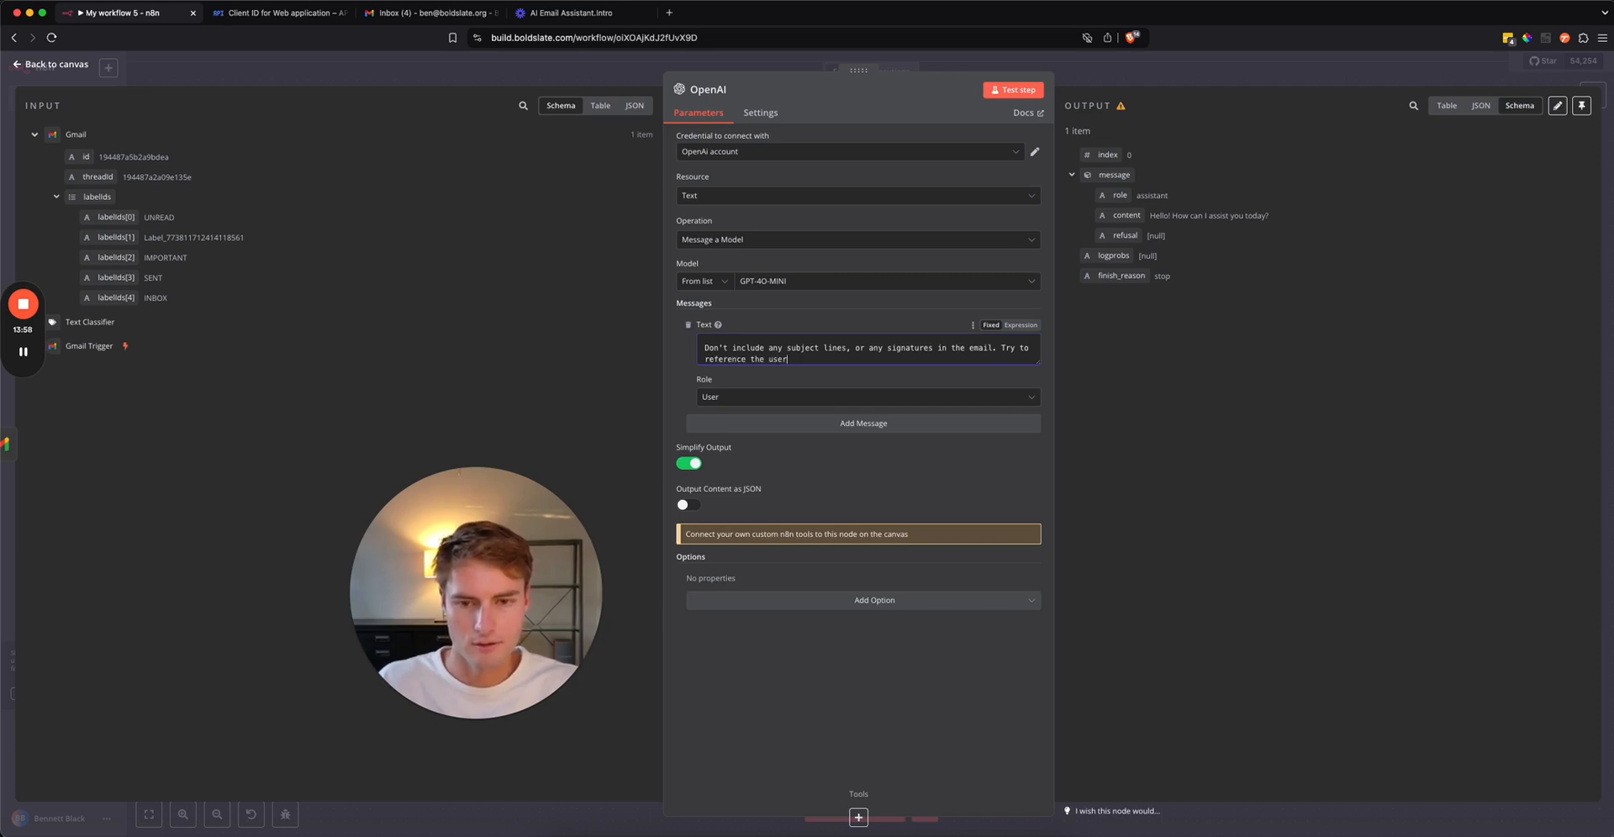
type("senders name in the first line with \"hello\".")
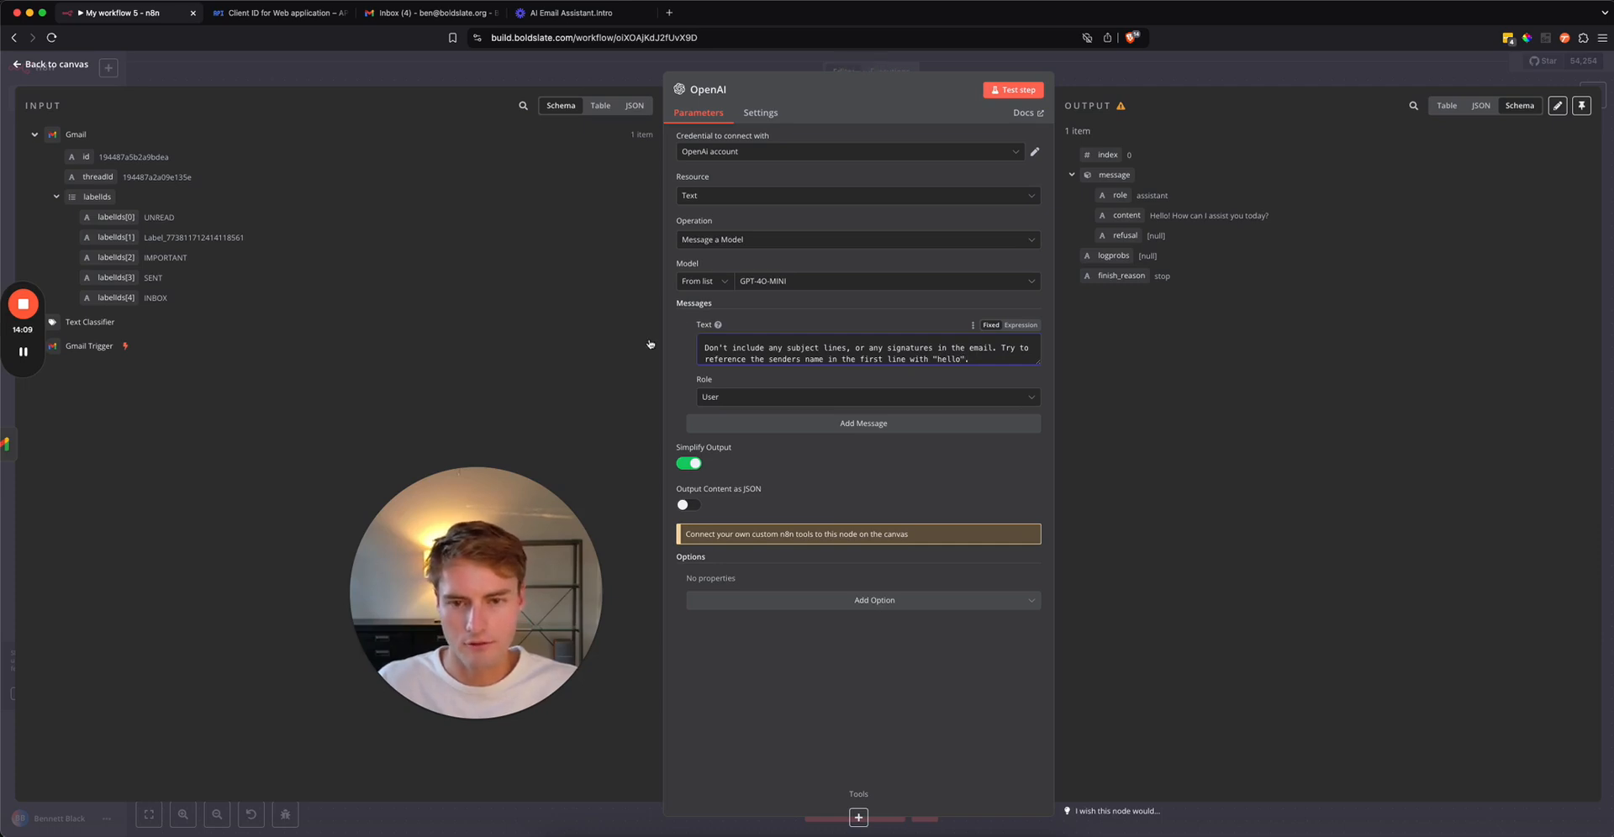
- Add seven empty example messages to the OpenAI node
left_click(812, 423)
left_click(852, 531)
scroll(851, 571, "down", 1)
left_click(849, 568)
scroll(918, 573, "down", 2)
left_click(919, 572)
scroll(866, 588, "down", 1)
left_click(864, 573)
scroll(866, 580, "down", 1)
left_click(865, 580)
scroll(882, 598, "down", 1)
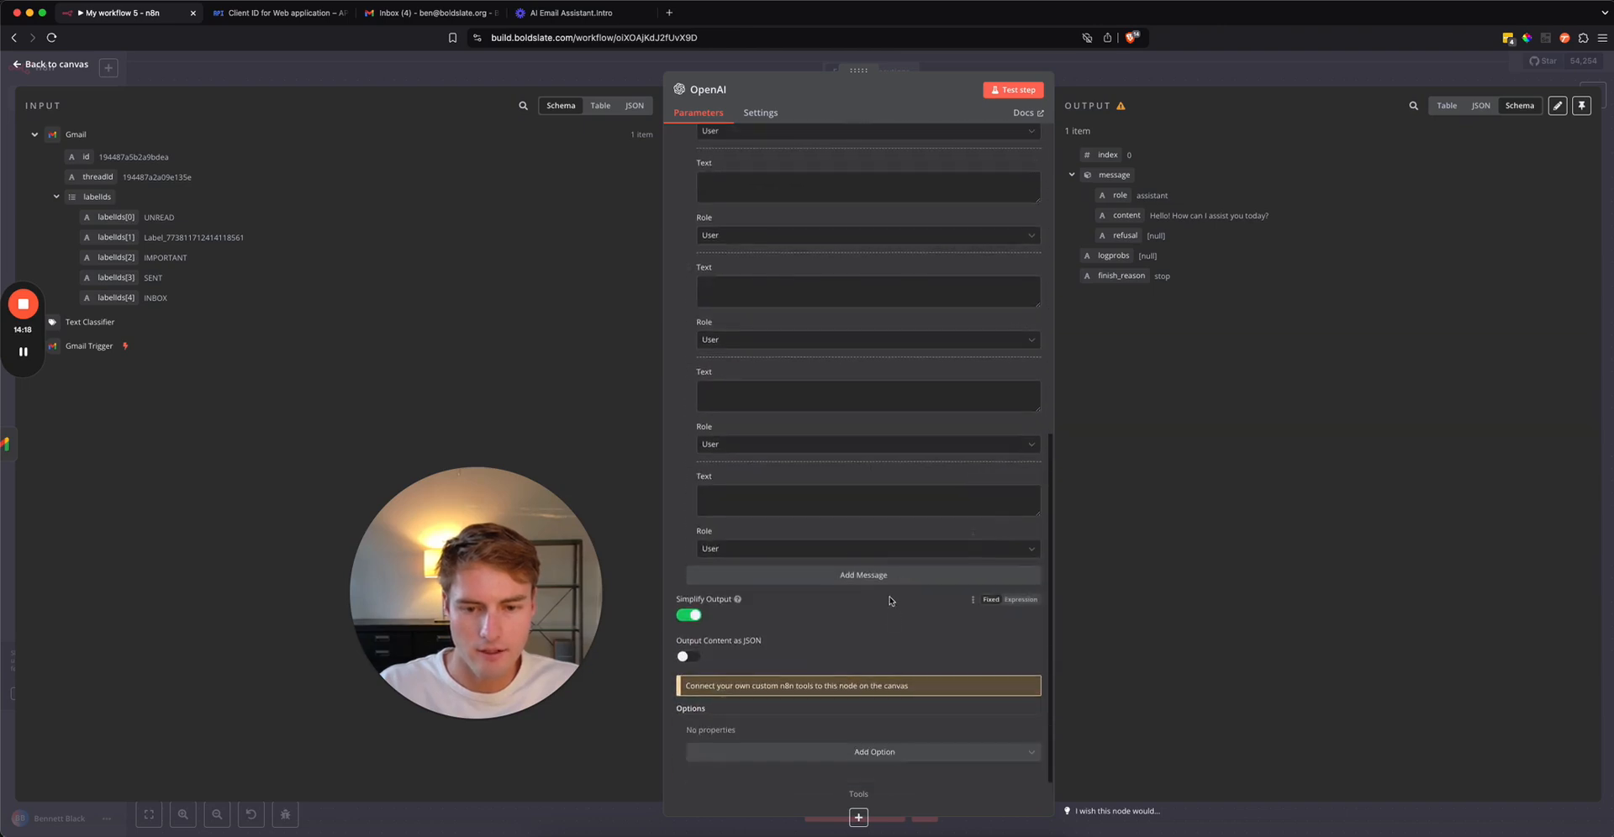
left_click(874, 577)
scroll(857, 548, "up", 7)
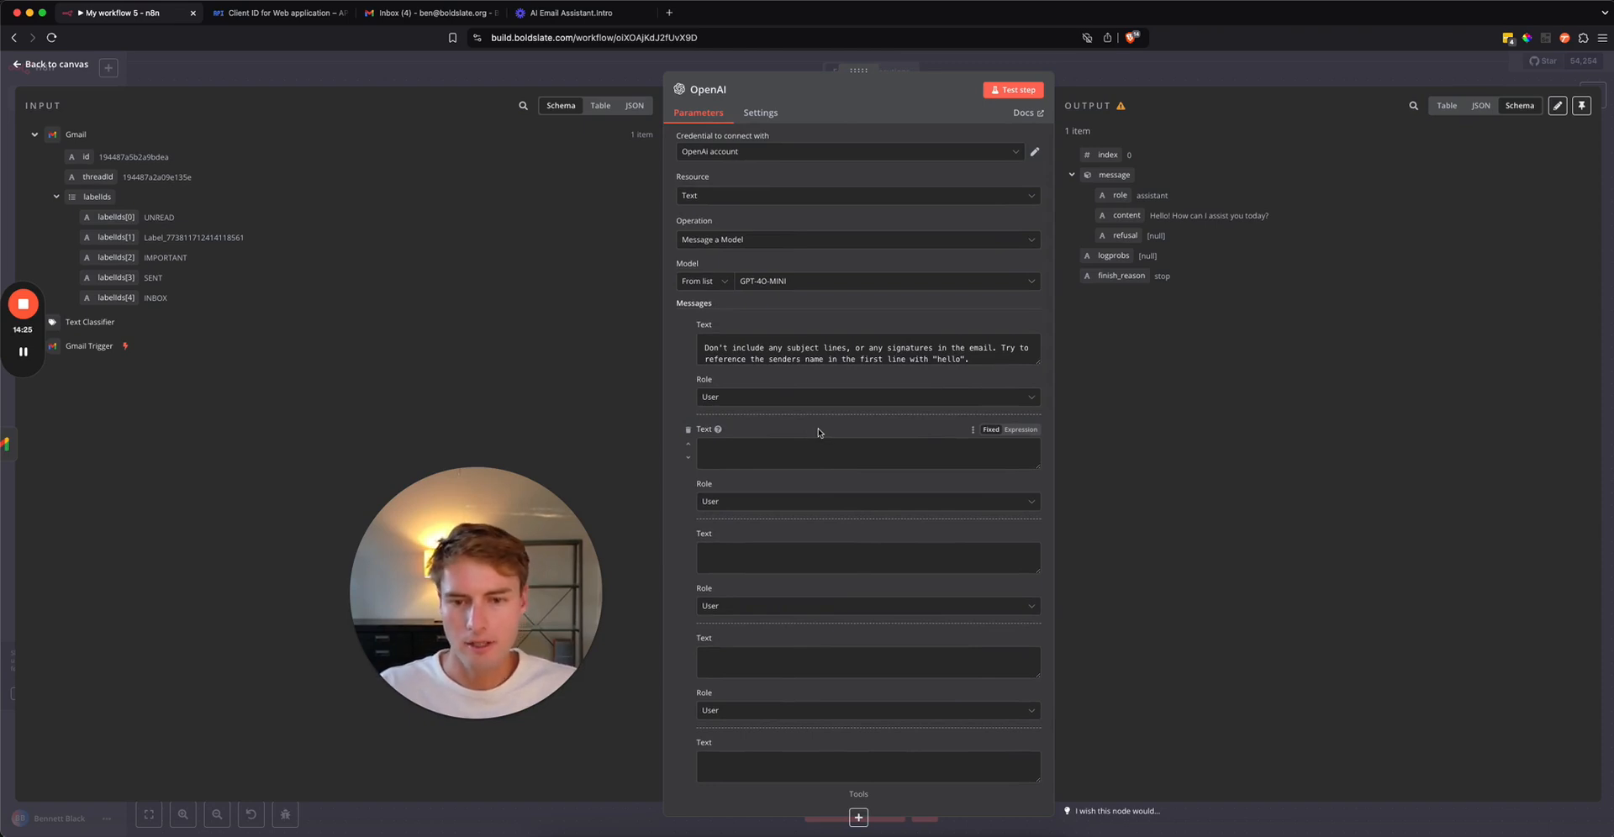
- Set the third message's role to Assistant
left_click(740, 457)
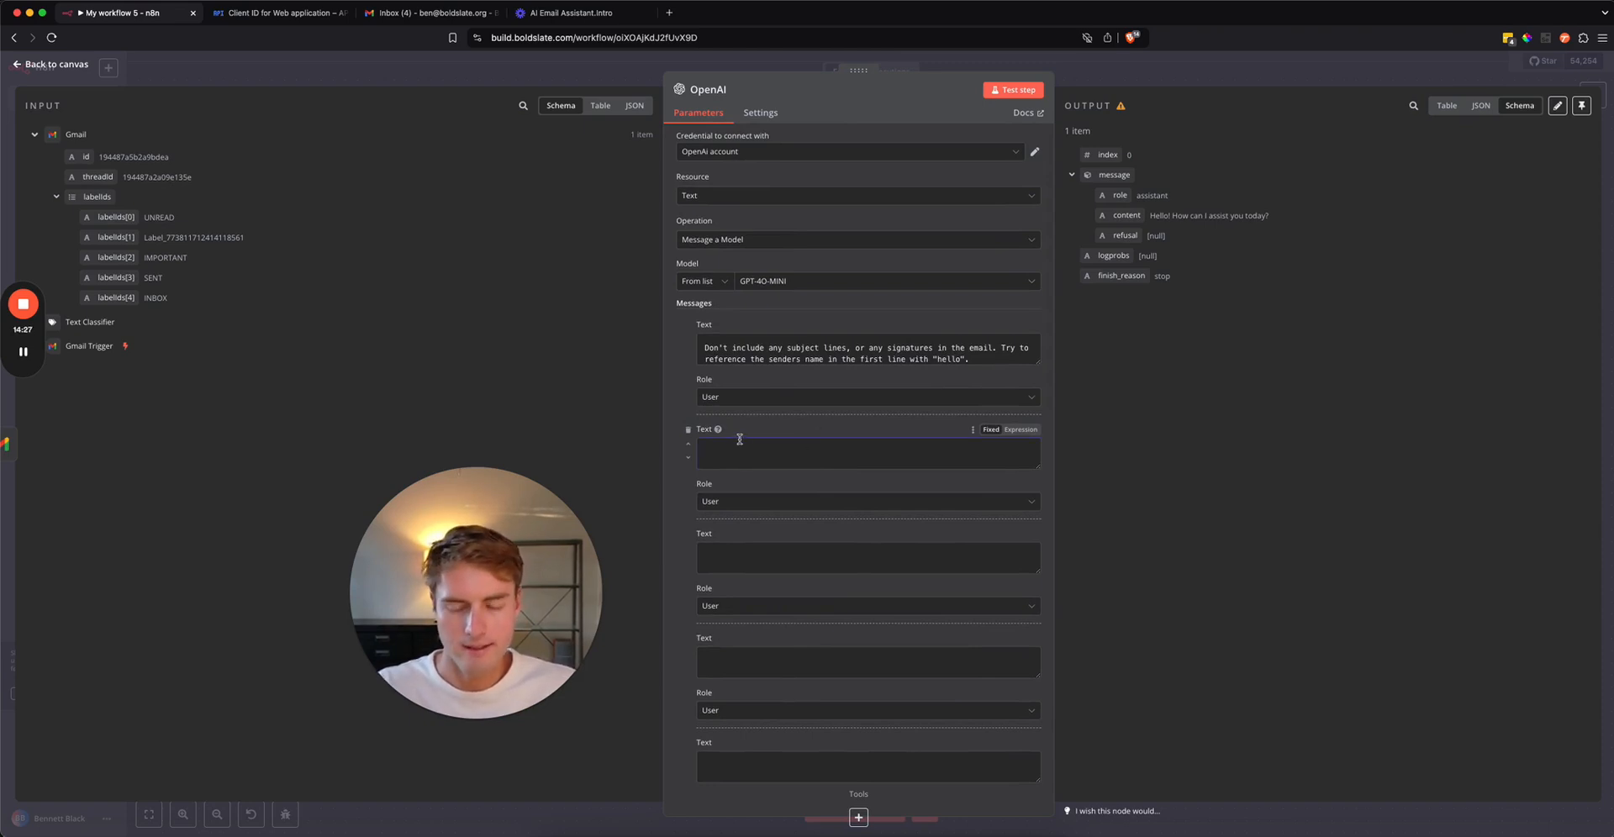
left_click(789, 550)
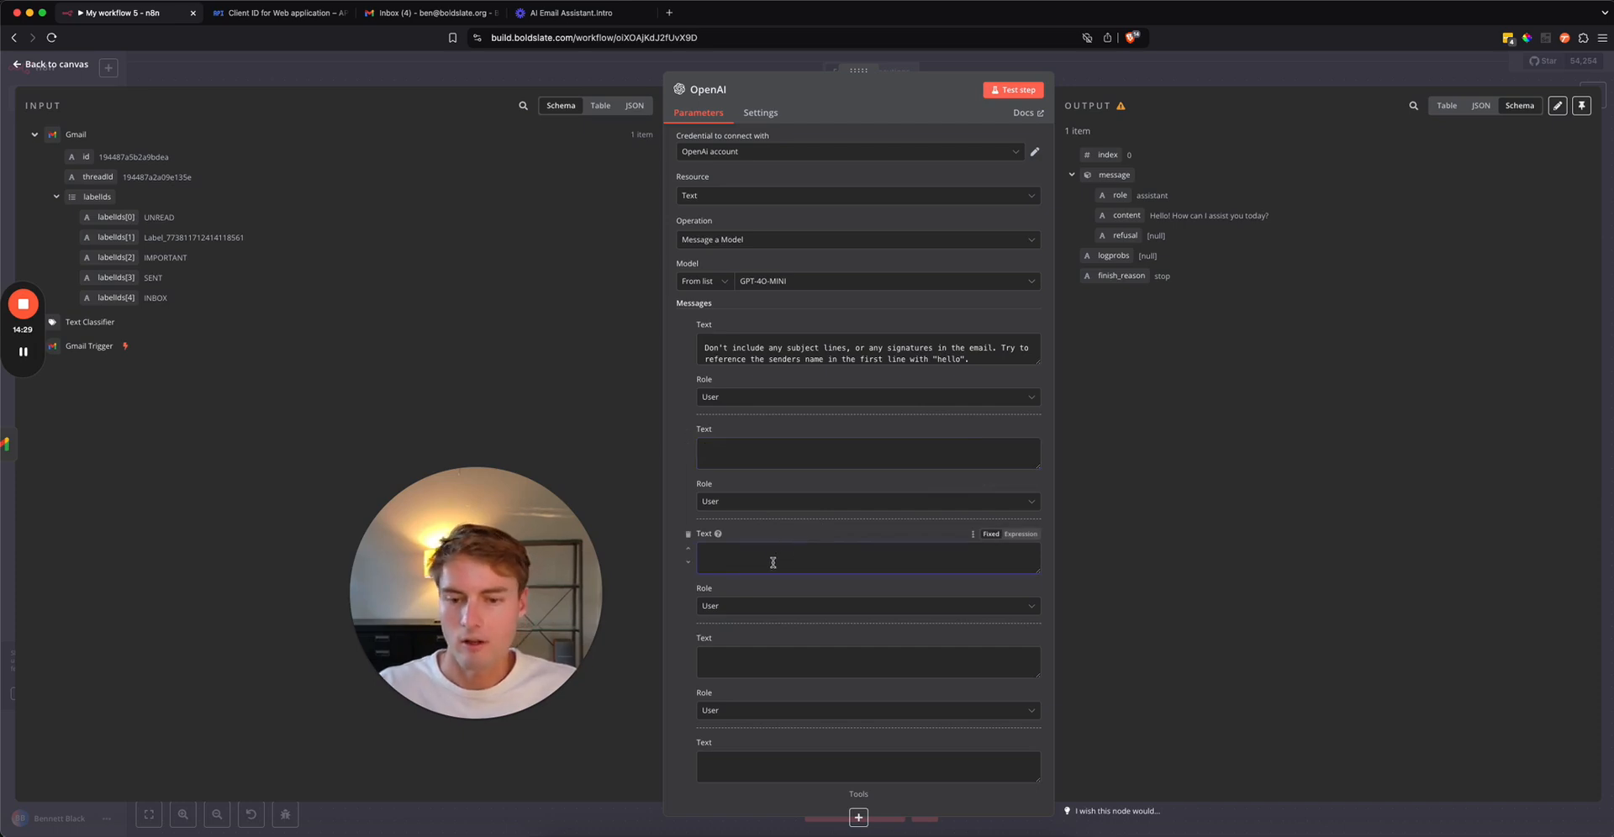
scroll(791, 560, "down", 2)
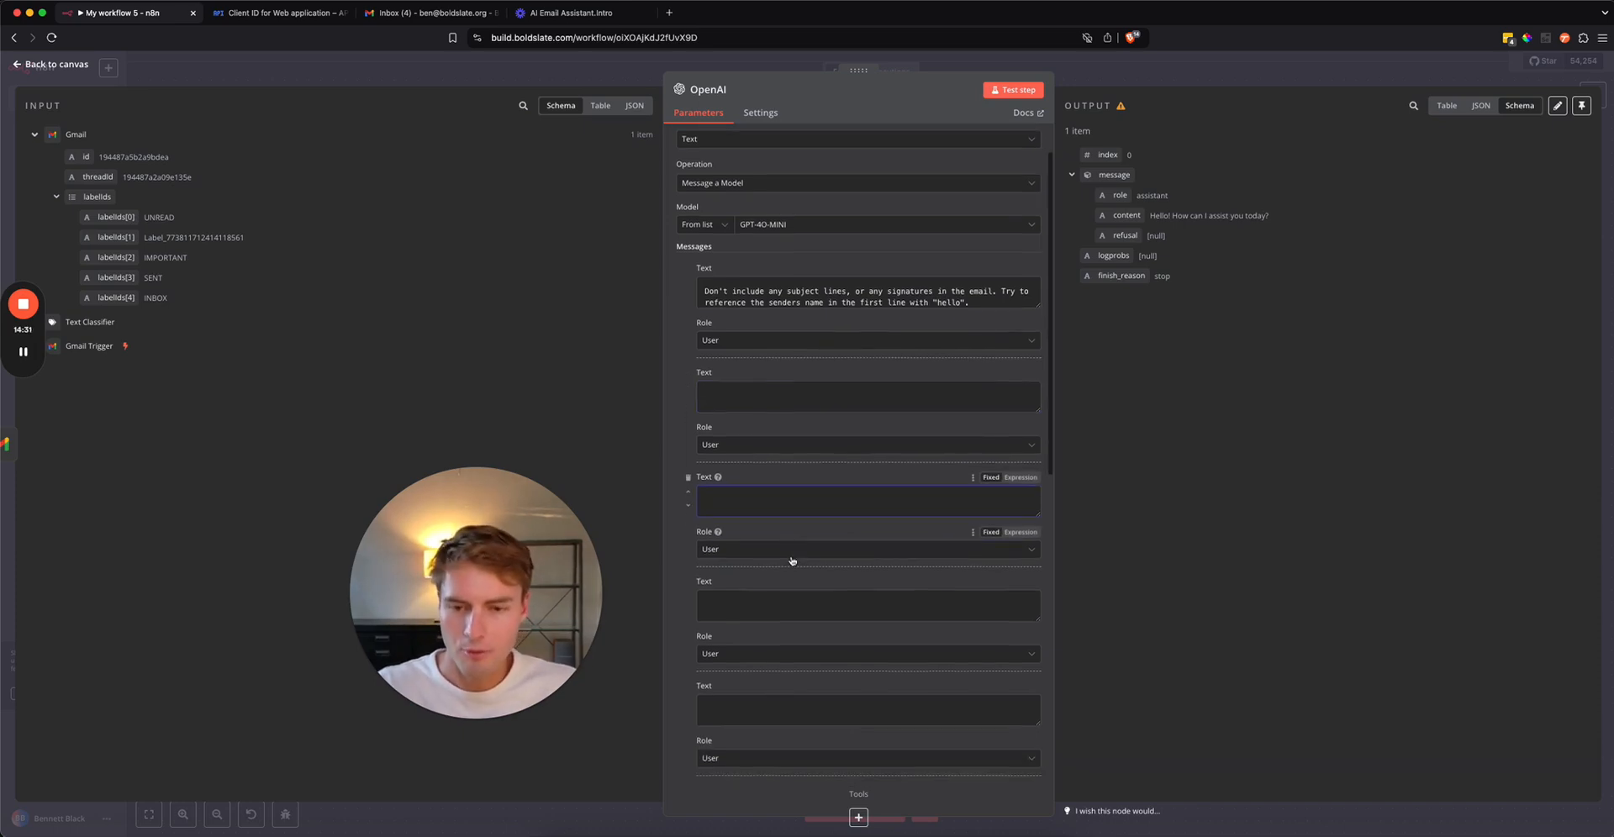
left_click(790, 550)
left_click(757, 607)
left_click(736, 402)
left_click(728, 501)
left_click(772, 392)
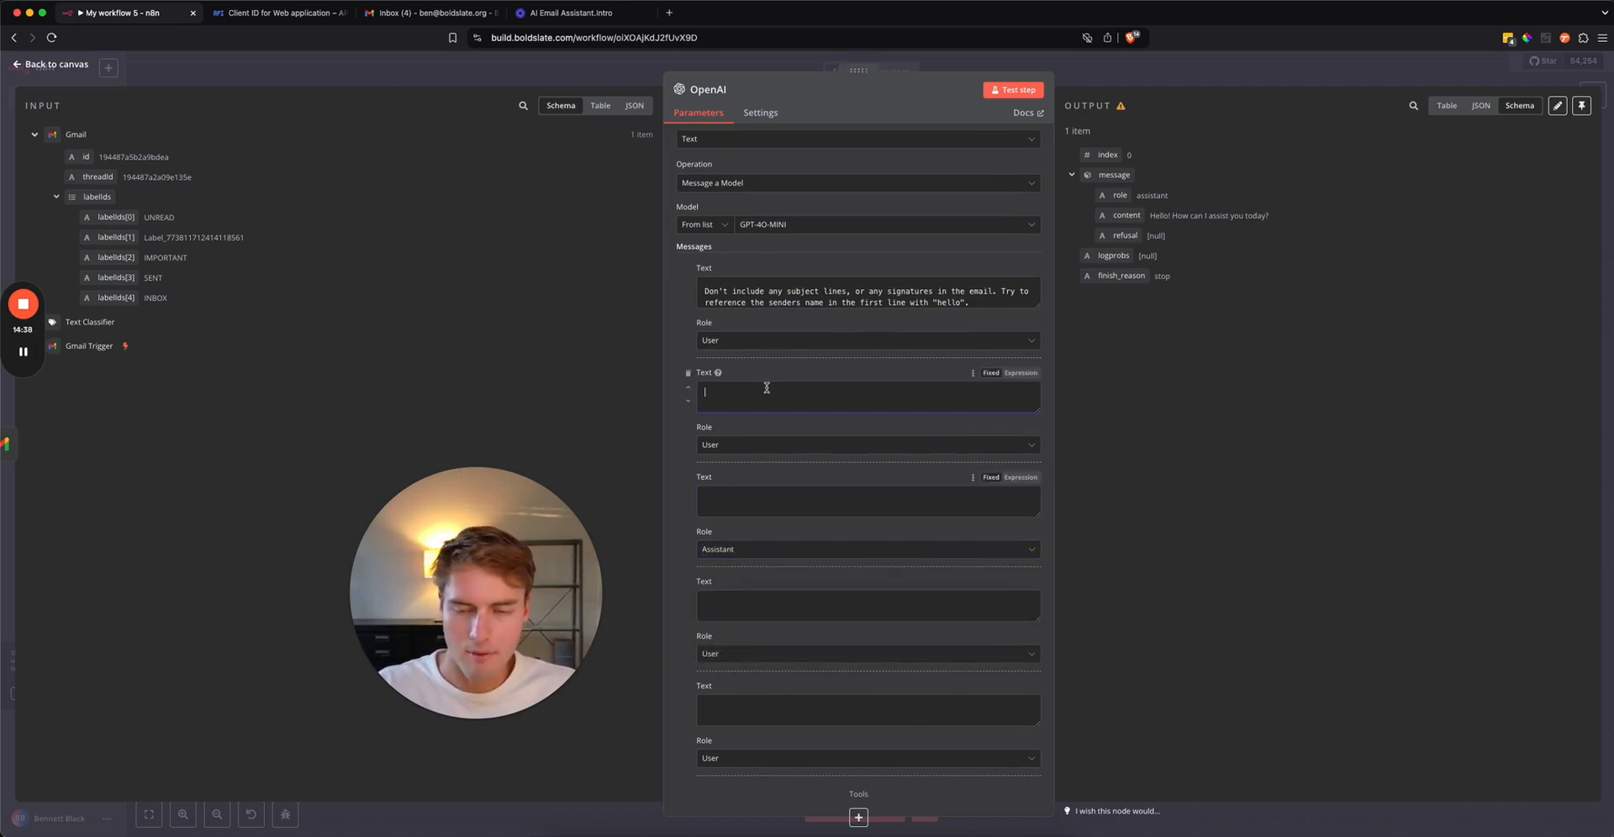
left_click(744, 504)
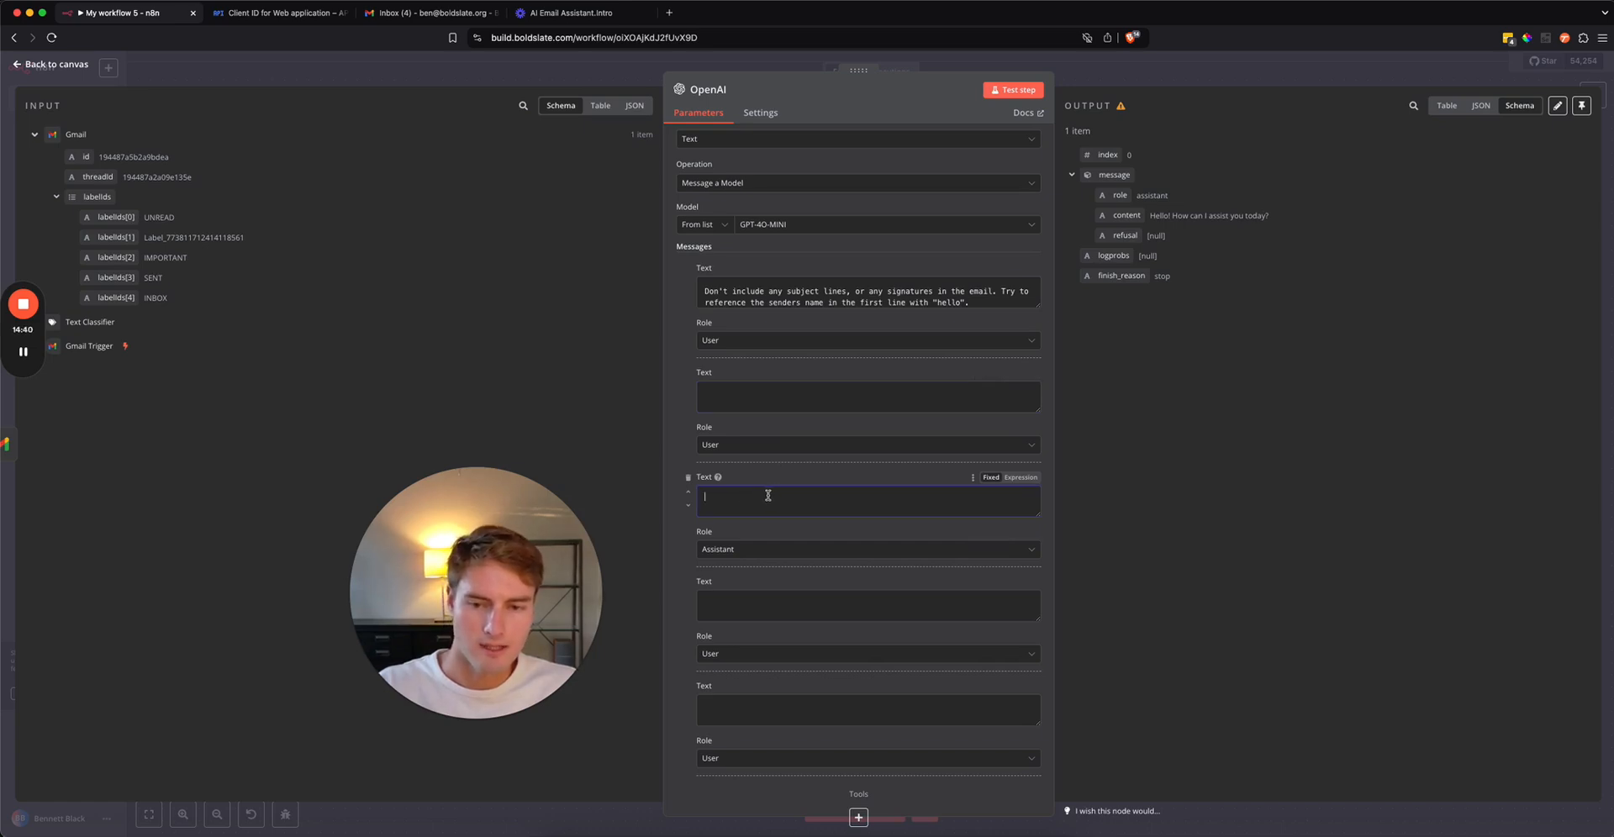
scroll(841, 378, "down", 1)
scroll(781, 368, "down", 3)
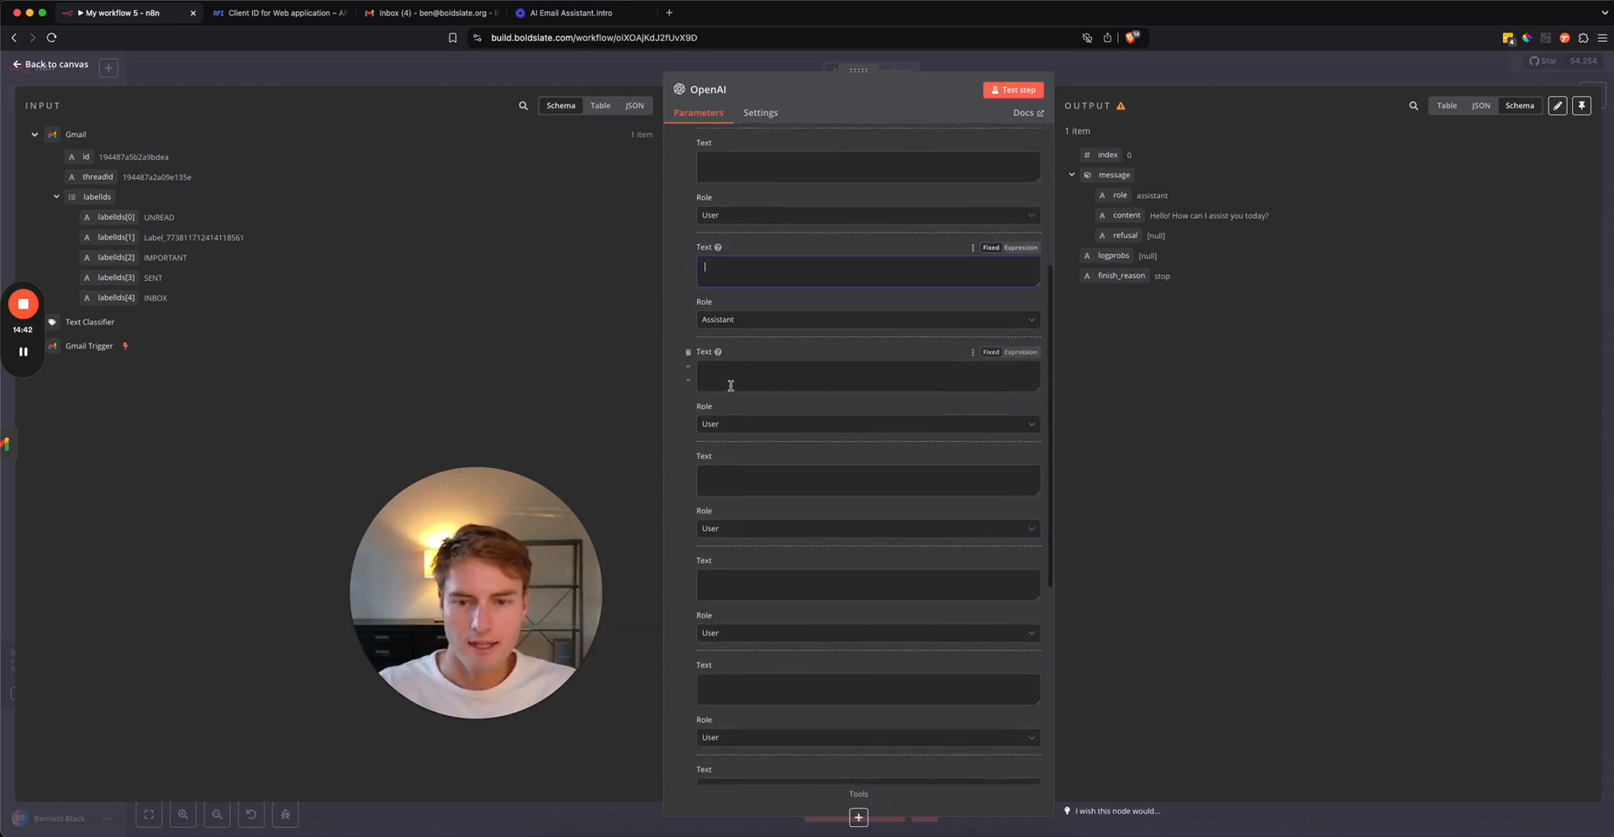
- Switch two later messages to Assistant, delete the extra last User message, and open a new tab
left_click(755, 530)
left_click(759, 593)
scroll(786, 475, "down", 4)
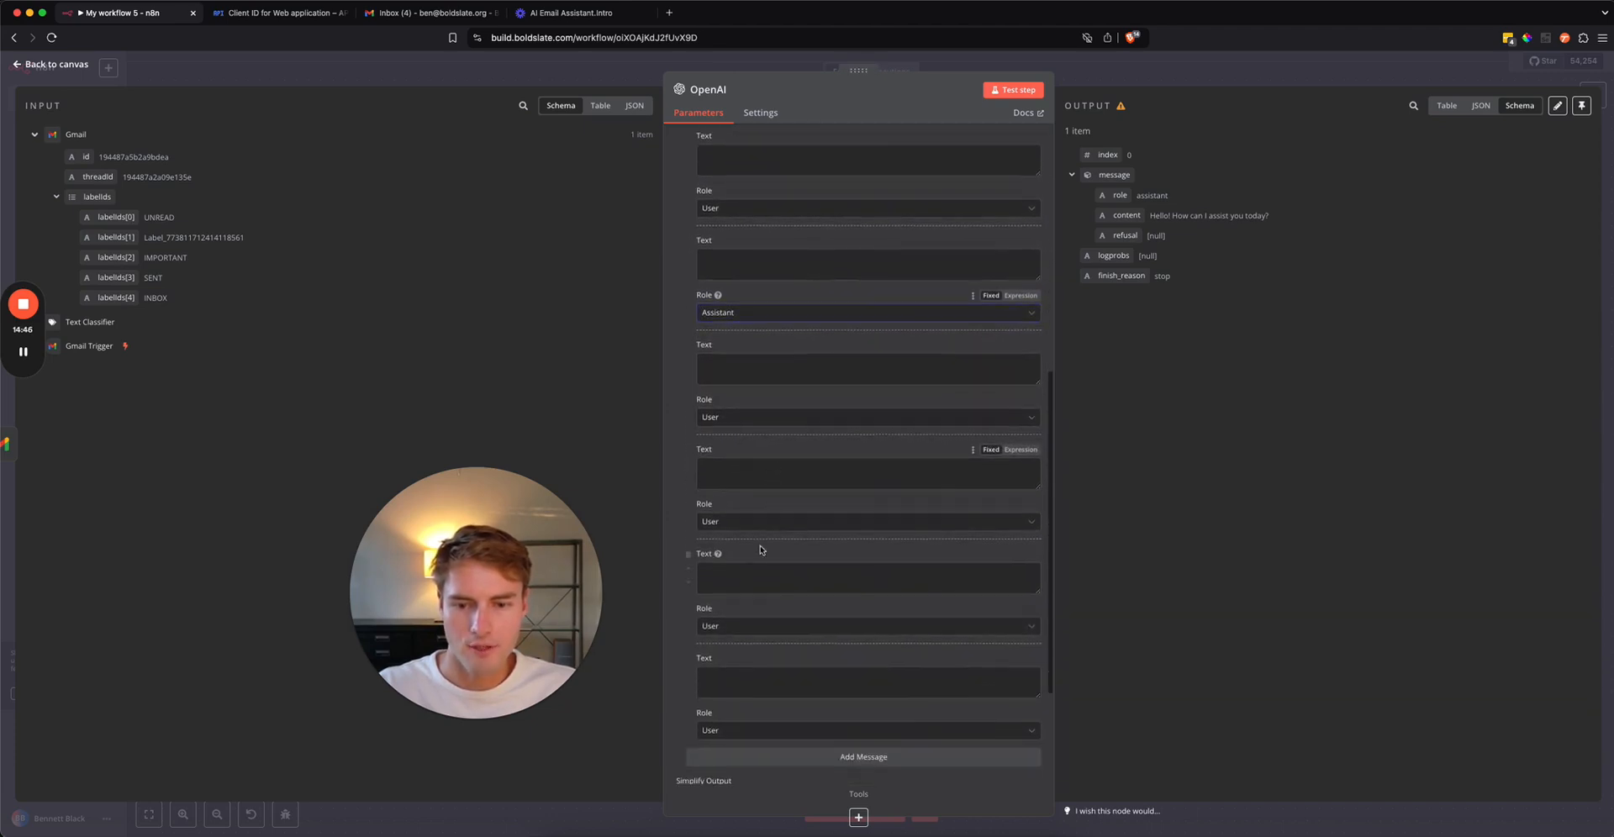
left_click(728, 511)
left_click(731, 561)
scroll(782, 492, "down", 2)
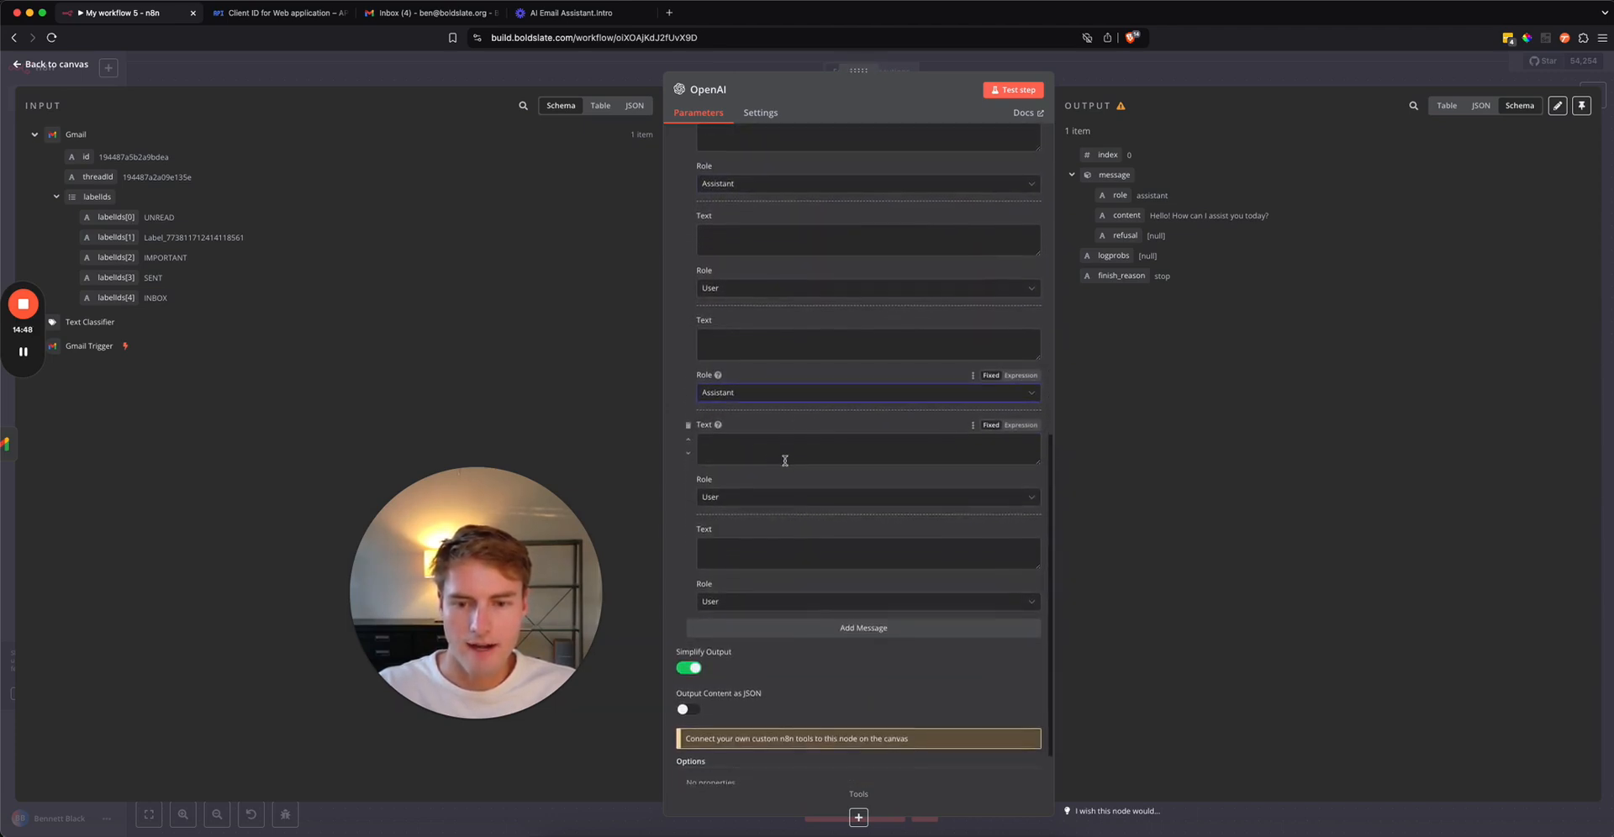
left_click(740, 441)
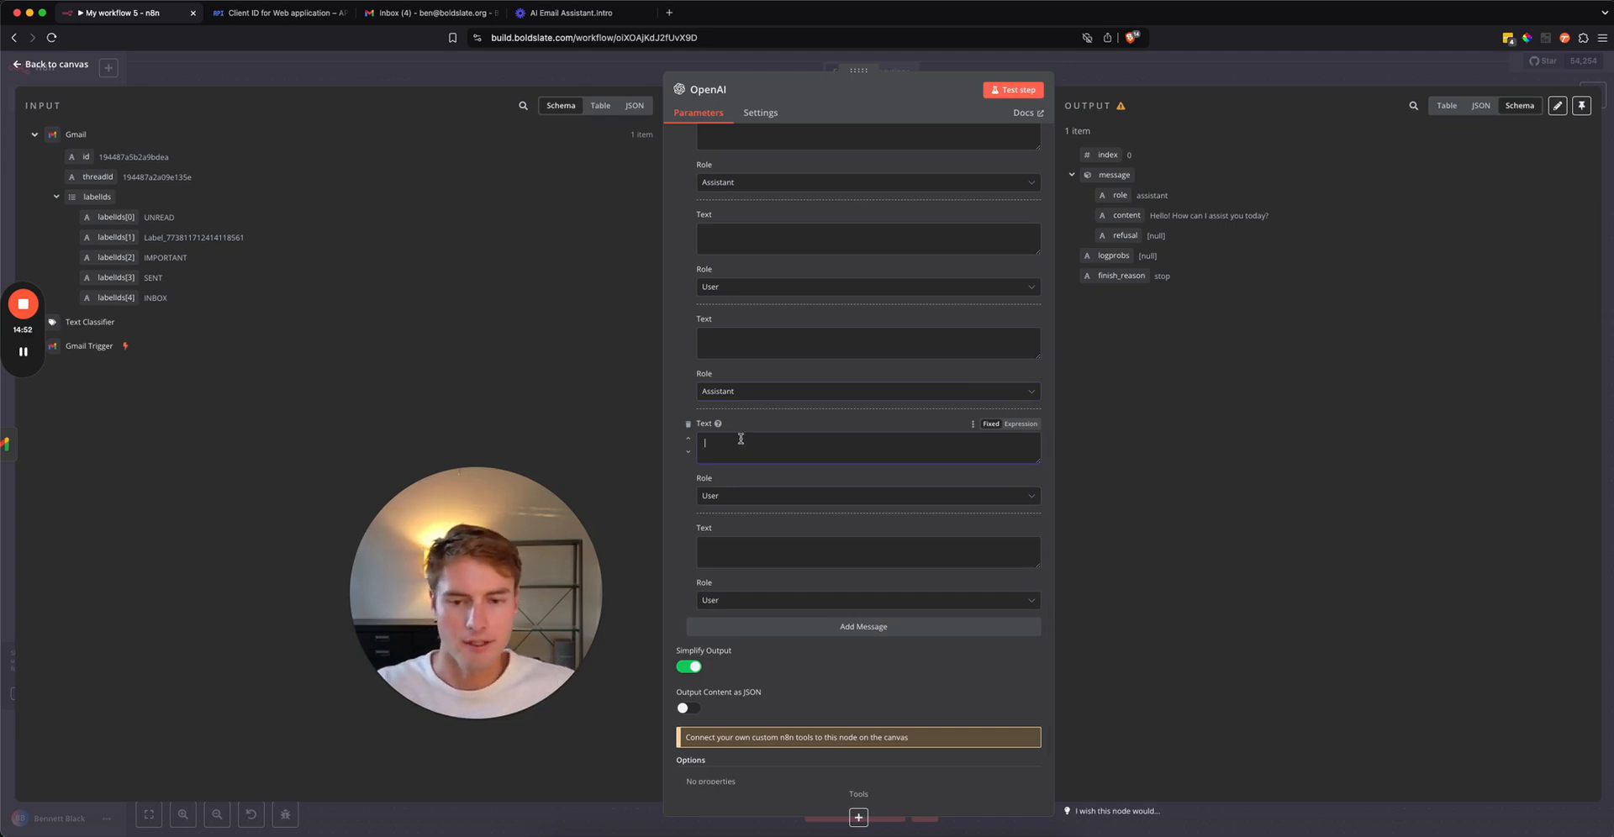
left_click(690, 529)
scroll(742, 511, "up", 7)
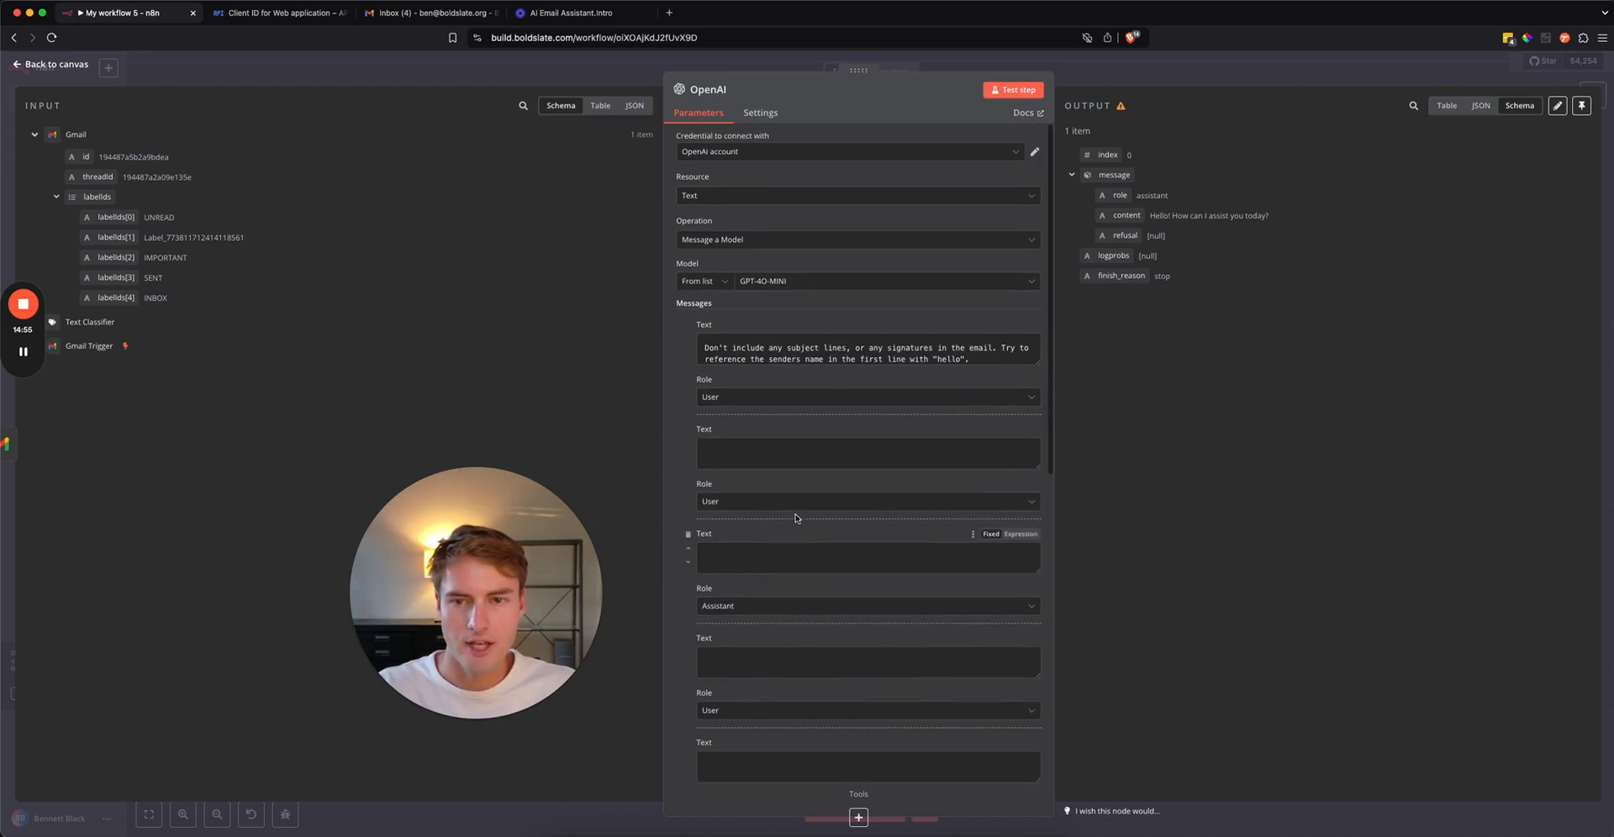
left_click(669, 12)
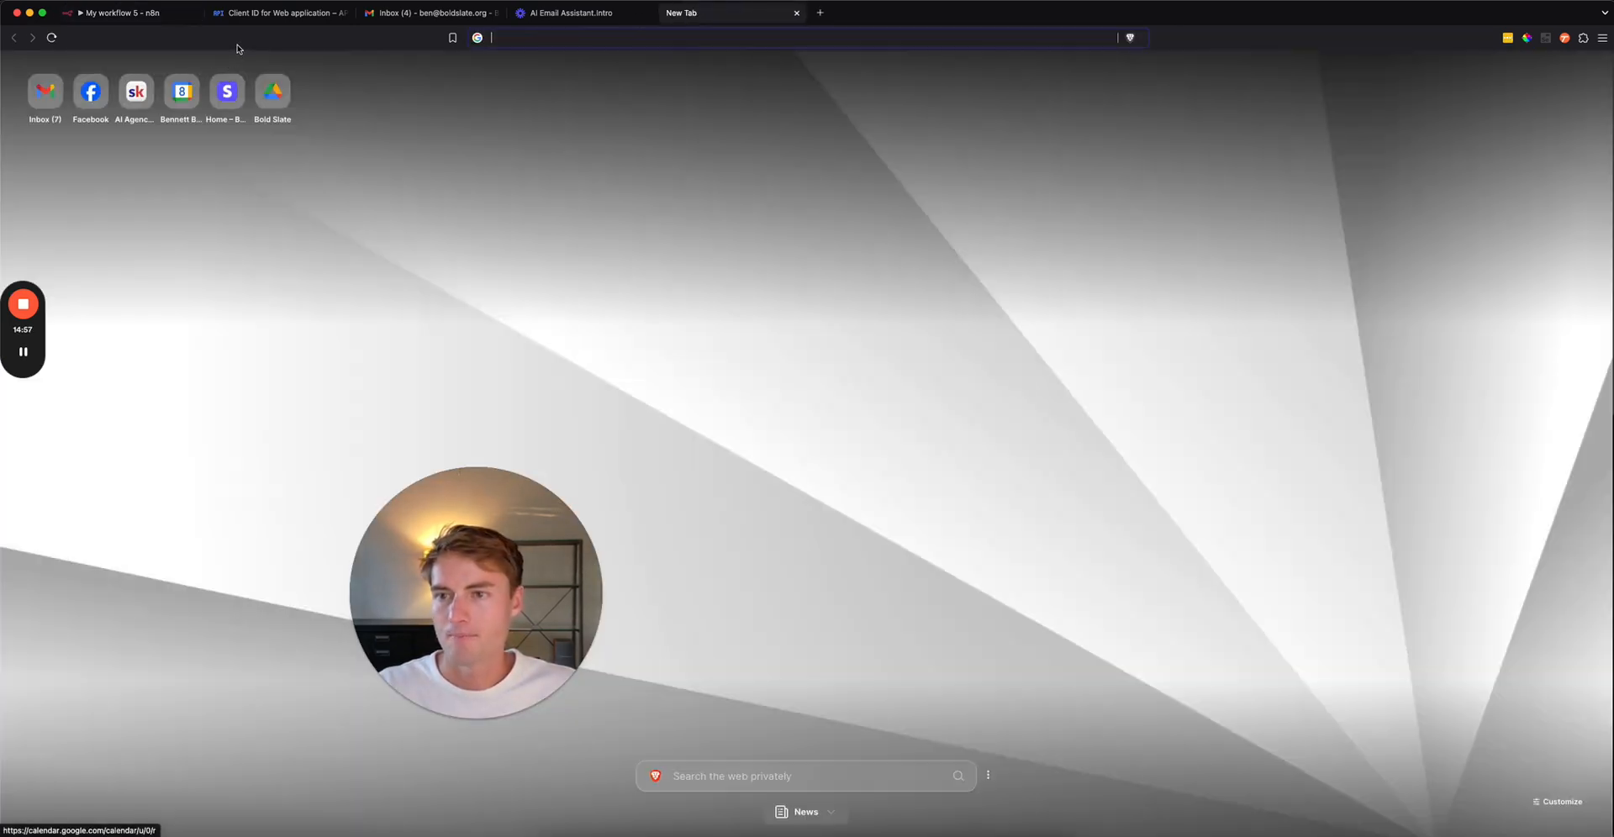
- Ask ChatGPT for 3 business example emails with sample replies, no signatures or subject lines
key("super+shift+b")
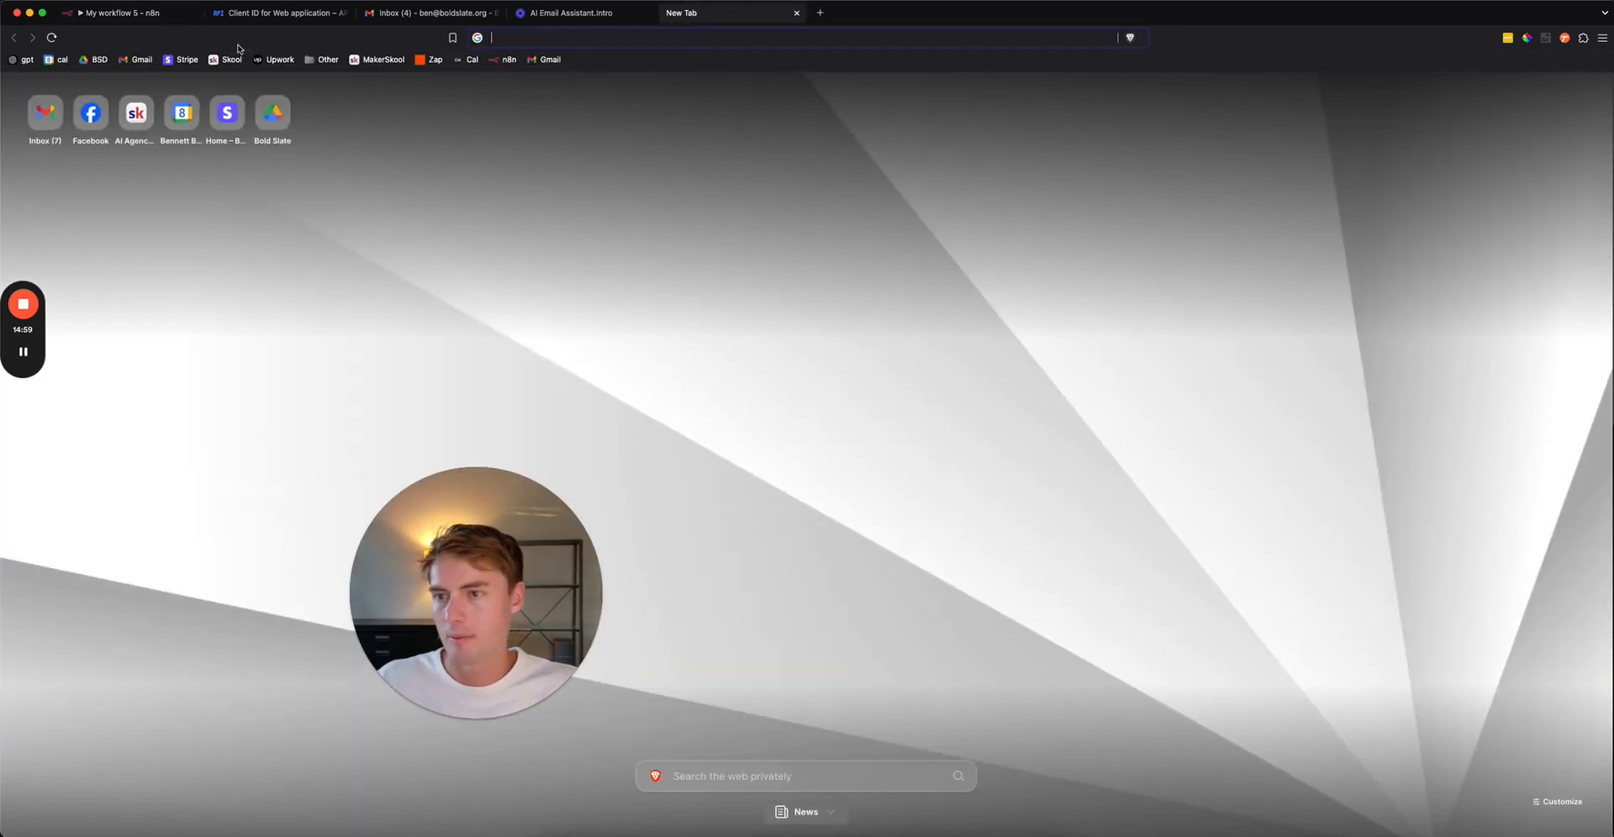
left_click(24, 60)
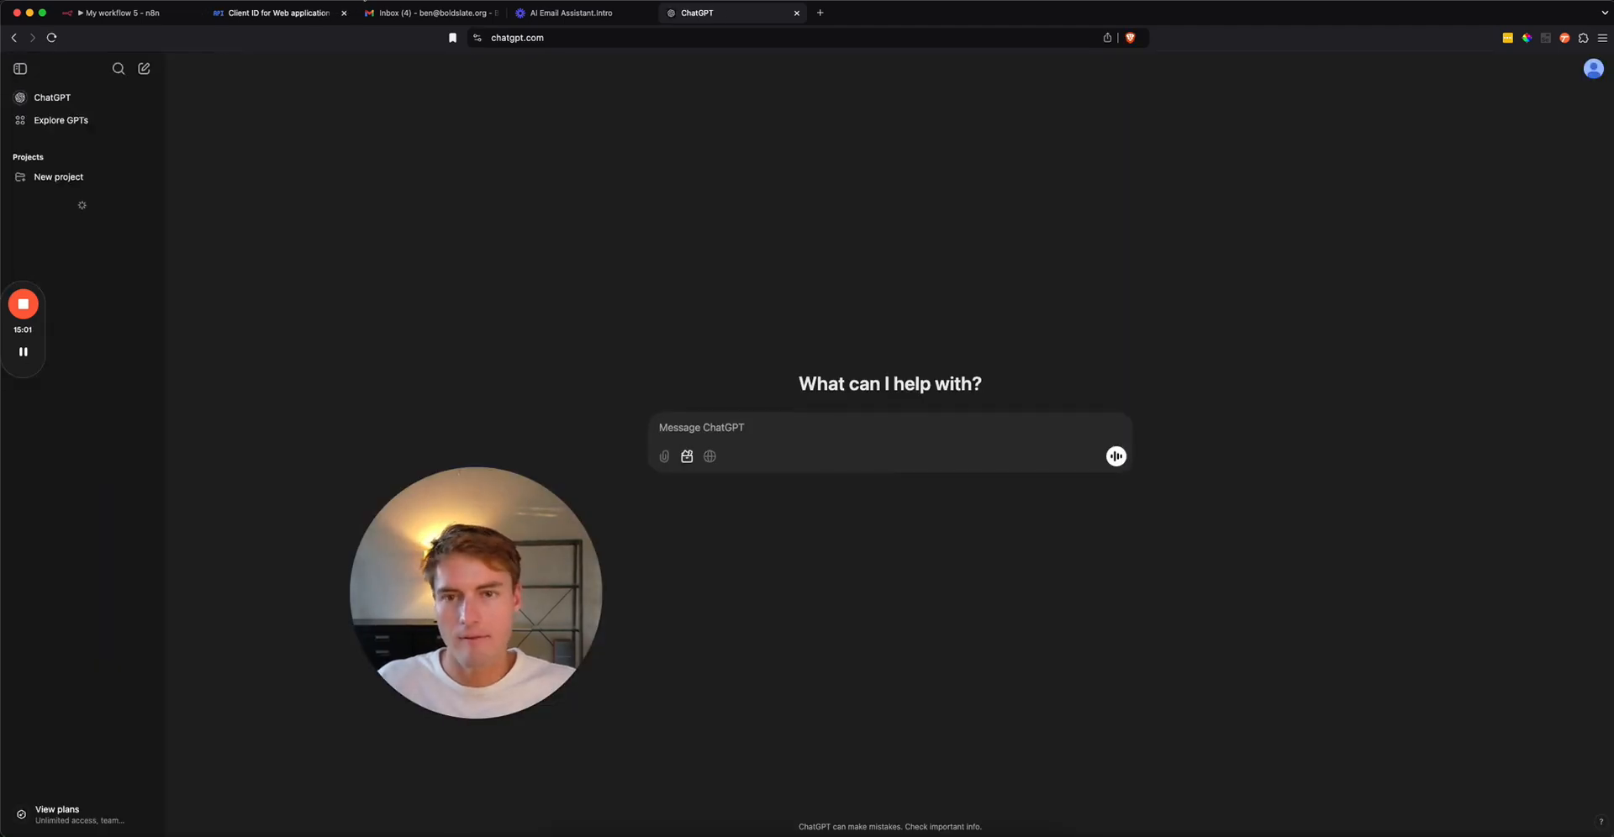
type("We asrare writing user / assistan")
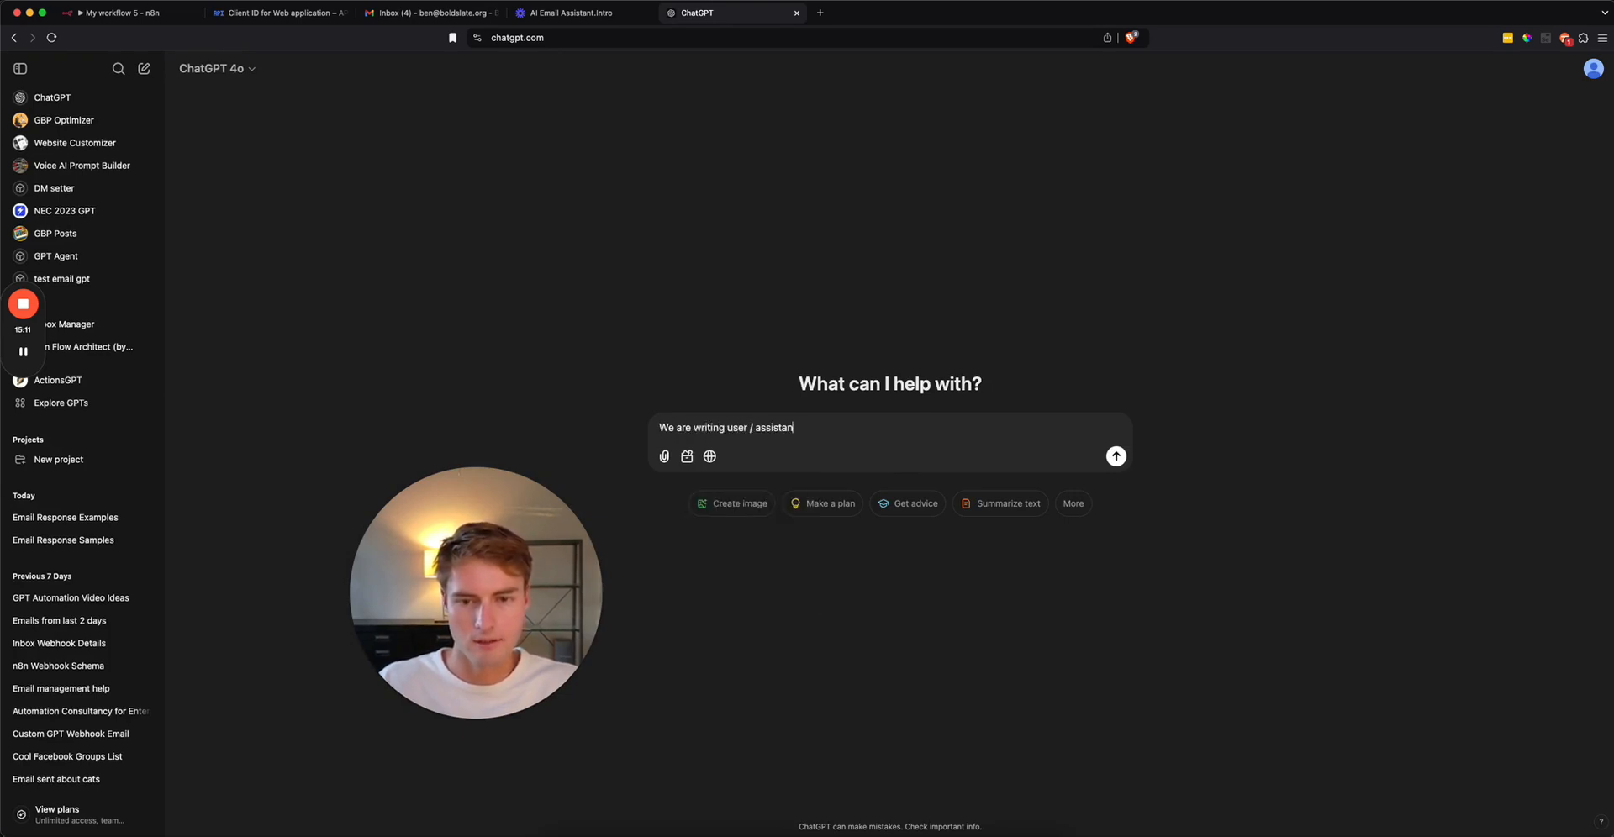
type("t context trining for an assistant that re")
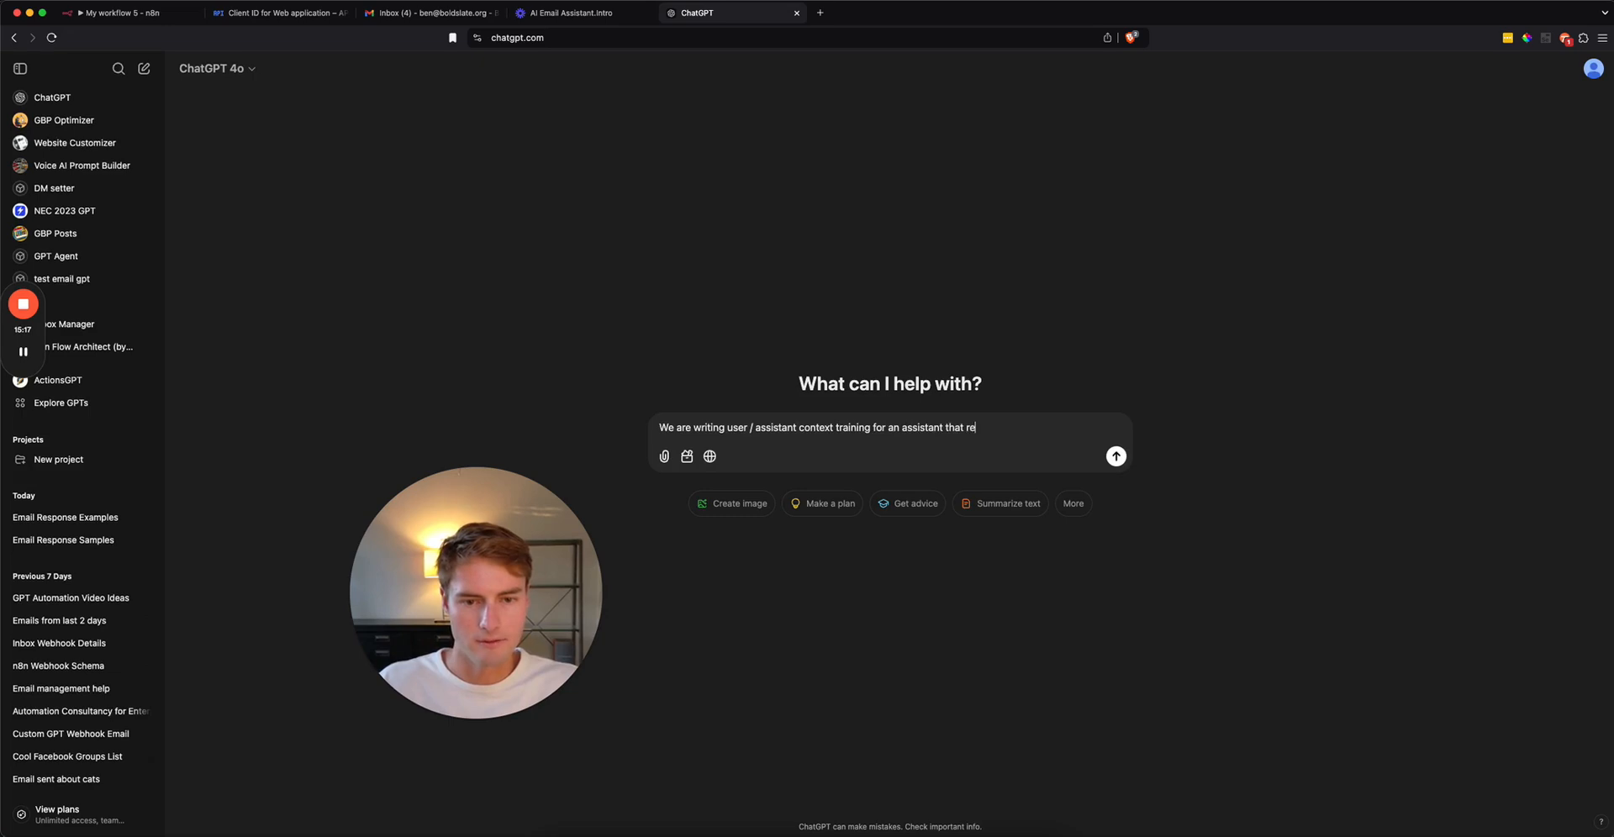
type("sponds to email in a f")
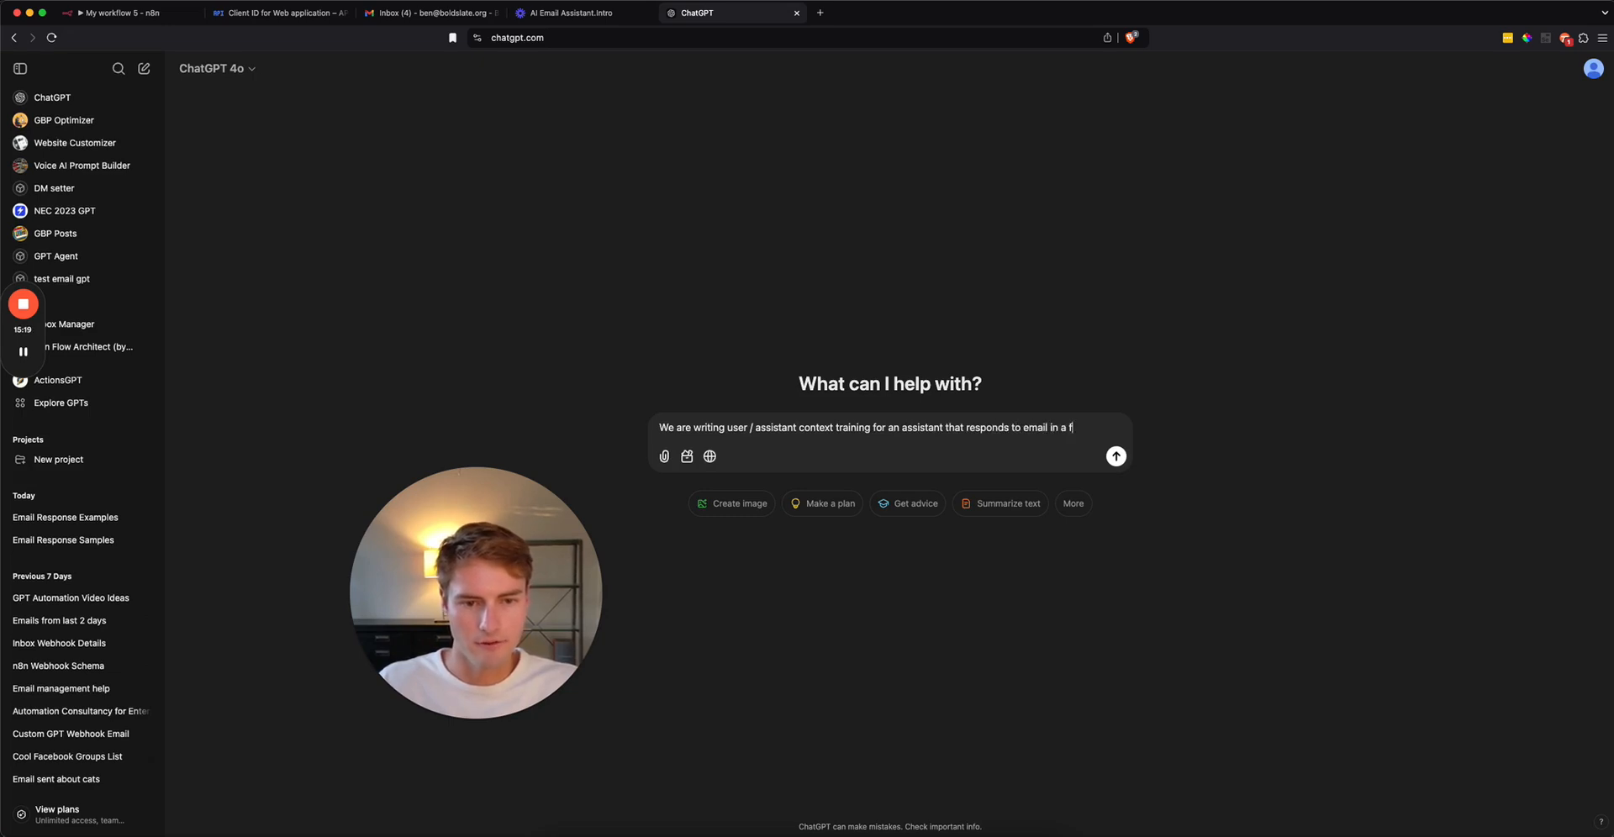
type("riendly, p")
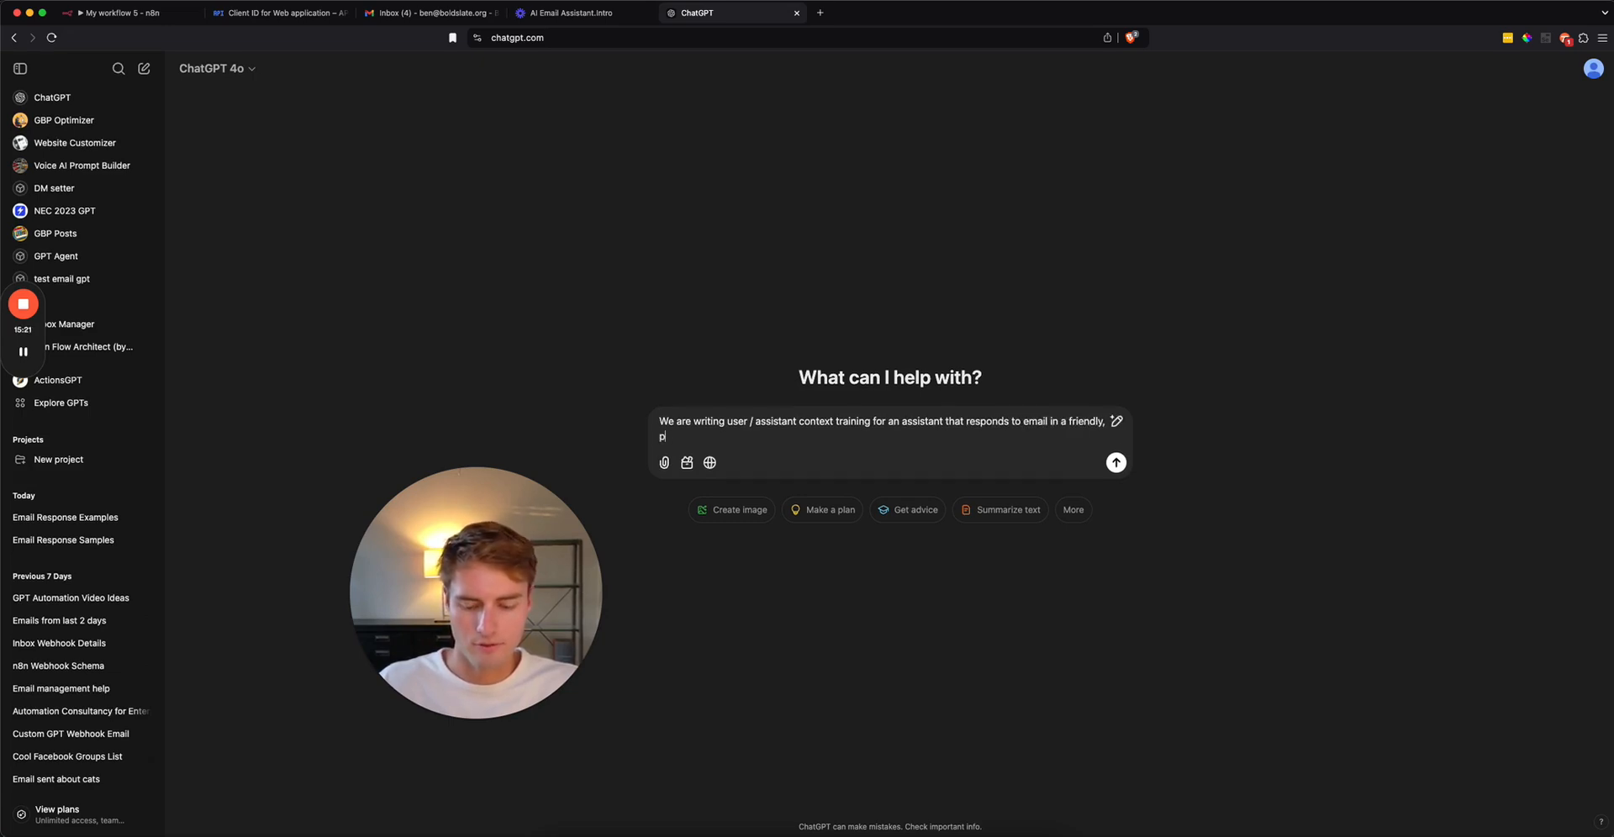
type("rofessional (ye")
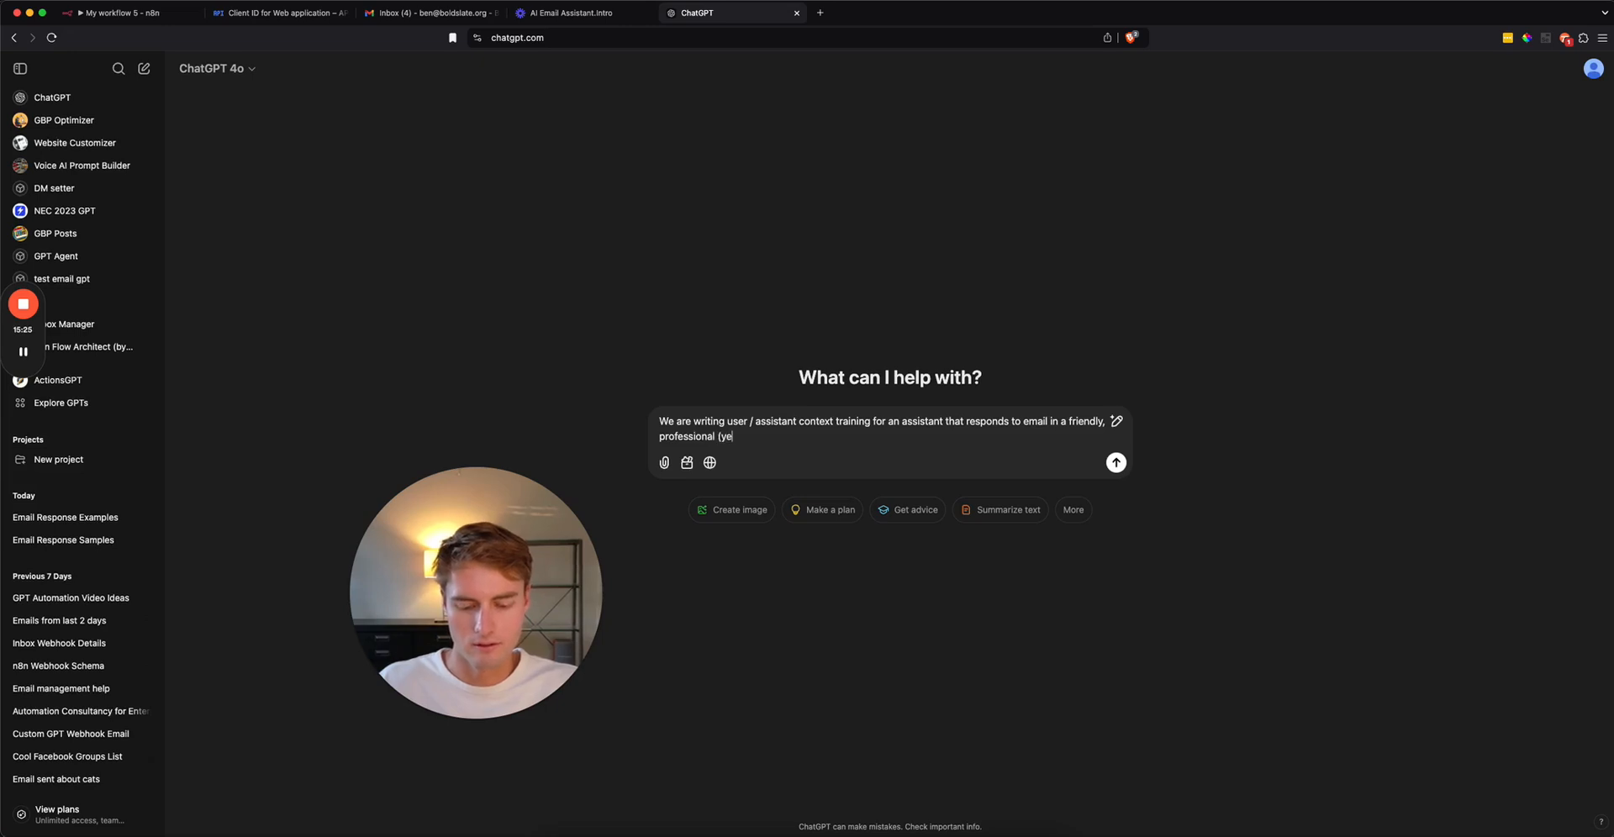
type("t not overdone) way.")
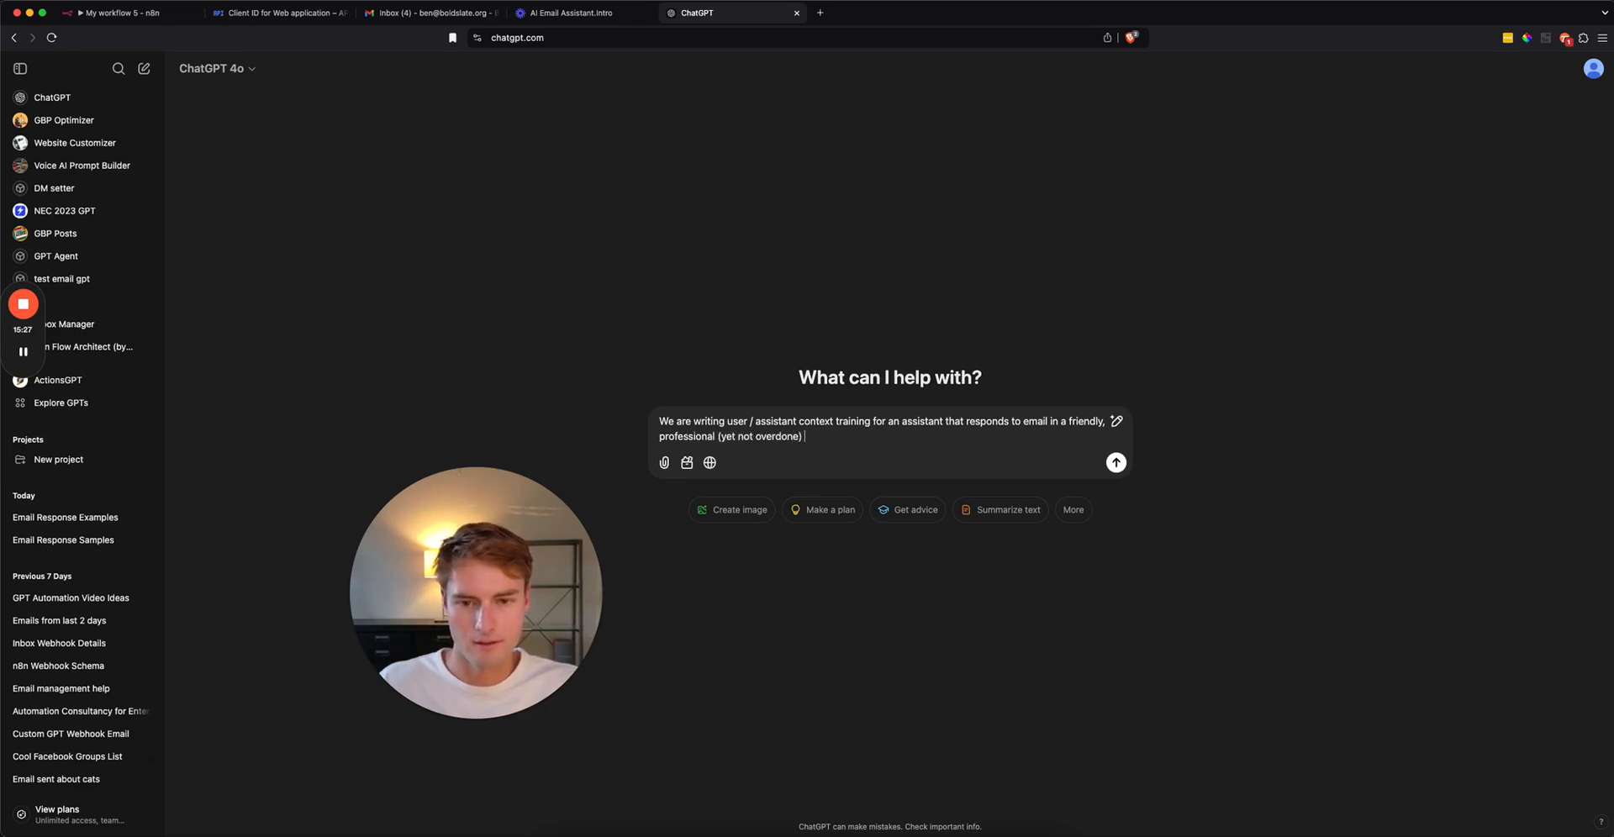
key("shift+Return")
key("shift+Return")
type("I want")
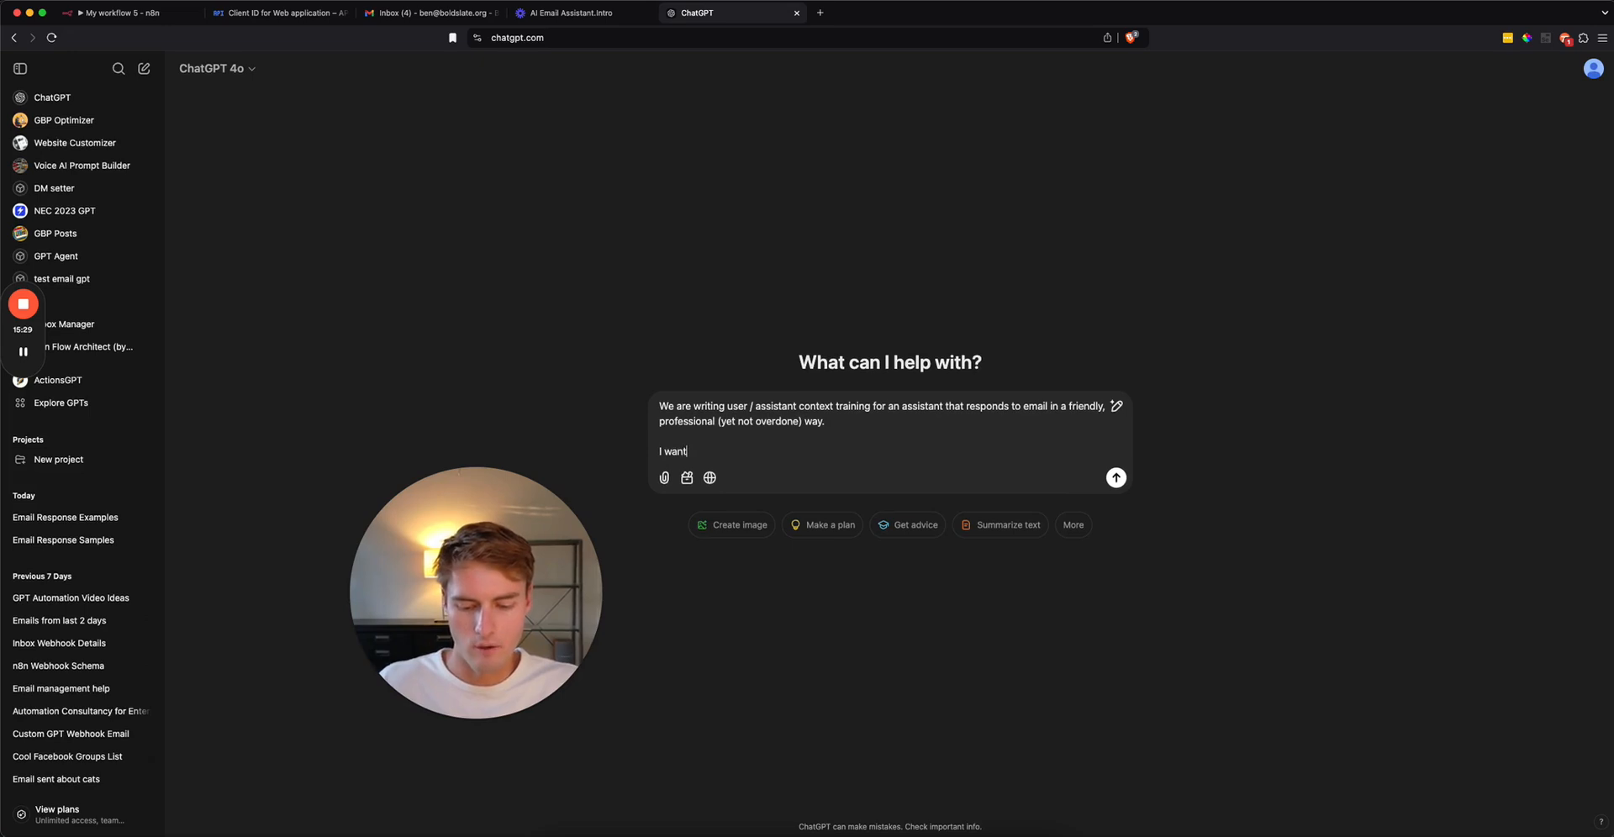
type(" 3 example e")
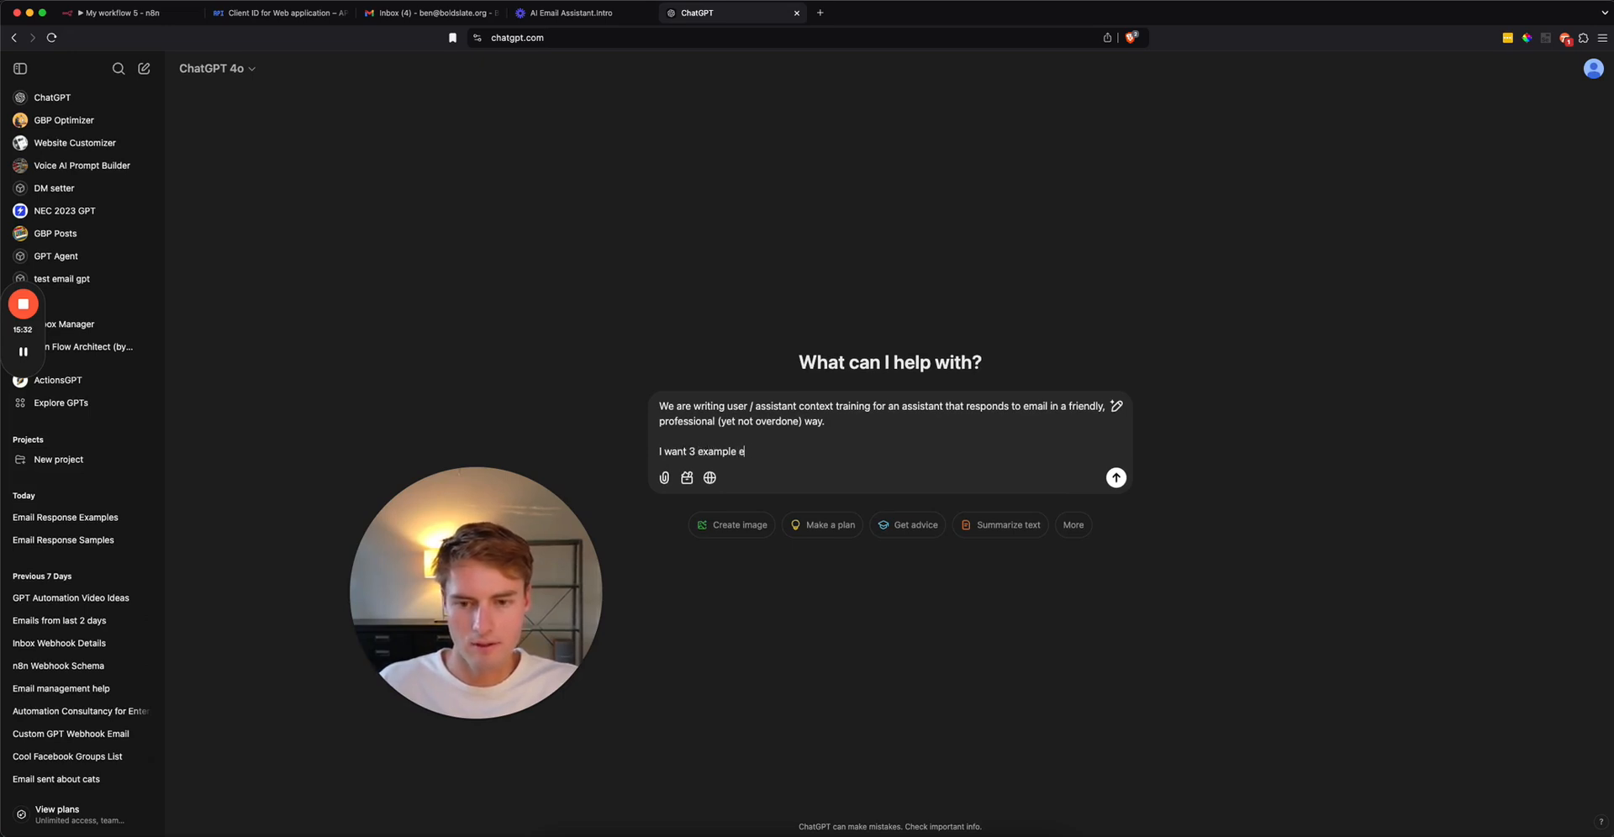
type("mails, shou")
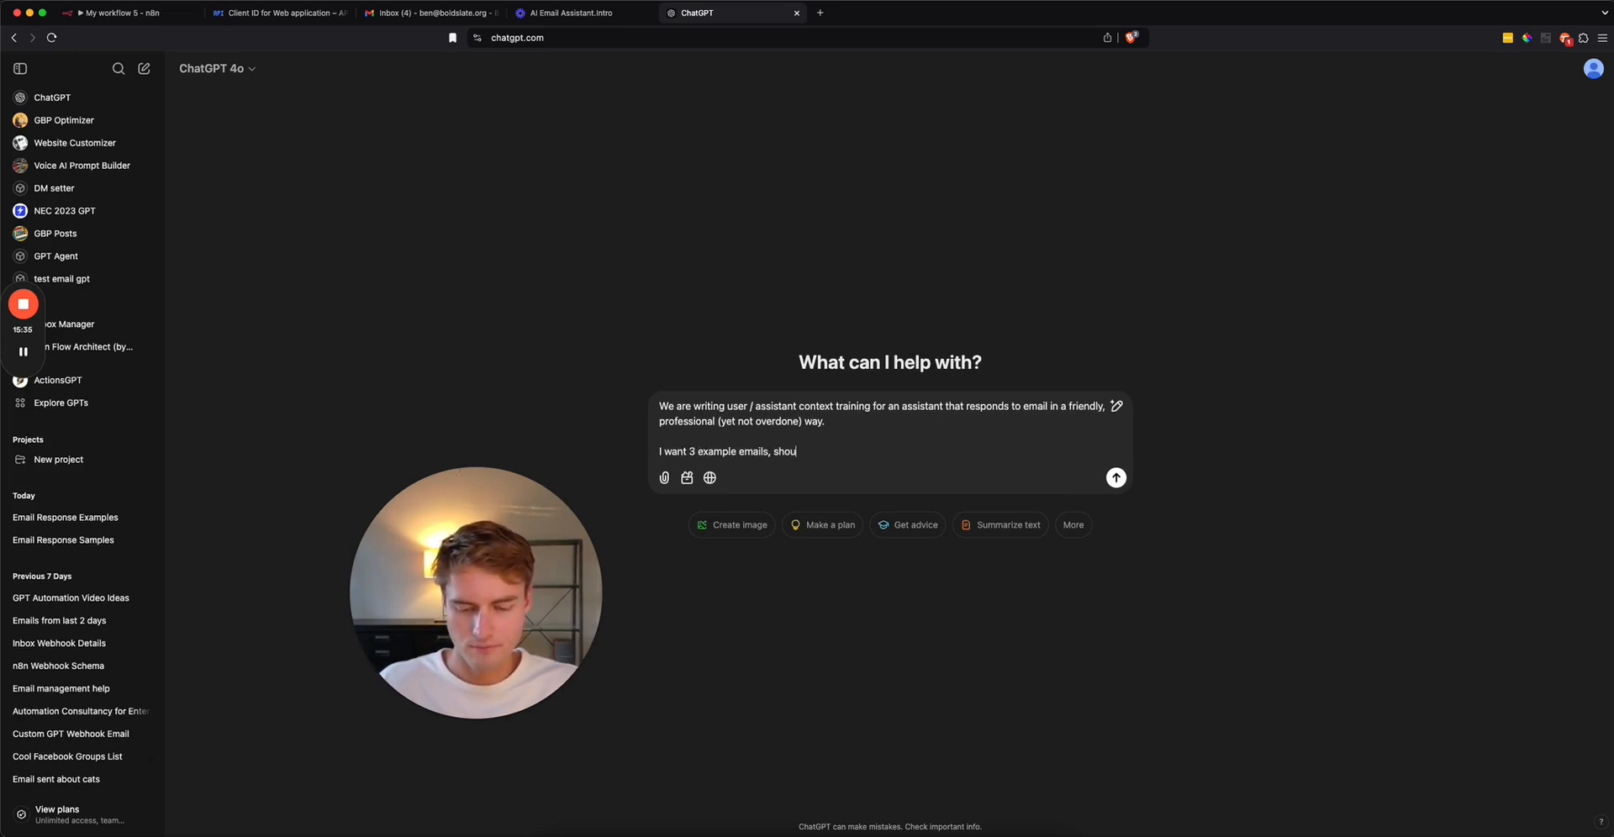
type("ld be related to business and should come ")
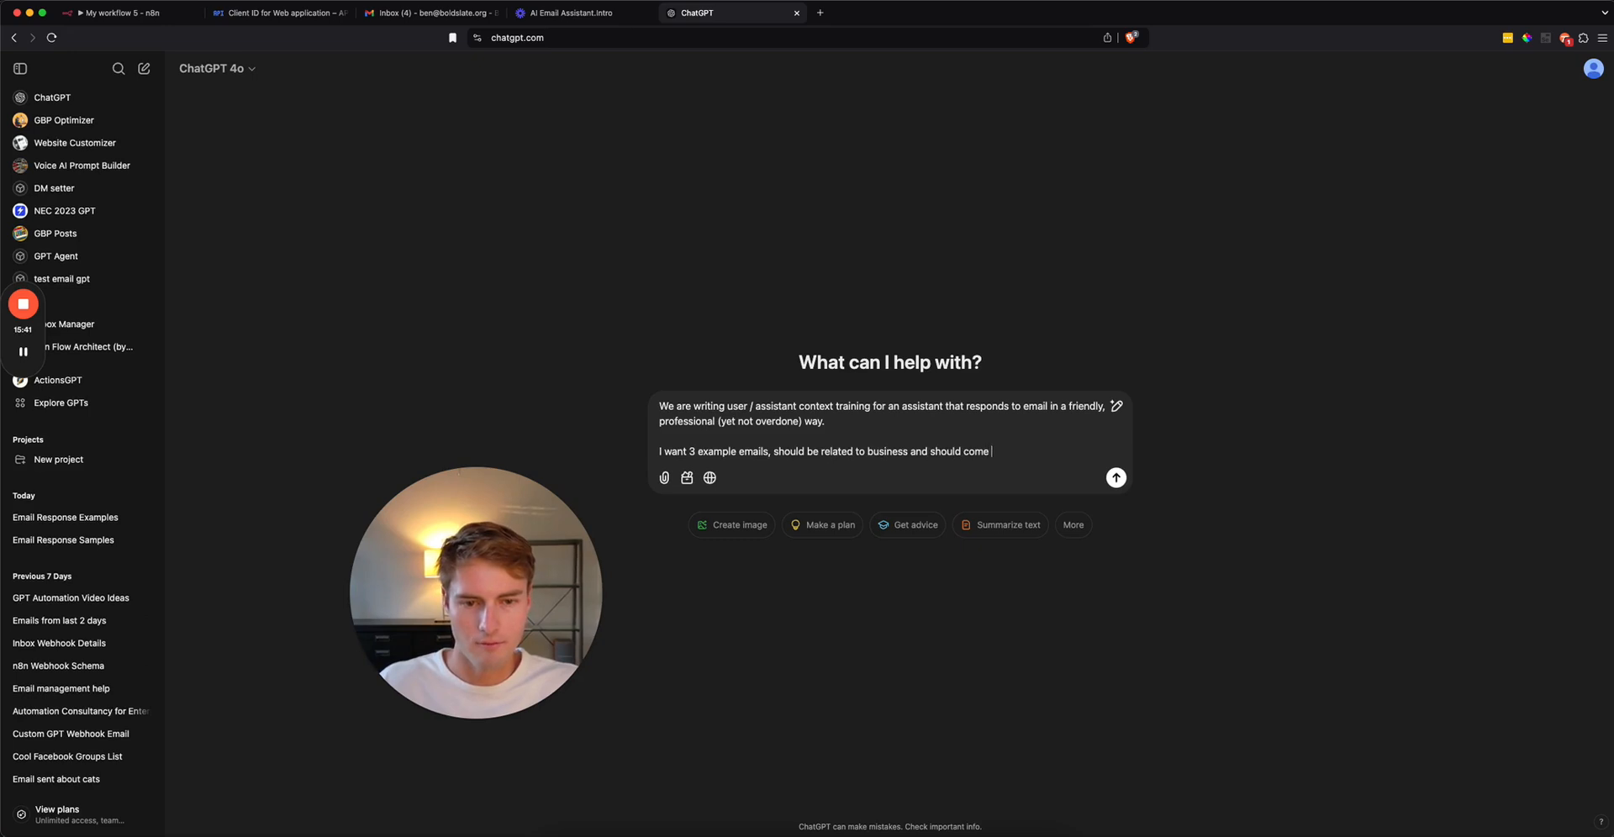
type("from a human, per")
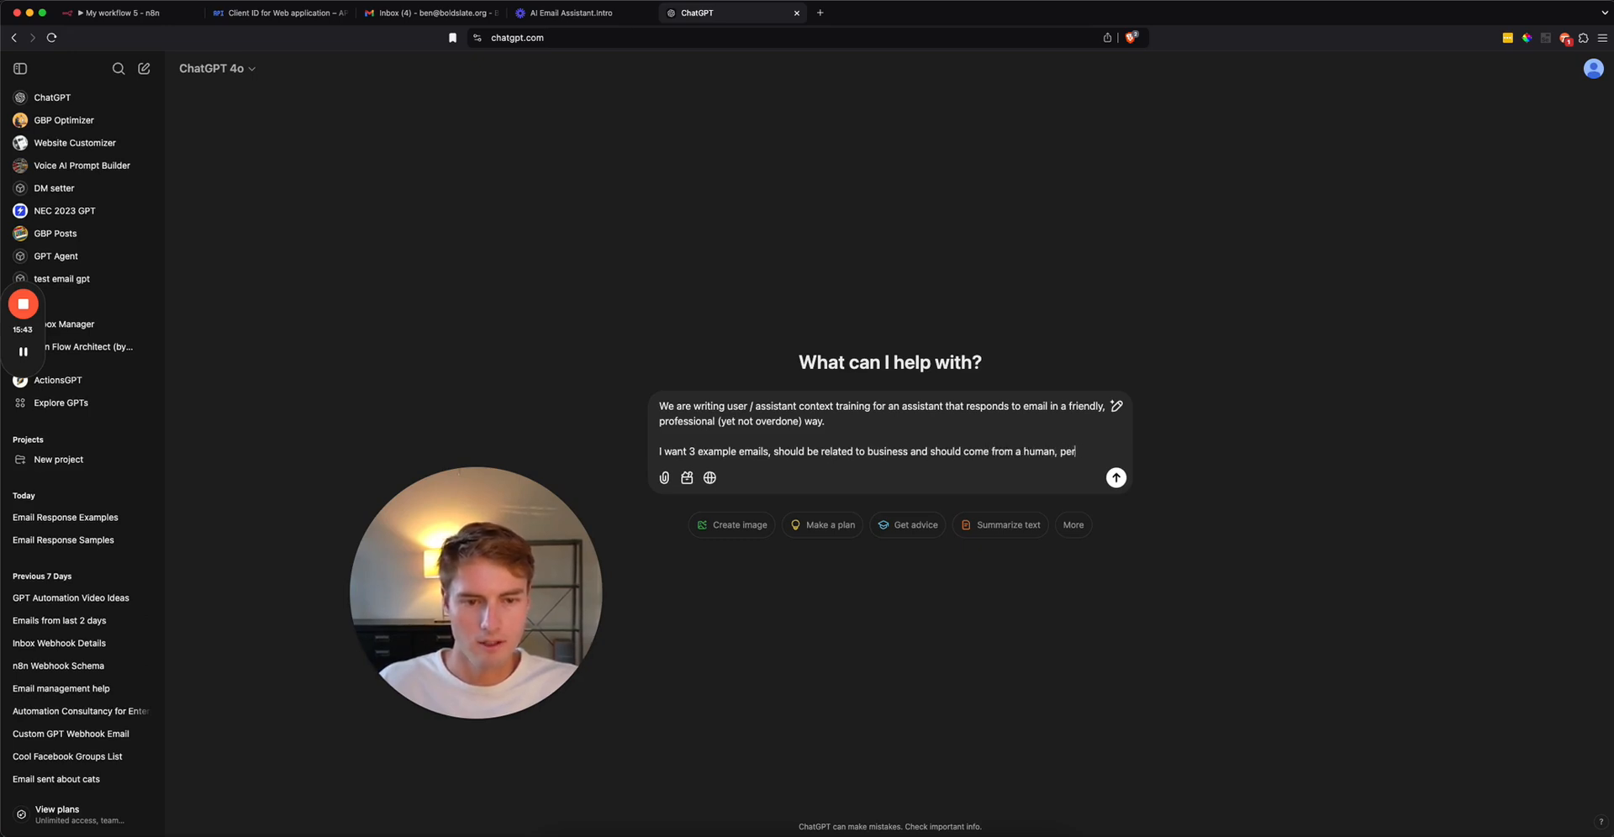
type("sonalized ema")
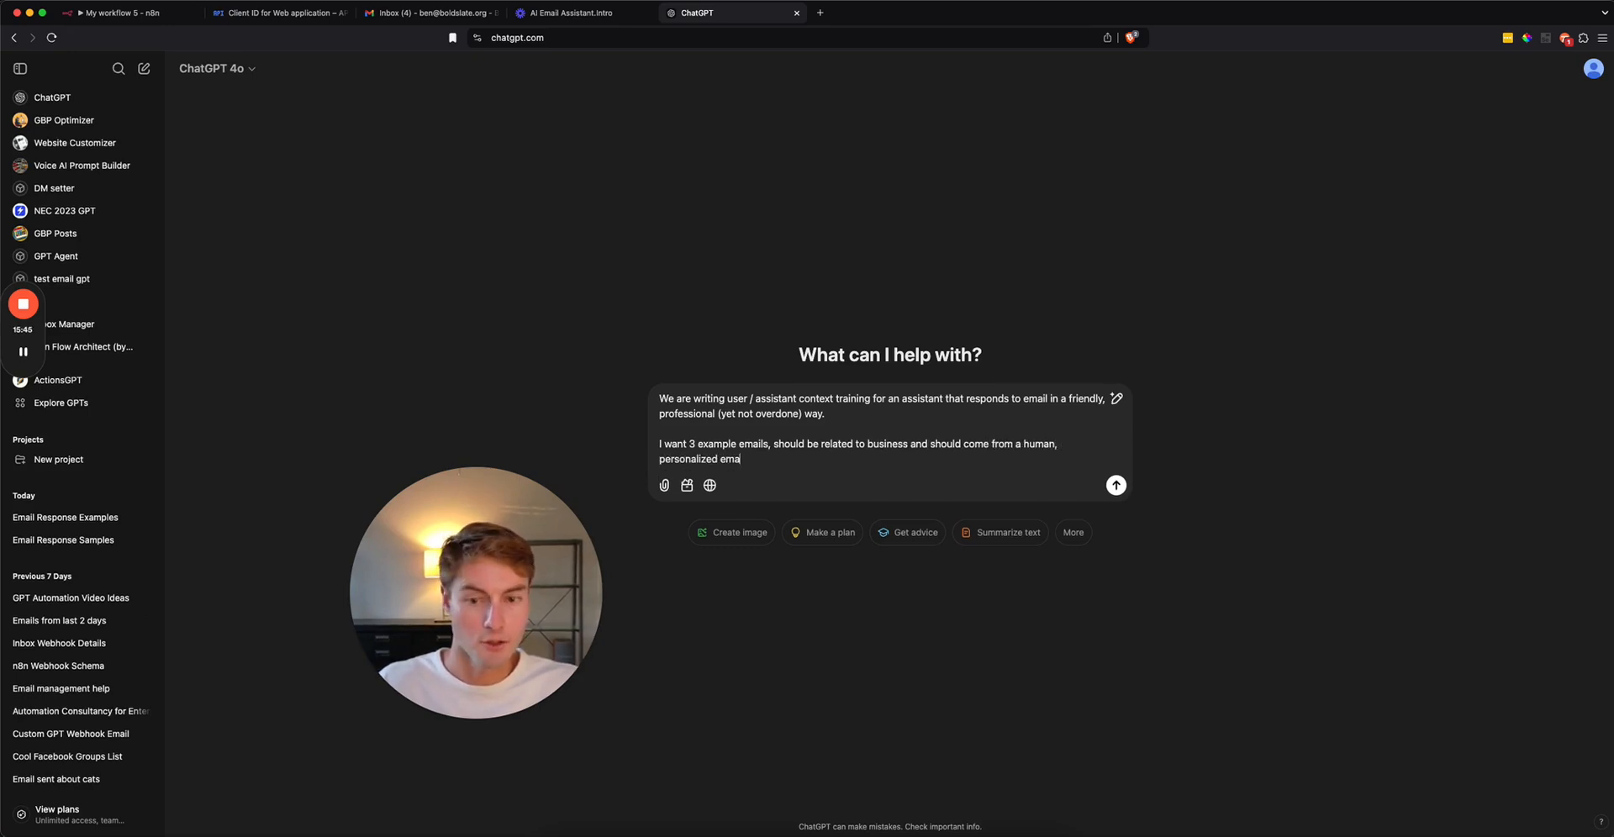
type("ils.  Create")
key("shift+Return")
key("shift+Return")
type("Crea")
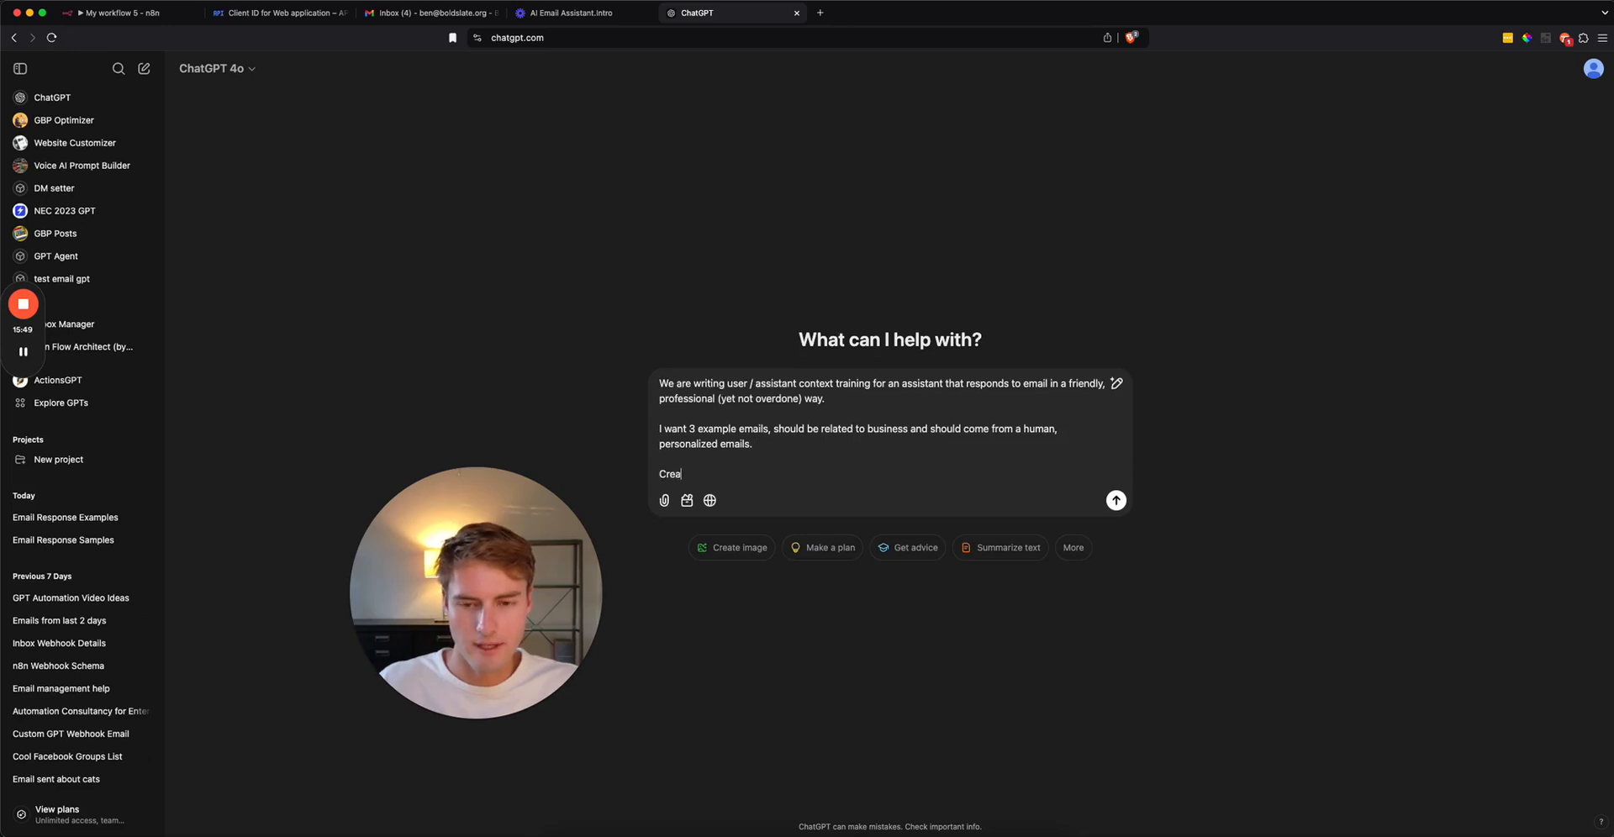
type("te a sample response")
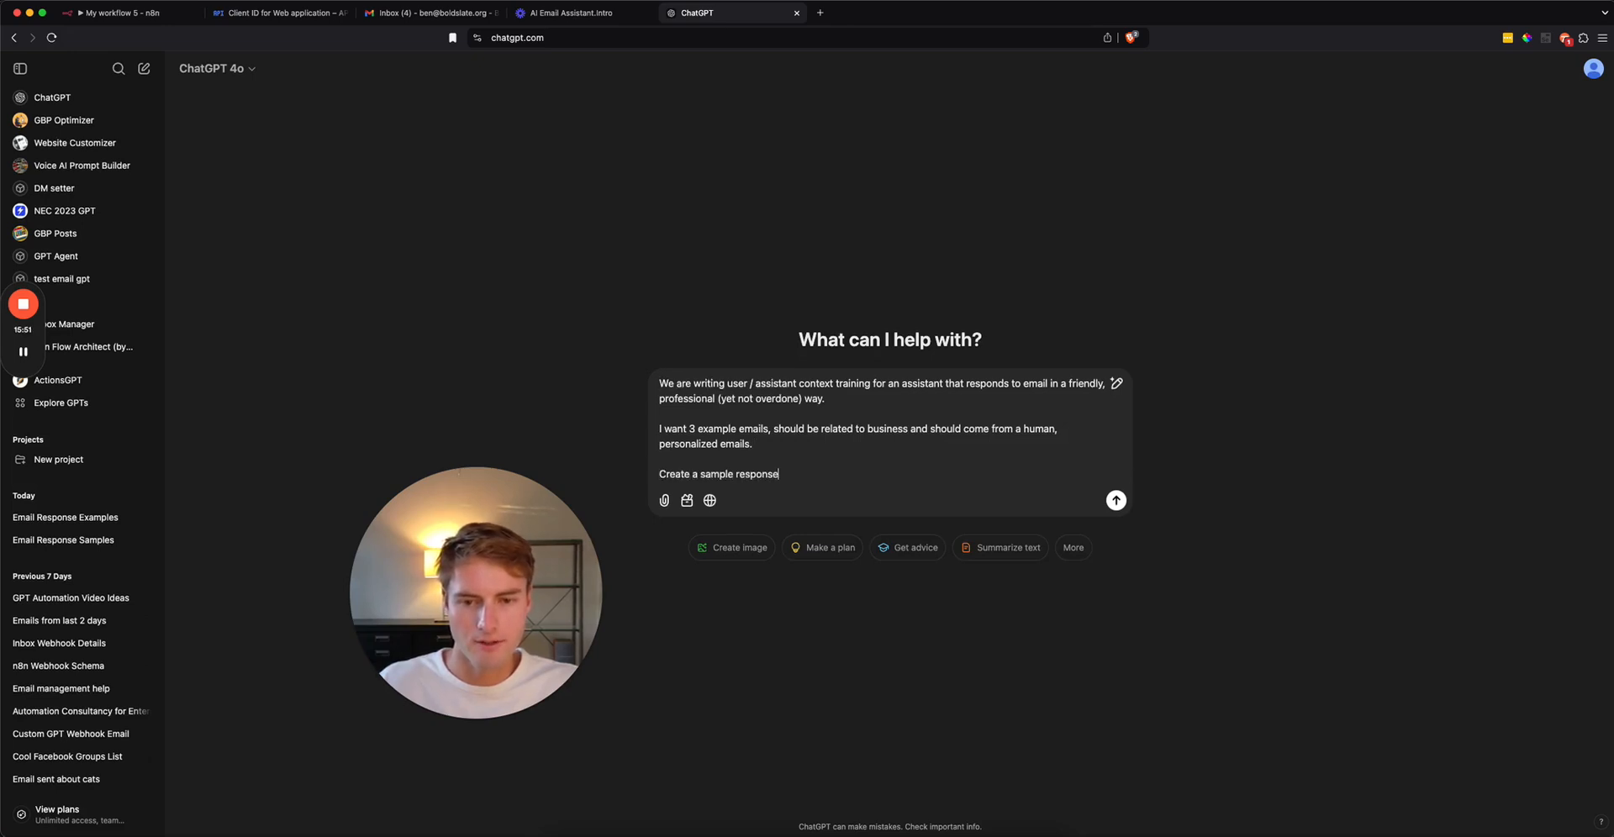
type(" to each one, don't include any ")
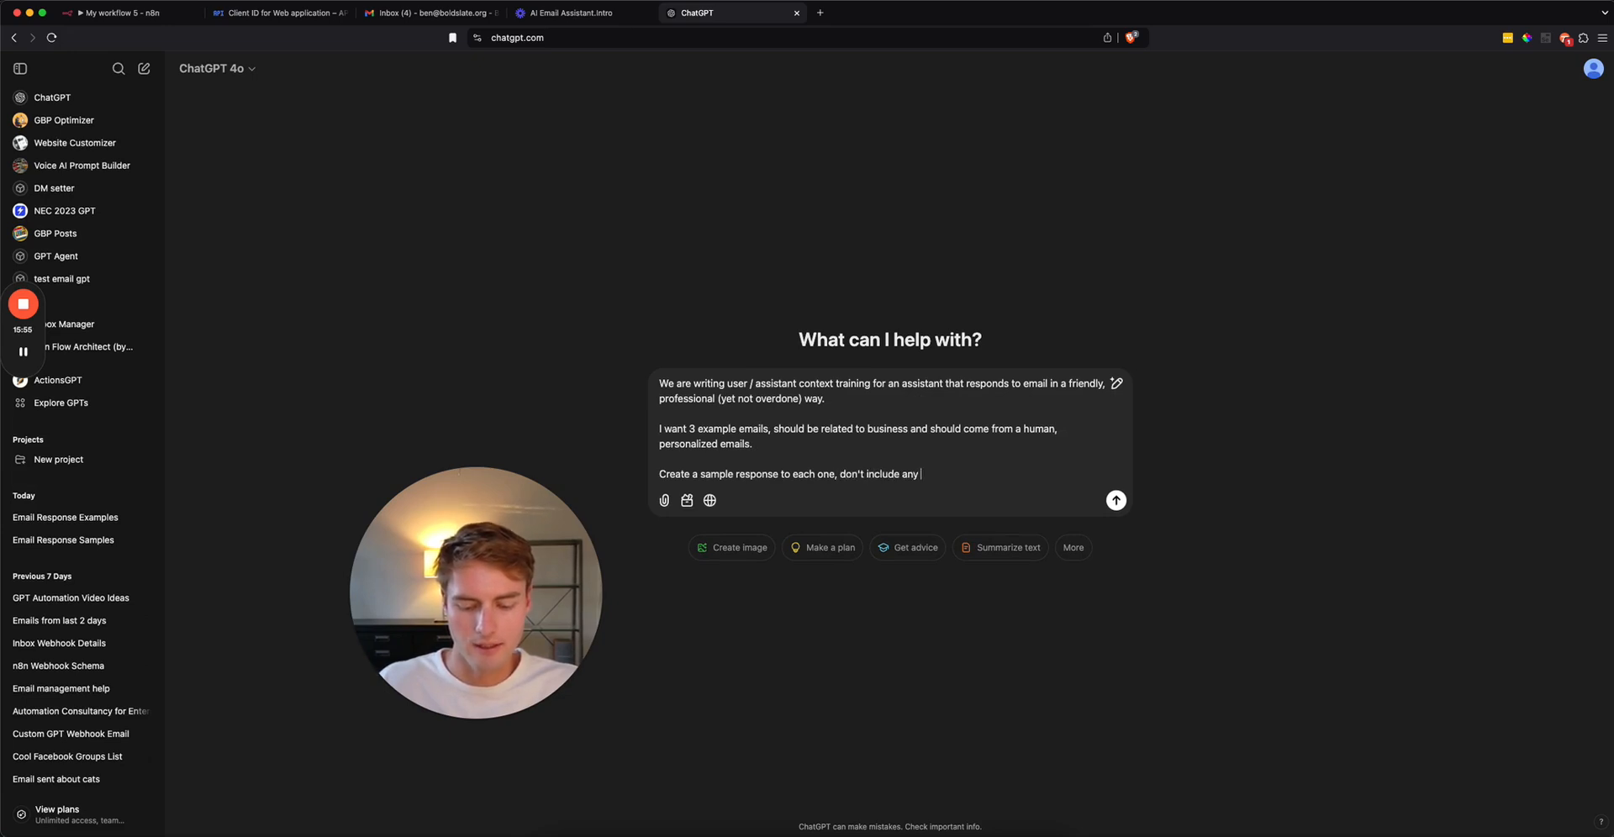
type("email signatur")
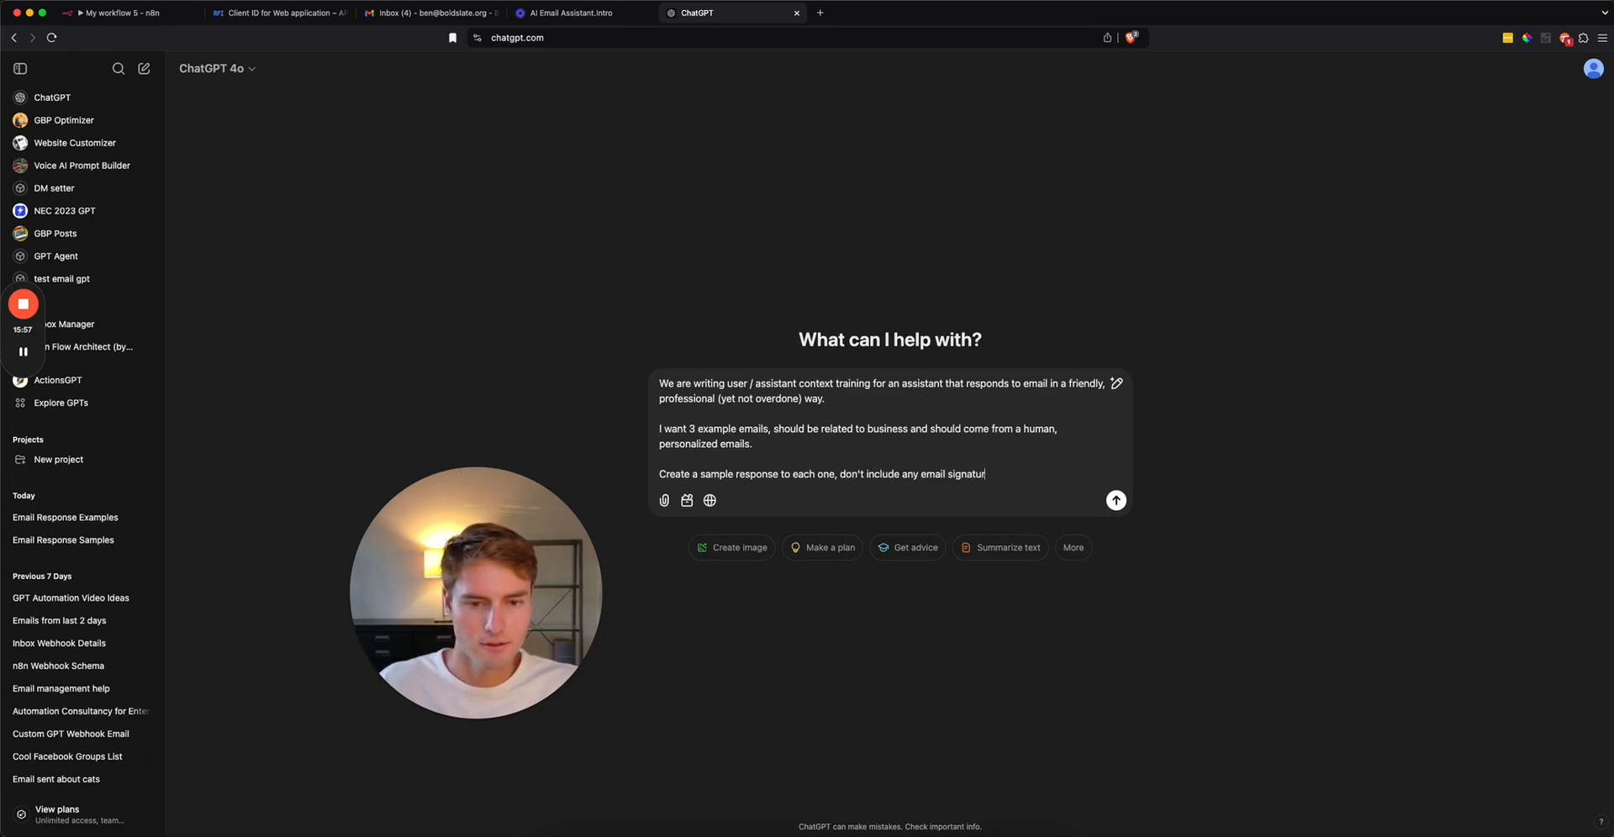
type("es, or any subject lines.")
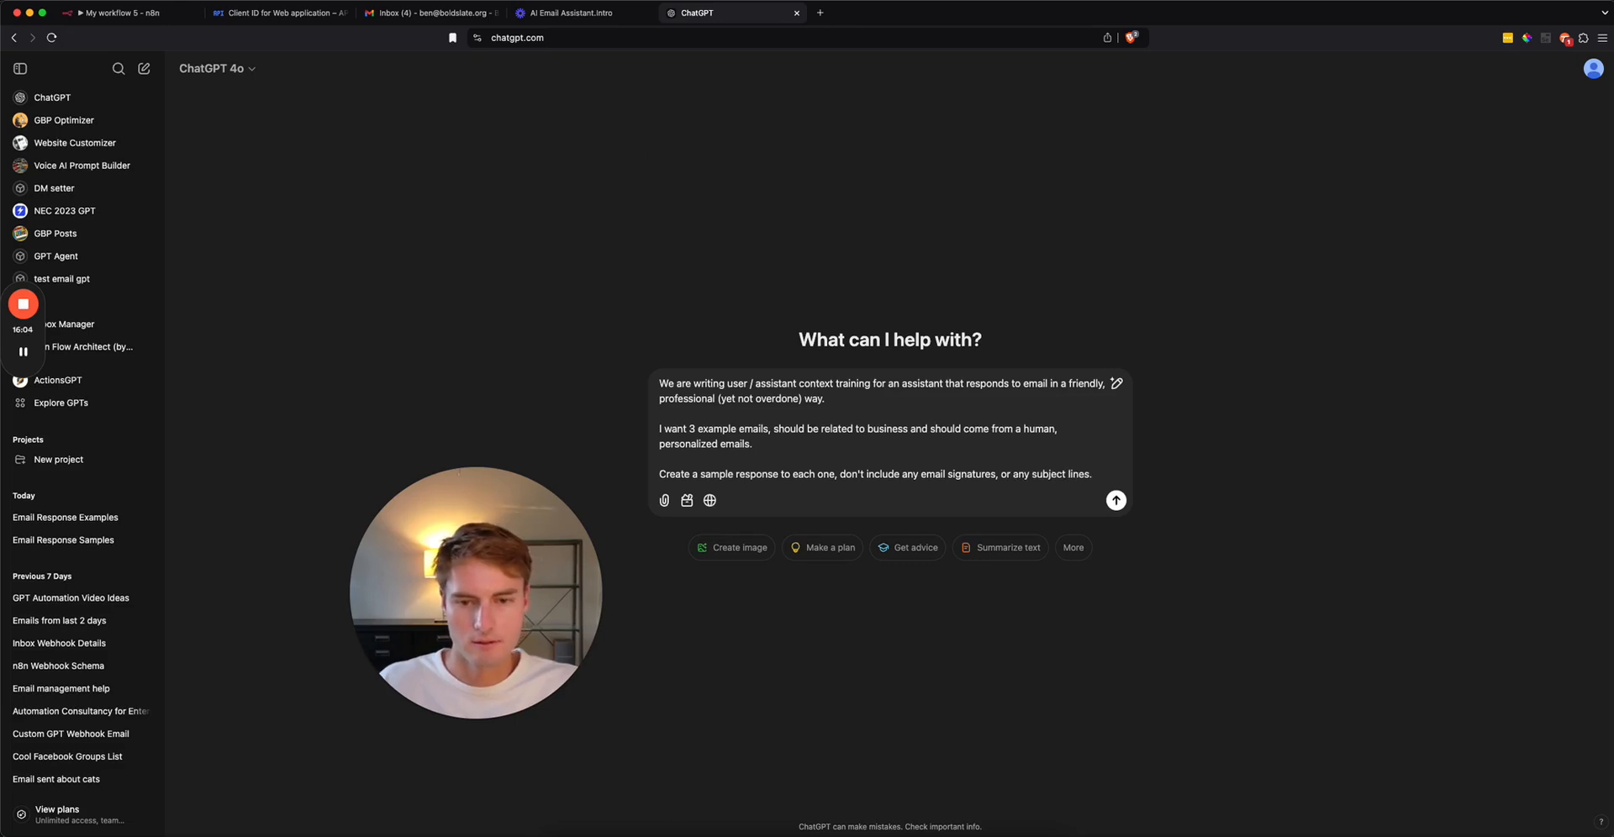
key("Return")
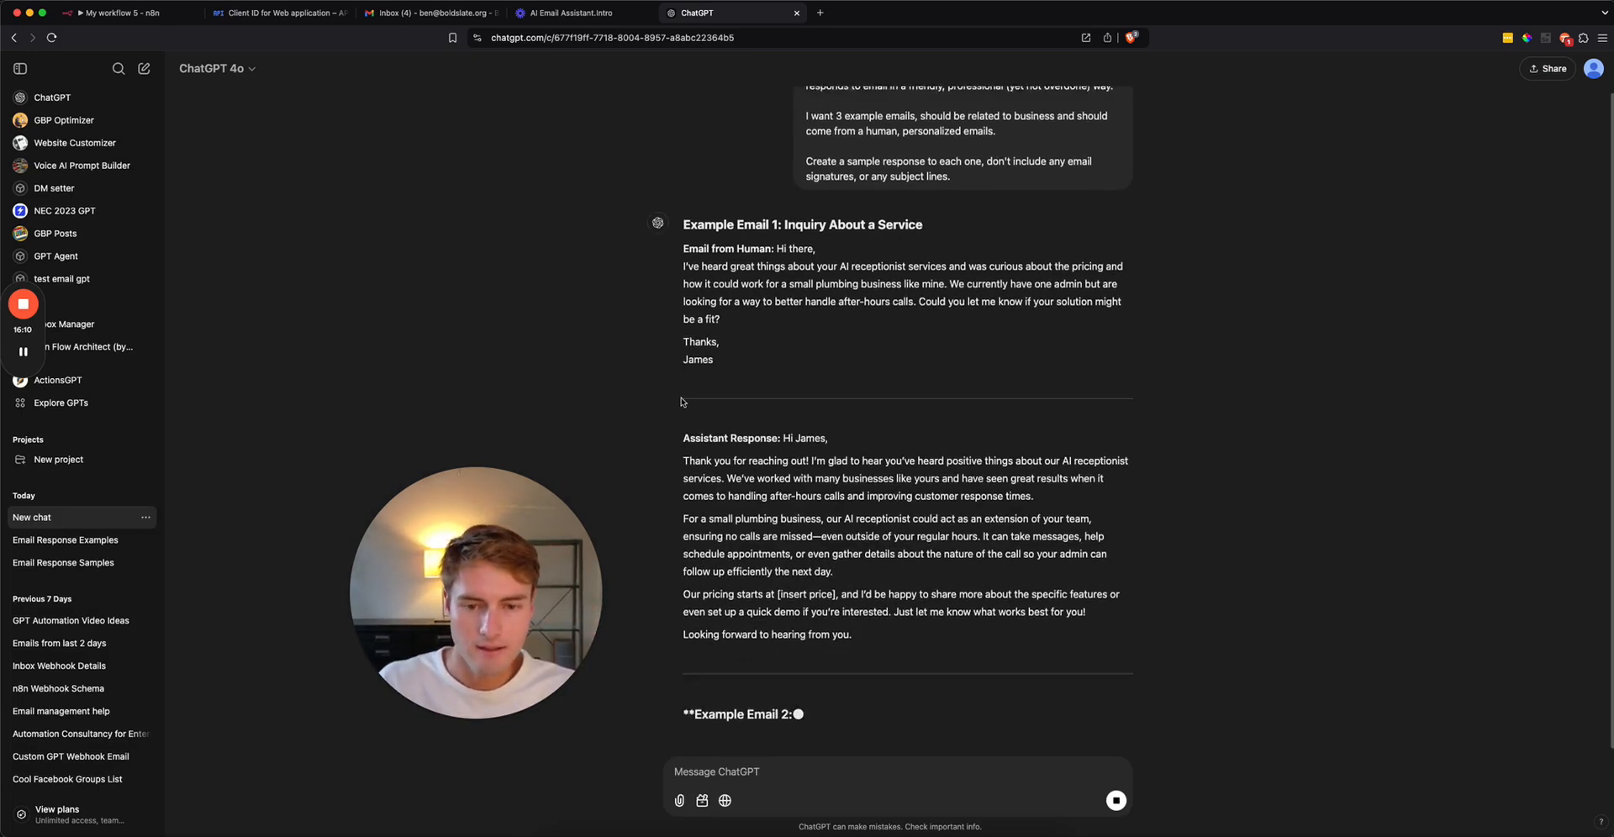
- Ask ChatGPT for example emails that read like personal messages, e.g. 'Hey wanted to follow up'
scroll(723, 419, "up", 1)
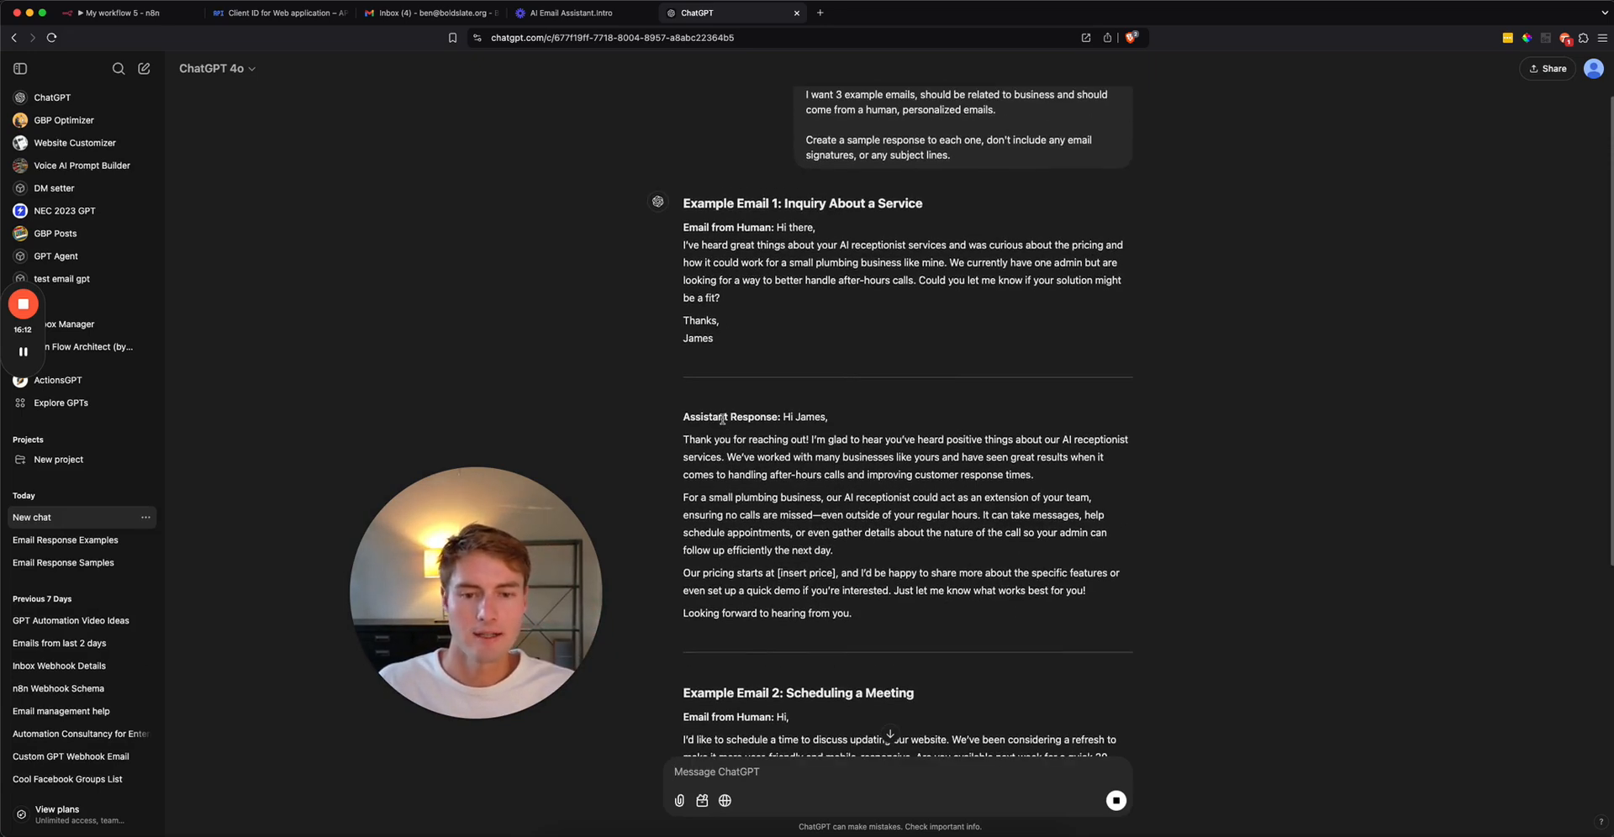
scroll(723, 418, "down", 6)
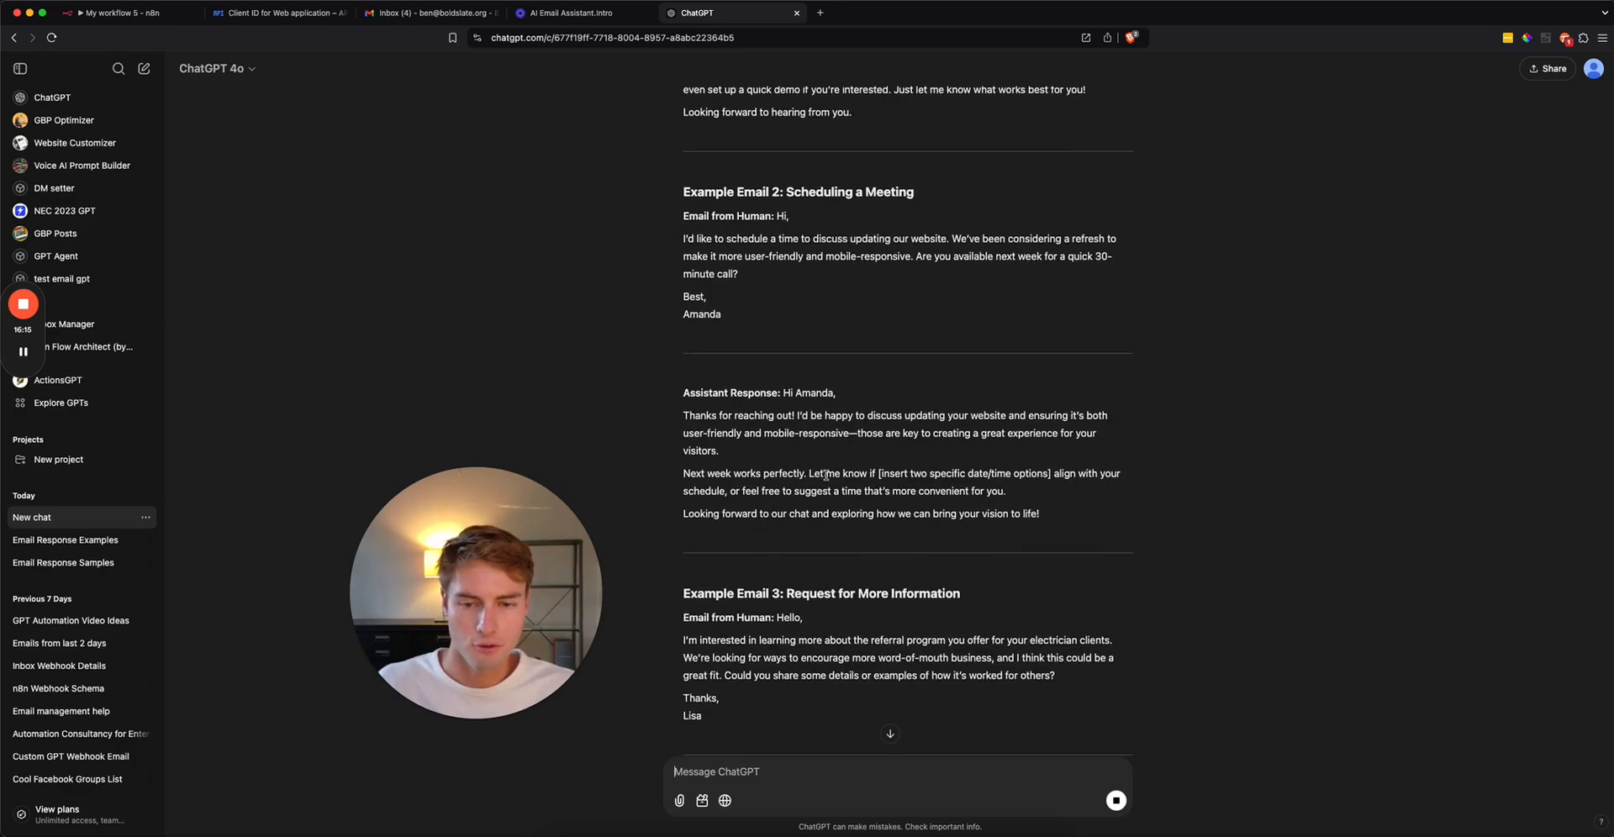
scroll(815, 582, "down", 4)
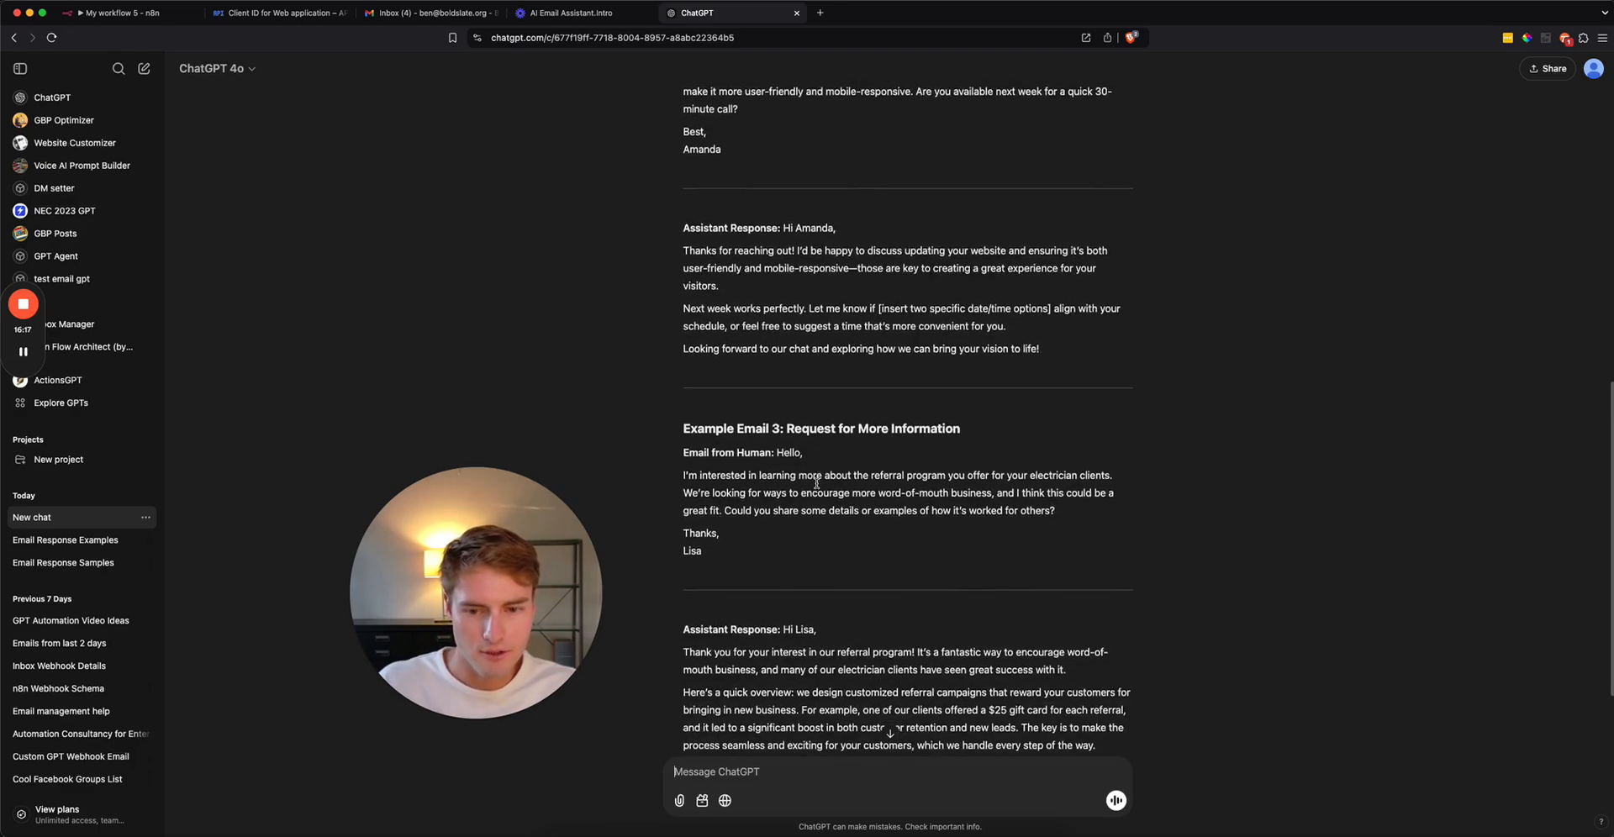
triple_click(816, 582)
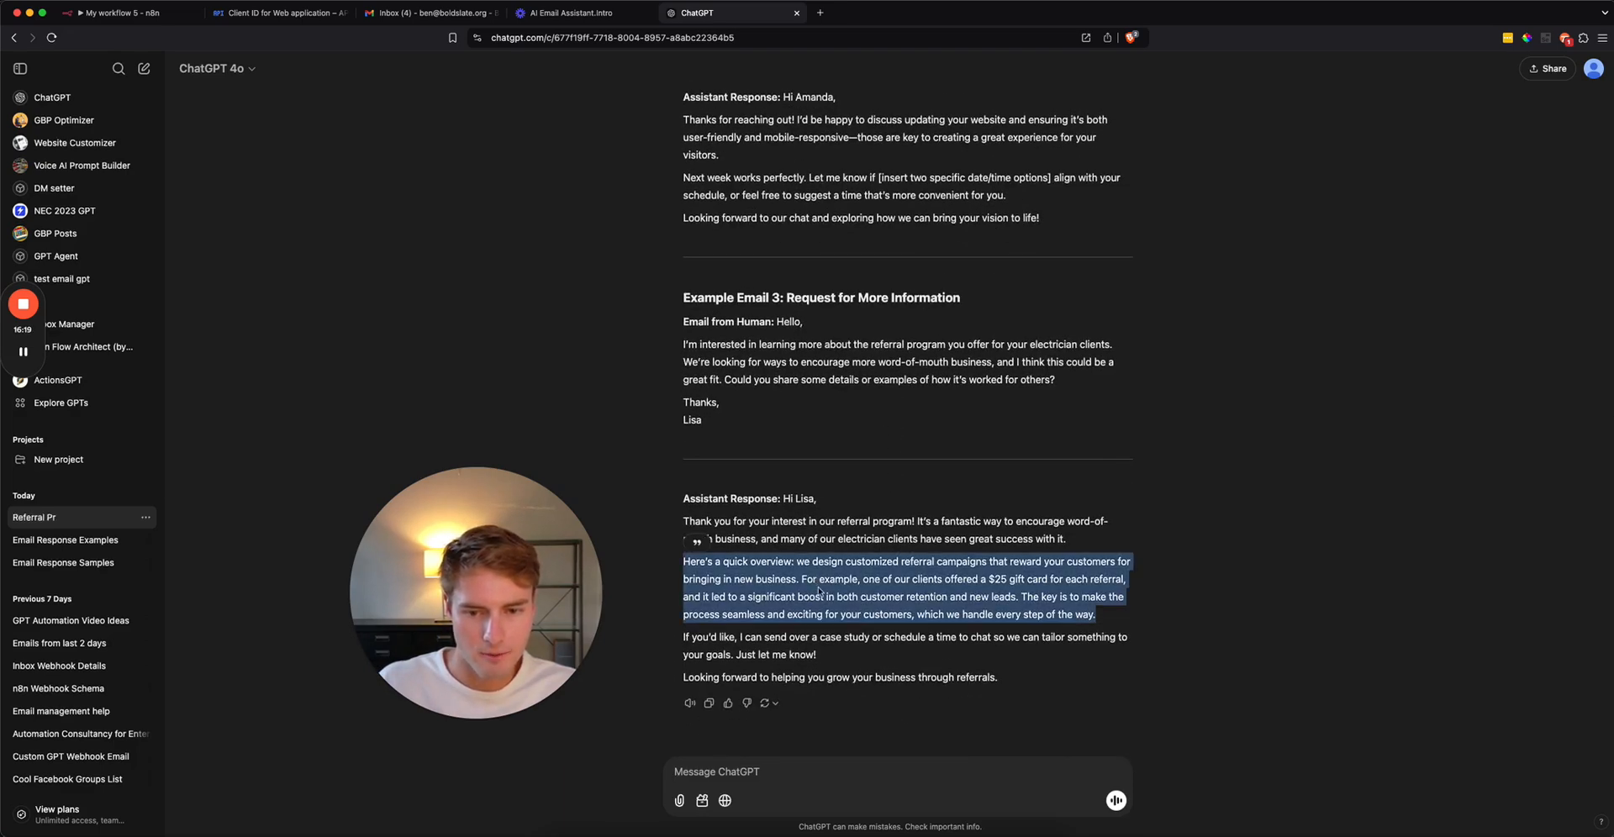
left_click(752, 770)
type("theres")
key("BackSpace")
type("s")
key("BackSpace")
key("BackSpace")
key("BackSpace")
type("we w")
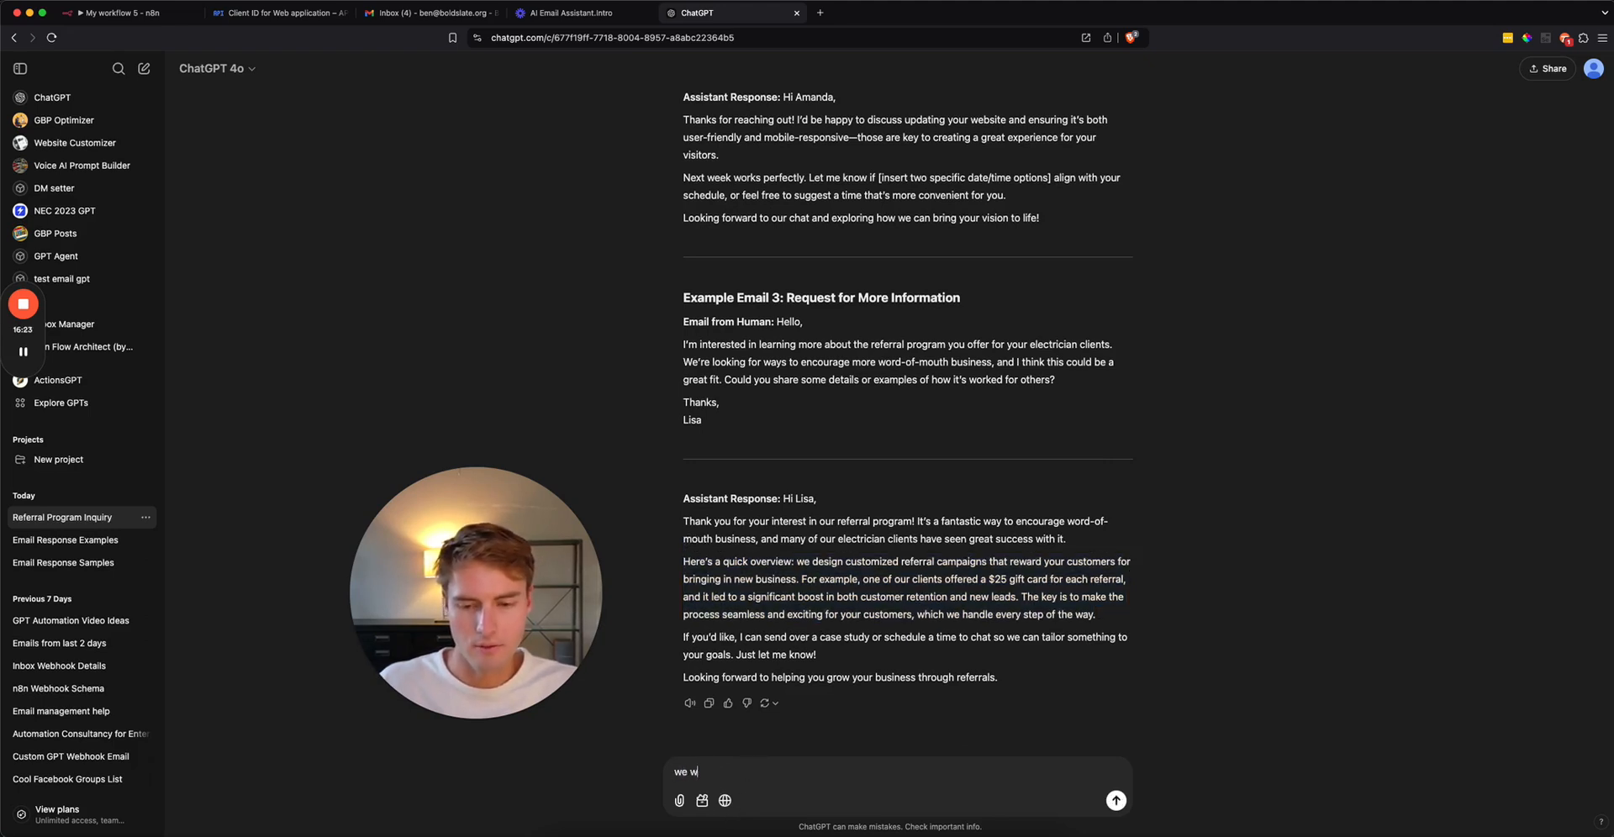
type("ant it to be mo")
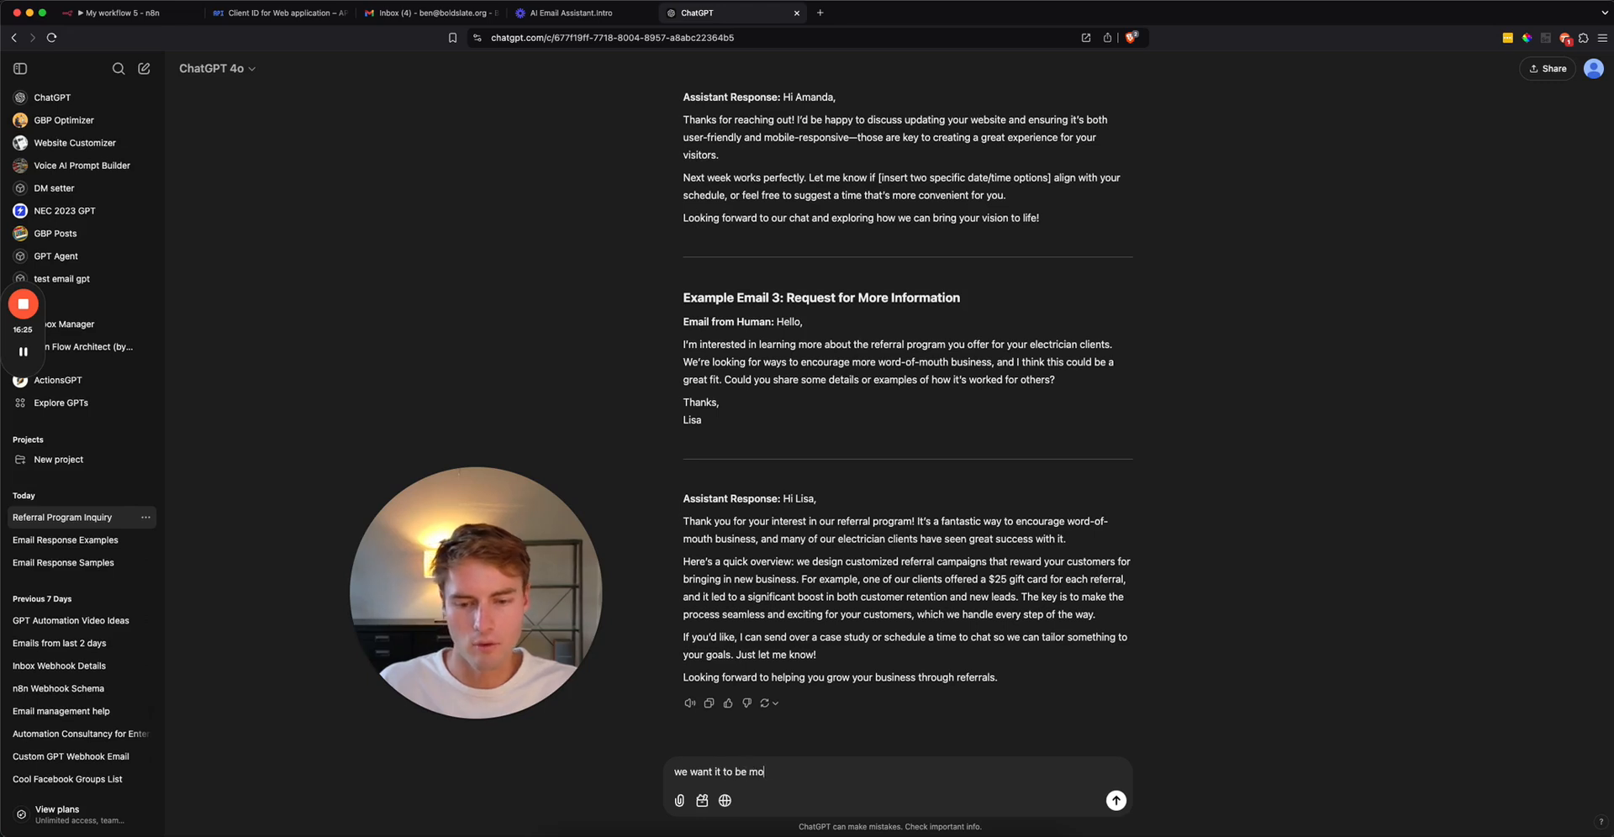
type("re like personal emails, ex. ")
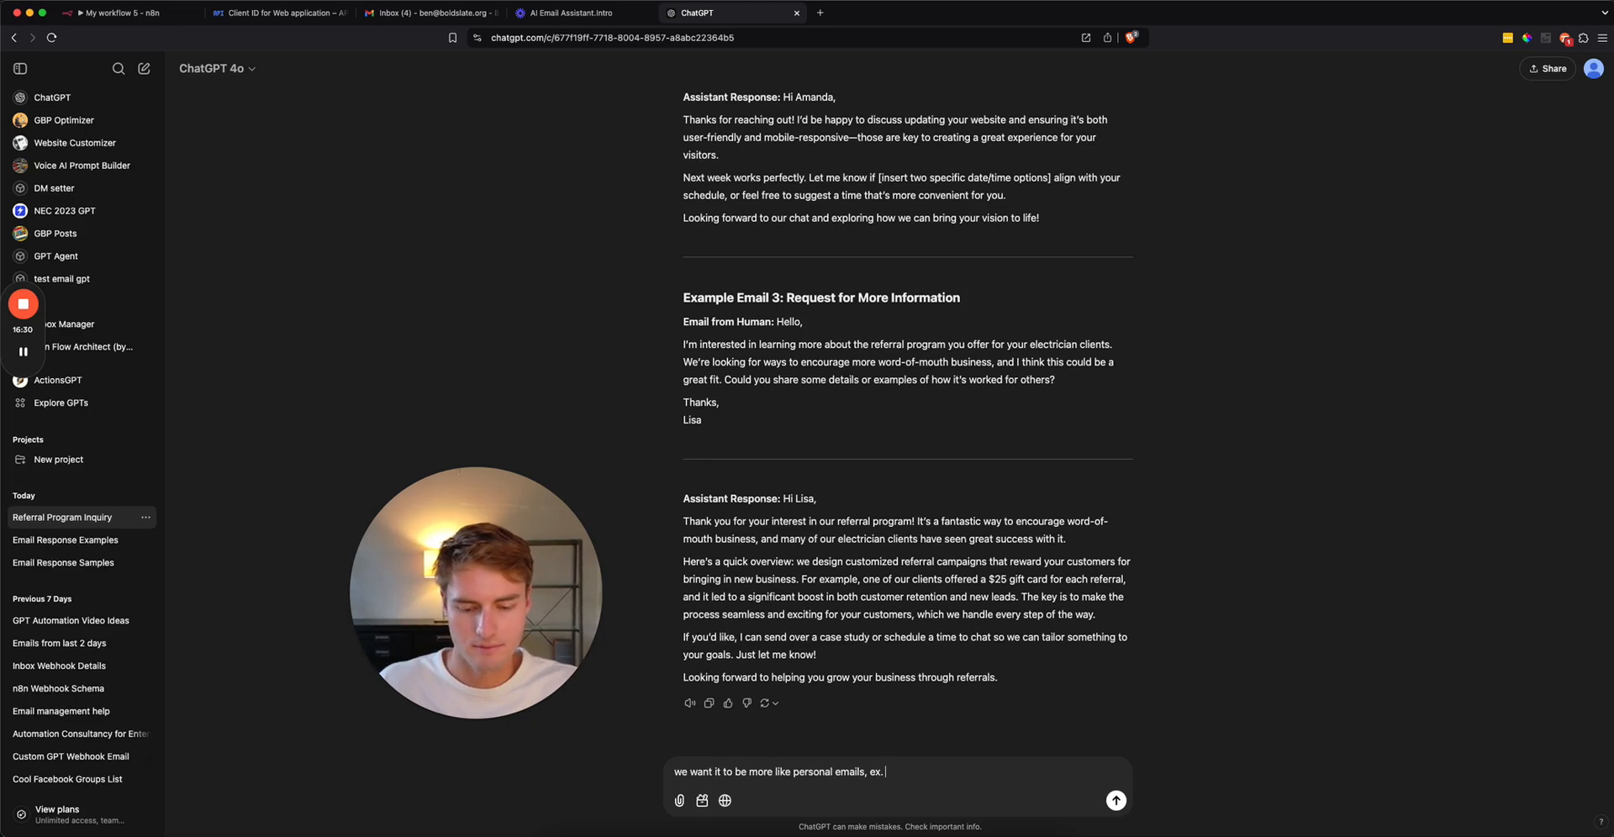
type("Hey wan")
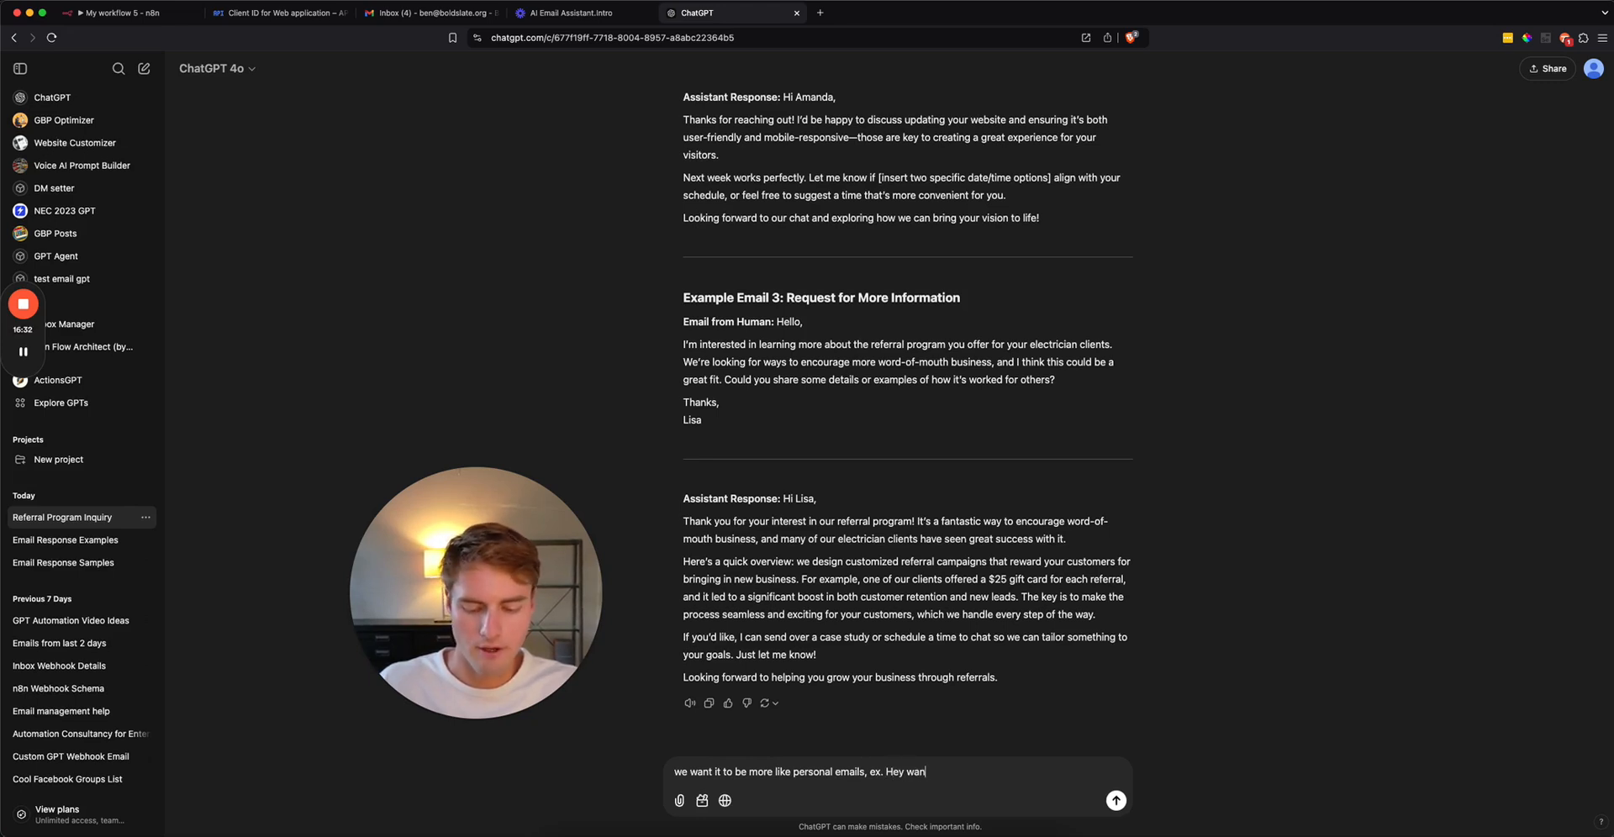
type("ted to follow up, xyz, or hey, can you cahnge this to our site, etc. stuff like tha")
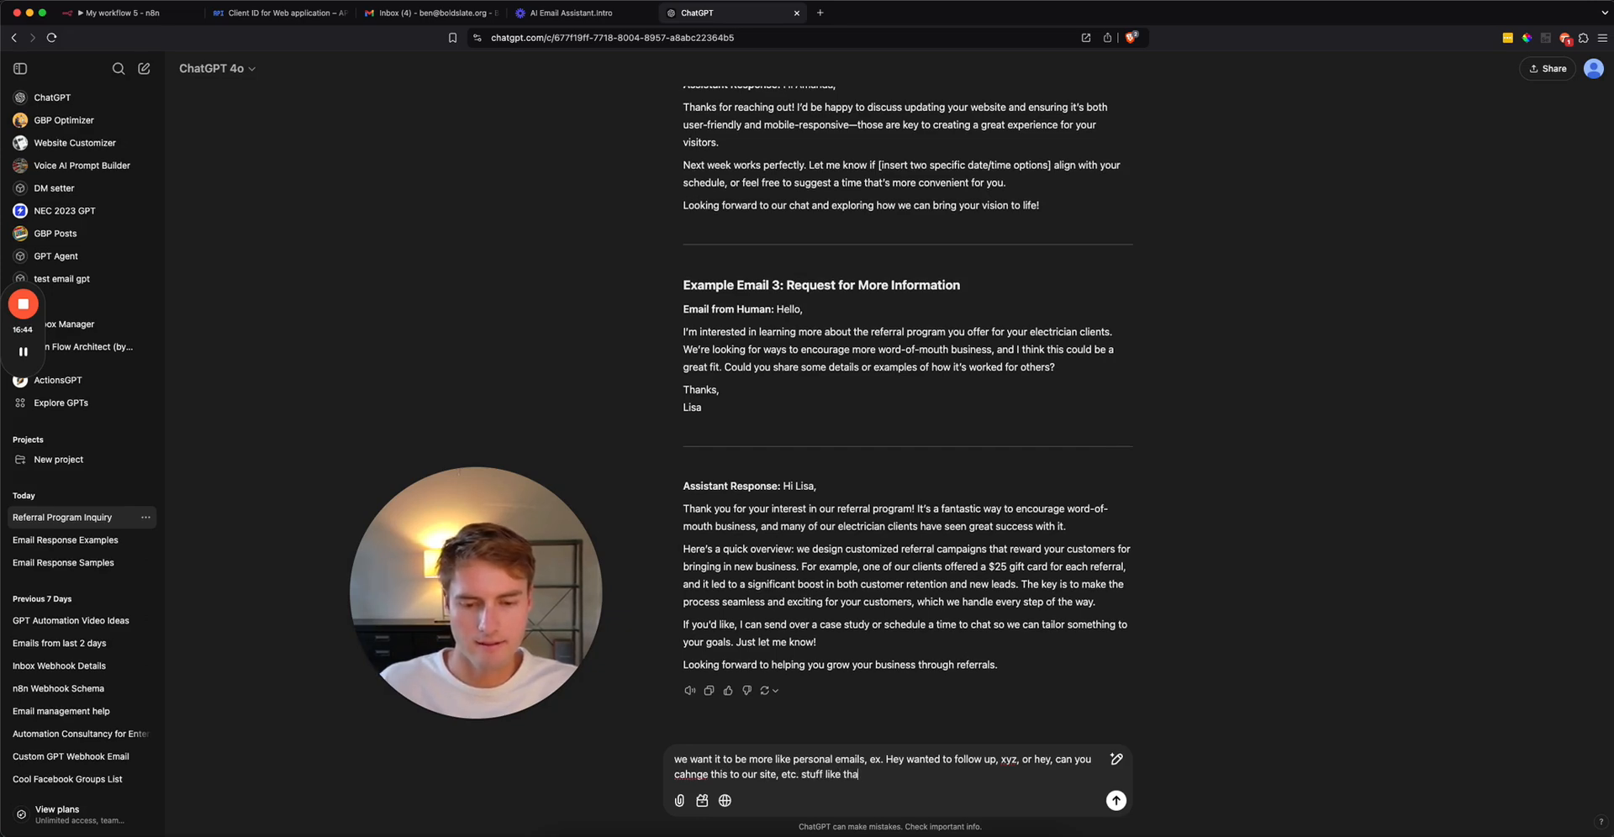
type("t")
key("Return")
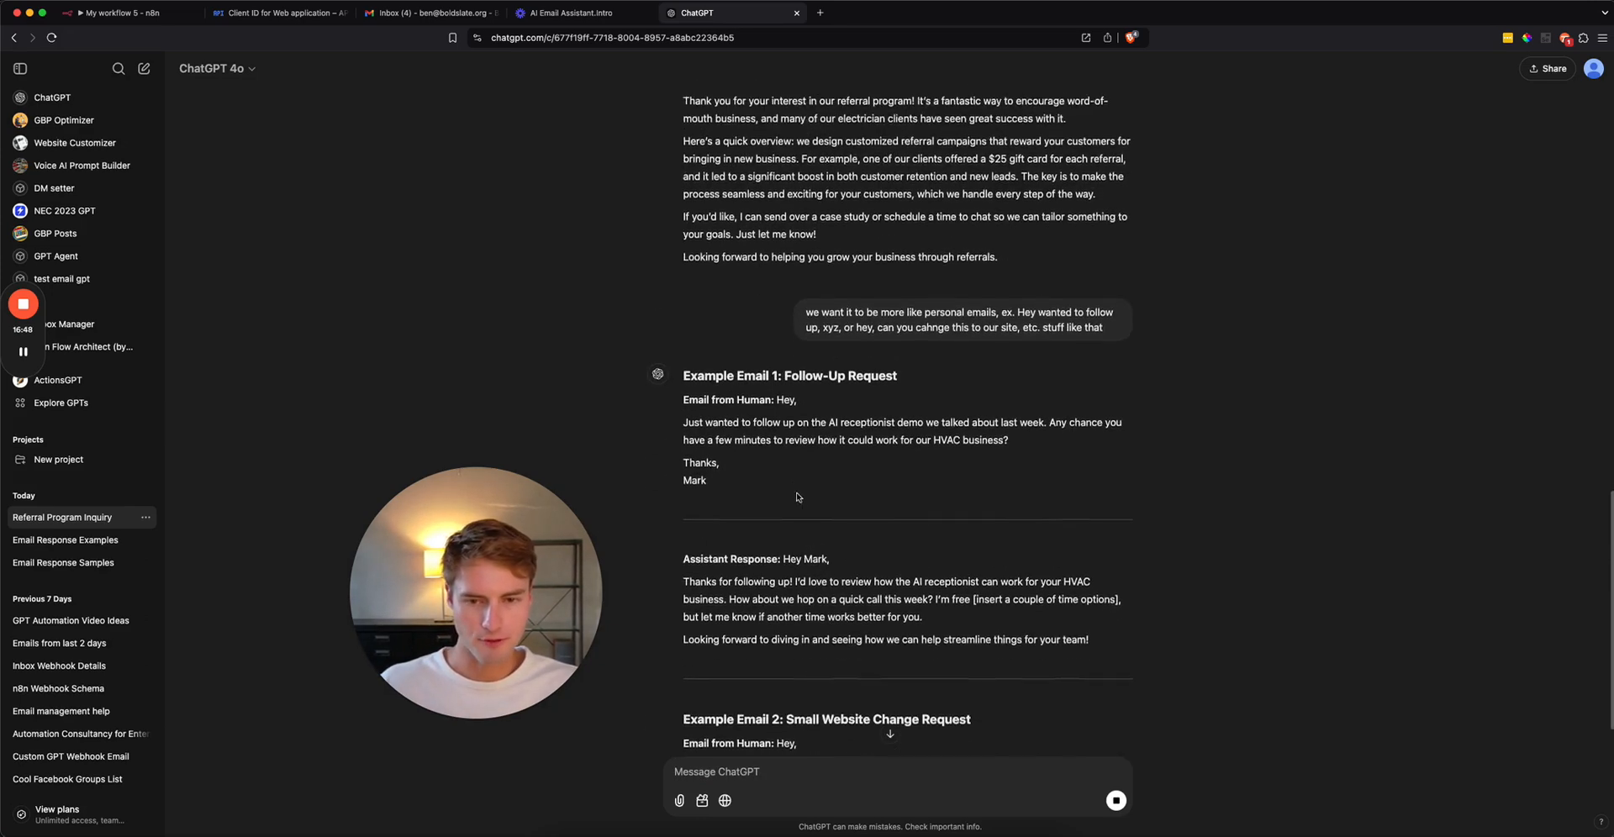
- Ask ChatGPT to make the responses a bit less buttoned up and a bit shorter
mouse_move(1091, 629)
left_mouse_down()
mouse_move(703, 575)
mouse_move(1092, 631)
left_mouse_up()
left_click(847, 796)
left_click(895, 794)
type("make responses a bit les")
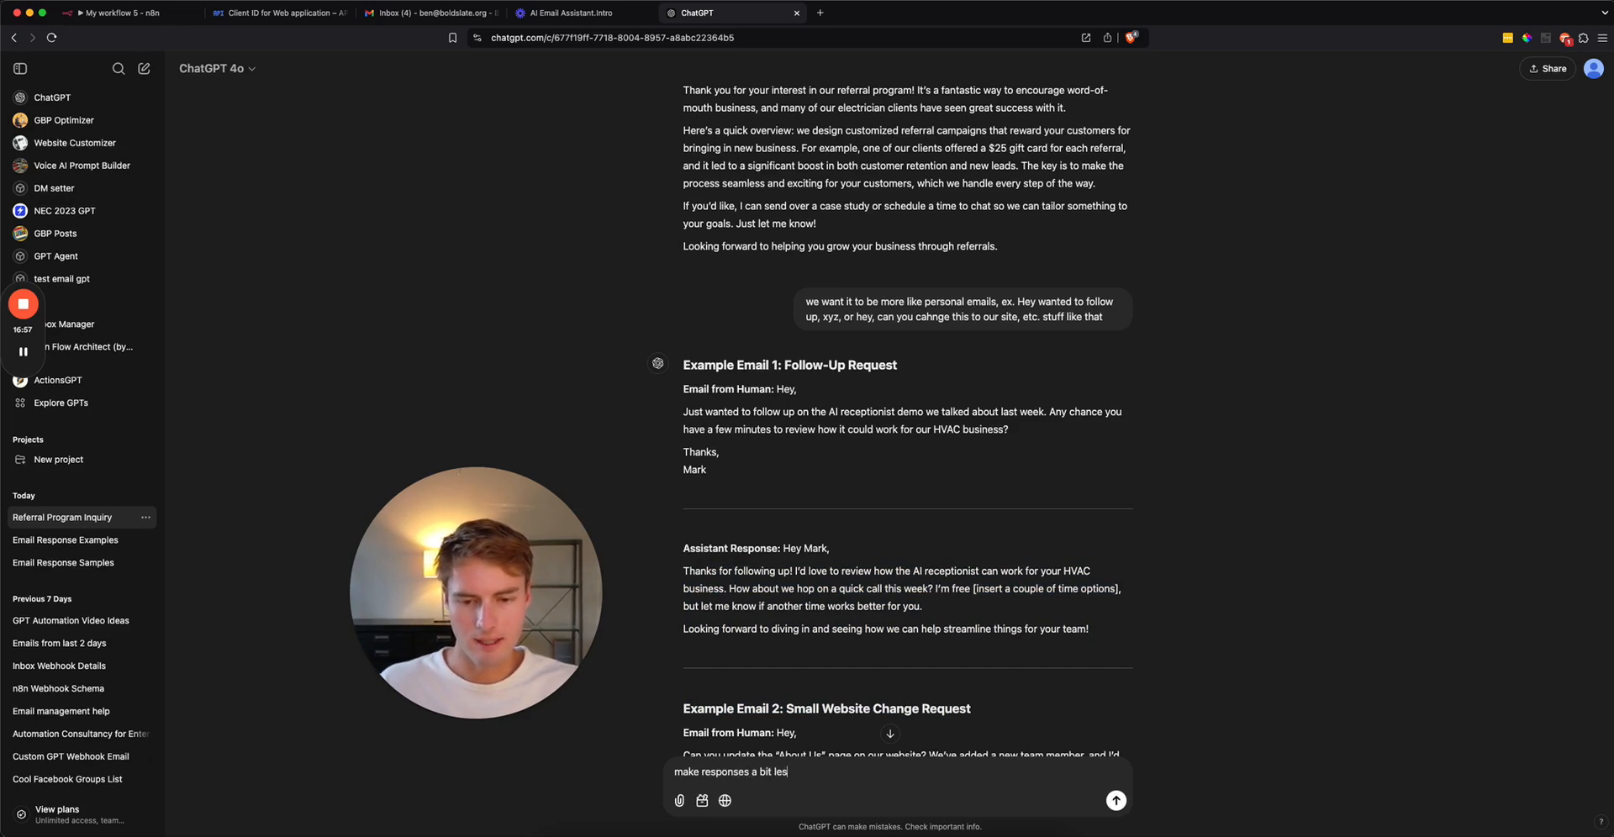
type("s buttoned up, a biu")
type(" shorter")
key("Return")
- Ask ChatGPT for replies that are less enthusiastic or fake-seeming
scroll(860, 613, "up", 1)
scroll(926, 627, "down", 1)
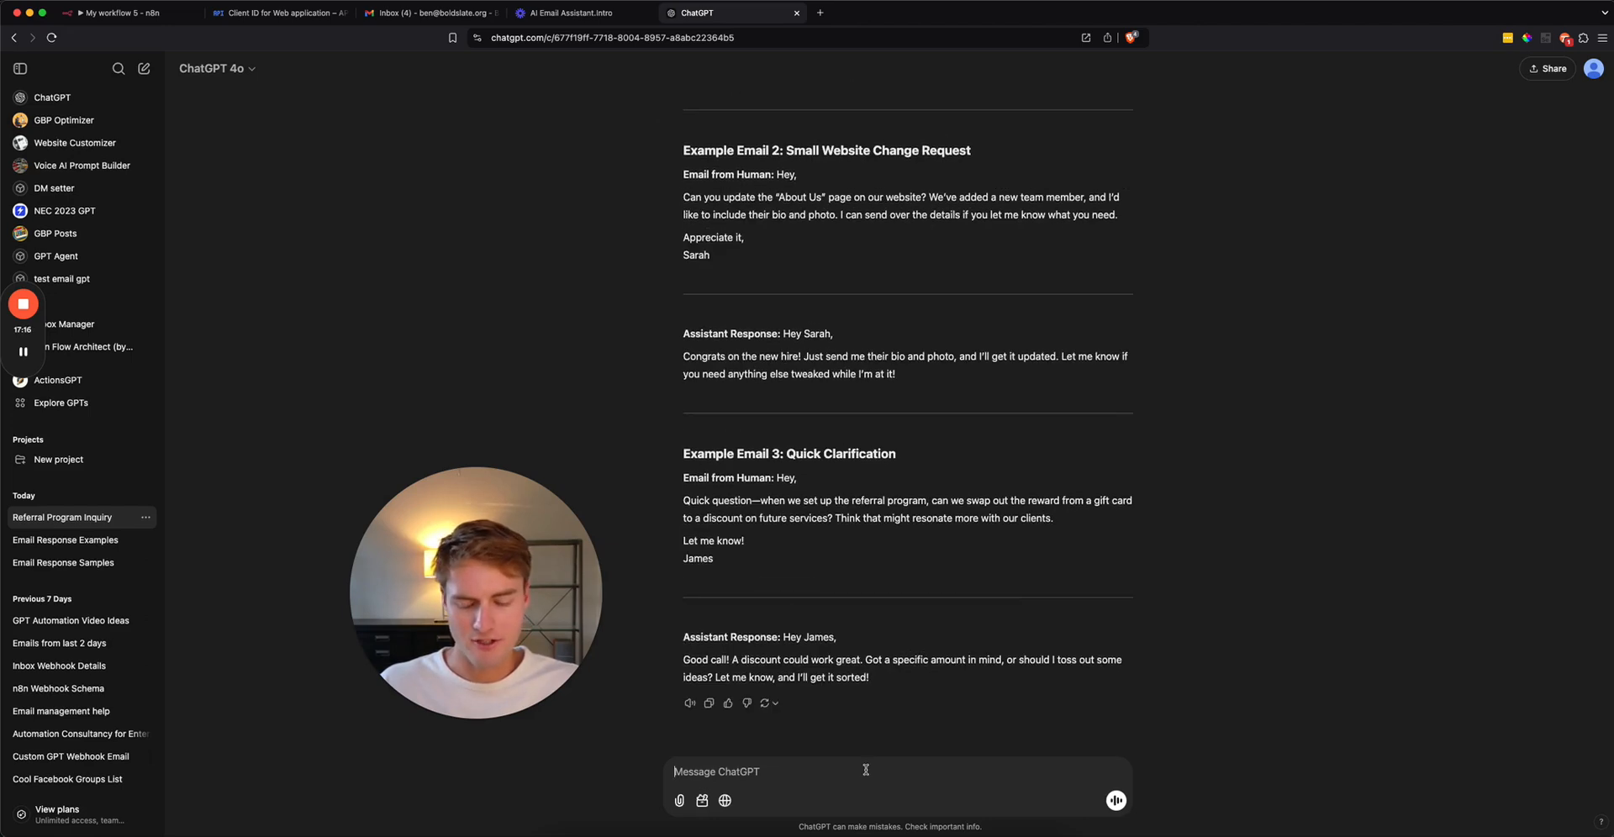
type("less enthusiastic or fake seeming")
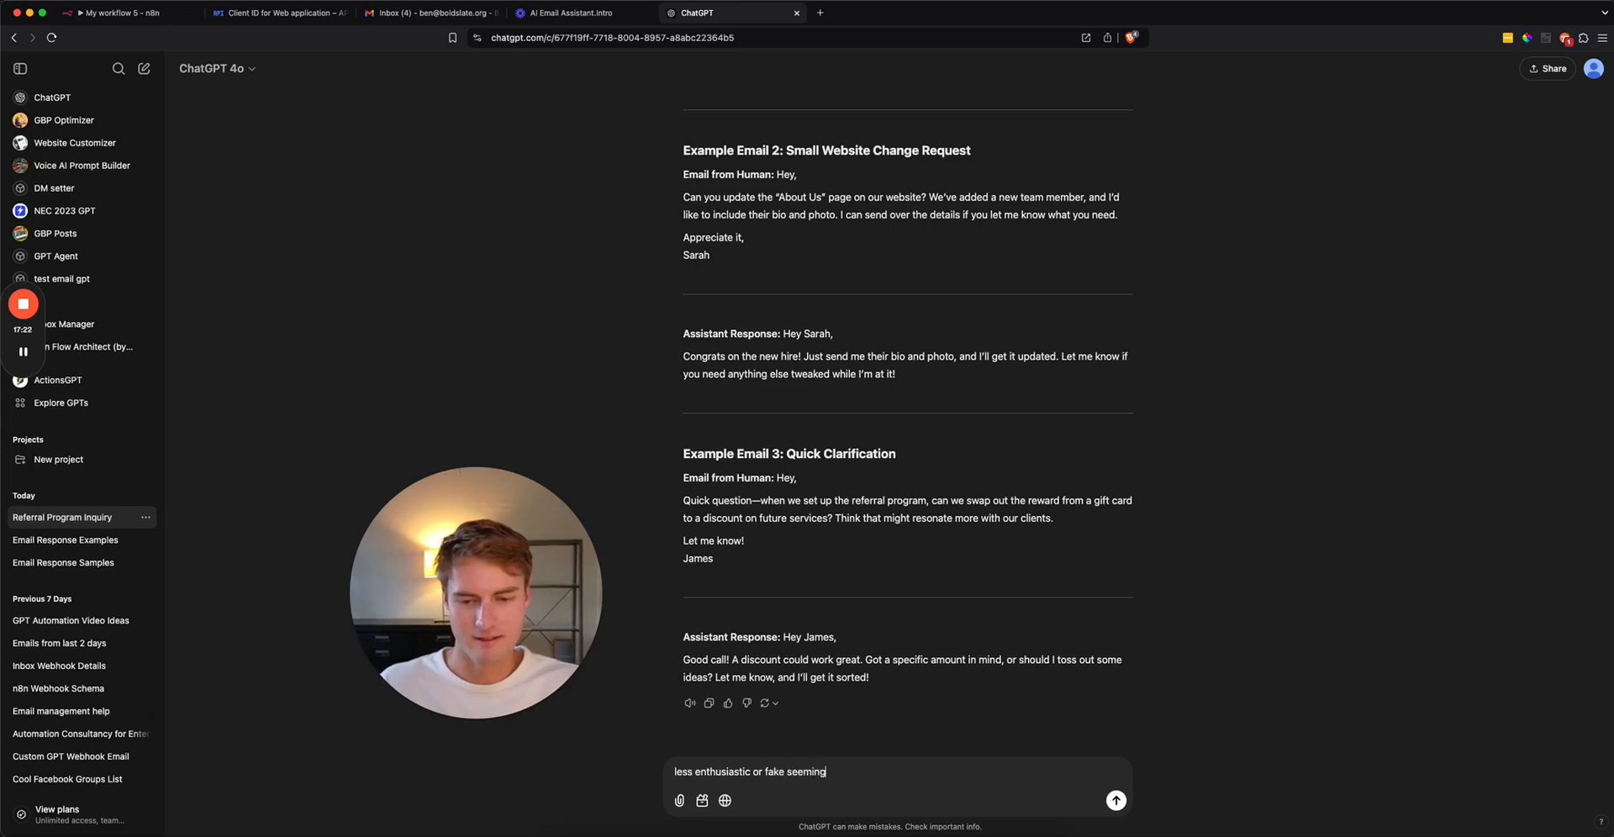
key("Return")
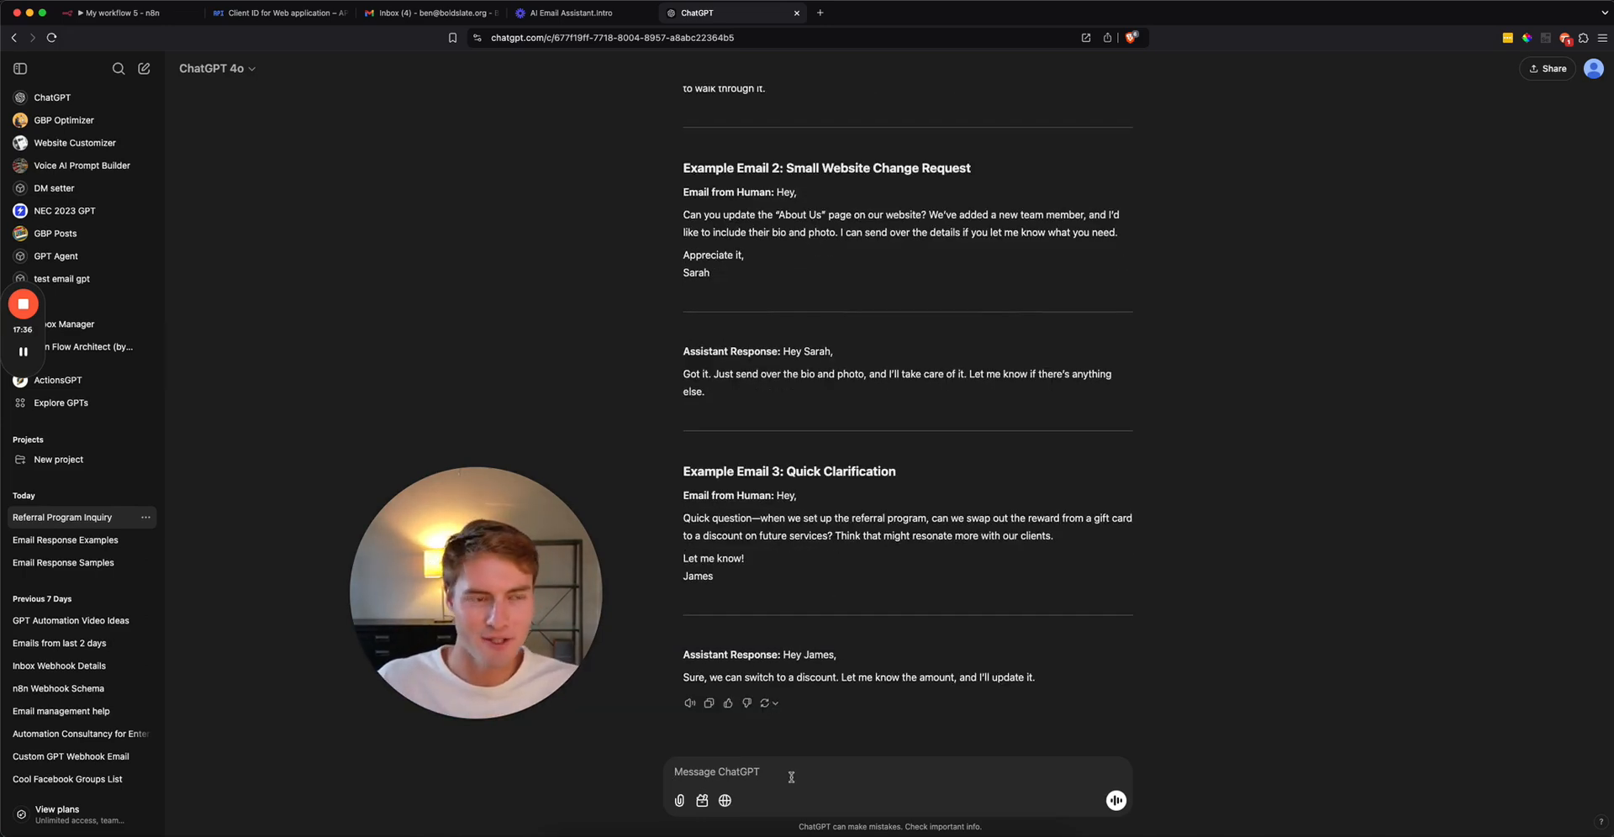
- Request a tone more middle ground between professional and casual, then review the regenerated examples
type("a bi")
key("BackSpace")
type("more middlie ground between professional and casual.")
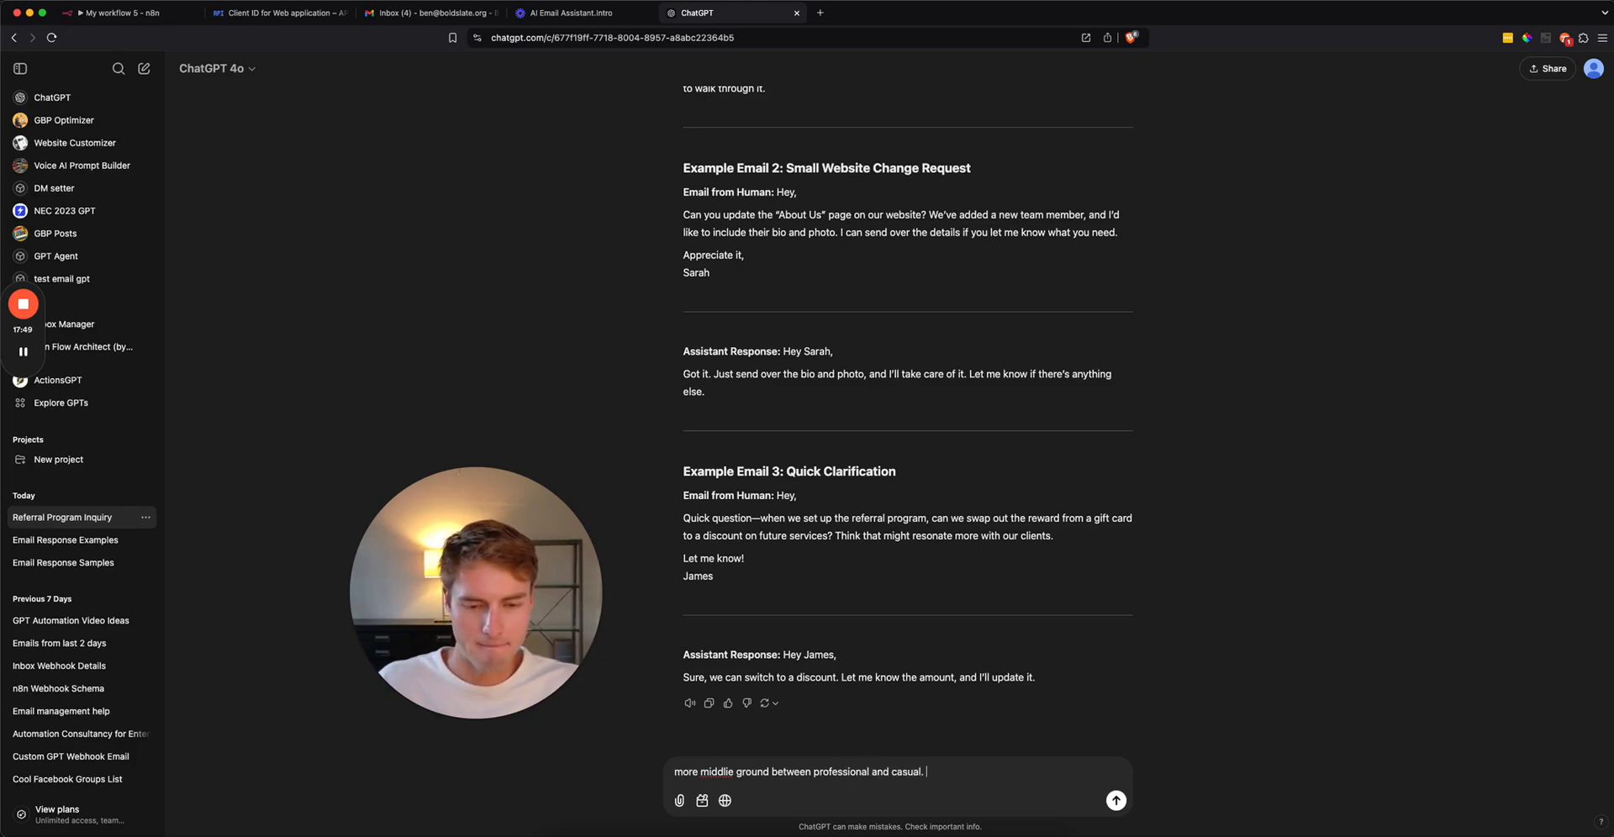
key("Return")
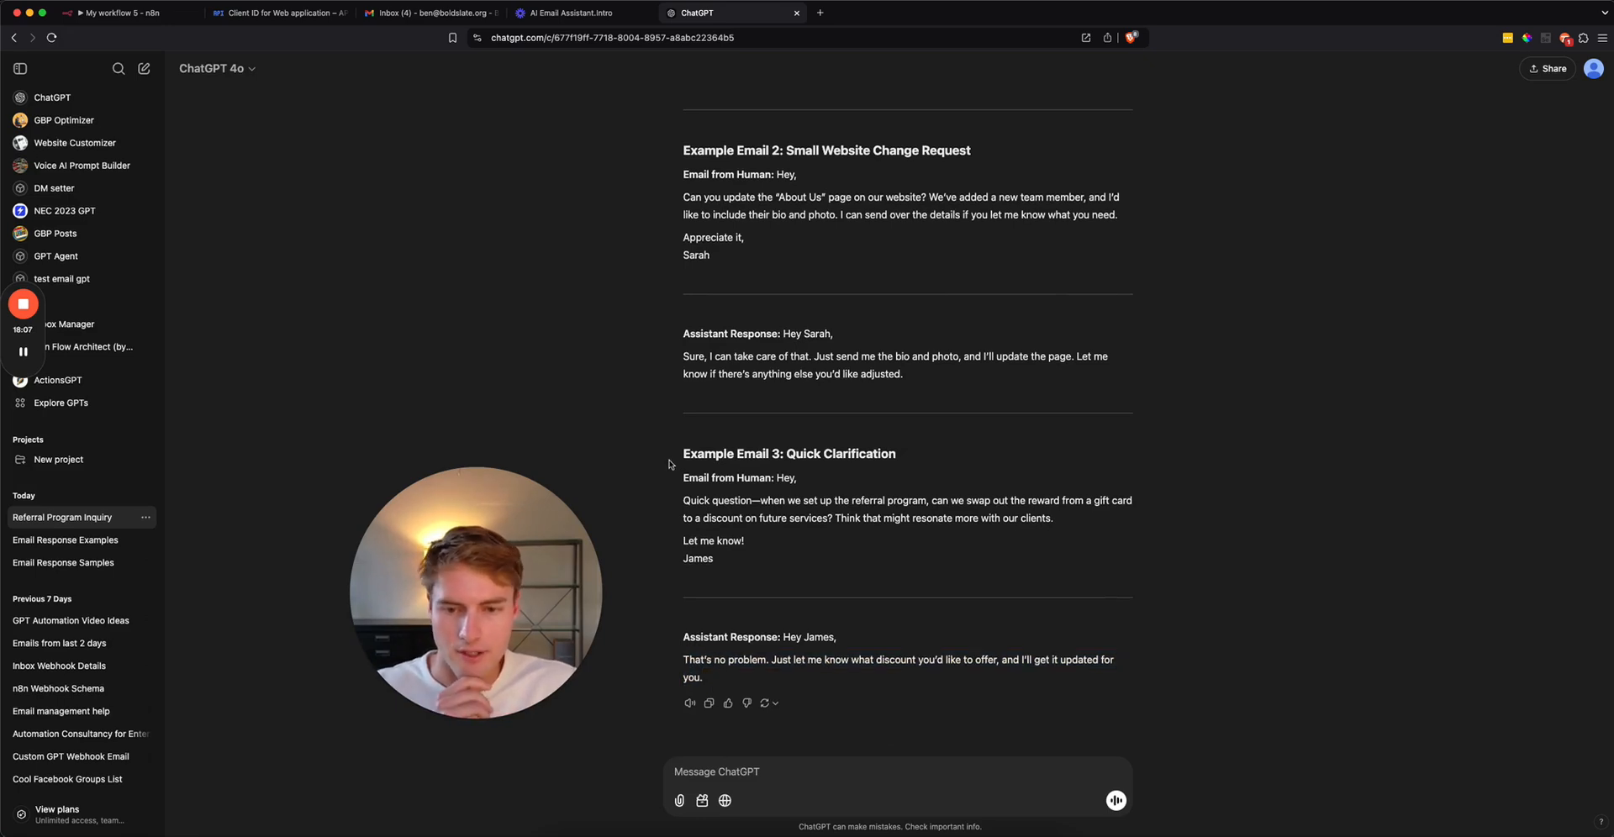
scroll(670, 464, "up", 5)
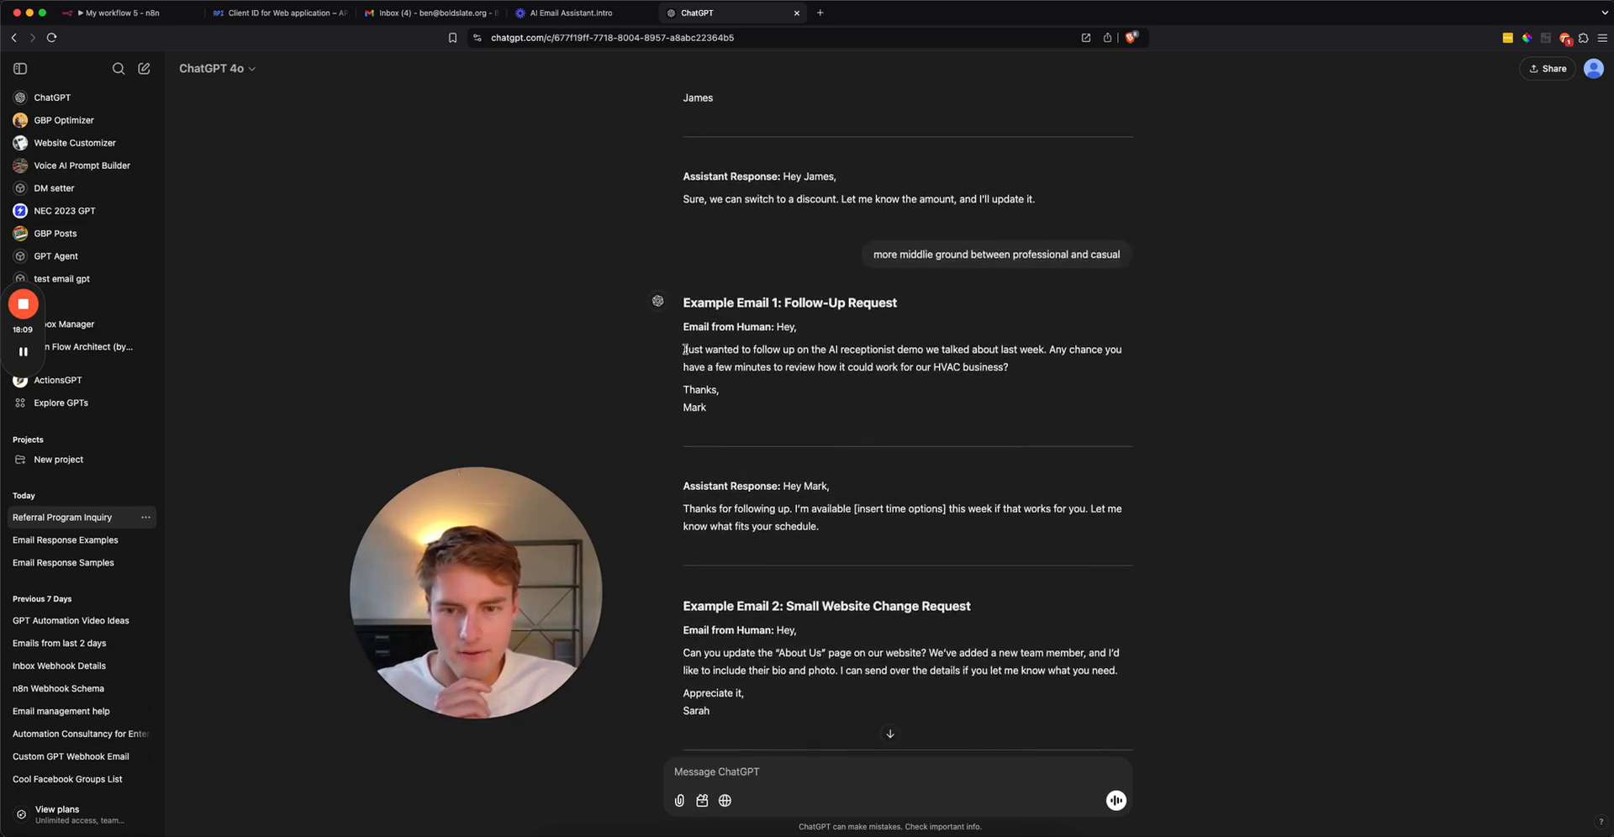
- Copy Example Email 1 into a User message and its reply into the following Assistant message
left_click(128, 18)
left_click(754, 441)
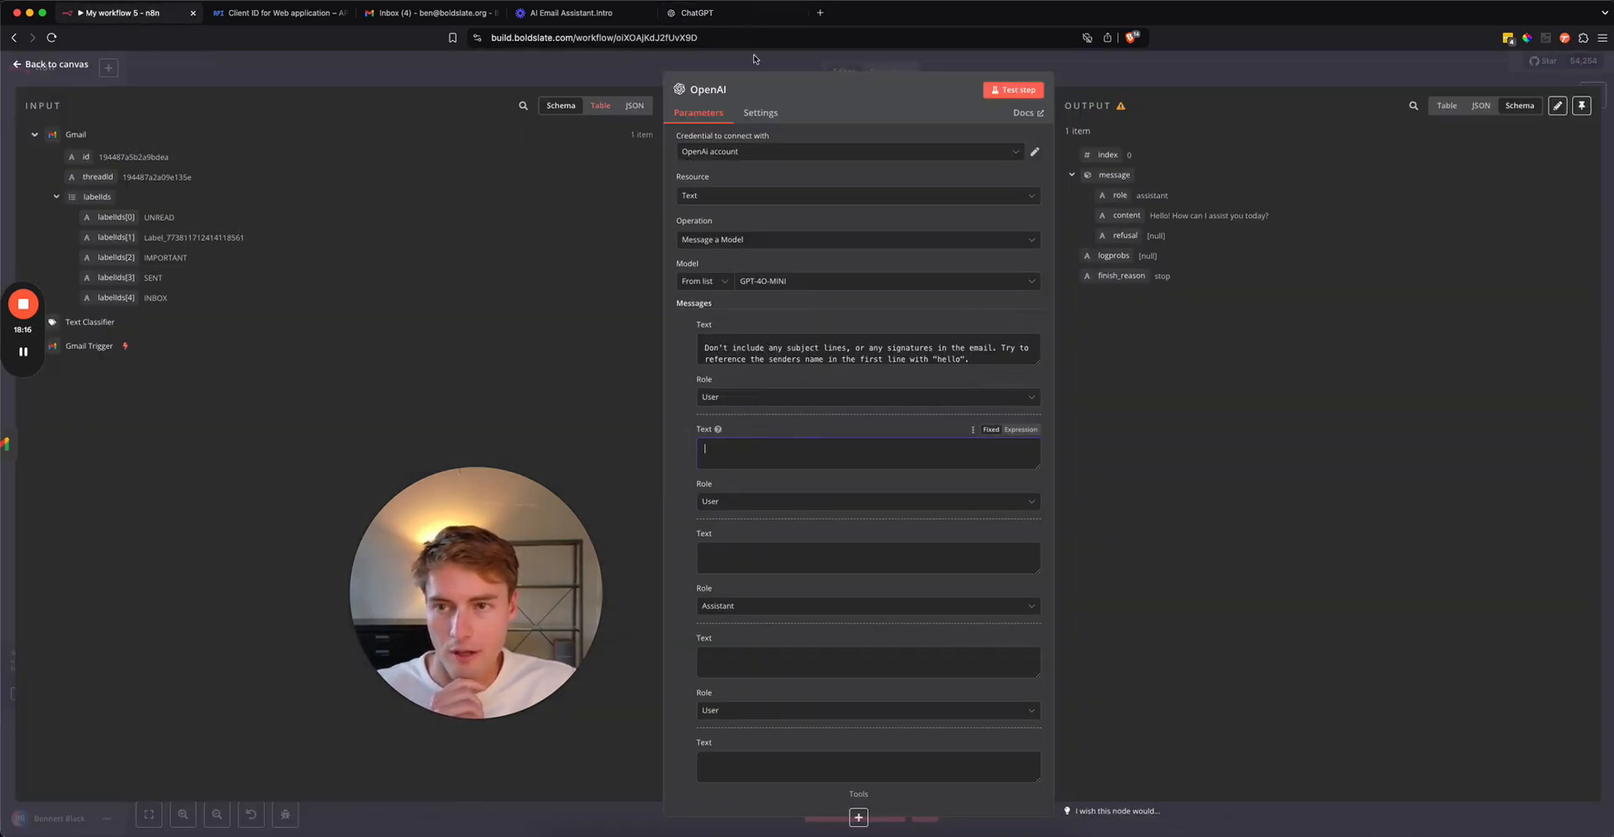
left_click(684, 22)
left_click_drag(722, 412, 773, 328)
key("super+c")
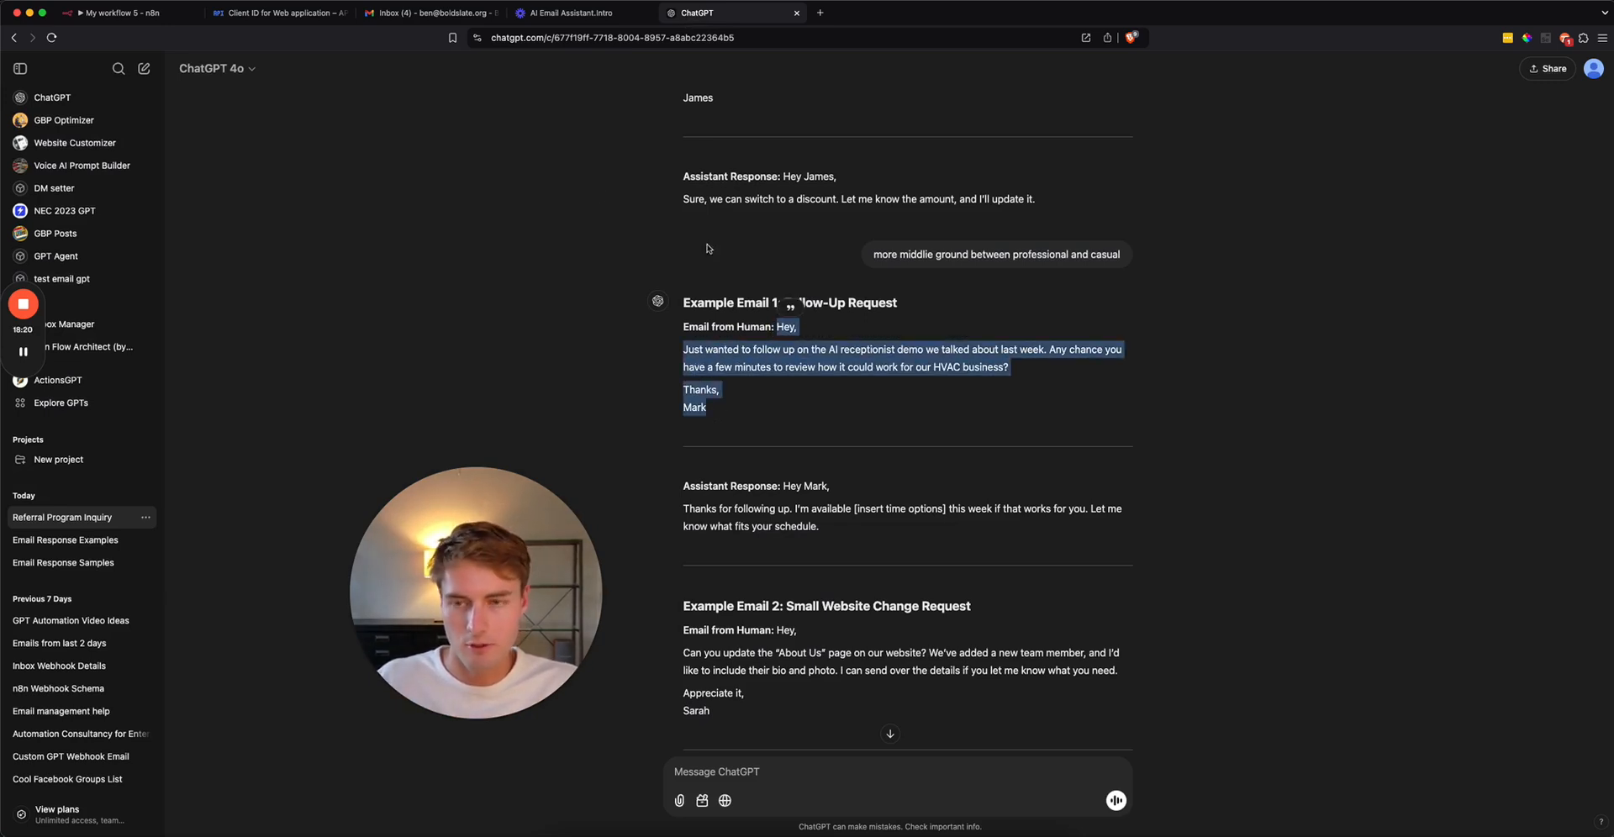
left_click(139, 21)
left_click(793, 452)
key("super+v")
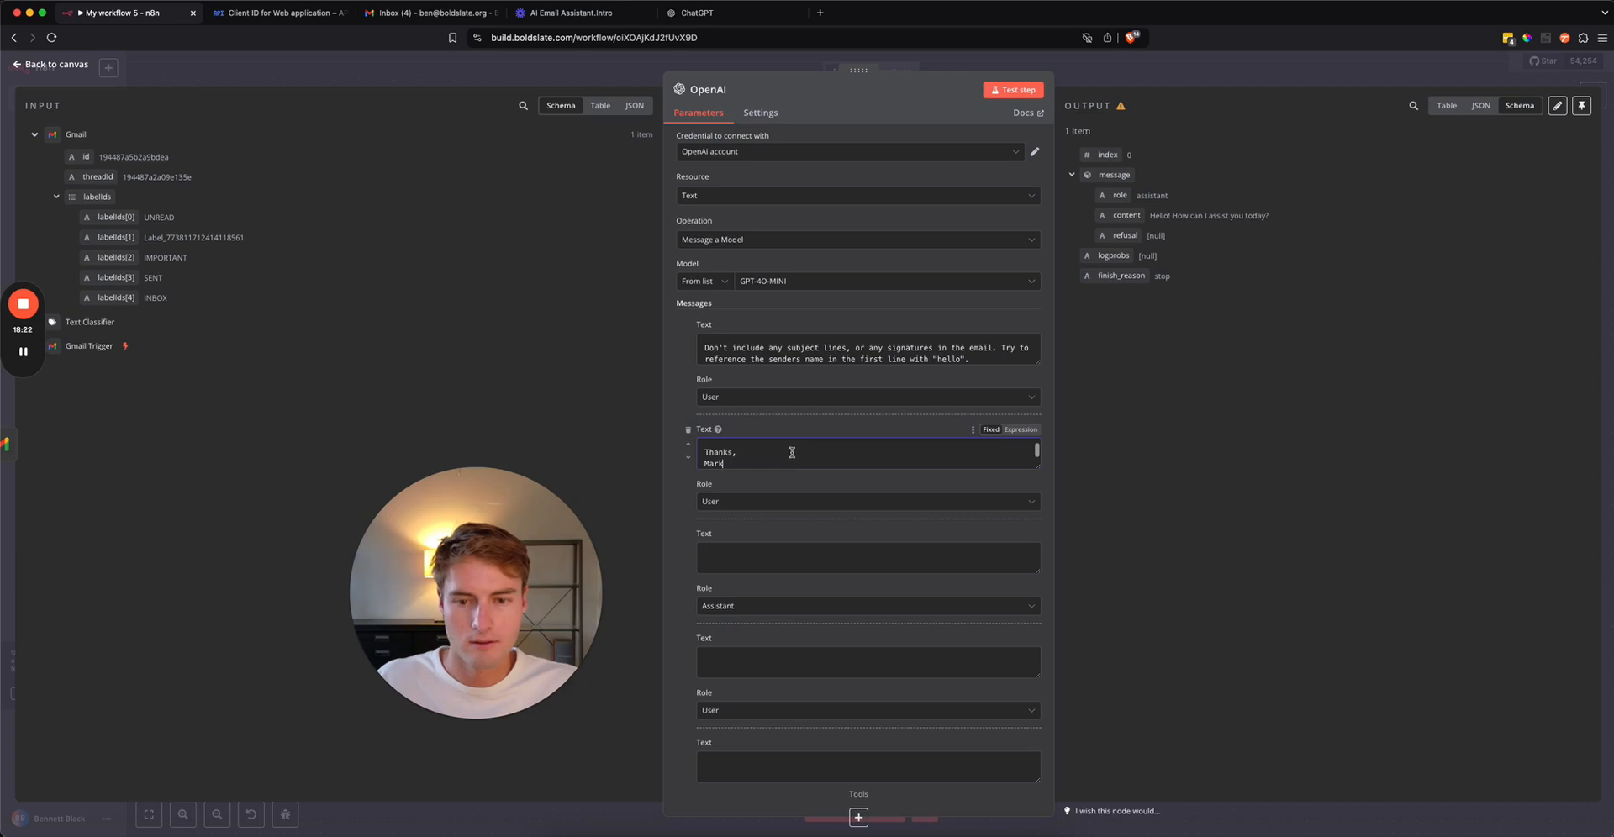
scroll(795, 453, "up", 3)
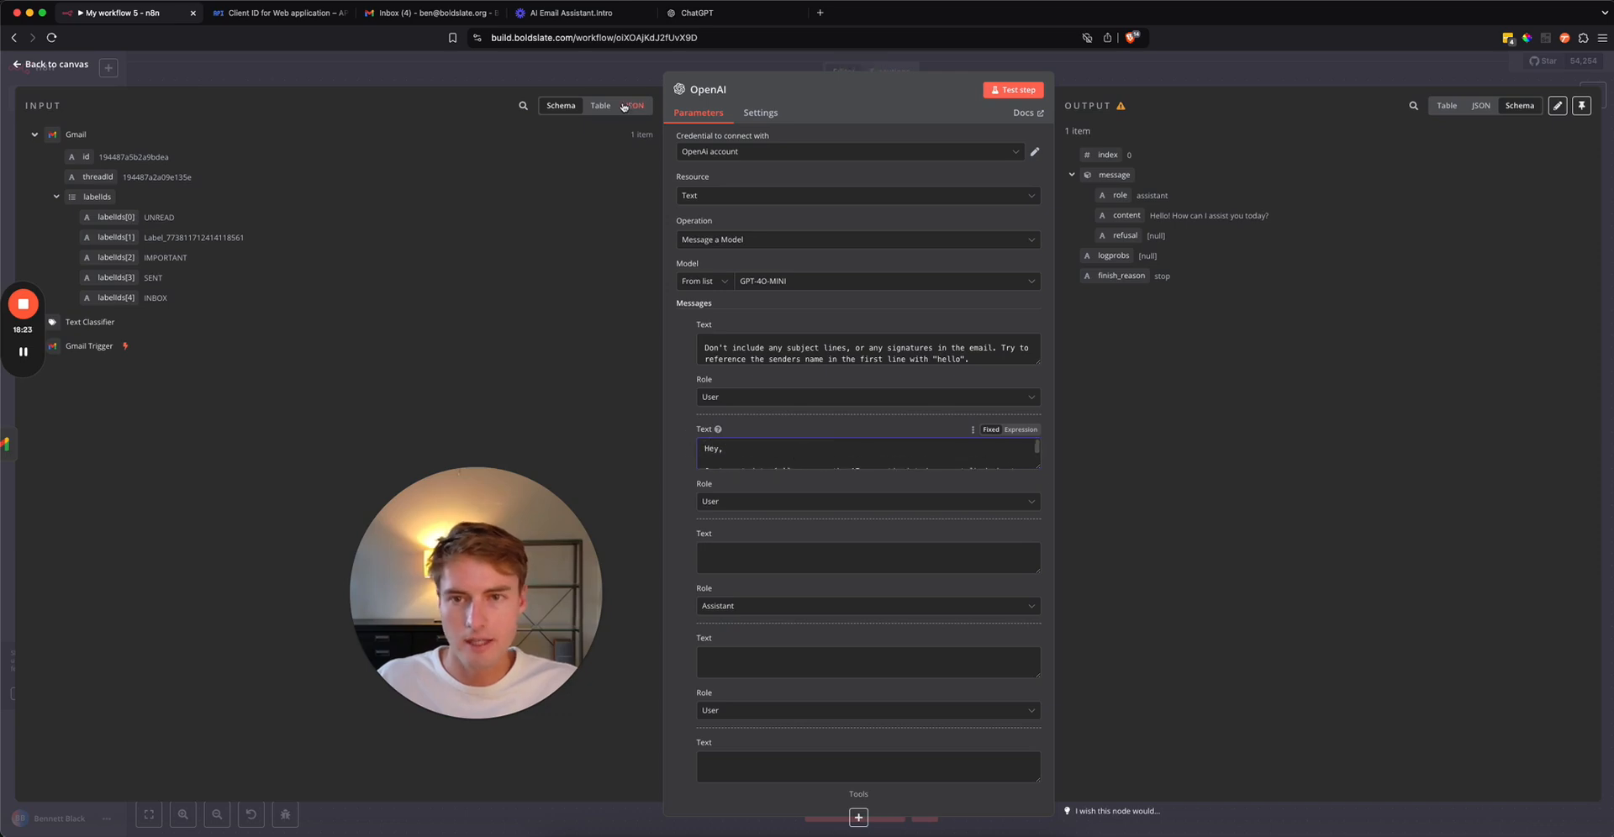
left_click(736, 551)
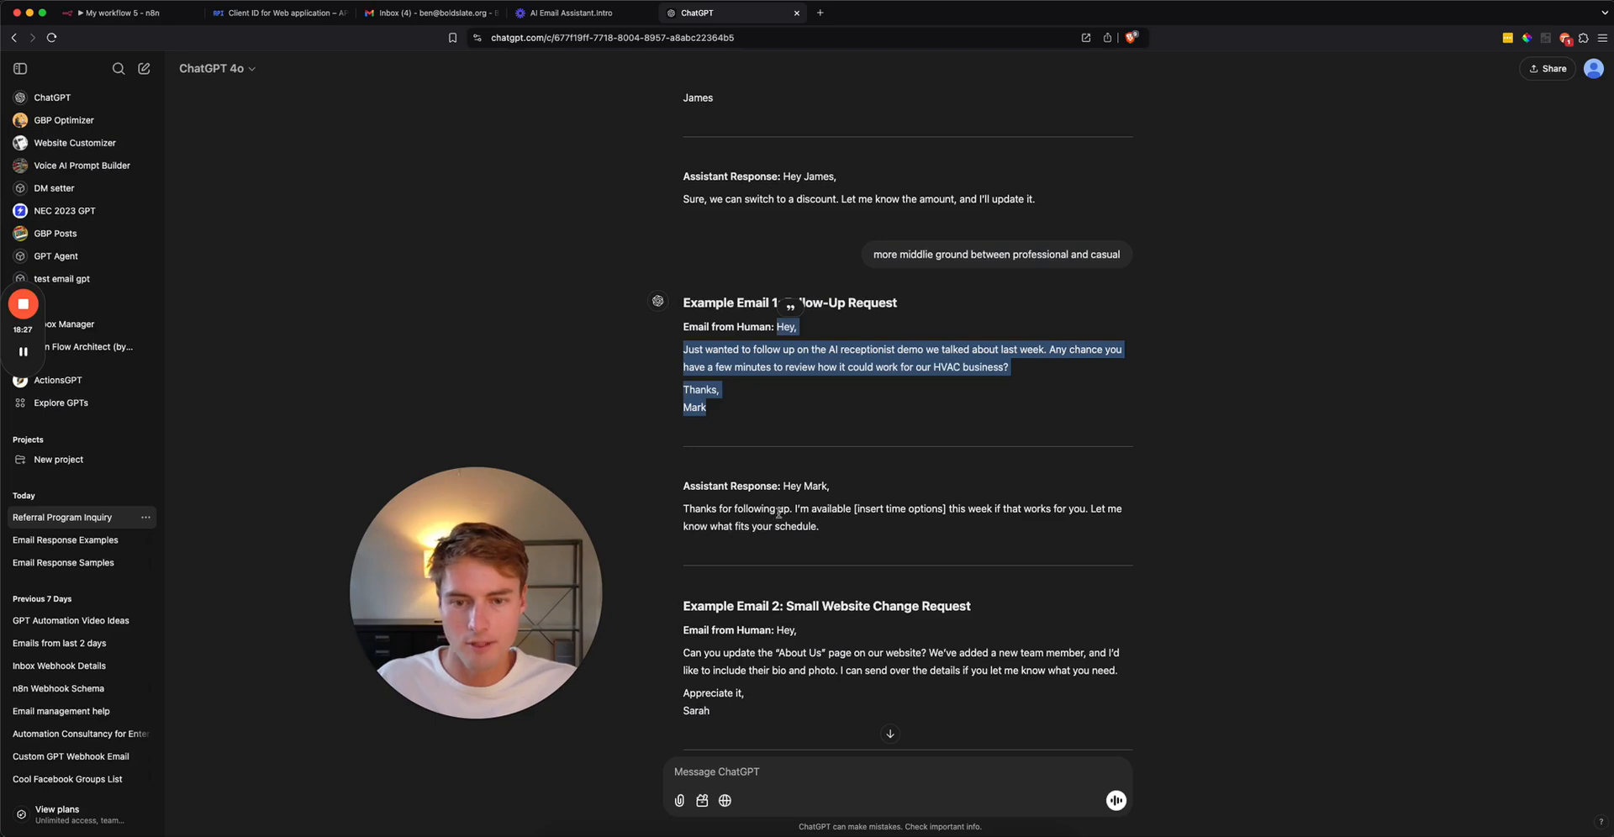
left_click_drag(823, 528, 783, 490)
key("super+c")
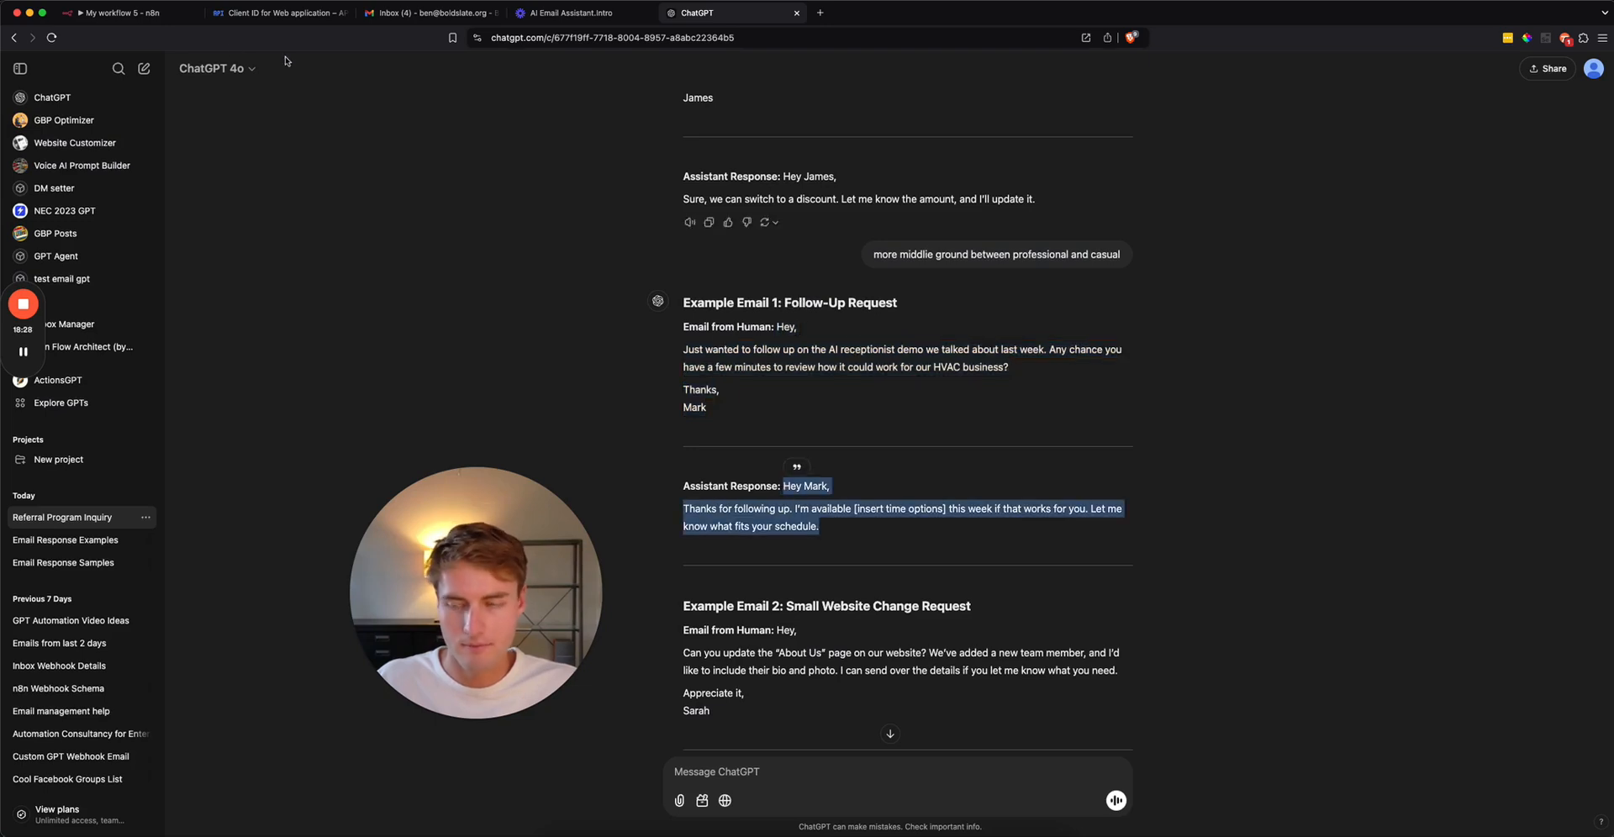
key("super+1")
key("super+v")
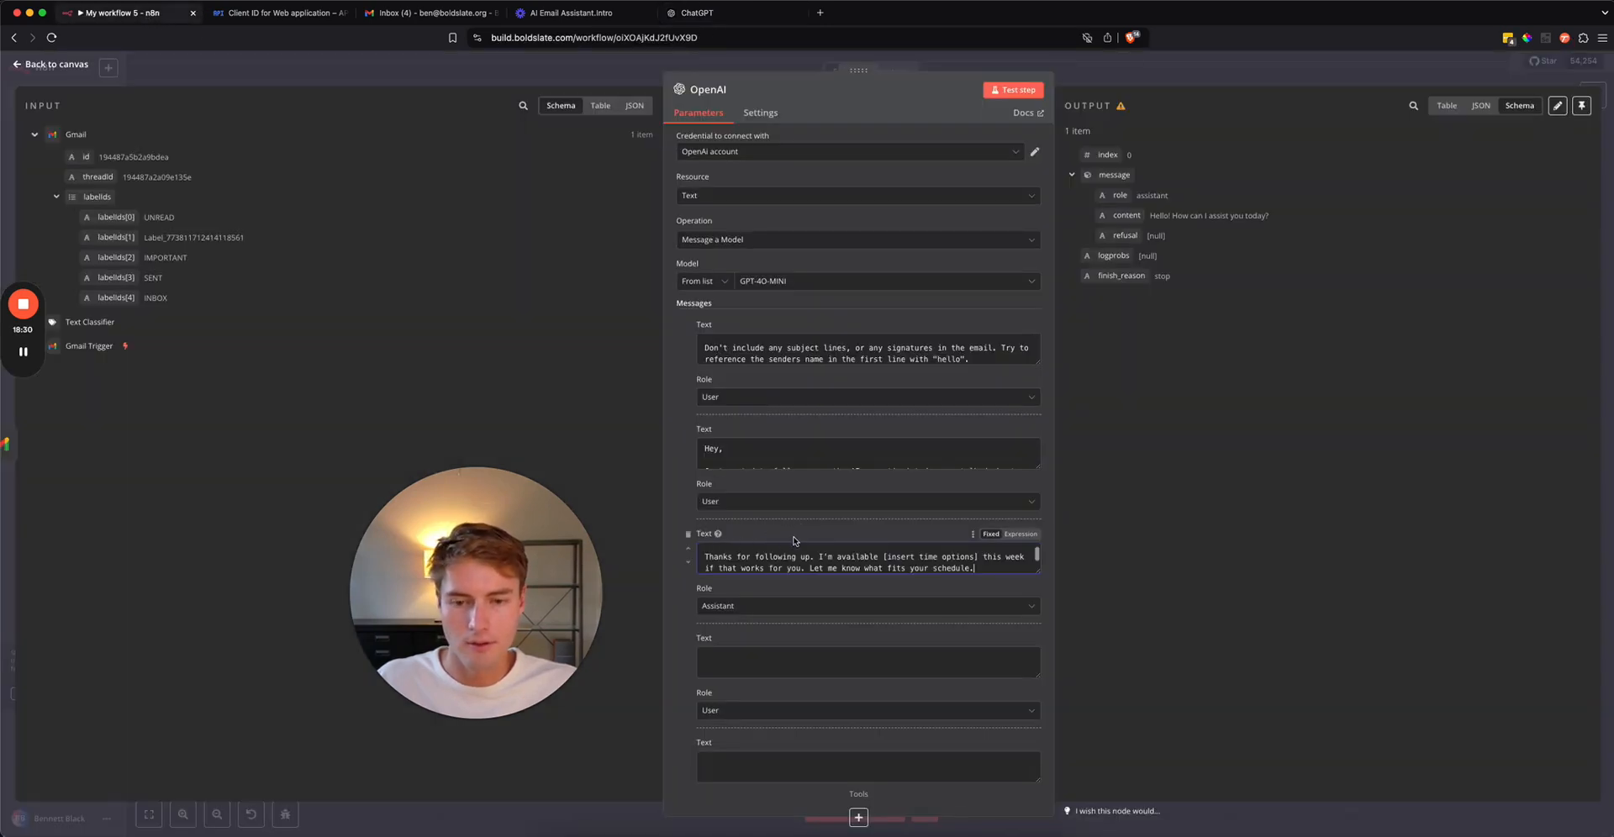
- Add Example Email 2 as a User message followed by its reply as an Assistant message
left_click(714, 14)
scroll(841, 478, "down", 2)
left_click_drag(747, 536, 775, 450)
left_click(118, 13)
scroll(866, 420, "down", 3)
key("super+v")
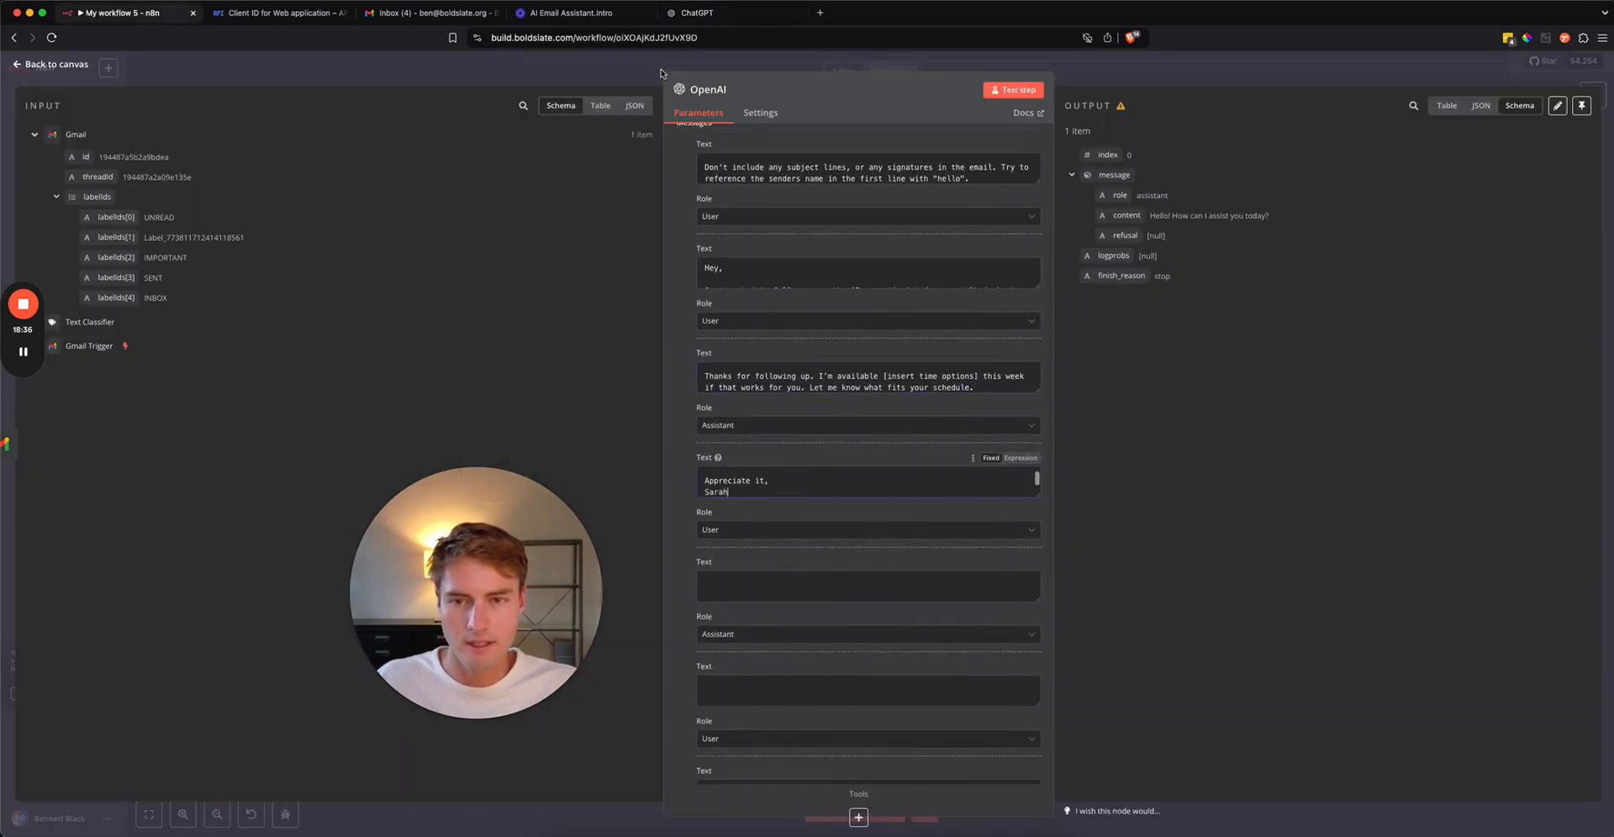
left_click(700, 16)
scroll(931, 526, "down", 2)
left_click(118, 13)
left_click(757, 580)
key("super+v")
scroll(815, 543, "down", 1)
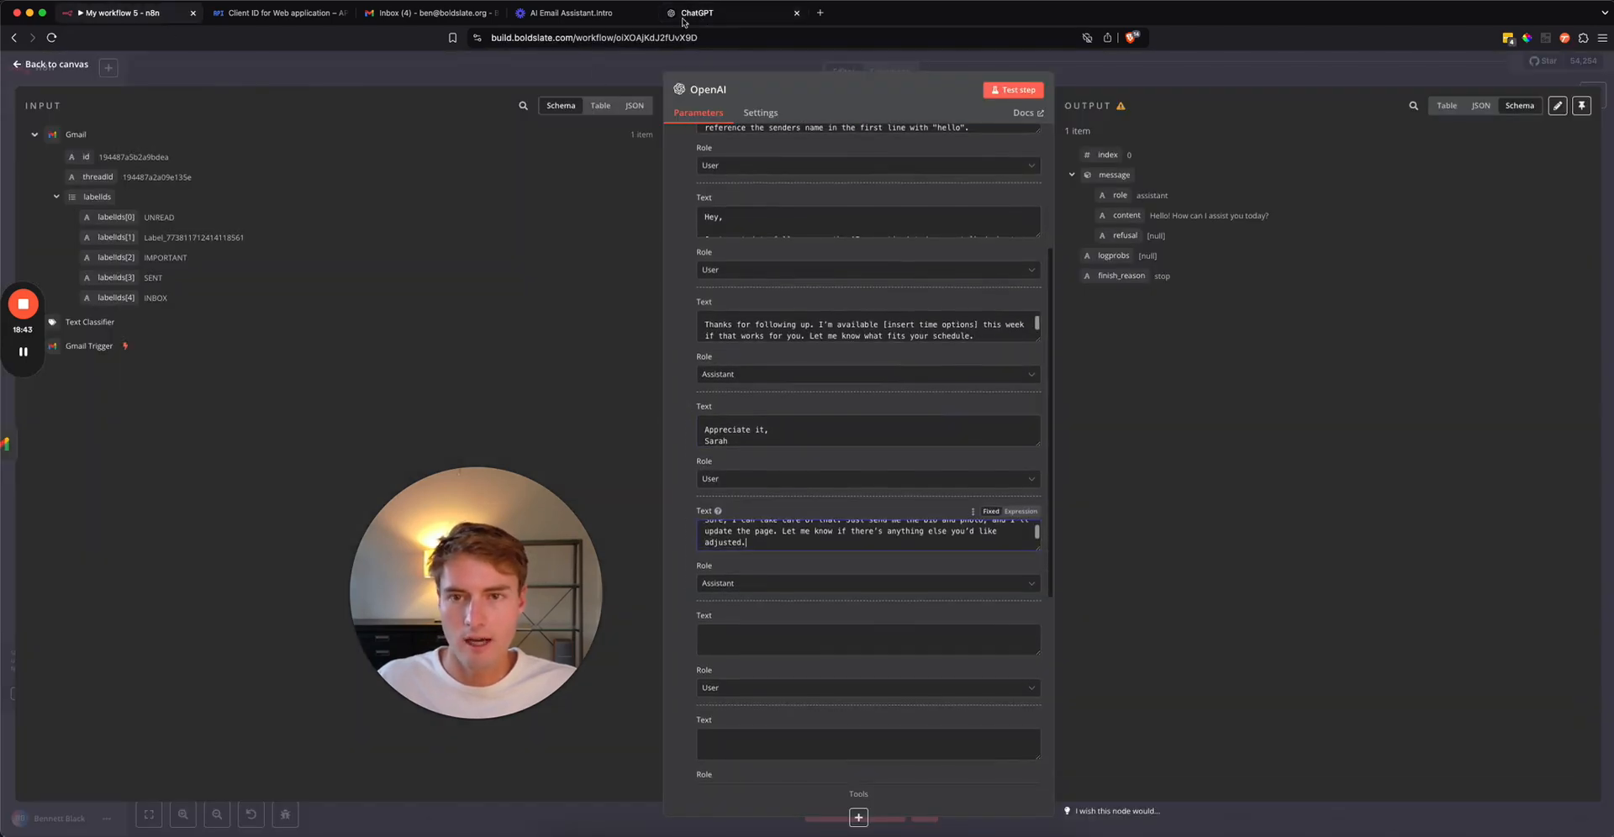
- Add Example Email 3 as a User message and its reply as an Assistant message
left_click(701, 13)
scroll(718, 563, "down", 2)
left_click_drag(715, 561, 776, 479)
left_click(117, 13)
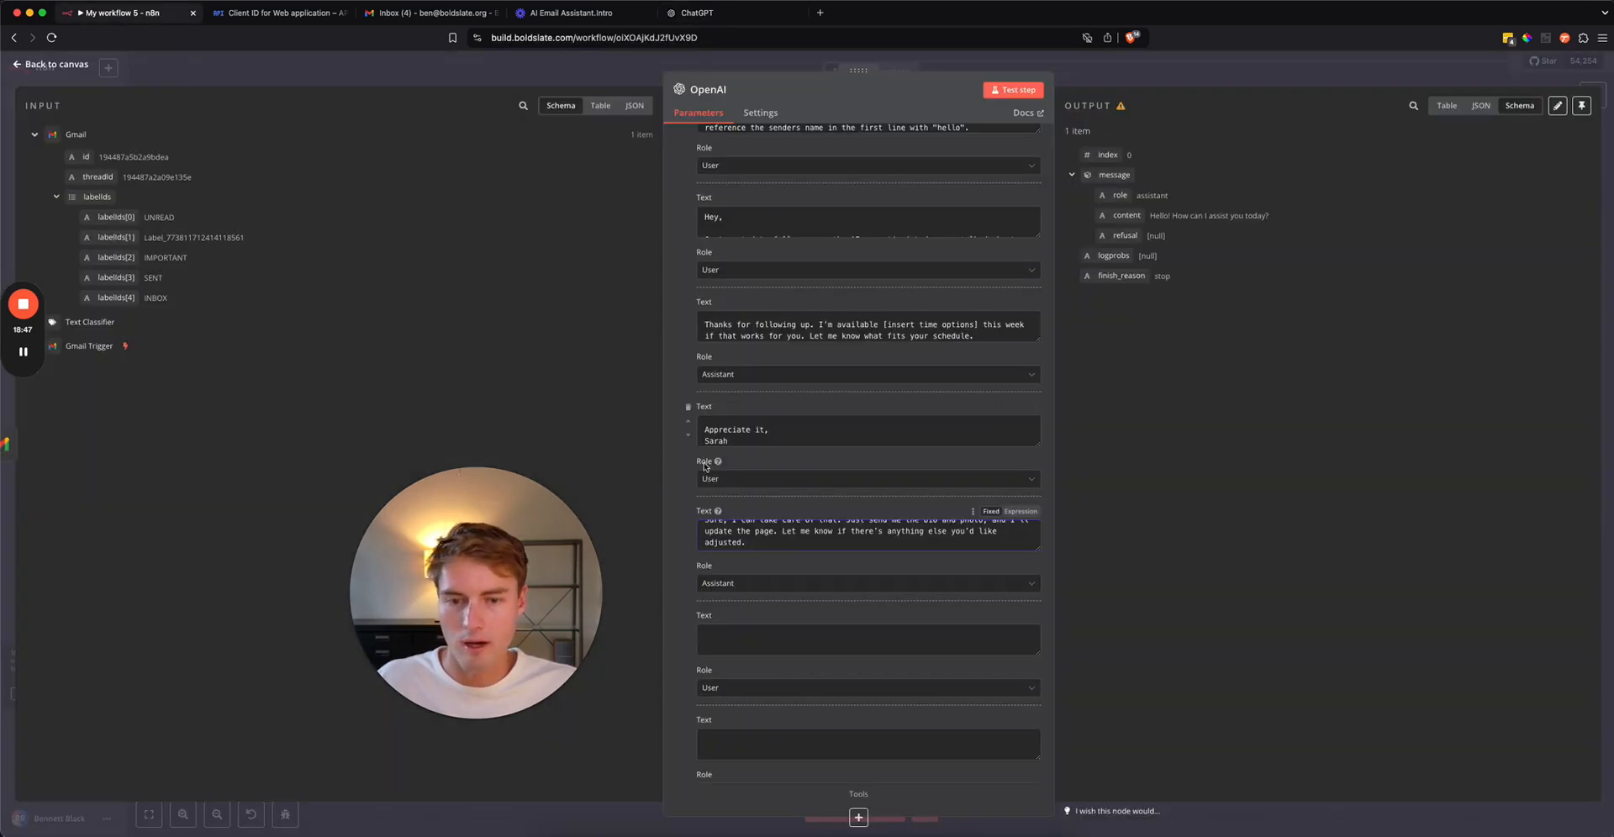
scroll(865, 454, "down", 3)
left_click(742, 461)
key("super+v")
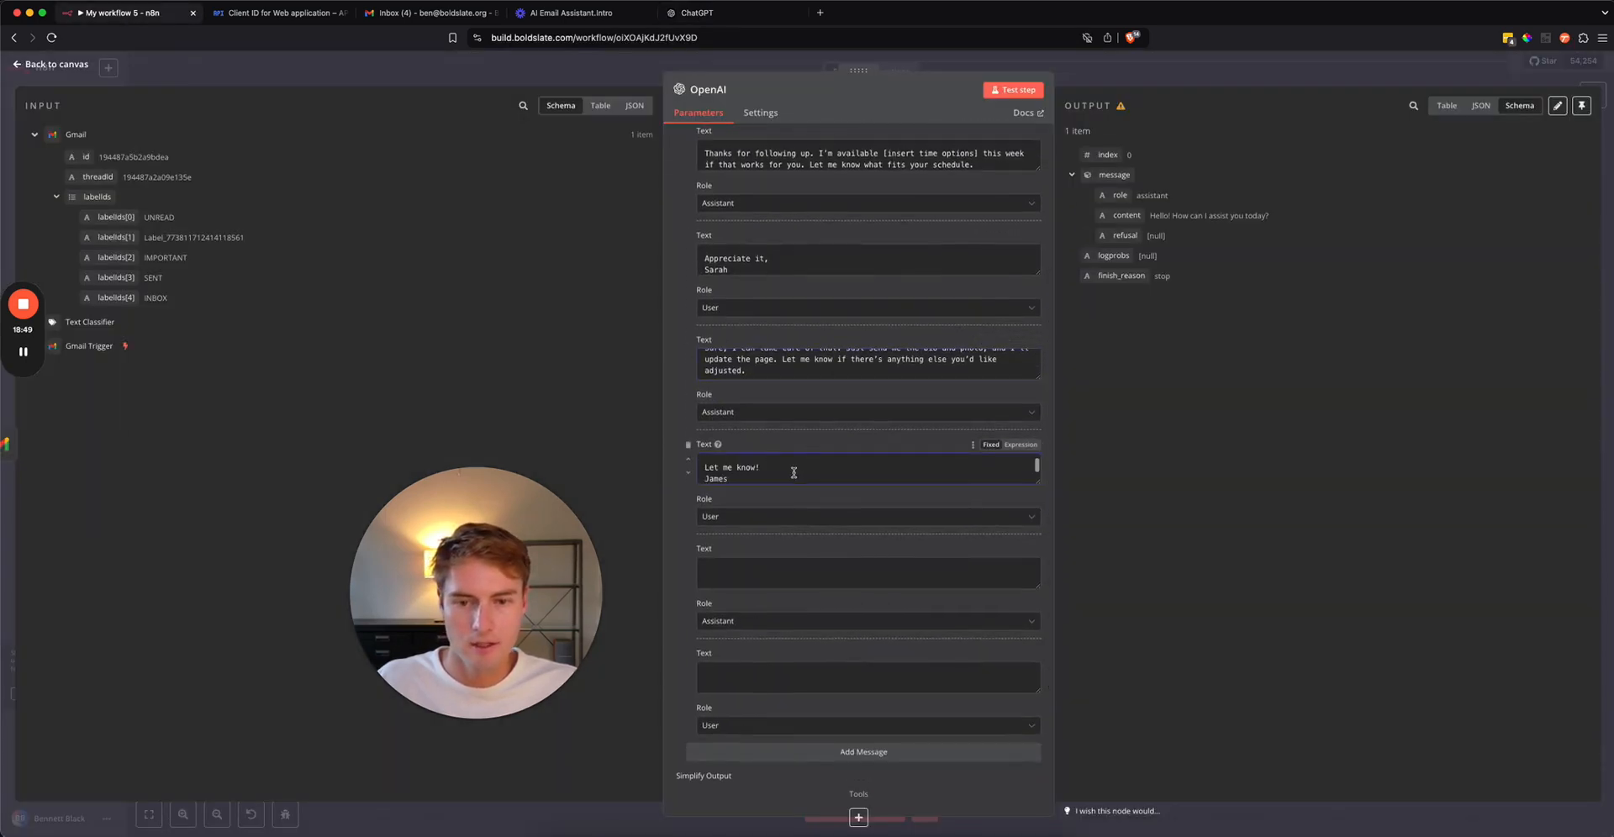
left_click(720, 21)
left_click_drag(706, 678, 786, 636)
key("super+c")
left_click(114, 12)
left_click(812, 580)
key("super+v")
scroll(812, 557, "down", 2)
scroll(779, 637, "down", 2)
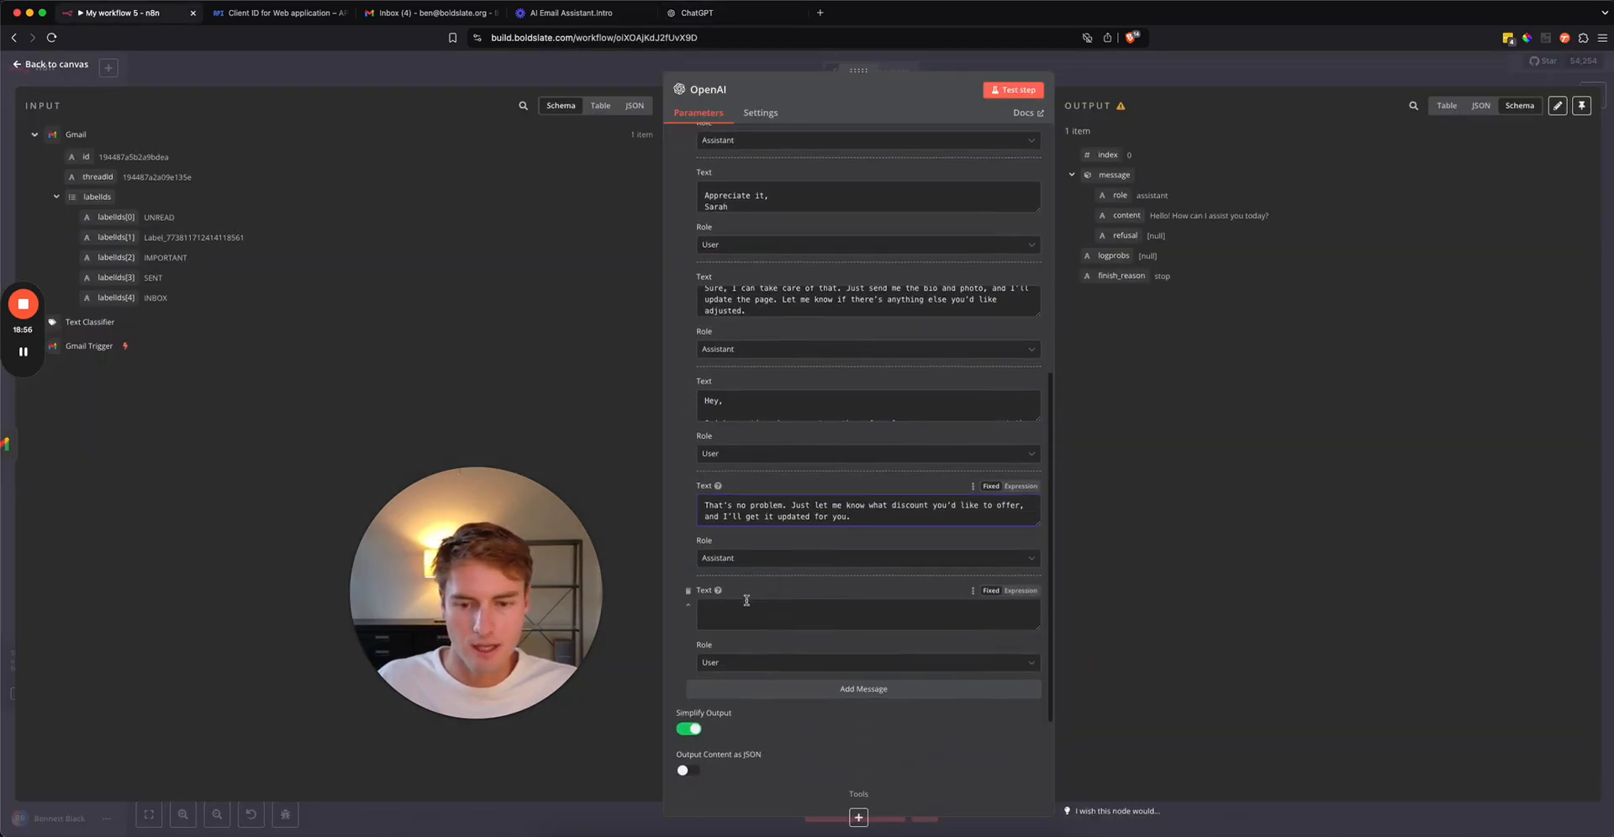
left_click(797, 616)
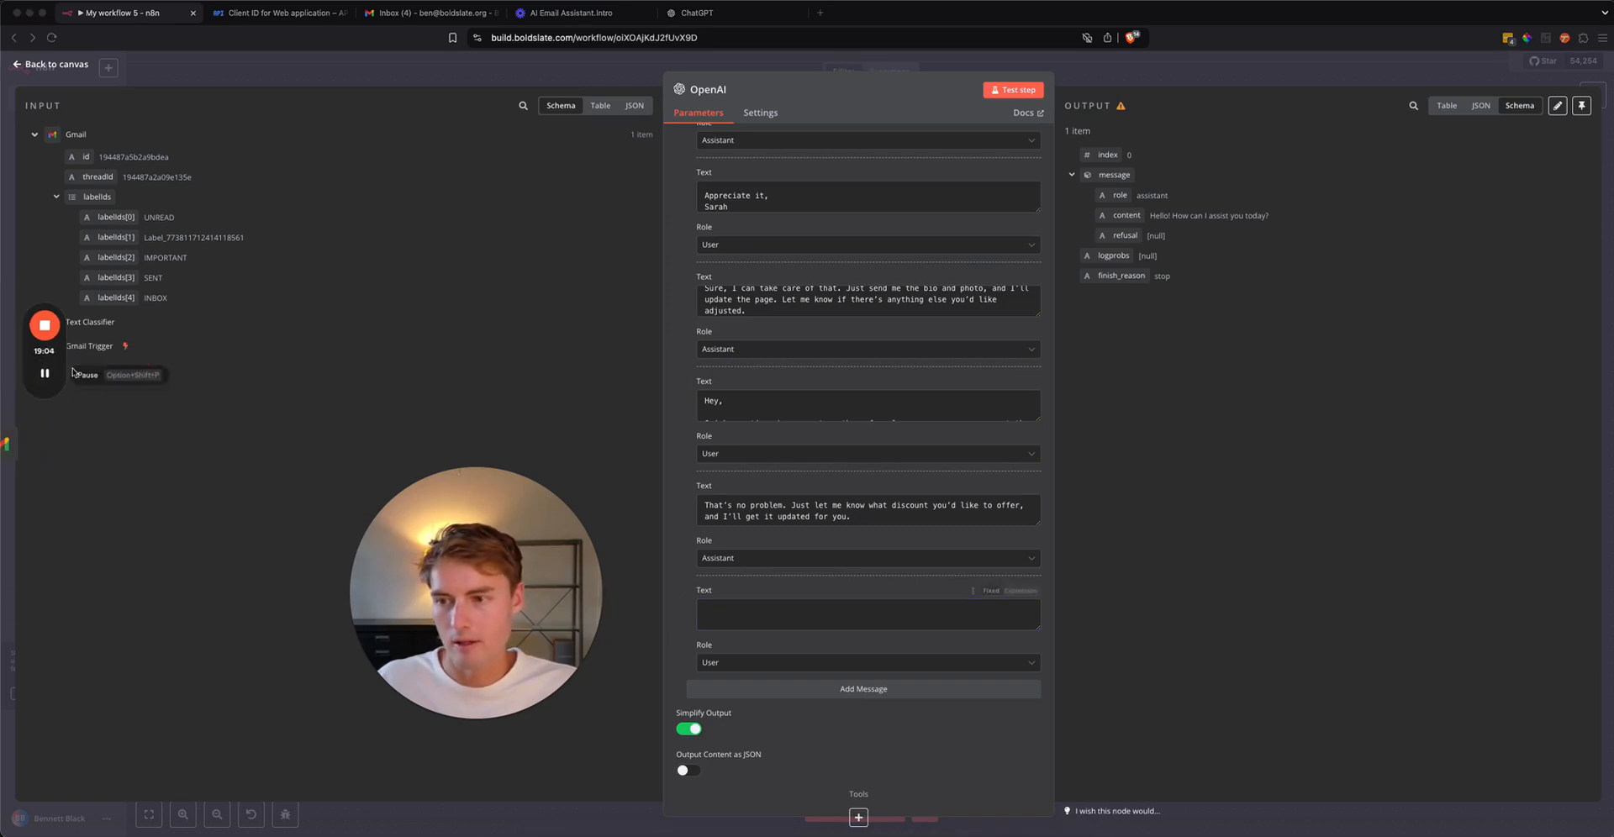
- Drag the Gmail Trigger's headers.from, headers.subject and text fields into the final message, one per line
left_click_drag(26, 343, 69, 502)
left_click(33, 346)
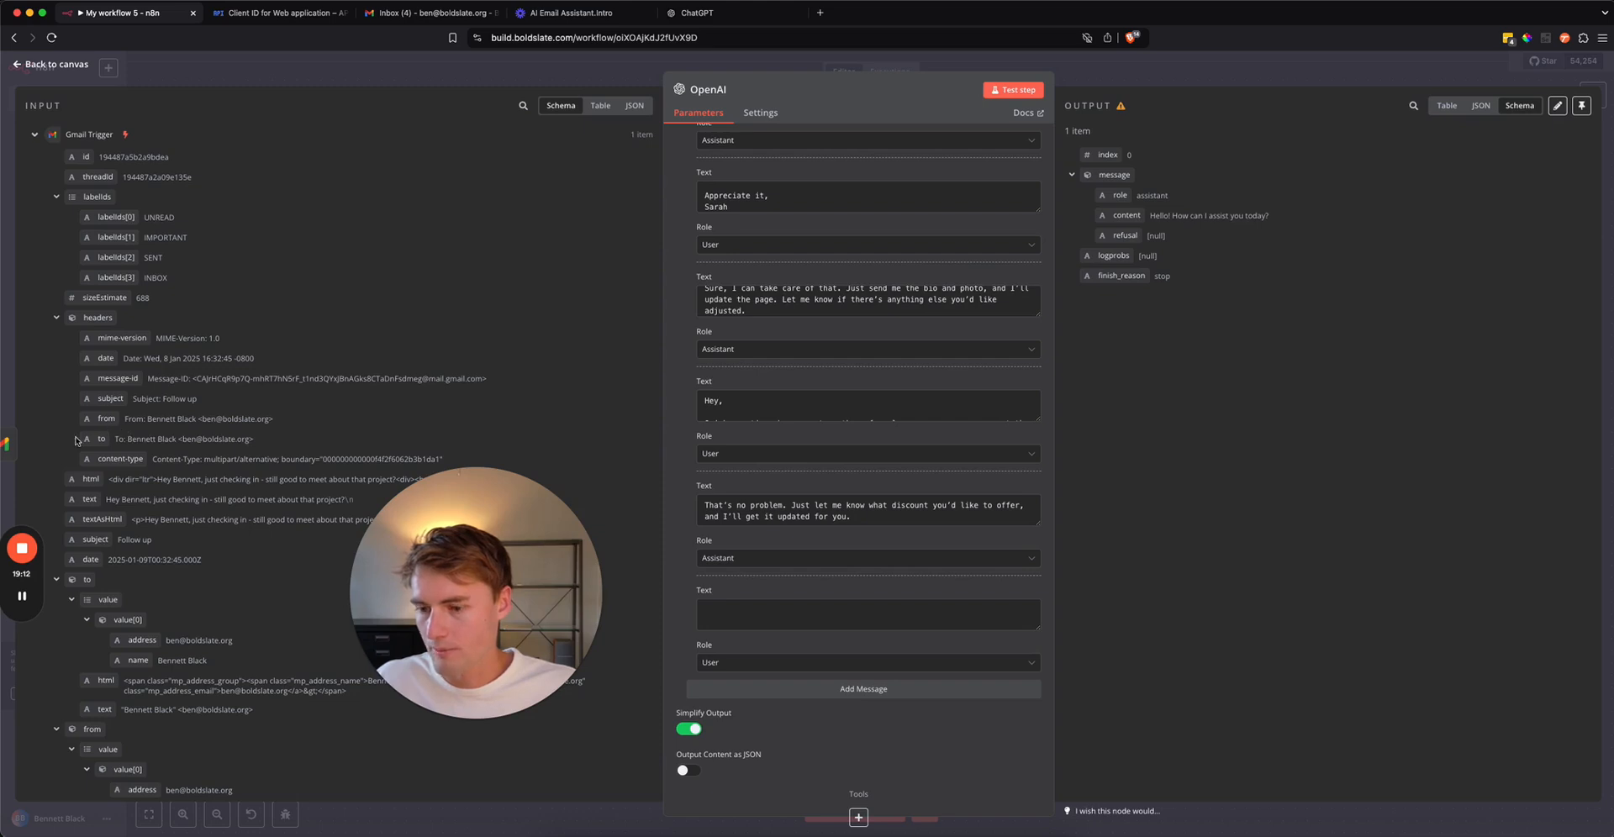
scroll(84, 471, "down", 3)
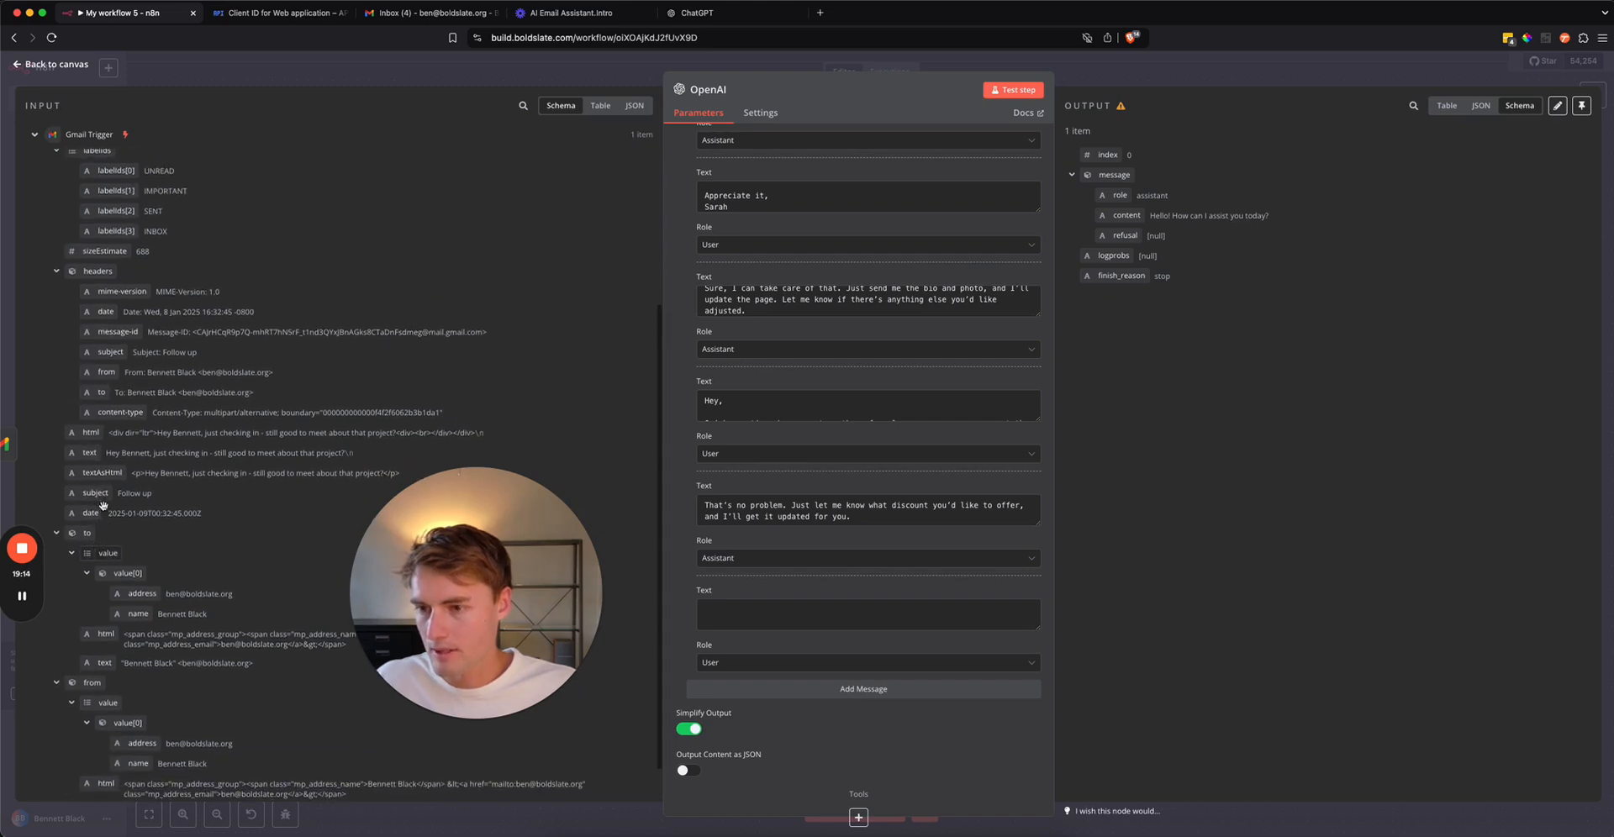
scroll(108, 395, "up", 1)
left_click_drag(106, 383, 777, 611)
left_click(952, 613)
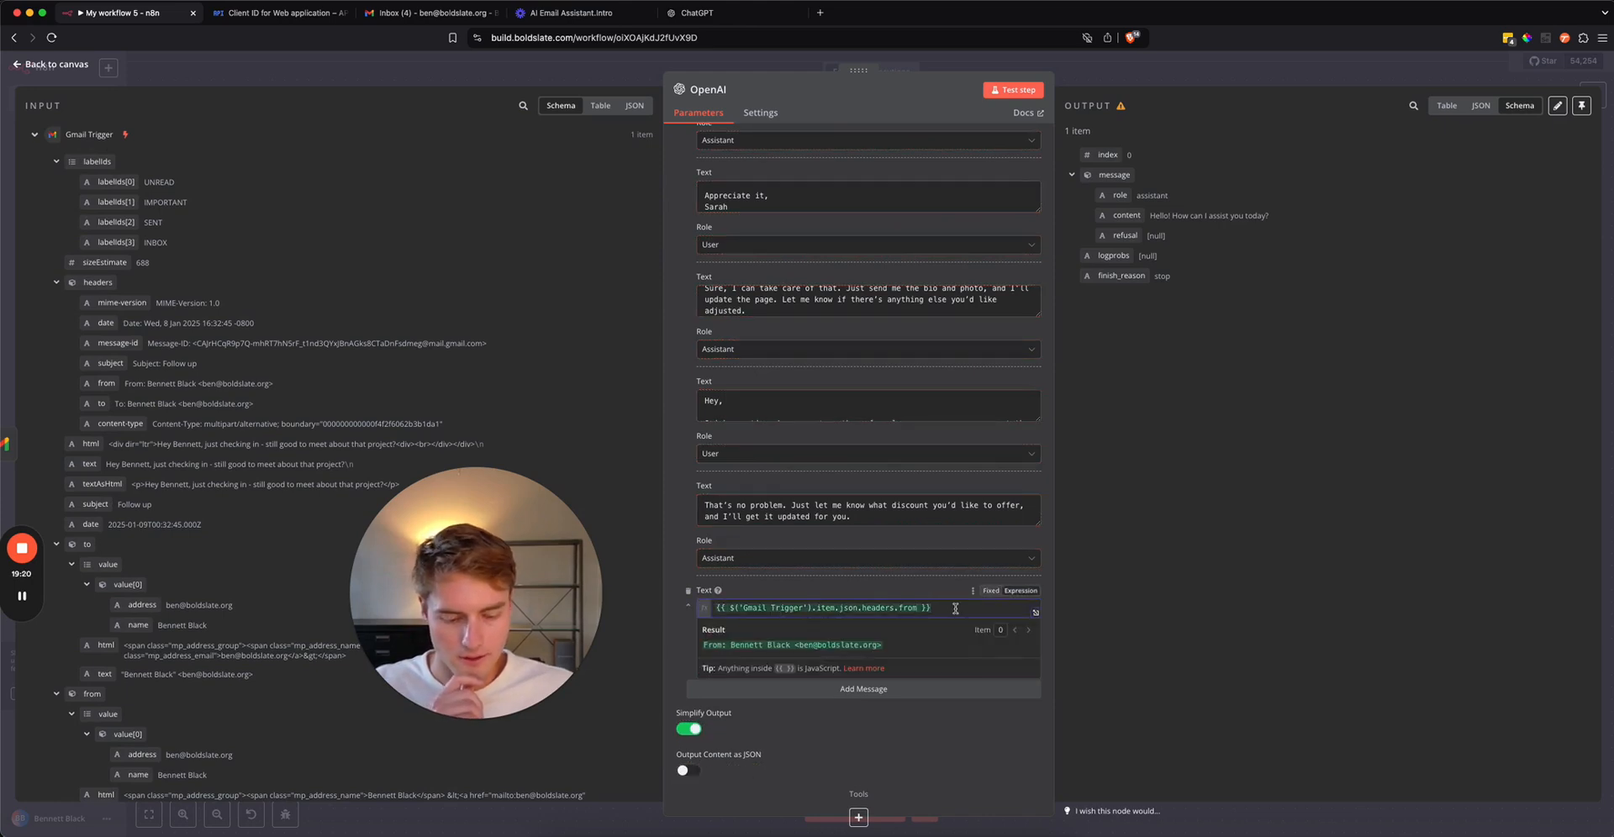
key("Return")
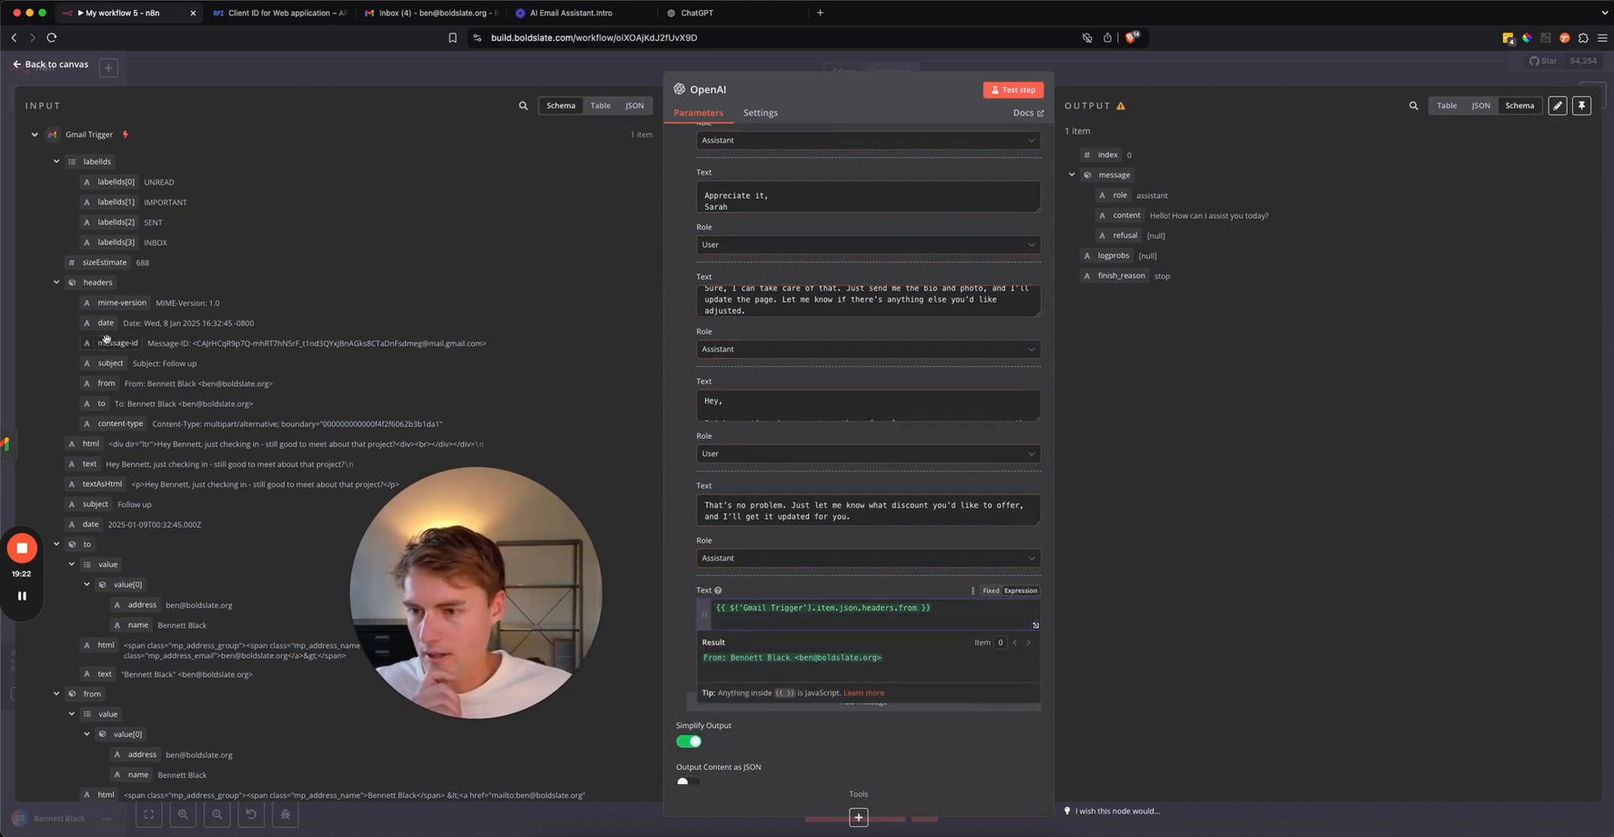
left_click_drag(109, 364, 750, 623)
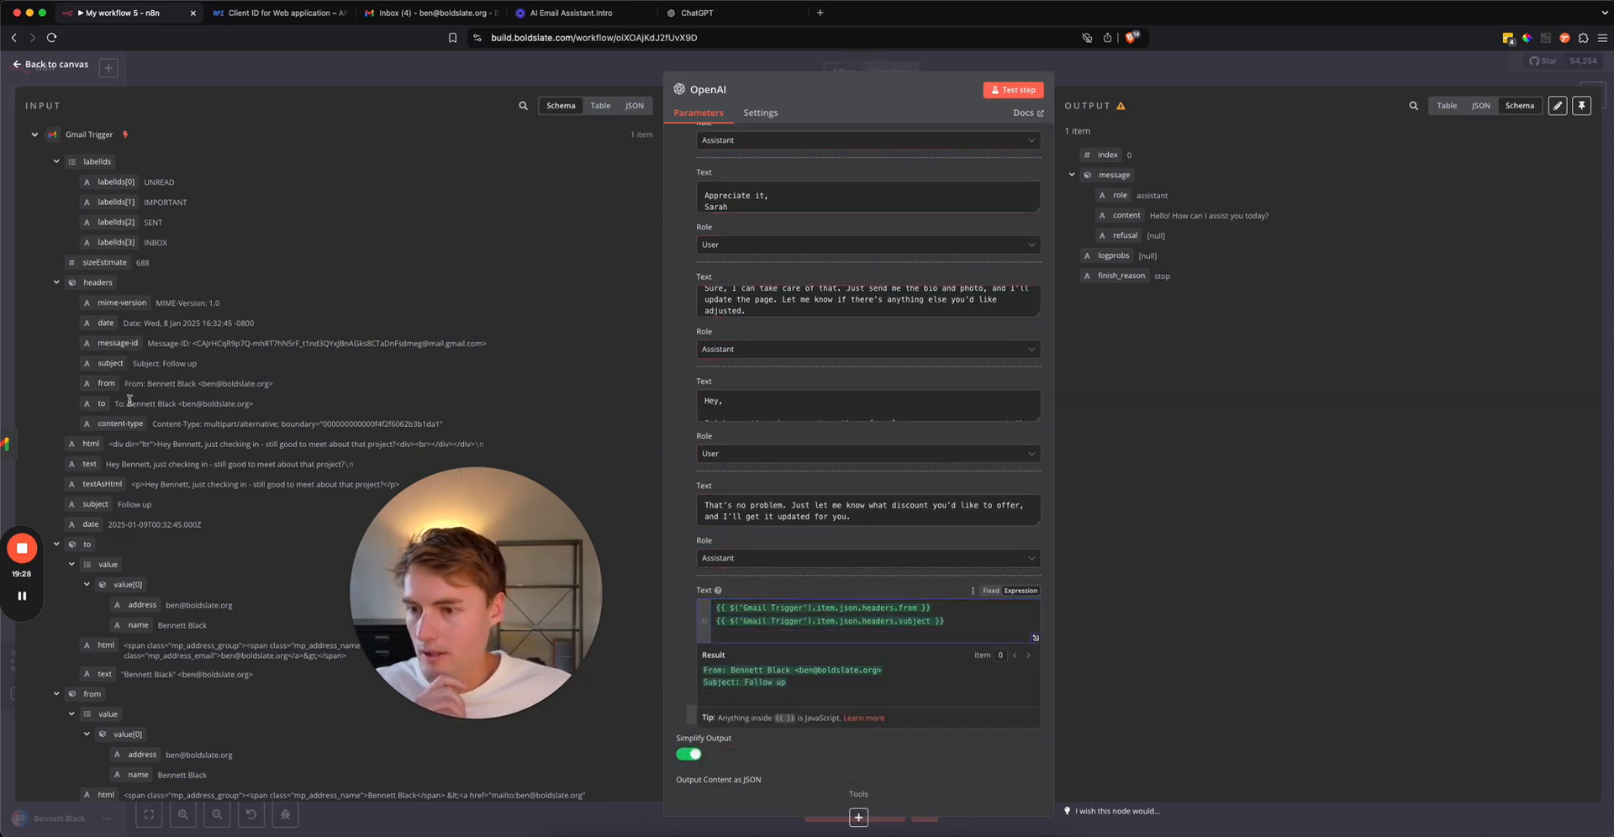
scroll(139, 589, "down", 2)
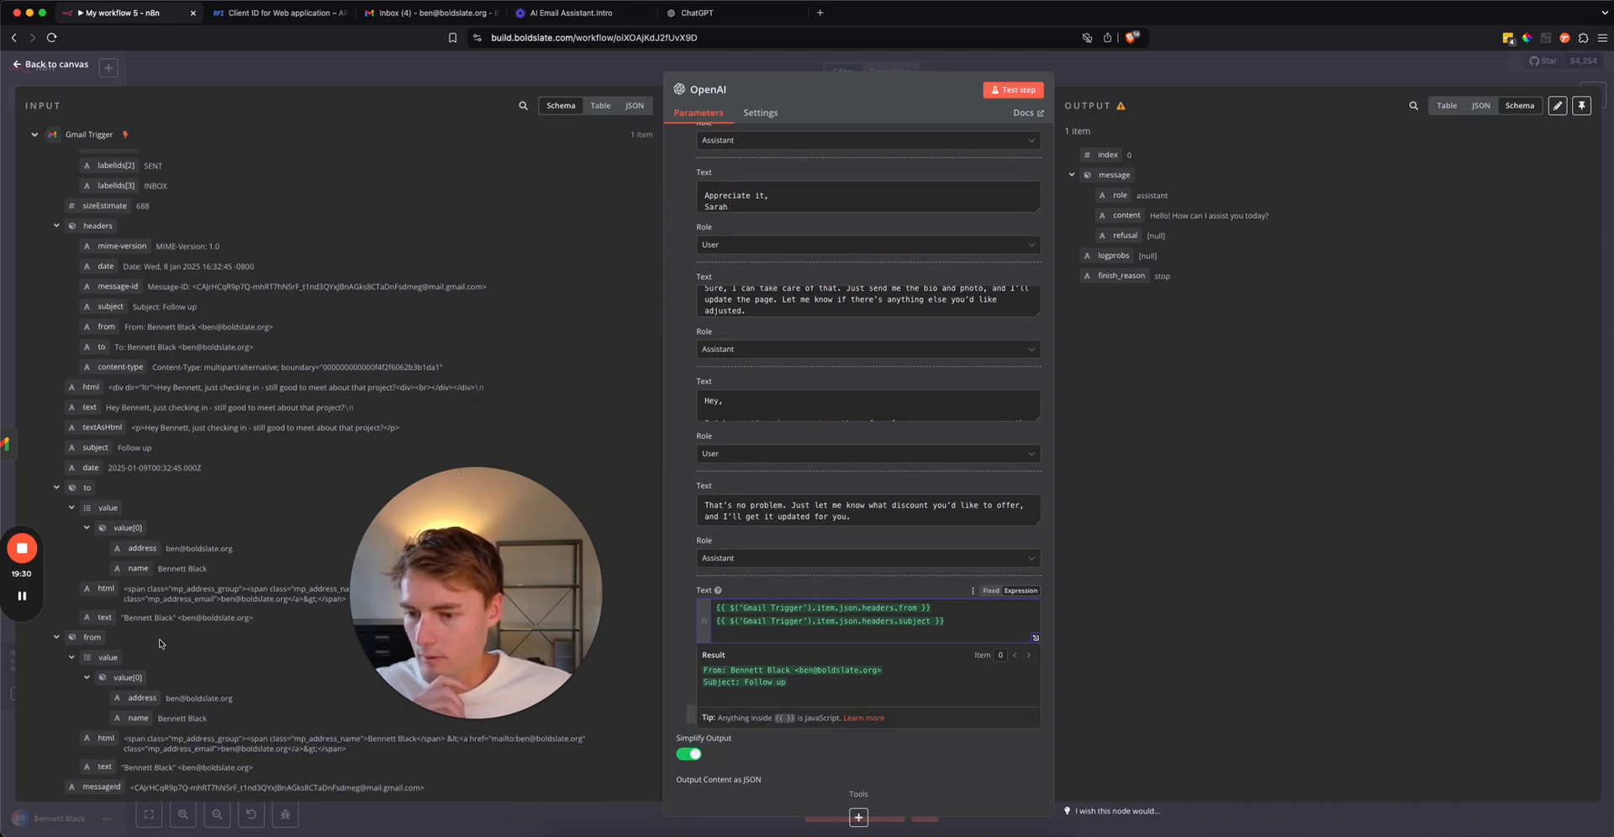
scroll(159, 637, "up", 4)
left_click_drag(105, 522, 807, 641)
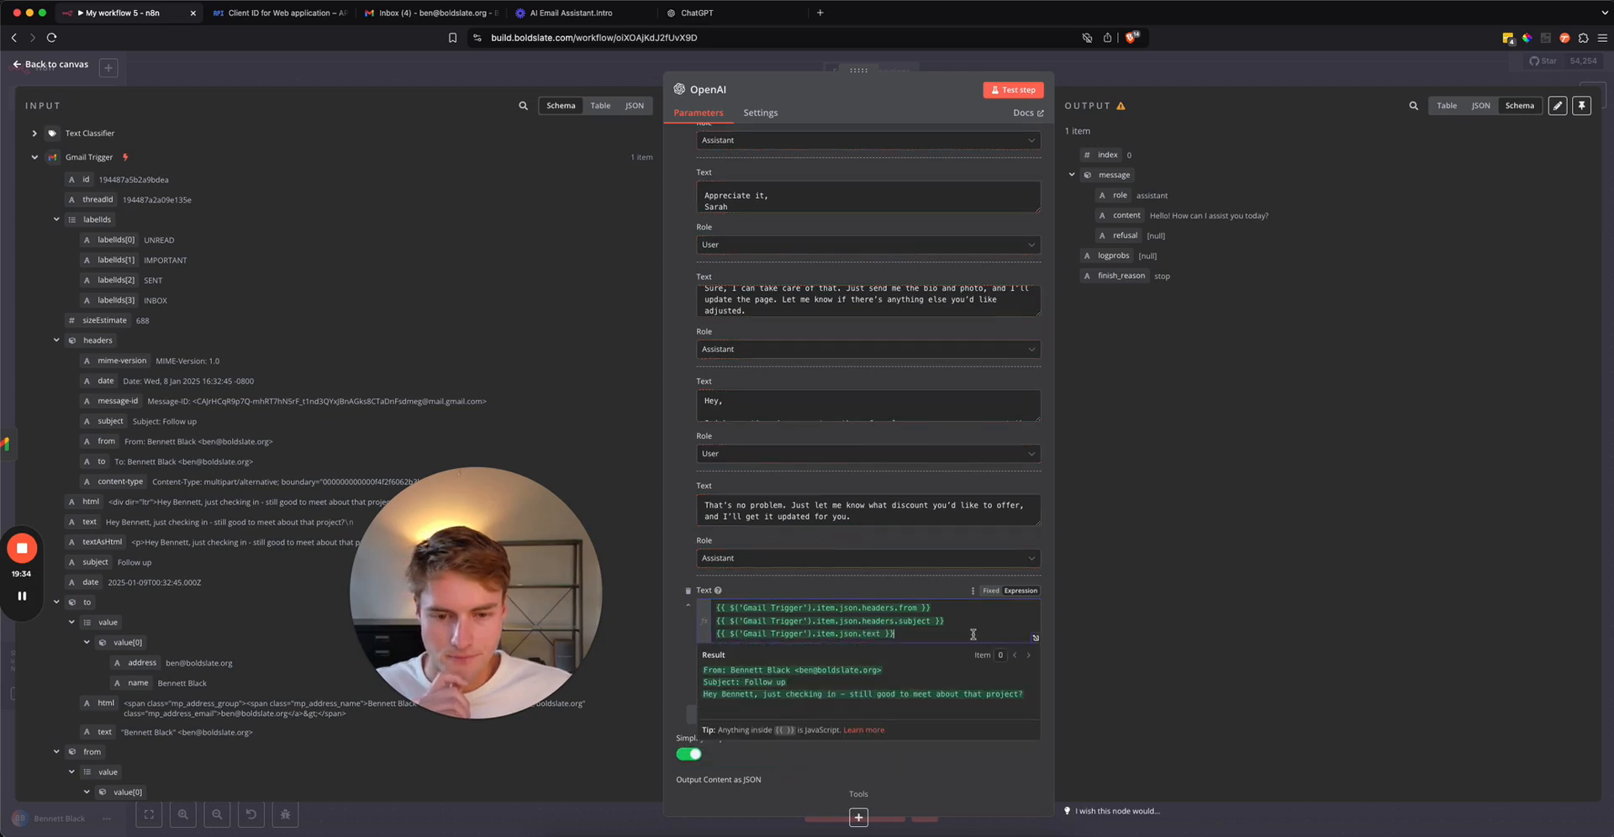
- Add an extra model option to the OpenAI node
scroll(930, 747, "down", 5)
left_click(930, 750)
scroll(626, 602, "down", 1)
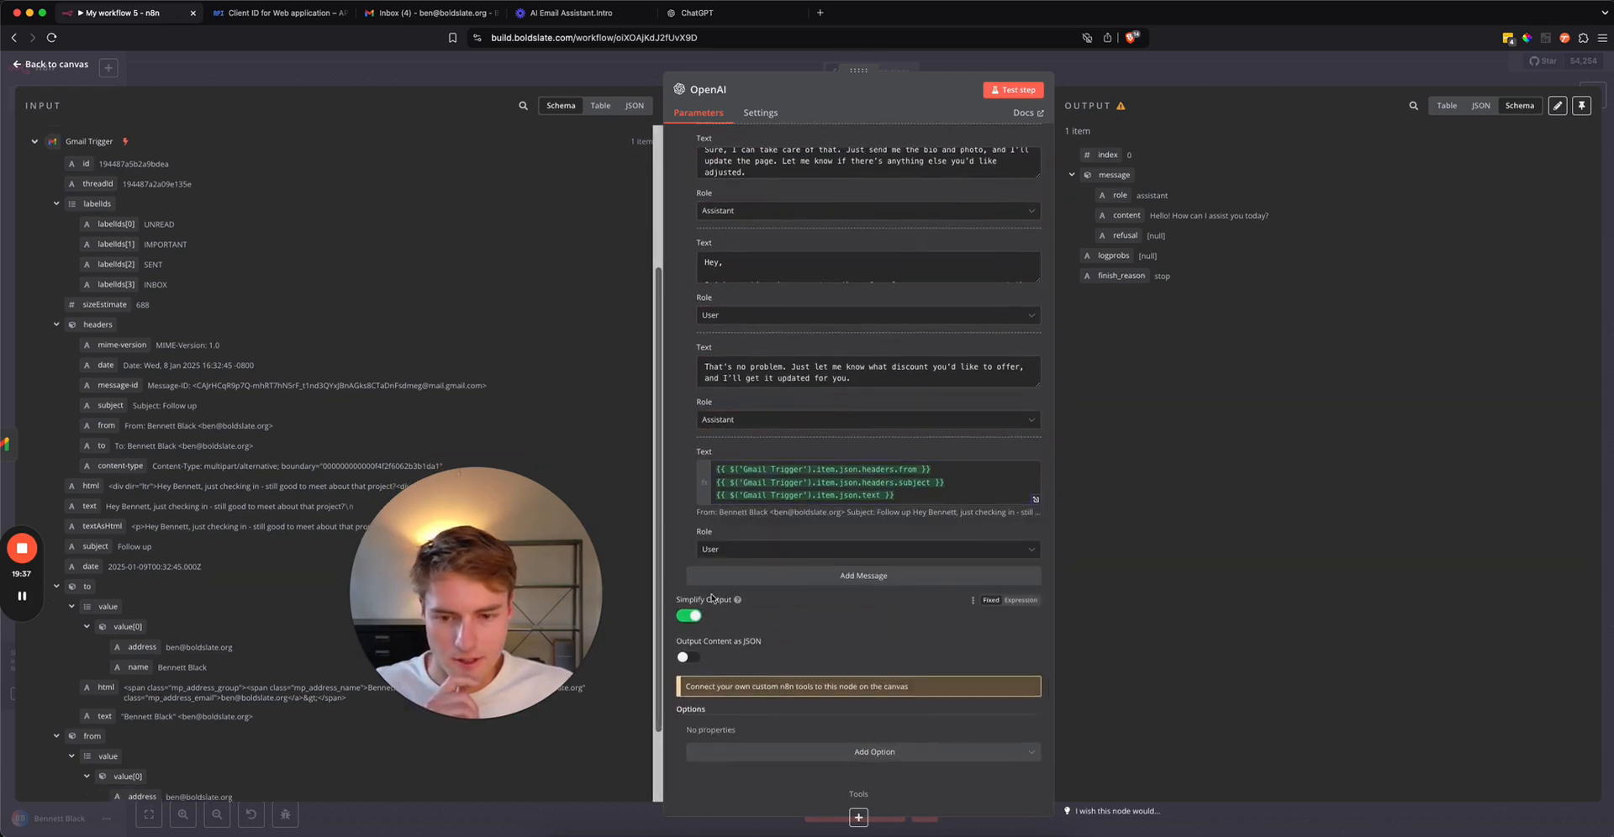
left_click(814, 753)
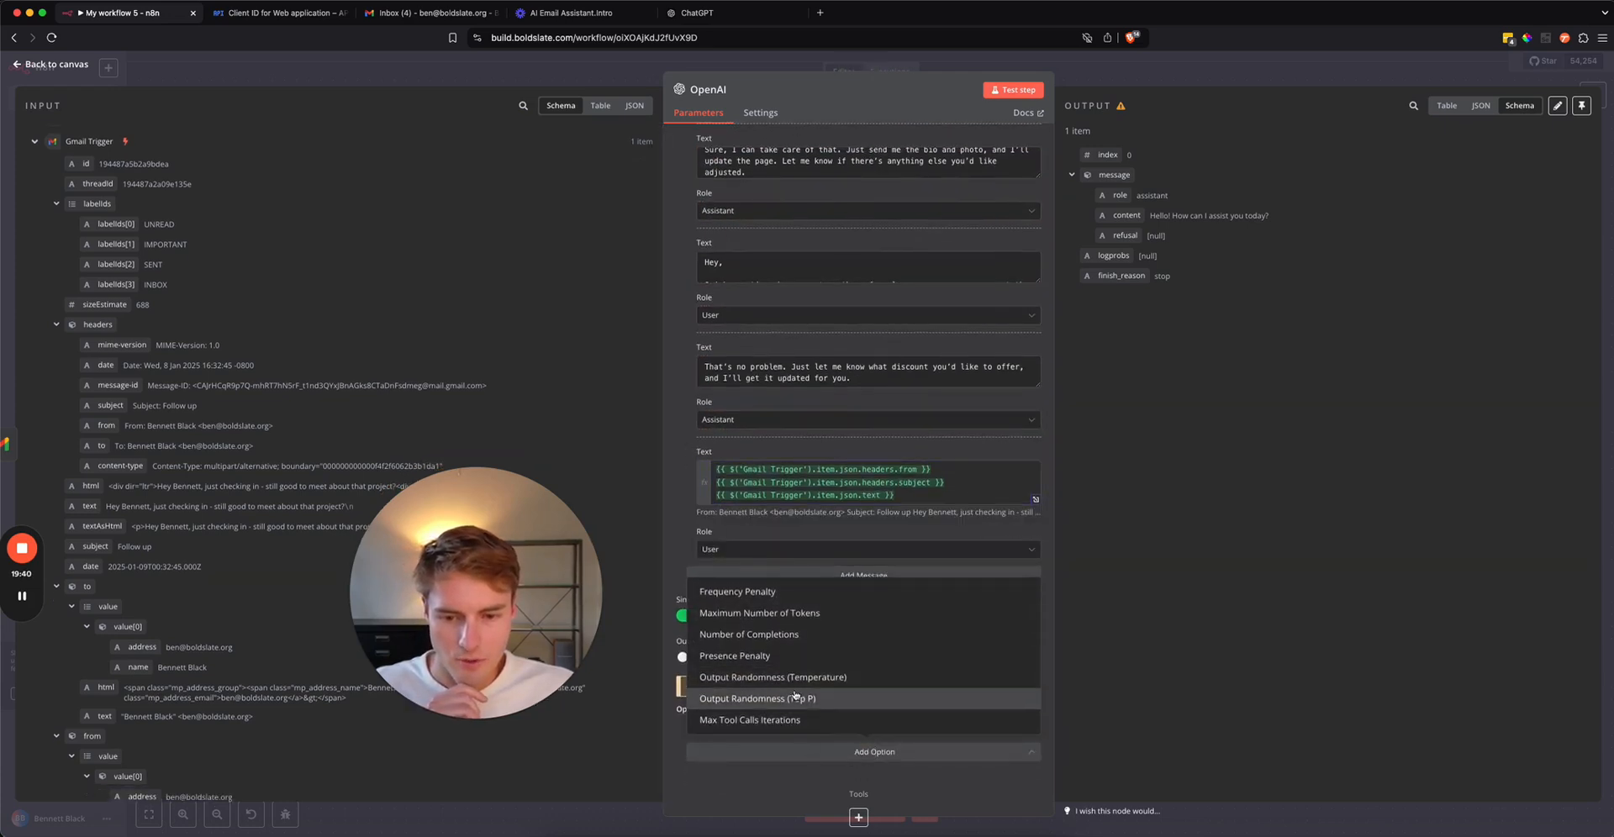
left_click(795, 698)
- Test the OpenAI node and check its drafted reply confirming availability and asking what time works
scroll(765, 697, "up", 6)
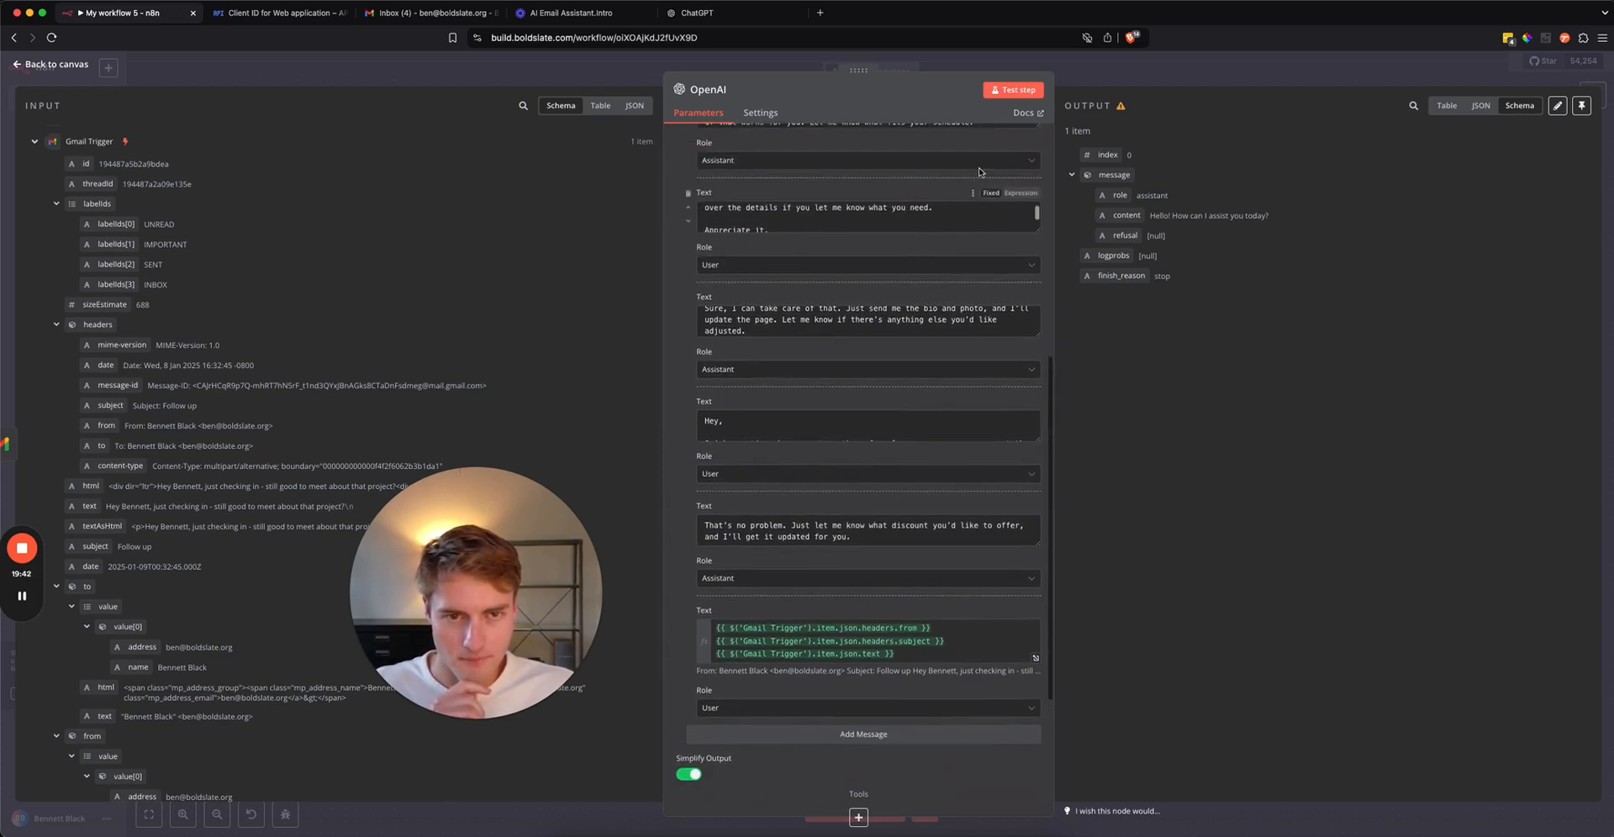
left_click(1013, 89)
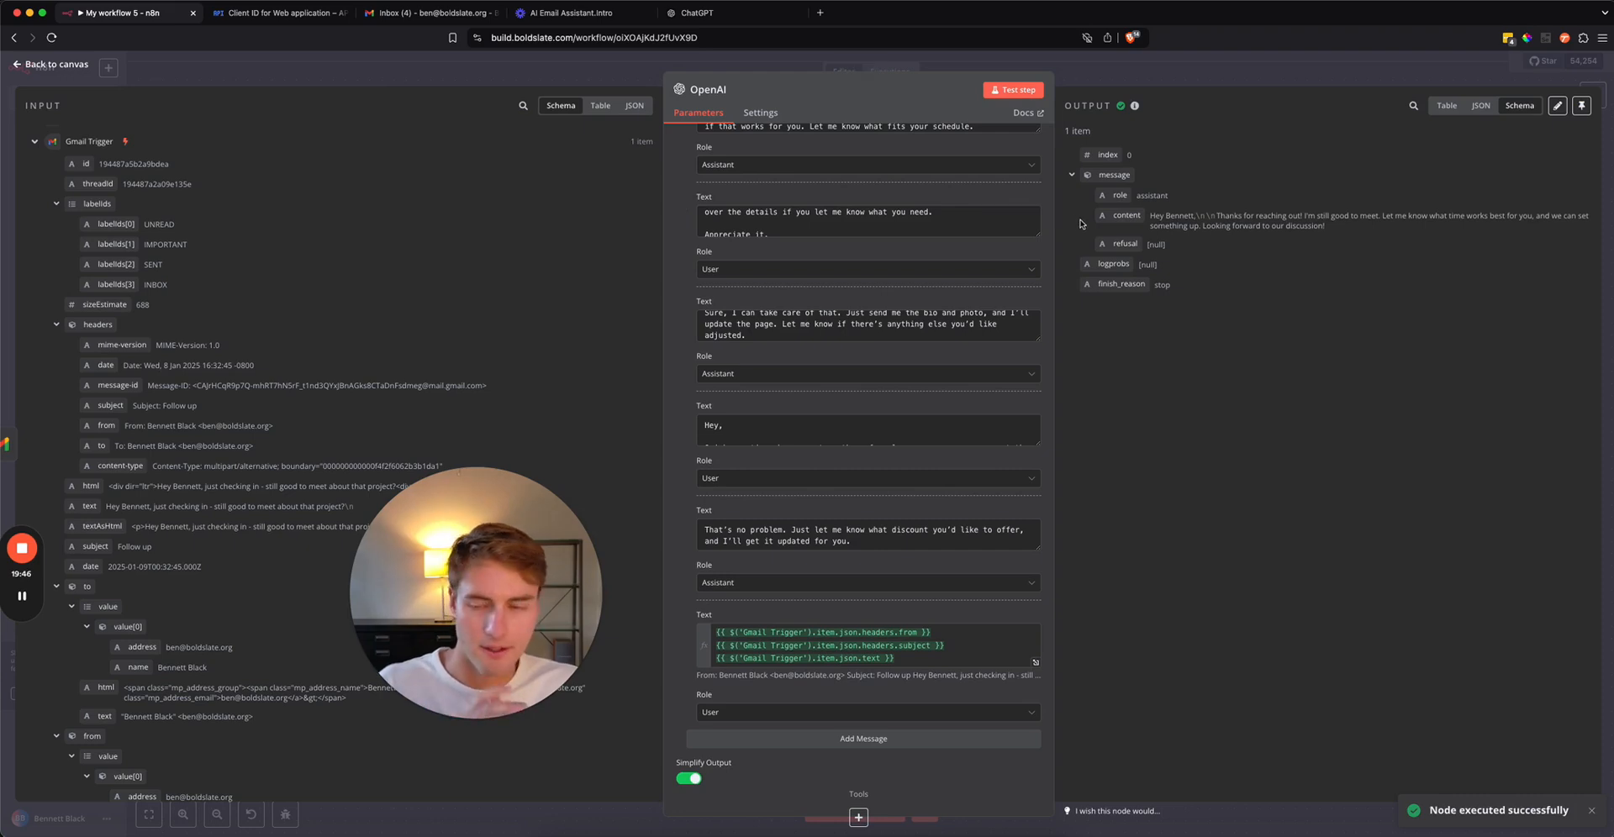
scroll(214, 388, "down", 3)
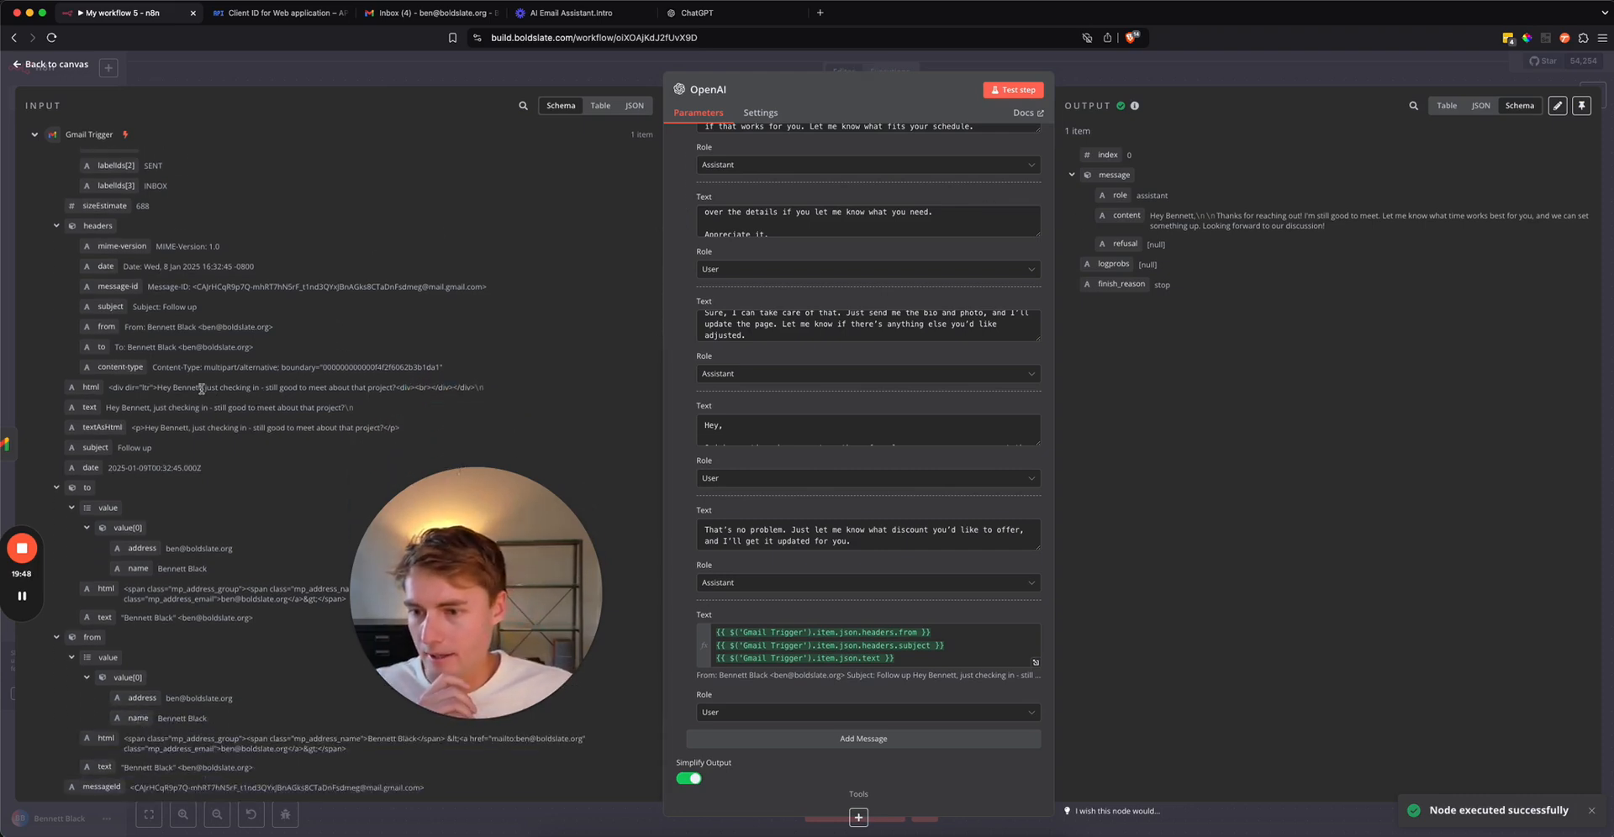
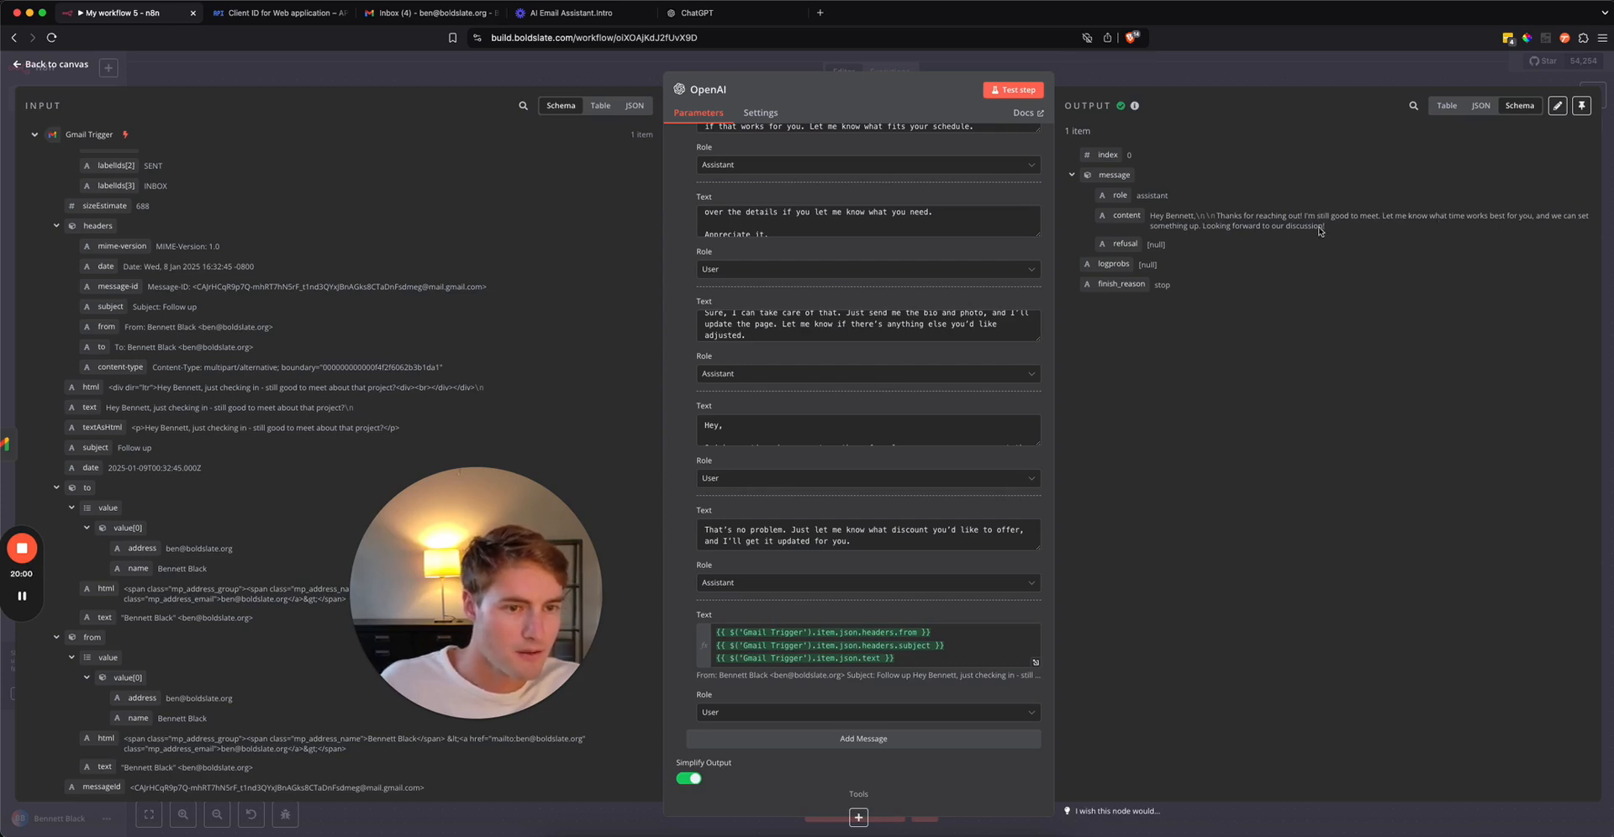
- Review the OpenAI node's parameters, then close it back to the workflow canvas
scroll(945, 318, "down", 2)
scroll(945, 318, "up", 4)
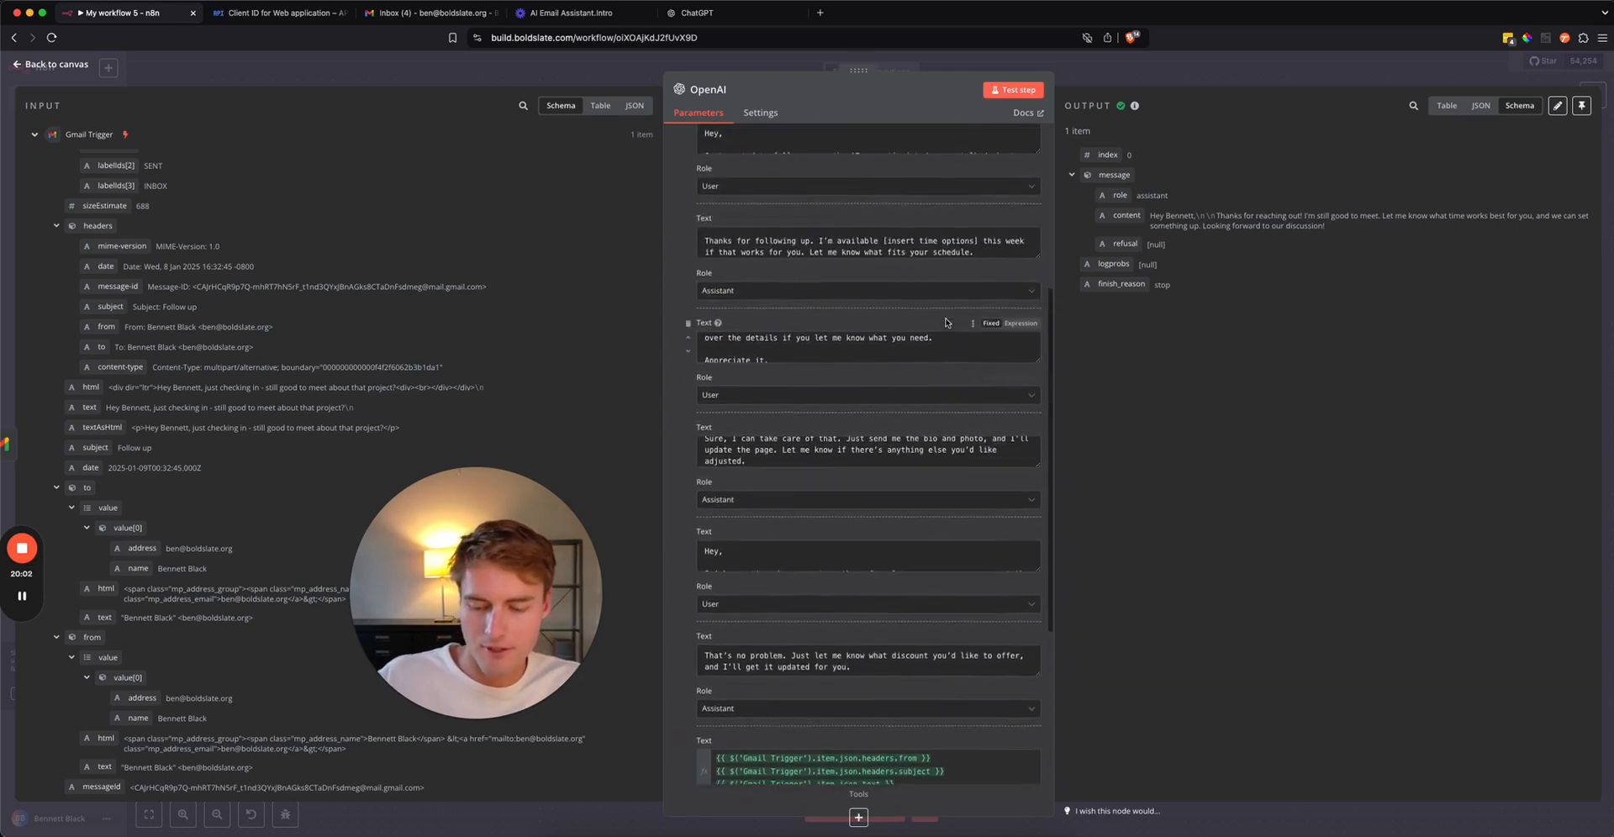
key("Escape")
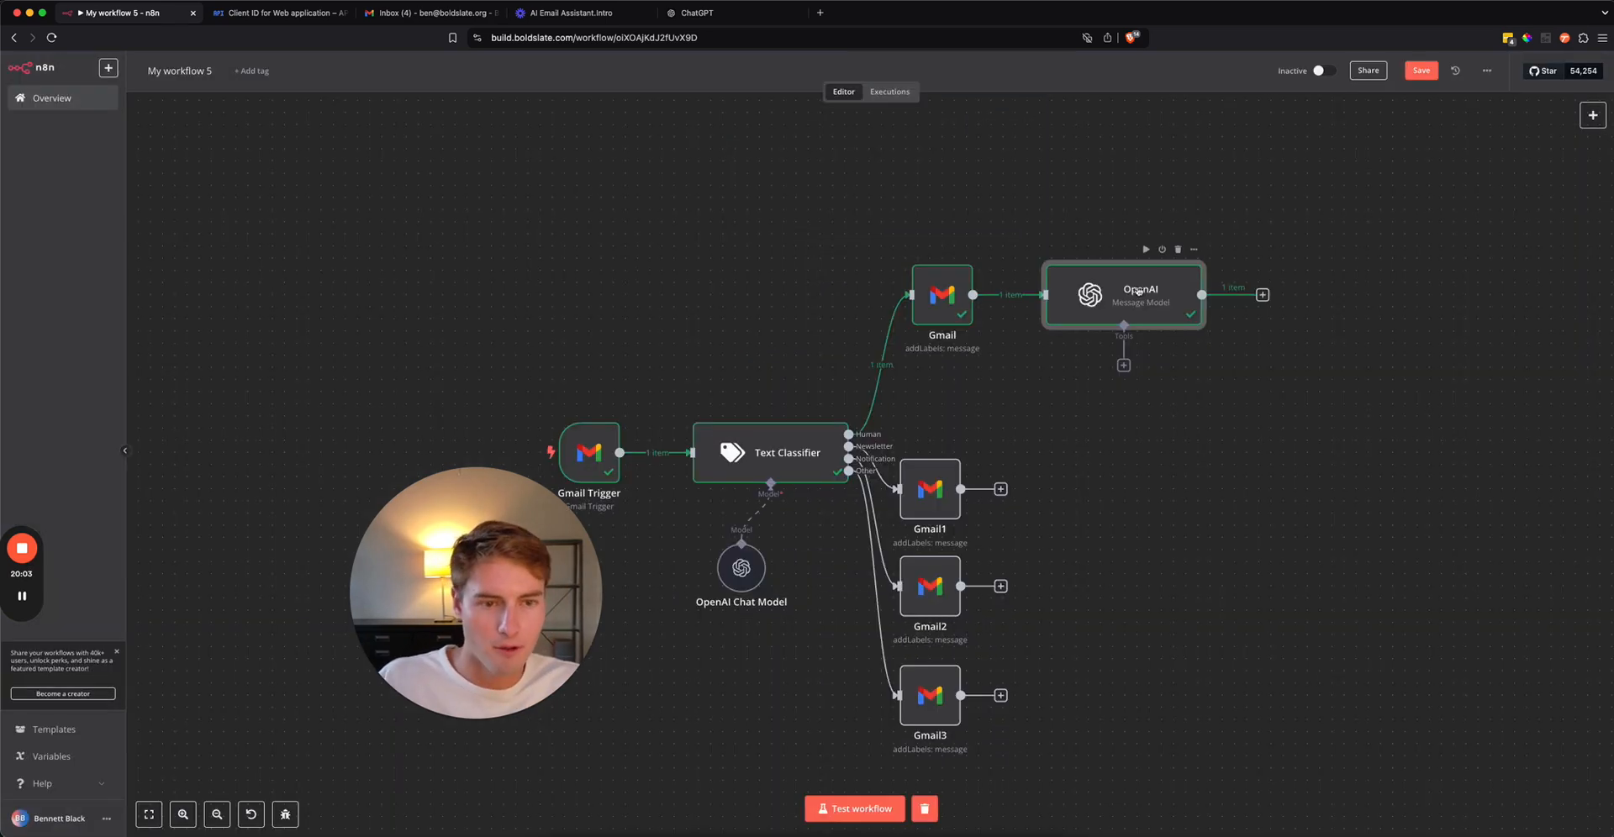
- Add a Gmail 'Create a draft' action after the OpenAI node
left_click(1263, 294)
left_click(1472, 192)
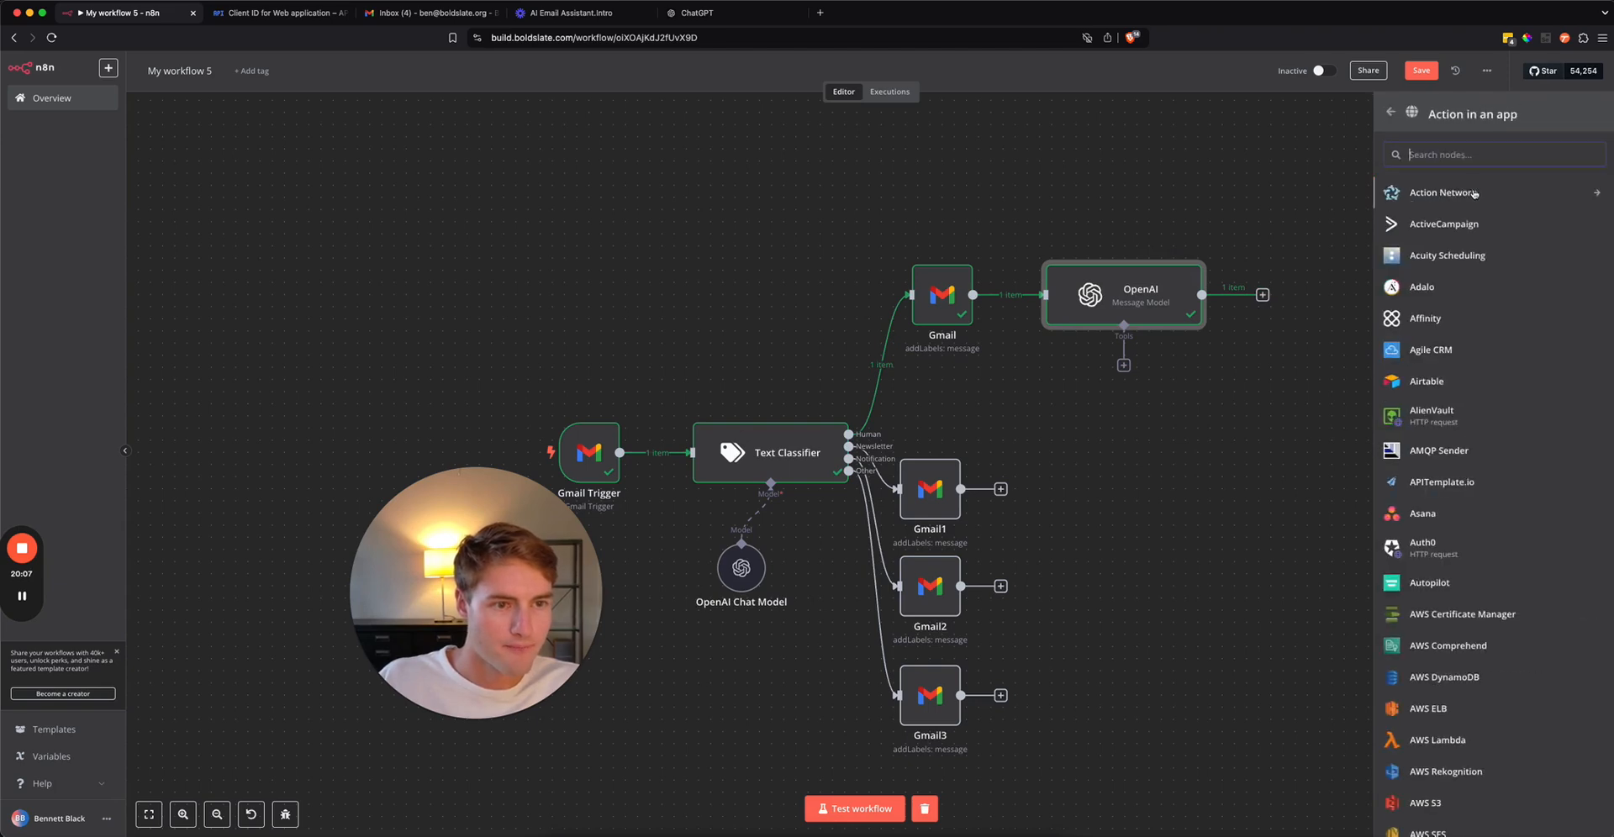
type("gmail")
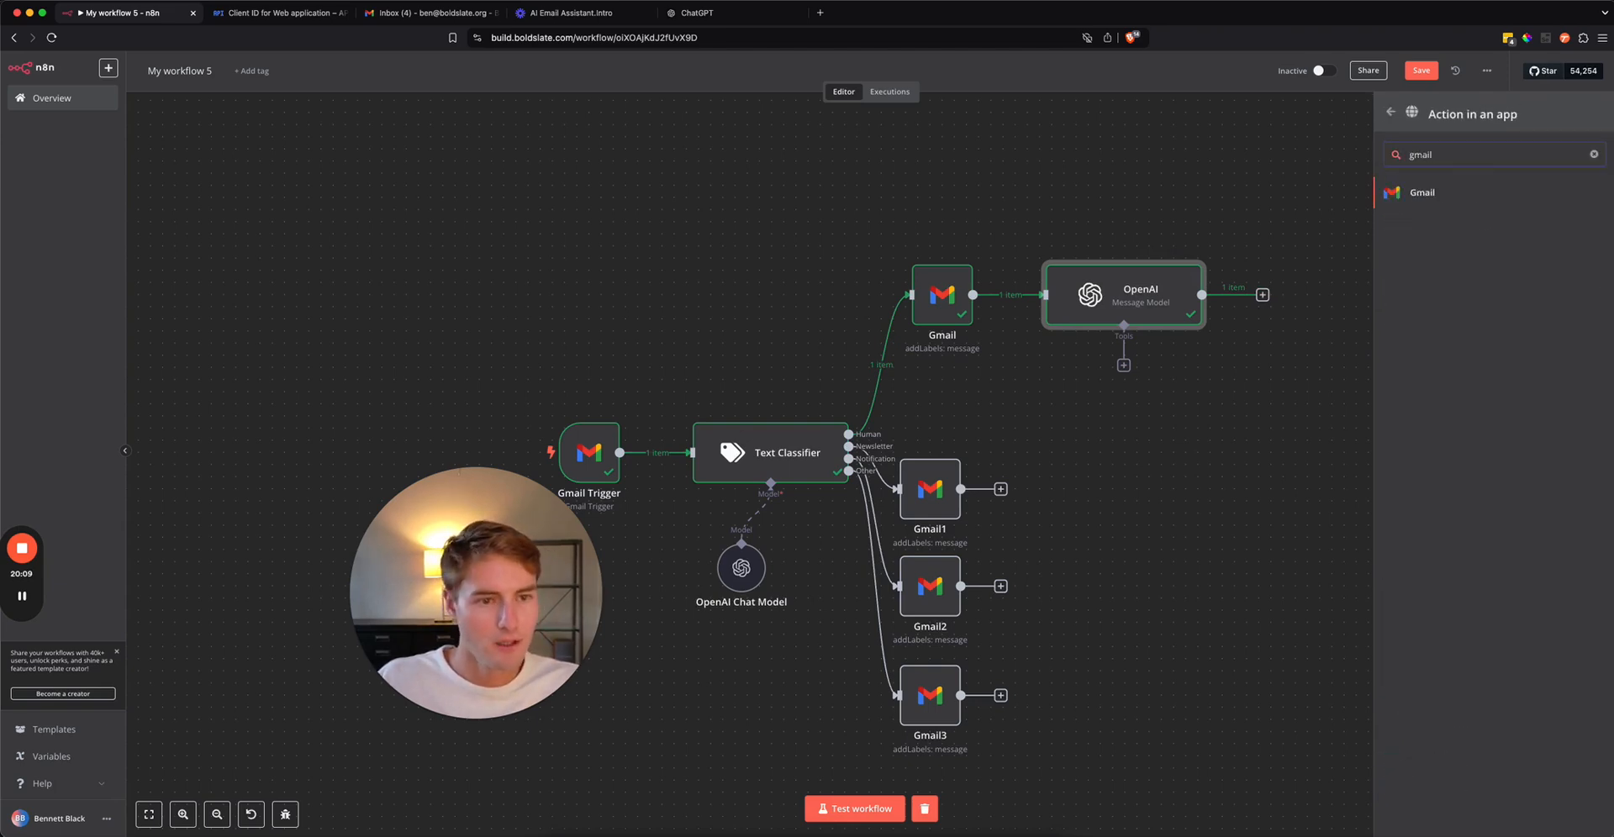
left_click(1469, 193)
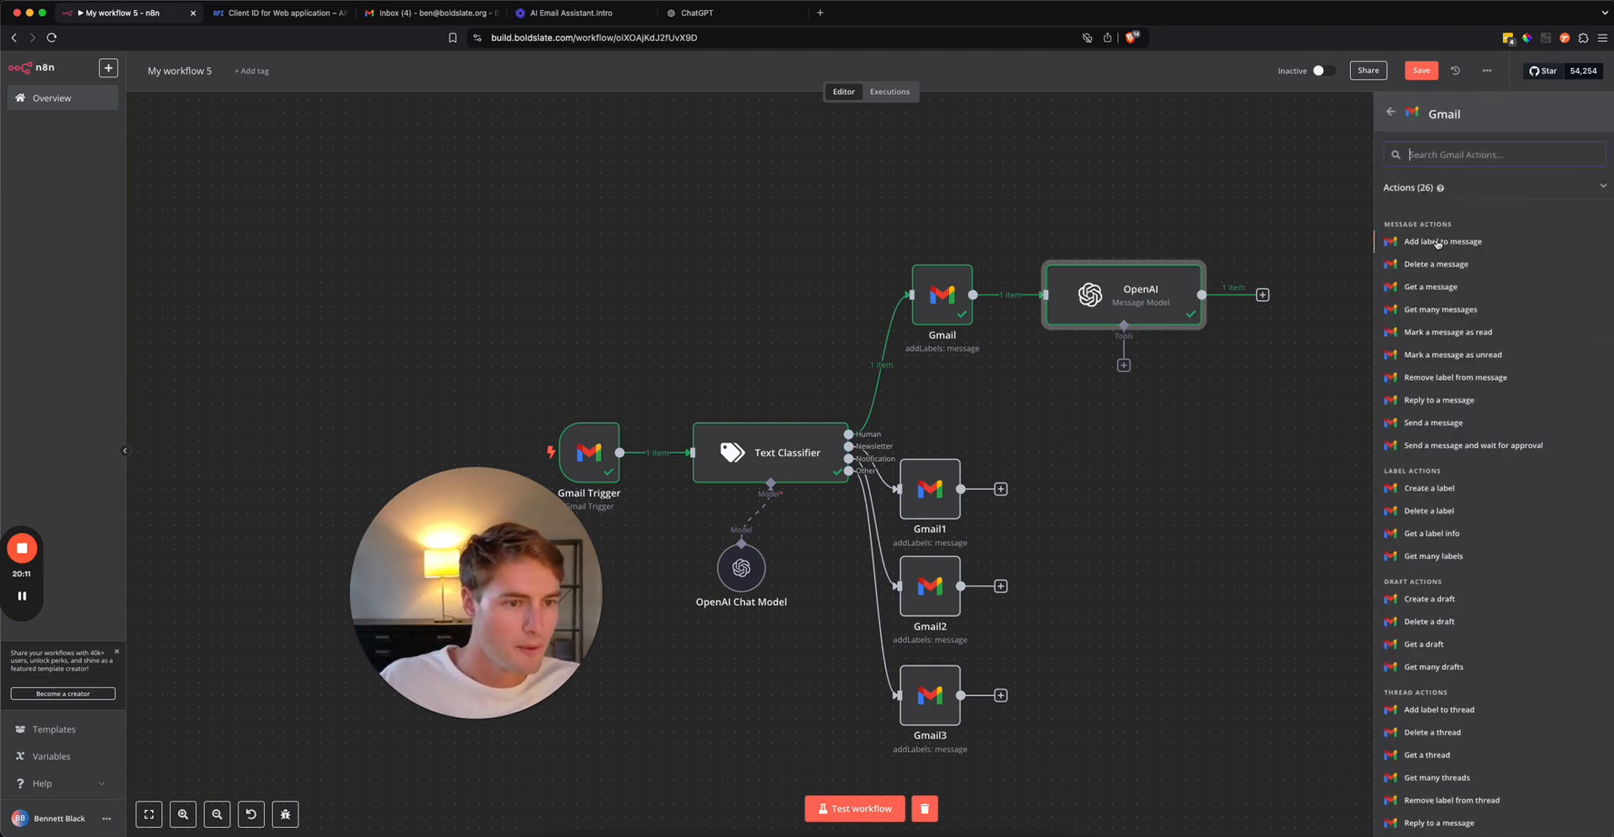
scroll(1471, 516, "down", 2)
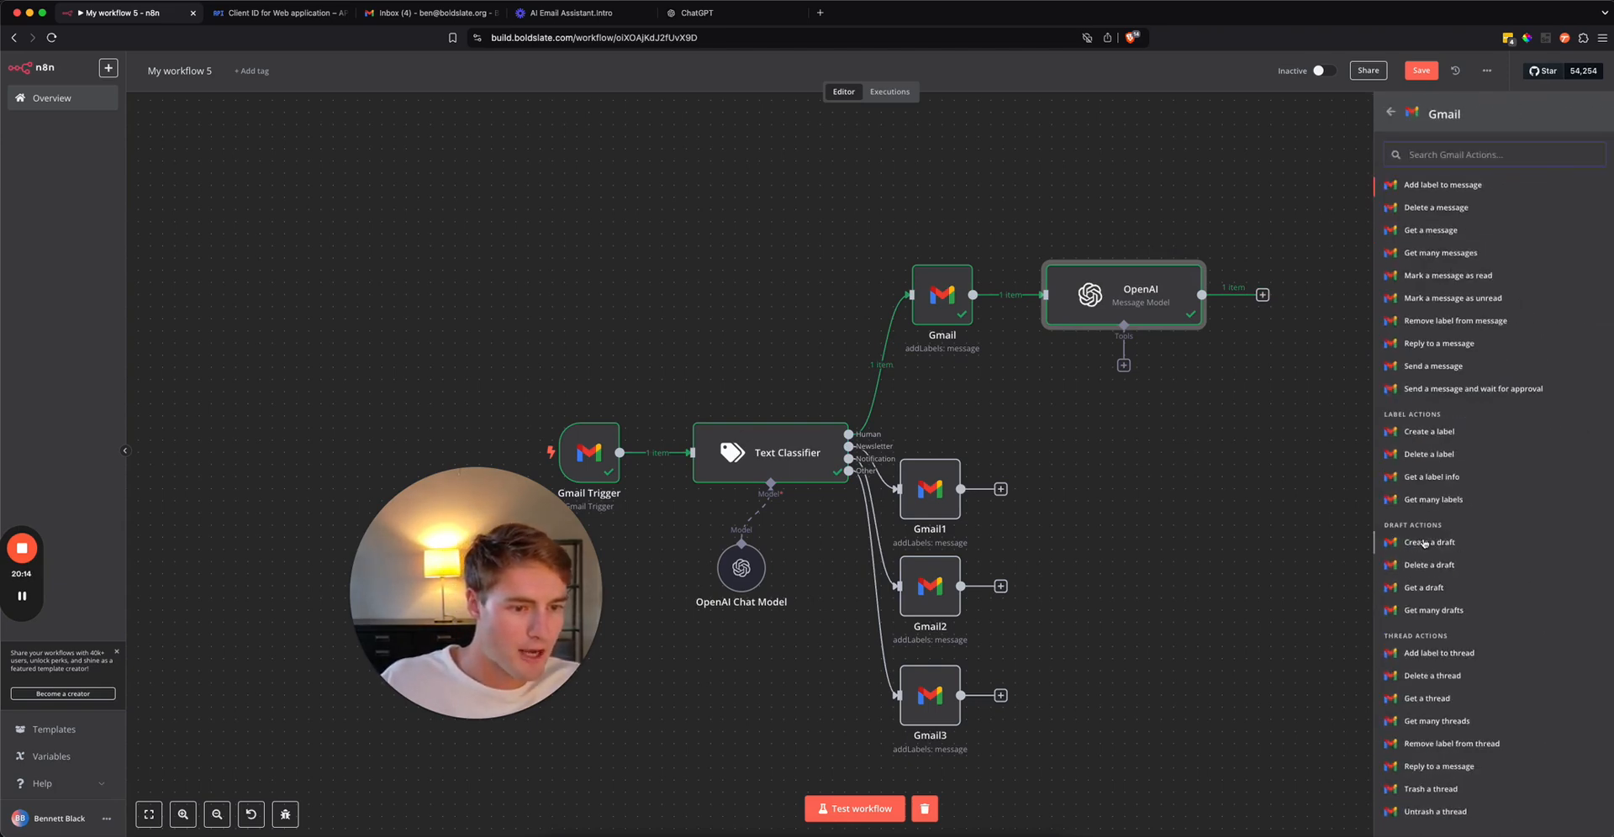
left_click(1469, 522)
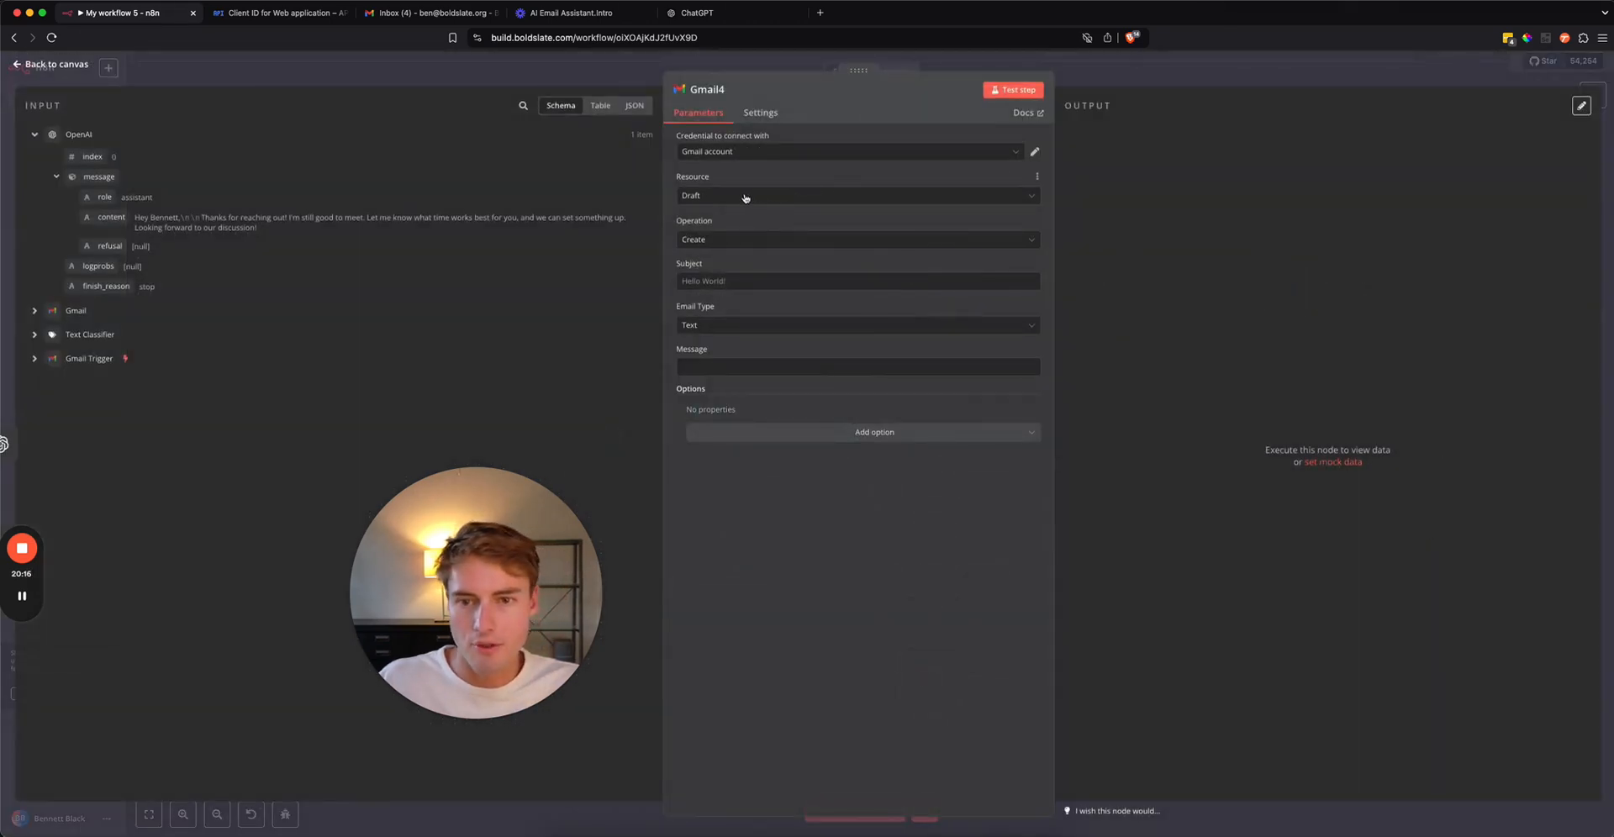
- Set the draft subject to 'RE:' followed by the Gmail Trigger's subject field
left_click(743, 279)
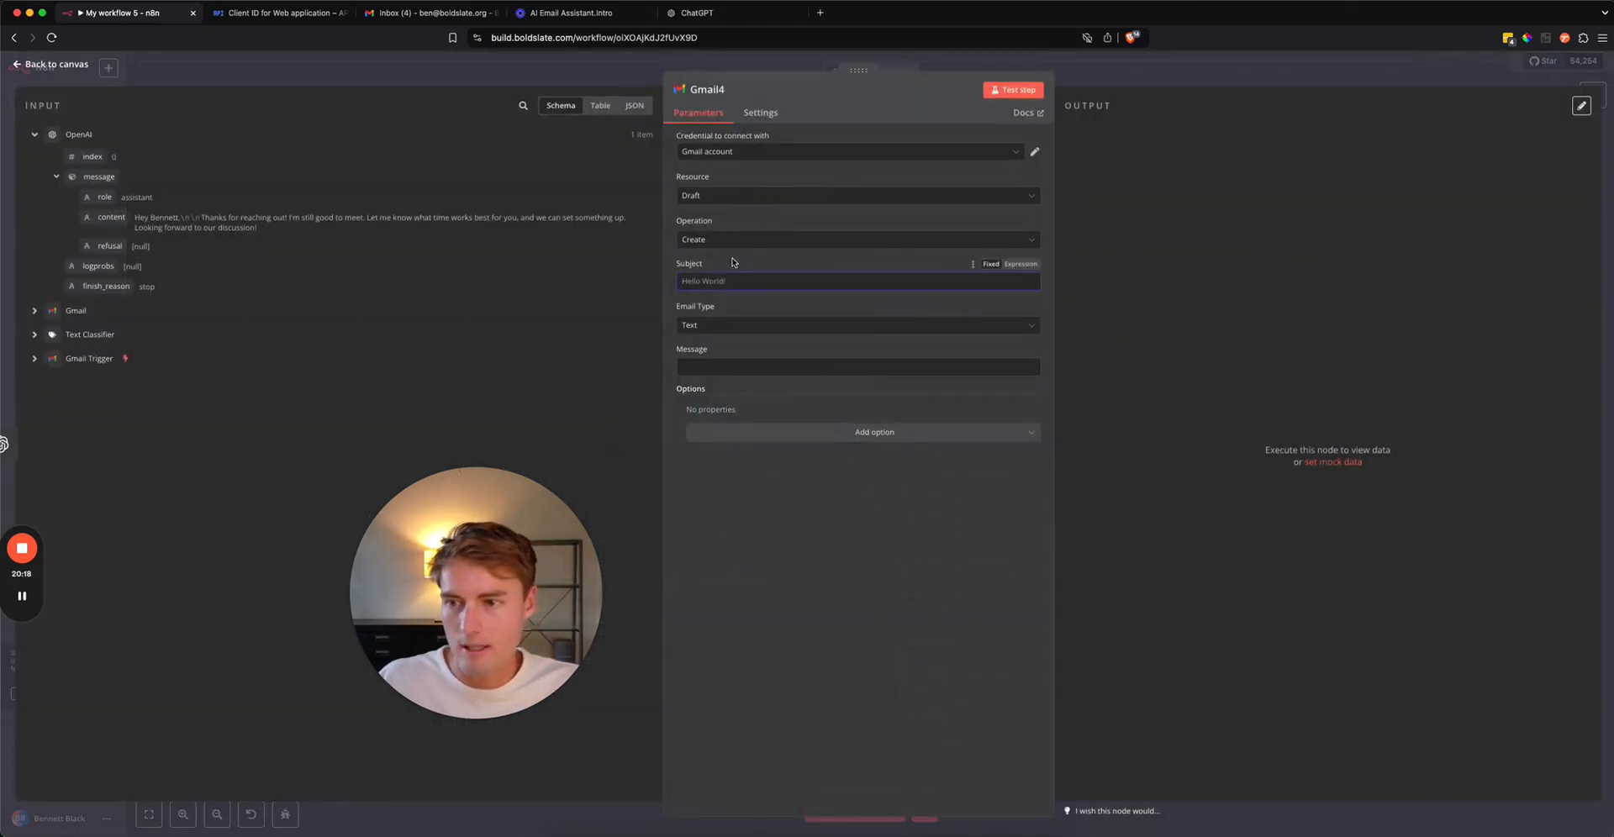
type("RE:")
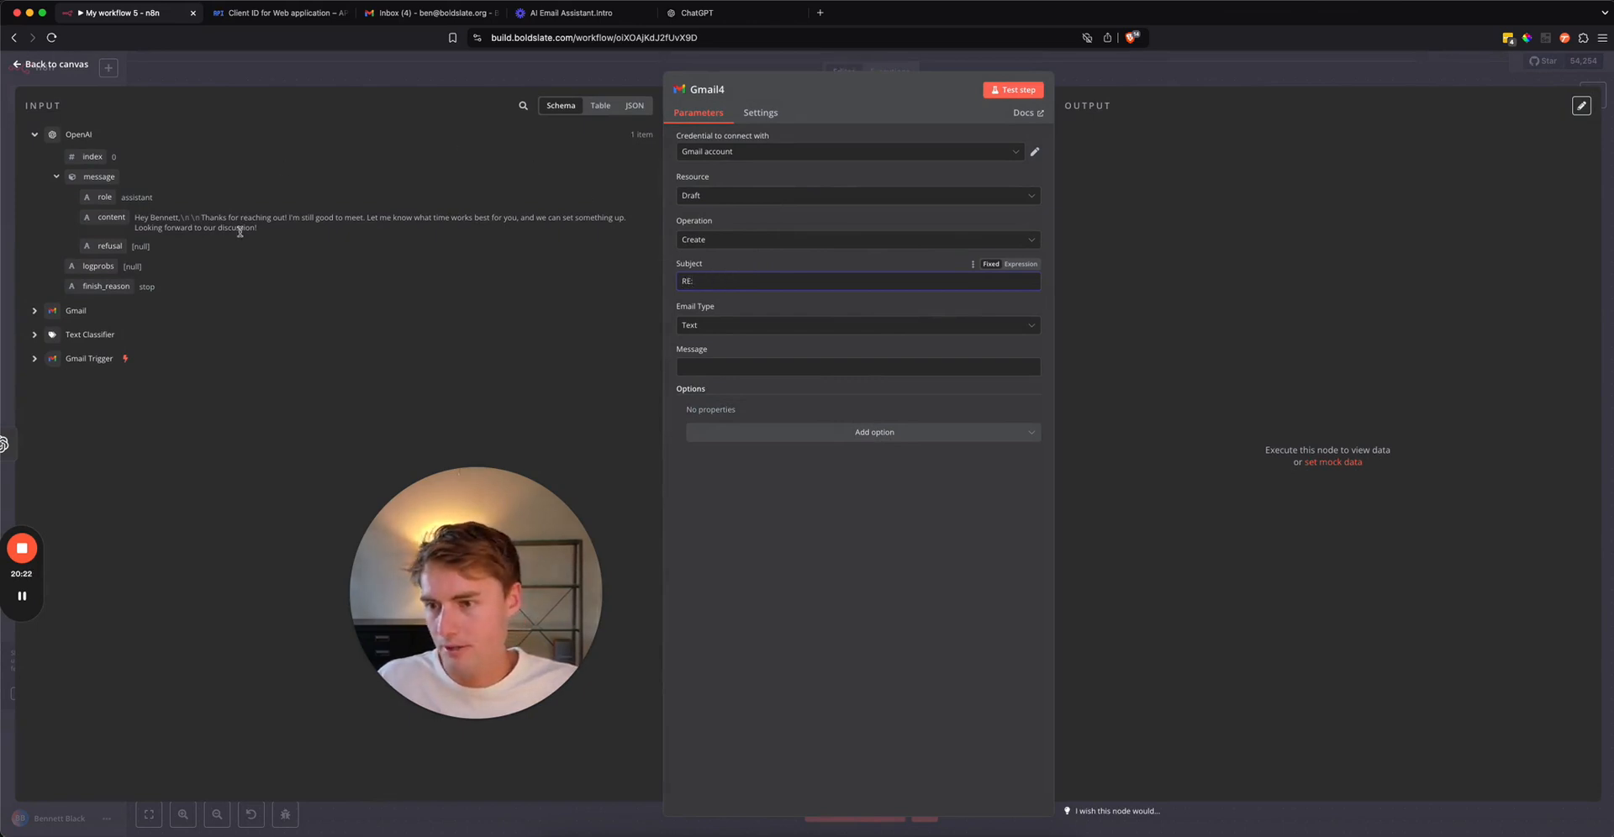
left_click(35, 359)
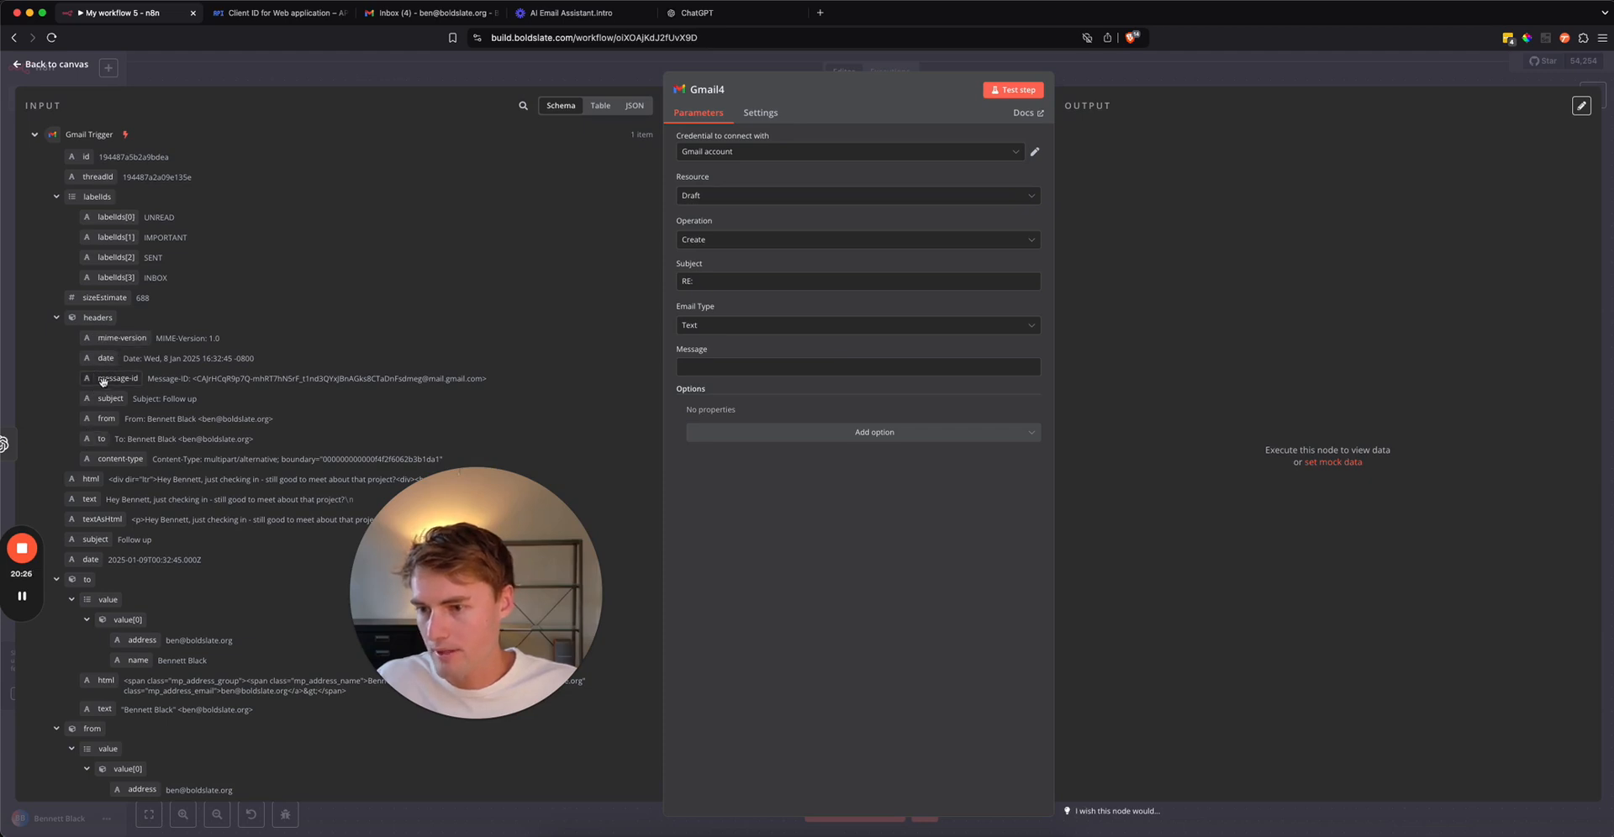
left_click_drag(100, 399, 738, 285)
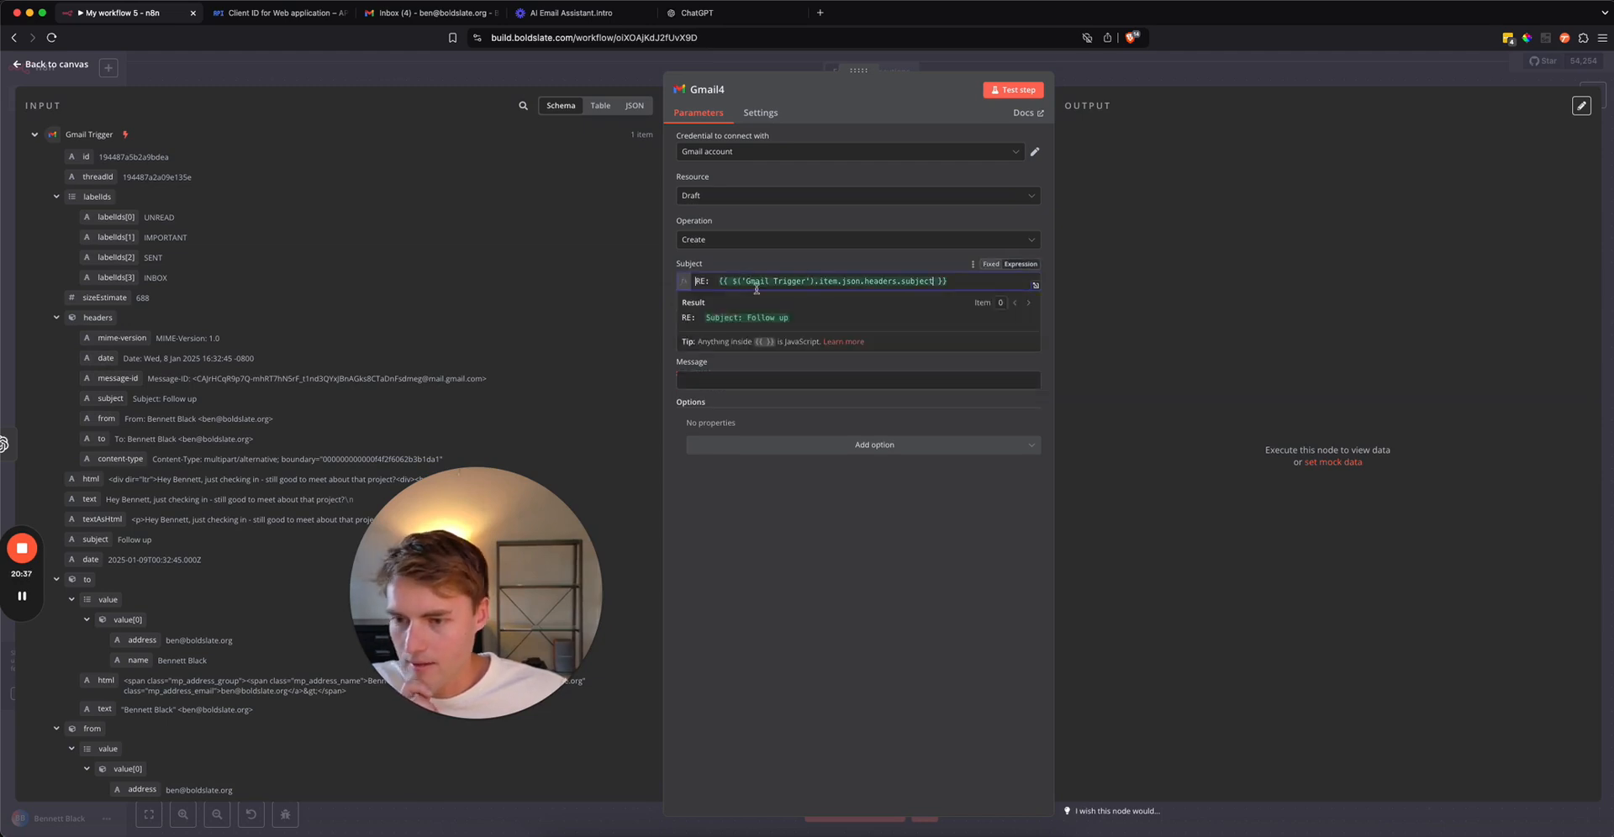
left_click(743, 379)
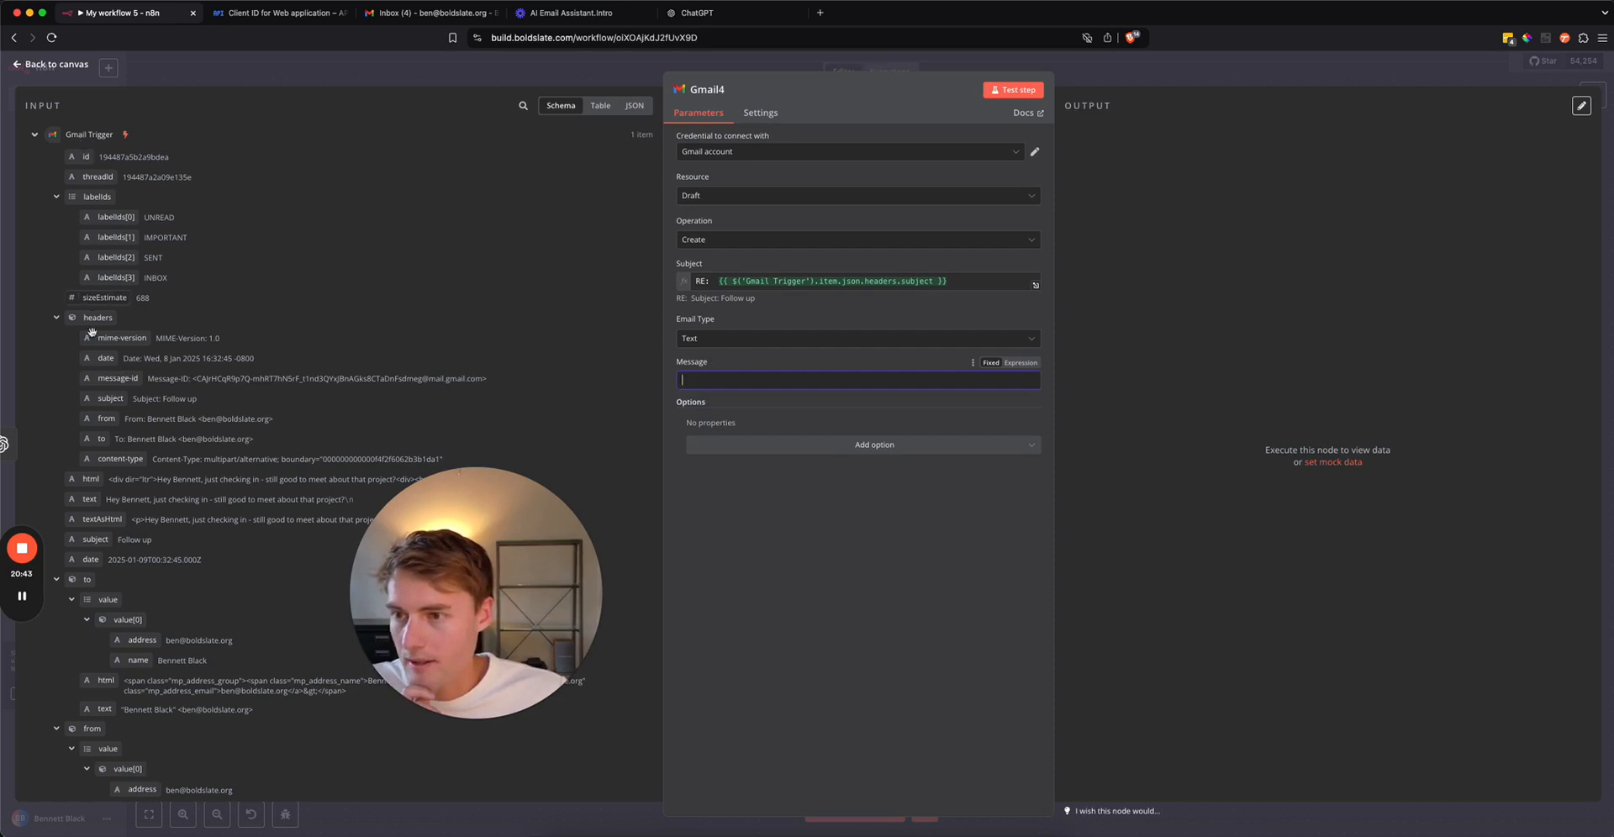
scroll(84, 158, "up", 3)
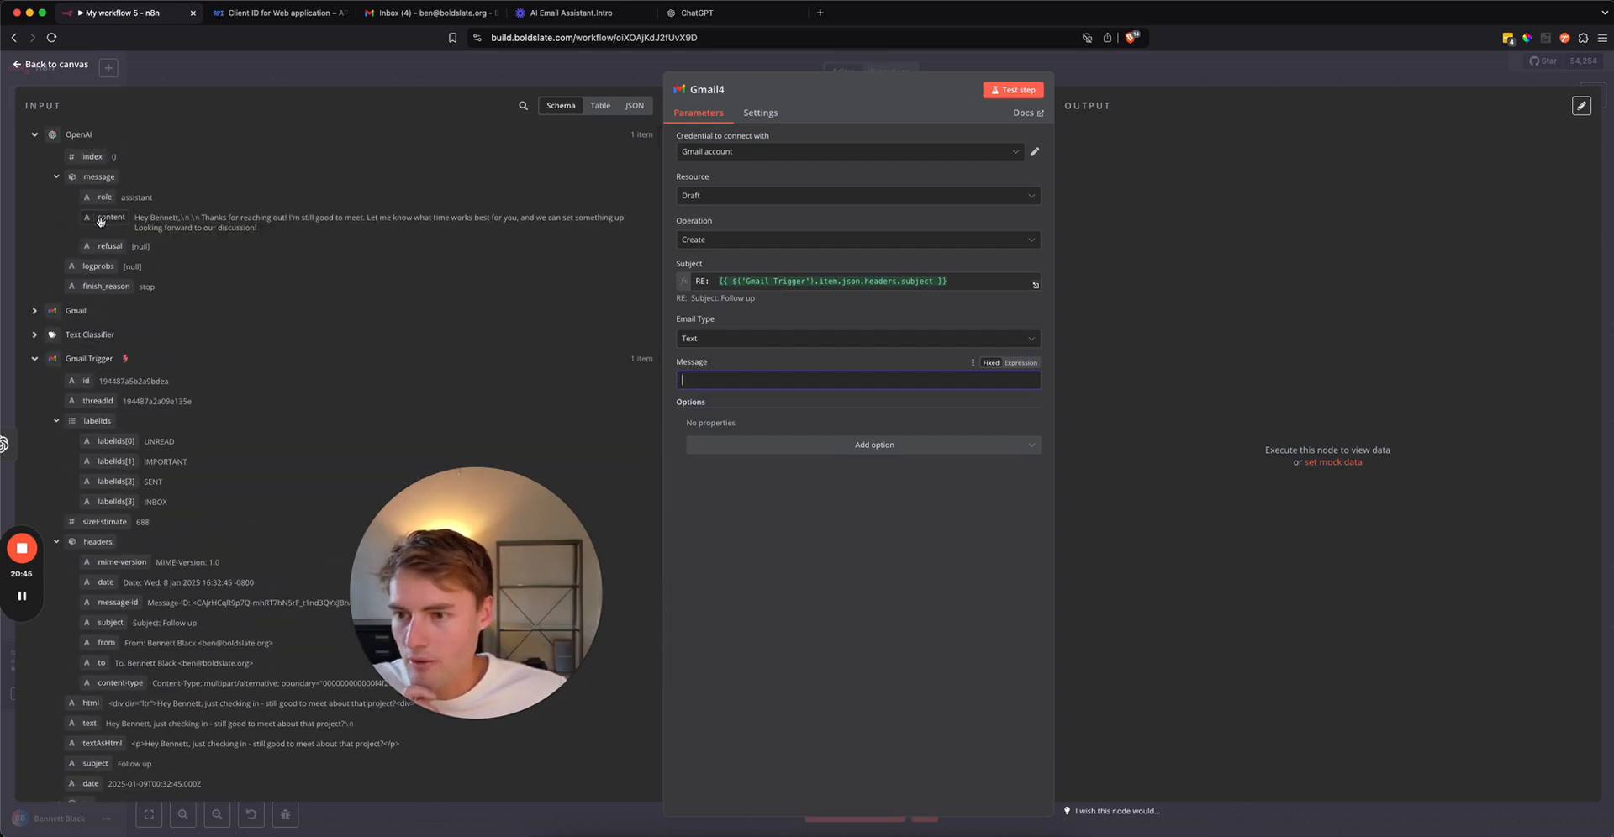
- Fill the draft message with the OpenAI reply and set Thread ID from the Text Classifier's threadId
left_click_drag(106, 220, 782, 379)
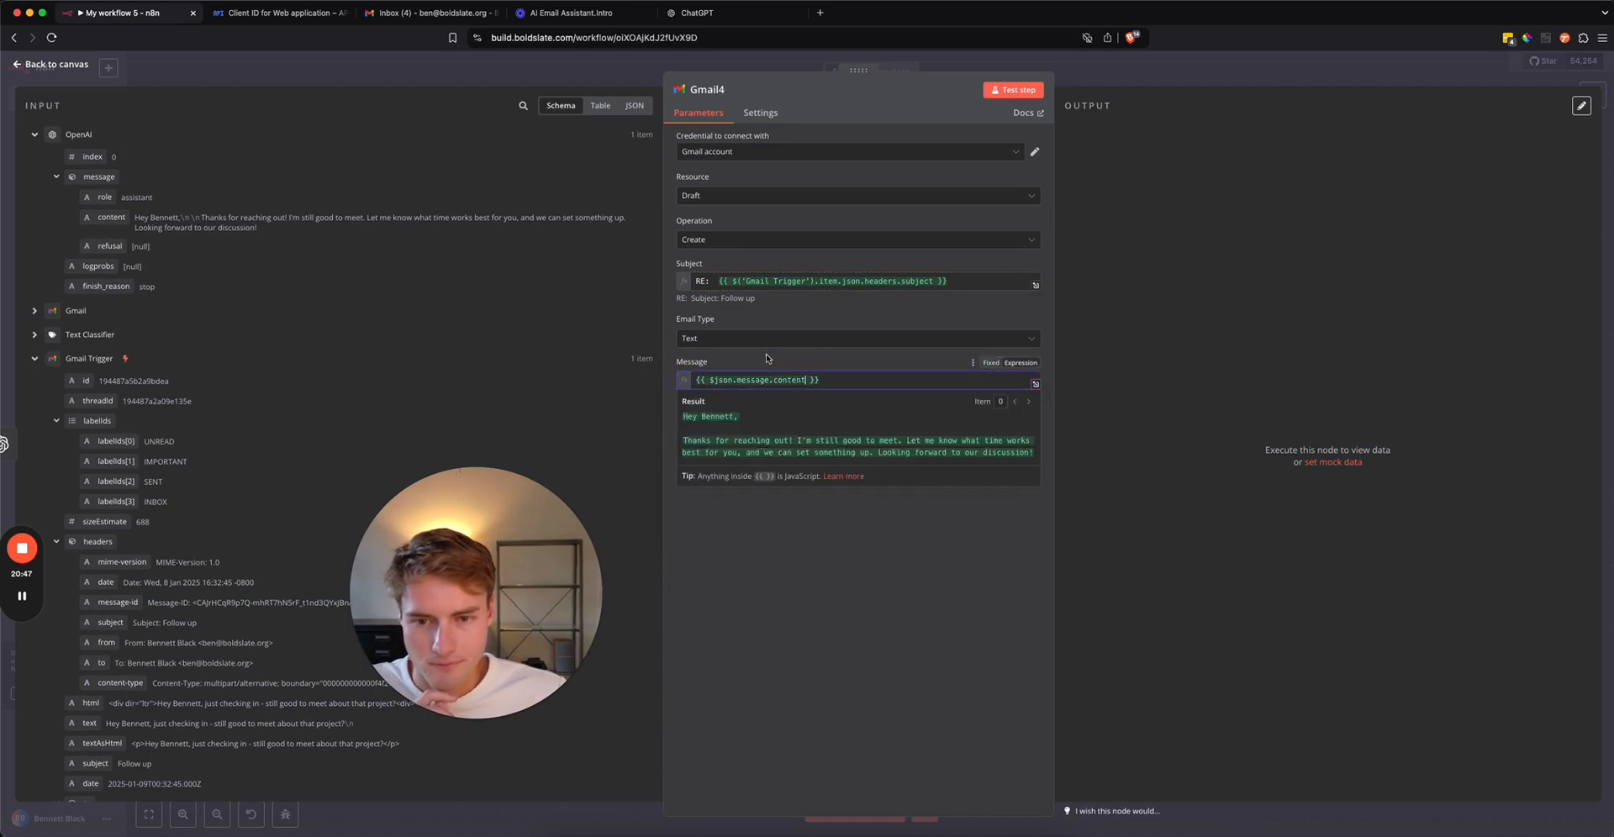
left_click(798, 458)
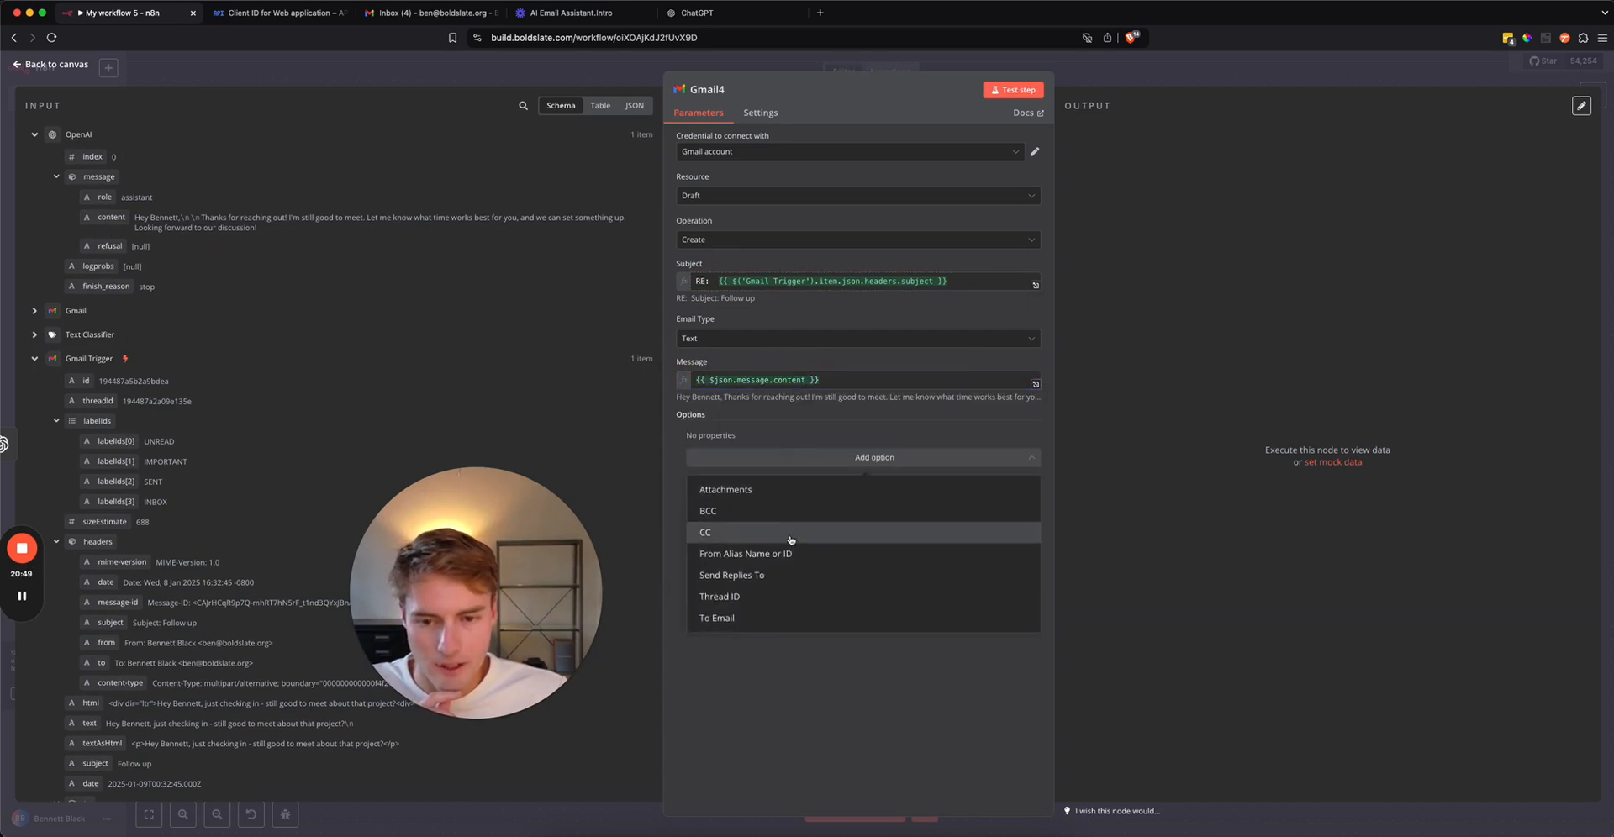
left_click(764, 599)
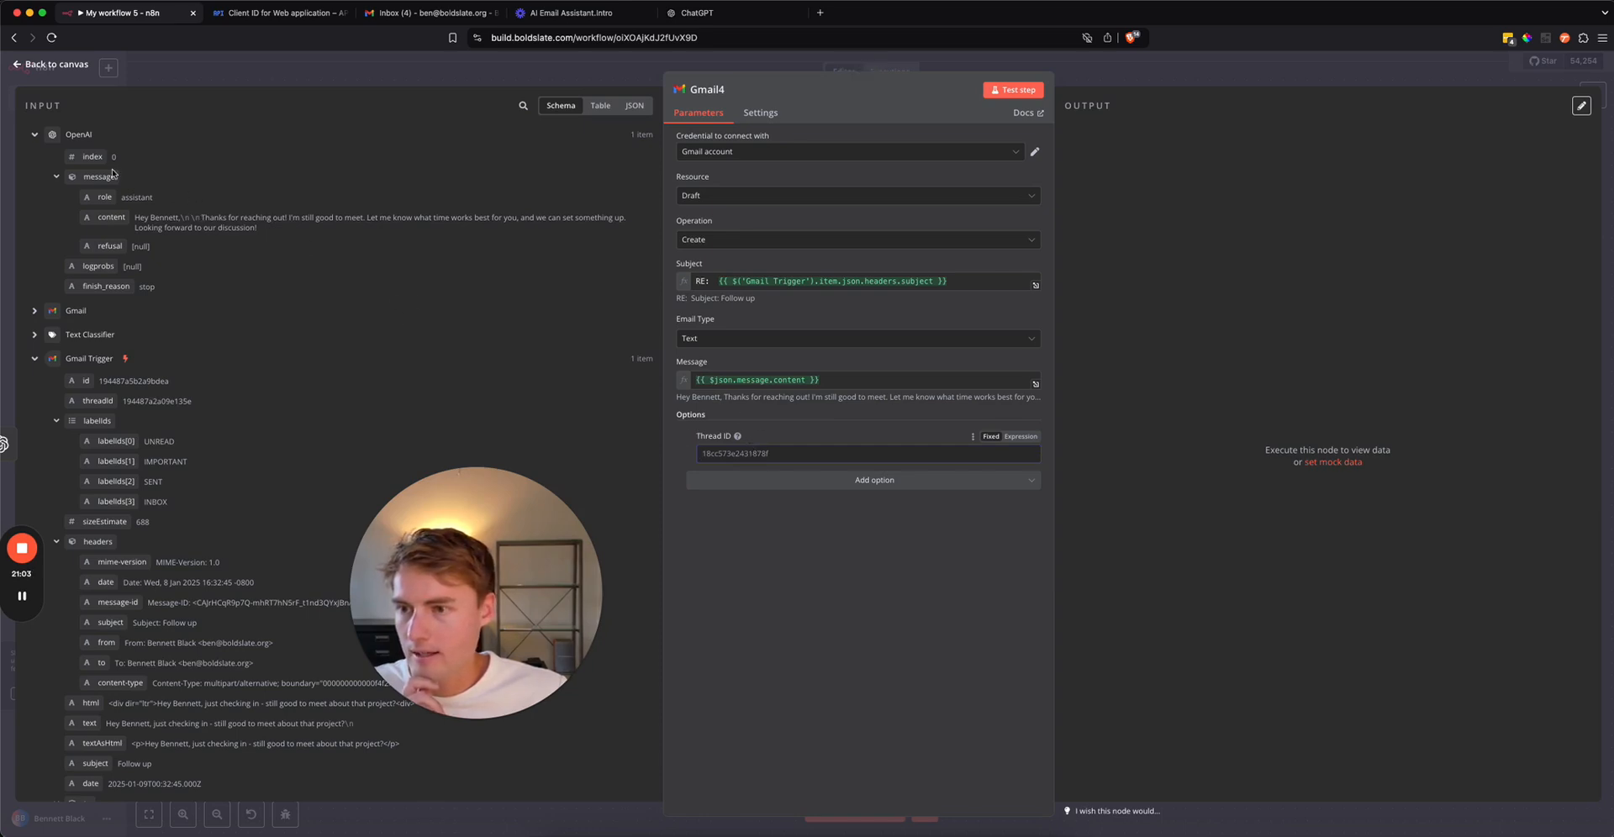
left_click(94, 337)
scroll(125, 292, "down", 2)
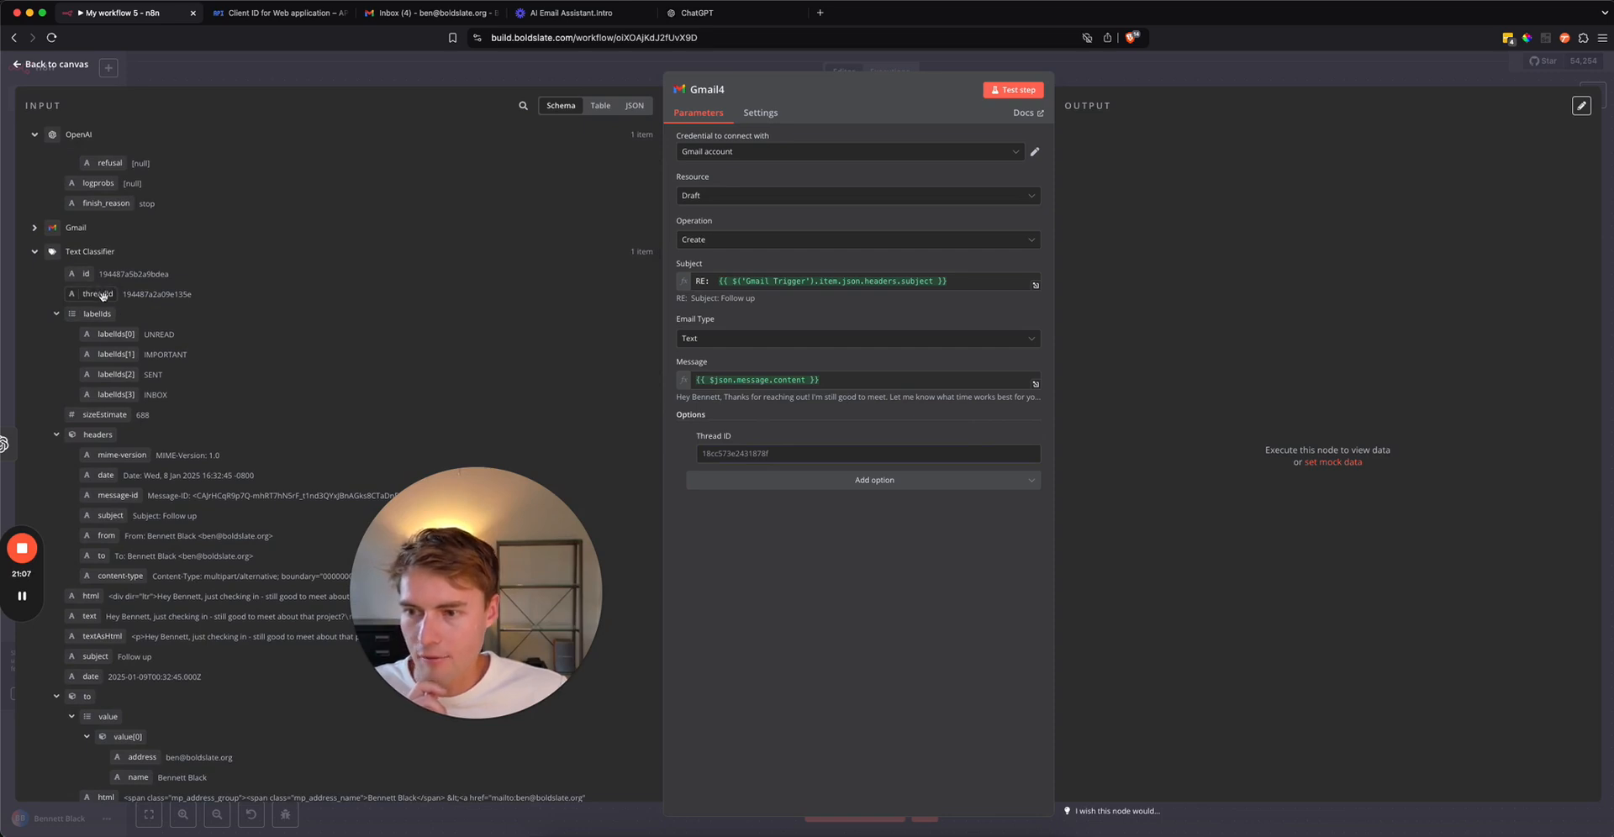
left_click_drag(107, 294, 802, 454)
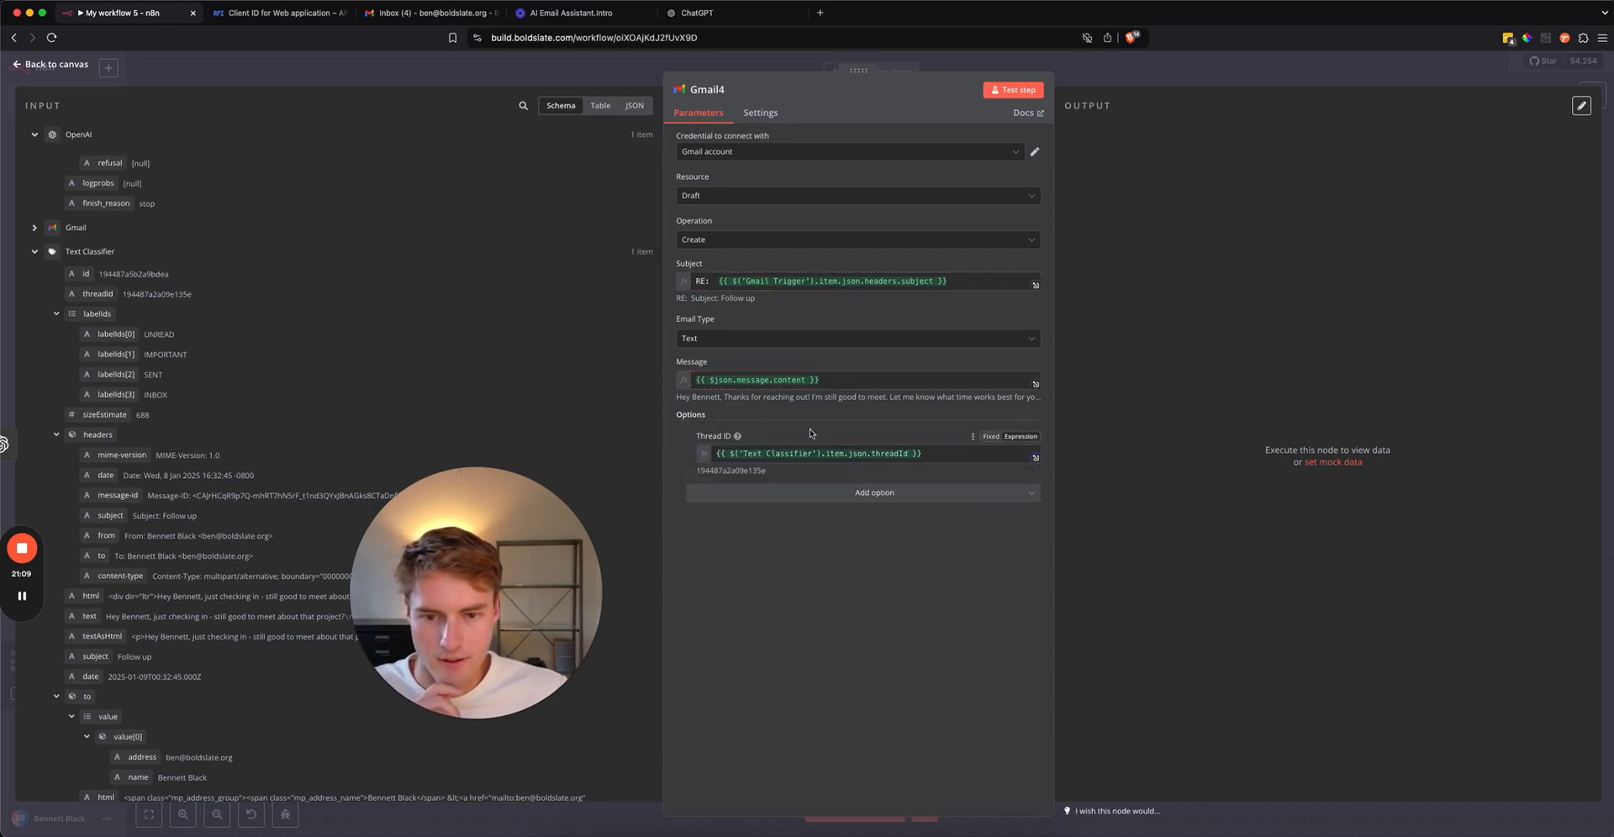
- Set To Email to the trigger email's sender, test the draft node, and open the Gmail inbox
left_click(908, 497)
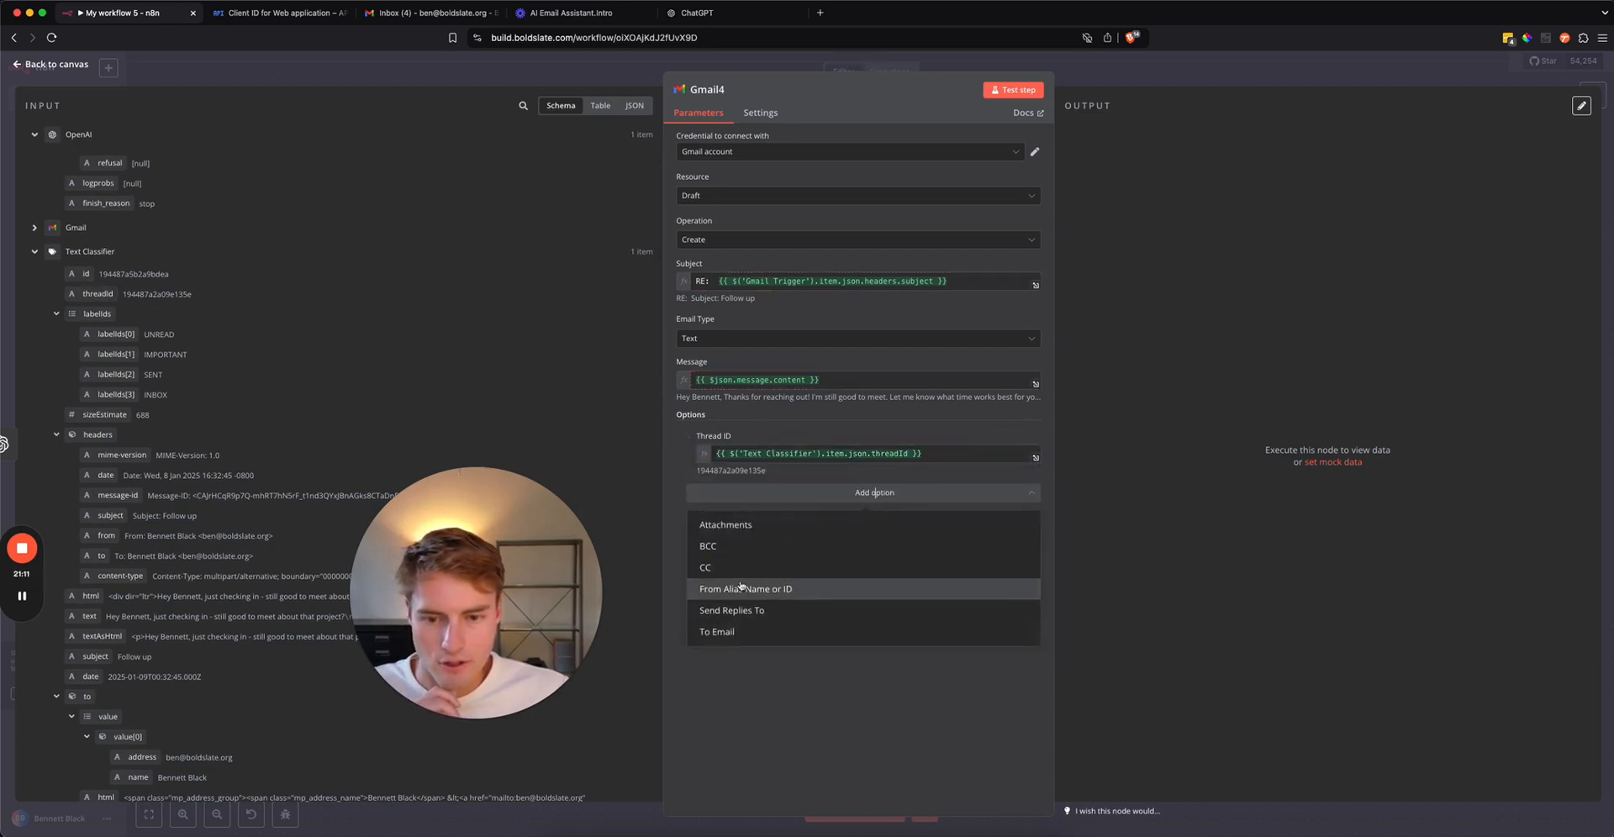
left_click(736, 632)
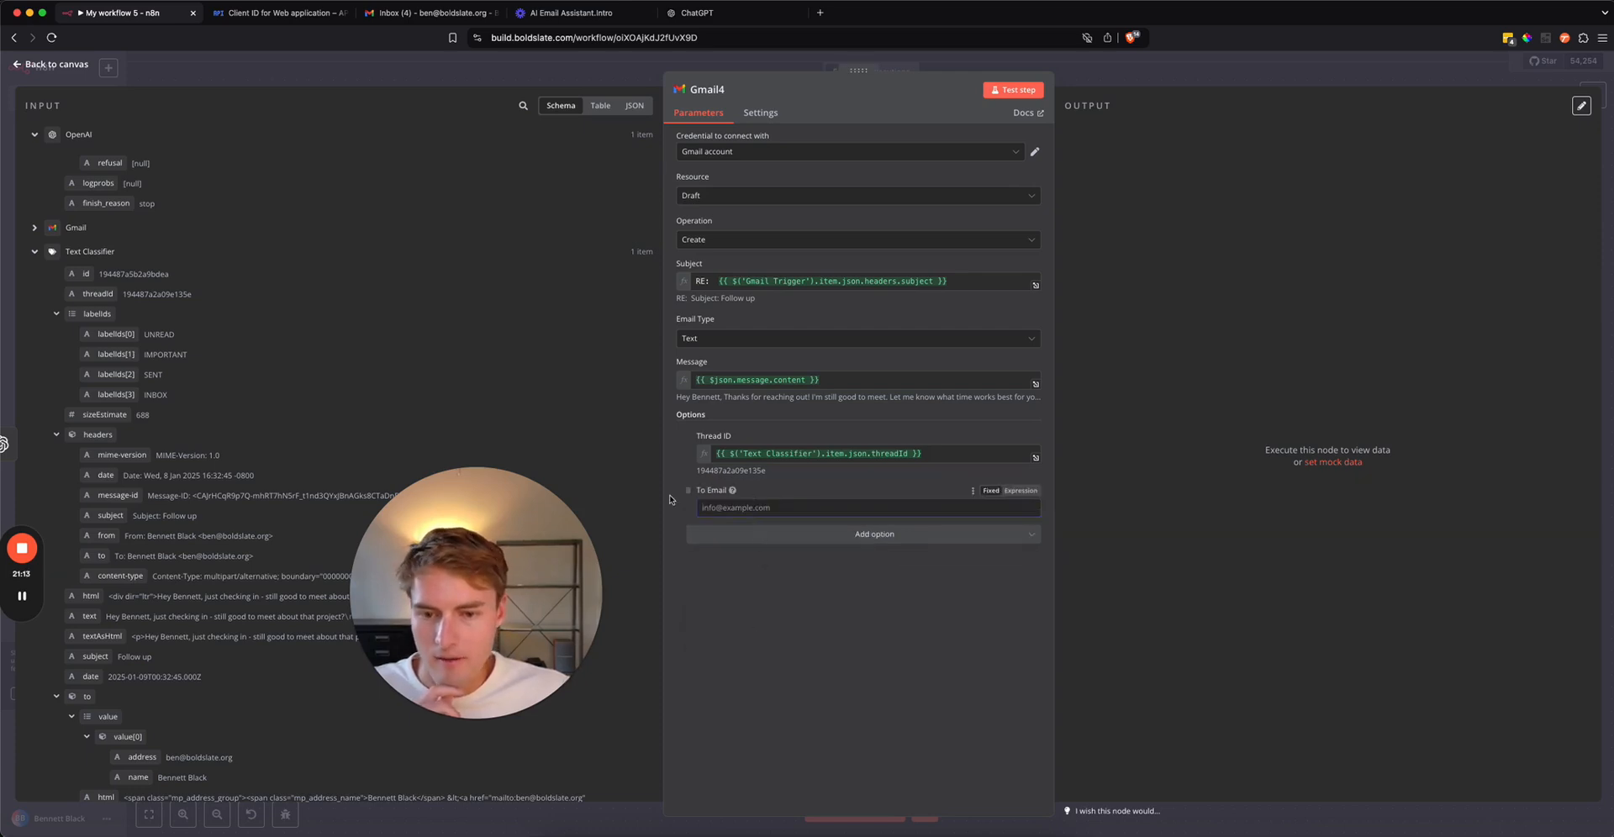
left_click(511, 532)
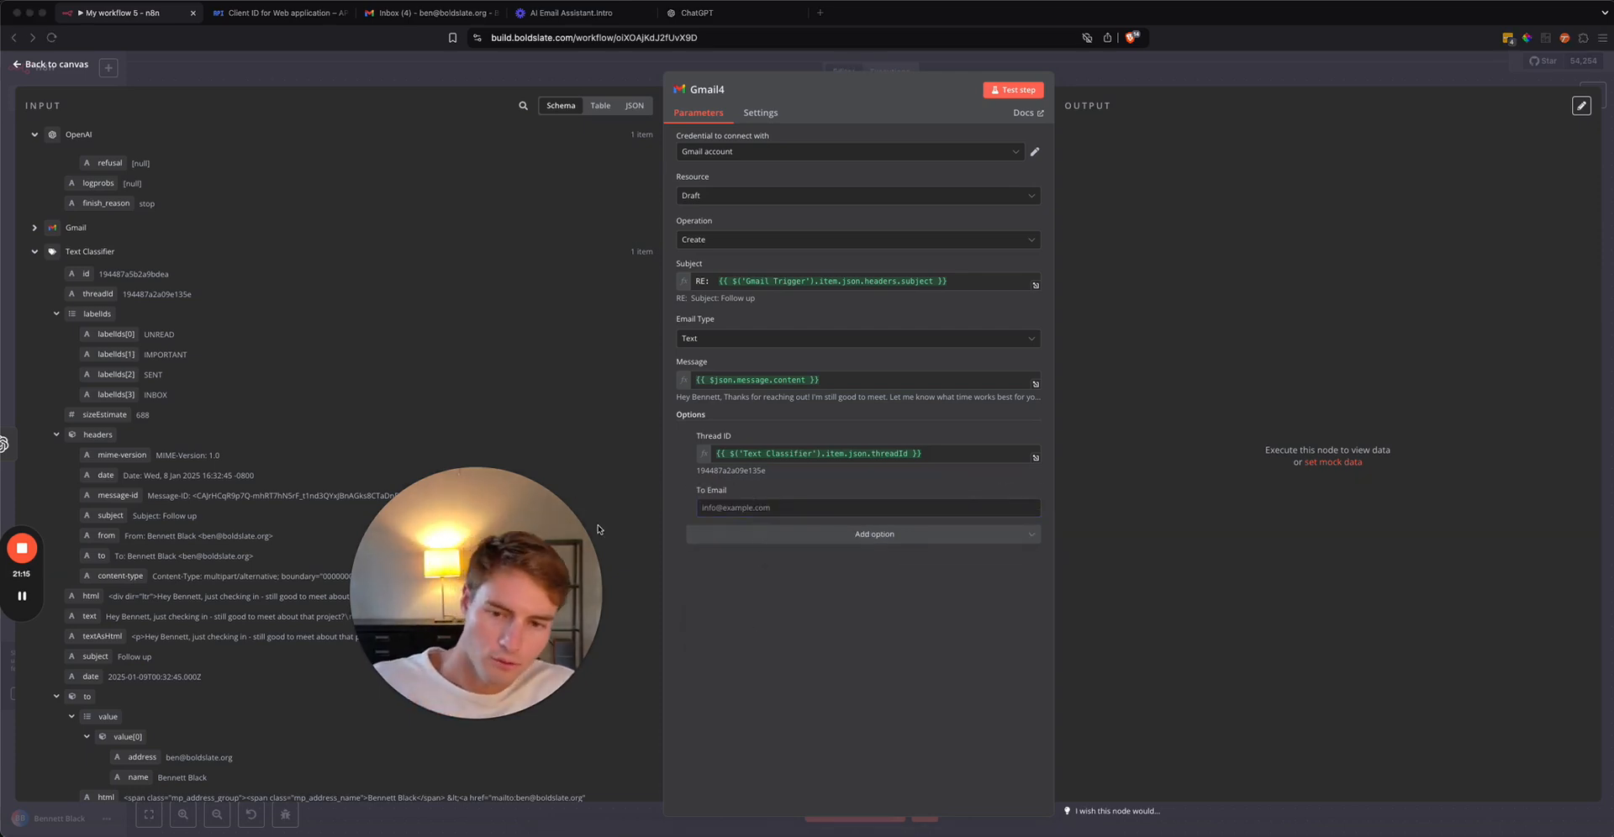
left_click(769, 507)
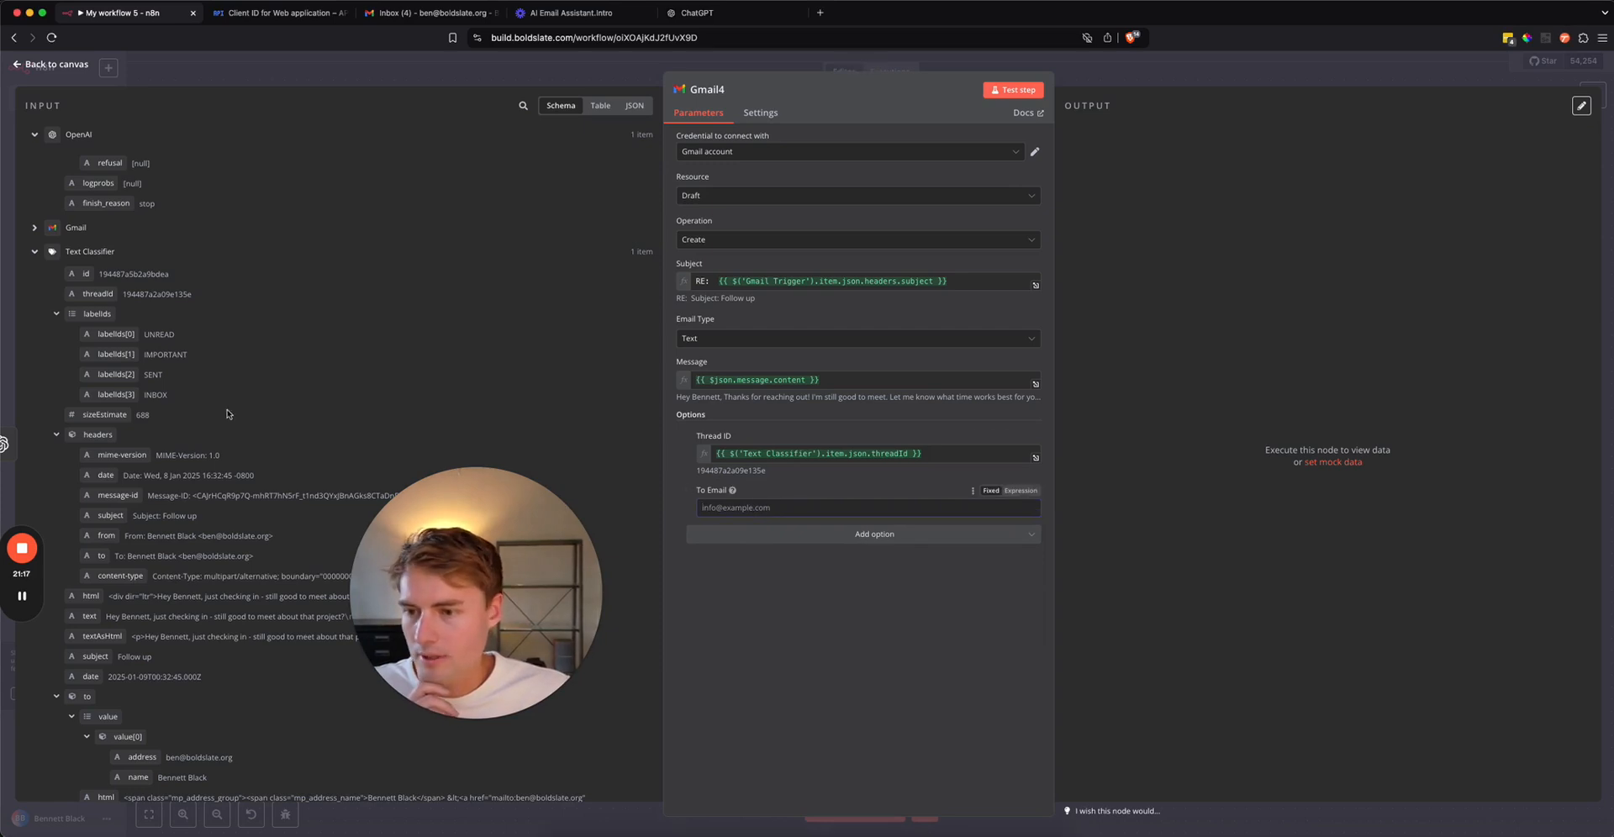
scroll(137, 439, "down", 15)
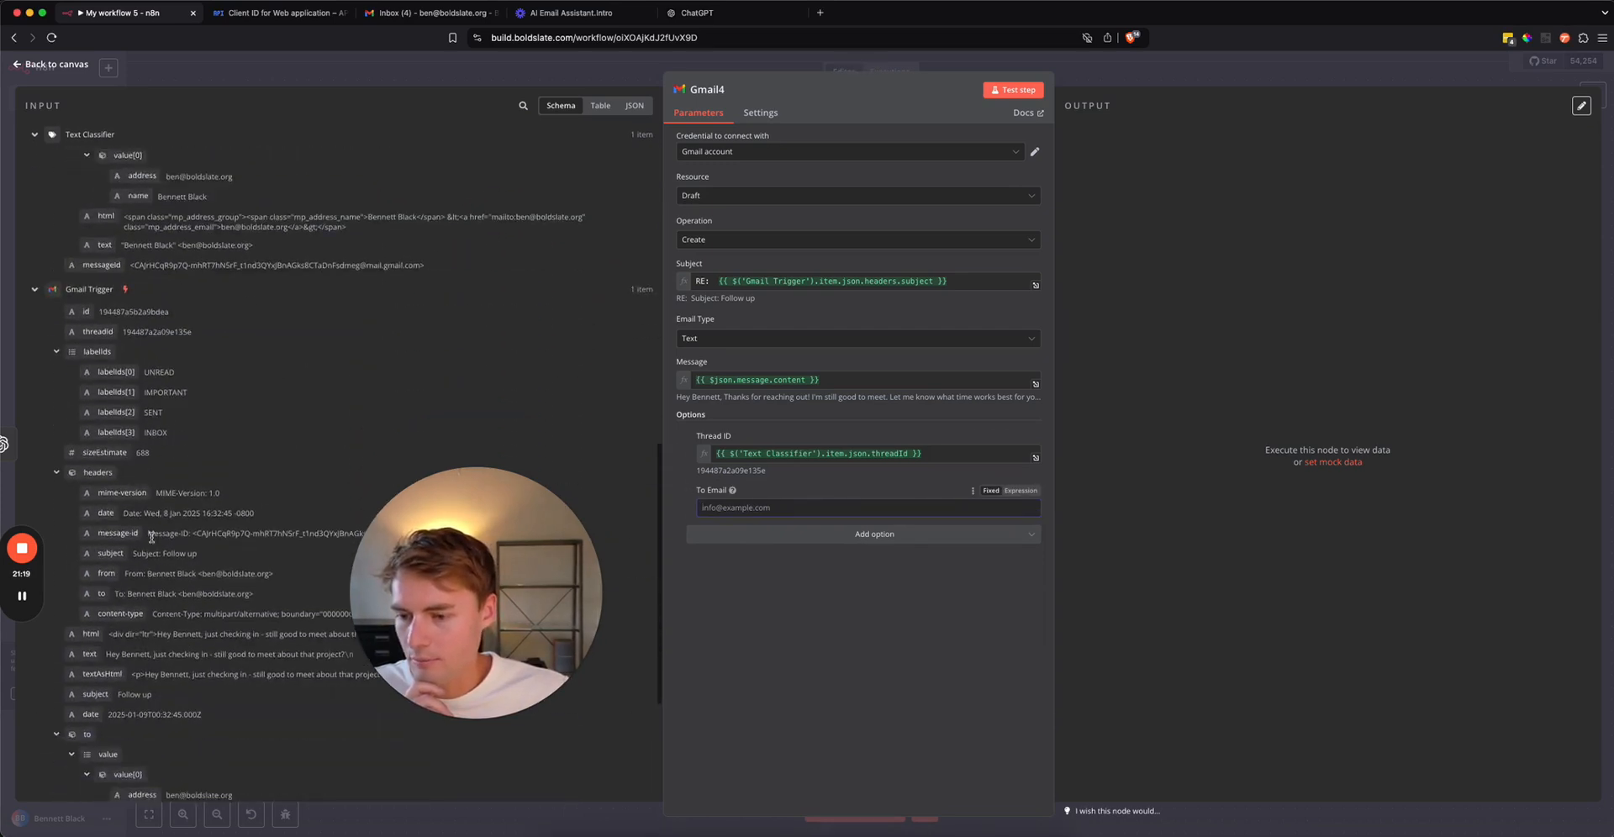
scroll(109, 370, "up", 5)
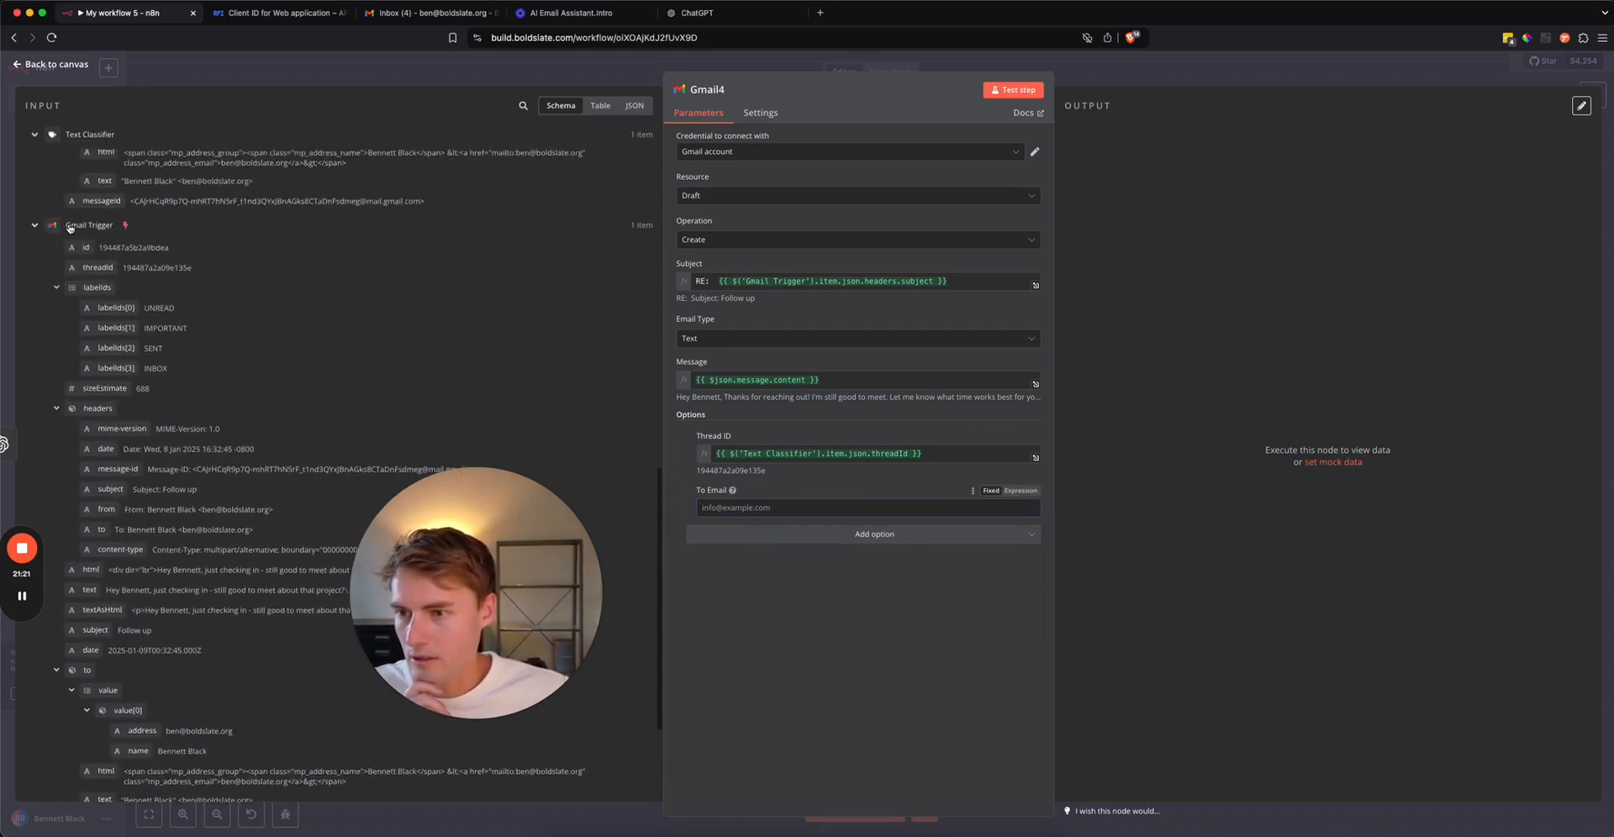
scroll(94, 286, "down", 4)
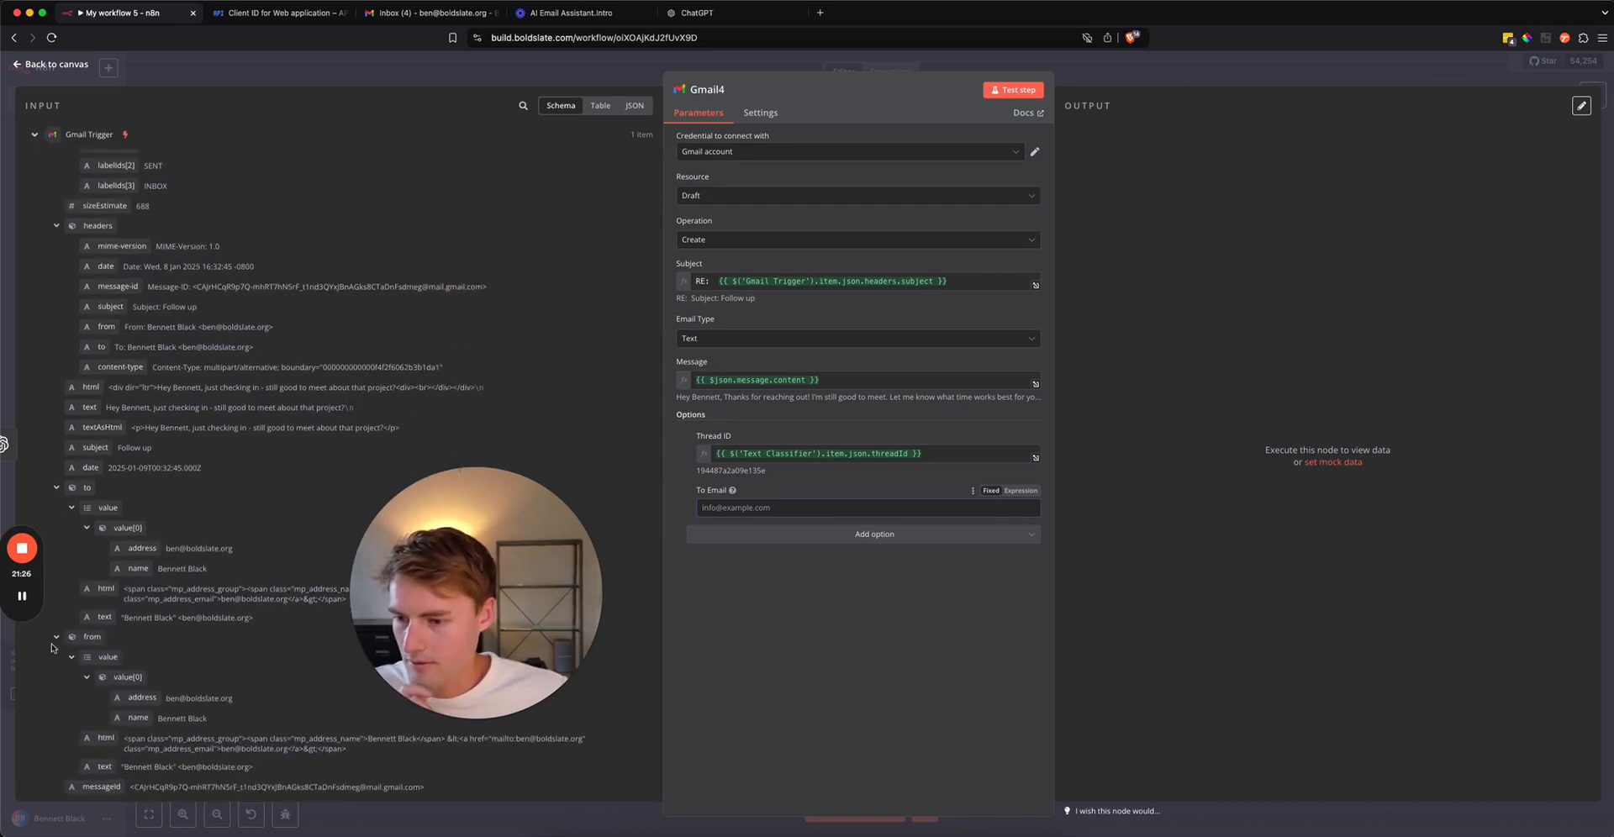
left_click_drag(143, 700, 784, 511)
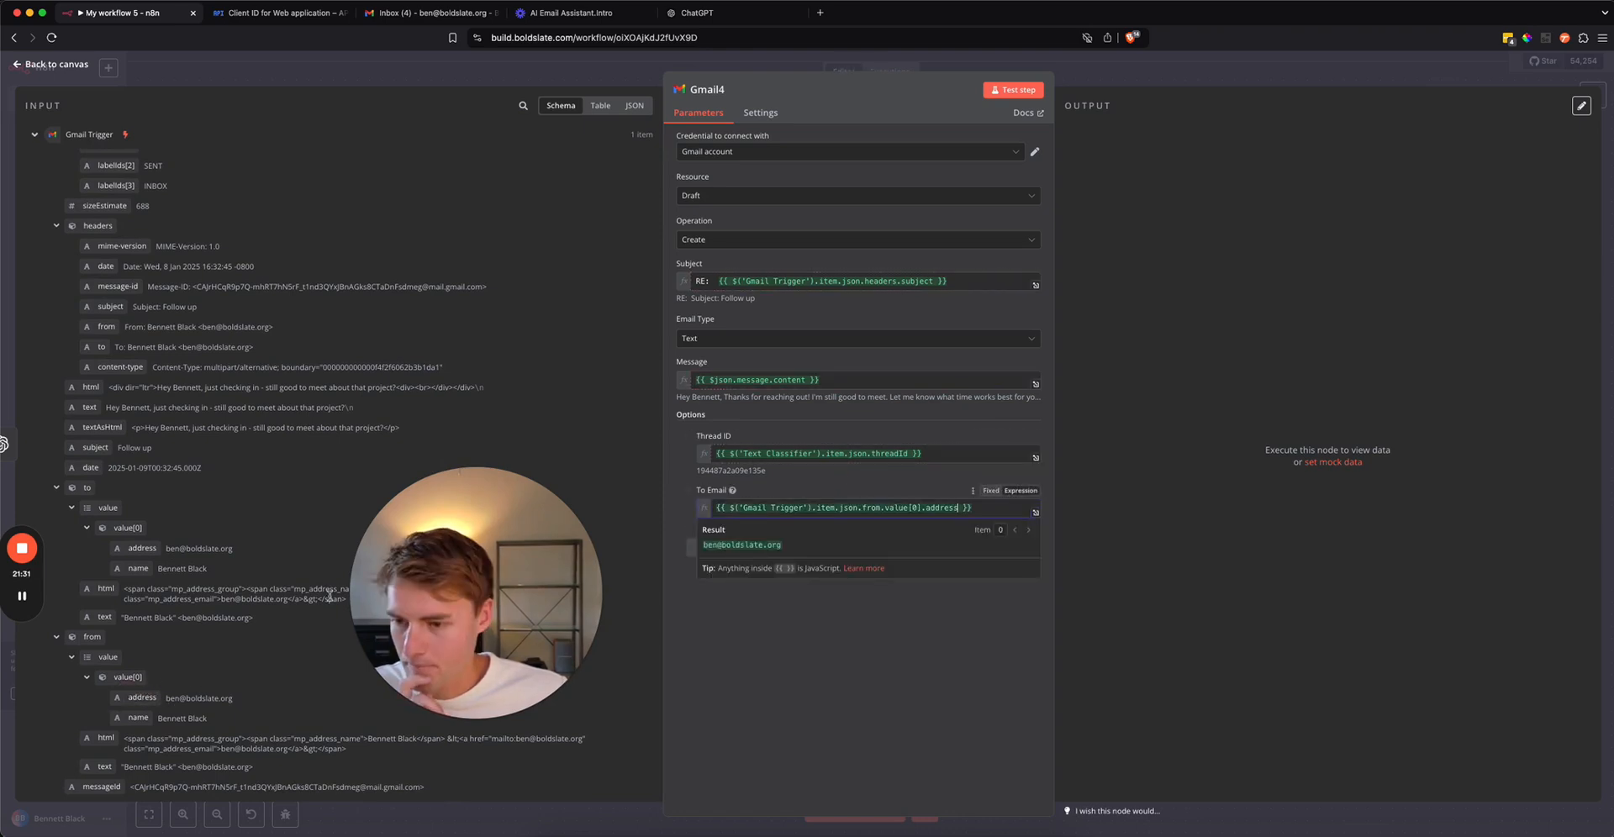
left_click(1001, 91)
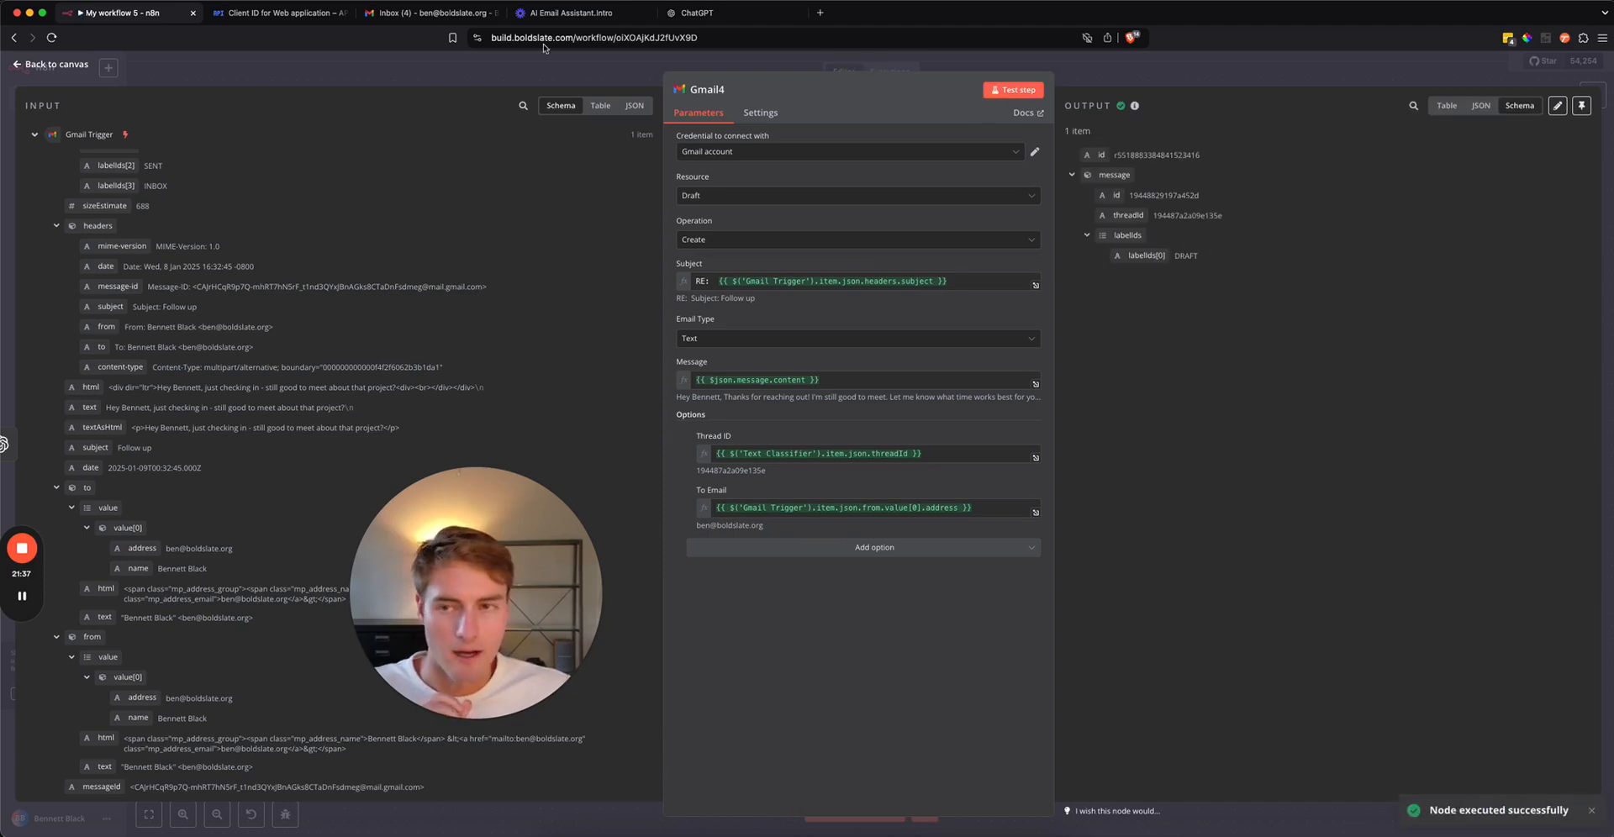
left_click(432, 13)
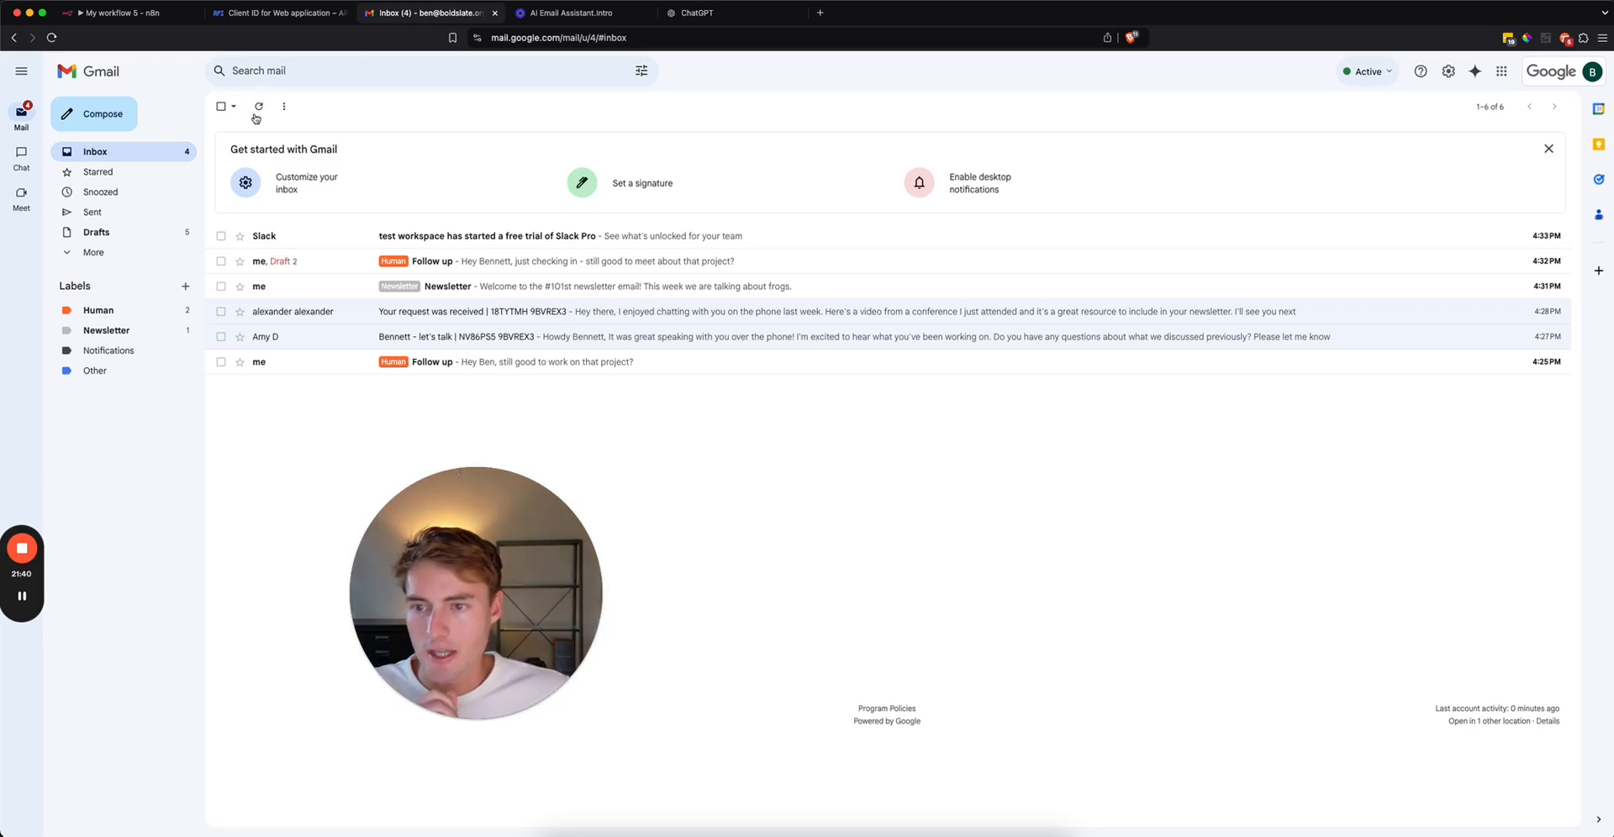
- Open the Follow up email and review the AI-drafted reply inside its thread
left_click(467, 259)
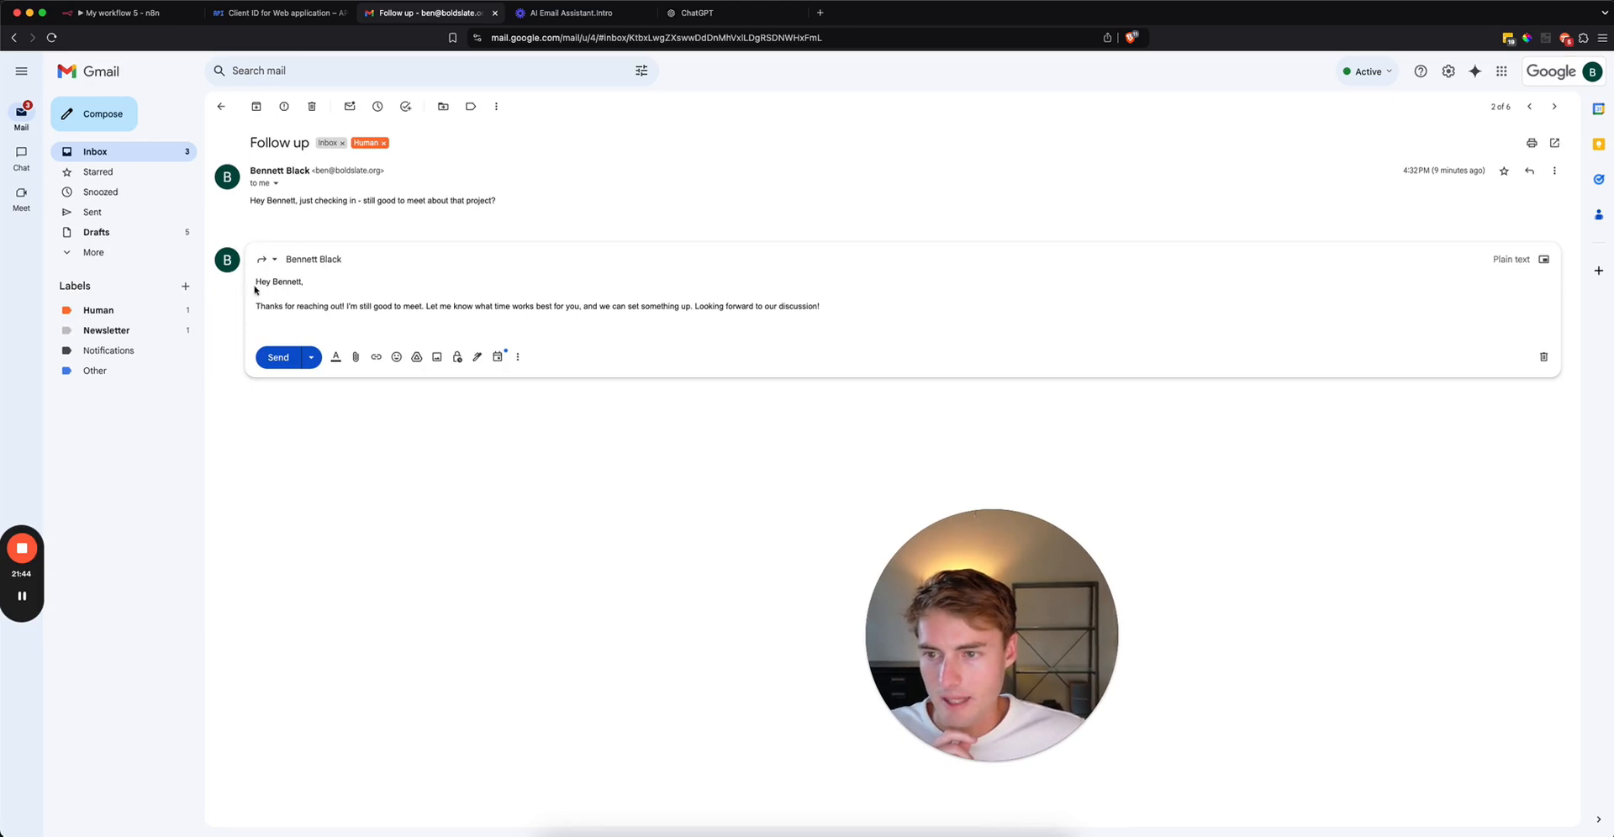
left_click_drag(427, 306, 807, 311)
left_click(808, 312)
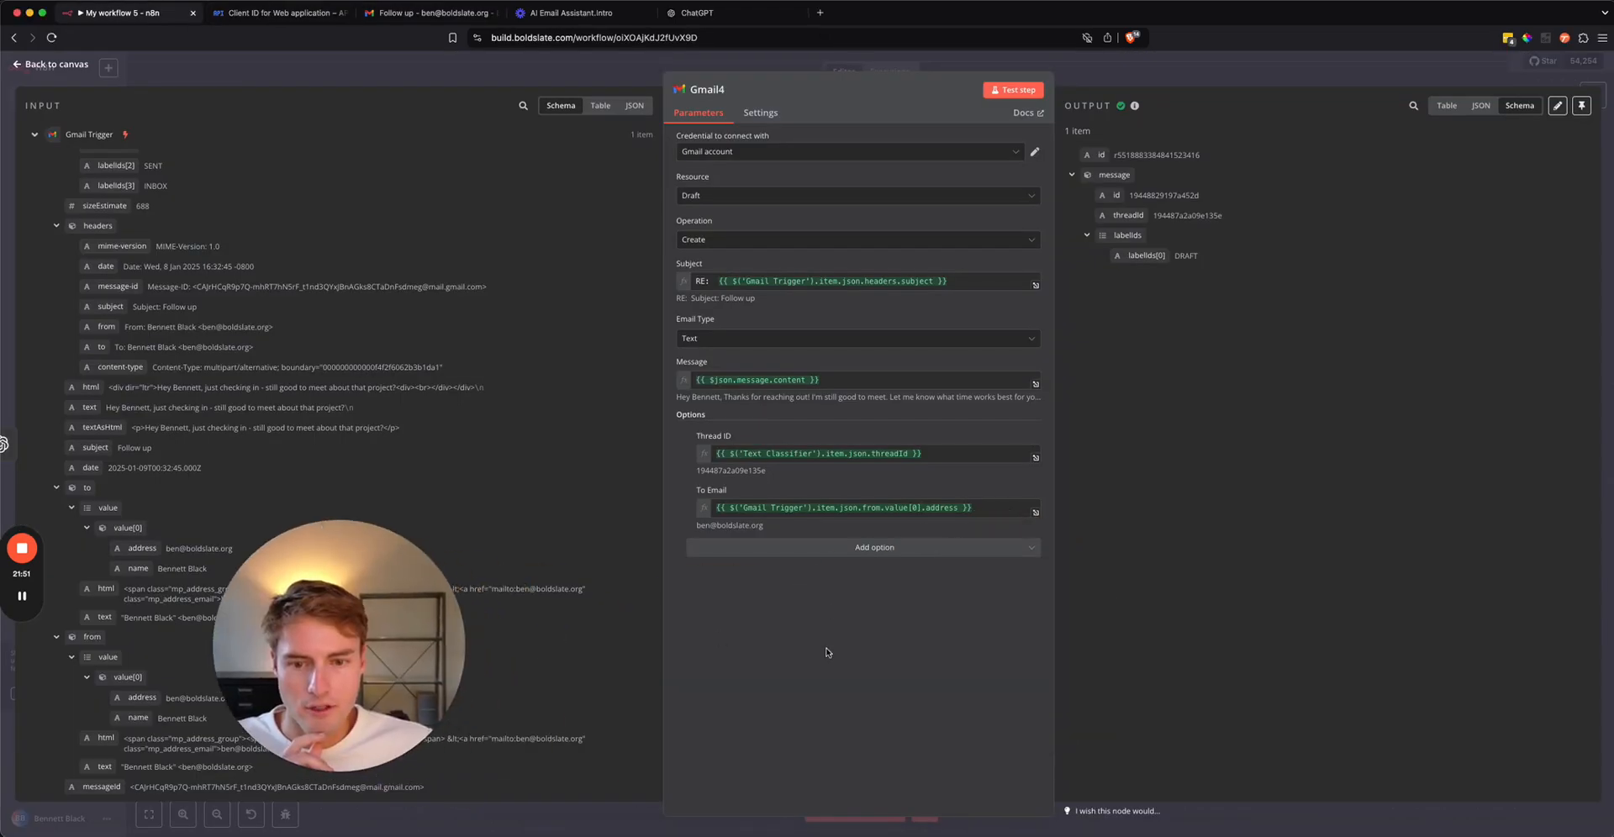
- Inspect the Gmail4 draft node's options and Settings without changes, then close it to the canvas
left_click(875, 548)
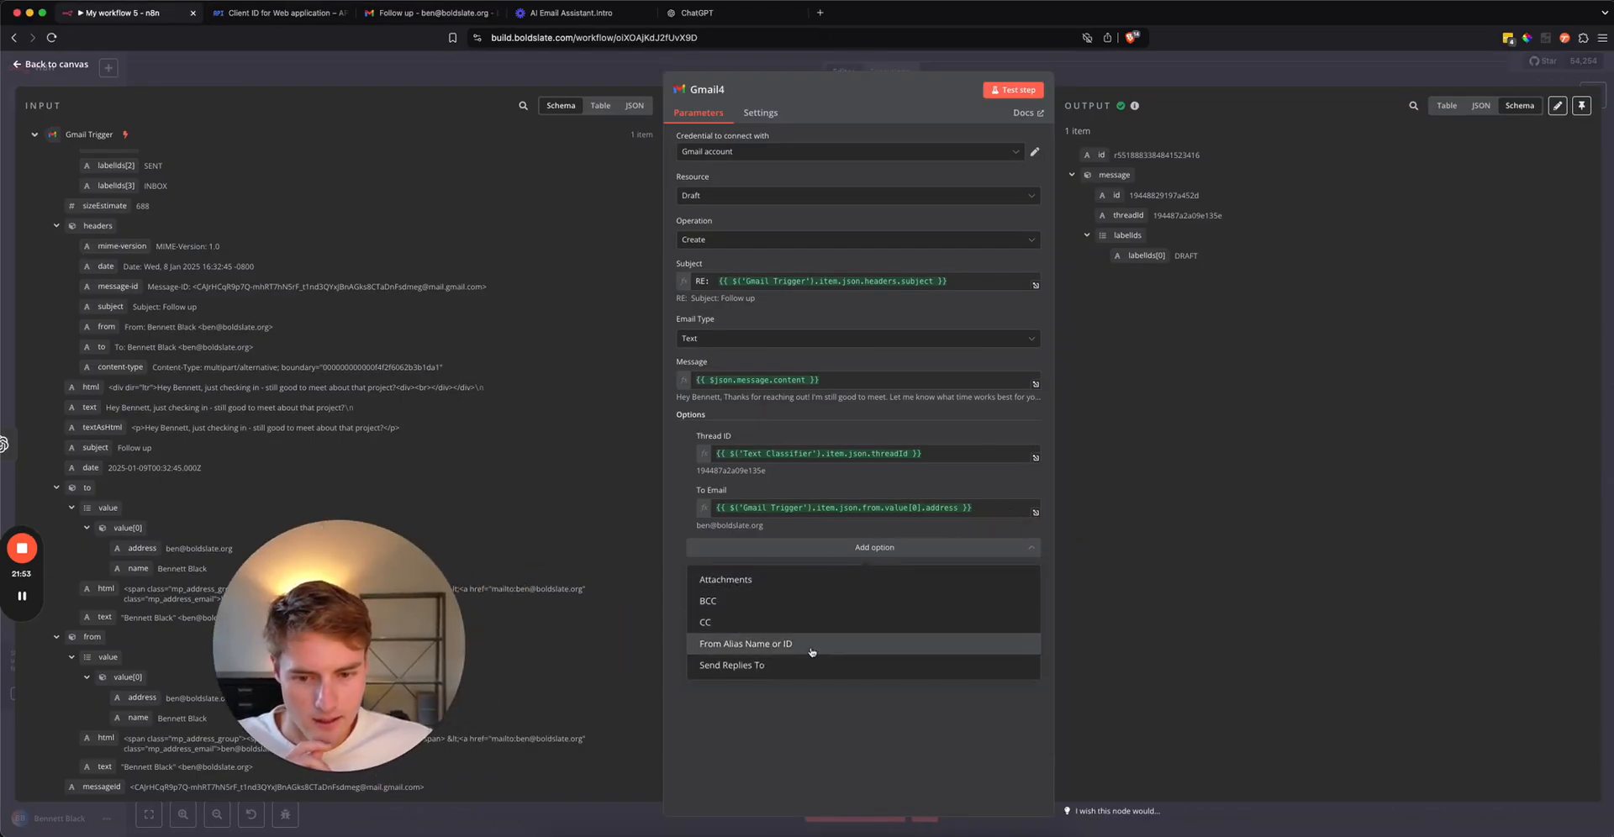
left_click(808, 691)
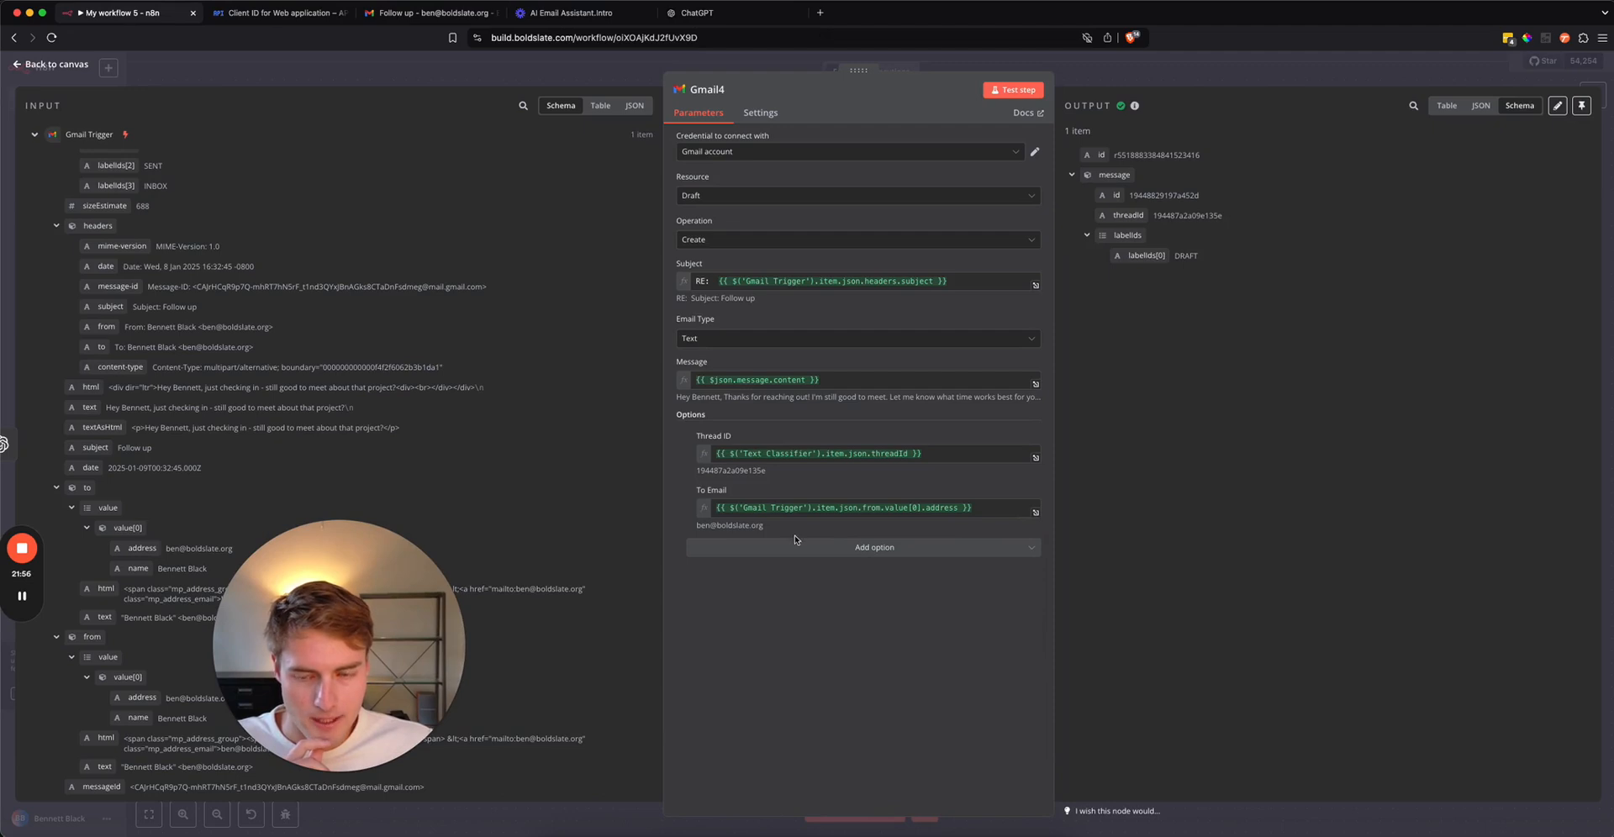
left_click(752, 119)
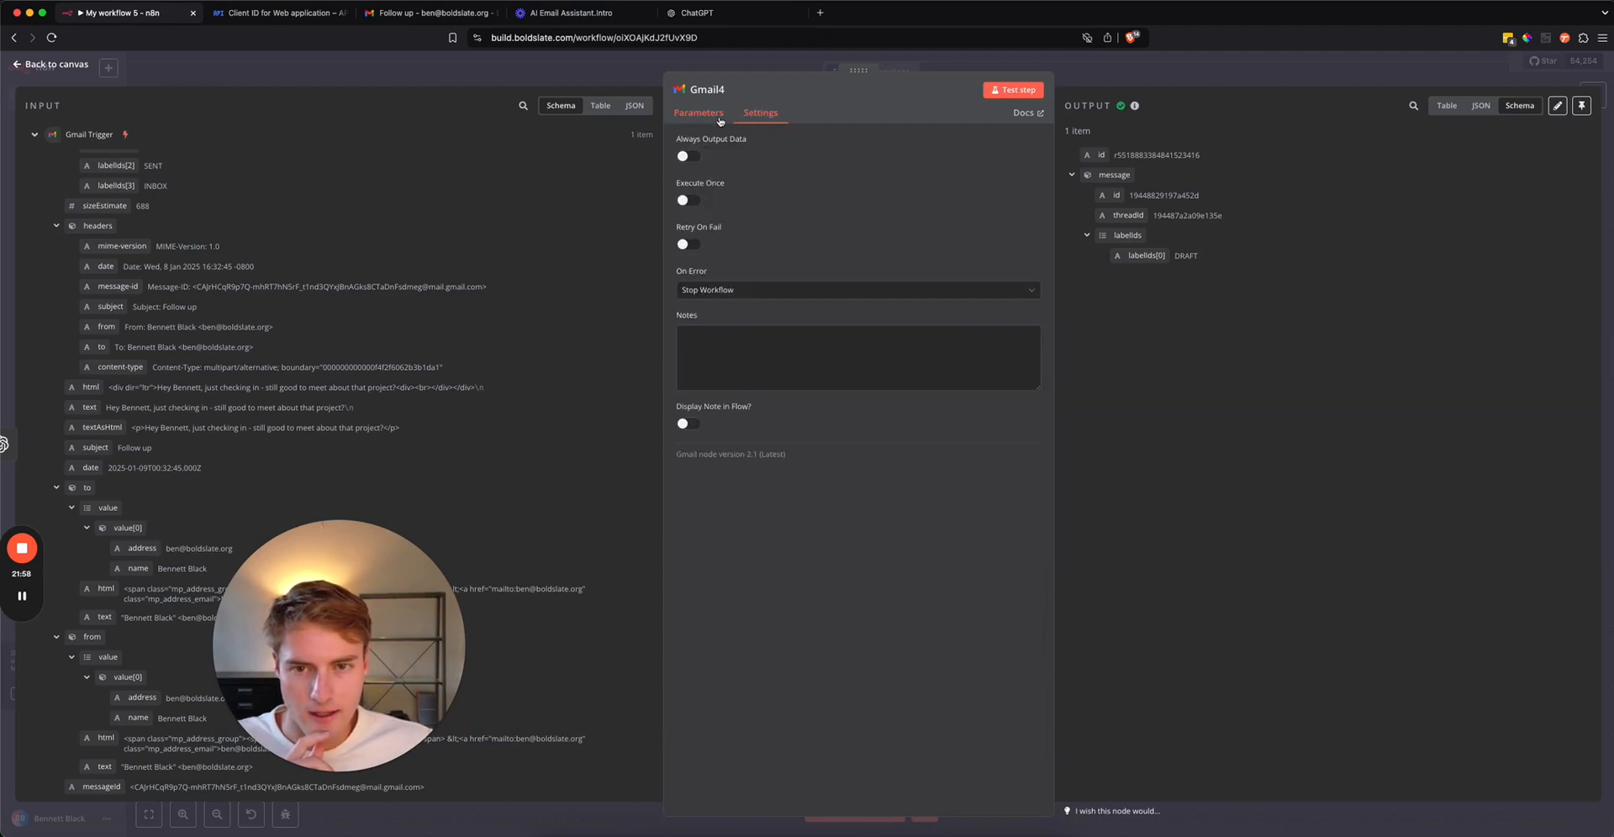
left_click(712, 119)
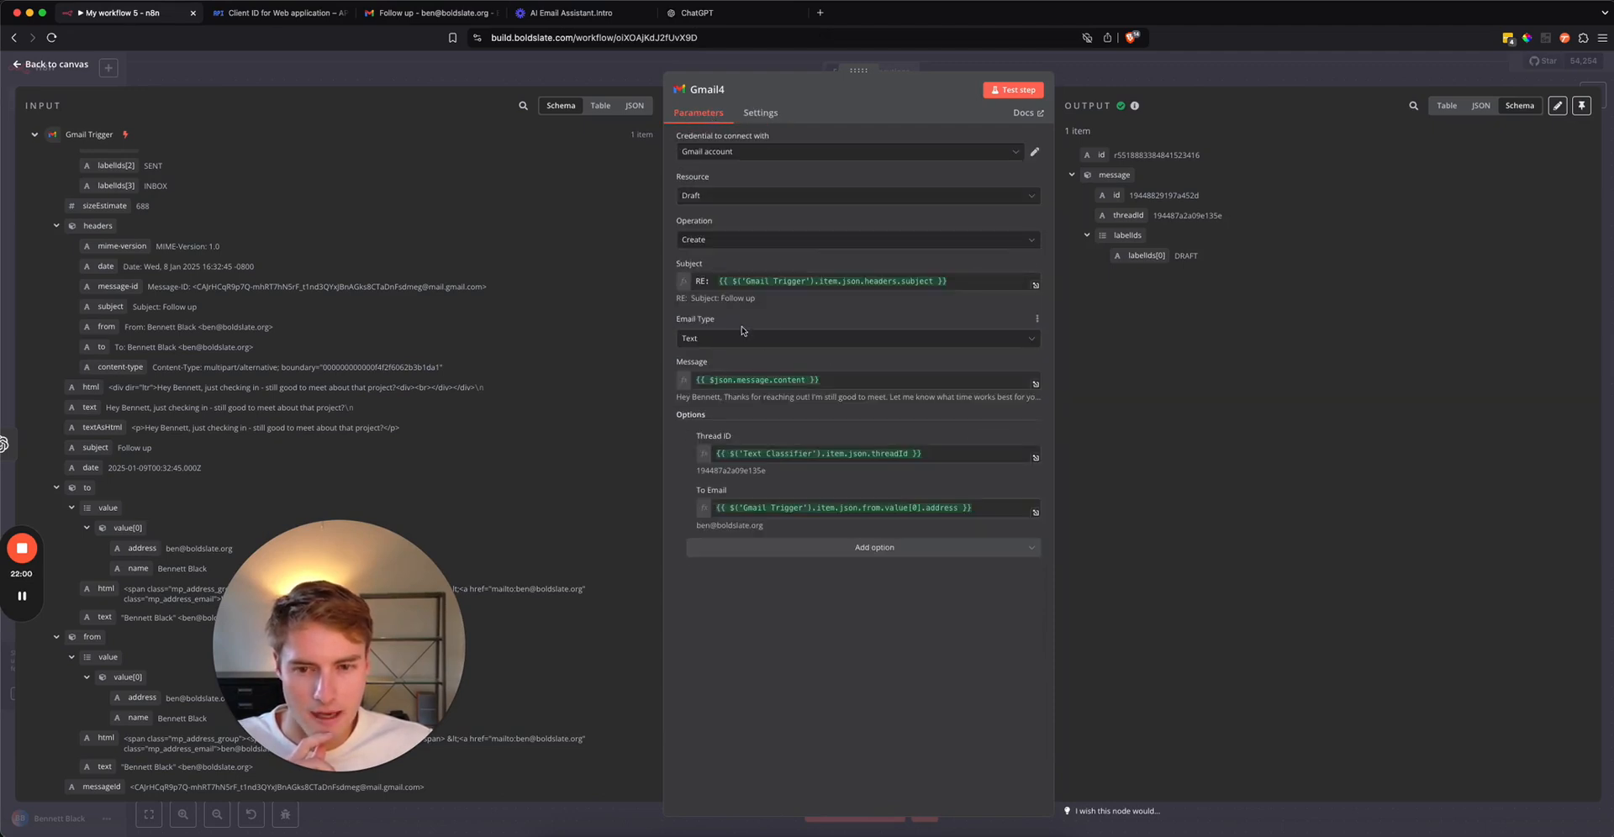
left_click(844, 551)
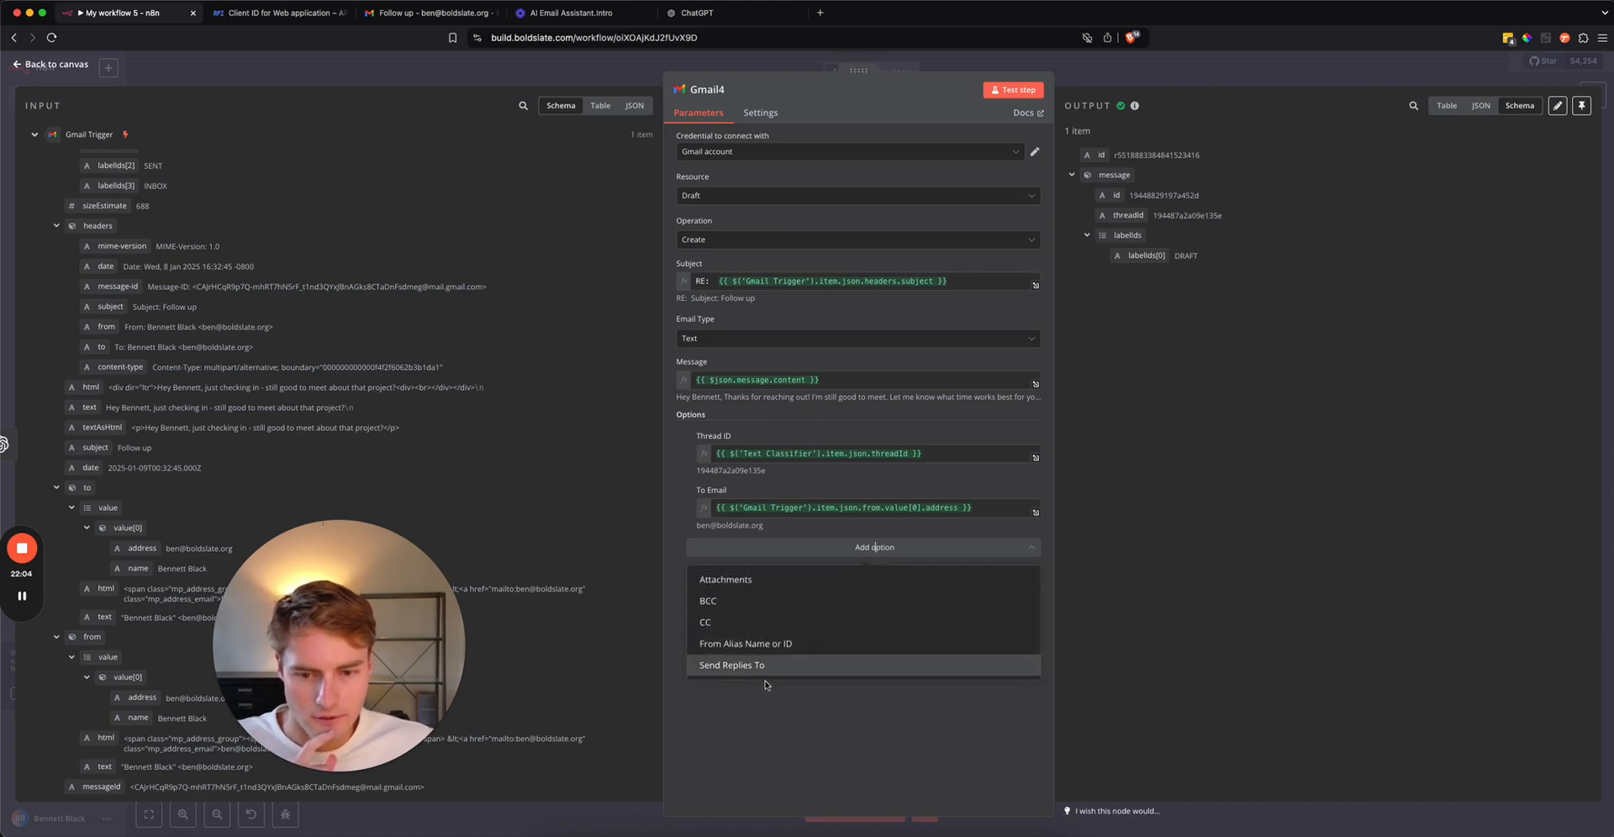
left_click(788, 709)
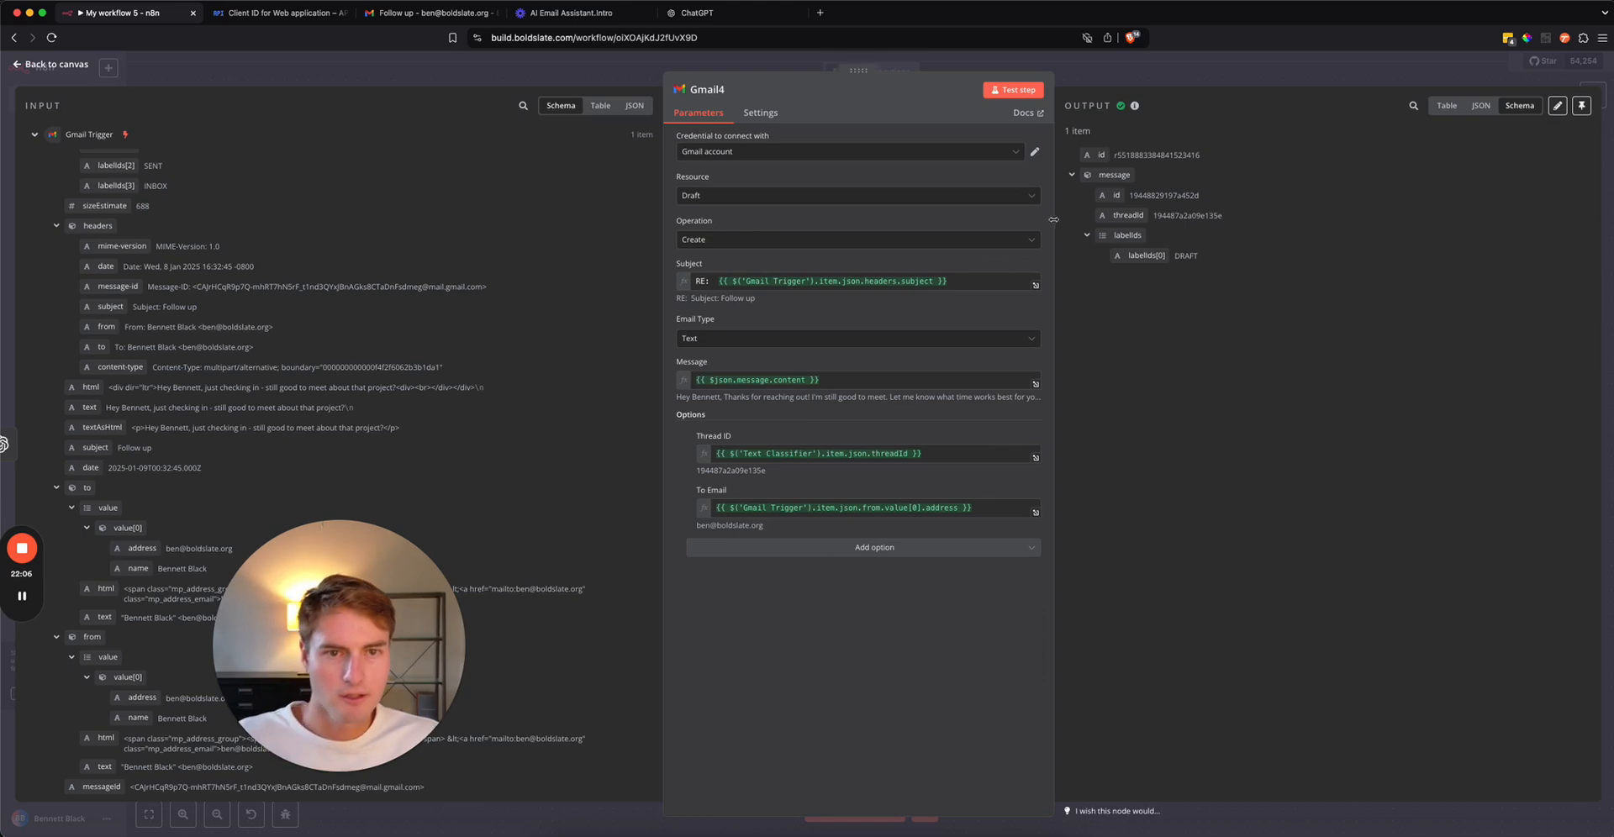
key("Escape")
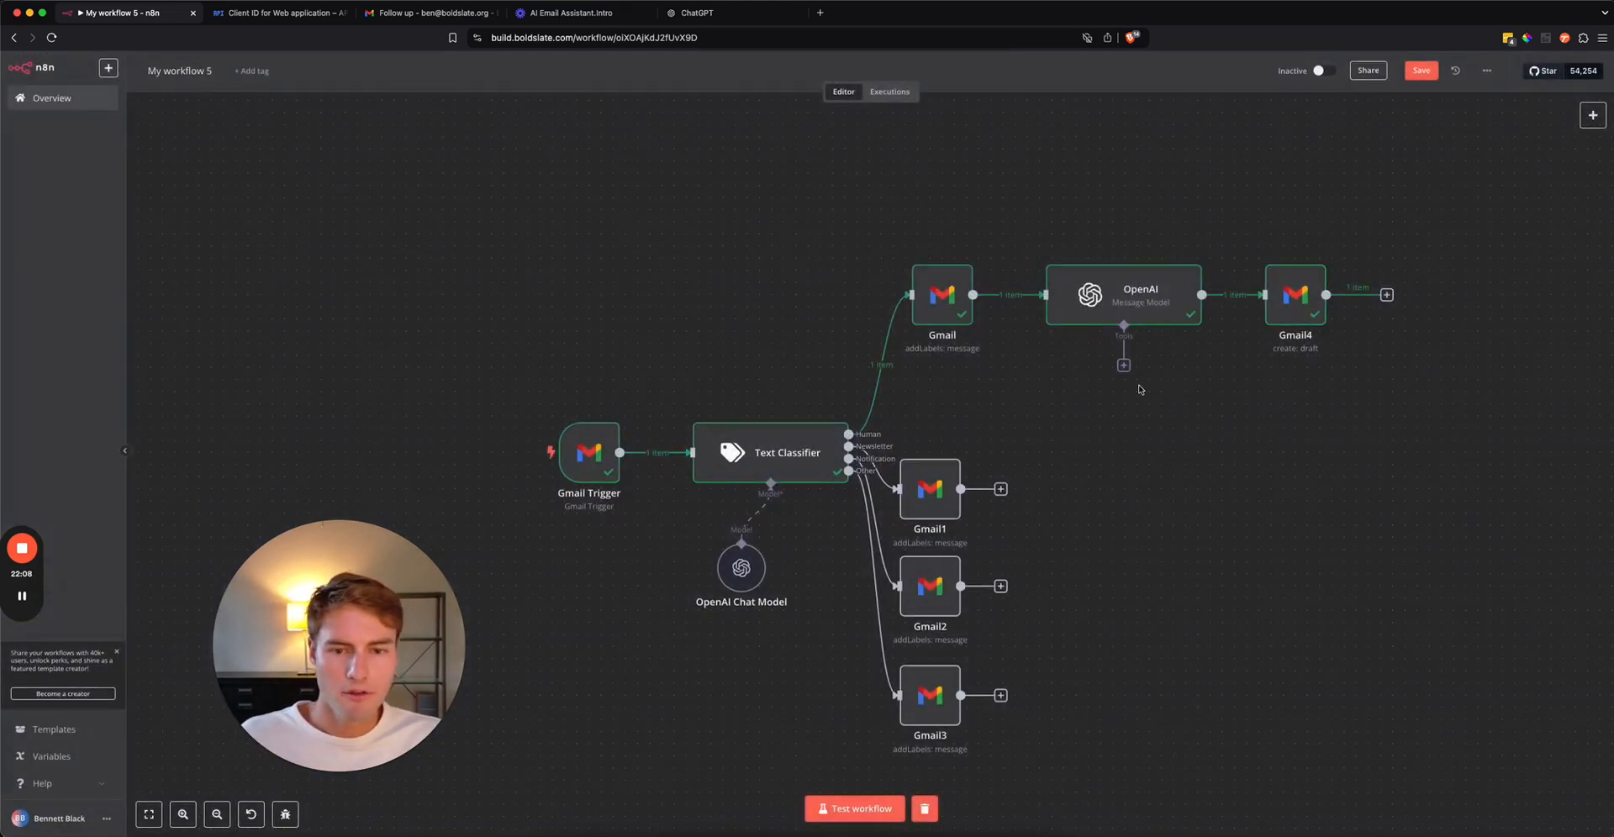
- Save the workflow and switch it from Inactive to Active, dismissing the activation notice
scroll(1140, 387, "down", 2)
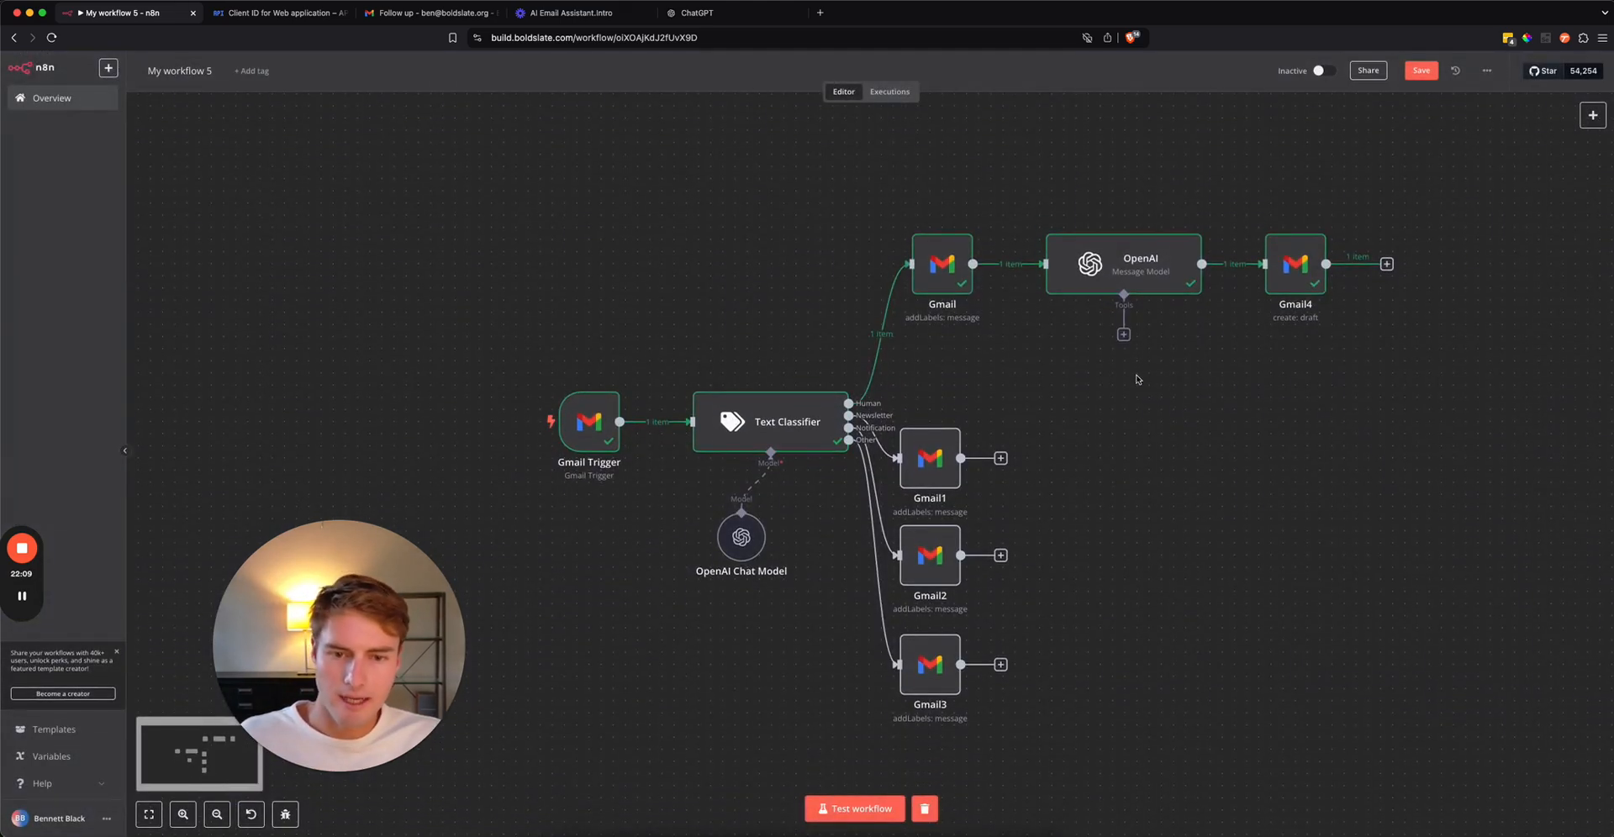
left_click(1423, 73)
left_click(1321, 70)
key("Escape")
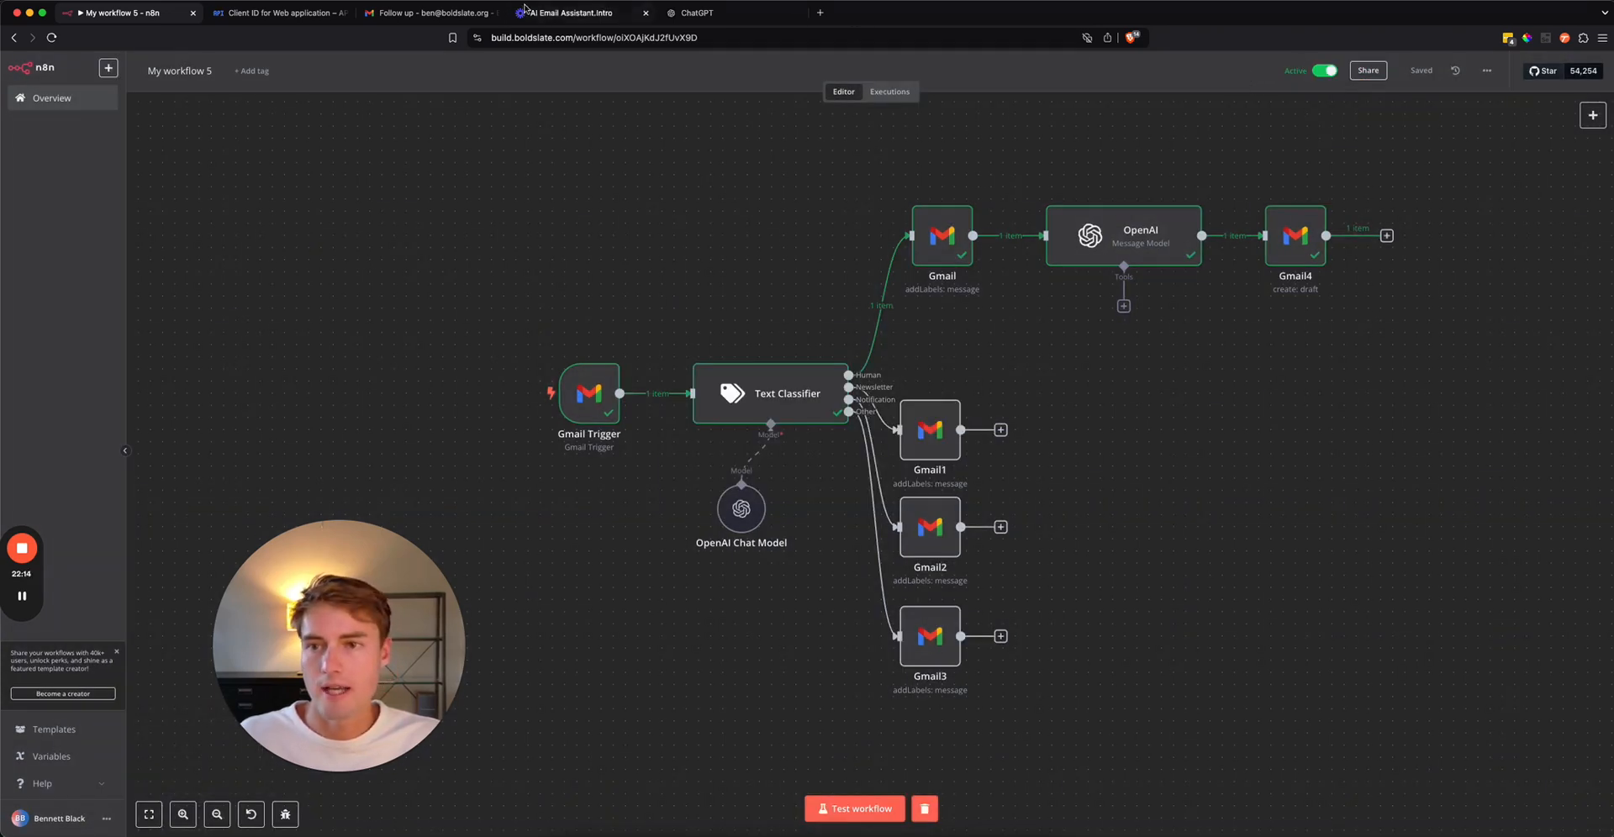
mouse_move(581, 397)
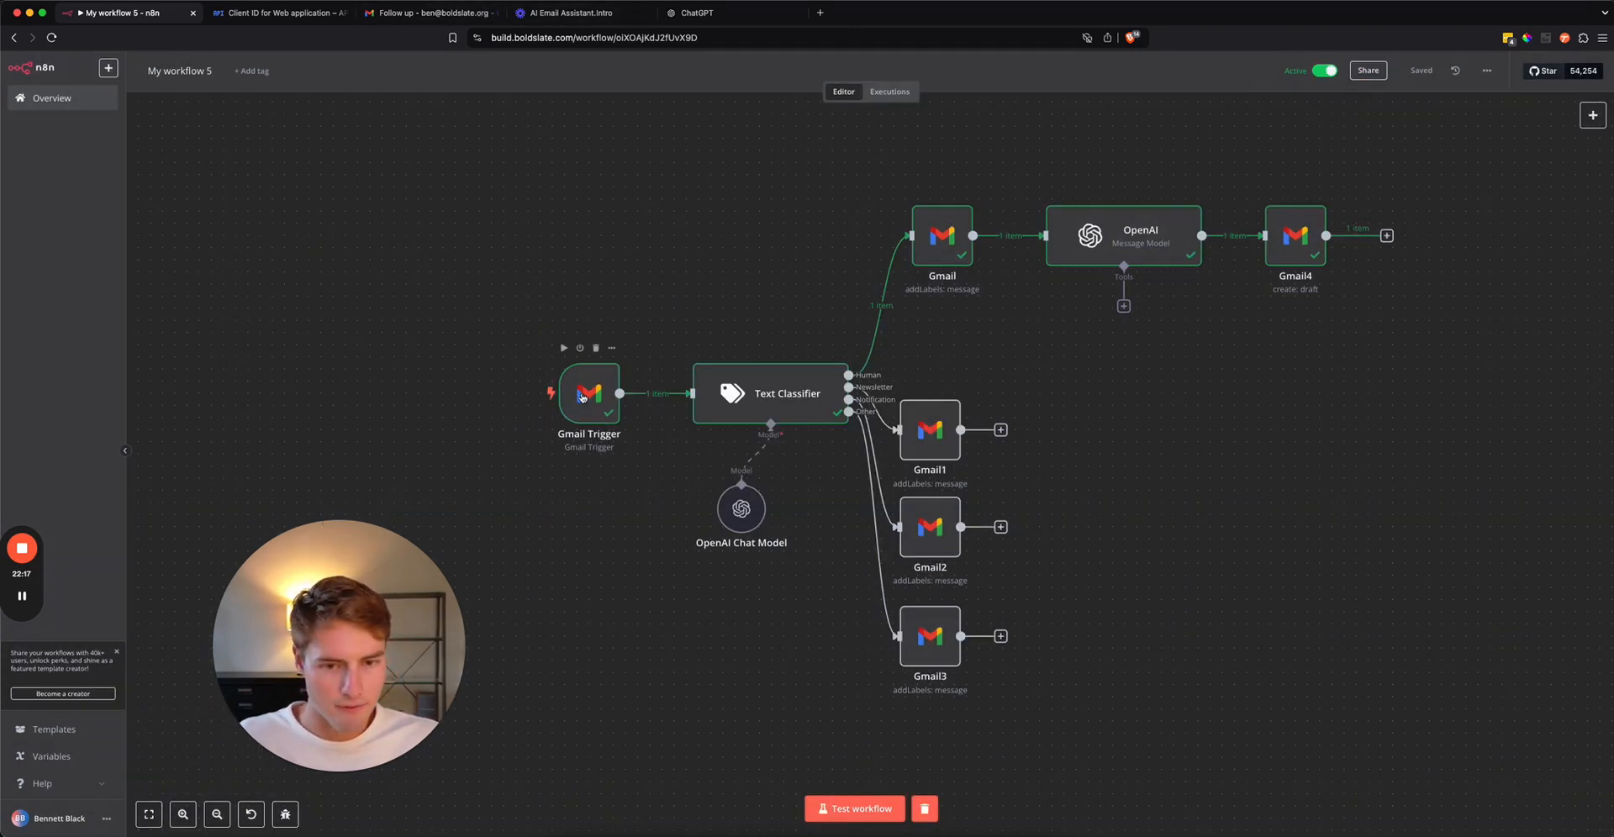
- Send a test email titled Newsletter about the Paris episode to the suggested recipient, then return to the inbox
left_click(431, 13)
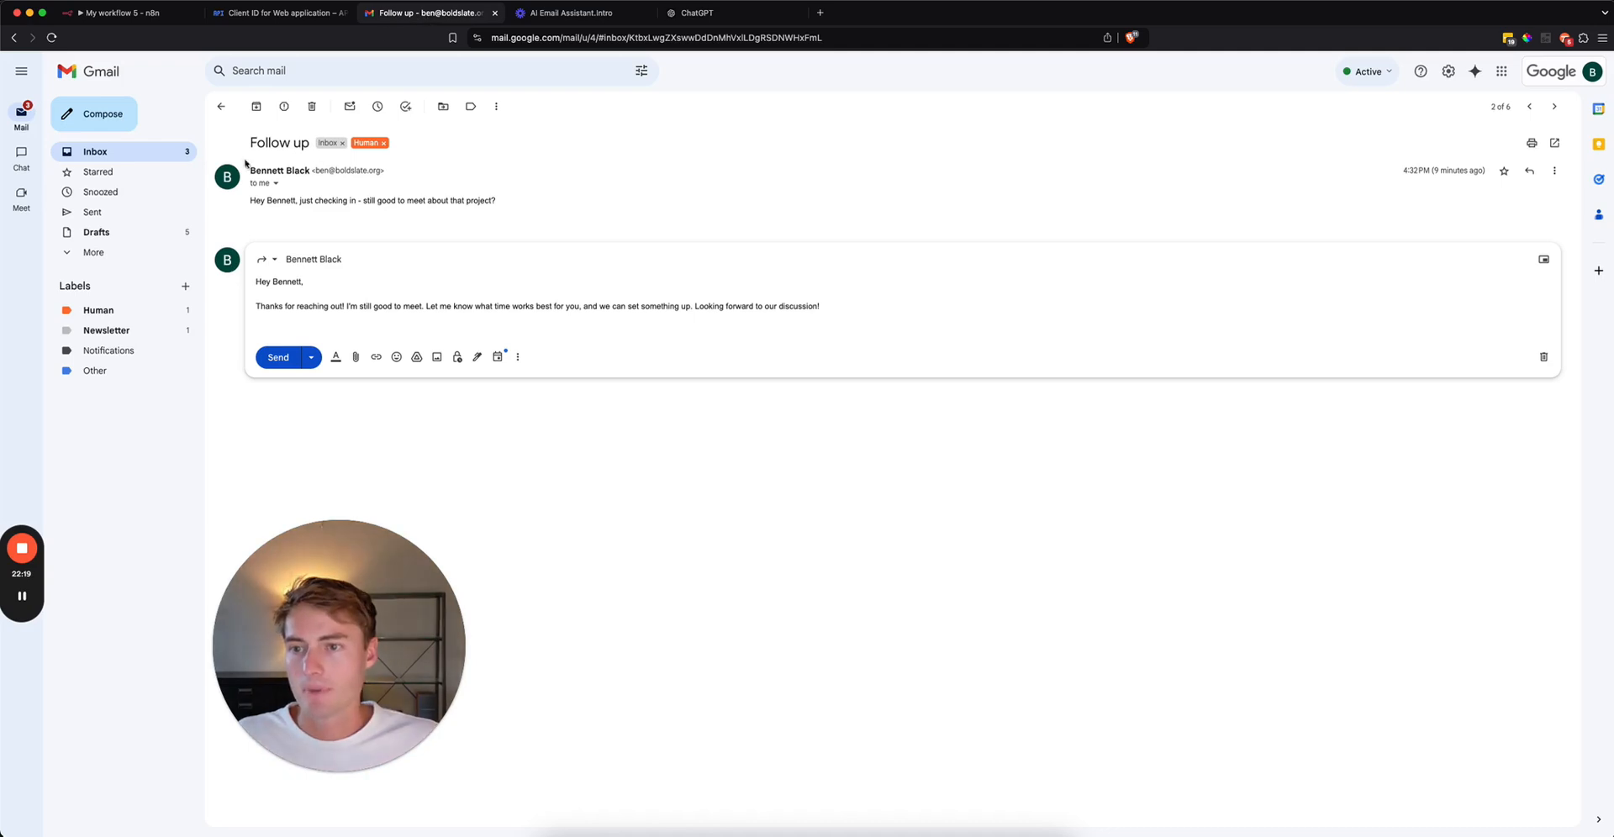
left_click(117, 122)
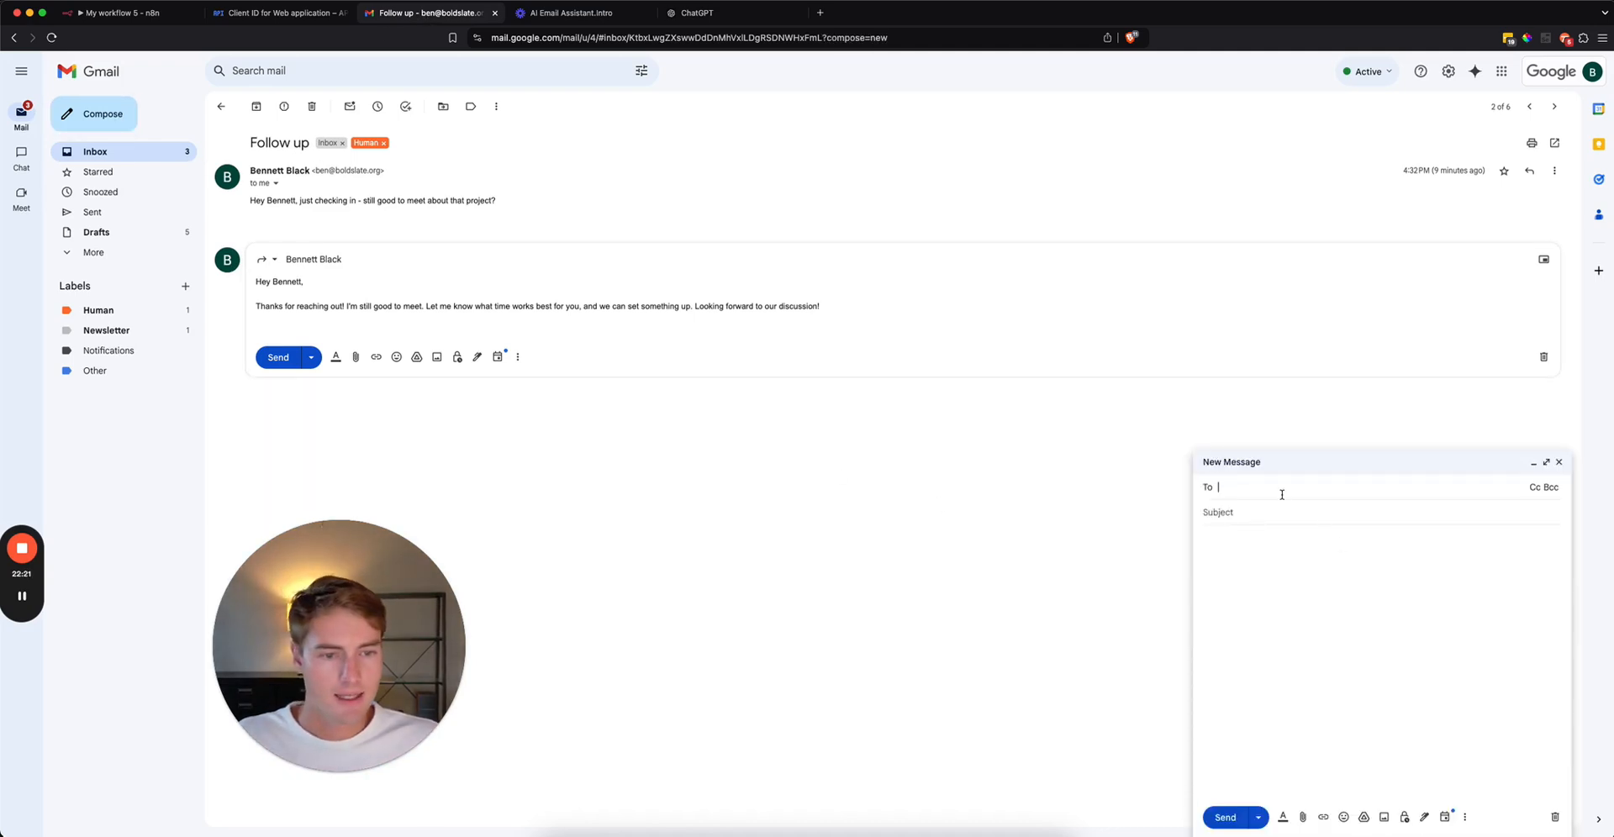
type("ben")
key("Return")
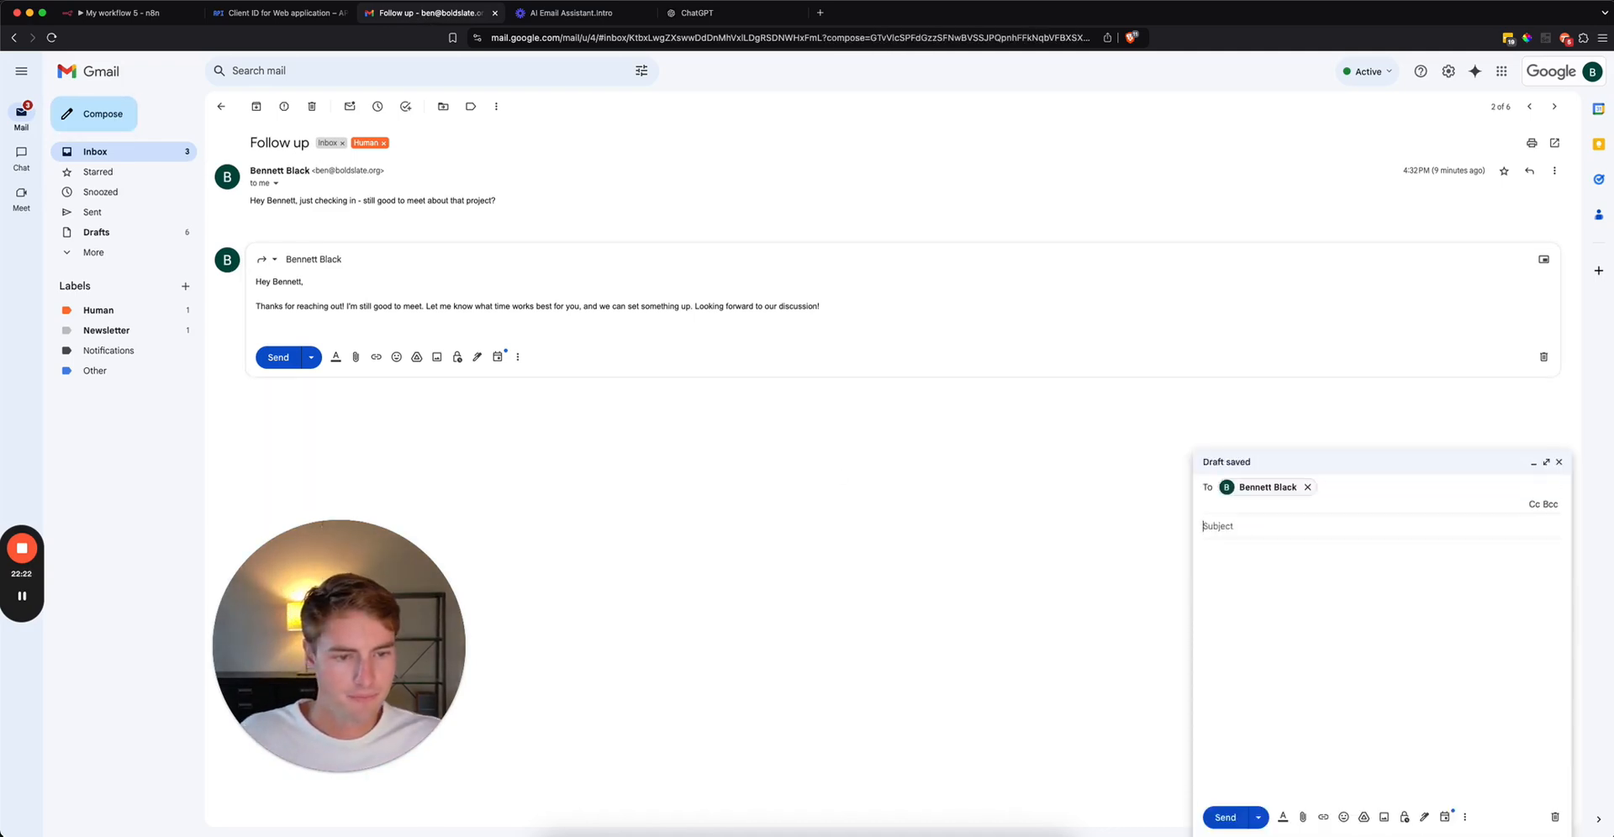
key("Tab")
type("News")
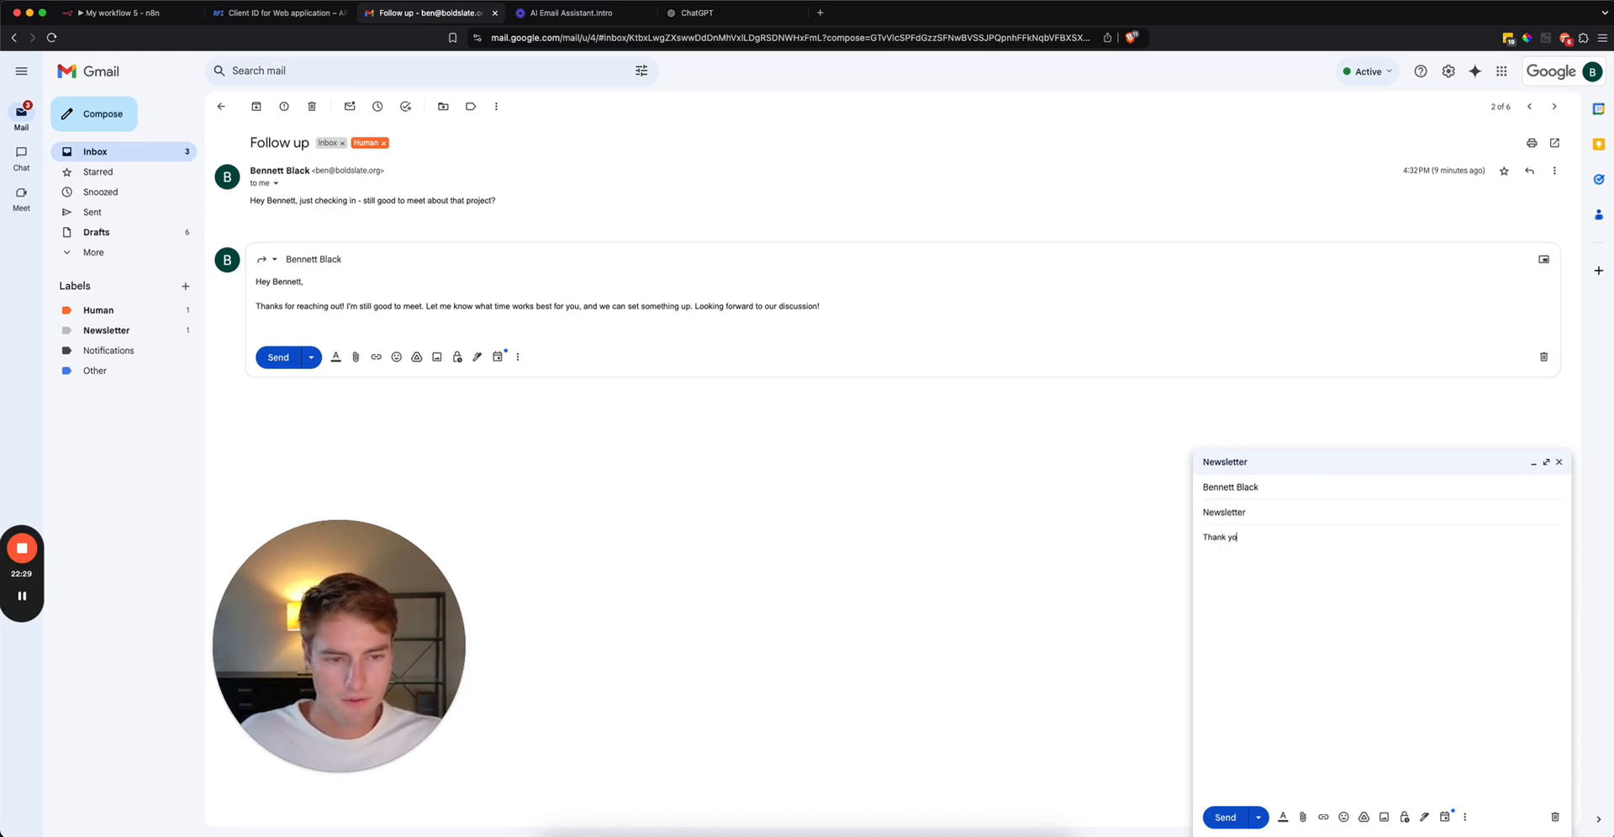
type("scribing to the newsletter! This episode, we are discussing Par")
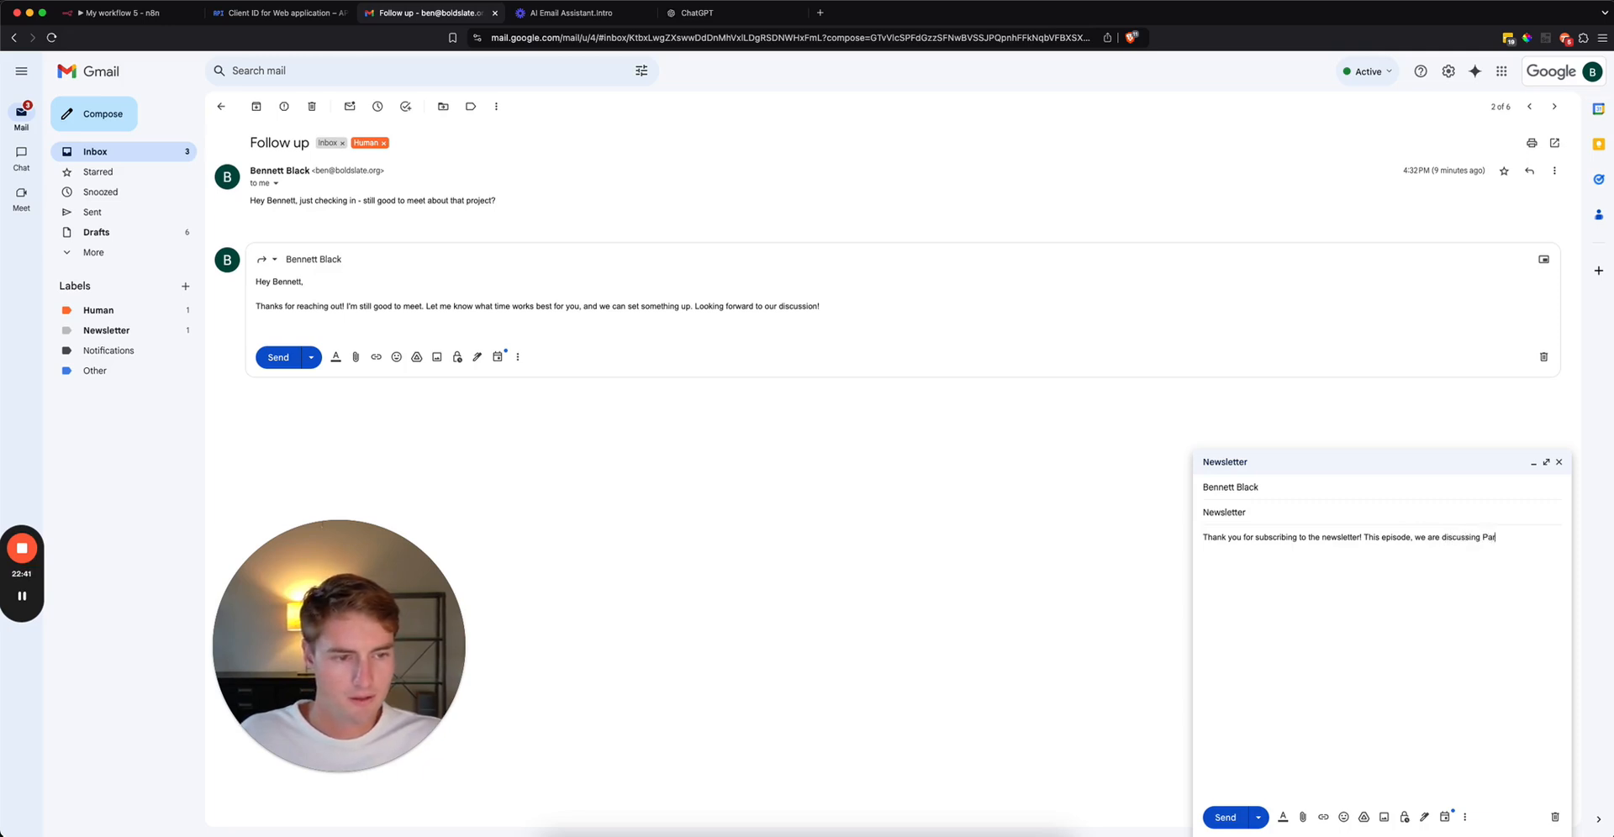
key("super+Return")
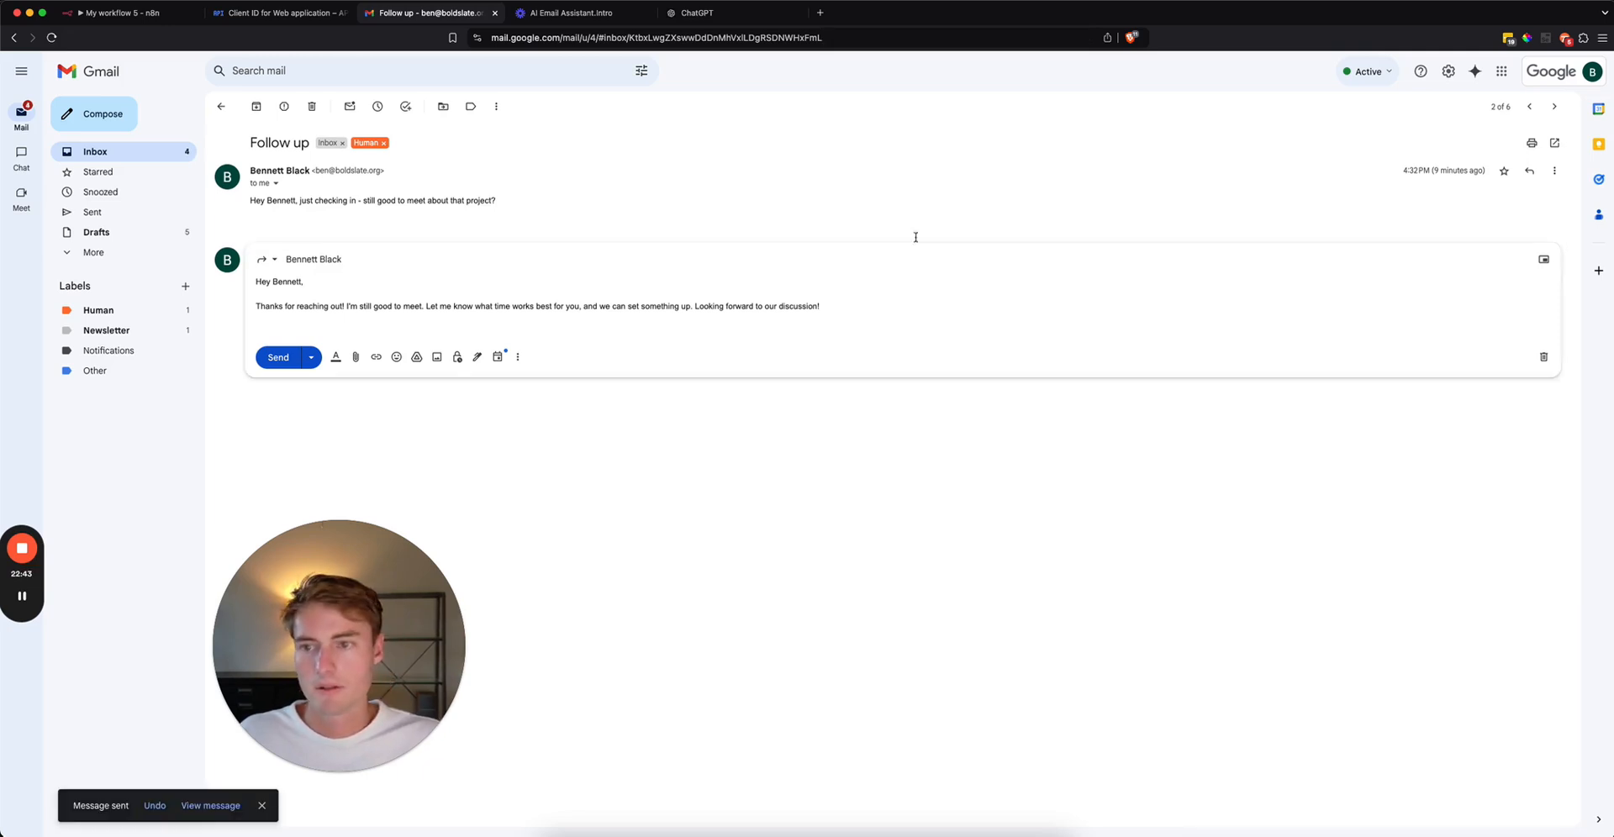
left_click(130, 151)
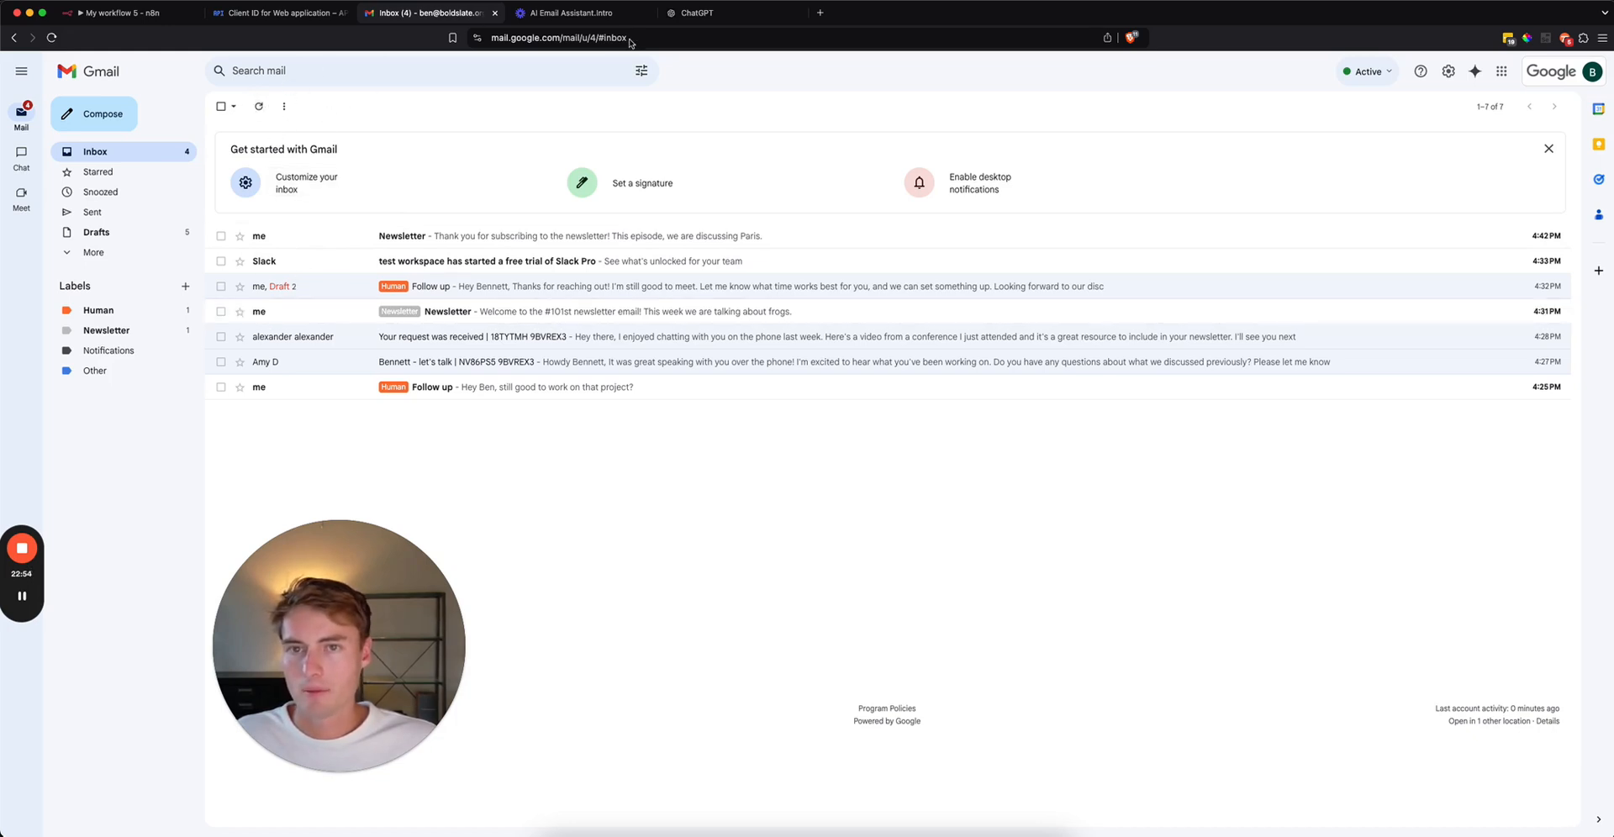
- Refresh the Gmail inbox to confirm the Paris email received the Newsletter label
left_click(98, 14)
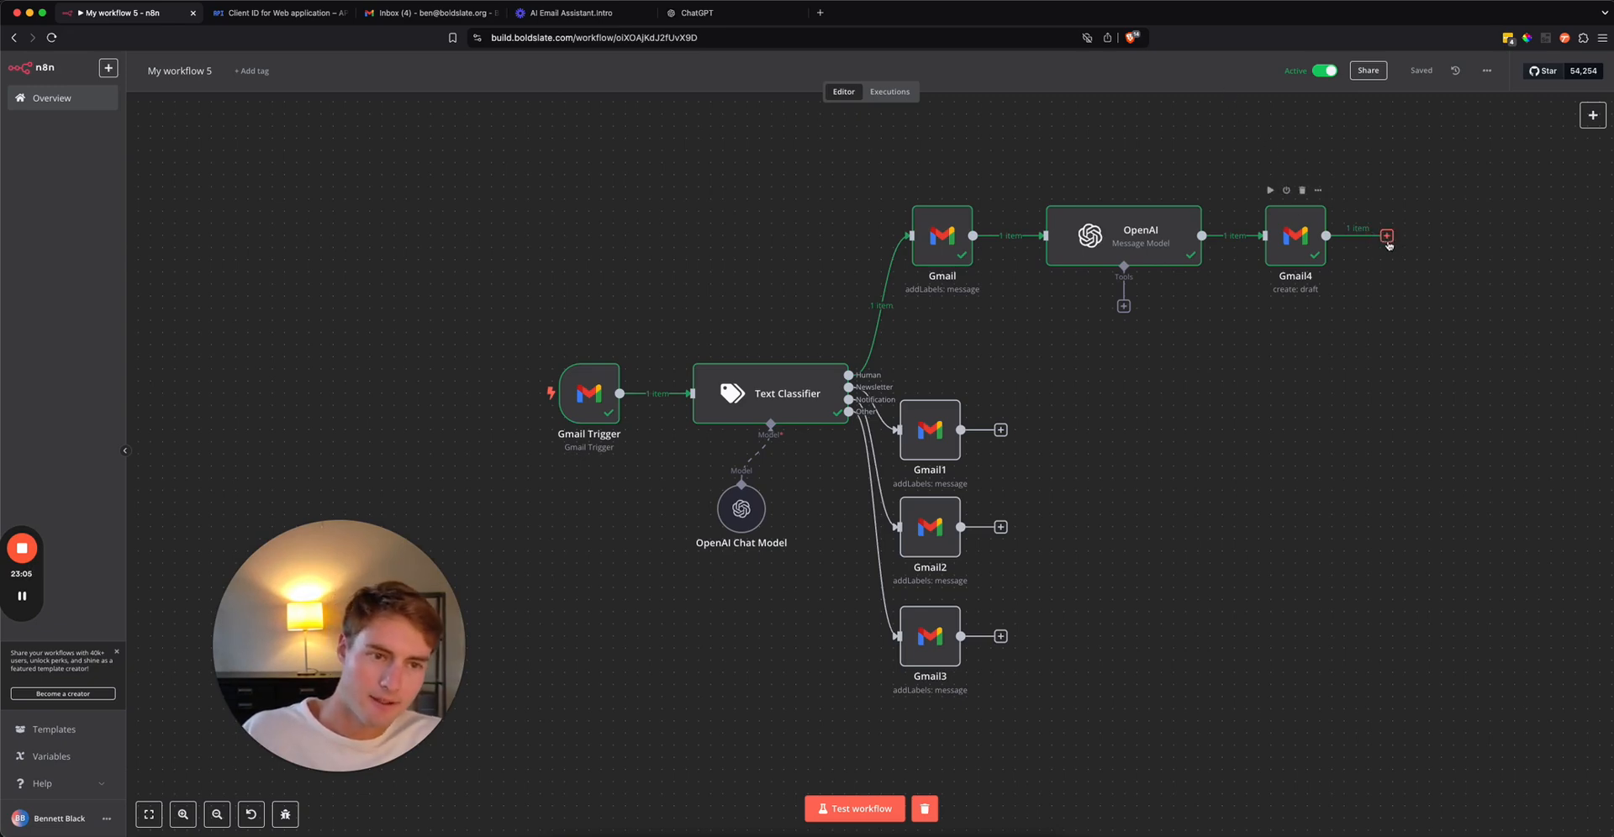
left_click(403, 13)
left_click(255, 111)
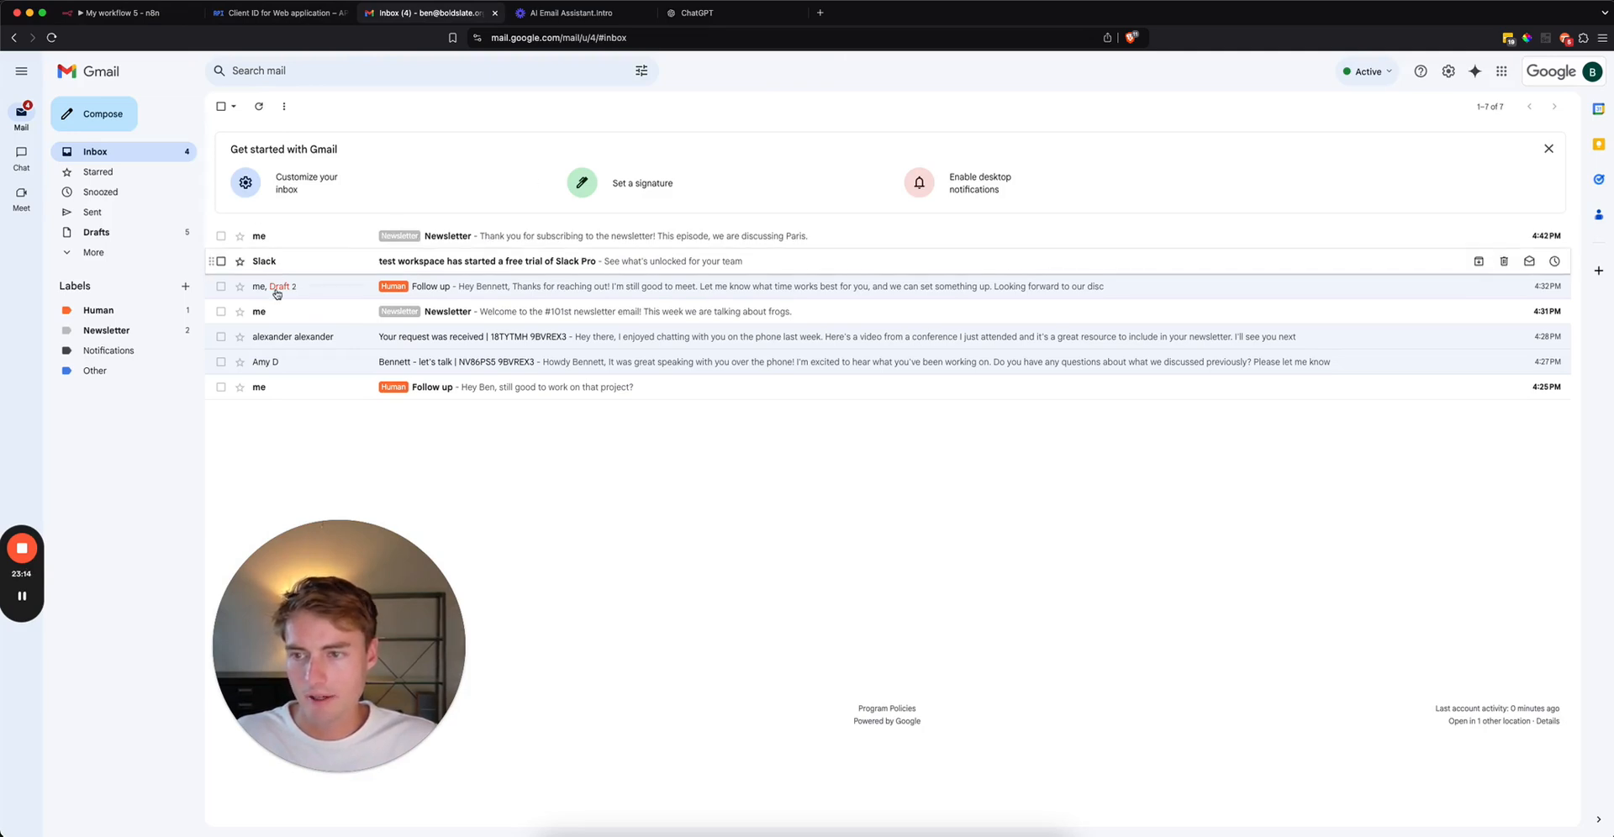
- Send a test email 'Stripe Payment Received' saying 'Thank you for your order! Your order has been shipped.'
left_click(78, 118)
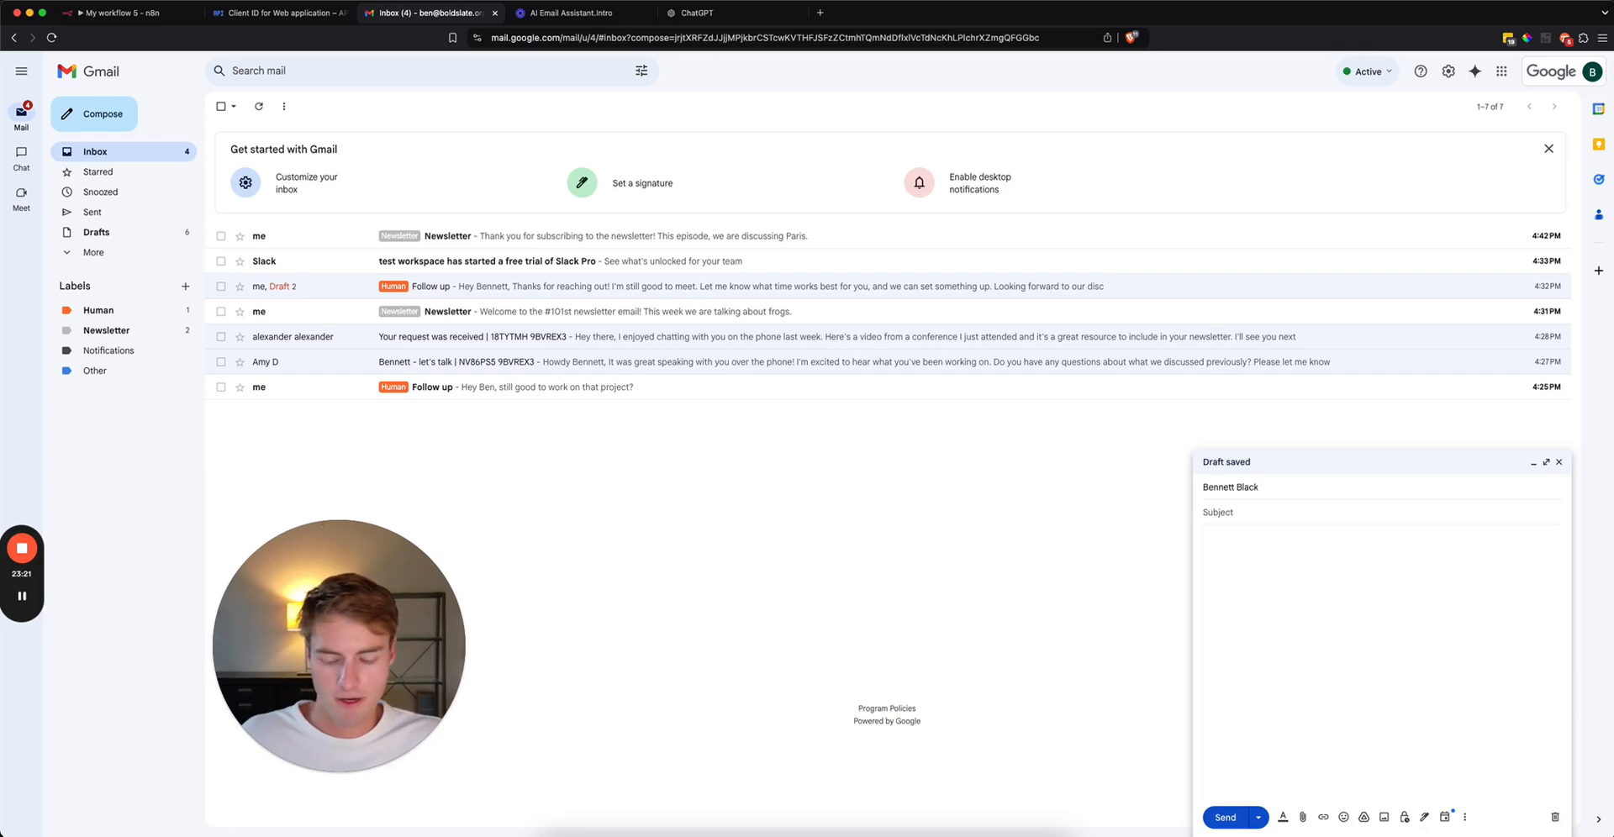
type("Stripe Payment Received")
key("Tab")
type("Thank you fo")
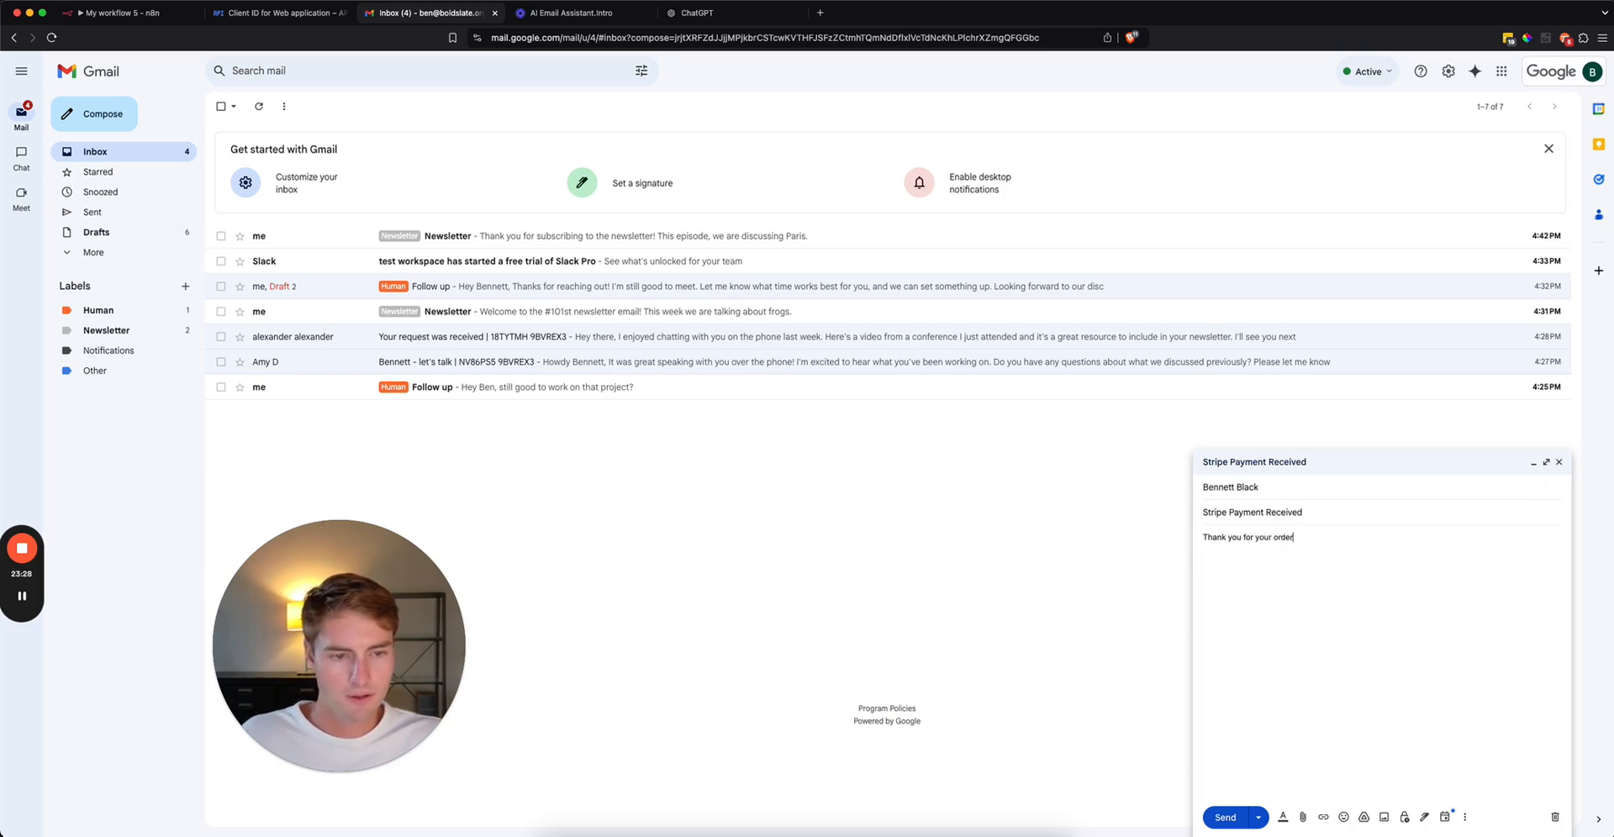
type("r your order! Your order has been shipped.")
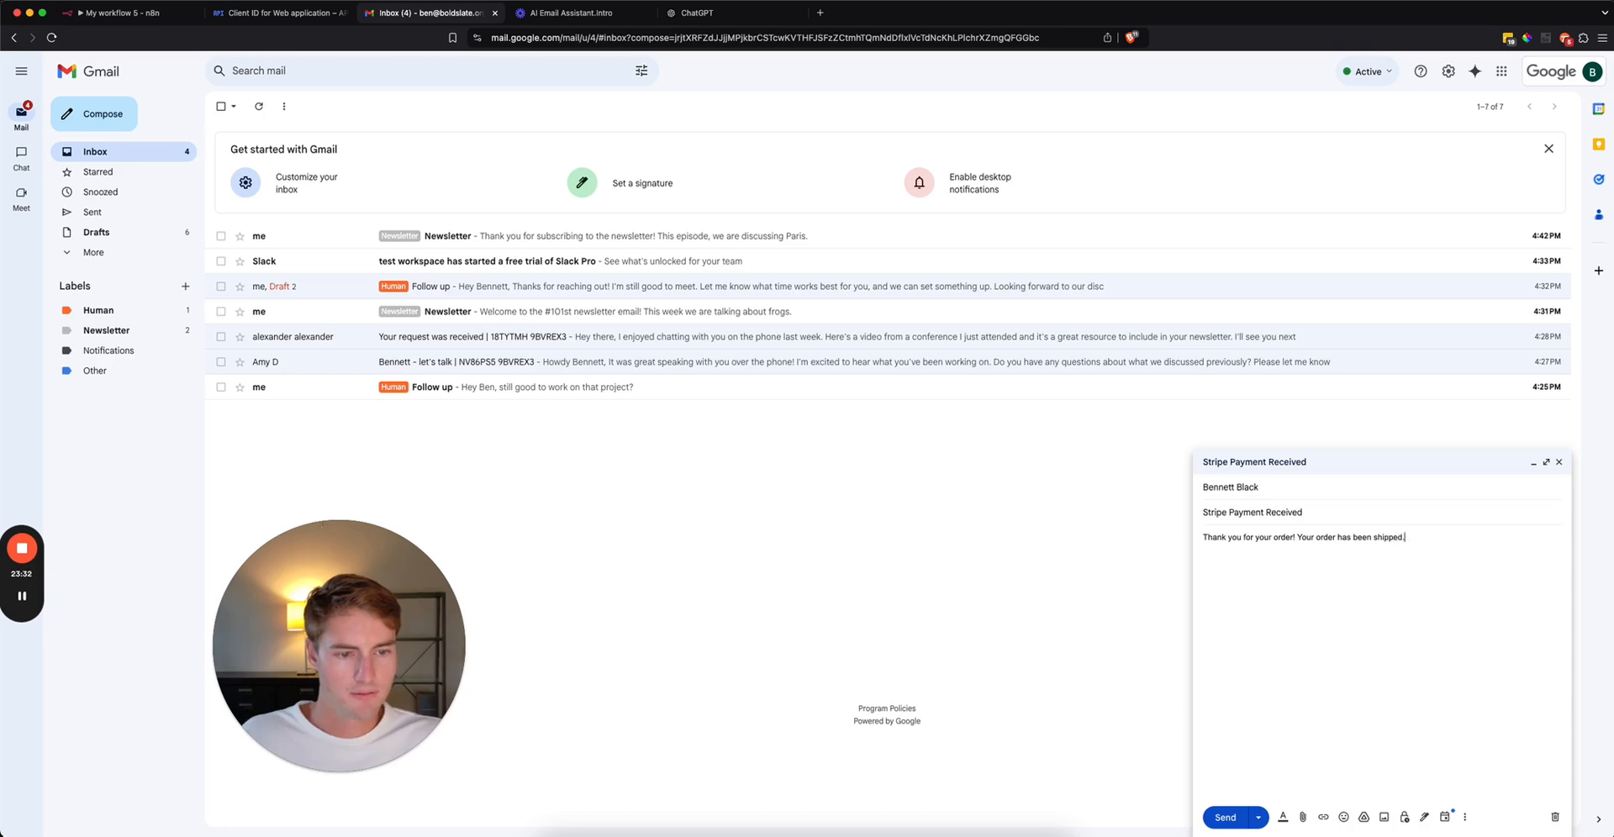
key("super+Return")
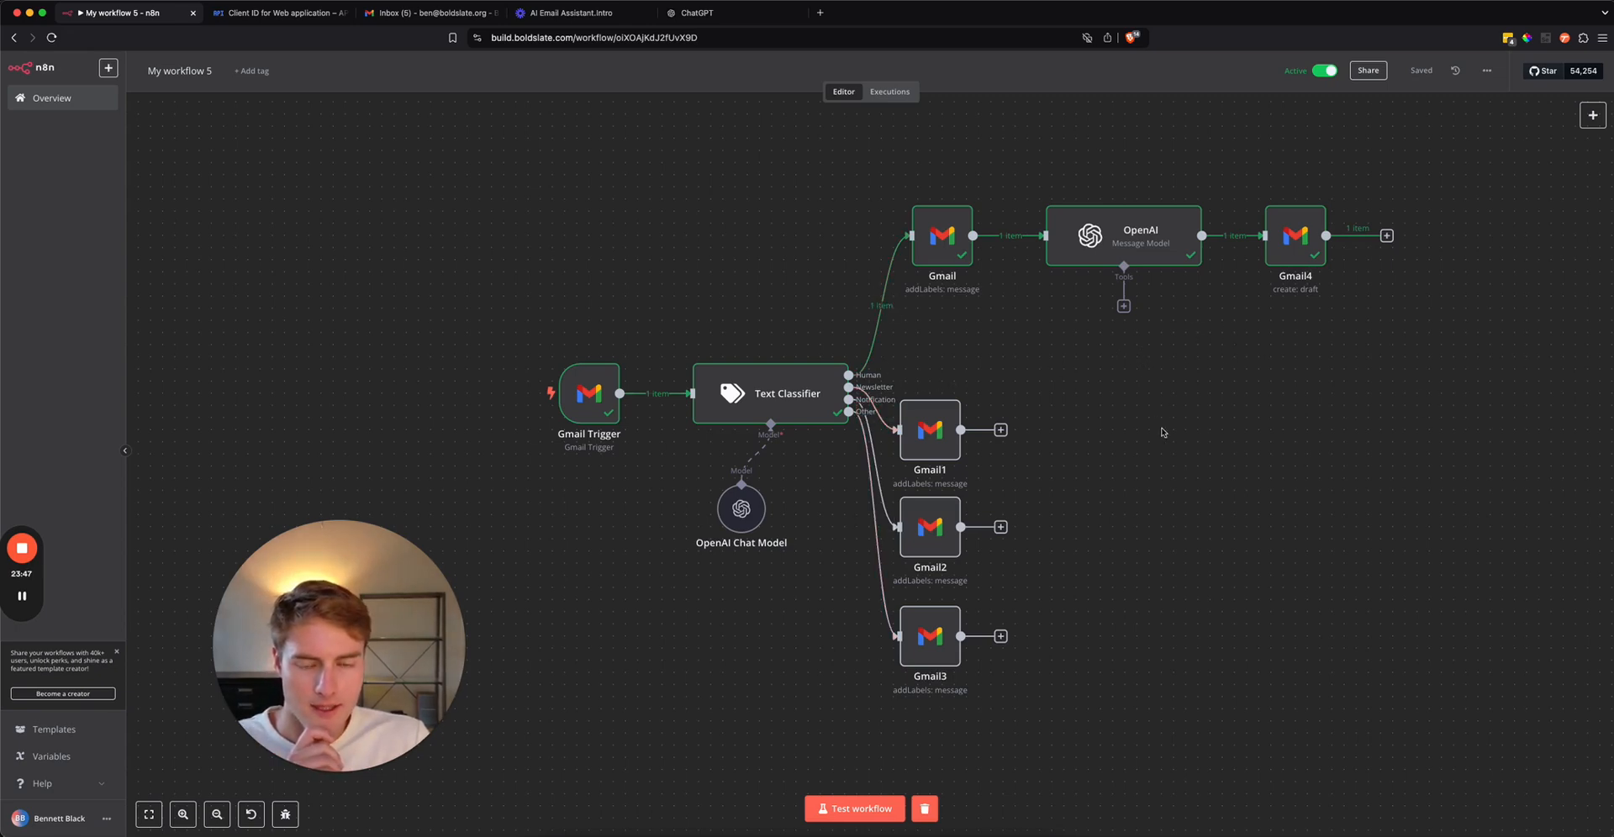
- Move the Gmail Trigger node up and left, save the workflow, and return to the Gmail inbox
left_click_drag(588, 400, 564, 327)
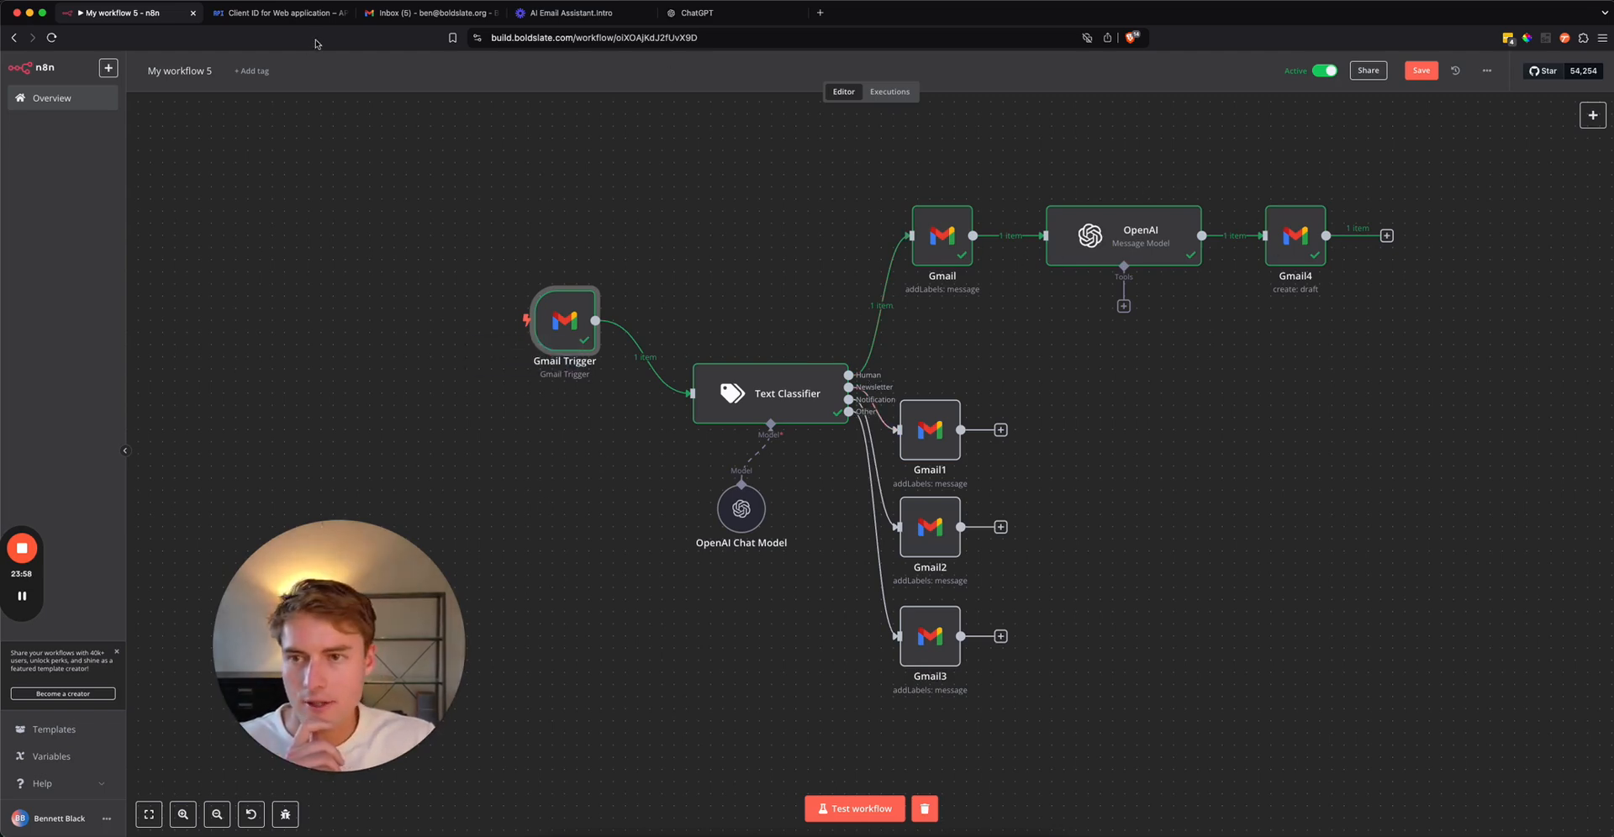
left_click(1420, 70)
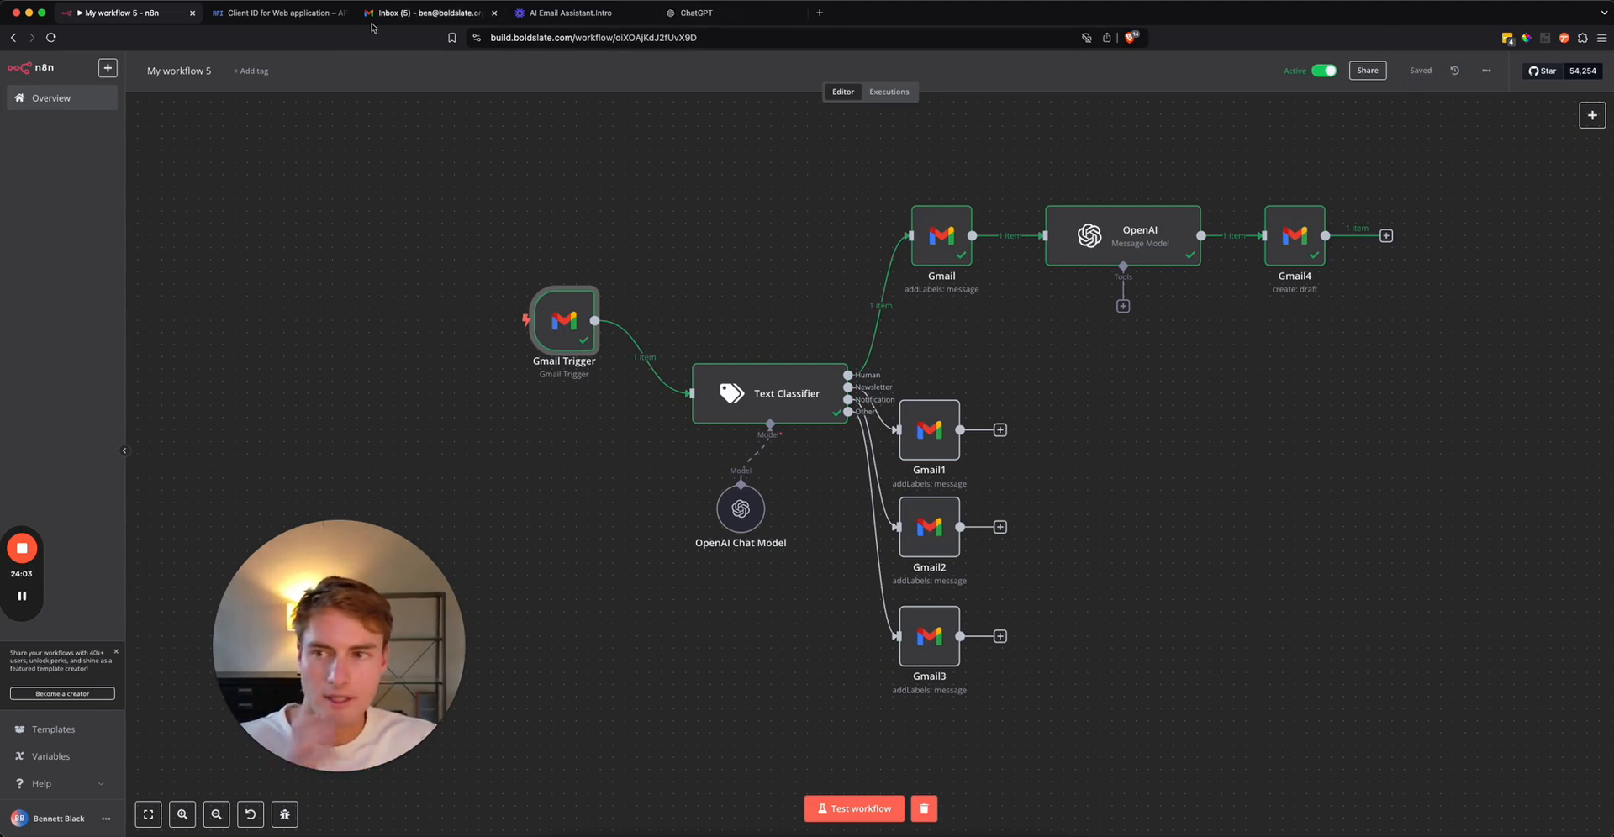
left_click(406, 15)
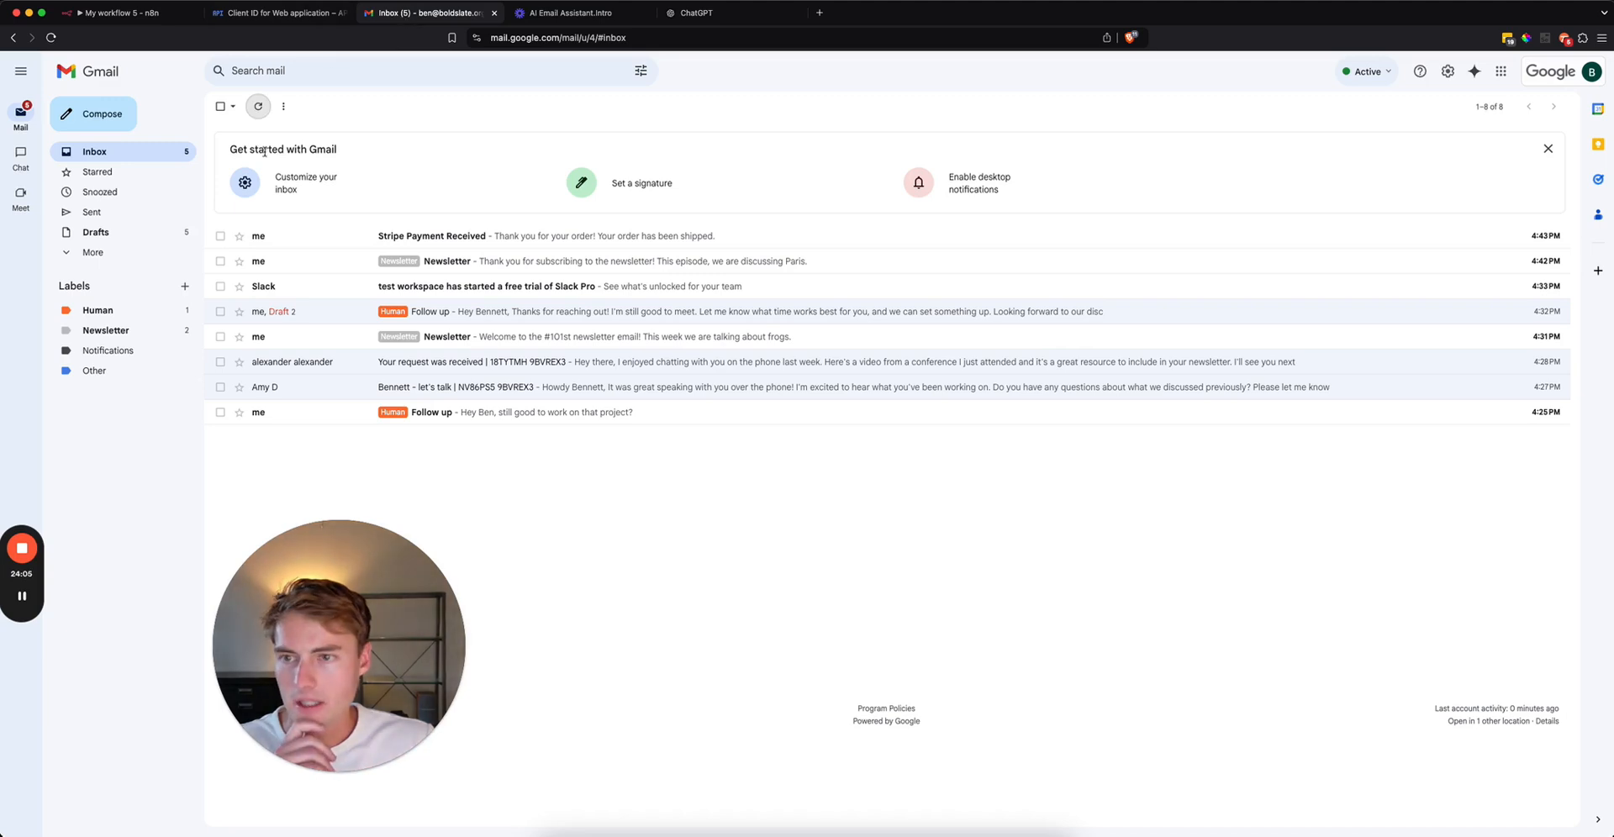
- Refresh Gmail until the Stripe Payment Received email shows the Notifications label, then start a new message
left_click(258, 106)
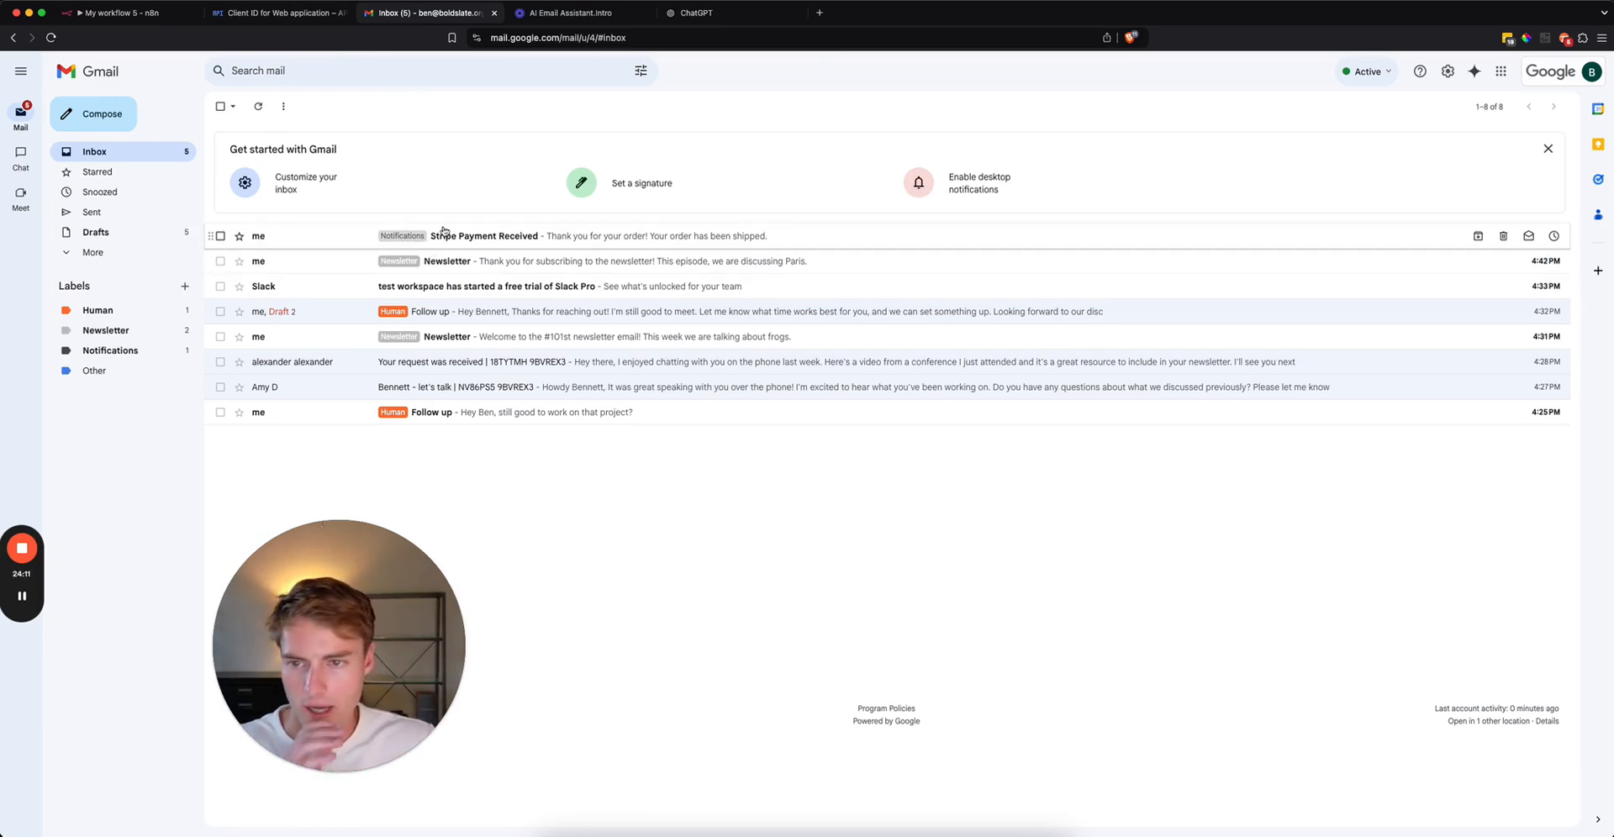
left_click(119, 25)
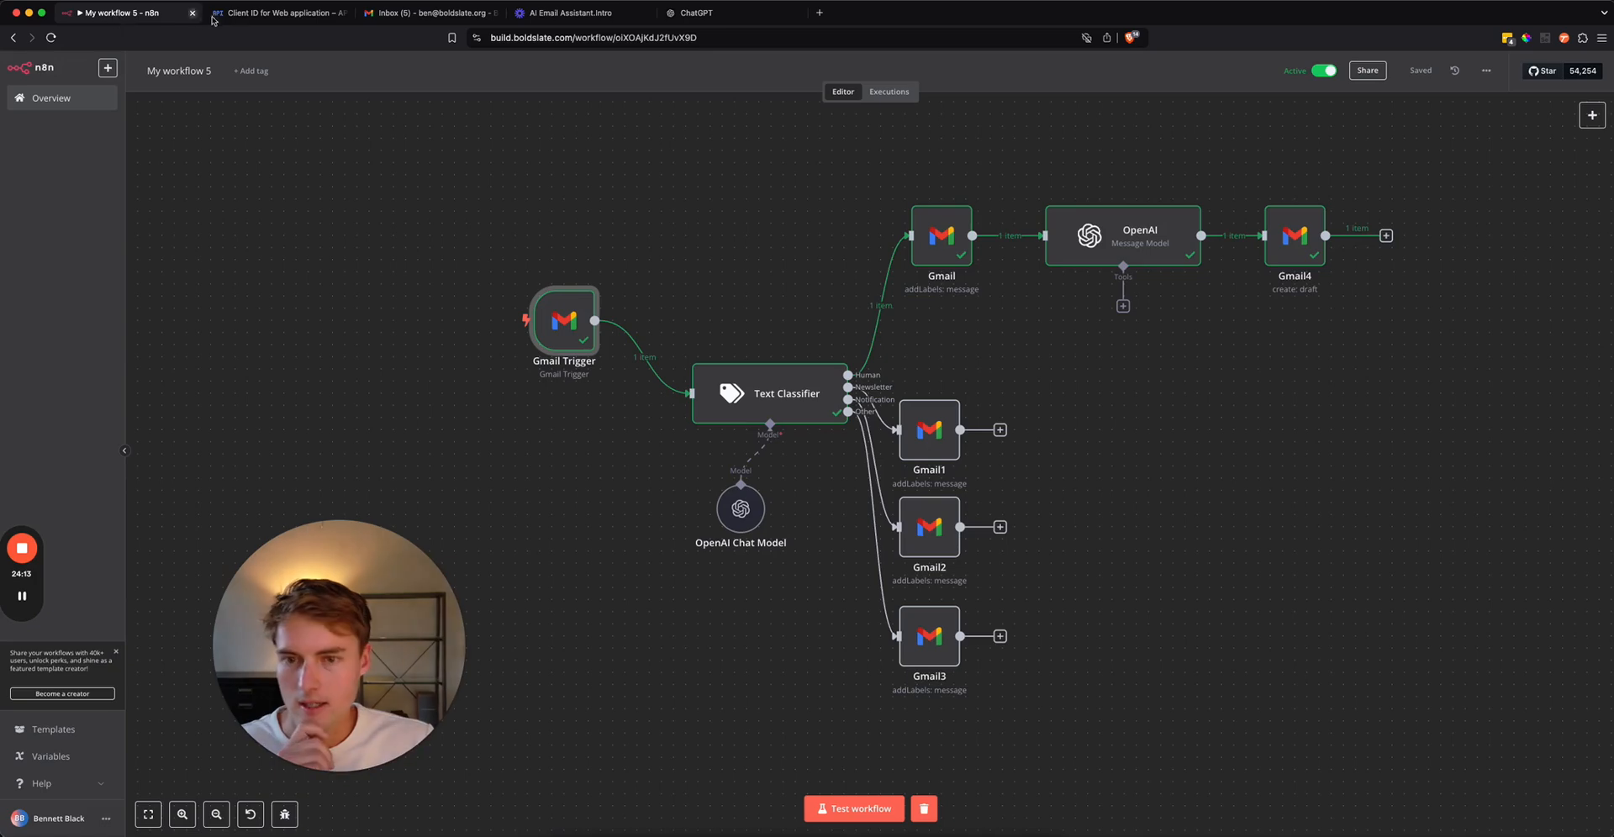
left_click(429, 13)
left_click(93, 114)
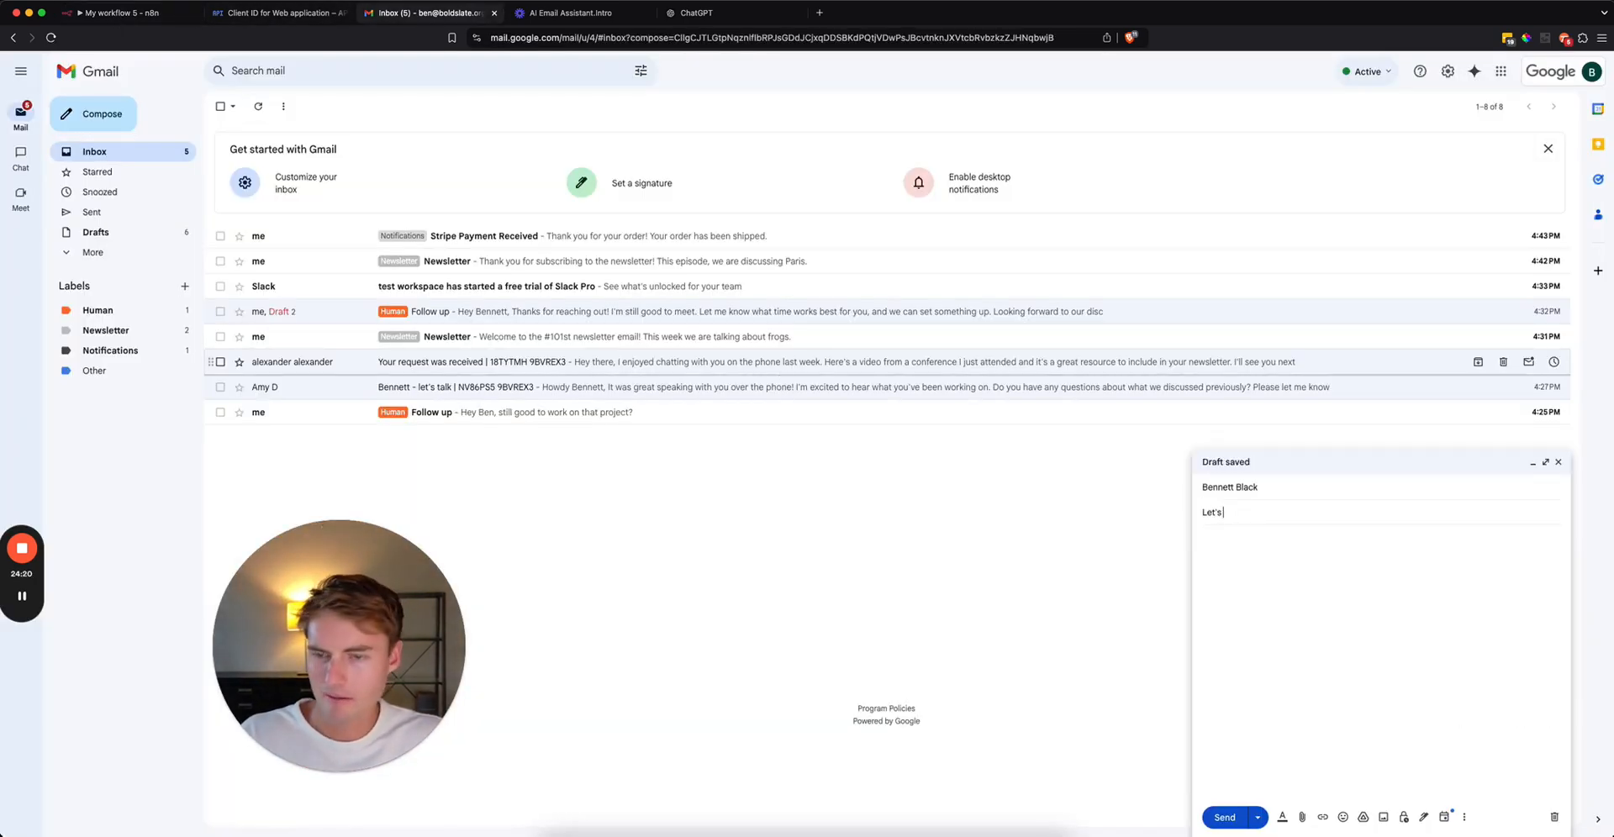
- Send a 'Let's catch up!' test email asking if they're in town
type("catch up!")
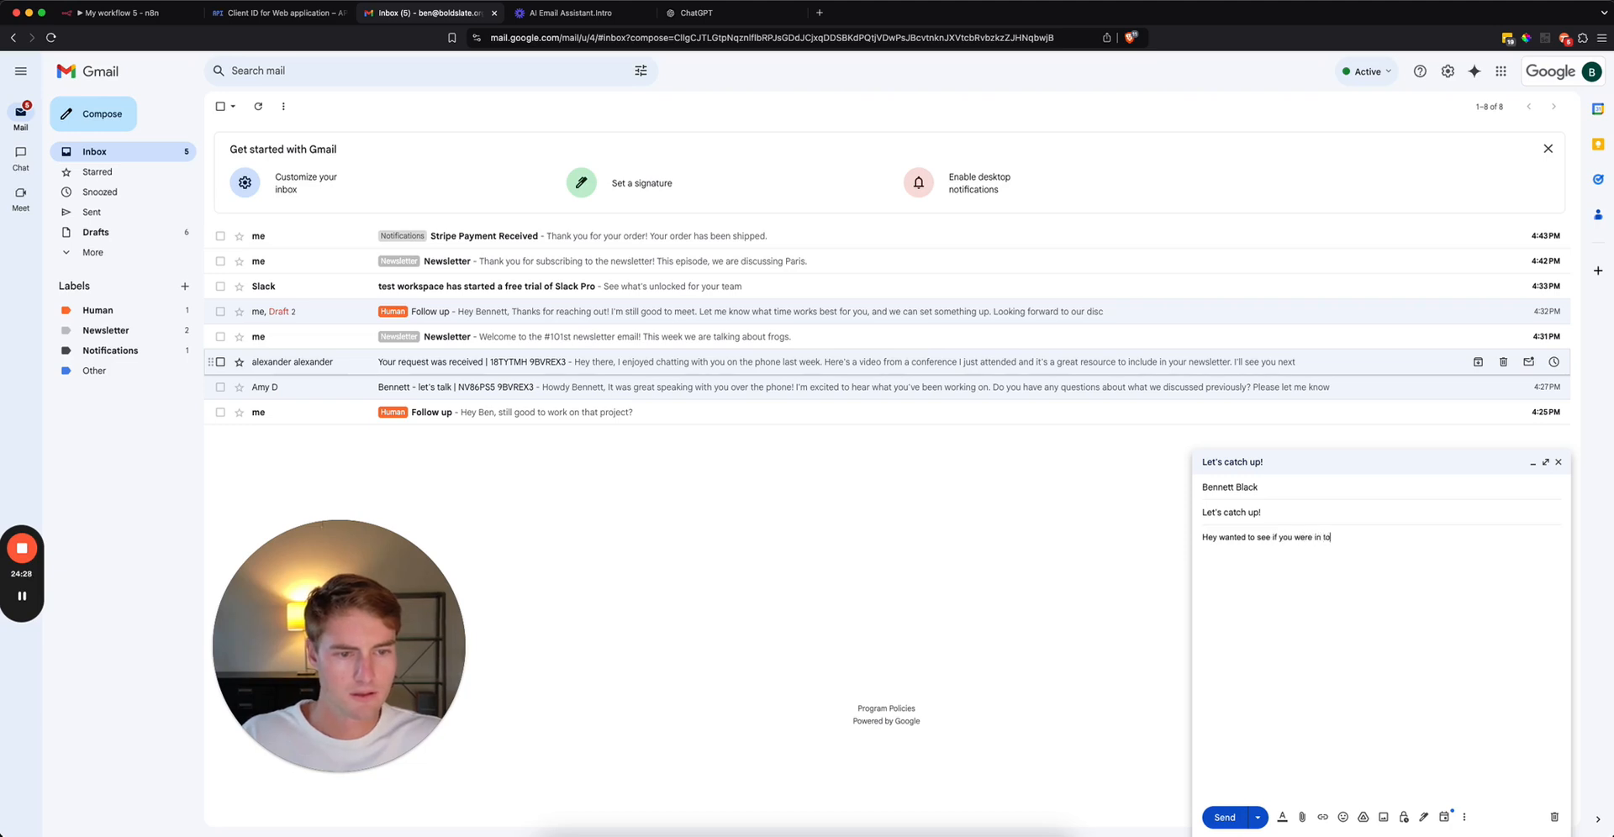
key("super+Return")
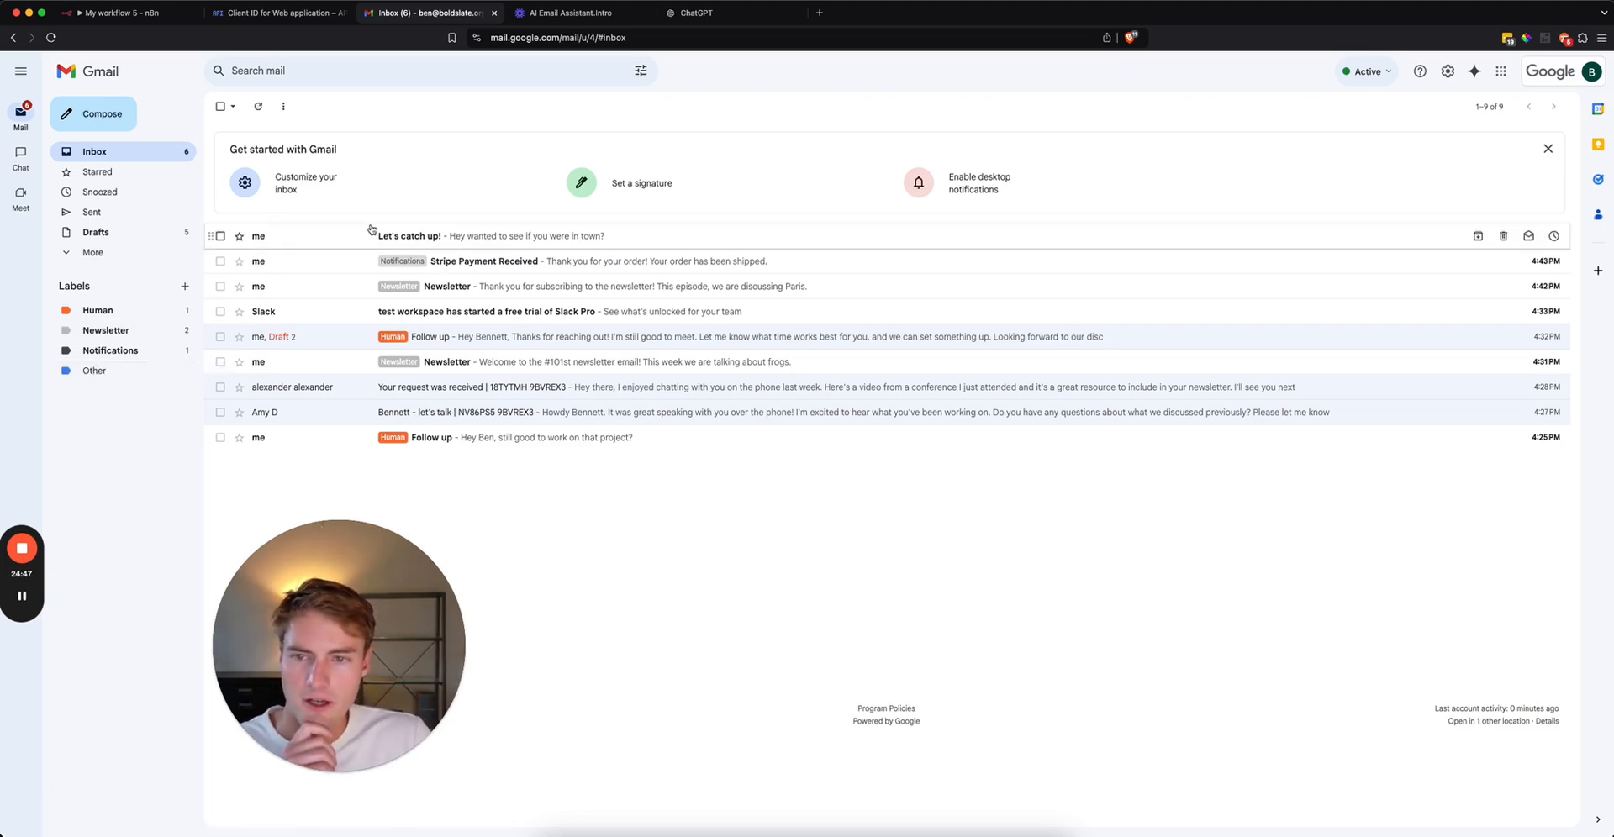
- Check that 'Let's catch up!' is labelled Human with an in-thread AI draft saying they're in town, then return to n8n
left_click(258, 108)
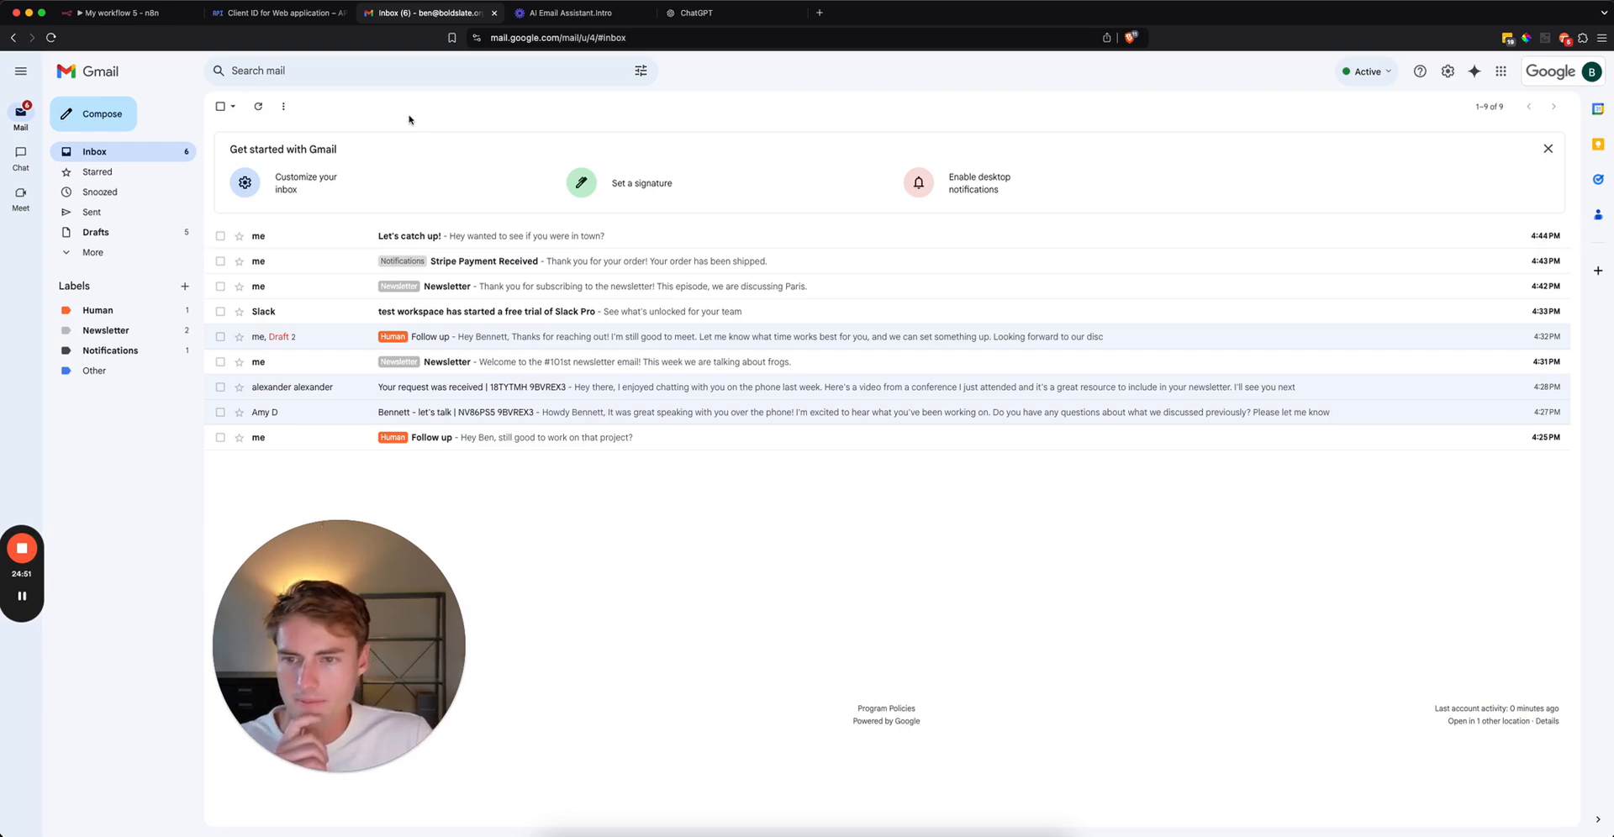
left_click(533, 237)
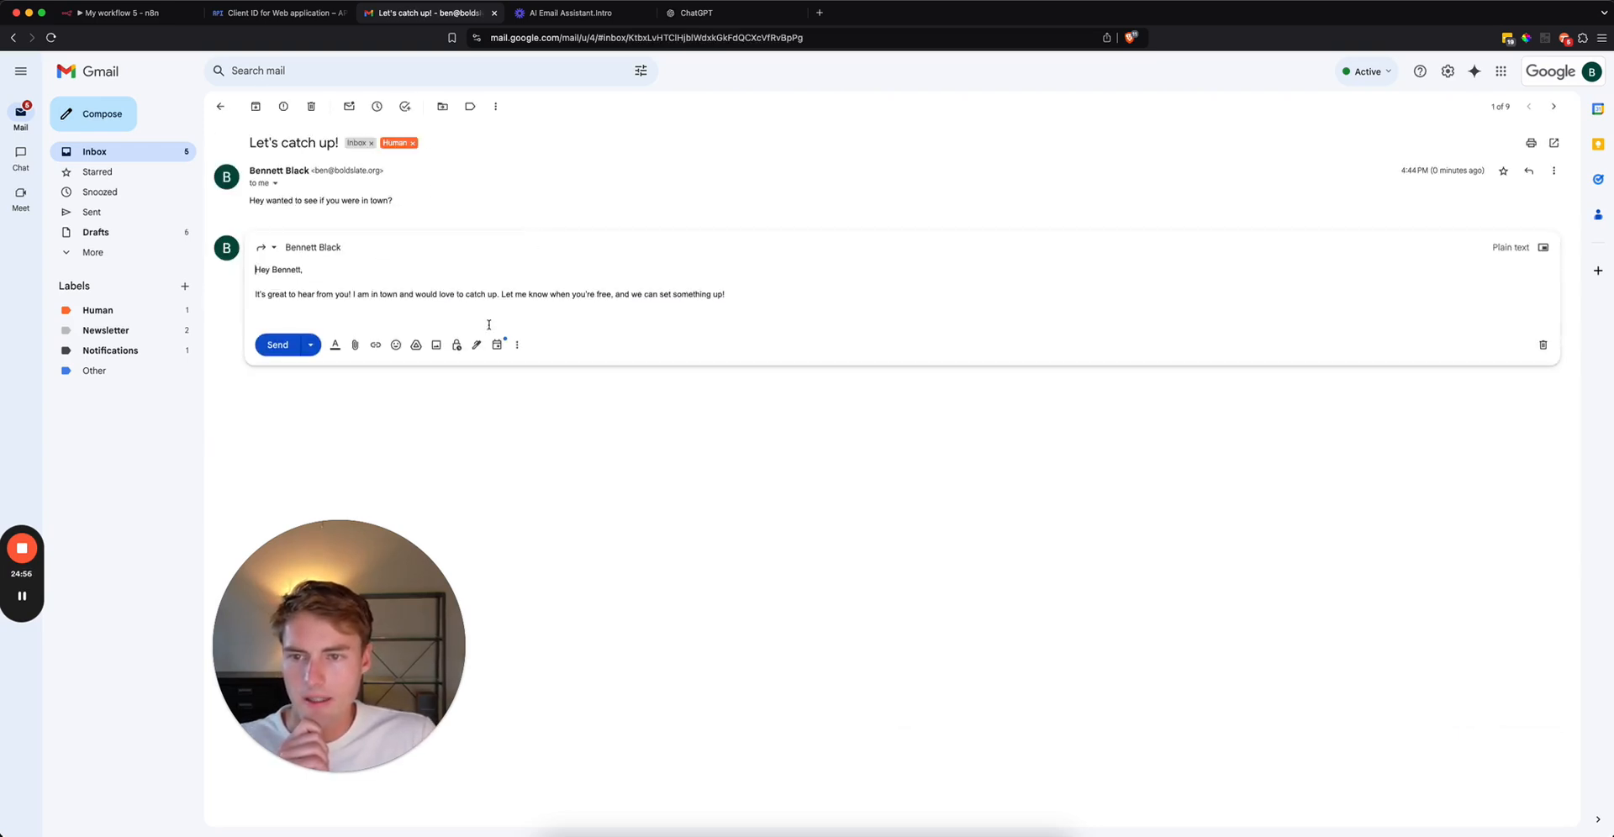
left_click_drag(288, 295, 355, 294)
left_click(387, 294)
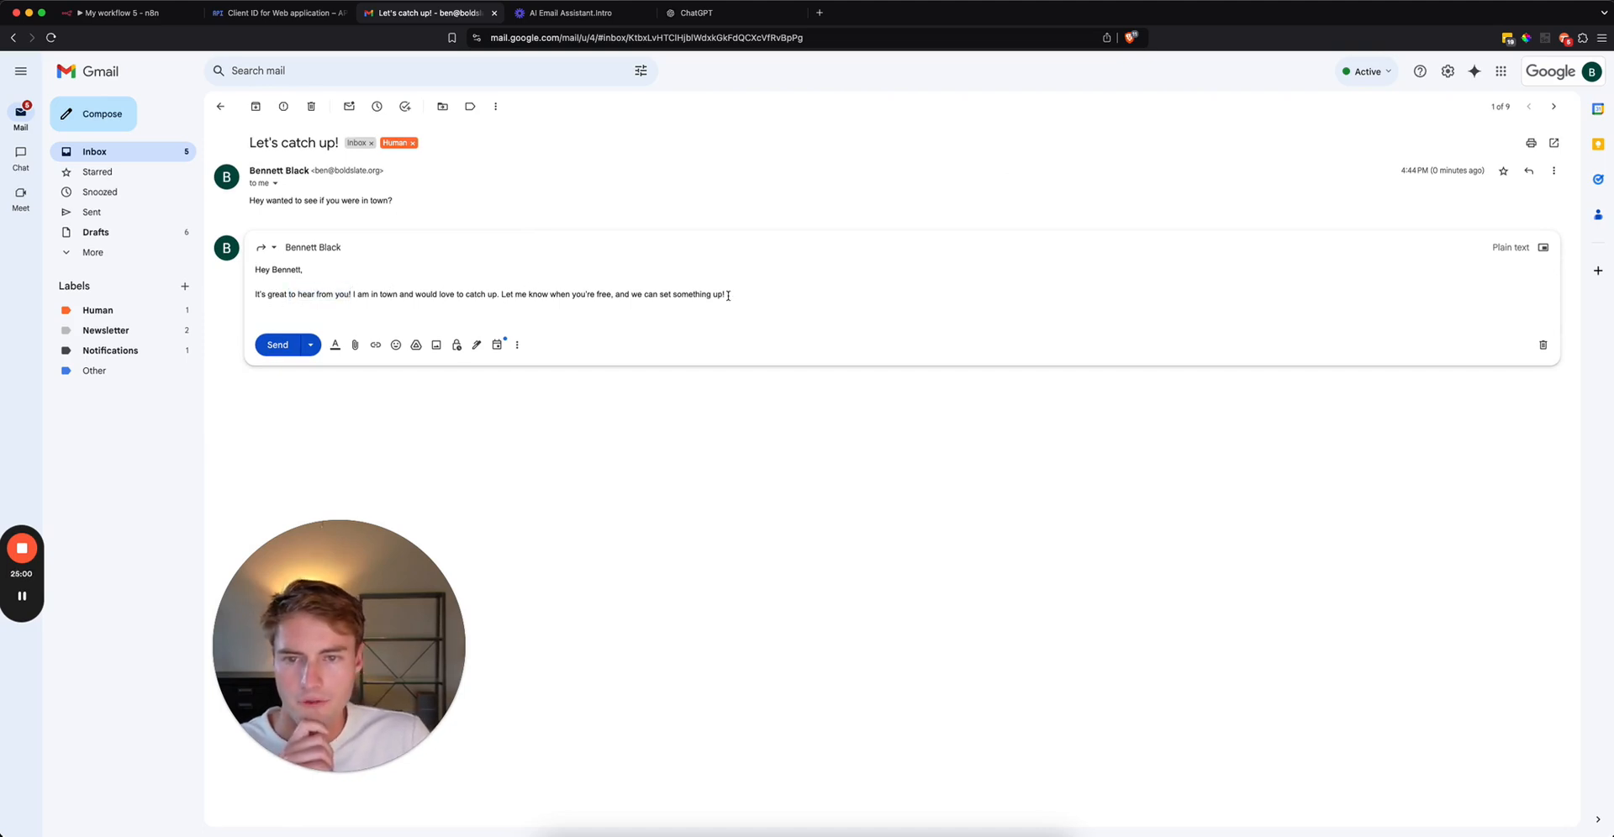
left_click(124, 15)
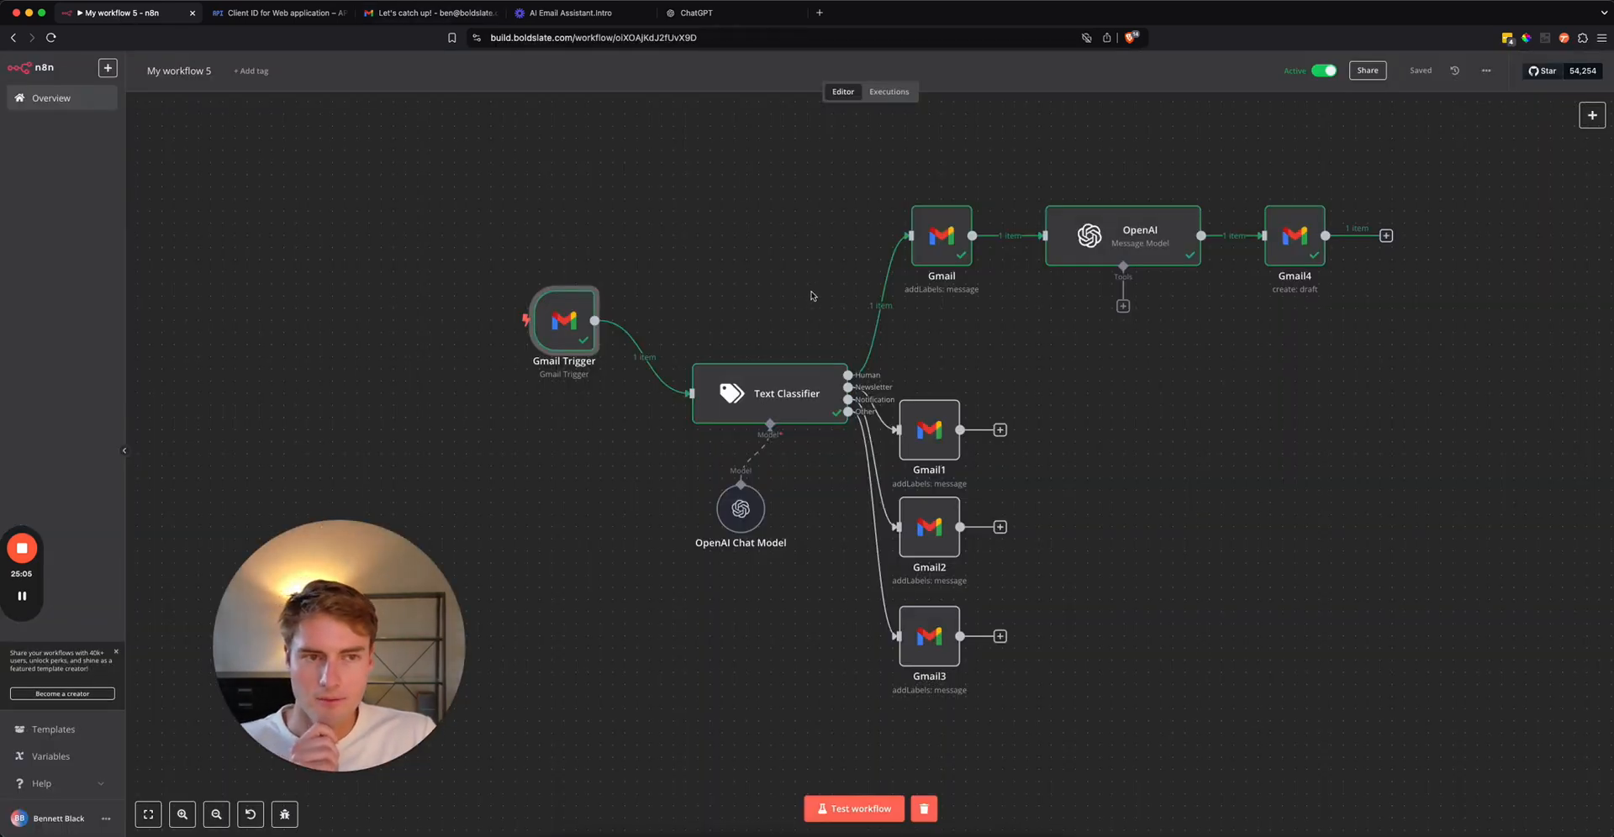